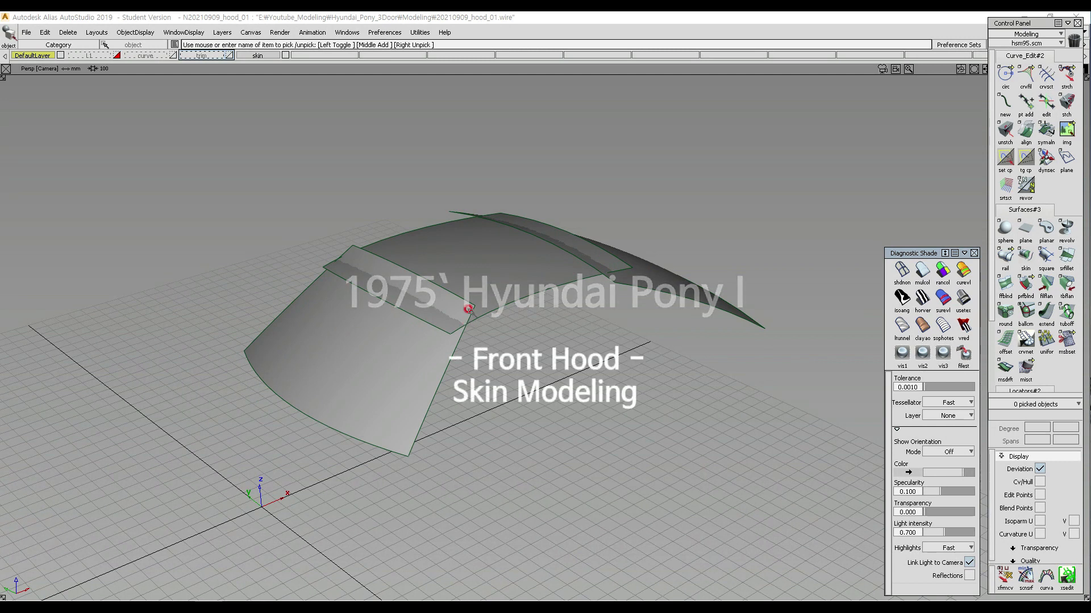
# - Examine the existing windshield and roof surfaces from several angles
pyautogui.keyDown('alt'); pyautogui.keyDown('shift'); pyautogui.moveTo(316, 346); pyautogui.dragTo(503, 236, button='middle'); pyautogui.keyUp('shift'); pyautogui.keyUp('alt')
pyautogui.keyDown('alt'); pyautogui.keyDown('shift'); pyautogui.moveTo(396, 401); pyautogui.dragTo(428, 329); pyautogui.keyUp('shift'); pyautogui.keyUp('alt')
pyautogui.keyDown('alt'); pyautogui.keyDown('shift'); pyautogui.moveTo(351, 333); pyautogui.dragTo(454, 230, button='middle'); pyautogui.keyUp('shift'); pyautogui.keyUp('alt')
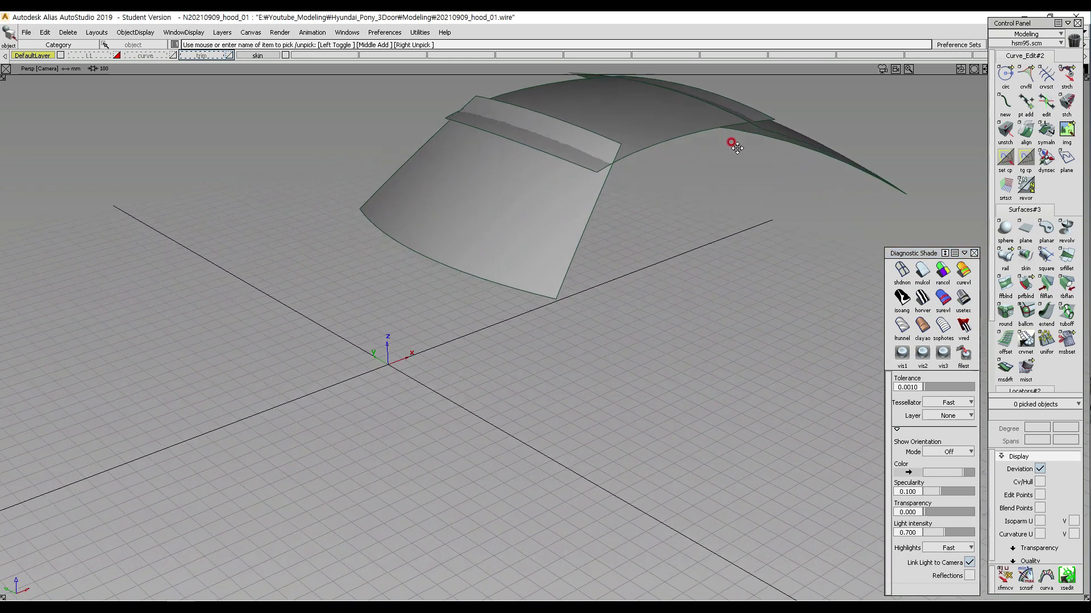
pyautogui.keyDown('alt'); pyautogui.keyDown('shift'); pyautogui.moveTo(502, 256); pyautogui.dragTo(452, 243); pyautogui.keyUp('shift'); pyautogui.keyUp('alt')
pyautogui.keyDown('alt'); pyautogui.keyDown('shift'); pyautogui.moveTo(418, 232); pyautogui.dragTo(426, 306, button='middle'); pyautogui.keyUp('shift'); pyautogui.keyUp('alt')
pyautogui.keyDown('alt'); pyautogui.keyDown('shift'); pyautogui.moveTo(429, 305); pyautogui.dragTo(536, 279); pyautogui.keyUp('shift'); pyautogui.keyUp('alt')
pyautogui.keyDown('alt'); pyautogui.keyDown('shift'); pyautogui.moveTo(441, 265); pyautogui.dragTo(421, 257, button='middle'); pyautogui.keyUp('shift'); pyautogui.keyUp('alt')
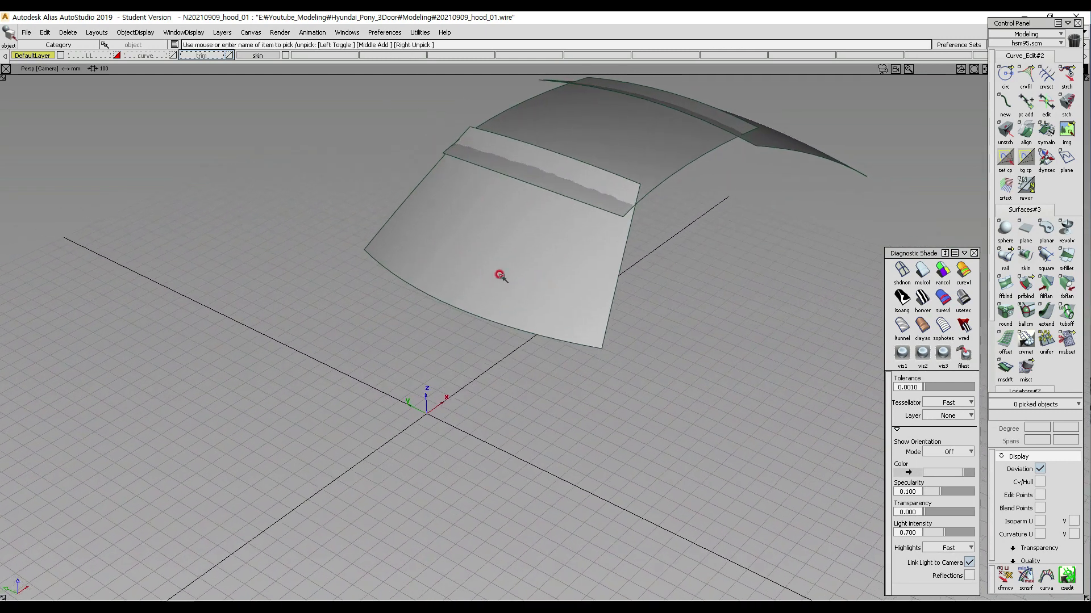
pyautogui.keyDown('alt'); pyautogui.keyDown('shift'); pyautogui.moveTo(490, 273); pyautogui.dragTo(445, 283, button='middle'); pyautogui.keyUp('shift'); pyautogui.keyUp('alt')
pyautogui.keyDown('alt'); pyautogui.keyDown('shift'); pyautogui.moveTo(507, 252); pyautogui.dragTo(307, 369, button='middle'); pyautogui.keyUp('shift'); pyautogui.keyUp('alt')
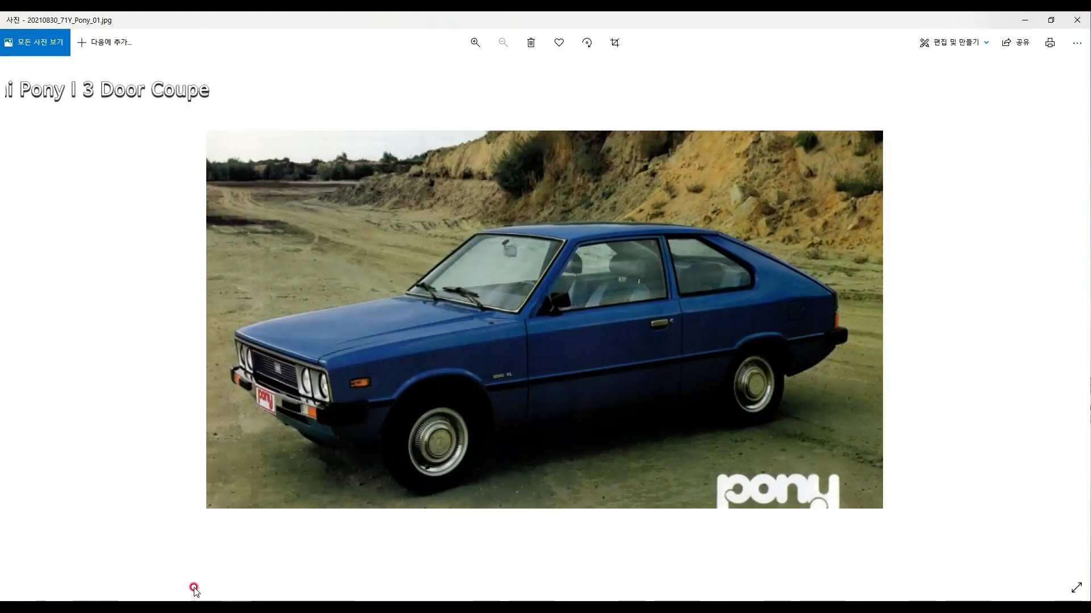
# - Switch to the photo 20210830_71Y_Pony_01.jpg and enlarge the front of the car to 200%
pyautogui.scroll(3, 665, 222)
pyautogui.moveTo(184, 412); pyautogui.dragTo(455, 322)
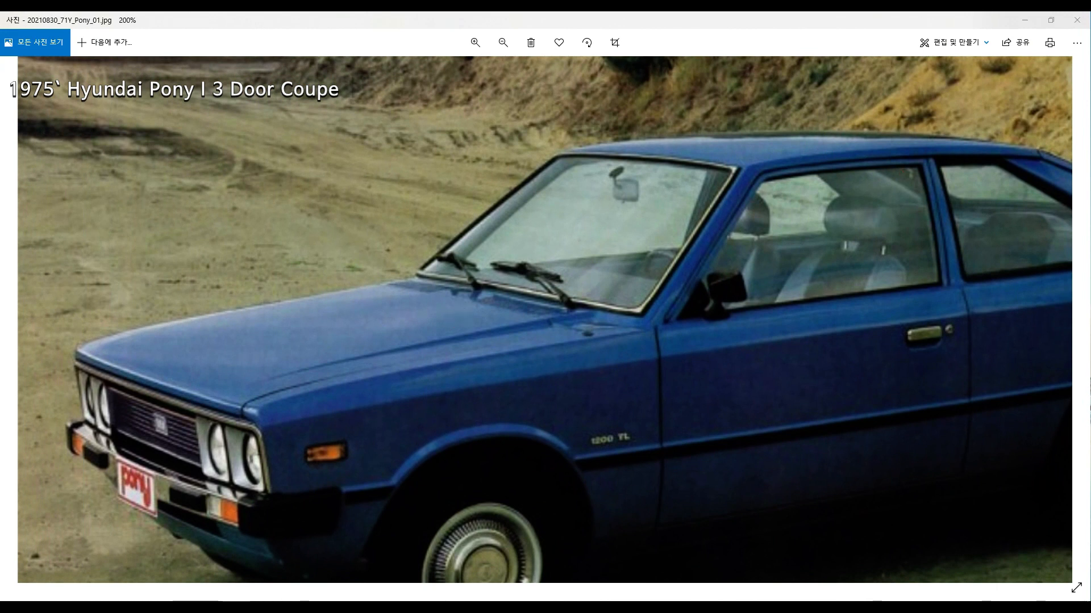
pyautogui.click(740, 370)
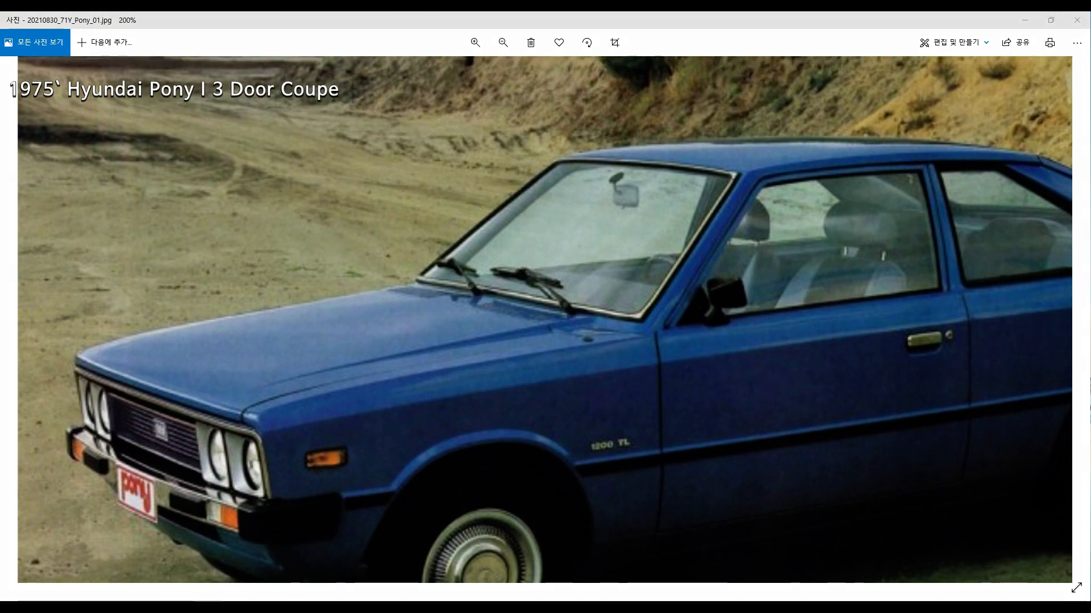
# - Sketch red section lines across the photo's hood, with arrows showing the surface directions
pyautogui.moveTo(158, 322); pyautogui.dragTo(337, 396)
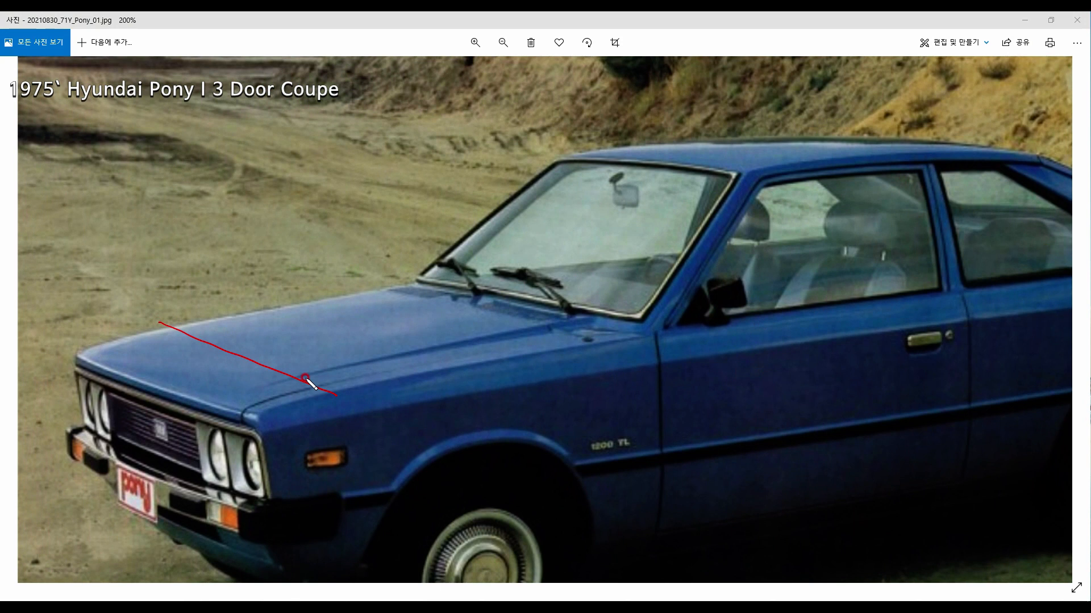
pyautogui.moveTo(176, 357)
pyautogui.mouseDown()
pyautogui.moveTo(178, 372)
pyautogui.moveTo(177, 358)
pyautogui.moveTo(290, 338)
pyautogui.moveTo(294, 348)
pyautogui.mouseUp()
pyautogui.moveTo(311, 302)
pyautogui.mouseDown()
pyautogui.moveTo(498, 330)
pyautogui.moveTo(540, 352)
pyautogui.moveTo(546, 381)
pyautogui.mouseUp()
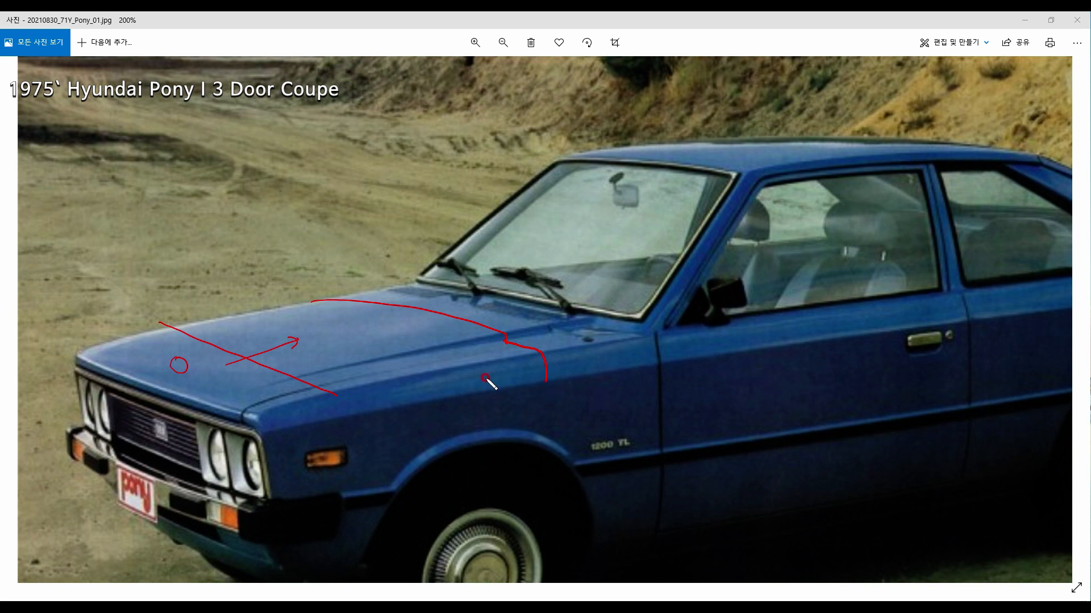
pyautogui.moveTo(117, 335)
pyautogui.mouseDown()
pyautogui.moveTo(272, 392)
pyautogui.moveTo(260, 391)
pyautogui.mouseUp()
pyautogui.moveTo(182, 379)
pyautogui.mouseDown()
pyautogui.moveTo(190, 353)
pyautogui.moveTo(199, 359)
pyautogui.mouseUp()
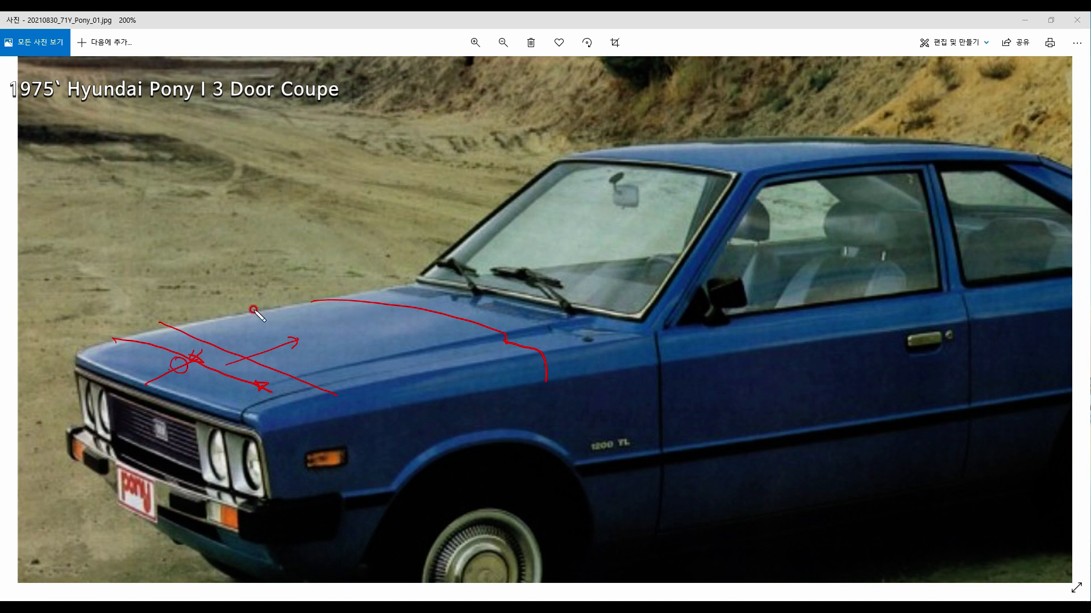
# - Mark the hood's crease in red and number the adjoining surfaces 1 and 2 before clearing the markup
pyautogui.moveTo(597, 315)
pyautogui.mouseDown()
pyautogui.moveTo(279, 387)
pyautogui.moveTo(587, 309)
pyautogui.moveTo(585, 322)
pyautogui.moveTo(272, 390)
pyautogui.mouseUp()
pyautogui.moveTo(414, 300); pyautogui.dragTo(410, 320)
pyautogui.moveTo(401, 320)
pyautogui.mouseDown()
pyautogui.moveTo(434, 312)
pyautogui.moveTo(392, 311)
pyautogui.mouseUp()
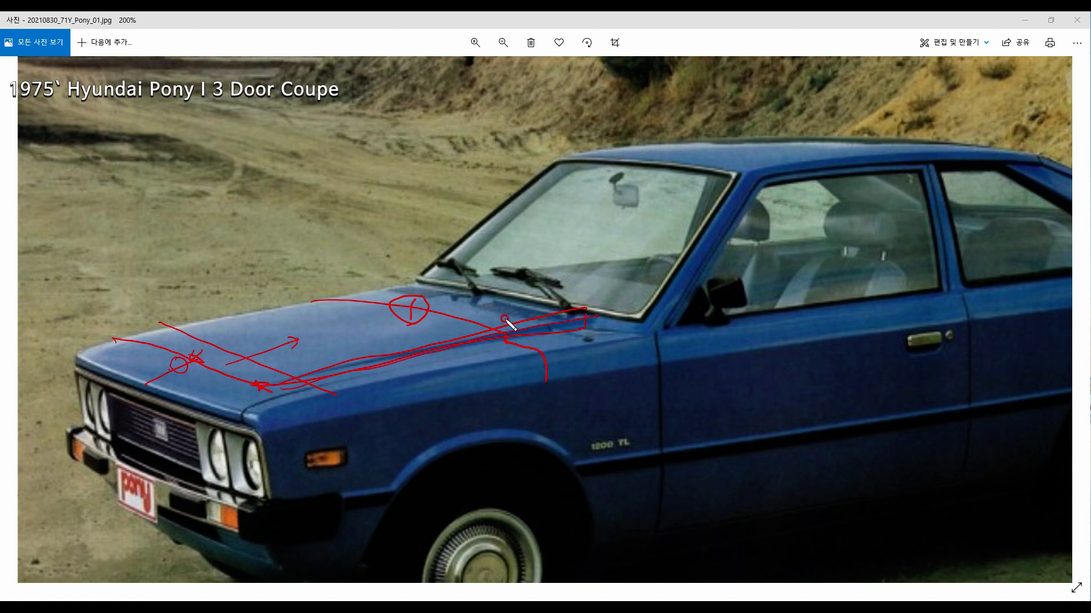
pyautogui.moveTo(465, 316)
pyautogui.mouseDown()
pyautogui.moveTo(576, 333)
pyautogui.moveTo(448, 347)
pyautogui.moveTo(355, 371)
pyautogui.moveTo(316, 394)
pyautogui.moveTo(642, 331)
pyautogui.mouseUp()
pyautogui.moveTo(483, 351)
pyautogui.mouseDown()
pyautogui.moveTo(480, 365)
pyautogui.moveTo(469, 361)
pyautogui.mouseUp()
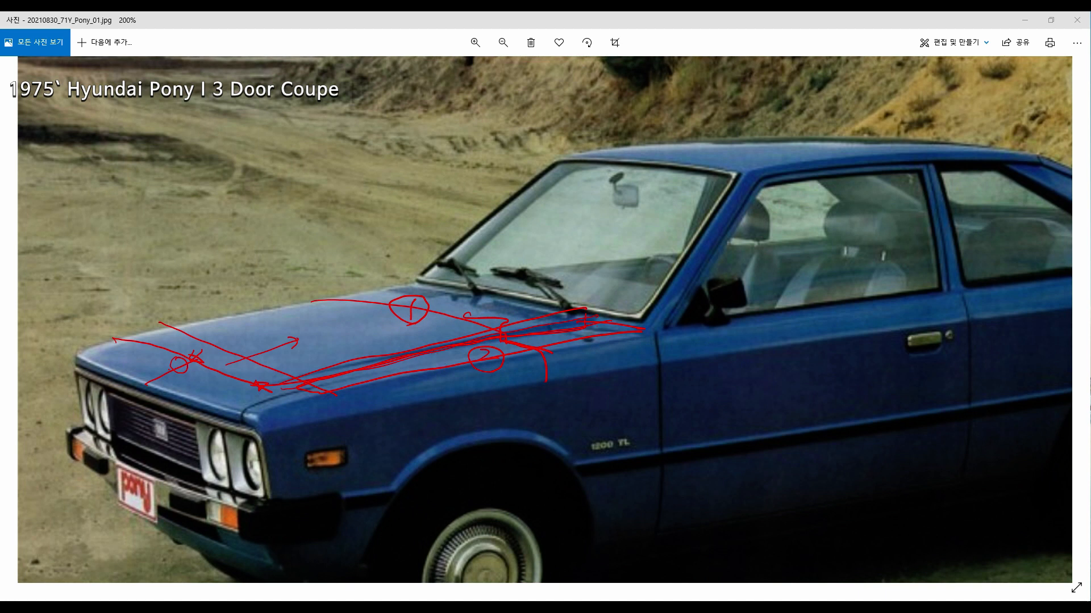
pyautogui.press('Escape')
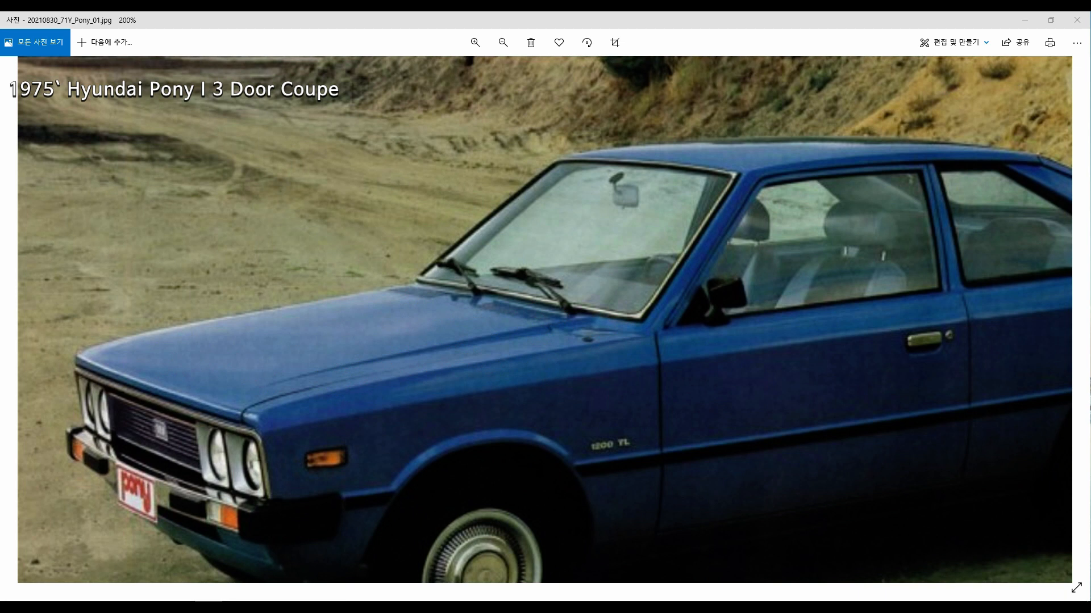
# - Outline the hood in red and in cyan on the photo, with a dashed red line along its crease
pyautogui.moveTo(386, 277)
pyautogui.mouseDown()
pyautogui.moveTo(651, 311)
pyautogui.moveTo(241, 407)
pyautogui.moveTo(108, 376)
pyautogui.moveTo(91, 347)
pyautogui.moveTo(368, 265)
pyautogui.mouseUp()
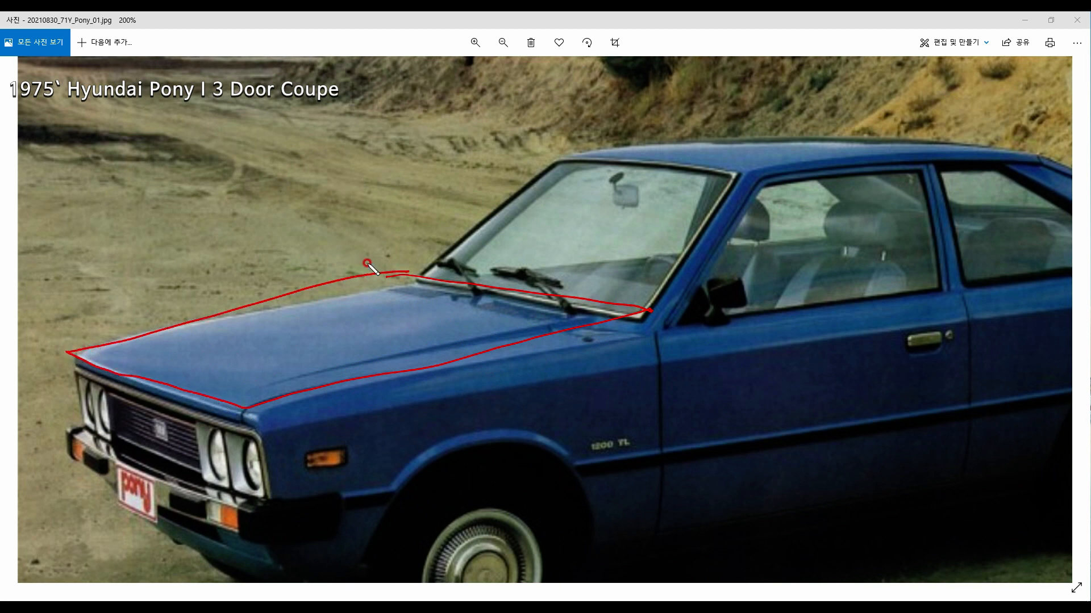
pyautogui.moveTo(216, 401); pyautogui.dragTo(636, 302)
pyautogui.moveTo(253, 417)
pyautogui.mouseDown()
pyautogui.moveTo(675, 334)
pyautogui.moveTo(419, 287)
pyautogui.moveTo(85, 348)
pyautogui.moveTo(284, 419)
pyautogui.mouseUp()
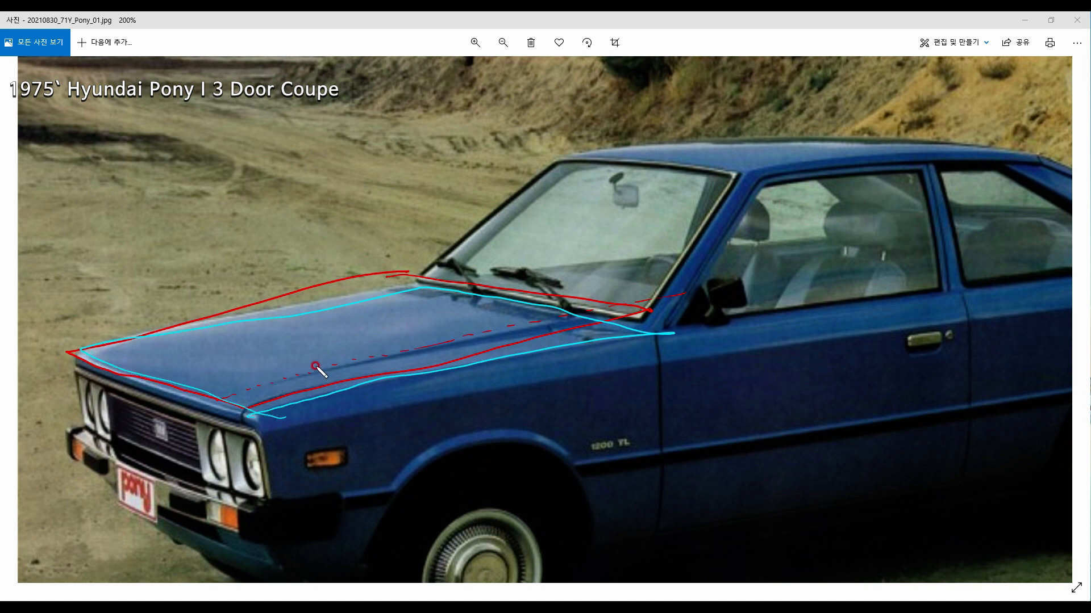
# - Trace the crease in cyan and number the outer area 1 and the inner area 2 before clearing the markup
pyautogui.moveTo(240, 392); pyautogui.dragTo(431, 344)
pyautogui.moveTo(575, 344)
pyautogui.mouseDown()
pyautogui.moveTo(558, 340)
pyautogui.moveTo(569, 358)
pyautogui.mouseUp()
pyautogui.moveTo(265, 389); pyautogui.dragTo(534, 318)
pyautogui.moveTo(455, 332)
pyautogui.mouseDown()
pyautogui.moveTo(426, 319)
pyautogui.moveTo(384, 324)
pyautogui.mouseUp()
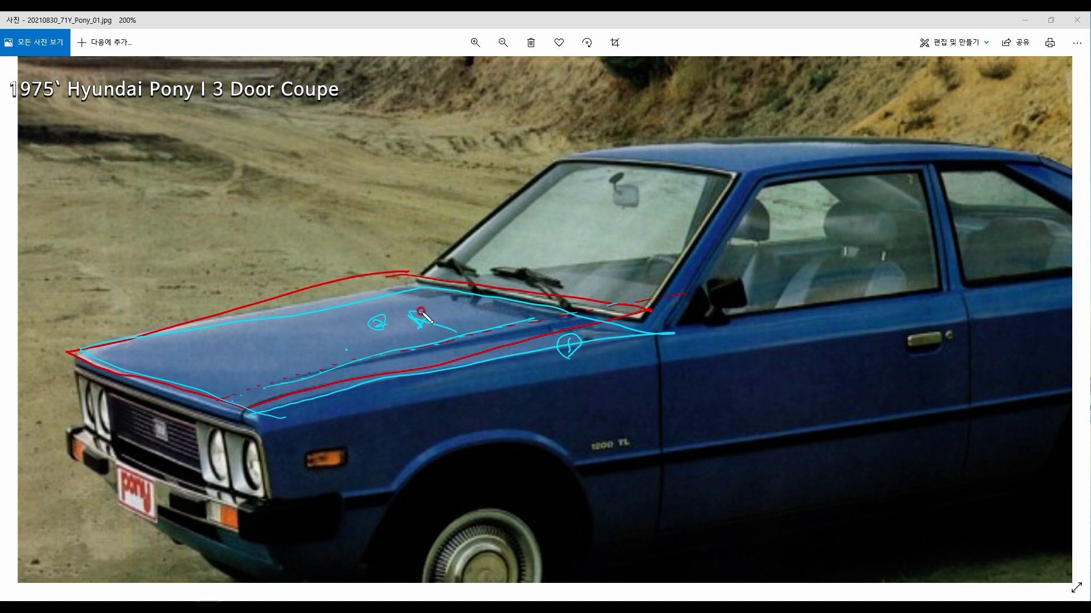
pyautogui.moveTo(454, 331)
pyautogui.mouseDown()
pyautogui.moveTo(410, 312)
pyautogui.moveTo(419, 327)
pyautogui.moveTo(373, 329)
pyautogui.mouseUp()
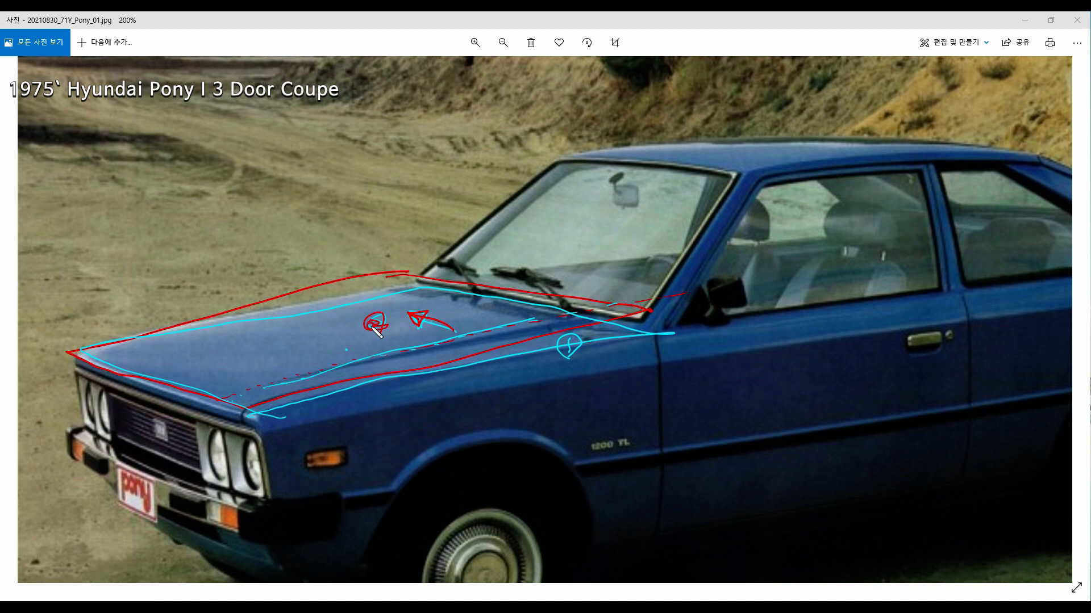
pyautogui.press('Escape')
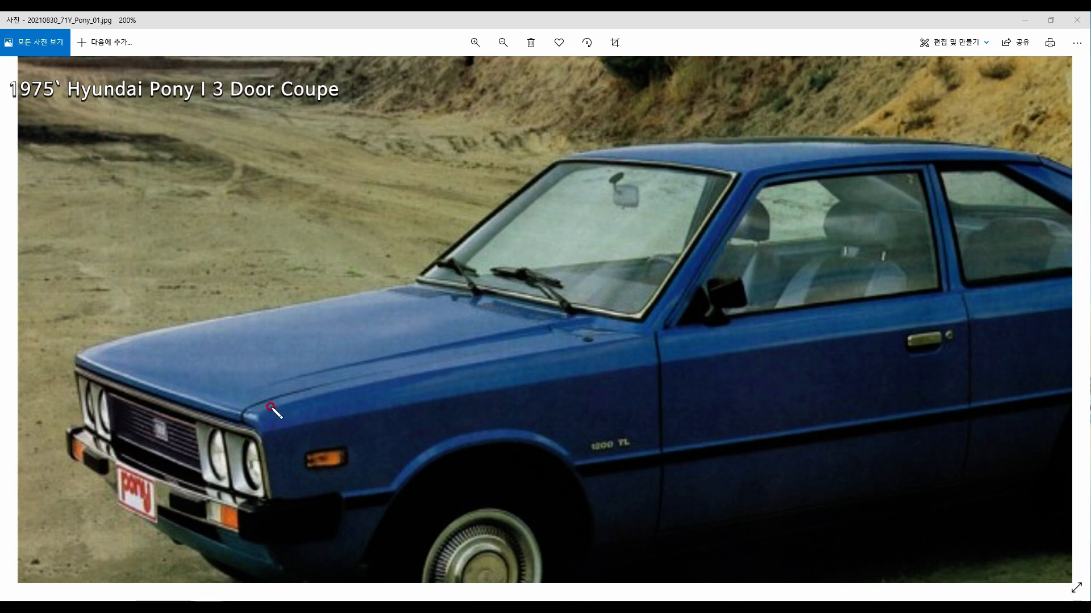
# - Trace the upper fender line in white and mark the fender's section shape below it
pyautogui.moveTo(271, 407); pyautogui.dragTo(658, 336)
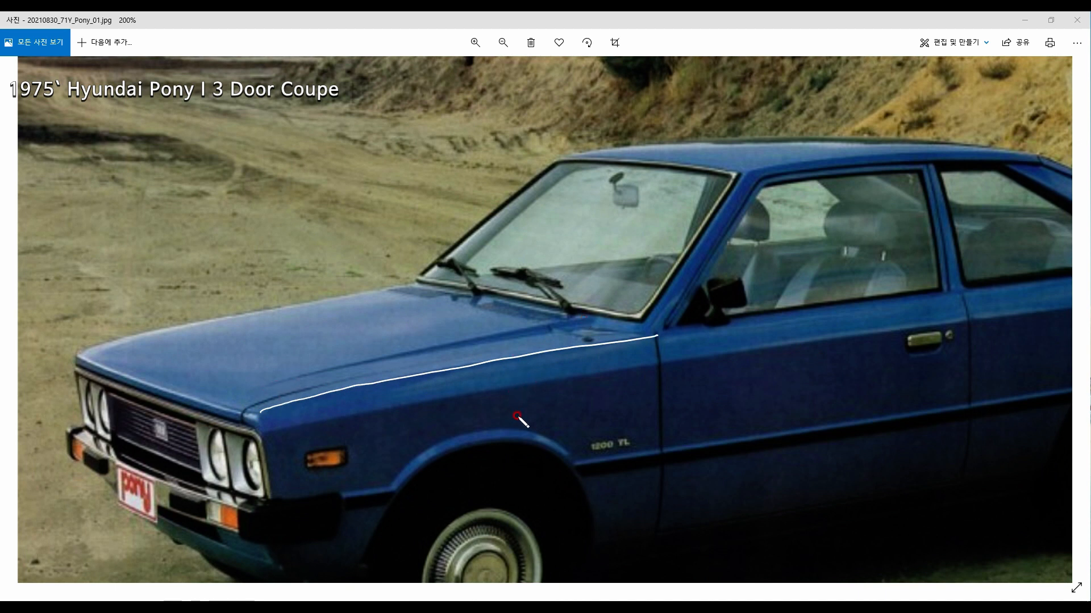
pyautogui.moveTo(531, 359); pyautogui.dragTo(549, 426)
pyautogui.moveTo(548, 375); pyautogui.dragTo(531, 358)
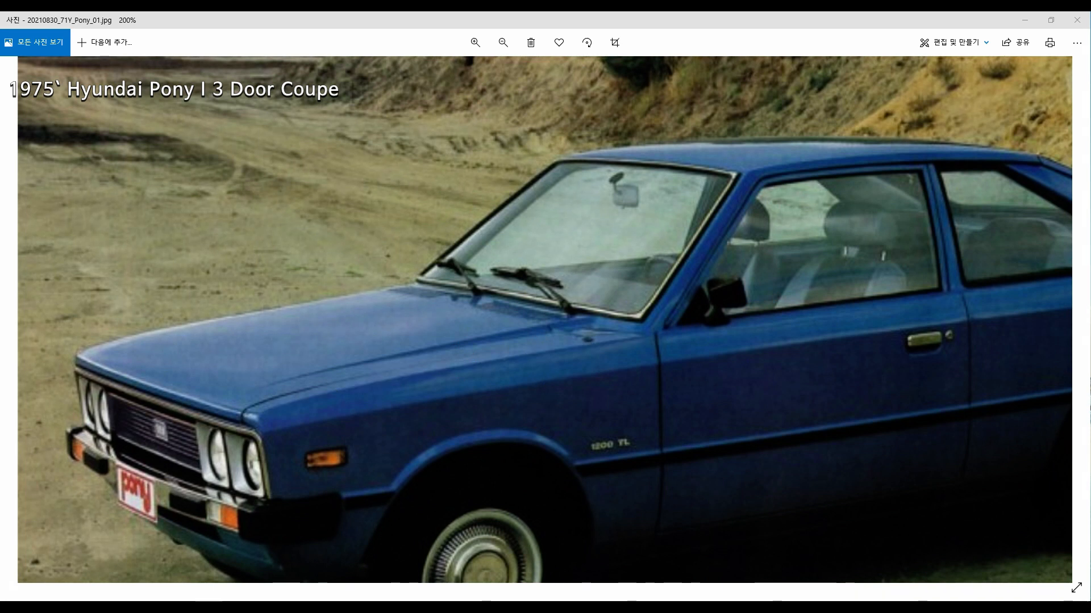
# - Trace the hood's side edge, rear edge, crease and front edge in white on the photo
pyautogui.moveTo(243, 418)
pyautogui.mouseDown()
pyautogui.moveTo(248, 404)
pyautogui.moveTo(598, 329)
pyautogui.mouseUp()
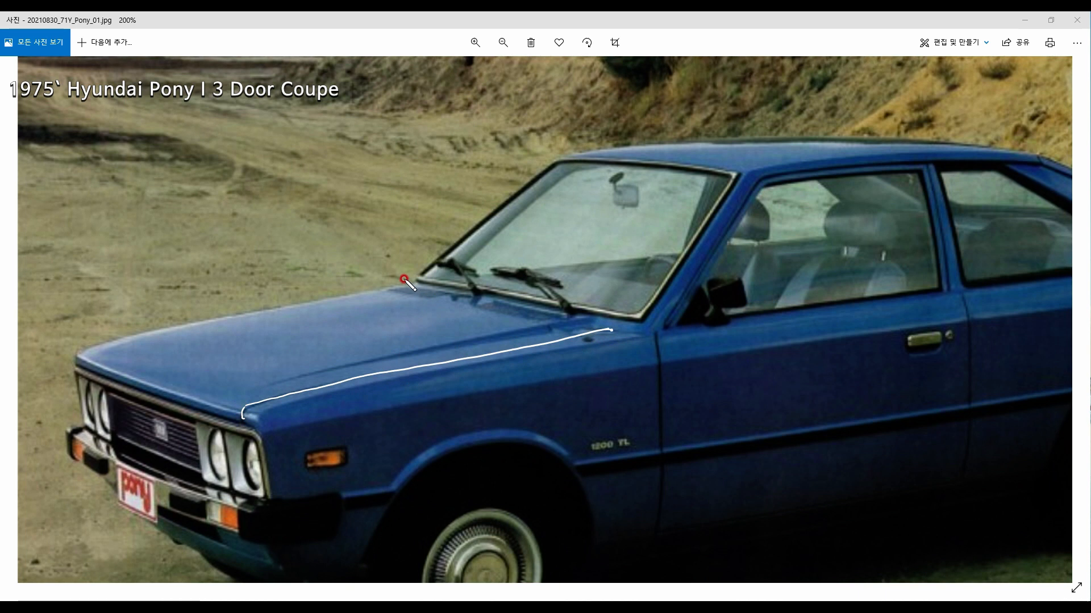
pyautogui.moveTo(411, 279); pyautogui.dragTo(646, 326)
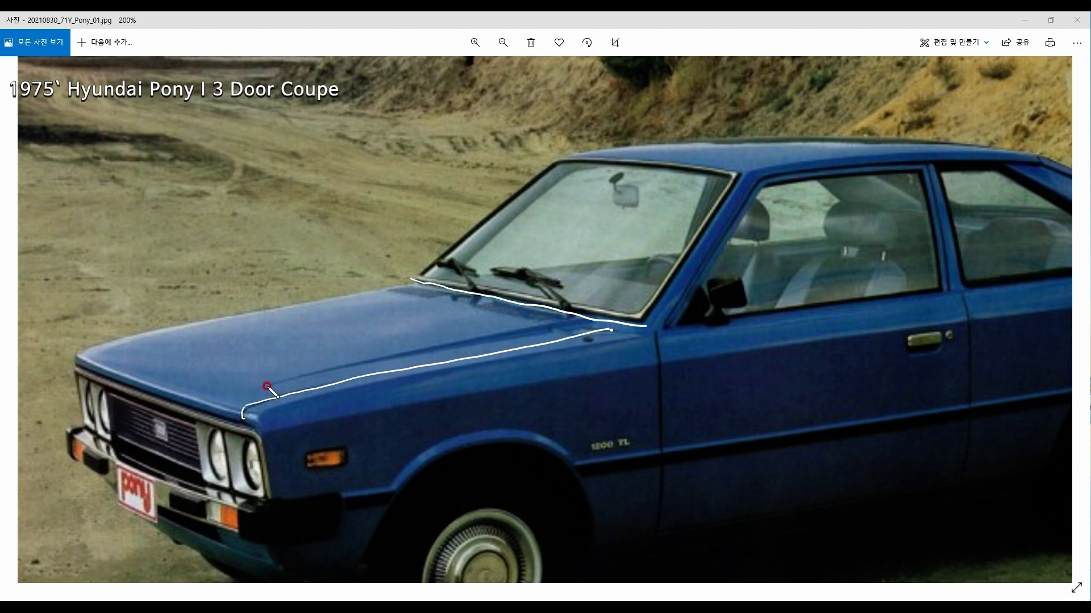
pyautogui.moveTo(263, 387); pyautogui.dragTo(578, 314)
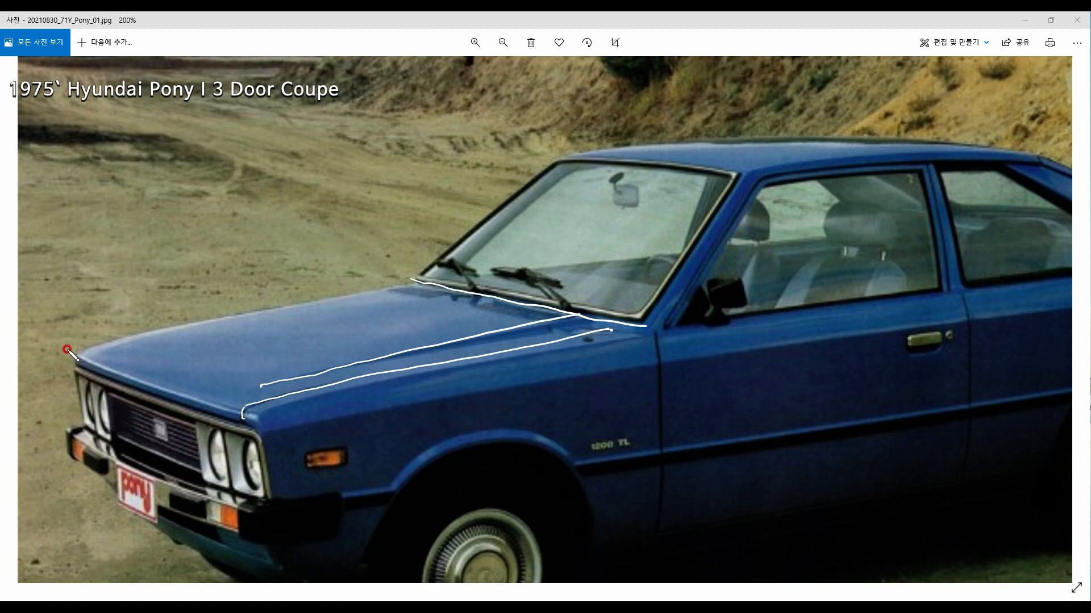
pyautogui.moveTo(62, 345)
pyautogui.mouseDown()
pyautogui.moveTo(157, 391)
pyautogui.moveTo(250, 408)
pyautogui.mouseUp()
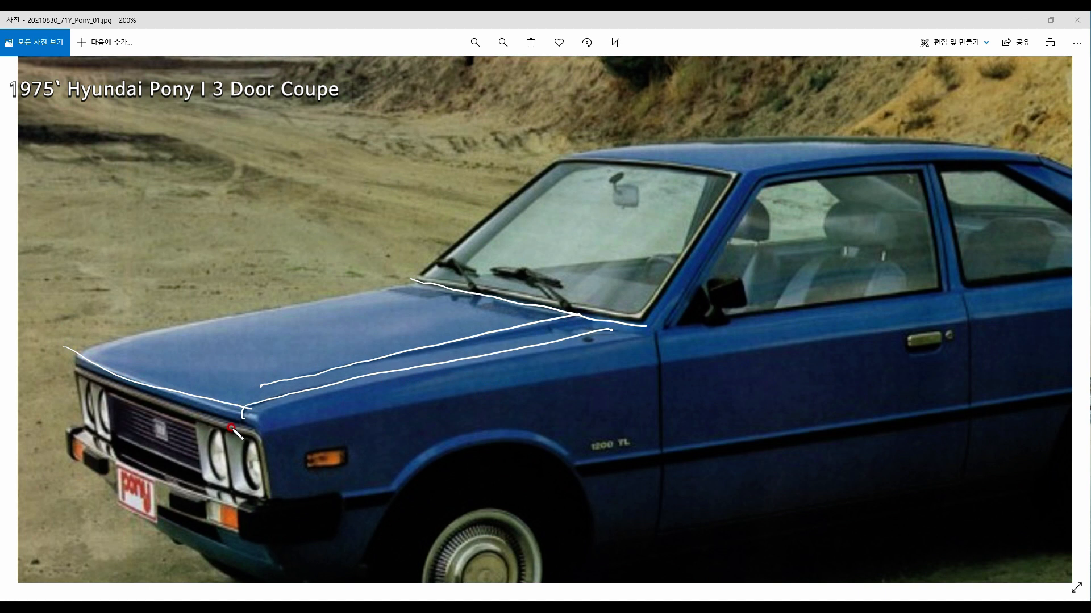
# - Number the crease 1, side edge 2, rear edge 3 and front edge 4, and sketch the section between lines 1 and 2
pyautogui.moveTo(451, 327)
pyautogui.mouseDown()
pyautogui.moveTo(450, 318)
pyautogui.moveTo(454, 334)
pyautogui.mouseUp()
pyautogui.moveTo(538, 338); pyautogui.dragTo(540, 362)
pyautogui.moveTo(518, 278)
pyautogui.mouseDown()
pyautogui.moveTo(521, 294)
pyautogui.moveTo(537, 280)
pyautogui.moveTo(524, 295)
pyautogui.mouseUp()
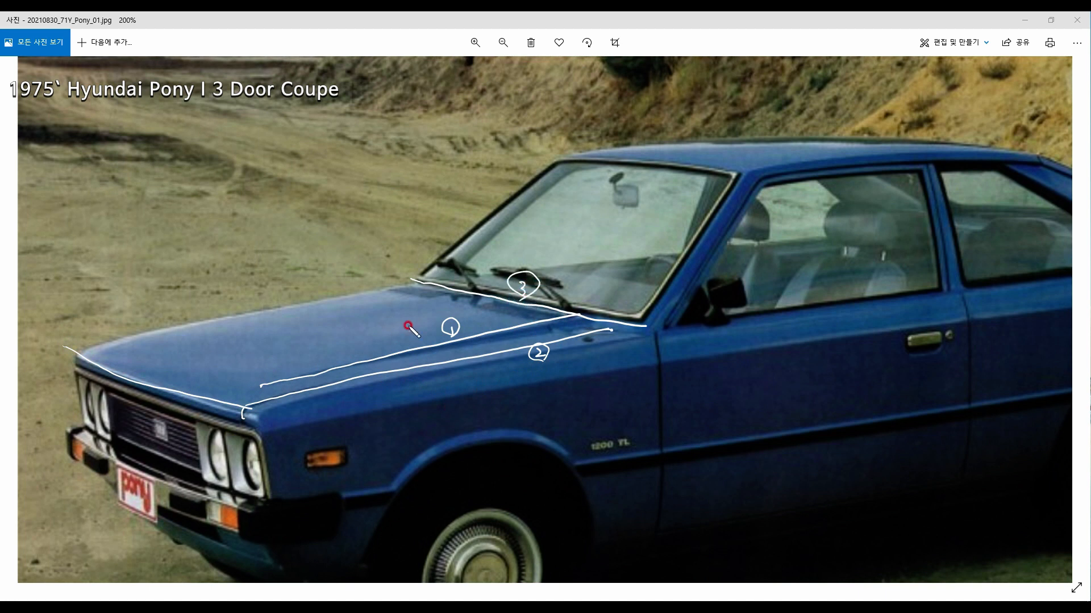
pyautogui.moveTo(159, 368); pyautogui.dragTo(157, 367)
pyautogui.moveTo(423, 335); pyautogui.dragTo(469, 361)
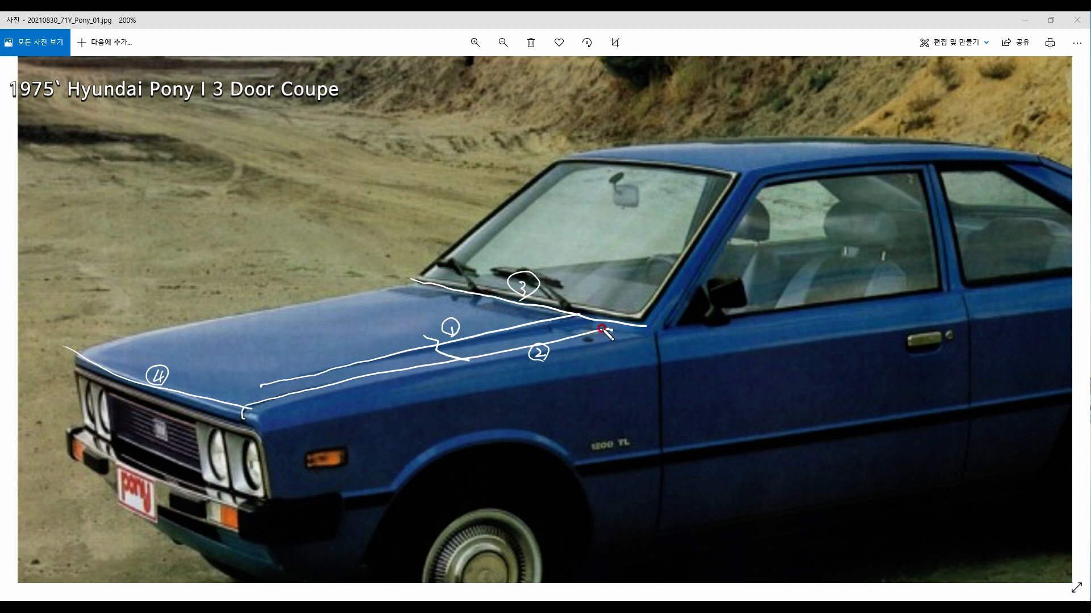
# - Draw a double-ended arrow down the windshield and label the surface "면"
pyautogui.moveTo(655, 148)
pyautogui.mouseDown()
pyautogui.moveTo(579, 211)
pyautogui.moveTo(518, 305)
pyautogui.mouseUp()
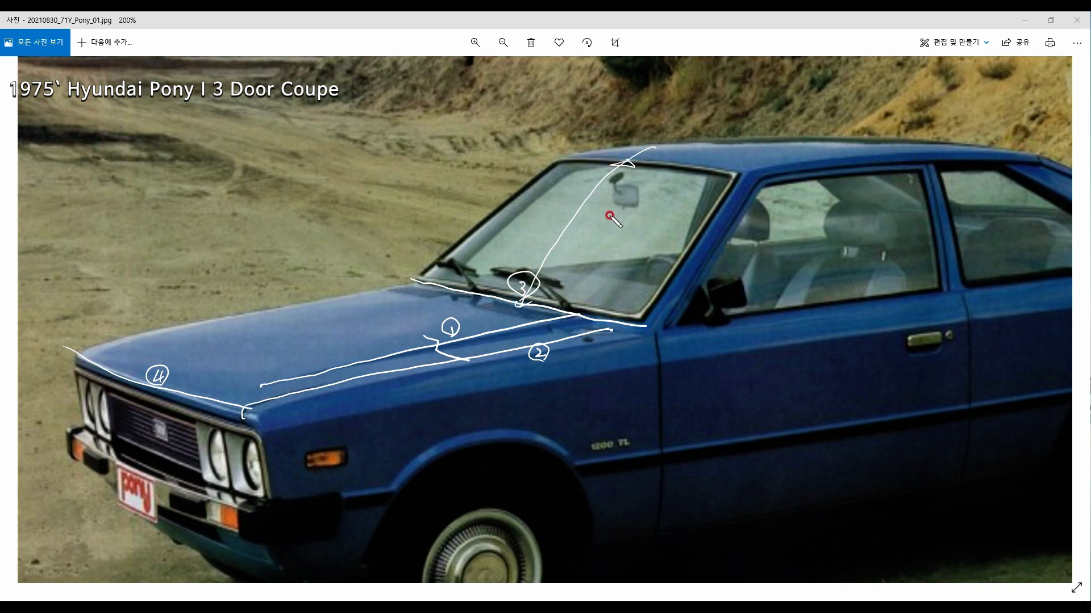
pyautogui.moveTo(596, 208); pyautogui.dragTo(597, 221)
pyautogui.moveTo(597, 208)
pyautogui.mouseDown()
pyautogui.moveTo(607, 219)
pyautogui.moveTo(616, 211)
pyautogui.mouseUp()
pyautogui.moveTo(617, 203); pyautogui.dragTo(619, 230)
pyautogui.click(630, 221)
# - Write the label "HOOD" on the photo's hood
pyautogui.moveTo(357, 317)
pyautogui.mouseDown()
pyautogui.moveTo(356, 335)
pyautogui.moveTo(366, 326)
pyautogui.mouseUp()
pyautogui.moveTo(366, 317)
pyautogui.mouseDown()
pyautogui.moveTo(366, 335)
pyautogui.moveTo(393, 320)
pyautogui.mouseUp()
pyautogui.moveTo(397, 312); pyautogui.dragTo(397, 329)
pyautogui.moveTo(398, 312); pyautogui.dragTo(397, 327)
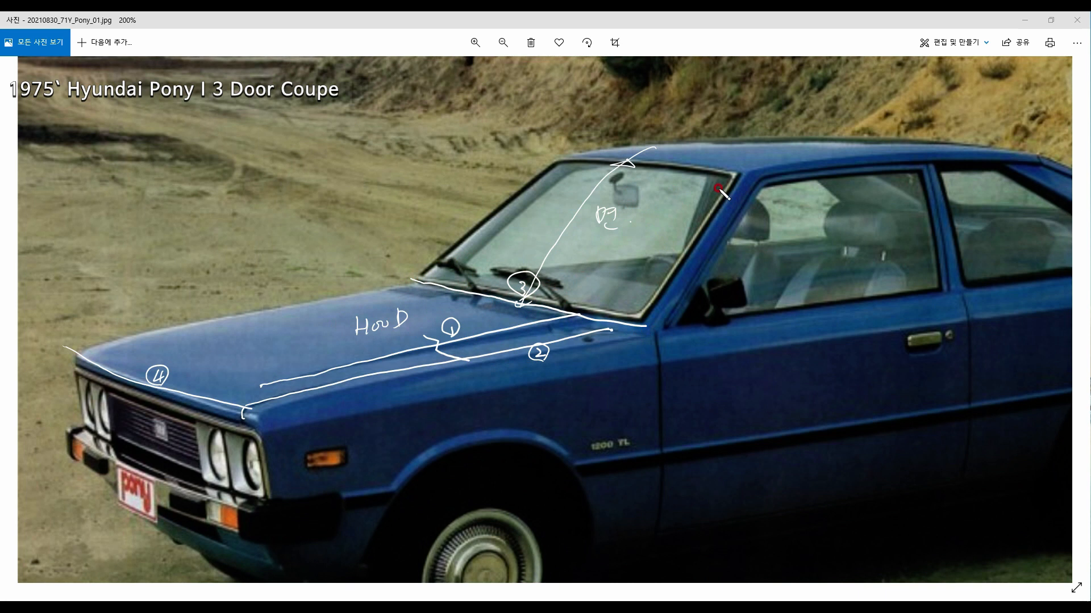
# - Outline an oversized windshield surface with tick marks on its side edge, and add a circled "curve" note beside it
pyautogui.moveTo(769, 162)
pyautogui.mouseDown()
pyautogui.moveTo(663, 357)
pyautogui.moveTo(426, 301)
pyautogui.moveTo(383, 275)
pyautogui.moveTo(571, 146)
pyautogui.moveTo(778, 165)
pyautogui.moveTo(749, 203)
pyautogui.moveTo(736, 202)
pyautogui.mouseUp()
pyautogui.moveTo(682, 296); pyautogui.dragTo(699, 309)
pyautogui.moveTo(699, 295); pyautogui.dragTo(682, 309)
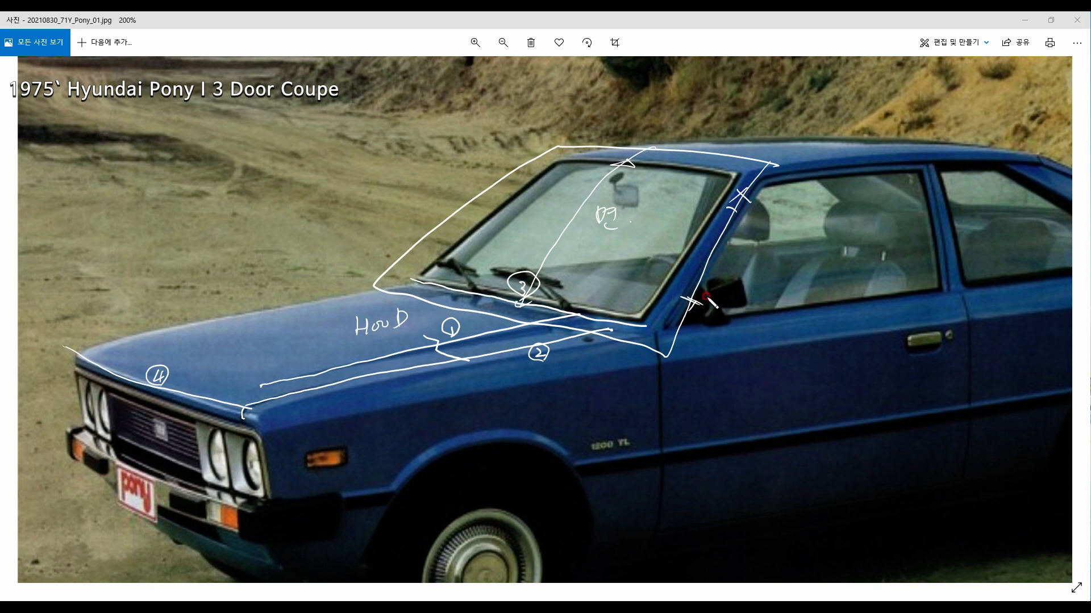
pyautogui.moveTo(725, 265)
pyautogui.mouseDown()
pyautogui.moveTo(787, 271)
pyautogui.moveTo(753, 280)
pyautogui.mouseUp()
pyautogui.moveTo(691, 260)
pyautogui.mouseDown()
pyautogui.moveTo(684, 280)
pyautogui.moveTo(740, 299)
pyautogui.mouseUp()
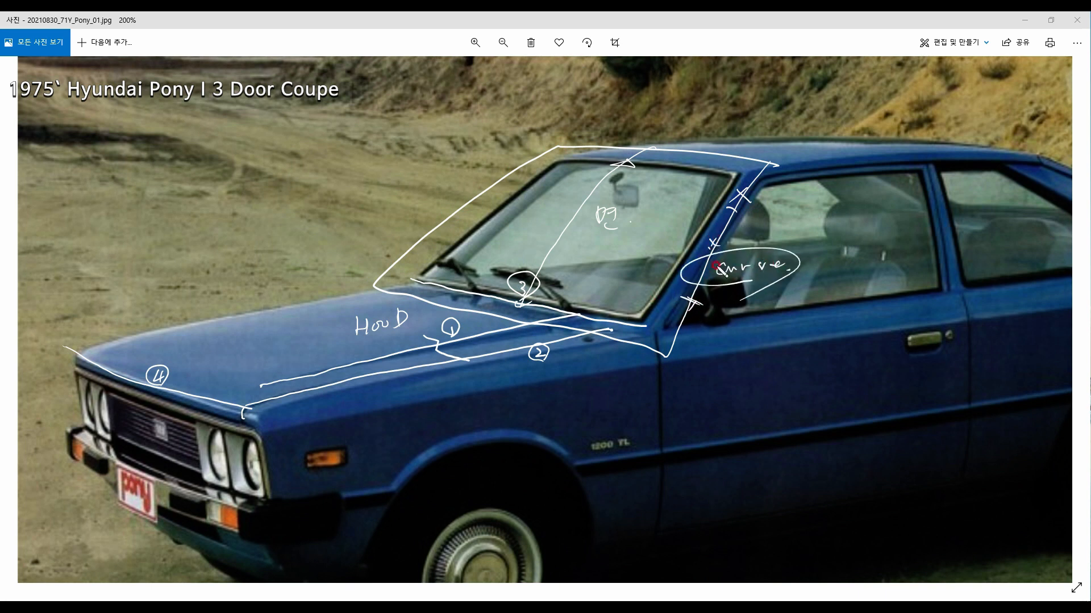
# - Mark the hood's rear and front edges as "COS" and add a circled "Trim" note with arrows
pyautogui.moveTo(368, 261); pyautogui.dragTo(655, 331)
pyautogui.moveTo(599, 296)
pyautogui.mouseDown()
pyautogui.moveTo(592, 306)
pyautogui.moveTo(612, 306)
pyautogui.mouseUp()
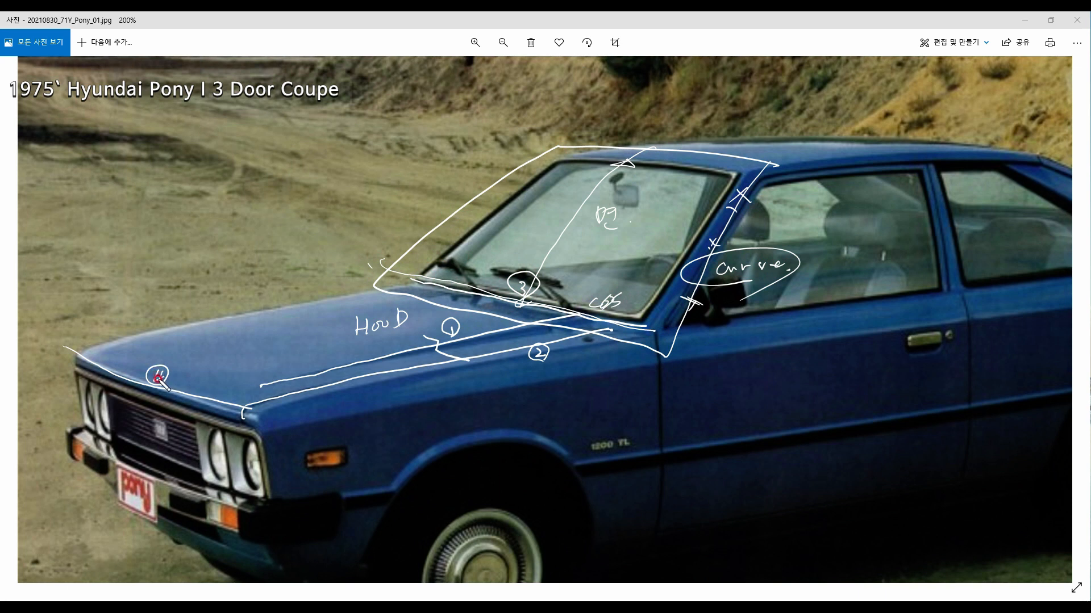
pyautogui.moveTo(46, 332); pyautogui.dragTo(50, 331)
pyautogui.moveTo(116, 199)
pyautogui.mouseDown()
pyautogui.moveTo(110, 306)
pyautogui.moveTo(126, 296)
pyautogui.mouseUp()
pyautogui.moveTo(48, 153)
pyautogui.mouseDown()
pyautogui.moveTo(230, 178)
pyautogui.moveTo(218, 186)
pyautogui.moveTo(59, 162)
pyautogui.moveTo(115, 169)
pyautogui.moveTo(124, 149)
pyautogui.moveTo(130, 155)
pyautogui.mouseUp()
pyautogui.moveTo(137, 157); pyautogui.dragTo(165, 165)
pyautogui.moveTo(137, 177)
pyautogui.mouseDown()
pyautogui.moveTo(136, 121)
pyautogui.moveTo(156, 177)
pyautogui.mouseUp()
pyautogui.moveTo(131, 345)
pyautogui.mouseDown()
pyautogui.moveTo(125, 358)
pyautogui.moveTo(135, 358)
pyautogui.mouseUp()
pyautogui.moveTo(147, 348); pyautogui.dragTo(142, 358)
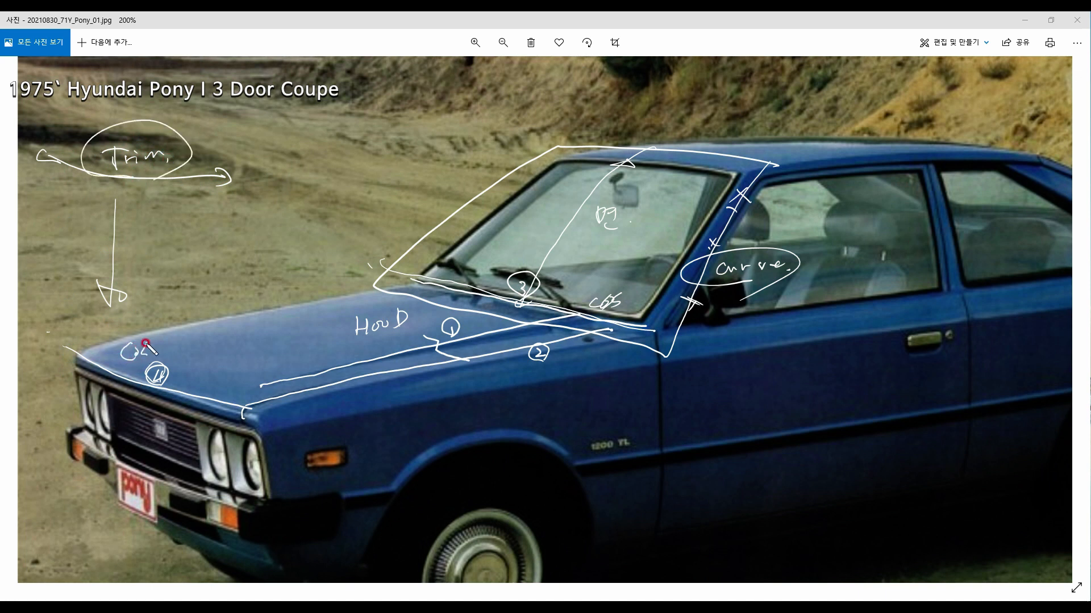
# - Redraw the curve along the hood's front edge and outline a surface covering the car's front face
pyautogui.moveTo(52, 342); pyautogui.dragTo(275, 416)
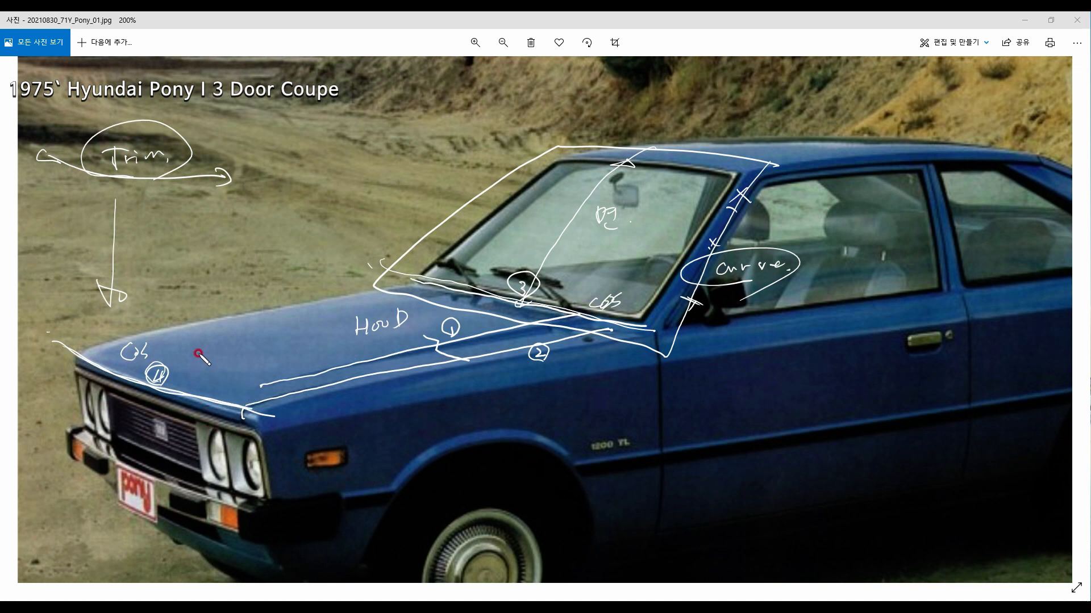
pyautogui.moveTo(54, 325)
pyautogui.mouseDown()
pyautogui.moveTo(66, 453)
pyautogui.moveTo(146, 370)
pyautogui.moveTo(298, 393)
pyautogui.moveTo(299, 548)
pyautogui.moveTo(275, 538)
pyautogui.mouseUp()
pyautogui.moveTo(61, 448)
pyautogui.mouseDown()
pyautogui.moveTo(67, 470)
pyautogui.moveTo(187, 540)
pyautogui.moveTo(305, 569)
pyautogui.mouseUp()
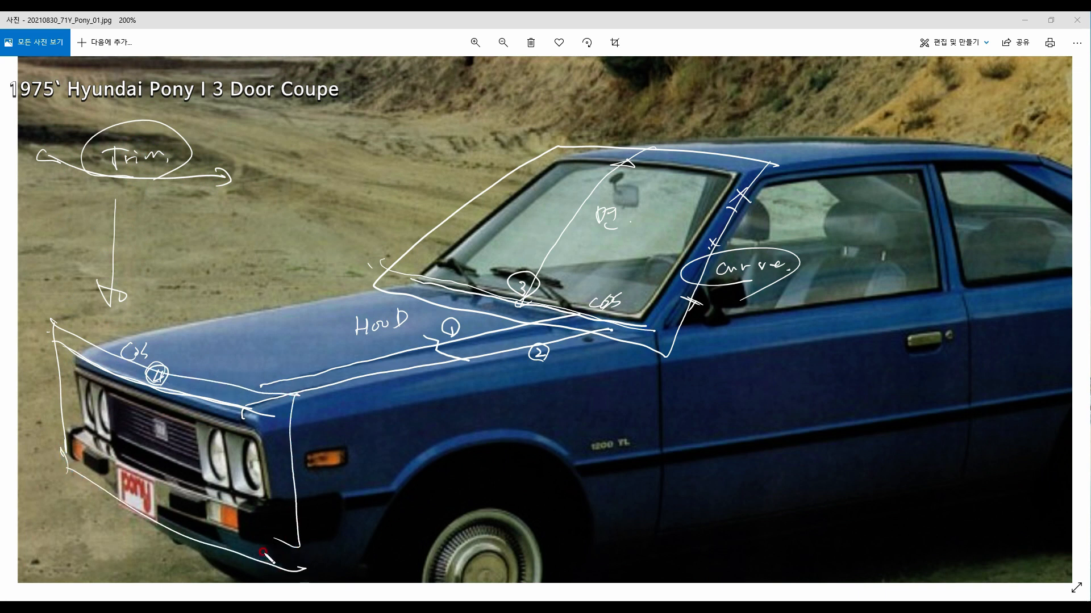
pyautogui.moveTo(85, 348)
pyautogui.mouseDown()
pyautogui.moveTo(48, 360)
pyautogui.moveTo(225, 419)
pyautogui.moveTo(279, 407)
pyautogui.mouseUp()
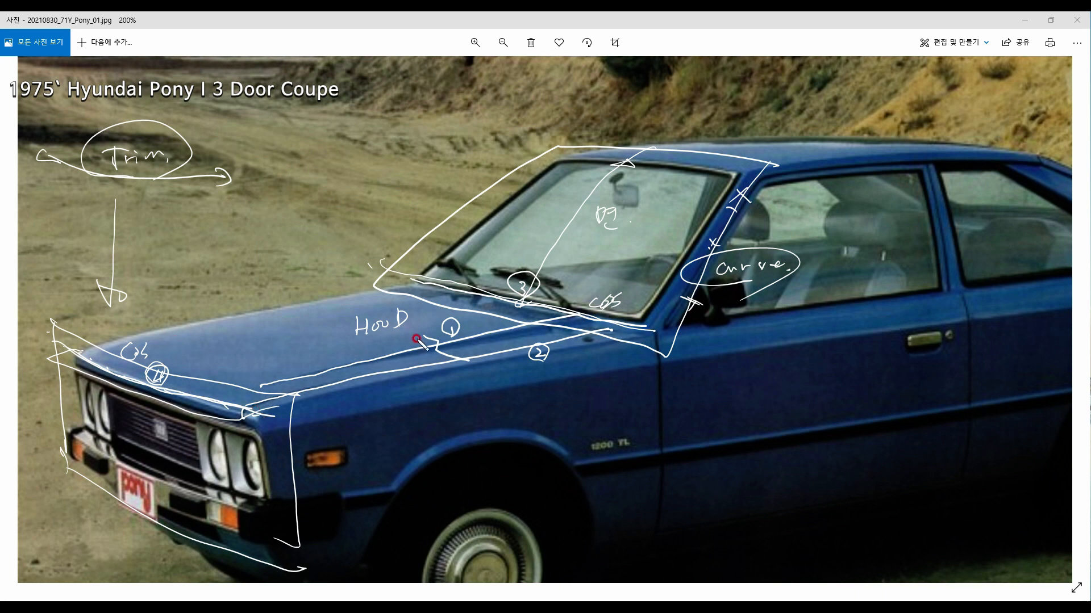
# - Clear all markup from the photo and switch back to Alias AutoStudio
pyautogui.moveTo(452, 348)
pyautogui.mouseDown()
pyautogui.moveTo(468, 360)
pyautogui.moveTo(403, 338)
pyautogui.moveTo(464, 373)
pyautogui.mouseUp()
pyautogui.click(464, 398)
pyautogui.press('e')
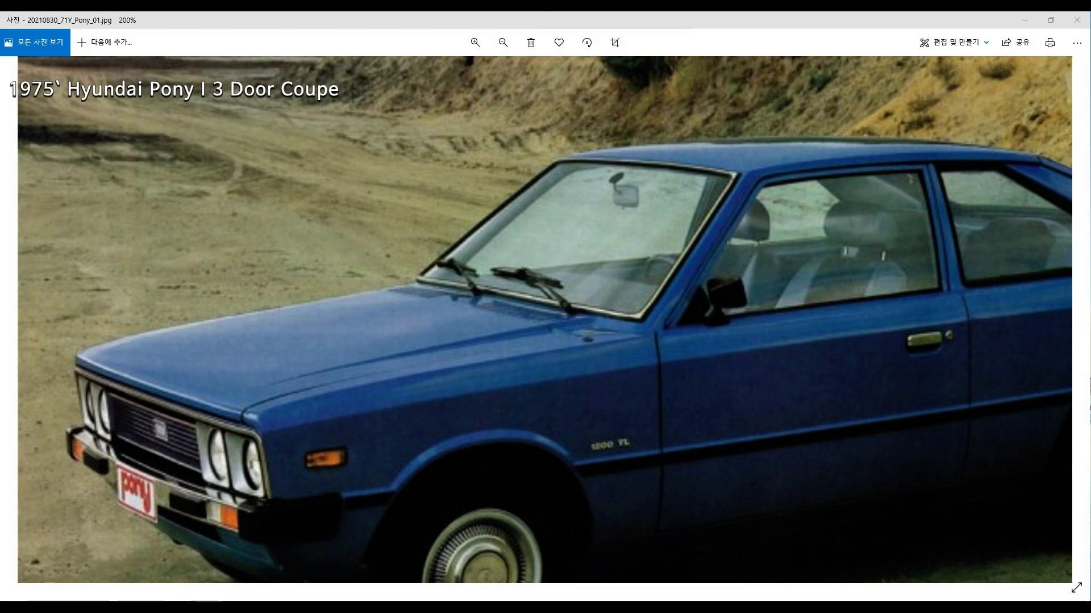
pyautogui.click(209, 608)
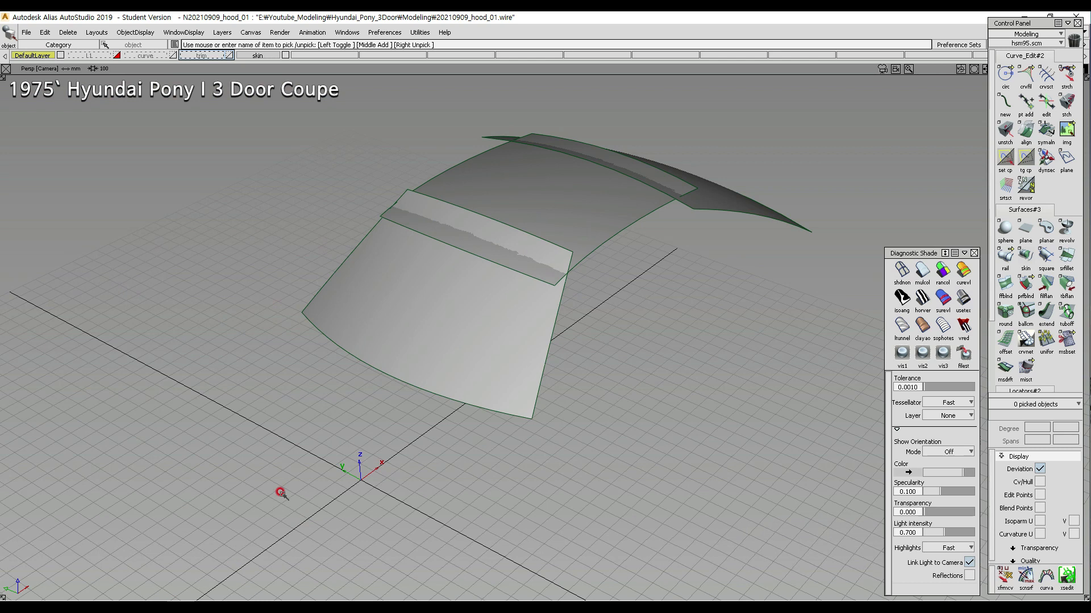
# - Sketch a degree-3 curve over the side blueprint along the hood's top profile, extending past the nose and the windshield base
pyautogui.keyDown('ctrl'); pyautogui.keyDown('shift'); pyautogui.moveTo(543, 346); pyautogui.dragTo(463, 345, button='right'); pyautogui.keyUp('shift'); pyautogui.keyUp('ctrl')
pyautogui.keyDown('alt'); pyautogui.keyDown('shift'); pyautogui.moveTo(461, 345); pyautogui.dragTo(654, 310, button='middle'); pyautogui.keyUp('shift'); pyautogui.keyUp('alt')
pyautogui.keyDown('alt'); pyautogui.keyDown('shift'); pyautogui.moveTo(547, 419); pyautogui.dragTo(597, 336, button='right'); pyautogui.keyUp('shift'); pyautogui.keyUp('alt')
pyautogui.keyDown('alt'); pyautogui.keyDown('shift'); pyautogui.moveTo(596, 335); pyautogui.dragTo(616, 373, button='middle'); pyautogui.keyUp('shift'); pyautogui.keyUp('alt')
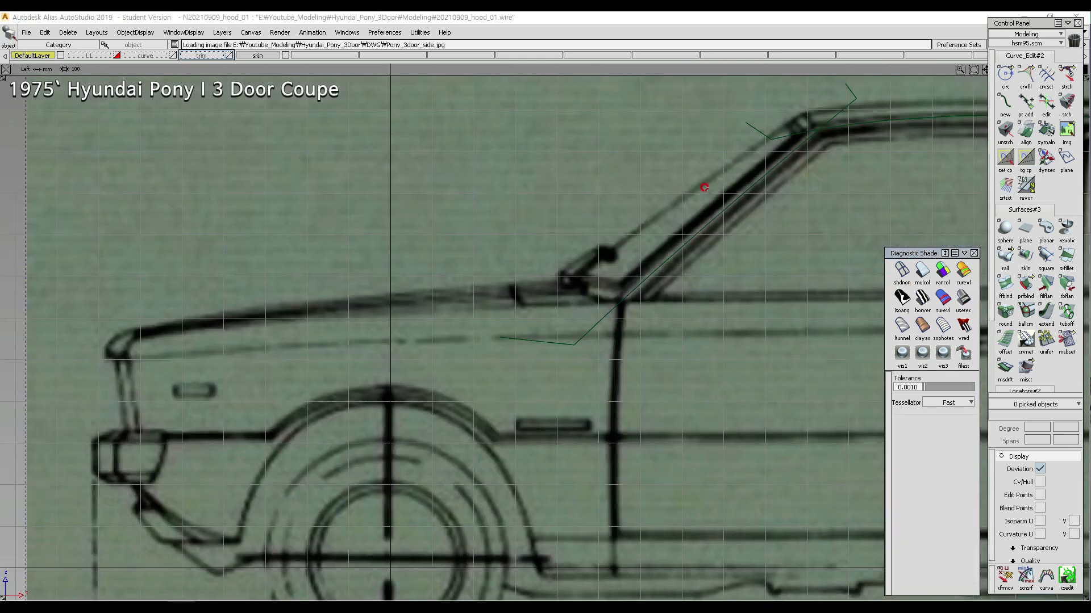
pyautogui.keyDown('alt'); pyautogui.keyDown('shift'); pyautogui.moveTo(412, 383); pyautogui.dragTo(492, 367, button='middle'); pyautogui.keyUp('shift'); pyautogui.keyUp('alt')
pyautogui.keyDown('alt'); pyautogui.keyDown('shift'); pyautogui.moveTo(445, 423); pyautogui.dragTo(472, 385, button='right'); pyautogui.keyUp('shift'); pyautogui.keyUp('alt')
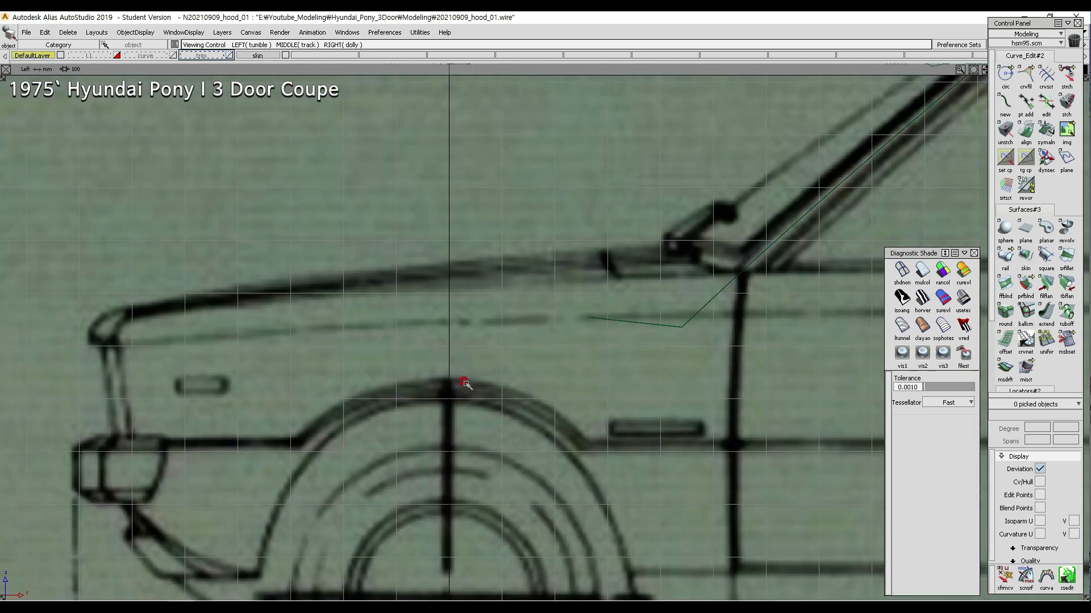
pyautogui.keyDown('ctrl'); pyautogui.keyDown('shift'); pyautogui.moveTo(199, 268); pyautogui.dragTo(168, 268, button='middle'); pyautogui.keyUp('shift'); pyautogui.keyUp('ctrl')
pyautogui.click(30, 328)
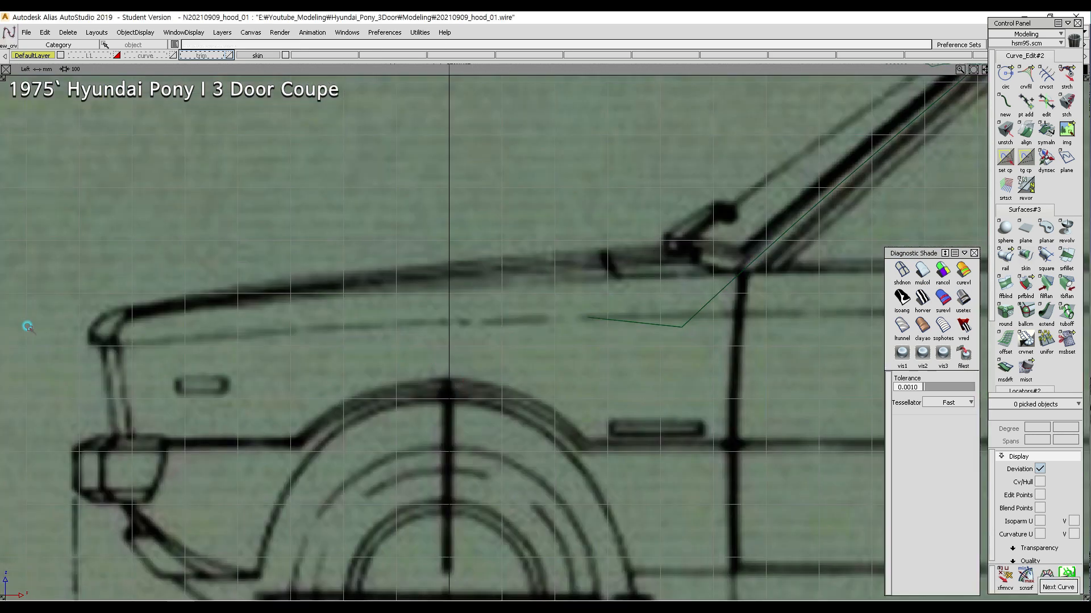
pyautogui.click(820, 233)
# - Raise the profile curve's two middle CVs above the blueprint hood line and adjust the height of its rear end CV
pyautogui.keyDown('ctrl'); pyautogui.keyDown('shift'); pyautogui.moveTo(315, 347); pyautogui.dragTo(310, 242); pyautogui.keyUp('shift'); pyautogui.keyUp('ctrl')
pyautogui.moveTo(213, 204); pyautogui.dragTo(649, 359)
pyautogui.moveTo(531, 334); pyautogui.dragTo(470, 325)
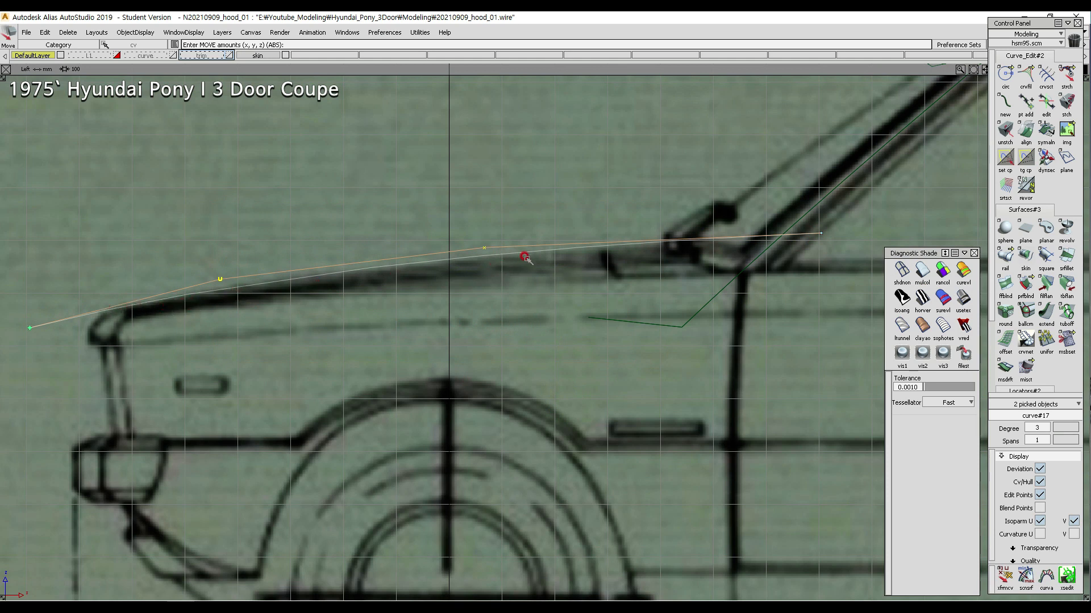
pyautogui.keyDown('ctrl'); pyautogui.keyDown('shift'); pyautogui.moveTo(801, 274); pyautogui.dragTo(806, 219); pyautogui.keyUp('shift'); pyautogui.keyUp('ctrl')
pyautogui.keyDown('ctrl'); pyautogui.keyDown('shift'); pyautogui.moveTo(733, 214); pyautogui.dragTo(784, 209); pyautogui.keyUp('shift'); pyautogui.keyUp('ctrl')
pyautogui.moveTo(810, 220); pyautogui.dragTo(842, 244)
pyautogui.keyDown('ctrl'); pyautogui.keyDown('shift'); pyautogui.moveTo(824, 261); pyautogui.dragTo(796, 307, button='middle'); pyautogui.keyUp('shift'); pyautogui.keyUp('ctrl')
pyautogui.moveTo(792, 307)
pyautogui.mouseDown(button='right')
pyautogui.moveTo(802, 304)
pyautogui.moveTo(775, 308)
pyautogui.mouseUp(button='right')
# - Slide the profile curve's two middle CVs lengthwise to even out their spacing along the hood, and deselect them
pyautogui.keyDown('ctrl'); pyautogui.keyDown('shift'); pyautogui.moveTo(461, 296); pyautogui.dragTo(451, 237); pyautogui.keyUp('shift'); pyautogui.keyUp('ctrl')
pyautogui.moveTo(169, 285)
pyautogui.keyDown('ctrl'); pyautogui.keyDown('shift'); pyautogui.mouseDown()
pyautogui.moveTo(389, 254)
pyautogui.moveTo(439, 228)
pyautogui.mouseUp(); pyautogui.keyUp('shift'); pyautogui.keyUp('ctrl')
pyautogui.moveTo(446, 215); pyautogui.dragTo(506, 262)
pyautogui.keyDown('ctrl'); pyautogui.keyDown('shift'); pyautogui.moveTo(564, 331); pyautogui.dragTo(564, 306, button='middle'); pyautogui.keyUp('shift'); pyautogui.keyUp('ctrl')
pyautogui.moveTo(567, 309); pyautogui.dragTo(556, 310, button='middle')
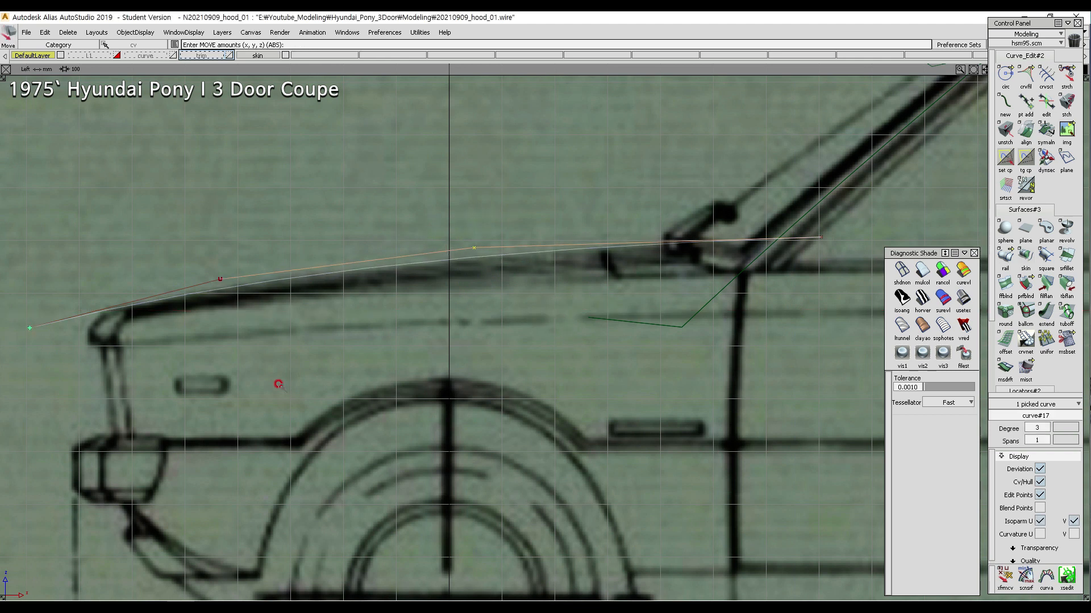
pyautogui.keyDown('ctrl'); pyautogui.keyDown('shift'); pyautogui.moveTo(216, 364); pyautogui.dragTo(206, 303); pyautogui.keyUp('shift'); pyautogui.keyUp('ctrl')
pyautogui.keyDown('alt'); pyautogui.keyDown('shift'); pyautogui.moveTo(206, 303); pyautogui.dragTo(359, 304, button='middle'); pyautogui.keyUp('shift'); pyautogui.keyUp('alt')
pyautogui.moveTo(292, 251); pyautogui.dragTo(464, 336)
pyautogui.moveTo(543, 344); pyautogui.dragTo(530, 349, button='middle')
pyautogui.keyDown('alt'); pyautogui.keyDown('shift'); pyautogui.moveTo(565, 353); pyautogui.dragTo(484, 383, button='right'); pyautogui.keyUp('shift'); pyautogui.keyUp('alt')
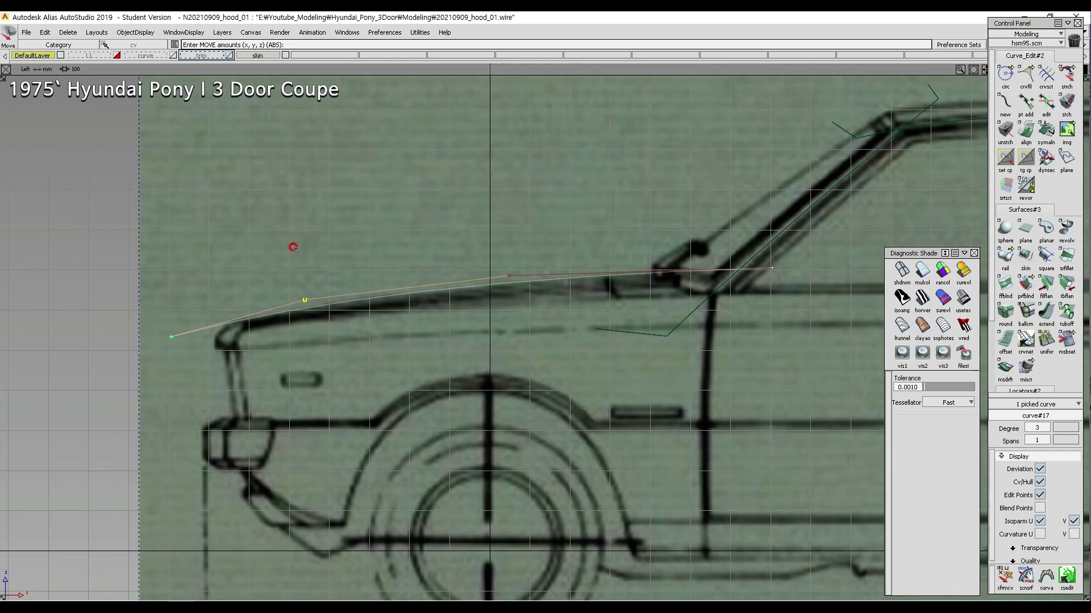
pyautogui.keyDown('ctrl'); pyautogui.keyDown('shift'); pyautogui.moveTo(272, 377); pyautogui.dragTo(323, 282); pyautogui.keyUp('shift'); pyautogui.keyUp('ctrl')
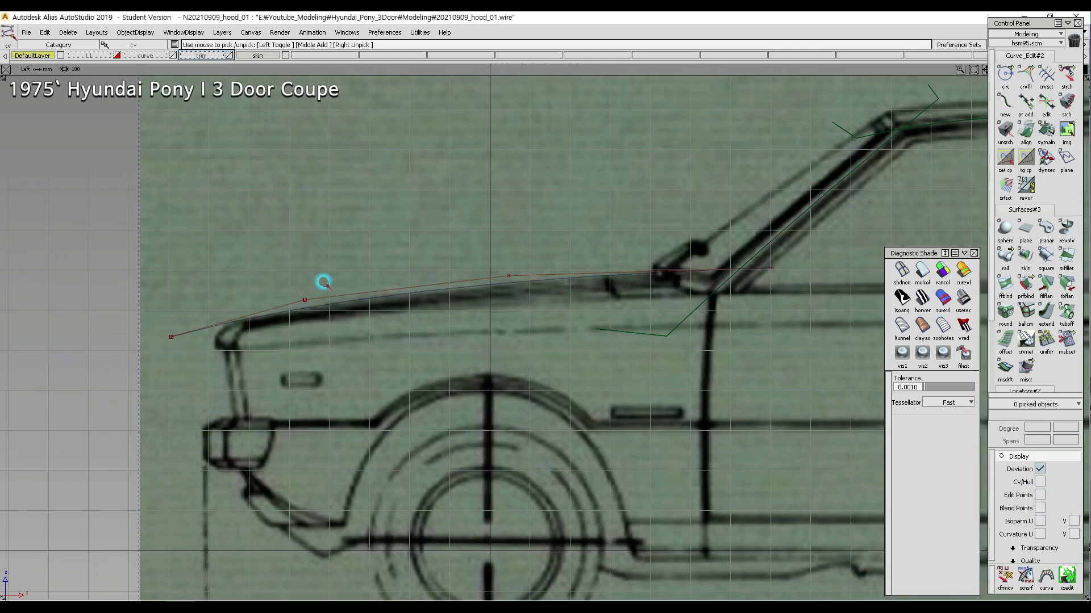
# - Draw a vertical reference line snapped to the front CV and copy it onto each remaining CV of the hood profile curve
pyautogui.keyDown('ctrl'); pyautogui.keyDown('shift'); pyautogui.moveTo(192, 235); pyautogui.dragTo(155, 255); pyautogui.keyUp('shift'); pyautogui.keyUp('ctrl')
pyautogui.keyDown('ctrl'); pyautogui.click(166, 266); pyautogui.keyUp('ctrl')
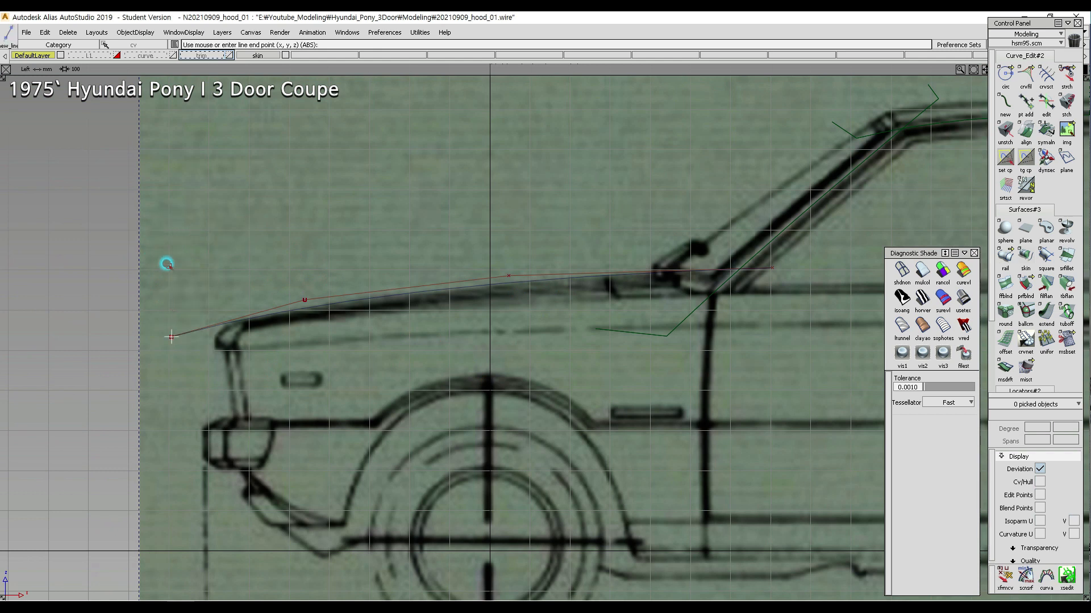
pyautogui.click(171, 210)
pyautogui.hotkey('ctrl', 'c')
pyautogui.hotkey('ctrl', 'v')
pyautogui.moveTo(334, 236); pyautogui.dragTo(373, 243)
pyautogui.hotkey('ctrl', 'v')
pyautogui.press('m')
pyautogui.moveTo(511, 227); pyautogui.dragTo(500, 205)
pyautogui.hotkey('ctrl', 'v')
pyautogui.moveTo(526, 275); pyautogui.dragTo(749, 178)
pyautogui.hotkey('ctrl', 'shift', 'n')
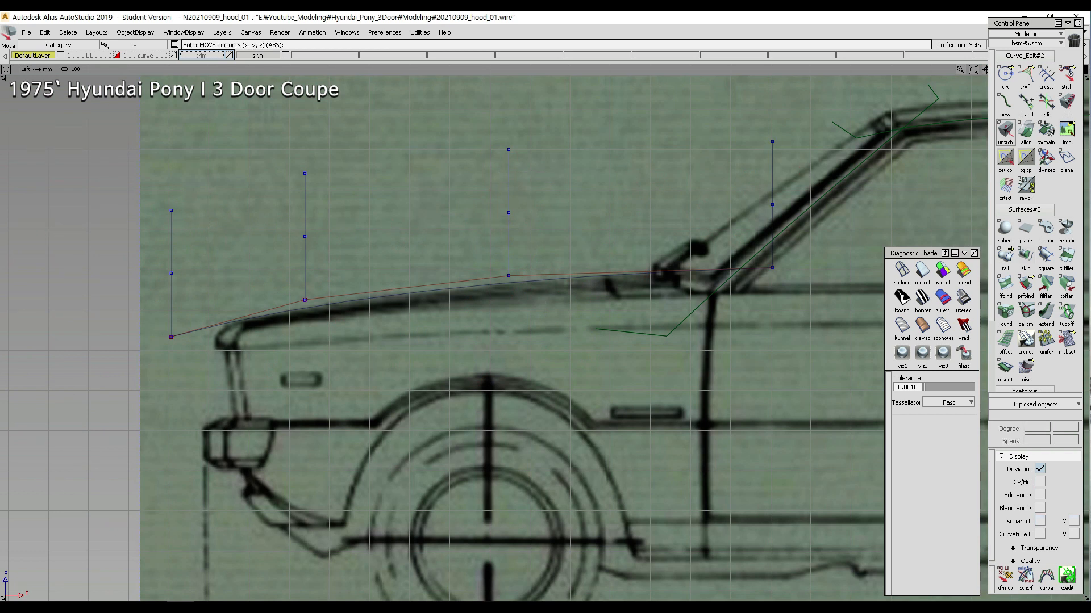
# - Circle and mark the three spaces between the vertical reference lines with temporary markup to compare CV spacing, and clear it
pyautogui.moveTo(242, 304)
pyautogui.mouseDown()
pyautogui.moveTo(267, 187)
pyautogui.moveTo(242, 303)
pyautogui.mouseUp()
pyautogui.moveTo(461, 251)
pyautogui.mouseDown()
pyautogui.moveTo(341, 187)
pyautogui.moveTo(477, 248)
pyautogui.moveTo(402, 266)
pyautogui.mouseUp()
pyautogui.moveTo(690, 237)
pyautogui.mouseDown()
pyautogui.moveTo(587, 159)
pyautogui.moveTo(744, 223)
pyautogui.moveTo(645, 243)
pyautogui.mouseUp()
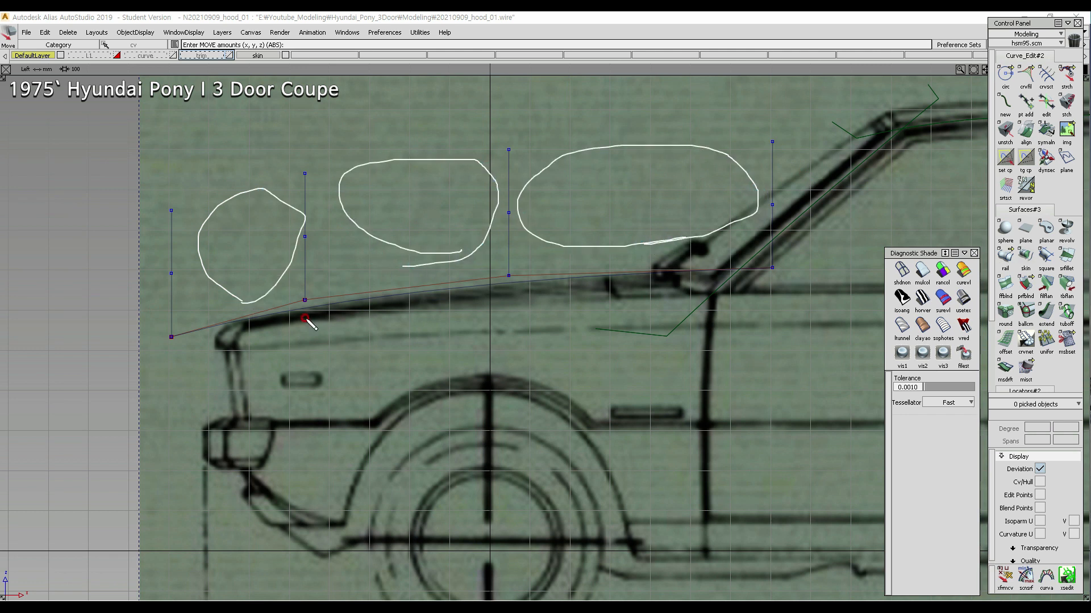
pyautogui.moveTo(248, 222); pyautogui.dragTo(256, 249)
pyautogui.moveTo(394, 194)
pyautogui.mouseDown()
pyautogui.moveTo(396, 210)
pyautogui.moveTo(429, 206)
pyautogui.mouseUp()
pyautogui.moveTo(643, 194)
pyautogui.mouseDown()
pyautogui.moveTo(638, 211)
pyautogui.moveTo(643, 196)
pyautogui.moveTo(622, 211)
pyautogui.mouseUp()
pyautogui.press('e')
pyautogui.moveTo(159, 153); pyautogui.dragTo(204, 197)
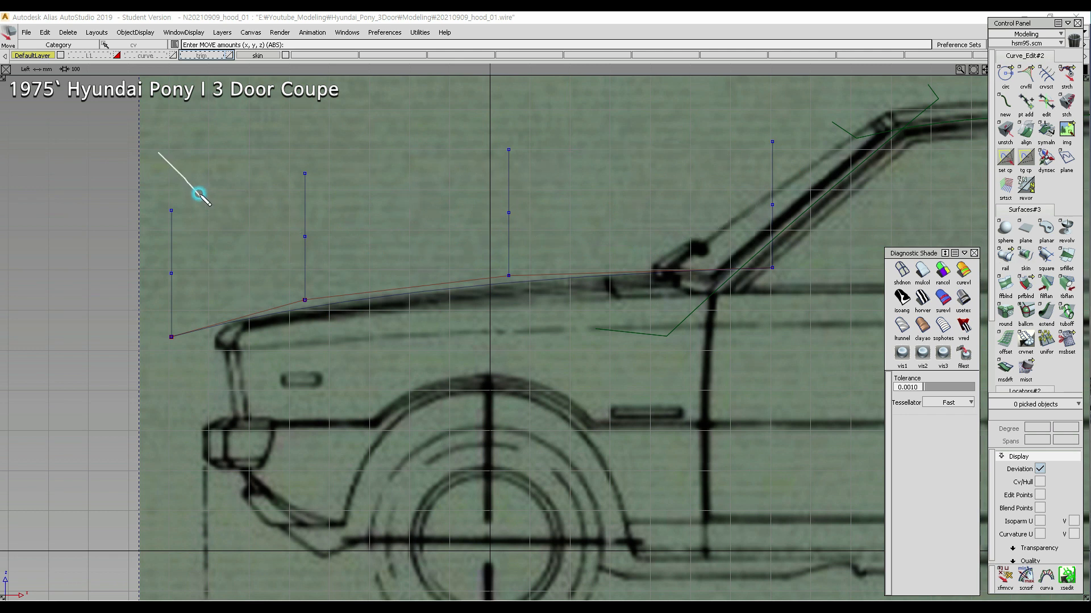
# - Delete all the vertical reference lines standing on the hood profile curve's CVs
pyautogui.keyDown('ctrl'); pyautogui.keyDown('shift'); pyautogui.moveTo(484, 379); pyautogui.dragTo(471, 195); pyautogui.keyUp('shift'); pyautogui.keyUp('ctrl')
pyautogui.keyDown('ctrl'); pyautogui.keyDown('shift'); pyautogui.moveTo(180, 179); pyautogui.dragTo(221, 227); pyautogui.keyUp('shift'); pyautogui.keyUp('ctrl')
pyautogui.moveTo(155, 251); pyautogui.dragTo(220, 211)
pyautogui.moveTo(232, 210); pyautogui.dragTo(359, 229)
pyautogui.moveTo(489, 189); pyautogui.dragTo(586, 188)
pyautogui.moveTo(686, 169); pyautogui.dragTo(810, 166)
pyautogui.press('Delete')
pyautogui.press('Return')
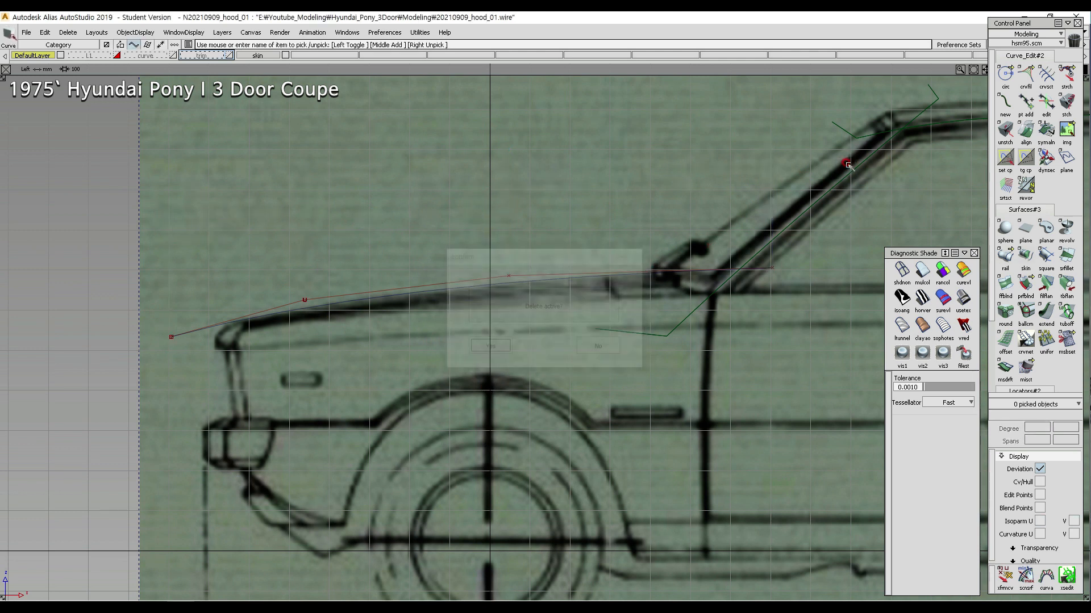
# - Copy and paste the hood centre profile curve and move the copy sideways to the fender area in the top view
pyautogui.keyDown('ctrl'); pyautogui.keyDown('shift'); pyautogui.moveTo(180, 181); pyautogui.dragTo(386, 363); pyautogui.keyUp('shift'); pyautogui.keyUp('ctrl')
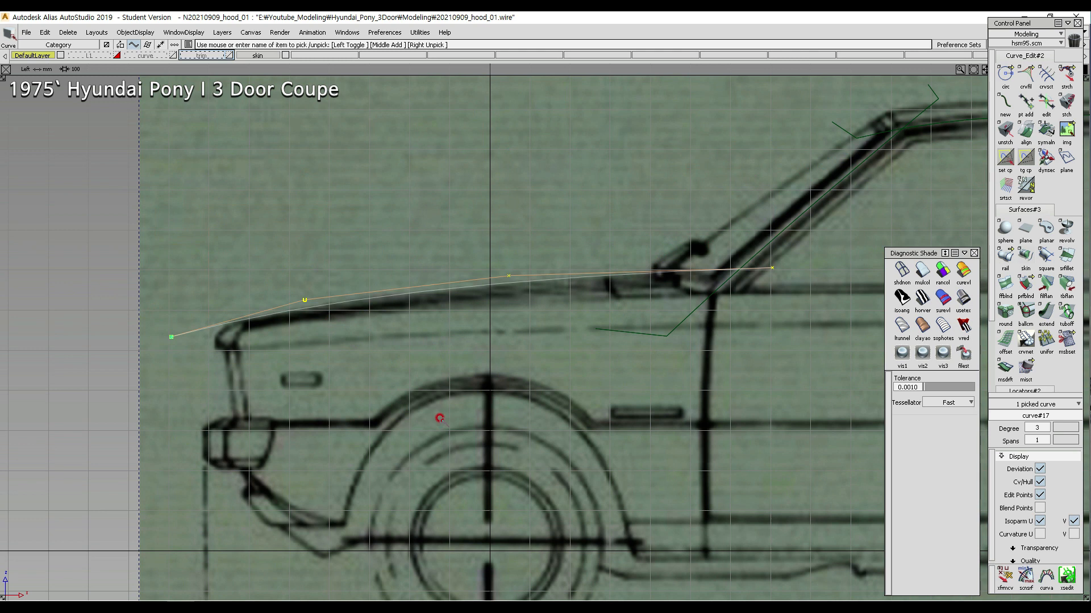
pyautogui.hotkey('ctrl', 'c')
pyautogui.hotkey('ctrl', 'v')
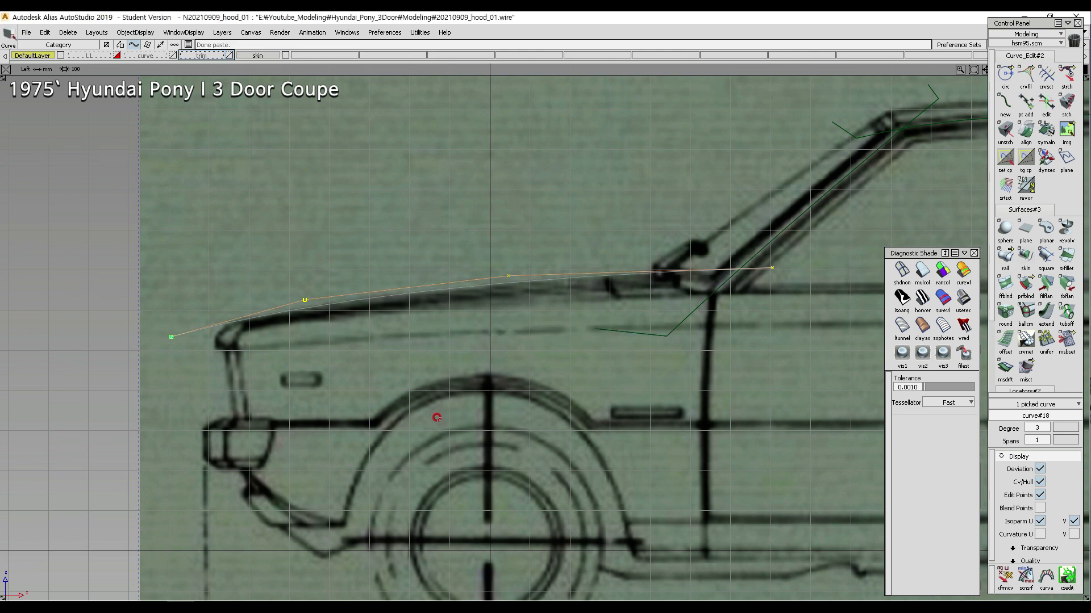
pyautogui.keyDown('ctrl'); pyautogui.keyDown('shift'); pyautogui.moveTo(550, 240); pyautogui.dragTo(551, 240); pyautogui.keyUp('shift'); pyautogui.keyUp('ctrl')
pyautogui.moveTo(592, 188); pyautogui.dragTo(533, 366, button='right')
pyautogui.keyDown('alt'); pyautogui.keyDown('shift'); pyautogui.moveTo(533, 365); pyautogui.dragTo(518, 242, button='middle'); pyautogui.keyUp('shift'); pyautogui.keyUp('alt')
pyautogui.moveTo(512, 266); pyautogui.dragTo(540, 323, button='right')
pyautogui.moveTo(511, 358); pyautogui.dragTo(516, 289, button='right')
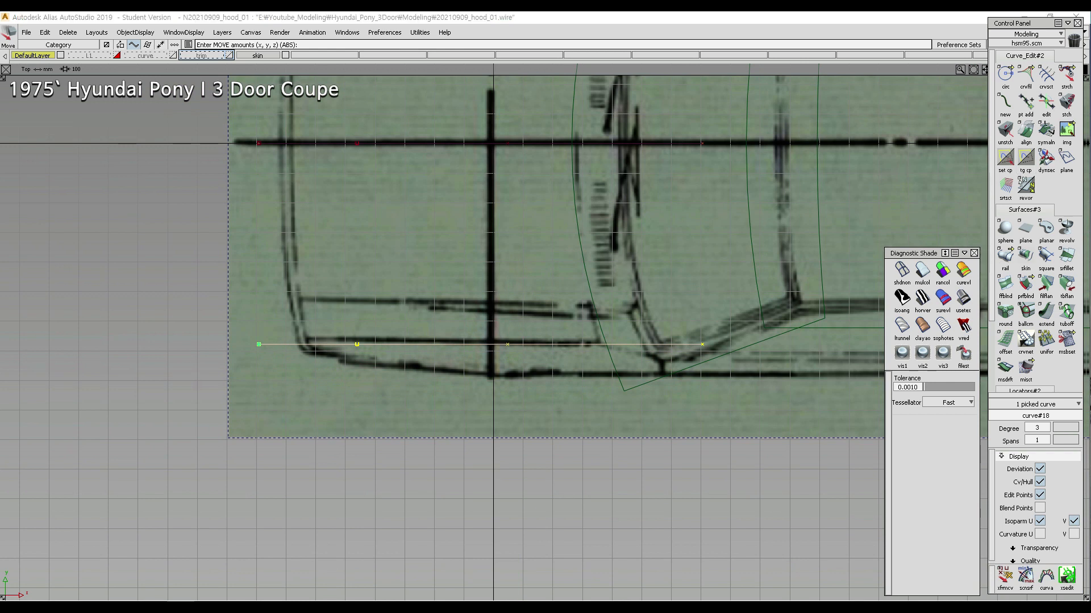
# - Move the copied side curve outside the fender outline and angle it so the rear sits slightly farther from the centreline
pyautogui.moveTo(310, 336); pyautogui.dragTo(573, 348)
pyautogui.click(580, 346)
pyautogui.keyDown('ctrl'); pyautogui.keyDown('shift'); pyautogui.moveTo(390, 292); pyautogui.dragTo(349, 278); pyautogui.keyUp('shift'); pyautogui.keyUp('ctrl')
pyautogui.keyDown('ctrl'); pyautogui.keyDown('shift'); pyautogui.moveTo(349, 278); pyautogui.dragTo(434, 335); pyautogui.keyUp('shift'); pyautogui.keyUp('ctrl')
pyautogui.moveTo(455, 364); pyautogui.dragTo(413, 316)
pyautogui.moveTo(440, 275)
pyautogui.keyDown('alt'); pyautogui.keyDown('shift'); pyautogui.mouseDown(button='middle')
pyautogui.moveTo(441, 292)
pyautogui.moveTo(425, 280)
pyautogui.mouseUp(button='middle'); pyautogui.keyUp('shift'); pyautogui.keyUp('alt')
pyautogui.moveTo(436, 267); pyautogui.dragTo(435, 271, button='right')
pyautogui.press('m')
pyautogui.keyDown('ctrl'); pyautogui.keyDown('shift'); pyautogui.moveTo(435, 270); pyautogui.dragTo(435, 285); pyautogui.keyUp('shift'); pyautogui.keyUp('ctrl')
pyautogui.moveTo(436, 285); pyautogui.dragTo(477, 336, button='right')
pyautogui.press('m')
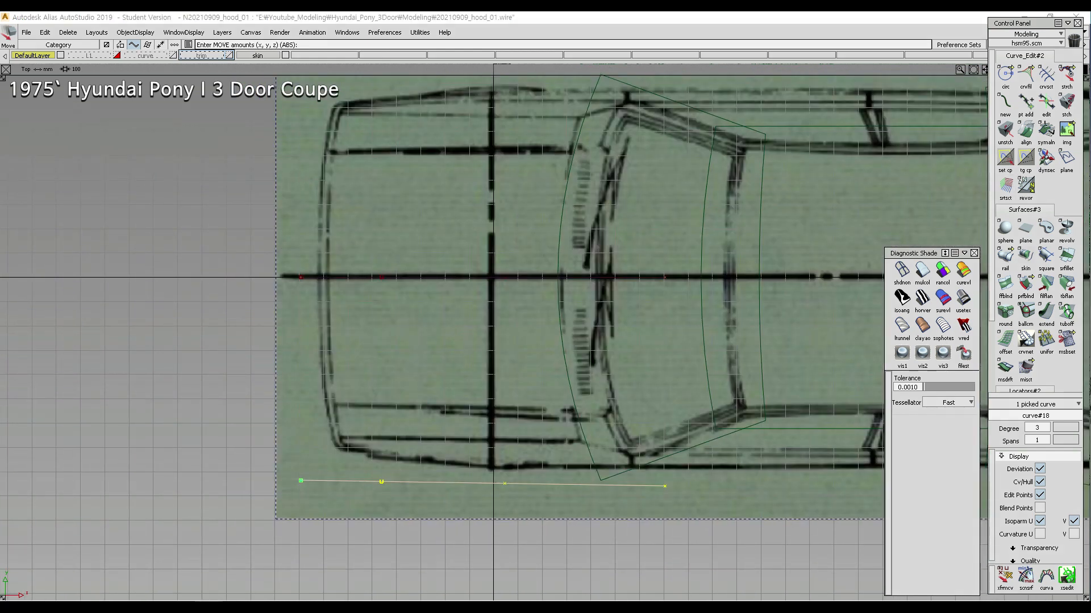
# - Draw temporary arrows along both sides of the car showing the body narrowing toward the front, and clear them
pyautogui.moveTo(692, 505)
pyautogui.mouseDown()
pyautogui.moveTo(353, 458)
pyautogui.moveTo(316, 470)
pyautogui.moveTo(310, 445)
pyautogui.moveTo(326, 440)
pyautogui.mouseUp()
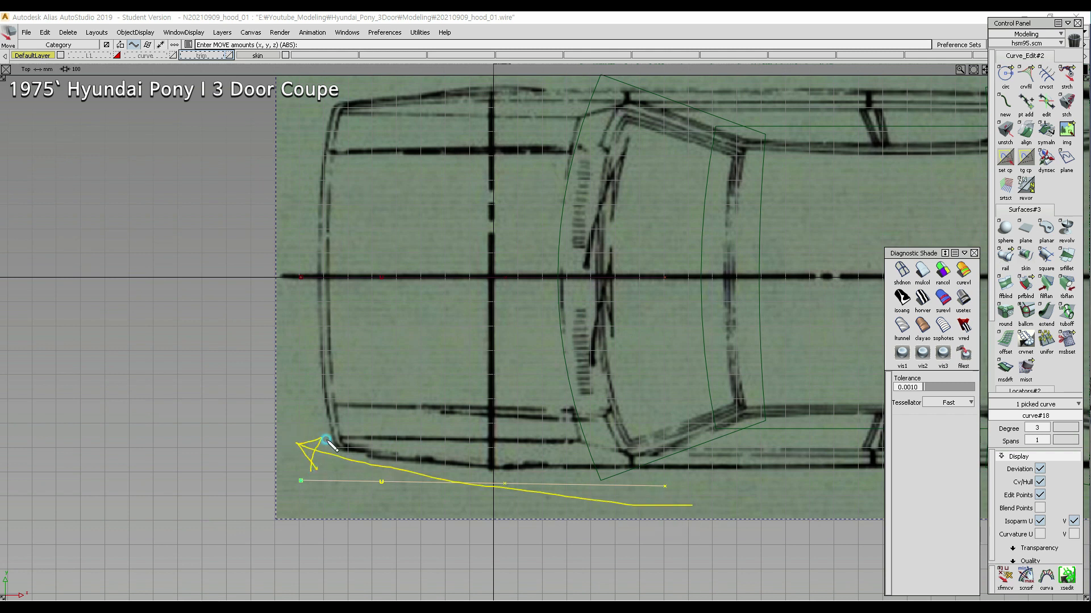
pyautogui.moveTo(628, 93)
pyautogui.mouseDown()
pyautogui.moveTo(428, 121)
pyautogui.moveTo(313, 154)
pyautogui.moveTo(335, 140)
pyautogui.mouseUp()
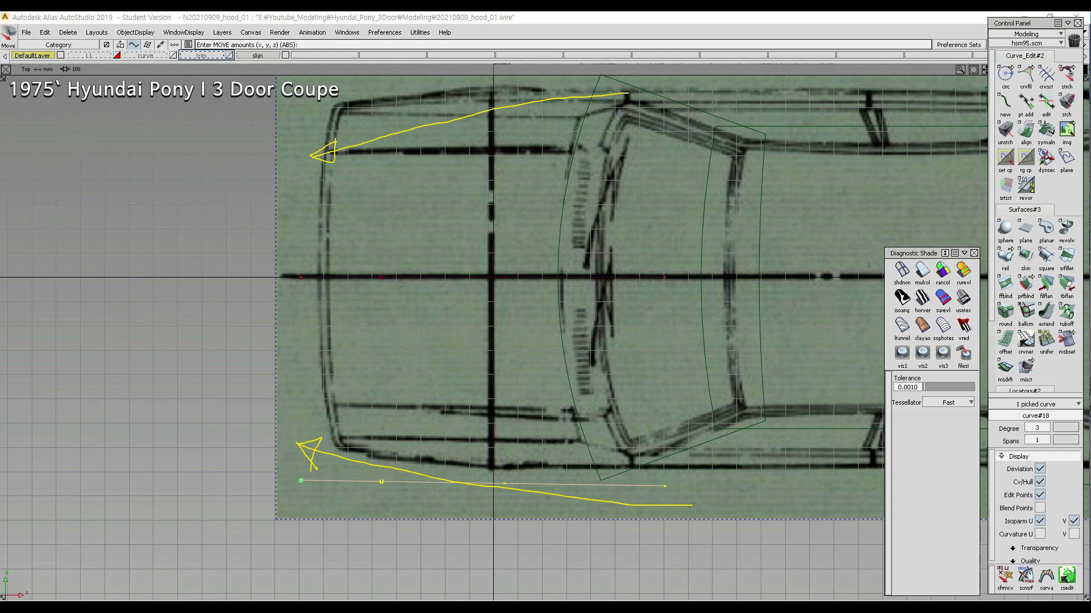
pyautogui.keyDown('alt'); pyautogui.keyDown('shift'); pyautogui.moveTo(528, 310); pyautogui.dragTo(631, 318, button='right'); pyautogui.keyUp('shift'); pyautogui.keyUp('alt')
pyautogui.moveTo(639, 322)
pyautogui.keyDown('alt'); pyautogui.keyDown('shift'); pyautogui.mouseDown(button='middle')
pyautogui.moveTo(536, 352)
pyautogui.moveTo(434, 329)
pyautogui.mouseUp(button='middle'); pyautogui.keyUp('shift'); pyautogui.keyUp('alt')
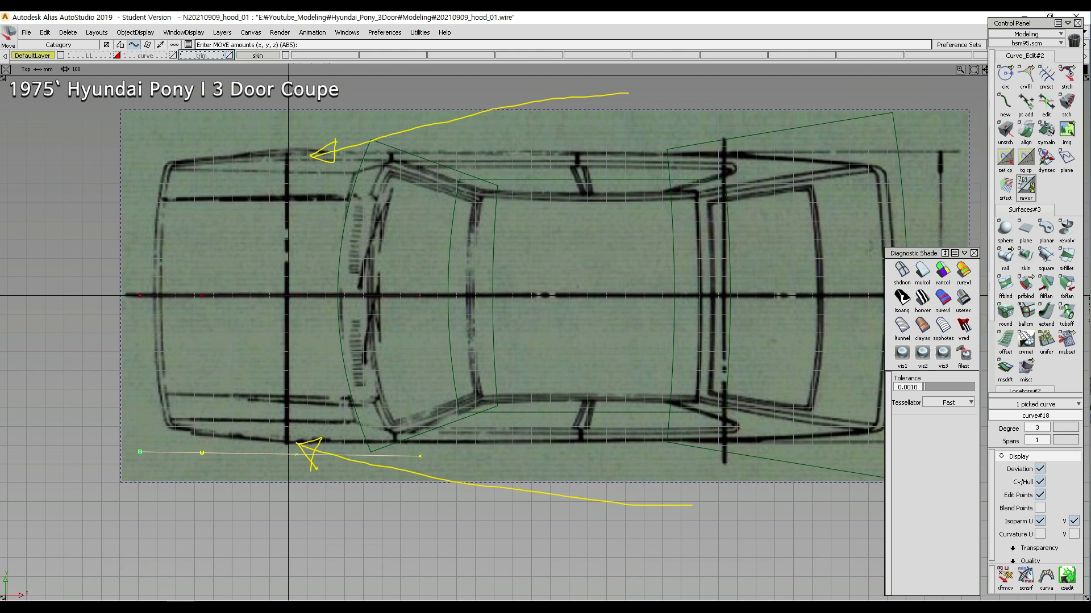
pyautogui.press('Escape')
# - Move the side curve slightly inward, closer to the fender's outer outline in the top view
pyautogui.keyDown('alt'); pyautogui.keyDown('shift'); pyautogui.moveTo(492, 406); pyautogui.dragTo(547, 492, button='right'); pyautogui.keyUp('shift'); pyautogui.keyUp('alt')
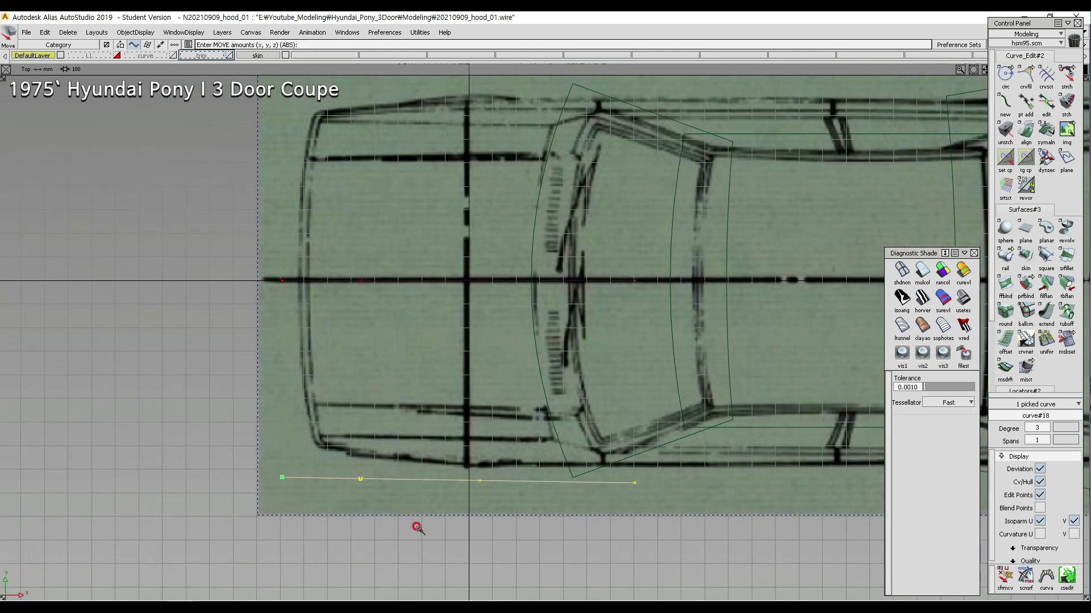
pyautogui.moveTo(415, 504); pyautogui.dragTo(414, 496)
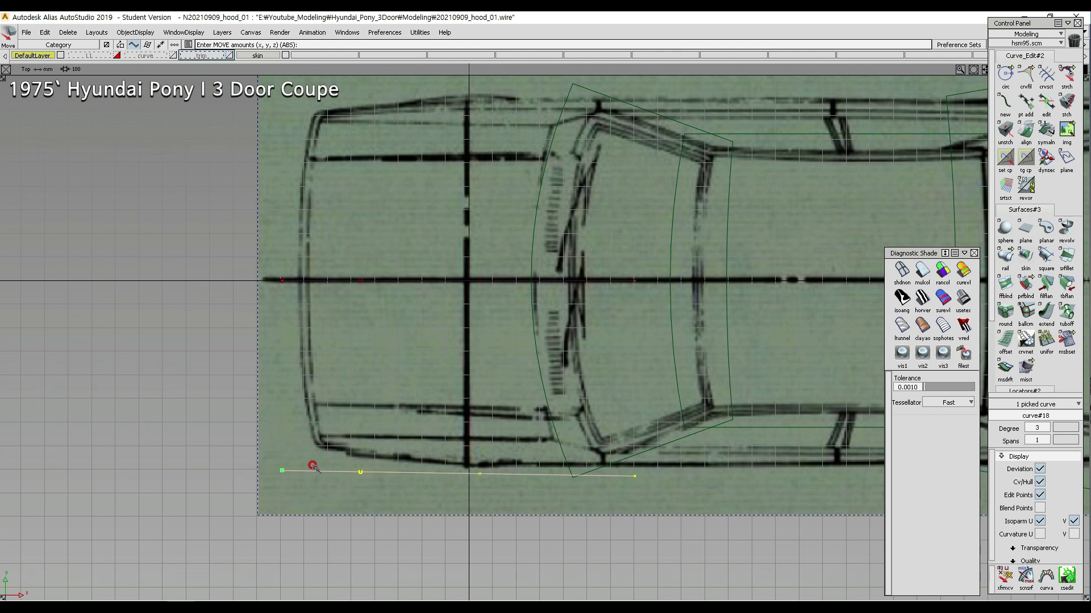
# - Mirror the side curve to the opposite side of the hood
pyautogui.press('F8')
pyautogui.press('F5')
pyautogui.keyDown('alt'); pyautogui.keyDown('shift'); pyautogui.moveTo(483, 366); pyautogui.dragTo(450, 373, button='right'); pyautogui.keyUp('shift'); pyautogui.keyUp('alt')
pyautogui.press('F8')
pyautogui.keyDown('alt'); pyautogui.keyDown('shift'); pyautogui.moveTo(485, 351); pyautogui.dragTo(435, 214); pyautogui.keyUp('shift'); pyautogui.keyUp('alt')
pyautogui.click(45, 32)
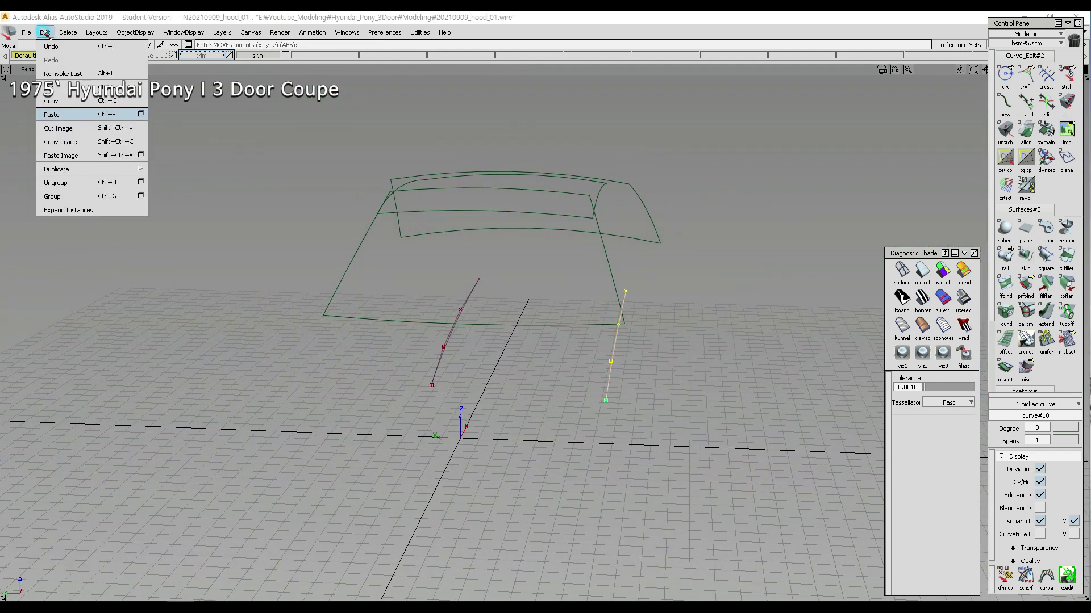
pyautogui.moveTo(53, 167)
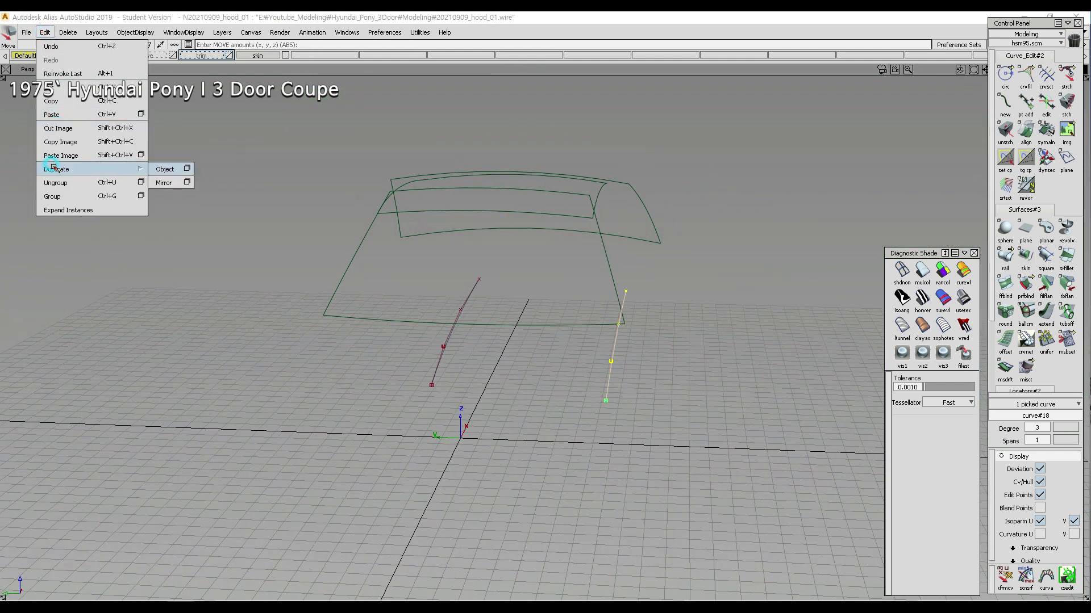
pyautogui.click(163, 183)
# - Create Skin surfaces spanning the mirrored side curve, the centre profile curve and the original side curve
pyautogui.keyDown('alt'); pyautogui.keyDown('shift'); pyautogui.moveTo(653, 311); pyautogui.dragTo(864, 251); pyautogui.keyUp('shift'); pyautogui.keyUp('alt')
pyautogui.keyDown('alt'); pyautogui.keyDown('shift'); pyautogui.moveTo(864, 252); pyautogui.dragTo(880, 243, button='middle'); pyautogui.keyUp('shift'); pyautogui.keyUp('alt')
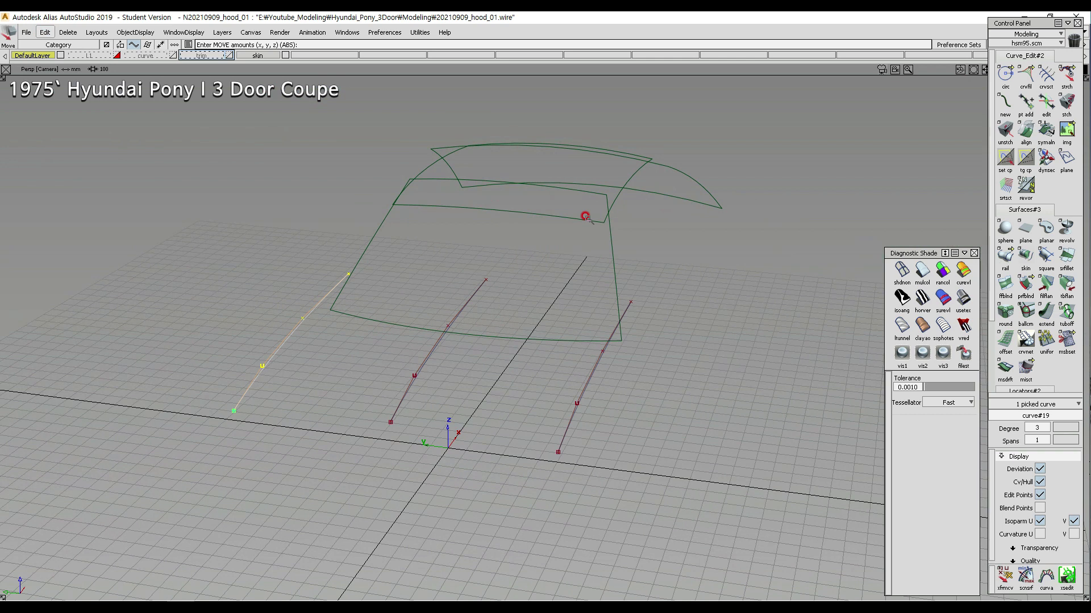
pyautogui.click(1025, 257)
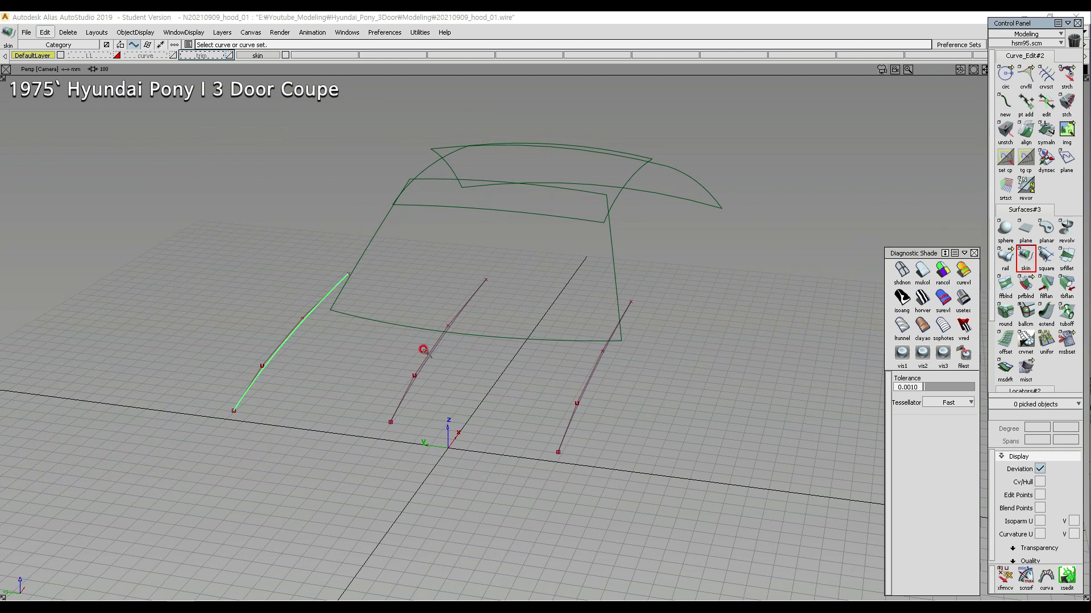
pyautogui.click(423, 348)
pyautogui.click(580, 384)
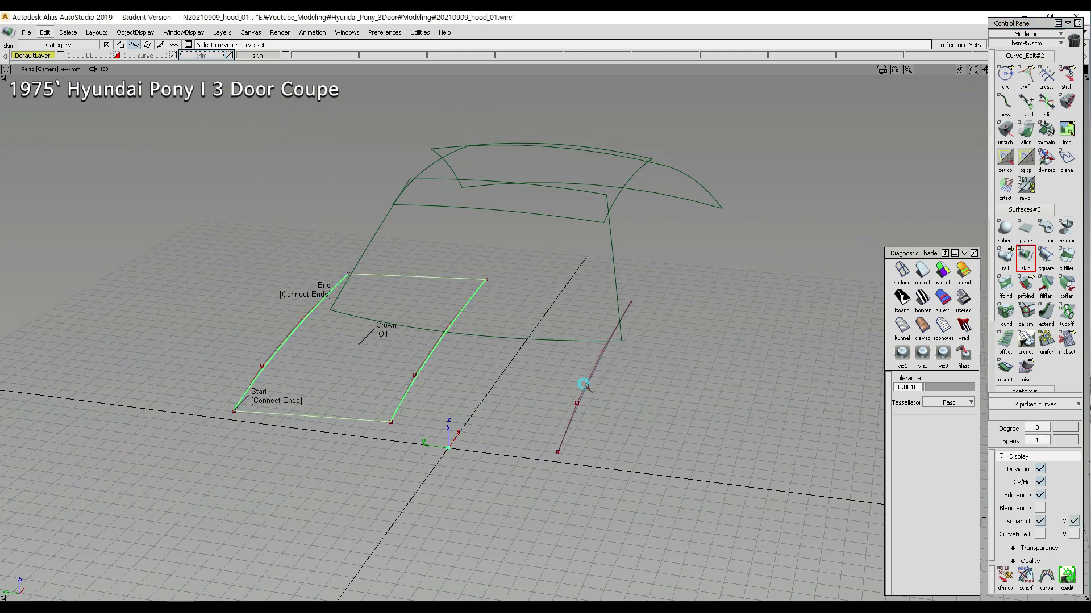
pyautogui.keyDown('alt'); pyautogui.keyDown('shift'); pyautogui.moveTo(571, 372); pyautogui.dragTo(414, 475); pyautogui.keyUp('shift'); pyautogui.keyUp('alt')
pyautogui.press('space')
# - Show the trim layer's curves and copy the roof's side curve forward along the hood crease in the top view
pyautogui.keyDown('alt'); pyautogui.keyDown('shift'); pyautogui.moveTo(314, 309); pyautogui.dragTo(349, 302, button='middle'); pyautogui.keyUp('shift'); pyautogui.keyUp('alt')
pyautogui.keyDown('ctrl'); pyautogui.keyDown('shift'); pyautogui.moveTo(439, 267); pyautogui.dragTo(433, 314, button='right'); pyautogui.keyUp('shift'); pyautogui.keyUp('ctrl')
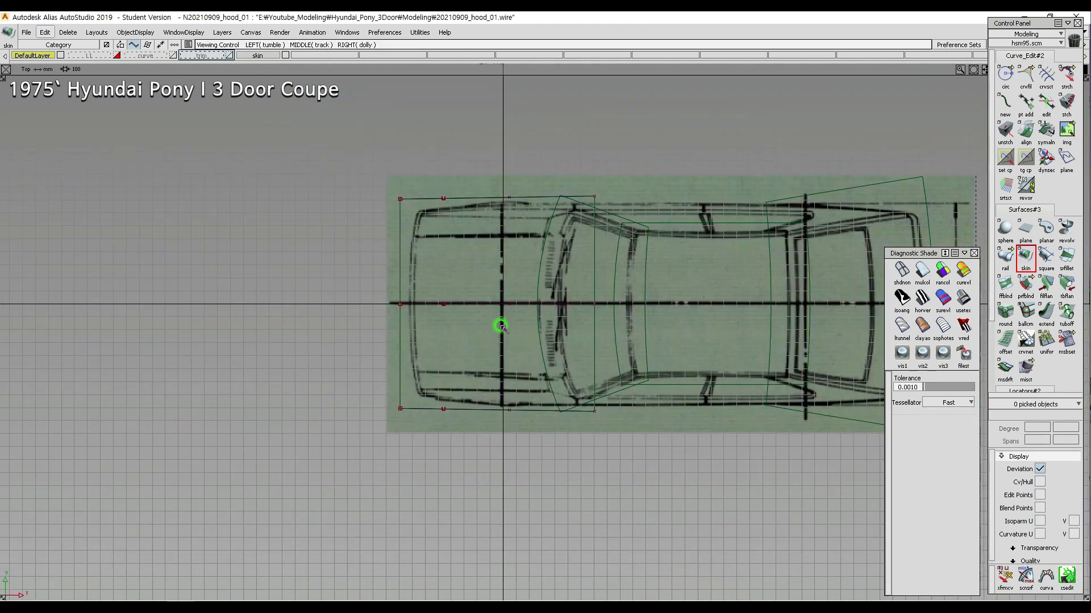
pyautogui.click(228, 54)
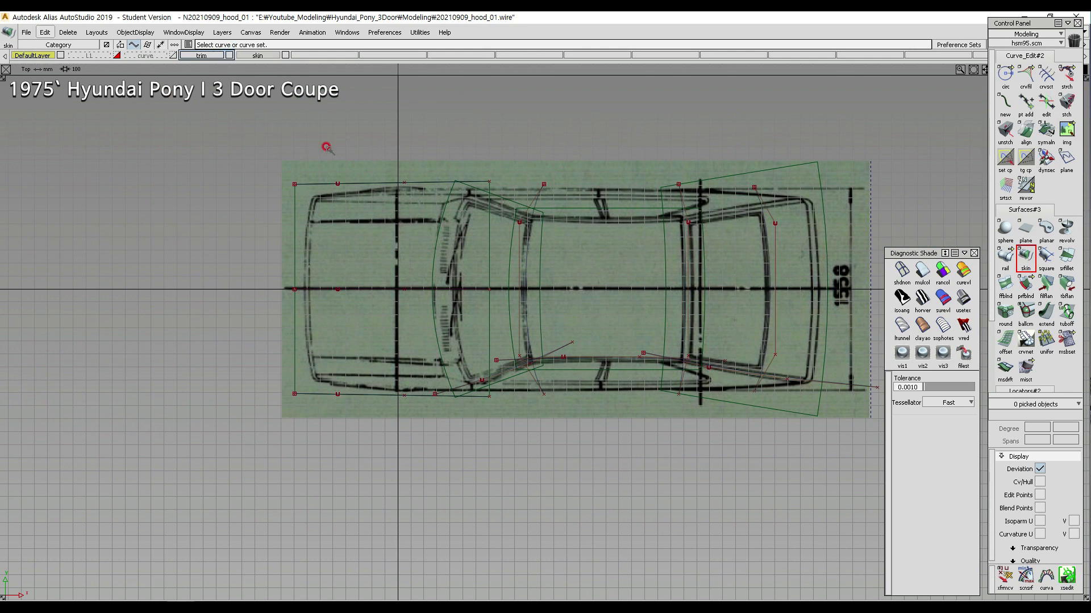
pyautogui.keyDown('ctrl'); pyautogui.keyDown('shift'); pyautogui.moveTo(577, 392); pyautogui.dragTo(556, 316); pyautogui.keyUp('shift'); pyautogui.keyUp('ctrl')
pyautogui.keyDown('ctrl'); pyautogui.keyDown('shift'); pyautogui.moveTo(556, 311); pyautogui.dragTo(573, 324); pyautogui.keyUp('shift'); pyautogui.keyUp('ctrl')
pyautogui.moveTo(574, 337); pyautogui.dragTo(588, 413)
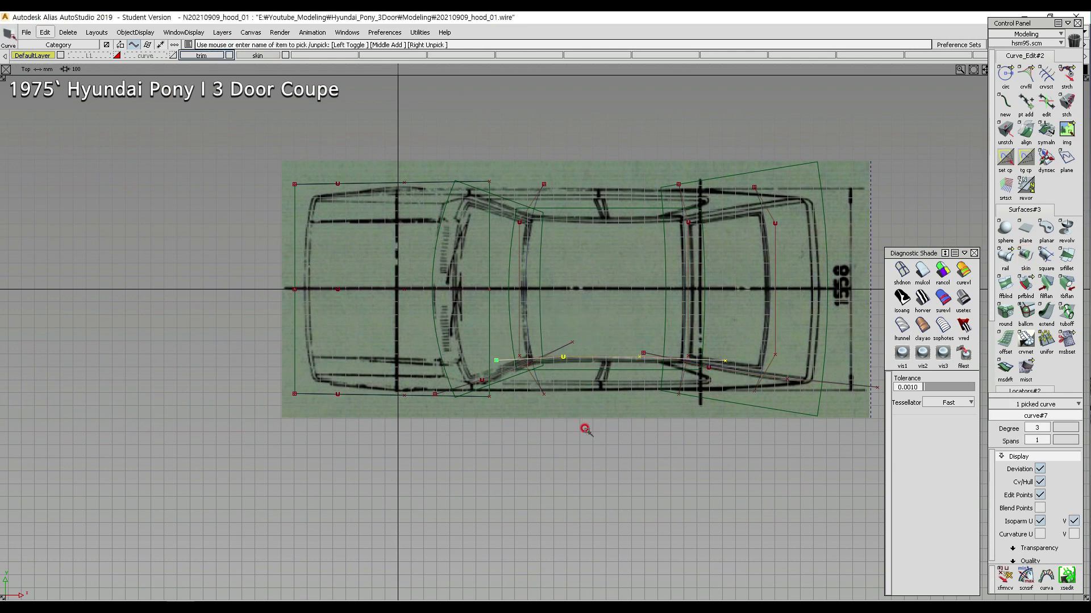
pyautogui.hotkey('ctrl', 'c')
pyautogui.hotkey('ctrl', 'v')
pyautogui.moveTo(594, 443); pyautogui.dragTo(393, 448, button='middle')
# - Examine the copied trim curve's position relative to the car in the top and side blueprint views
pyautogui.keyDown('alt'); pyautogui.keyDown('shift'); pyautogui.moveTo(393, 447); pyautogui.dragTo(472, 363, button='right'); pyautogui.keyUp('shift'); pyautogui.keyUp('alt')
pyautogui.keyDown('alt'); pyautogui.keyDown('shift'); pyautogui.moveTo(472, 353); pyautogui.dragTo(886, 223, button='middle'); pyautogui.keyUp('shift'); pyautogui.keyUp('alt')
pyautogui.keyDown('alt'); pyautogui.keyDown('shift'); pyautogui.moveTo(606, 251); pyautogui.dragTo(301, 275, button='middle'); pyautogui.keyUp('shift'); pyautogui.keyUp('alt')
pyautogui.keyDown('alt'); pyautogui.keyDown('shift'); pyautogui.moveTo(454, 311); pyautogui.dragTo(352, 372, button='right'); pyautogui.keyUp('shift'); pyautogui.keyUp('alt')
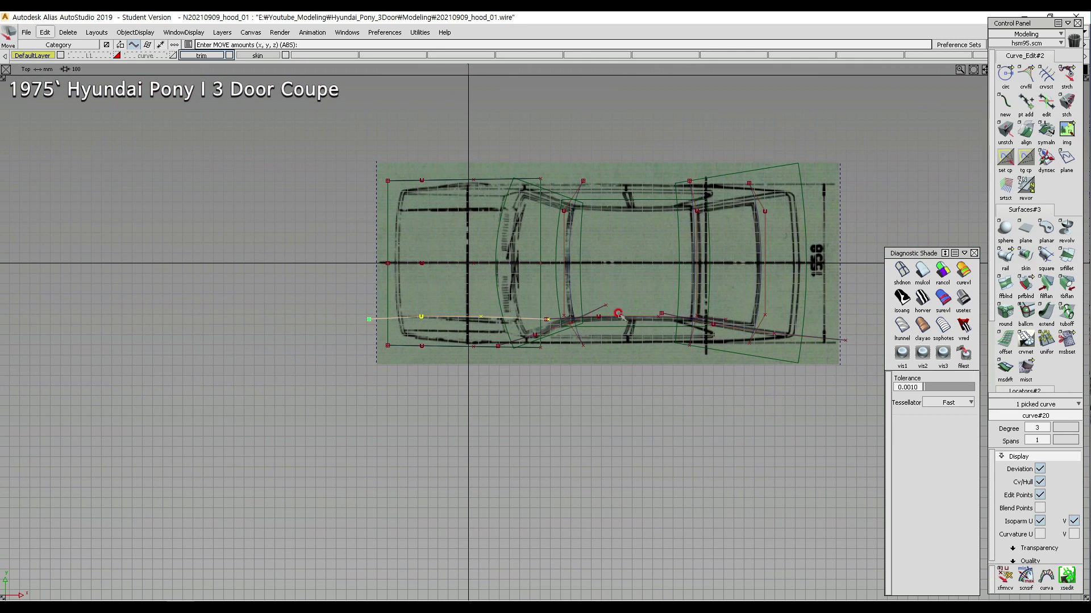
pyautogui.keyDown('ctrl'); pyautogui.keyDown('shift'); pyautogui.moveTo(405, 357); pyautogui.dragTo(492, 253, button='right'); pyautogui.keyUp('shift'); pyautogui.keyUp('ctrl')
pyautogui.keyDown('alt'); pyautogui.keyDown('shift'); pyautogui.moveTo(492, 253); pyautogui.dragTo(360, 257); pyautogui.keyUp('shift'); pyautogui.keyUp('alt')
pyautogui.keyDown('ctrl'); pyautogui.keyDown('shift'); pyautogui.moveTo(360, 258); pyautogui.dragTo(427, 328, button='right'); pyautogui.keyUp('shift'); pyautogui.keyUp('ctrl')
pyautogui.keyDown('alt'); pyautogui.keyDown('shift'); pyautogui.moveTo(431, 334); pyautogui.dragTo(385, 375, button='middle'); pyautogui.keyUp('shift'); pyautogui.keyUp('alt')
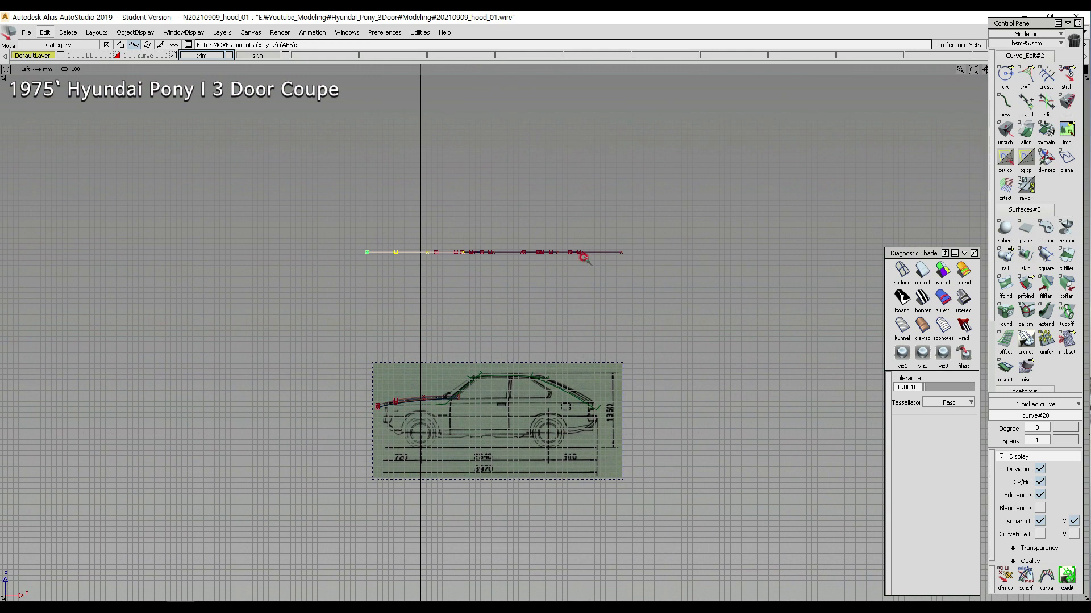
pyautogui.keyDown('alt'); pyautogui.keyDown('shift'); pyautogui.moveTo(563, 286); pyautogui.dragTo(535, 261, button='right'); pyautogui.keyUp('shift'); pyautogui.keyUp('alt')
# - Move the front end CV of the copied trim curve toward the car's centreline in the top view
pyautogui.keyDown('ctrl'); pyautogui.keyDown('shift'); pyautogui.moveTo(507, 323); pyautogui.dragTo(351, 297, button='right'); pyautogui.keyUp('shift'); pyautogui.keyUp('ctrl')
pyautogui.keyDown('alt'); pyautogui.keyDown('shift'); pyautogui.moveTo(244, 294); pyautogui.dragTo(542, 316, button='middle'); pyautogui.keyUp('shift'); pyautogui.keyUp('alt')
pyautogui.keyDown('ctrl'); pyautogui.keyDown('shift'); pyautogui.moveTo(397, 406); pyautogui.dragTo(377, 295); pyautogui.keyUp('shift'); pyautogui.keyUp('ctrl')
pyautogui.keyDown('ctrl'); pyautogui.keyDown('shift'); pyautogui.moveTo(231, 299); pyautogui.dragTo(176, 302); pyautogui.keyUp('shift'); pyautogui.keyUp('ctrl')
pyautogui.moveTo(176, 302); pyautogui.dragTo(284, 358)
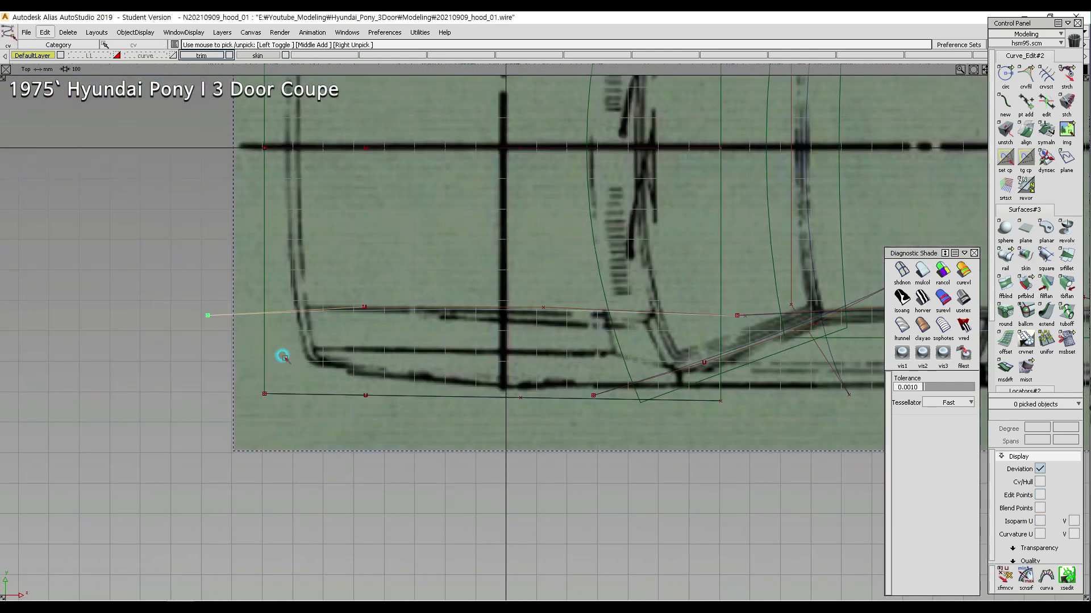
pyautogui.keyDown('ctrl'); pyautogui.keyDown('shift'); pyautogui.moveTo(285, 358); pyautogui.dragTo(346, 348, button='middle'); pyautogui.keyUp('shift'); pyautogui.keyUp('ctrl')
pyautogui.moveTo(345, 348); pyautogui.dragTo(348, 338, button='right')
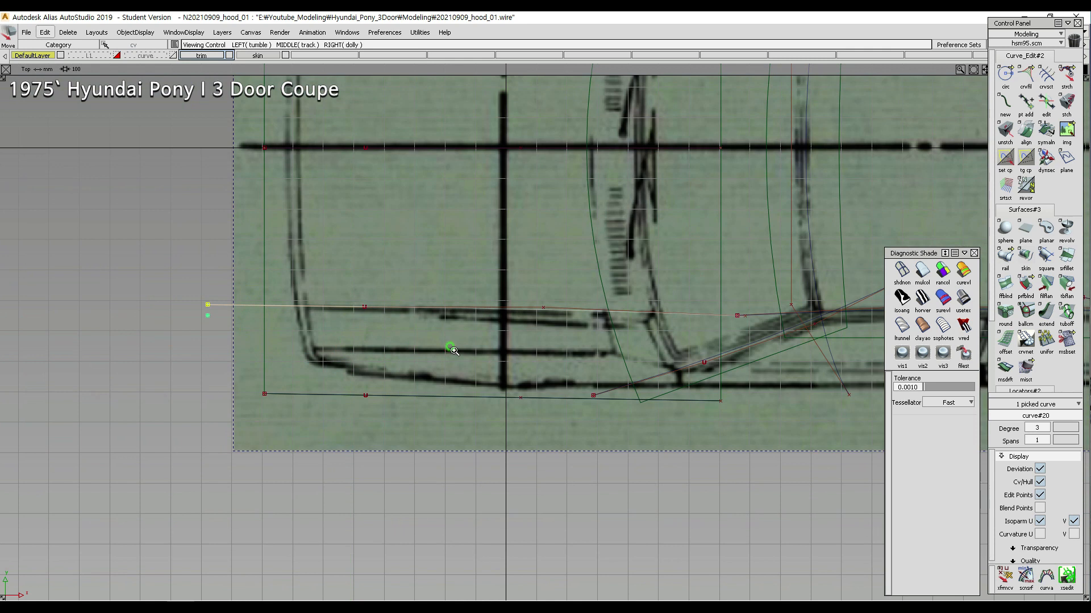
pyautogui.keyDown('alt'); pyautogui.keyDown('shift'); pyautogui.moveTo(451, 350); pyautogui.dragTo(298, 276, button='right'); pyautogui.keyUp('shift'); pyautogui.keyUp('alt')
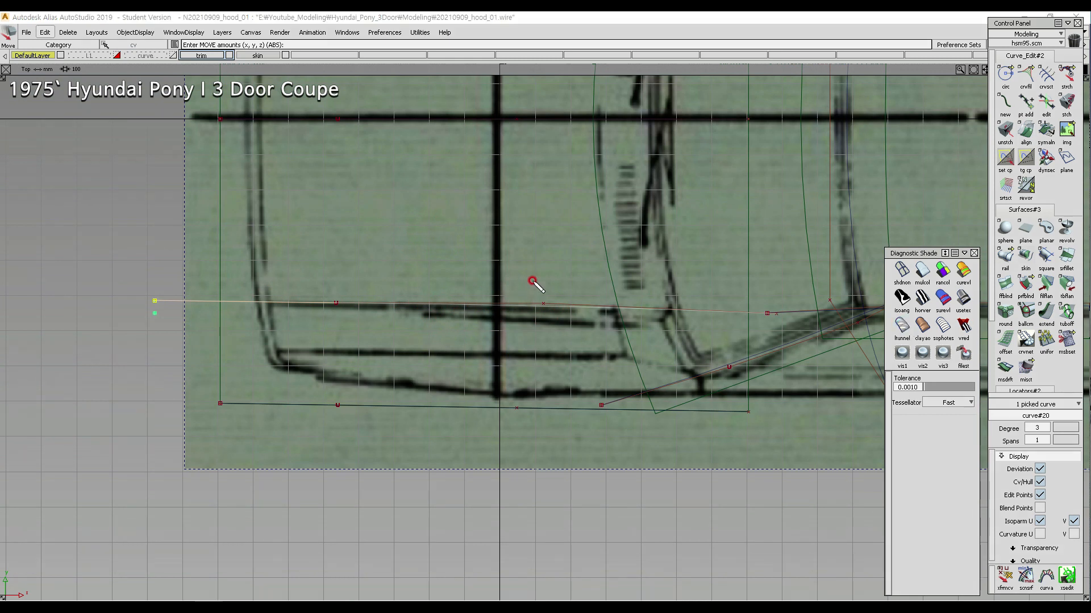
# - Draw temporary markup along the hood crease beside the copied trim curve, and clear it
pyautogui.moveTo(525, 318); pyautogui.dragTo(526, 354)
pyautogui.moveTo(492, 307); pyautogui.dragTo(616, 310)
pyautogui.press('Escape')
# - Adjust the copied trim curve's rear middle CV and rear end CV sideways to follow the blueprint hood crease
pyautogui.keyDown('ctrl'); pyautogui.keyDown('shift'); pyautogui.moveTo(548, 327); pyautogui.dragTo(546, 289); pyautogui.keyUp('shift'); pyautogui.keyUp('ctrl')
pyautogui.moveTo(488, 283)
pyautogui.keyDown('ctrl'); pyautogui.keyDown('shift'); pyautogui.mouseDown()
pyautogui.moveTo(550, 280)
pyautogui.moveTo(603, 322)
pyautogui.mouseUp(); pyautogui.keyUp('shift'); pyautogui.keyUp('ctrl')
pyautogui.moveTo(603, 322); pyautogui.dragTo(606, 344, button='right')
pyautogui.keyDown('ctrl'); pyautogui.keyDown('shift'); pyautogui.moveTo(721, 320); pyautogui.dragTo(720, 285); pyautogui.keyUp('shift'); pyautogui.keyUp('ctrl')
pyautogui.moveTo(717, 286)
pyautogui.keyDown('ctrl'); pyautogui.keyDown('shift'); pyautogui.mouseDown()
pyautogui.moveTo(774, 287)
pyautogui.moveTo(784, 339)
pyautogui.mouseUp(); pyautogui.keyUp('shift'); pyautogui.keyUp('ctrl')
pyautogui.keyDown('ctrl'); pyautogui.keyDown('shift'); pyautogui.moveTo(780, 420); pyautogui.dragTo(779, 387, button='middle'); pyautogui.keyUp('shift'); pyautogui.keyUp('ctrl')
pyautogui.moveTo(782, 388); pyautogui.dragTo(782, 390, button='right')
# - Fine-tune the copied trim curve's front middle CV sideways to match the hood crease
pyautogui.keyDown('ctrl'); pyautogui.keyDown('shift'); pyautogui.moveTo(320, 311); pyautogui.dragTo(328, 274); pyautogui.keyUp('shift'); pyautogui.keyUp('ctrl')
pyautogui.keyDown('ctrl'); pyautogui.keyDown('shift'); pyautogui.moveTo(335, 276); pyautogui.dragTo(308, 277); pyautogui.keyUp('shift'); pyautogui.keyUp('ctrl')
pyautogui.click(363, 319)
pyautogui.moveTo(365, 326); pyautogui.dragTo(369, 327, button='right')
pyautogui.keyDown('alt'); pyautogui.keyDown('shift'); pyautogui.moveTo(325, 258); pyautogui.dragTo(358, 331, button='middle'); pyautogui.keyUp('shift'); pyautogui.keyUp('alt')
pyautogui.keyDown('alt'); pyautogui.keyDown('shift'); pyautogui.moveTo(359, 330); pyautogui.dragTo(262, 361, button='right'); pyautogui.keyUp('shift'); pyautogui.keyUp('alt')
pyautogui.keyDown('alt'); pyautogui.keyDown('shift'); pyautogui.moveTo(261, 361); pyautogui.dragTo(223, 463, button='middle'); pyautogui.keyUp('shift'); pyautogui.keyUp('alt')
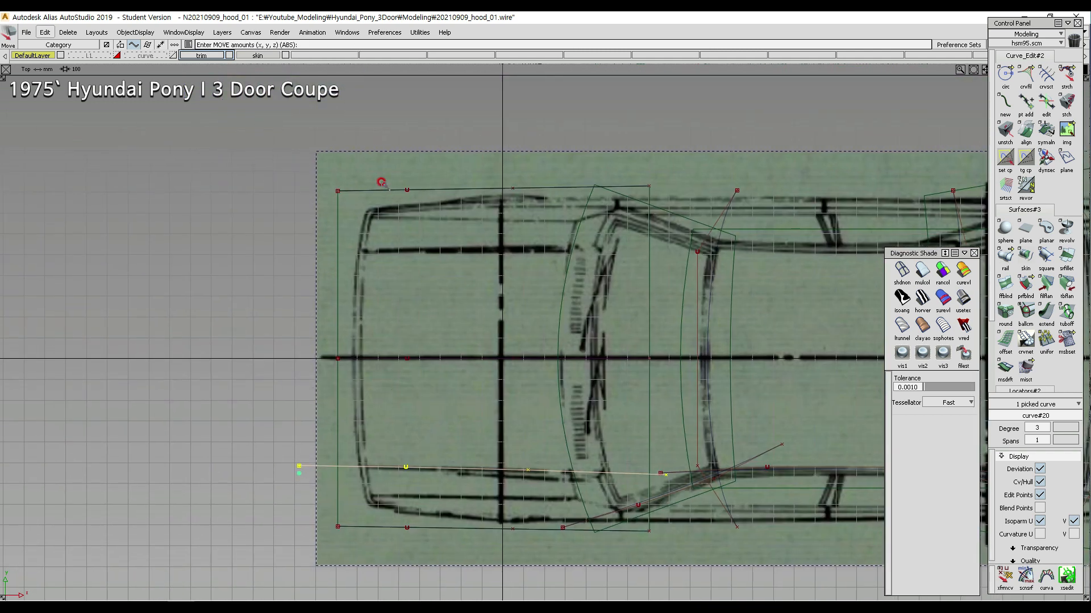
# - Copy the cross-car curve at the windshield's upper edge and move the copy forward to the blueprint hood's front edge
pyautogui.keyDown('alt'); pyautogui.keyDown('shift'); pyautogui.moveTo(499, 383); pyautogui.dragTo(465, 337, button='middle'); pyautogui.keyUp('shift'); pyautogui.keyUp('alt')
pyautogui.keyDown('ctrl'); pyautogui.keyDown('shift'); pyautogui.moveTo(648, 430); pyautogui.dragTo(684, 244); pyautogui.keyUp('shift'); pyautogui.keyUp('ctrl')
pyautogui.click(684, 246)
pyautogui.hotkey('ctrl', 'c')
pyautogui.hotkey('ctrl', 'v')
pyautogui.moveTo(591, 250); pyautogui.dragTo(246, 261, button='middle')
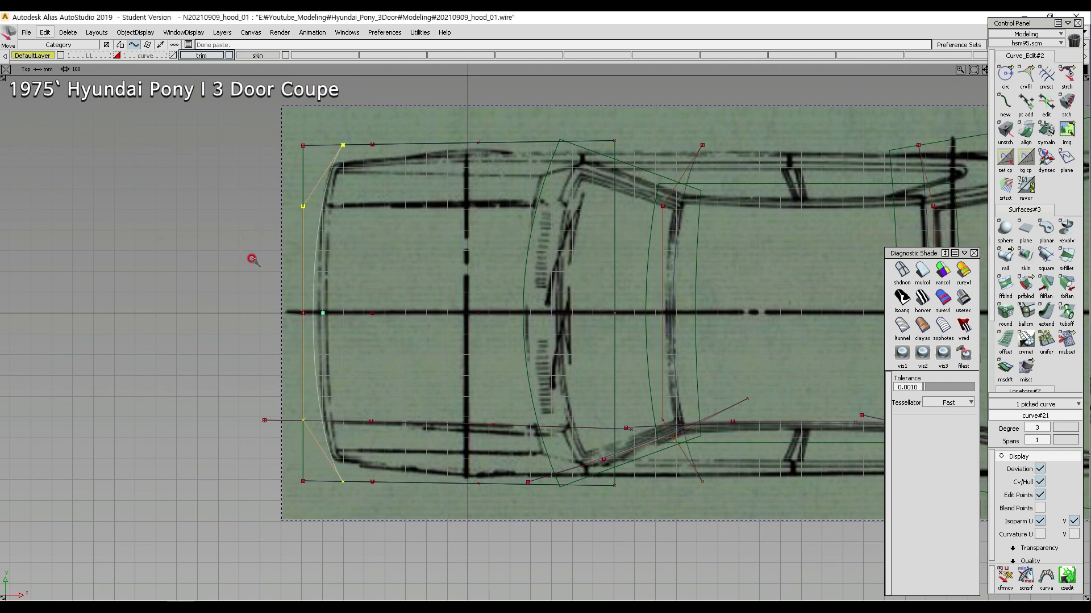
# - Scale the copied front curve wider across the car and flatten its fore-aft bow to suit the hood's front edge
pyautogui.keyDown('ctrl'); pyautogui.keyDown('shift'); pyautogui.moveTo(339, 255); pyautogui.dragTo(376, 259, button='middle'); pyautogui.keyUp('shift'); pyautogui.keyUp('ctrl')
pyautogui.moveTo(393, 336); pyautogui.dragTo(407, 281)
pyautogui.keyDown('ctrl'); pyautogui.keyDown('shift'); pyautogui.moveTo(368, 276); pyautogui.dragTo(330, 290, button='middle'); pyautogui.keyUp('shift'); pyautogui.keyUp('ctrl')
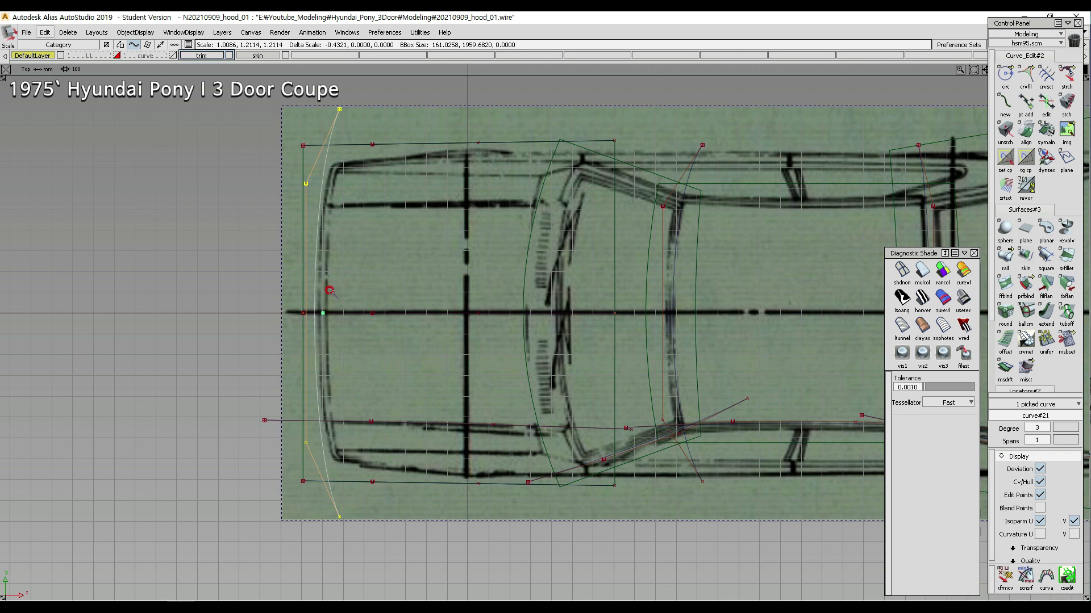
pyautogui.moveTo(327, 291); pyautogui.dragTo(237, 301, button='middle')
# - Nudge the whole front trim curve fore-aft onto the blueprint hood's front edge
pyautogui.keyDown('alt'); pyautogui.keyDown('shift'); pyautogui.moveTo(344, 348); pyautogui.dragTo(415, 339, button='middle'); pyautogui.keyUp('shift'); pyautogui.keyUp('alt')
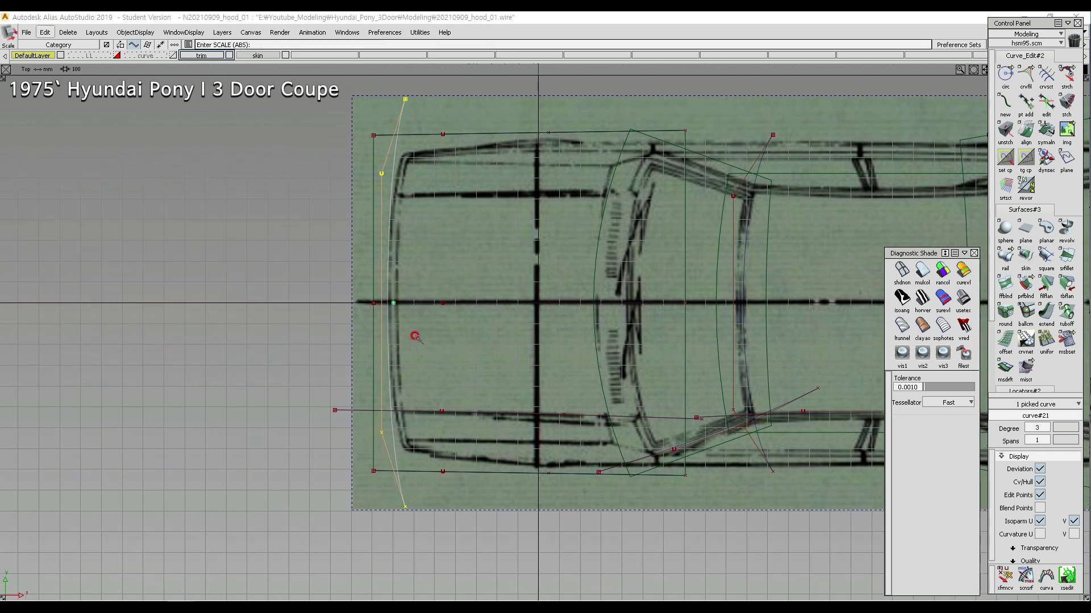
pyautogui.press('m')
pyautogui.click(416, 303)
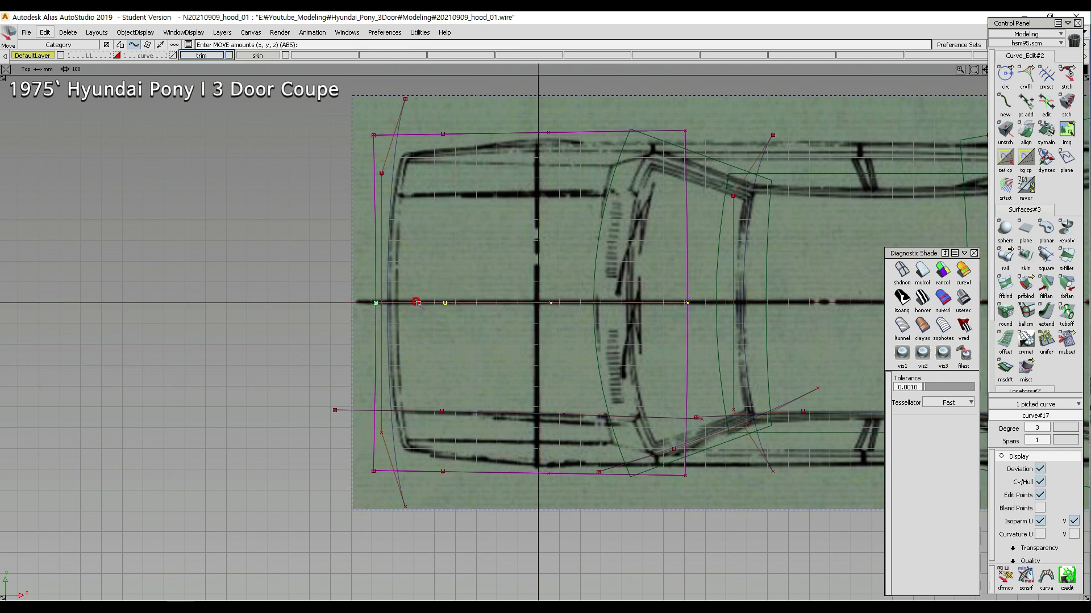
pyautogui.click(380, 227)
pyautogui.moveTo(438, 219)
pyautogui.mouseDown(button='middle')
pyautogui.moveTo(446, 215)
pyautogui.moveTo(428, 210)
pyautogui.mouseUp(button='middle')
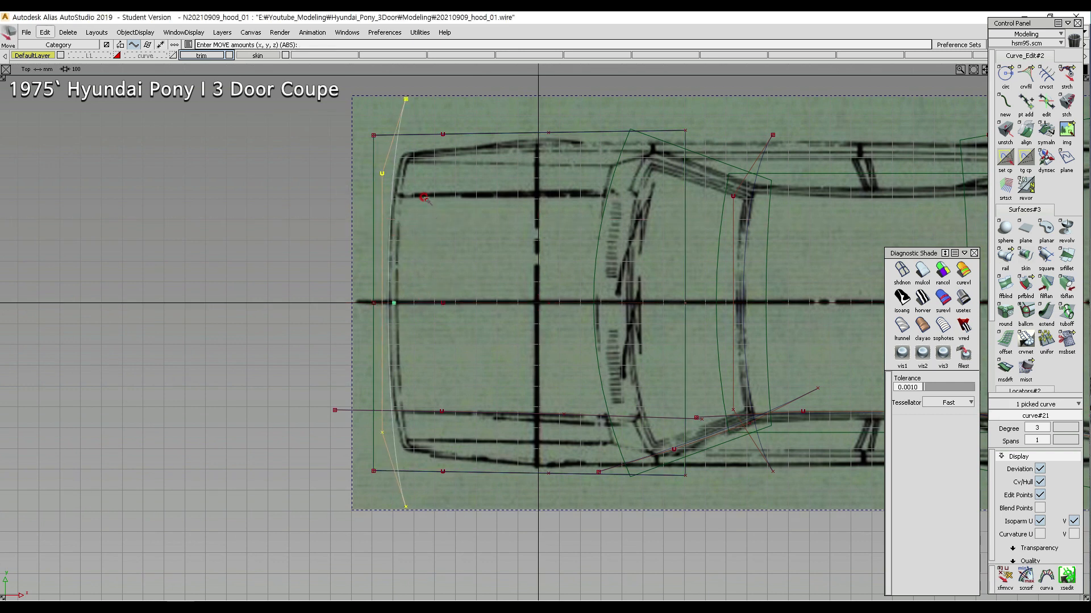
# - Select both end CVs of the front trim curve and scale them inward toward the car's centreline
pyautogui.keyDown('ctrl'); pyautogui.keyDown('shift'); pyautogui.moveTo(419, 240); pyautogui.dragTo(404, 101); pyautogui.keyUp('shift'); pyautogui.keyUp('ctrl')
pyautogui.moveTo(404, 108)
pyautogui.keyDown('ctrl'); pyautogui.keyDown('shift'); pyautogui.mouseDown()
pyautogui.moveTo(369, 90)
pyautogui.moveTo(452, 119)
pyautogui.mouseUp(); pyautogui.keyUp('shift'); pyautogui.keyUp('ctrl')
pyautogui.click(379, 495)
pyautogui.moveTo(414, 278)
pyautogui.keyDown('ctrl'); pyautogui.keyDown('shift'); pyautogui.mouseDown()
pyautogui.moveTo(445, 277)
pyautogui.moveTo(448, 291)
pyautogui.moveTo(470, 269)
pyautogui.mouseUp(); pyautogui.keyUp('shift'); pyautogui.keyUp('ctrl')
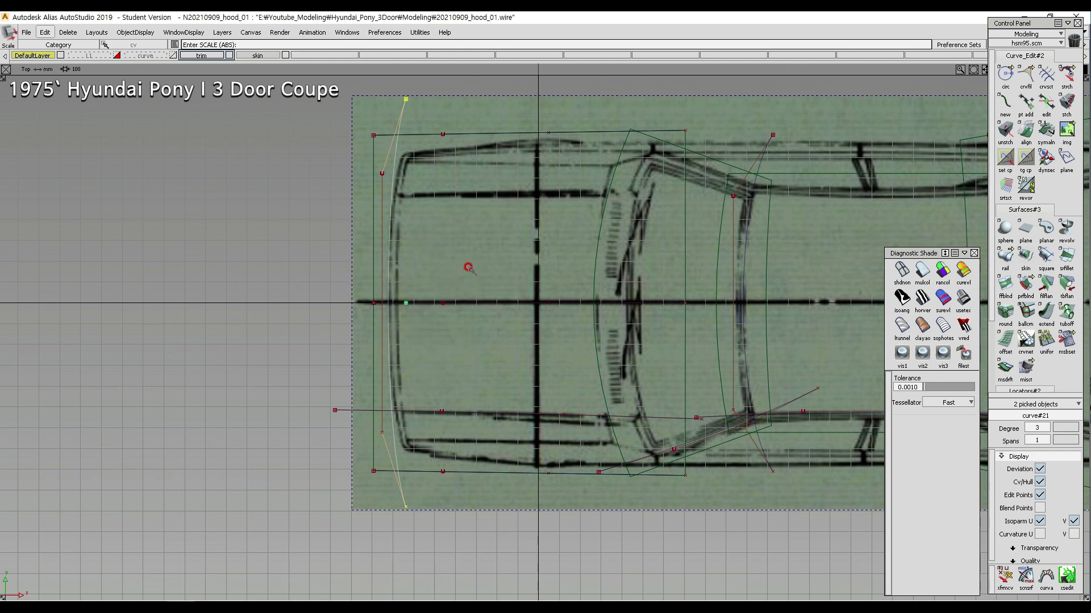
pyautogui.moveTo(484, 251); pyautogui.dragTo(476, 302, button='right')
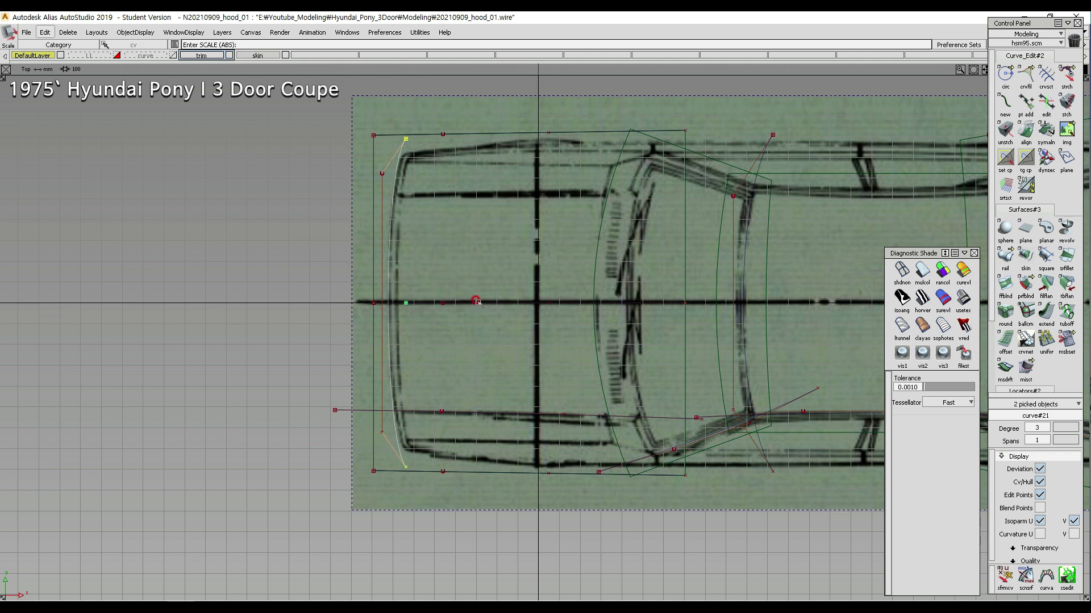
pyautogui.keyDown('ctrl'); pyautogui.keyDown('shift'); pyautogui.moveTo(338, 283); pyautogui.dragTo(334, 250); pyautogui.keyUp('shift'); pyautogui.keyUp('ctrl')
pyautogui.keyDown('ctrl'); pyautogui.keyDown('shift'); pyautogui.moveTo(334, 248); pyautogui.dragTo(401, 226); pyautogui.keyUp('shift'); pyautogui.keyUp('ctrl')
pyautogui.moveTo(356, 168); pyautogui.dragTo(393, 181)
pyautogui.moveTo(364, 432); pyautogui.dragTo(415, 429)
pyautogui.keyDown('ctrl'); pyautogui.keyDown('shift'); pyautogui.moveTo(468, 351); pyautogui.dragTo(467, 297, button='middle'); pyautogui.keyUp('shift'); pyautogui.keyUp('ctrl')
pyautogui.keyDown('ctrl'); pyautogui.keyDown('shift'); pyautogui.moveTo(435, 355); pyautogui.dragTo(429, 304); pyautogui.keyUp('shift'); pyautogui.keyUp('ctrl')
# - Move the two end CVs of the front trim curve slightly rearward to follow the blueprint hood's front corners
pyautogui.keyDown('alt'); pyautogui.keyDown('shift'); pyautogui.moveTo(417, 384); pyautogui.dragTo(426, 363, button='right'); pyautogui.keyUp('shift'); pyautogui.keyUp('alt')
pyautogui.keyDown('alt'); pyautogui.keyDown('shift'); pyautogui.moveTo(376, 505); pyautogui.dragTo(511, 282, button='middle'); pyautogui.keyUp('shift'); pyautogui.keyUp('alt')
pyautogui.keyDown('alt'); pyautogui.keyDown('shift'); pyautogui.moveTo(509, 279); pyautogui.dragTo(480, 263, button='right'); pyautogui.keyUp('shift'); pyautogui.keyUp('alt')
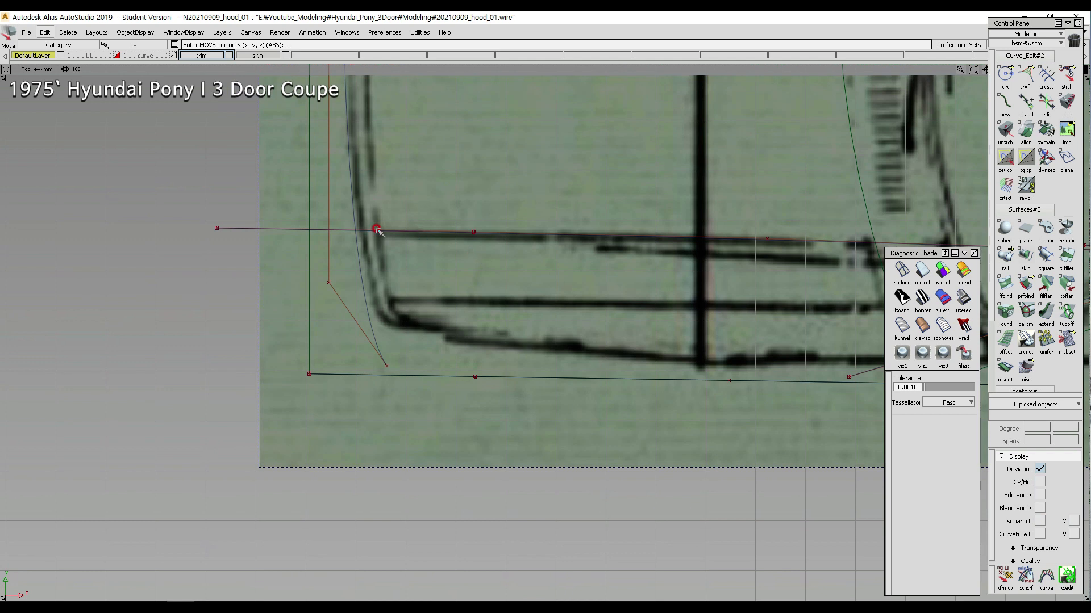
pyautogui.keyDown('ctrl'); pyautogui.keyDown('shift'); pyautogui.moveTo(353, 365); pyautogui.dragTo(387, 365); pyautogui.keyUp('shift'); pyautogui.keyUp('ctrl')
pyautogui.moveTo(364, 375); pyautogui.dragTo(407, 355)
pyautogui.keyDown('alt'); pyautogui.keyDown('shift'); pyautogui.moveTo(458, 282); pyautogui.dragTo(284, 264, button='right'); pyautogui.keyUp('shift'); pyautogui.keyUp('alt')
pyautogui.keyDown('alt'); pyautogui.keyDown('shift'); pyautogui.moveTo(449, 287); pyautogui.dragTo(406, 555, button='middle'); pyautogui.keyUp('shift'); pyautogui.keyUp('alt')
pyautogui.moveTo(402, 202); pyautogui.dragTo(421, 220)
pyautogui.keyDown('alt'); pyautogui.keyDown('shift'); pyautogui.moveTo(453, 438); pyautogui.dragTo(455, 138, button='middle'); pyautogui.keyUp('shift'); pyautogui.keyUp('alt')
pyautogui.keyDown('alt'); pyautogui.keyDown('shift'); pyautogui.moveTo(479, 370); pyautogui.dragTo(560, 340, button='right'); pyautogui.keyUp('shift'); pyautogui.keyUp('alt')
pyautogui.keyDown('alt'); pyautogui.keyDown('shift'); pyautogui.moveTo(534, 244); pyautogui.dragTo(573, 413, button='middle'); pyautogui.keyUp('shift'); pyautogui.keyUp('alt')
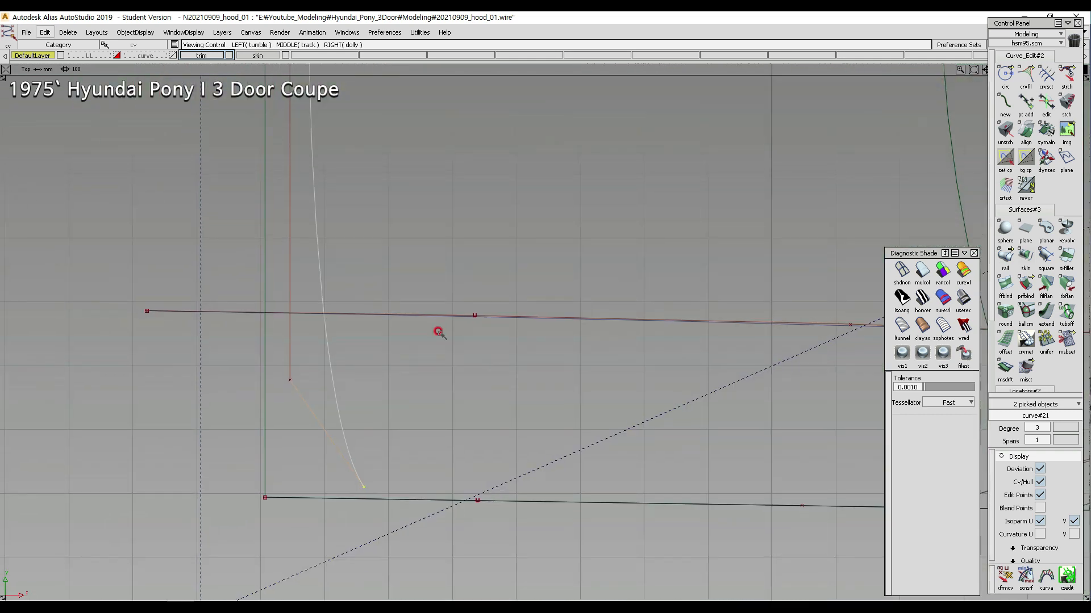
pyautogui.press('m')
pyautogui.moveTo(414, 253); pyautogui.dragTo(418, 252, button='middle')
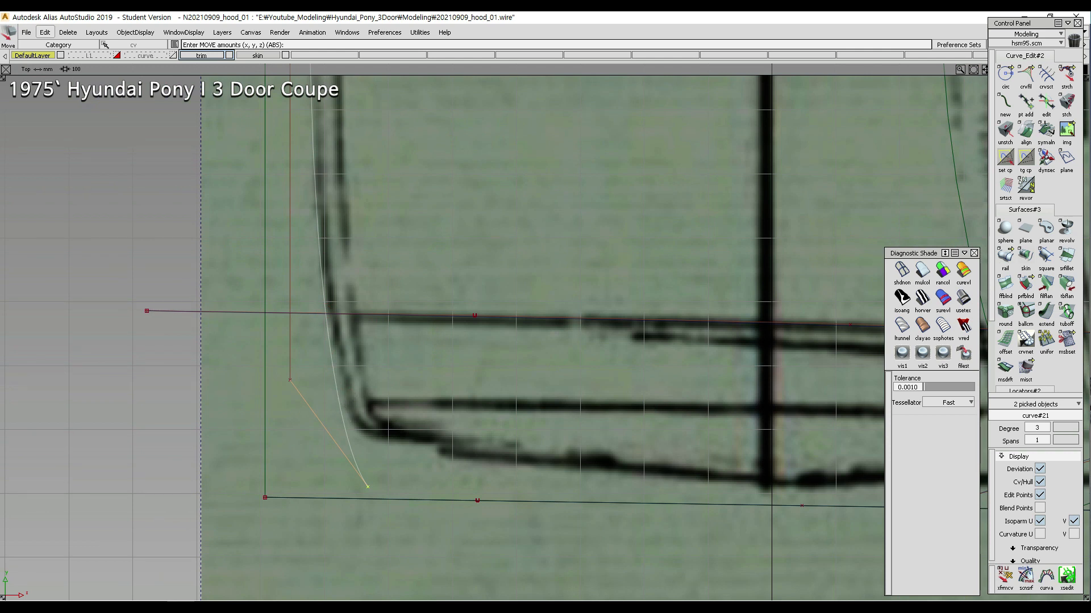
# - Draw temporary markup where the front trim curve meets the hood crease curve and along its outer end
pyautogui.moveTo(322, 312); pyautogui.dragTo(335, 313)
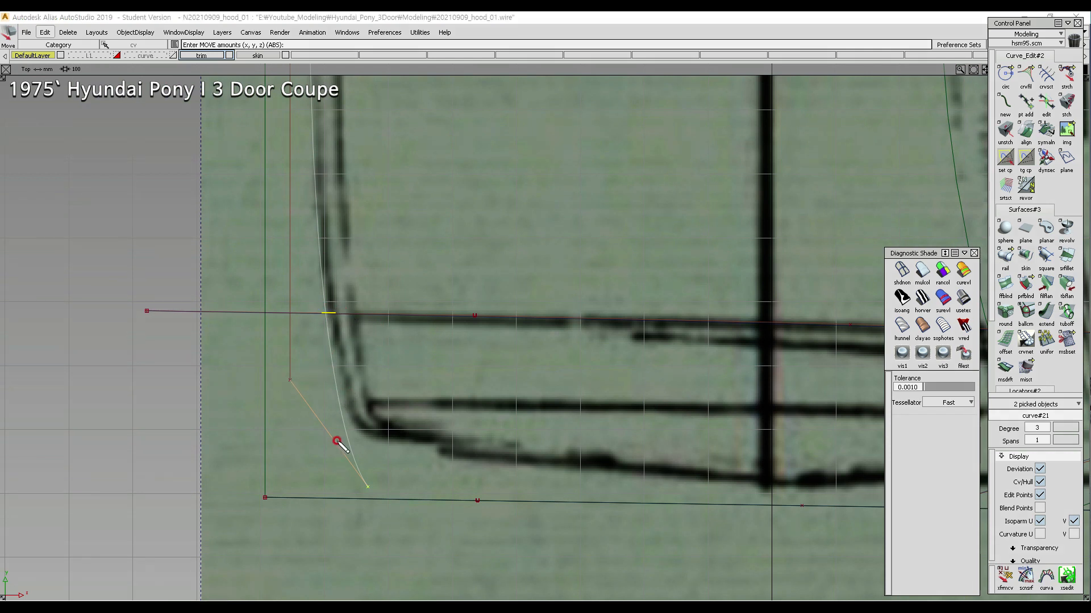
pyautogui.moveTo(340, 409); pyautogui.dragTo(342, 401)
pyautogui.scroll(-5, 458, 373)
pyautogui.scroll(2, 462, 379)
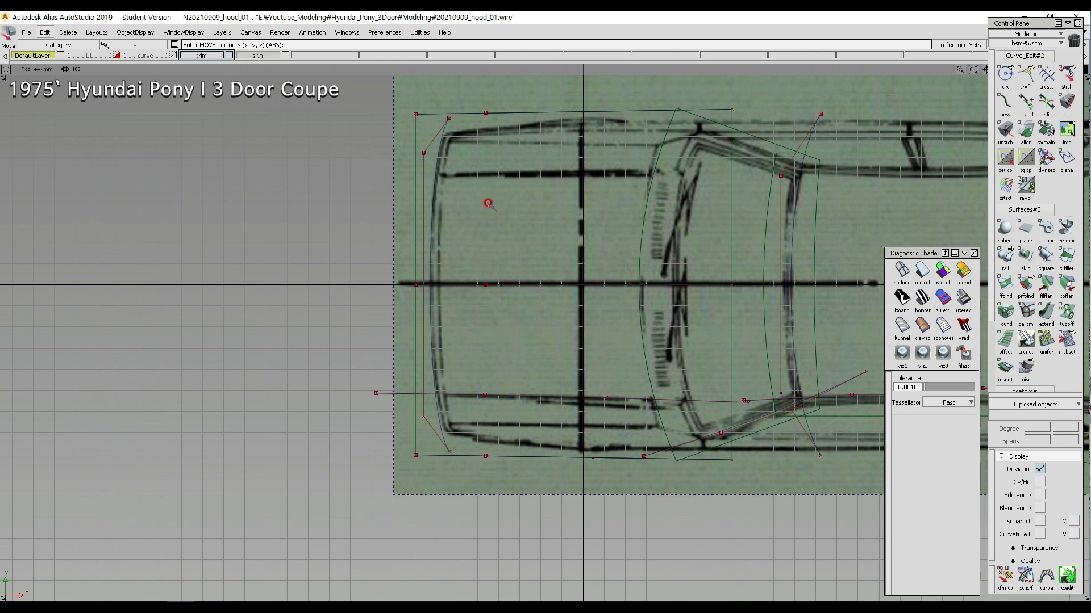
# - Project the front trim curve onto the hood surface in the top view
pyautogui.keyDown('ctrl'); pyautogui.keyDown('shift'); pyautogui.click(457, 111); pyautogui.keyUp('shift'); pyautogui.keyUp('ctrl')
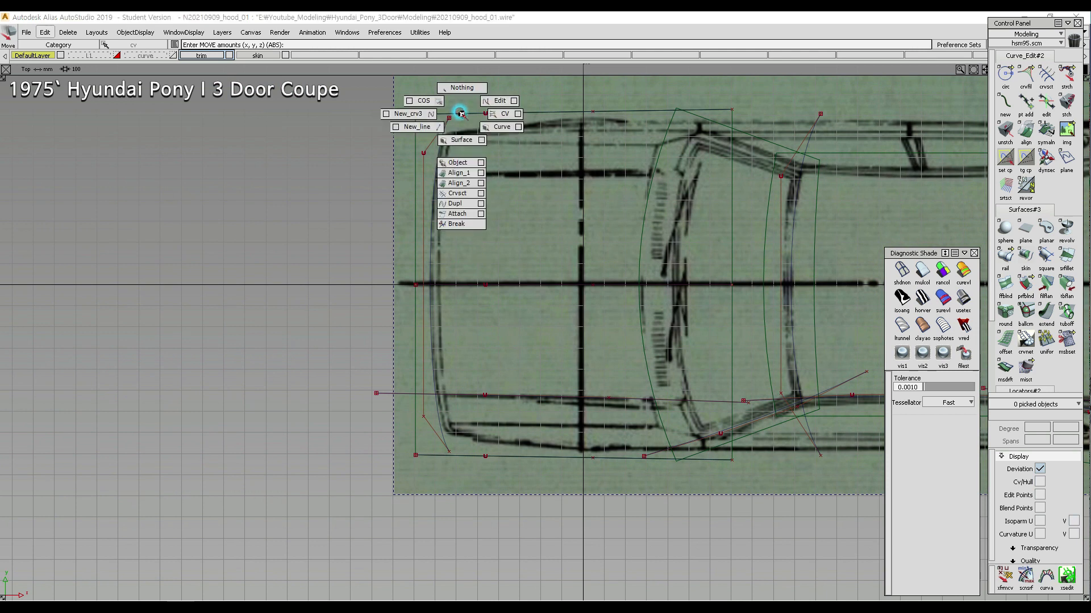
pyautogui.click(436, 194)
pyautogui.keyDown('ctrl'); pyautogui.keyDown('shift'); pyautogui.click(517, 183); pyautogui.keyUp('shift'); pyautogui.keyUp('ctrl')
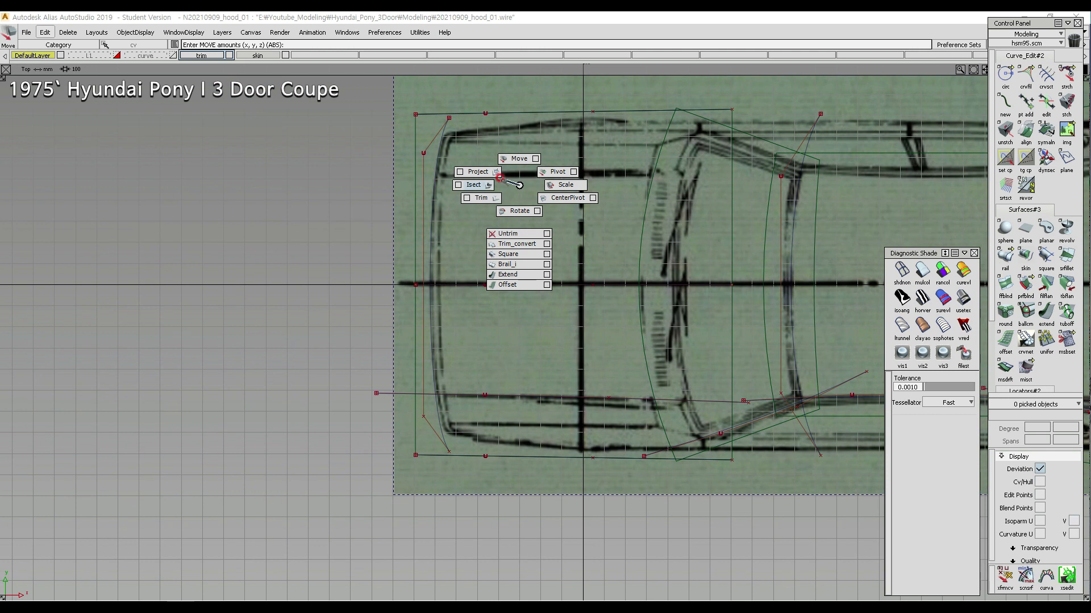
pyautogui.click(443, 197)
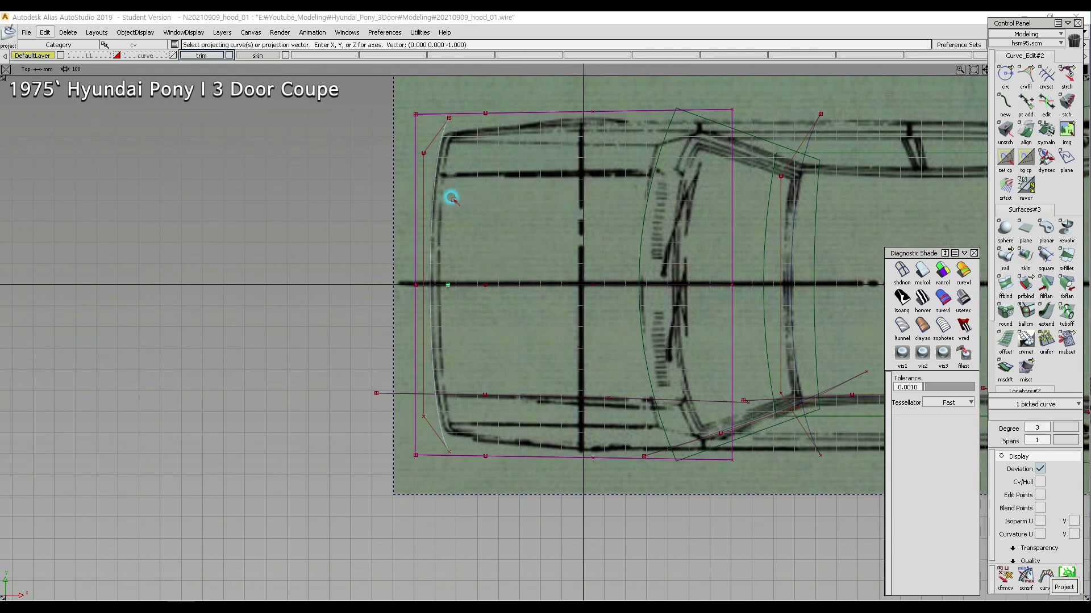
pyautogui.click(487, 409)
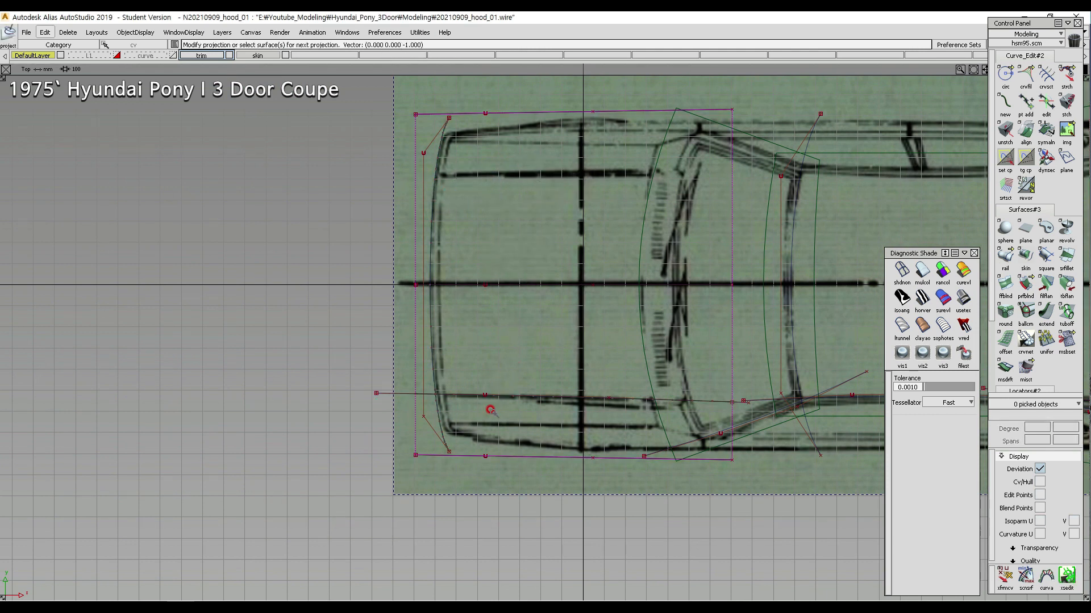
# - Hide the trim layer, pick the projected front curve on the hood surface, and mark its gap to the surface's front edge
pyautogui.click(228, 55)
pyautogui.moveTo(530, 237)
pyautogui.keyDown('alt'); pyautogui.keyDown('shift'); pyautogui.mouseDown(button='middle')
pyautogui.moveTo(451, 219)
pyautogui.moveTo(391, 223)
pyautogui.moveTo(395, 189)
pyautogui.mouseUp(button='middle'); pyautogui.keyUp('shift'); pyautogui.keyUp('alt')
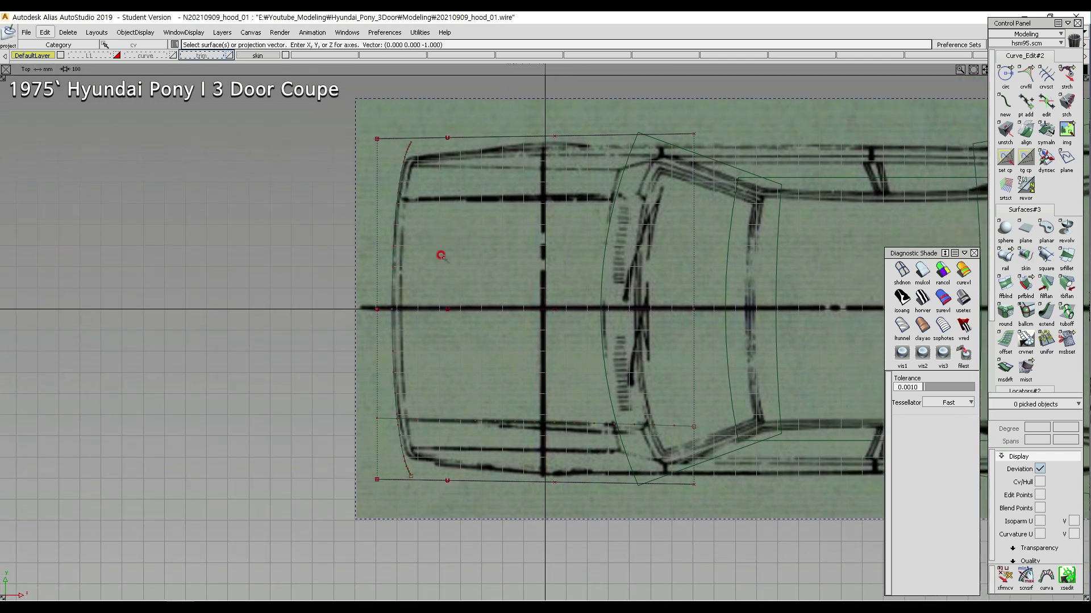
pyautogui.click(399, 199)
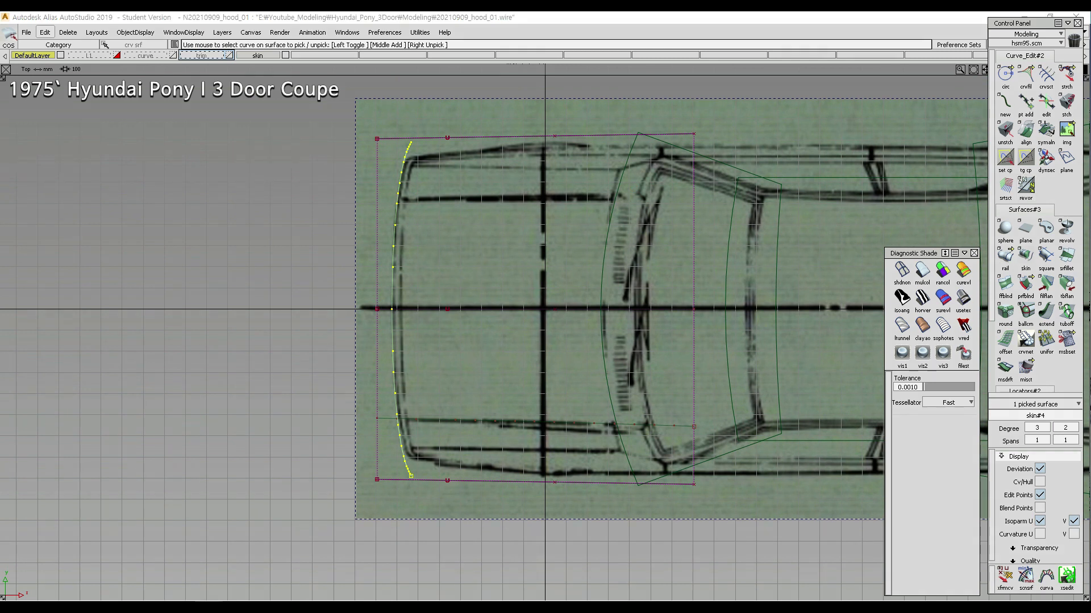
pyautogui.moveTo(384, 167)
pyautogui.mouseDown()
pyautogui.moveTo(390, 188)
pyautogui.moveTo(386, 165)
pyautogui.mouseUp()
pyautogui.moveTo(381, 297)
pyautogui.mouseDown()
pyautogui.moveTo(378, 310)
pyautogui.moveTo(377, 297)
pyautogui.mouseUp()
pyautogui.press('Escape')
pyautogui.keyDown('ctrl'); pyautogui.keyDown('shift'); pyautogui.moveTo(441, 175); pyautogui.dragTo(394, 193); pyautogui.keyUp('shift'); pyautogui.keyUp('ctrl')
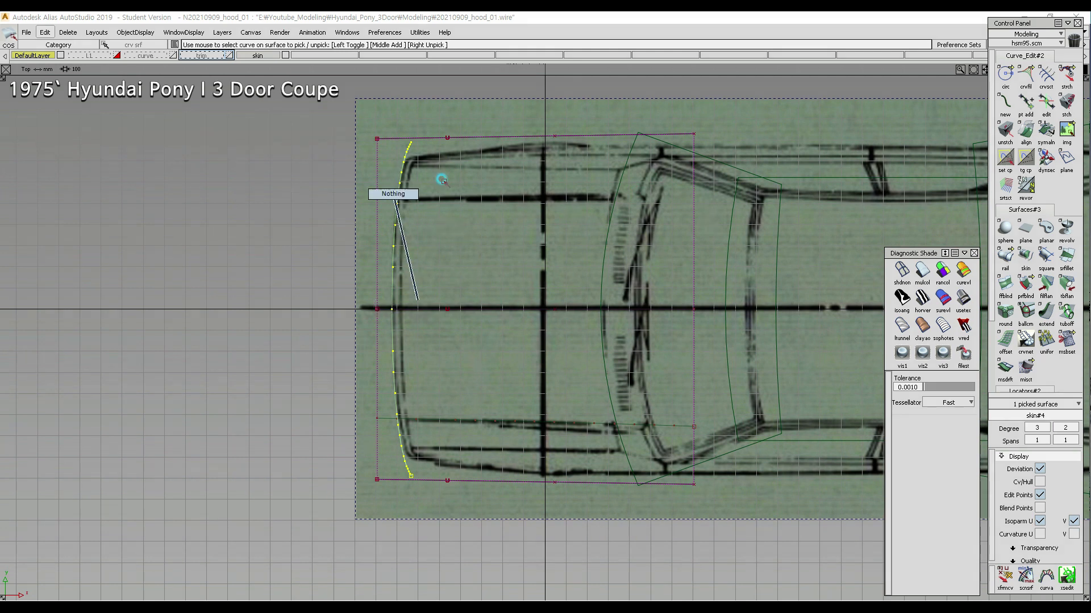
# - Move both outer hood profile curves rearward so the skinned surface's front edge bows parallel to the projected front curve
pyautogui.keyDown('ctrl'); pyautogui.keyDown('shift'); pyautogui.moveTo(462, 144); pyautogui.dragTo(463, 112); pyautogui.keyUp('shift'); pyautogui.keyUp('ctrl')
pyautogui.click(483, 138)
pyautogui.click(454, 479)
pyautogui.keyDown('ctrl'); pyautogui.keyDown('shift'); pyautogui.moveTo(417, 423); pyautogui.dragTo(470, 337, button='middle'); pyautogui.keyUp('shift'); pyautogui.keyUp('ctrl')
pyautogui.moveTo(470, 338); pyautogui.dragTo(472, 337, button='middle')
pyautogui.moveTo(472, 338); pyautogui.dragTo(471, 337, button='middle')
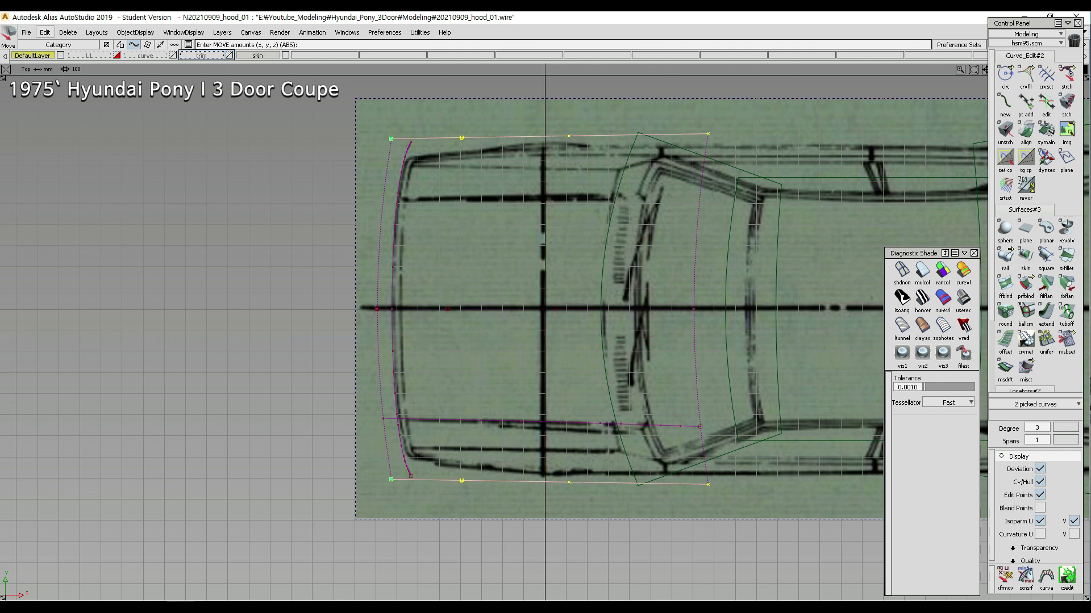
# - Mark the spacing between the hood surface's front edge and the projected front curve at three spots, and clear the markup
pyautogui.moveTo(394, 179); pyautogui.dragTo(390, 182)
pyautogui.moveTo(390, 303)
pyautogui.mouseDown()
pyautogui.moveTo(380, 310)
pyautogui.moveTo(386, 302)
pyautogui.mouseUp()
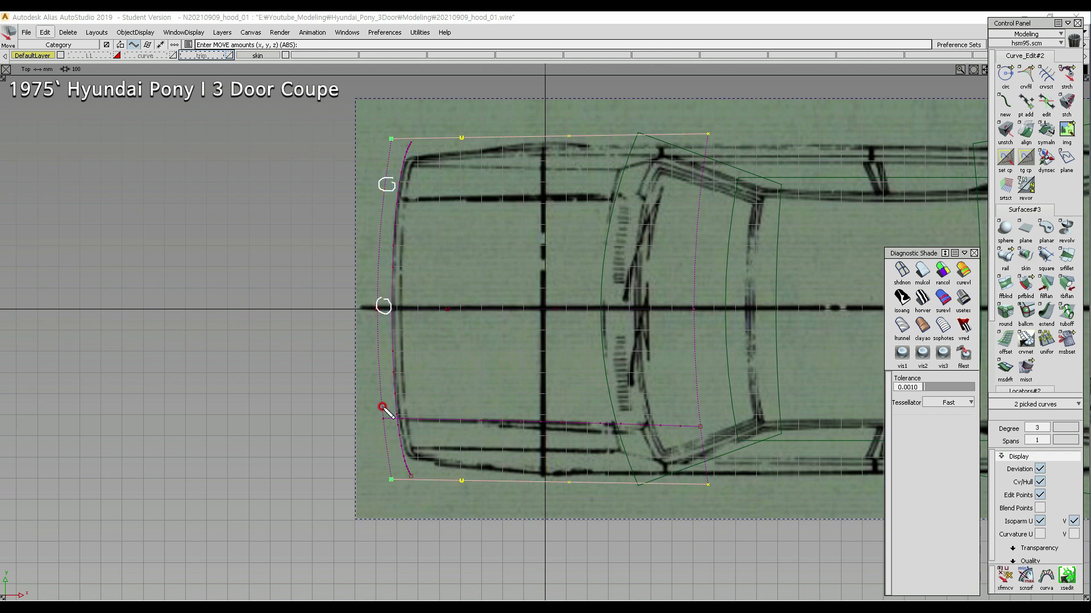
pyautogui.moveTo(390, 401); pyautogui.dragTo(396, 413)
pyautogui.press('Escape')
pyautogui.keyDown('alt'); pyautogui.keyDown('shift'); pyautogui.moveTo(501, 280); pyautogui.dragTo(300, 276, button='middle'); pyautogui.keyUp('shift'); pyautogui.keyUp('alt')
pyautogui.keyDown('alt'); pyautogui.keyDown('shift'); pyautogui.moveTo(396, 264); pyautogui.dragTo(524, 266, button='middle'); pyautogui.keyUp('shift'); pyautogui.keyUp('alt')
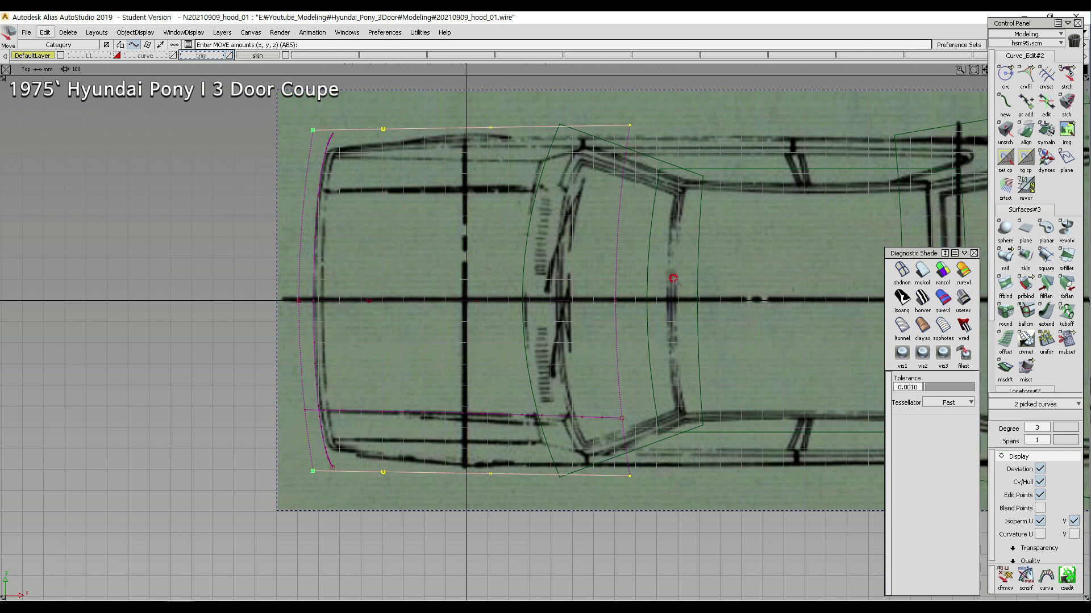
pyautogui.keyDown('alt'); pyautogui.keyDown('shift'); pyautogui.moveTo(428, 261); pyautogui.dragTo(484, 259, button='middle'); pyautogui.keyUp('shift'); pyautogui.keyUp('alt')
pyautogui.keyDown('alt'); pyautogui.keyDown('shift'); pyautogui.moveTo(485, 259); pyautogui.dragTo(432, 273, button='right'); pyautogui.keyUp('shift'); pyautogui.keyUp('alt')
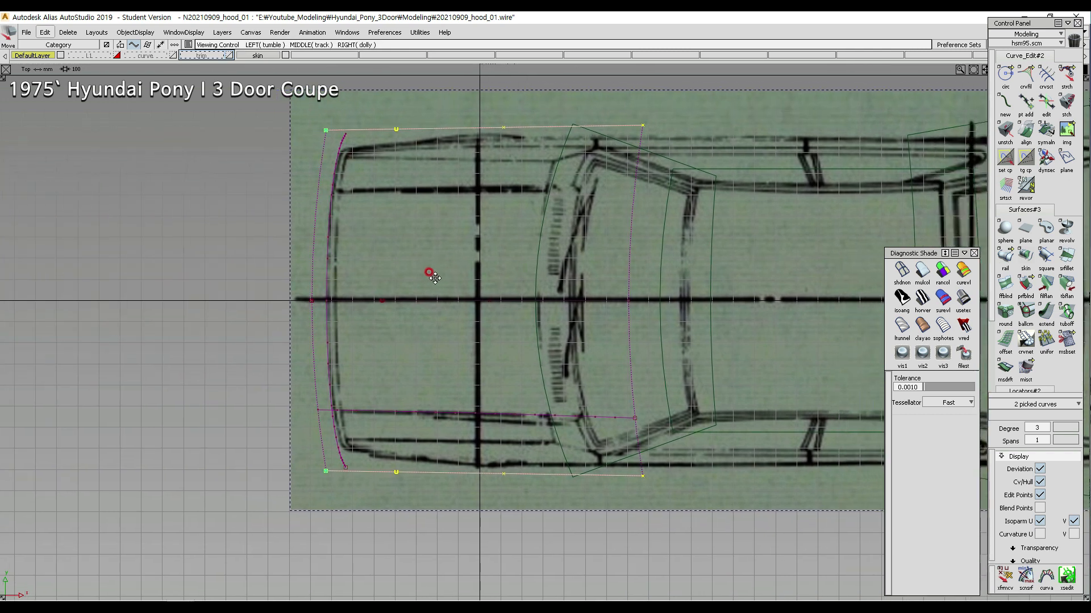
pyautogui.keyDown('alt'); pyautogui.keyDown('shift'); pyautogui.moveTo(455, 333); pyautogui.dragTo(505, 304, button='right'); pyautogui.keyUp('shift'); pyautogui.keyUp('alt')
# - Pick the projected front and crease curves on the hood surface and examine them against the blueprint in the left view
pyautogui.keyDown('ctrl'); pyautogui.keyDown('shift'); pyautogui.moveTo(425, 317); pyautogui.dragTo(421, 249); pyautogui.keyUp('shift'); pyautogui.keyUp('ctrl')
pyautogui.keyDown('ctrl'); pyautogui.keyDown('shift'); pyautogui.moveTo(483, 292); pyautogui.dragTo(382, 220); pyautogui.keyUp('shift'); pyautogui.keyUp('ctrl')
pyautogui.click(376, 229)
pyautogui.click(480, 382)
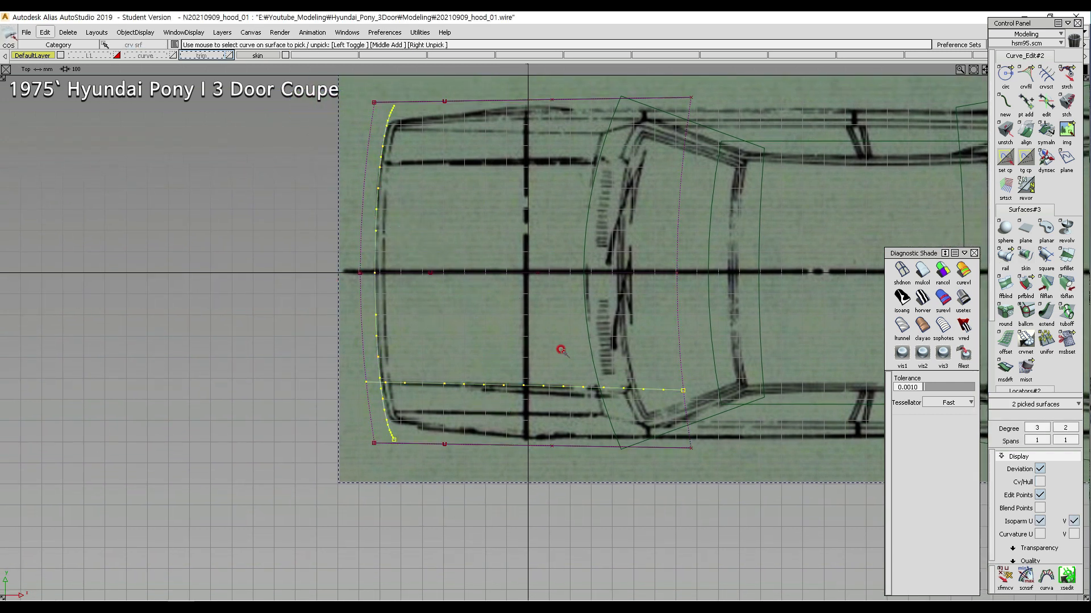
pyautogui.keyDown('ctrl'); pyautogui.keyDown('shift'); pyautogui.moveTo(479, 294); pyautogui.dragTo(595, 273, button='right'); pyautogui.keyUp('shift'); pyautogui.keyUp('ctrl')
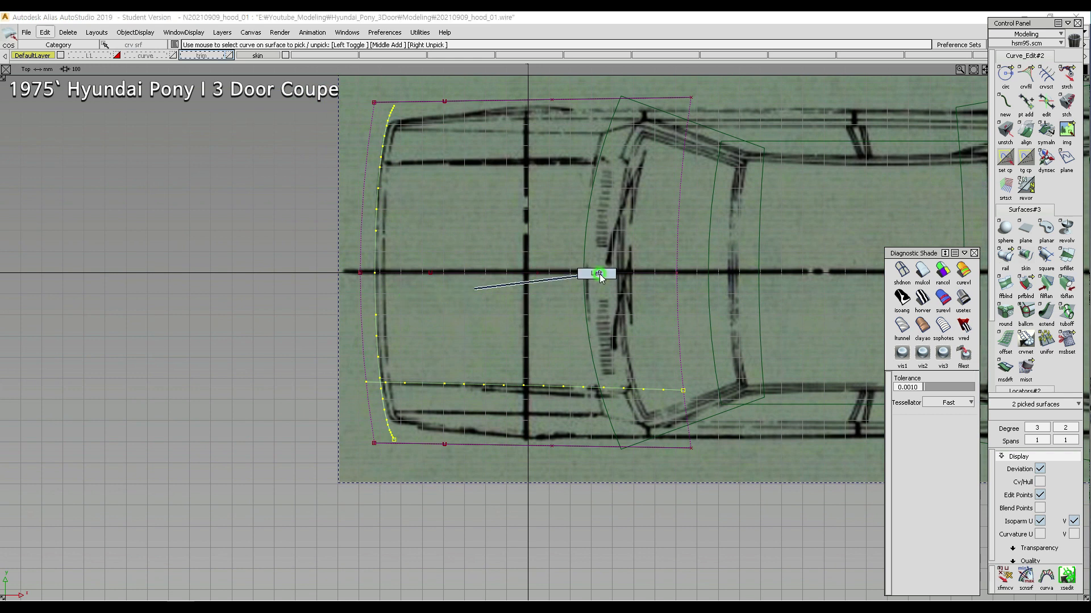
pyautogui.keyDown('alt'); pyautogui.keyDown('shift'); pyautogui.moveTo(563, 419); pyautogui.dragTo(497, 104, button='middle'); pyautogui.keyUp('shift'); pyautogui.keyUp('alt')
pyautogui.keyDown('alt'); pyautogui.keyDown('shift'); pyautogui.moveTo(593, 193); pyautogui.dragTo(604, 224, button='right'); pyautogui.keyUp('shift'); pyautogui.keyUp('alt')
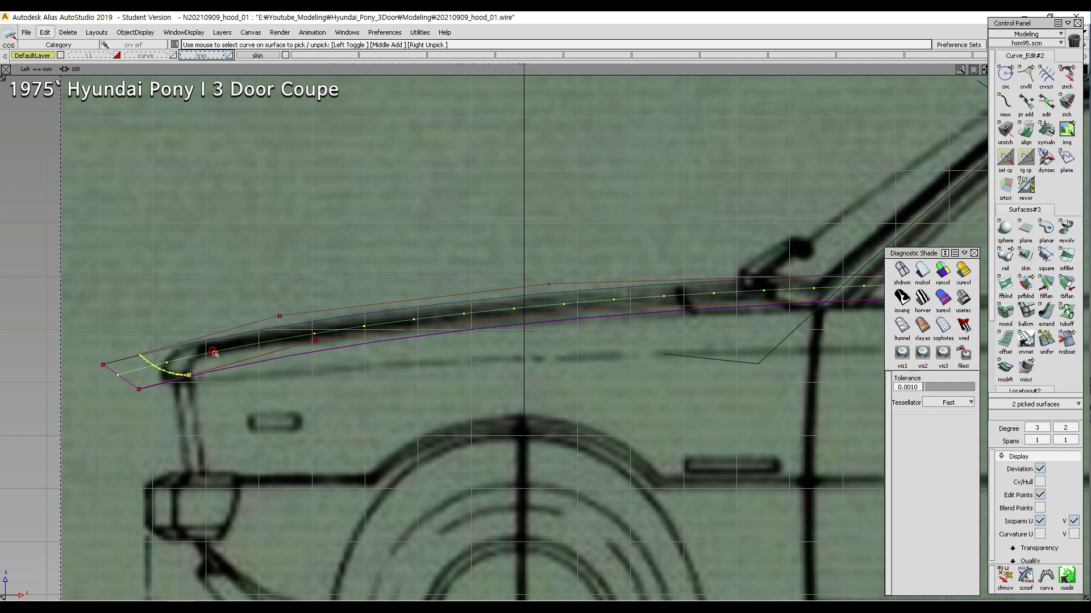
# - Select the front end CVs of the two outer hood profile curves in the left view and activate Move
pyautogui.moveTo(166, 414)
pyautogui.keyDown('ctrl'); pyautogui.keyDown('shift'); pyautogui.mouseDown()
pyautogui.moveTo(144, 377)
pyautogui.moveTo(187, 411)
pyautogui.mouseUp(); pyautogui.keyUp('shift'); pyautogui.keyUp('ctrl')
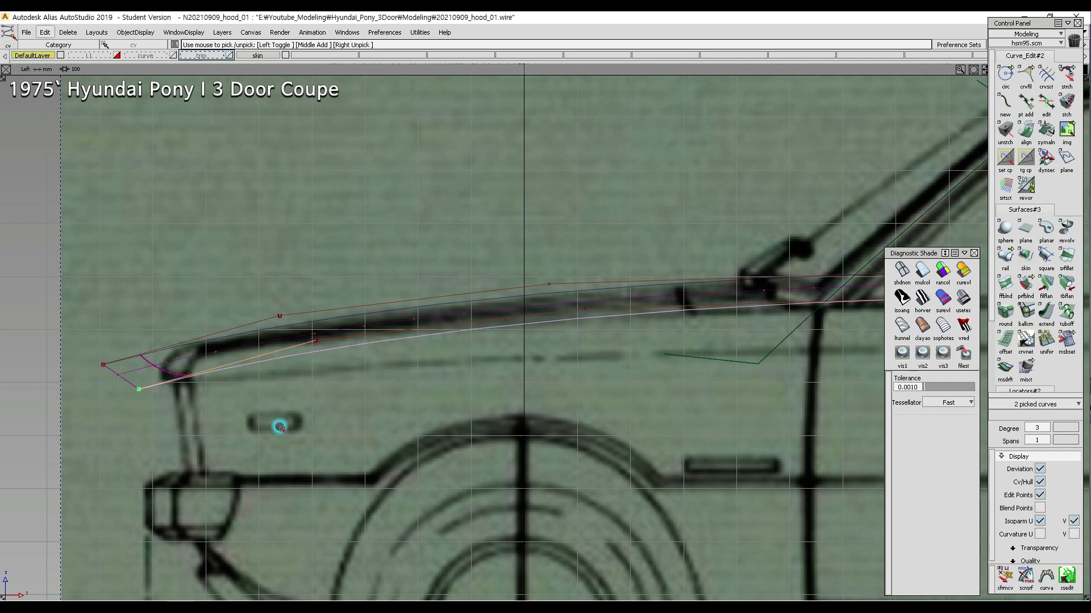
pyautogui.keyDown('ctrl'); pyautogui.keyDown('shift'); pyautogui.moveTo(401, 443); pyautogui.dragTo(408, 407, button='middle'); pyautogui.keyUp('shift'); pyautogui.keyUp('ctrl')
pyautogui.keyDown('alt'); pyautogui.keyDown('shift'); pyautogui.moveTo(411, 401); pyautogui.dragTo(466, 386, button='right'); pyautogui.keyUp('shift'); pyautogui.keyUp('alt')
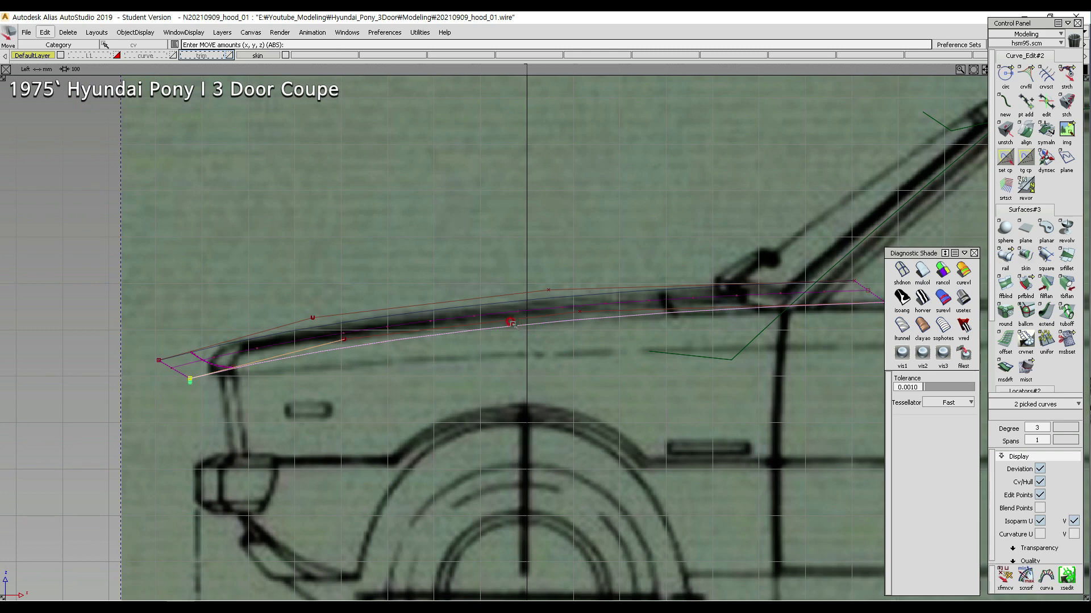
# - Switch to the Pony reference photo and sketch three markup strokes across the front of the hood
pyautogui.hotkey('alt', 'Tab')
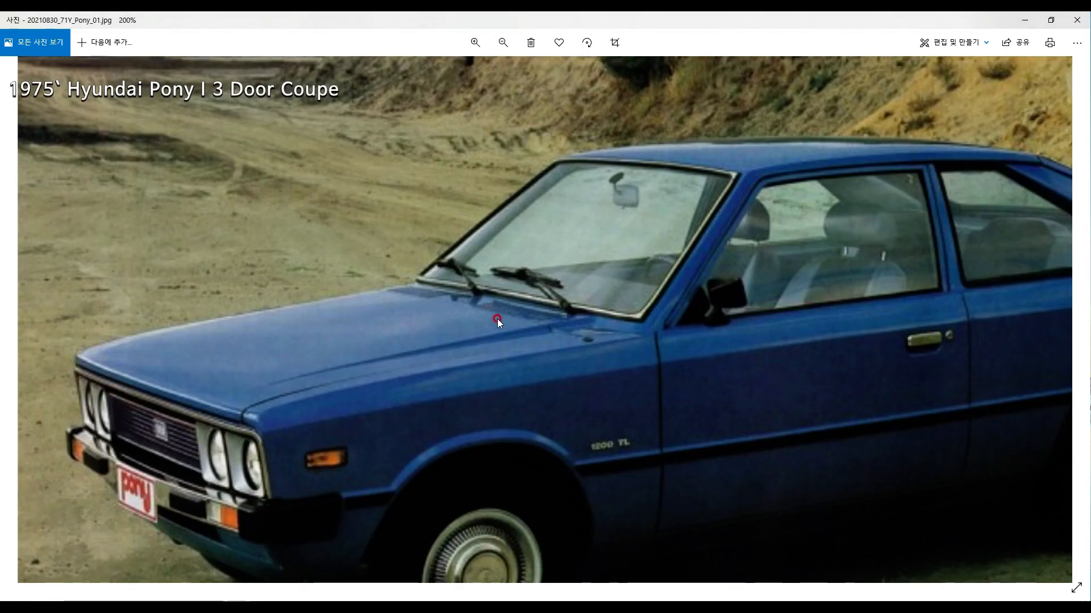
pyautogui.hotkey('alt', 'Tab')
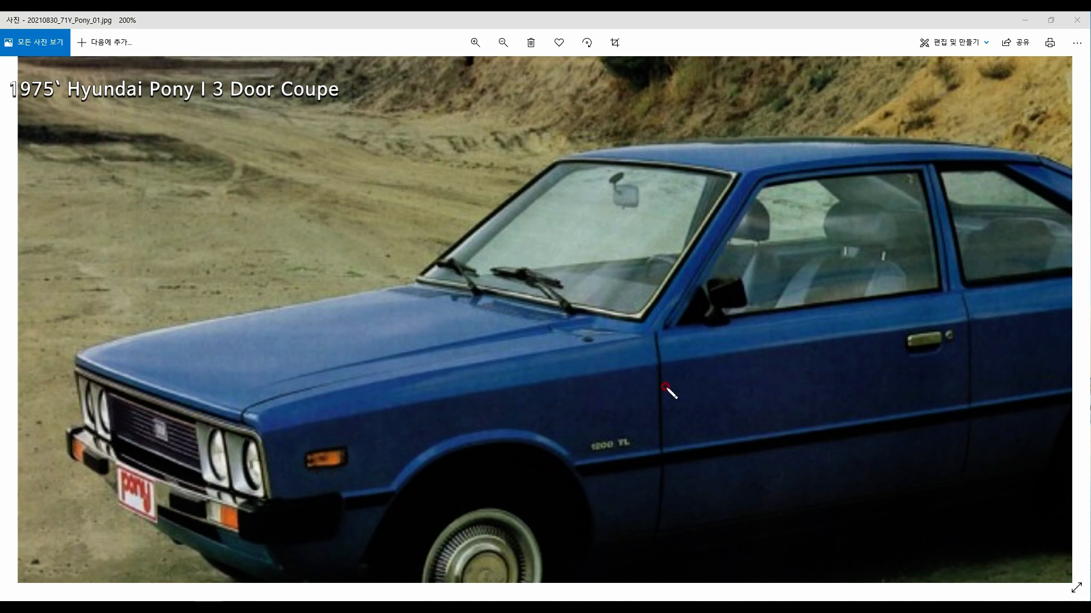
pyautogui.moveTo(99, 353)
pyautogui.mouseDown()
pyautogui.moveTo(187, 395)
pyautogui.moveTo(270, 410)
pyautogui.mouseUp()
pyautogui.click(263, 385)
pyautogui.click(116, 351)
pyautogui.moveTo(116, 350); pyautogui.dragTo(290, 399)
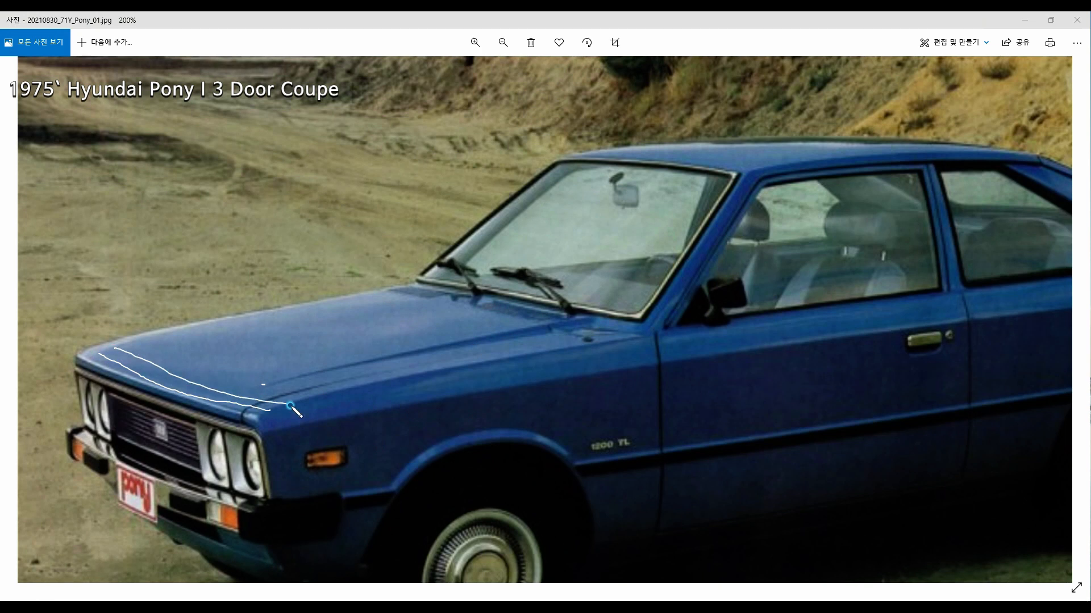
pyautogui.moveTo(146, 344); pyautogui.dragTo(299, 407)
# - Label the hood's centre area 1 and the area beside the crease 2 on the photo, and trace the crease between them
pyautogui.moveTo(154, 389); pyautogui.dragTo(193, 374)
pyautogui.moveTo(369, 324)
pyautogui.mouseDown()
pyautogui.moveTo(370, 340)
pyautogui.moveTo(359, 335)
pyautogui.mouseUp()
pyautogui.moveTo(399, 366); pyautogui.dragTo(411, 366)
pyautogui.moveTo(266, 384); pyautogui.dragTo(262, 385)
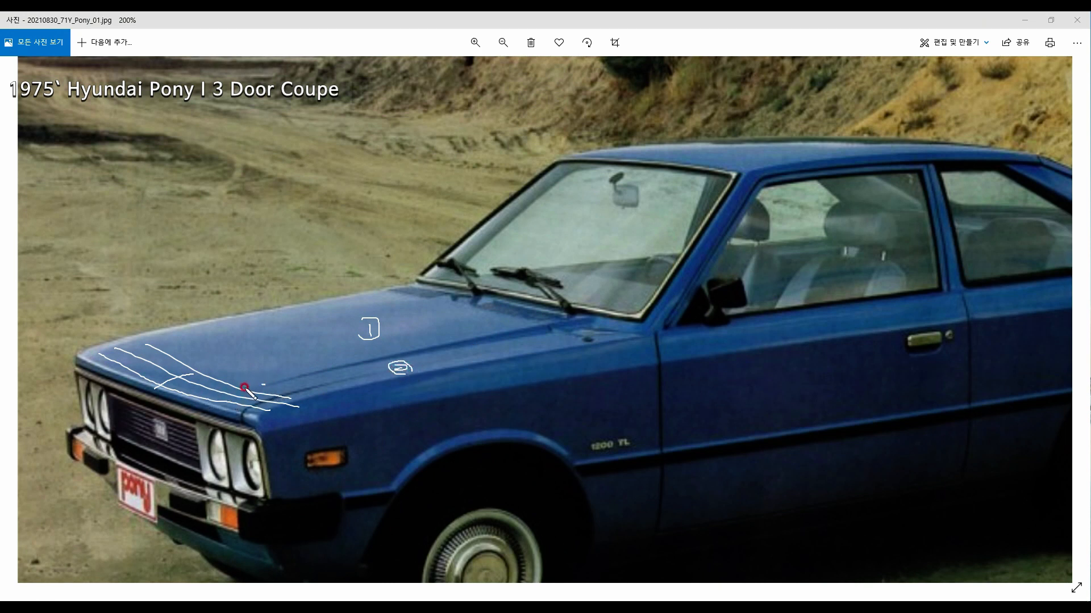
pyautogui.moveTo(263, 384); pyautogui.dragTo(570, 324)
pyautogui.moveTo(264, 382); pyautogui.dragTo(589, 332)
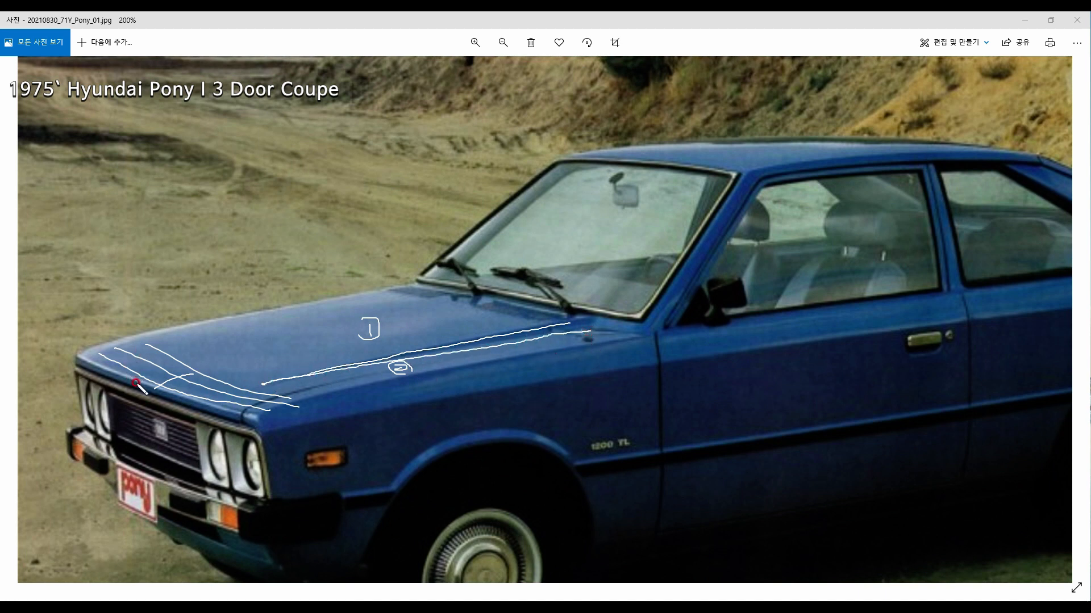
# - Sketch lengthwise flow lines over the hood's centre area, from the front edge back to the windshield, on the photo
pyautogui.moveTo(143, 390)
pyautogui.mouseDown()
pyautogui.moveTo(191, 362)
pyautogui.moveTo(539, 288)
pyautogui.mouseUp()
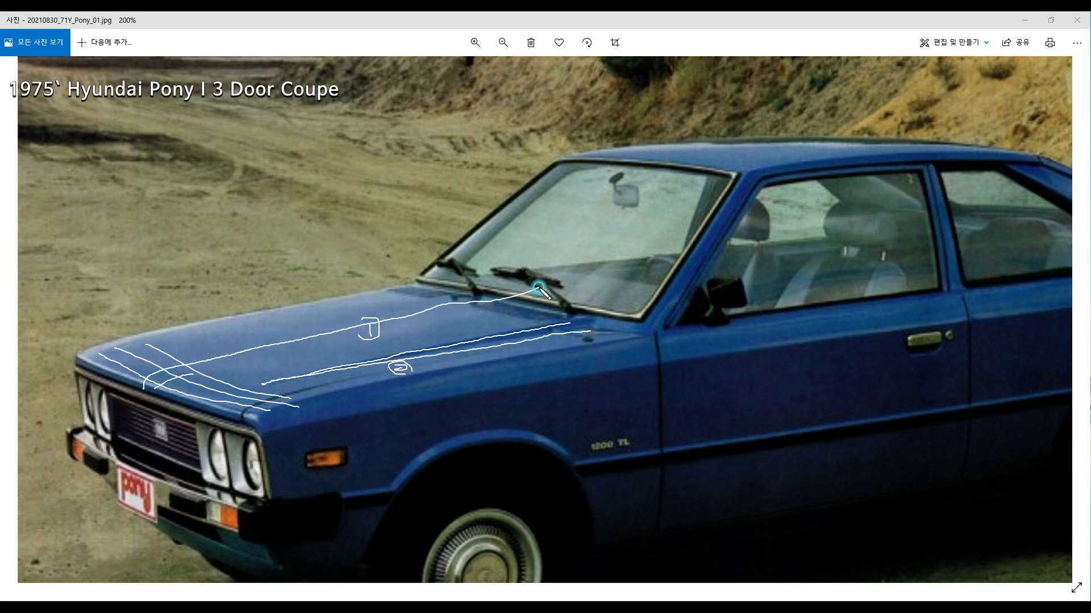
pyautogui.moveTo(431, 305); pyautogui.dragTo(478, 335)
pyautogui.moveTo(581, 318)
pyautogui.mouseDown()
pyautogui.moveTo(281, 379)
pyautogui.moveTo(208, 415)
pyautogui.mouseUp()
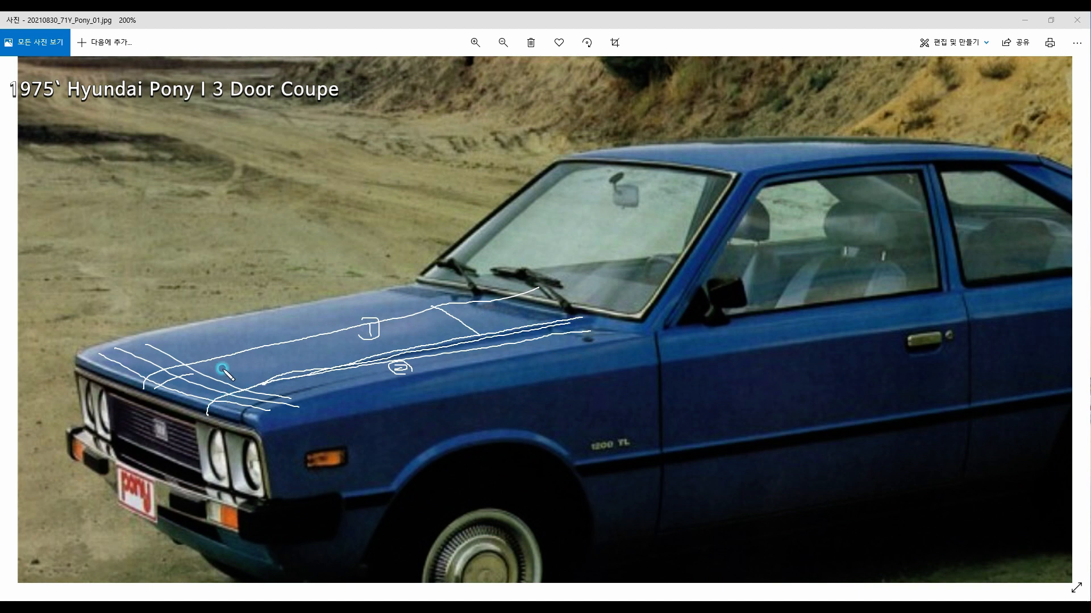
# - Sketch further markup strokes over the hood on the photo, clear all the markup and return to Alias
pyautogui.moveTo(224, 359)
pyautogui.mouseDown()
pyautogui.moveTo(277, 373)
pyautogui.moveTo(230, 359)
pyautogui.mouseUp()
pyautogui.moveTo(467, 330)
pyautogui.mouseDown()
pyautogui.moveTo(483, 325)
pyautogui.moveTo(433, 308)
pyautogui.mouseUp()
pyautogui.moveTo(221, 405); pyautogui.dragTo(264, 377)
pyautogui.press('Escape')
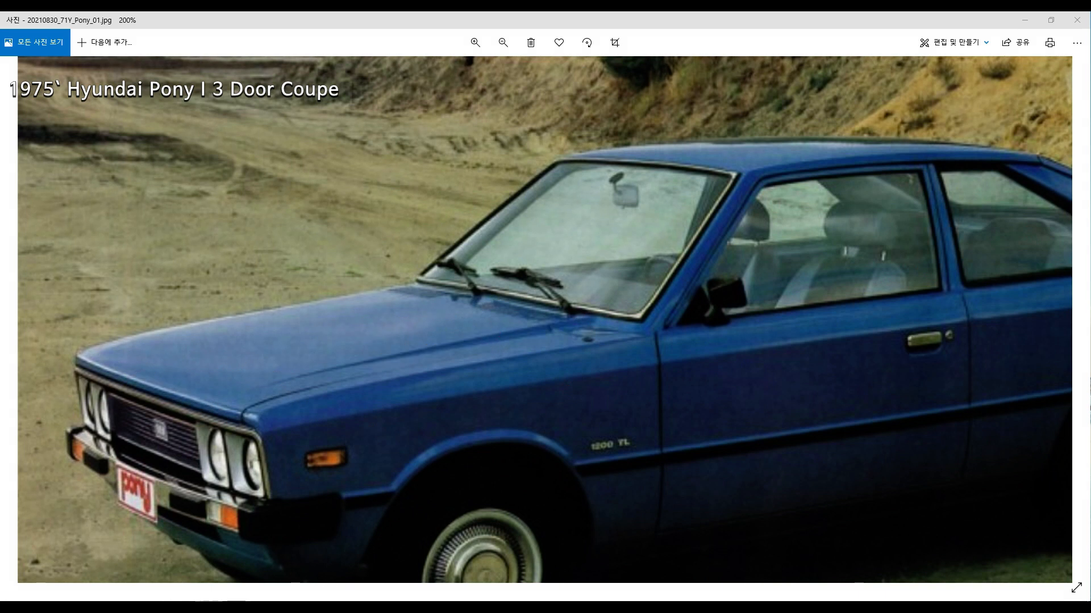
pyautogui.click(415, 410)
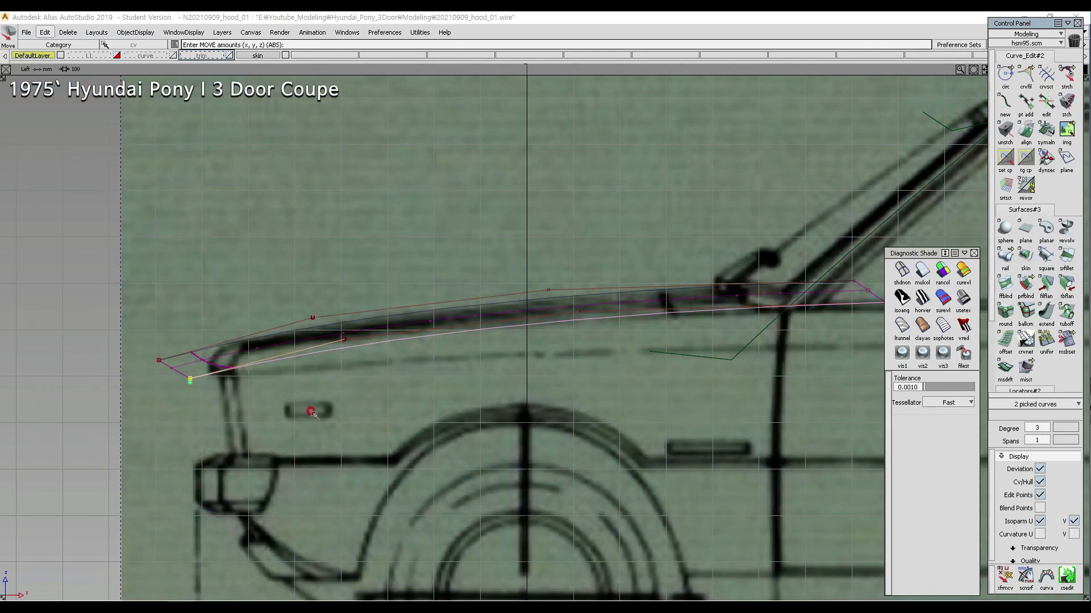
# - Clear the current selection and pick the projected crease curve on the hood surface in the left view
pyautogui.moveTo(400, 371)
pyautogui.keyDown('ctrl'); pyautogui.keyDown('shift'); pyautogui.mouseDown()
pyautogui.moveTo(399, 313)
pyautogui.moveTo(388, 312)
pyautogui.mouseUp(); pyautogui.keyUp('shift'); pyautogui.keyUp('ctrl')
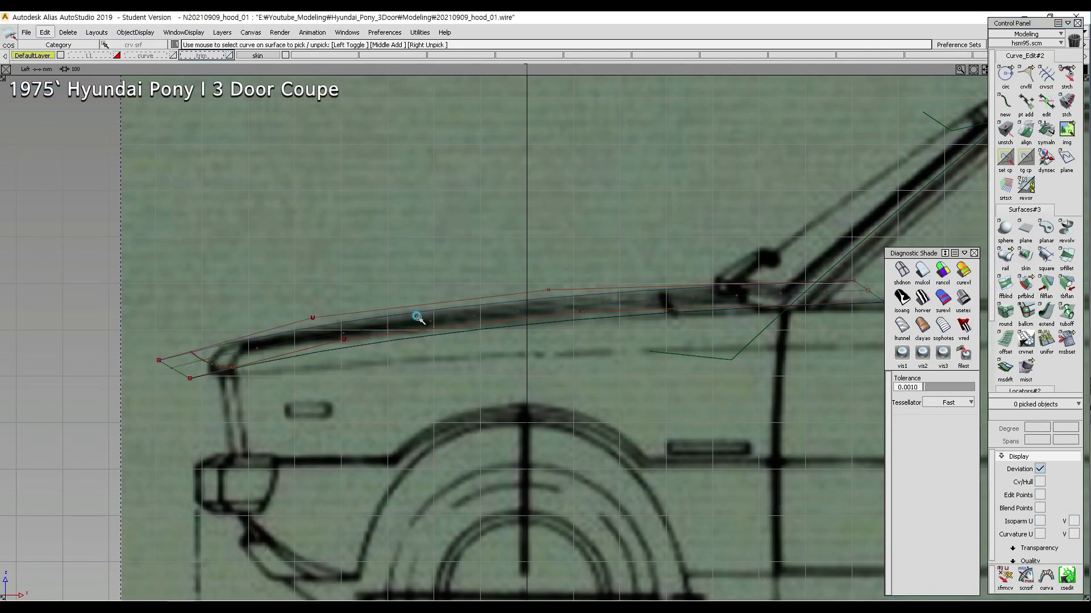
pyautogui.click(426, 331)
pyautogui.keyDown('alt'); pyautogui.keyDown('shift'); pyautogui.moveTo(426, 331); pyautogui.dragTo(368, 342, button='right'); pyautogui.keyUp('shift'); pyautogui.keyUp('alt')
pyautogui.keyDown('ctrl'); pyautogui.keyDown('shift'); pyautogui.moveTo(290, 315); pyautogui.dragTo(307, 320); pyautogui.keyUp('shift'); pyautogui.keyUp('ctrl')
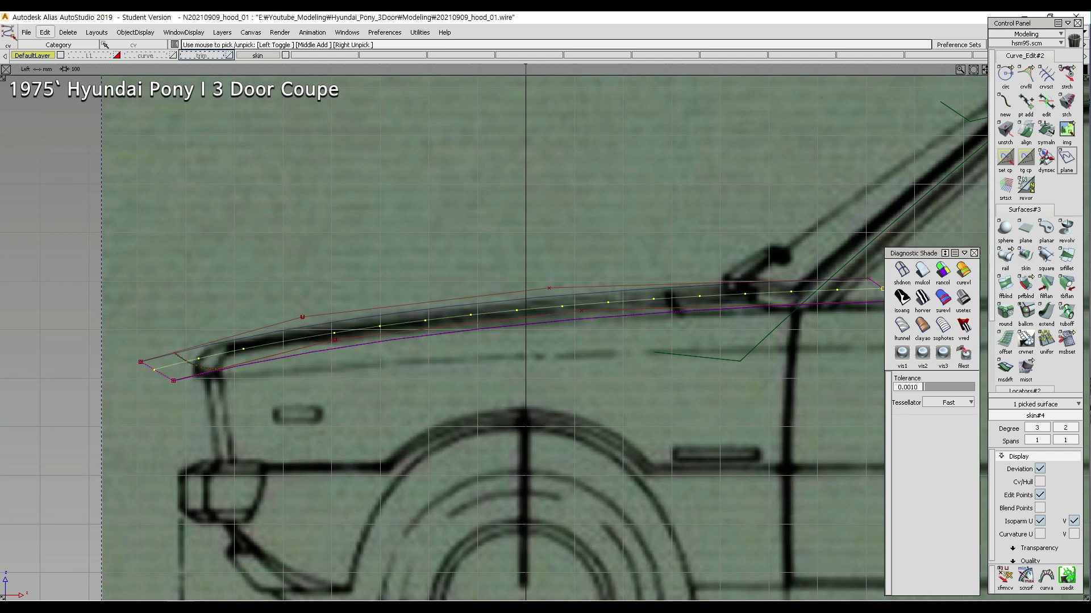
# - Trace the blueprint hood line and crease curve in the left view, mark the gaps between them with arrows, and erase the markup
pyautogui.moveTo(165, 357); pyautogui.dragTo(757, 269)
pyautogui.moveTo(311, 339); pyautogui.dragTo(659, 296)
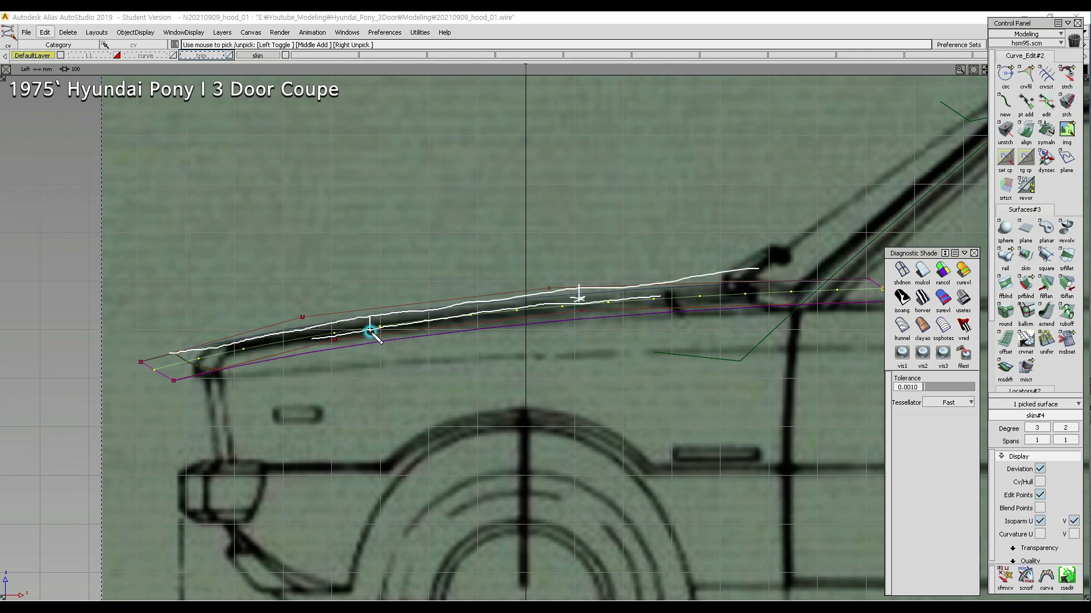
pyautogui.moveTo(370, 327); pyautogui.dragTo(365, 321)
pyautogui.moveTo(369, 317); pyautogui.dragTo(373, 321)
pyautogui.moveTo(264, 333)
pyautogui.mouseDown()
pyautogui.moveTo(287, 335)
pyautogui.moveTo(288, 359)
pyautogui.mouseUp()
pyautogui.moveTo(216, 341)
pyautogui.mouseDown()
pyautogui.moveTo(214, 358)
pyautogui.moveTo(228, 356)
pyautogui.mouseUp()
pyautogui.moveTo(250, 345); pyautogui.dragTo(256, 346)
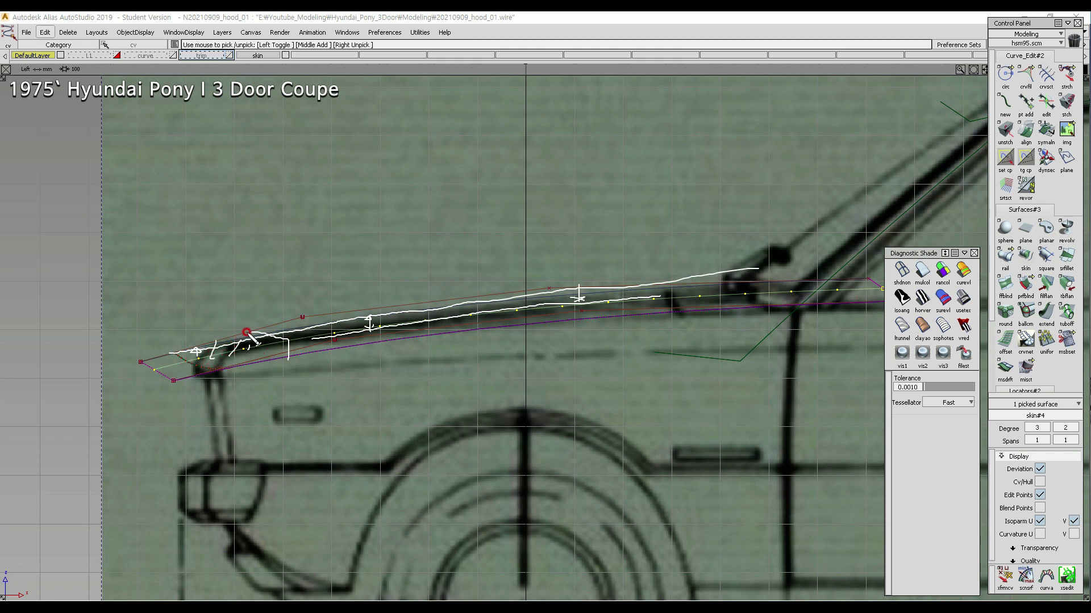
pyautogui.moveTo(230, 327)
pyautogui.mouseDown()
pyautogui.moveTo(214, 357)
pyautogui.moveTo(220, 317)
pyautogui.moveTo(250, 348)
pyautogui.mouseUp()
pyautogui.press('Escape')
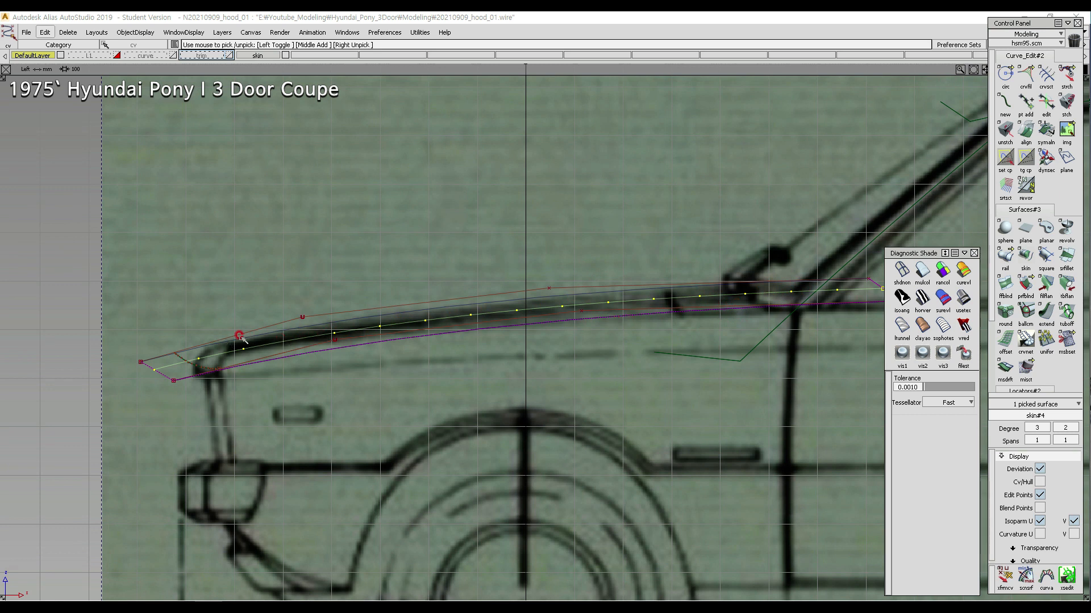
# - Intersect the windshield surface with the hood surface in the perspective view to create their intersection curve
pyautogui.moveTo(409, 346)
pyautogui.keyDown('ctrl'); pyautogui.keyDown('shift'); pyautogui.mouseDown()
pyautogui.moveTo(437, 298)
pyautogui.moveTo(469, 326)
pyautogui.mouseUp(); pyautogui.keyUp('shift'); pyautogui.keyUp('ctrl')
pyautogui.moveTo(467, 323); pyautogui.dragTo(480, 356)
pyautogui.keyDown('ctrl'); pyautogui.keyDown('shift'); pyautogui.moveTo(530, 426); pyautogui.dragTo(533, 402); pyautogui.keyUp('shift'); pyautogui.keyUp('ctrl')
pyautogui.keyDown('ctrl'); pyautogui.keyDown('shift'); pyautogui.moveTo(389, 401); pyautogui.dragTo(390, 304); pyautogui.keyUp('shift'); pyautogui.keyUp('ctrl')
pyautogui.keyDown('alt'); pyautogui.keyDown('shift'); pyautogui.moveTo(653, 299); pyautogui.dragTo(486, 319, button='middle'); pyautogui.keyUp('shift'); pyautogui.keyUp('alt')
pyautogui.keyDown('ctrl'); pyautogui.keyDown('shift'); pyautogui.moveTo(575, 407); pyautogui.dragTo(574, 272); pyautogui.keyUp('shift'); pyautogui.keyUp('ctrl')
pyautogui.keyDown('ctrl'); pyautogui.keyDown('shift'); pyautogui.moveTo(644, 274); pyautogui.dragTo(645, 275, button='middle'); pyautogui.keyUp('shift'); pyautogui.keyUp('ctrl')
pyautogui.press('F8')
pyautogui.keyDown('alt'); pyautogui.keyDown('shift'); pyautogui.moveTo(612, 243); pyautogui.dragTo(525, 312); pyautogui.keyUp('shift'); pyautogui.keyUp('alt')
pyautogui.keyDown('ctrl'); pyautogui.keyDown('shift'); pyautogui.moveTo(550, 267); pyautogui.dragTo(517, 268, button='middle'); pyautogui.keyUp('shift'); pyautogui.keyUp('ctrl')
pyautogui.click(519, 275)
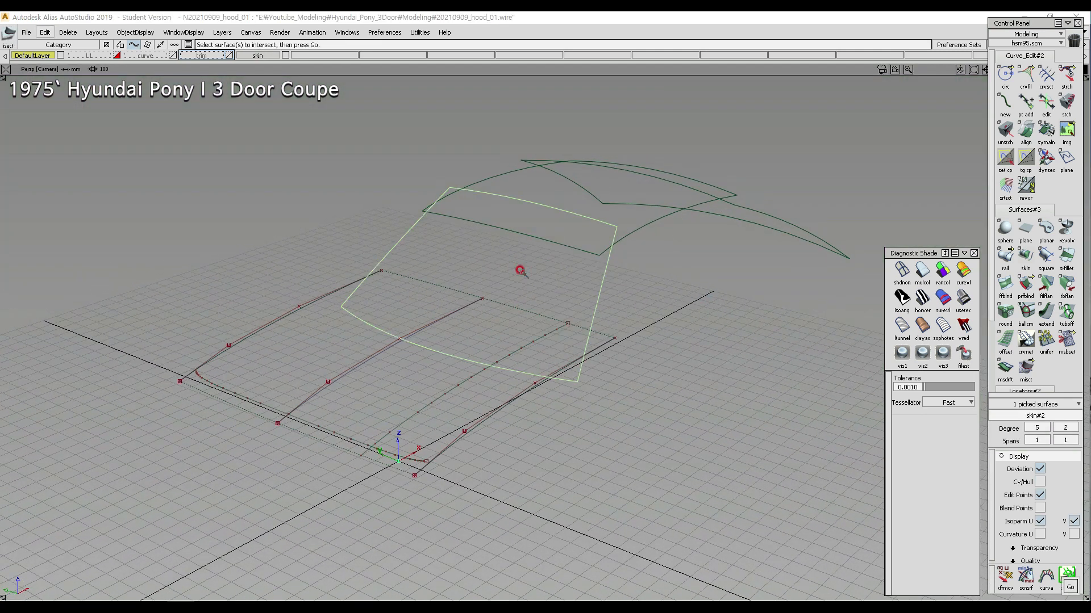
pyautogui.click(501, 305)
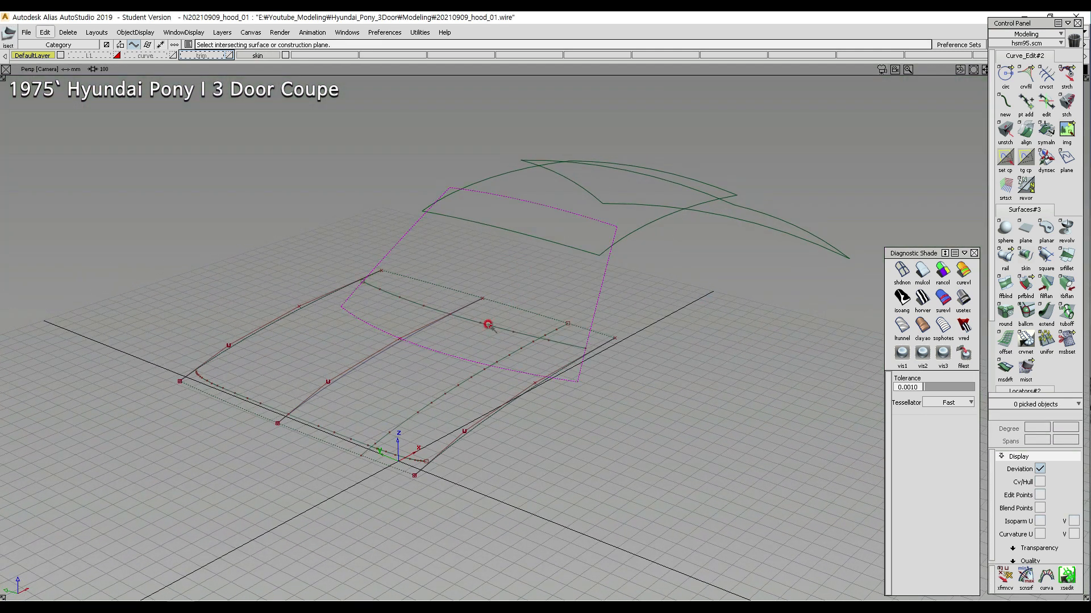
# - Pick the windshield intersection curve on the hood surface and clear the selection
pyautogui.keyDown('alt'); pyautogui.keyDown('shift'); pyautogui.moveTo(648, 373); pyautogui.dragTo(401, 370); pyautogui.keyUp('shift'); pyautogui.keyUp('alt')
pyautogui.keyDown('ctrl'); pyautogui.keyDown('shift'); pyautogui.moveTo(475, 339); pyautogui.dragTo(436, 326); pyautogui.keyUp('shift'); pyautogui.keyUp('ctrl')
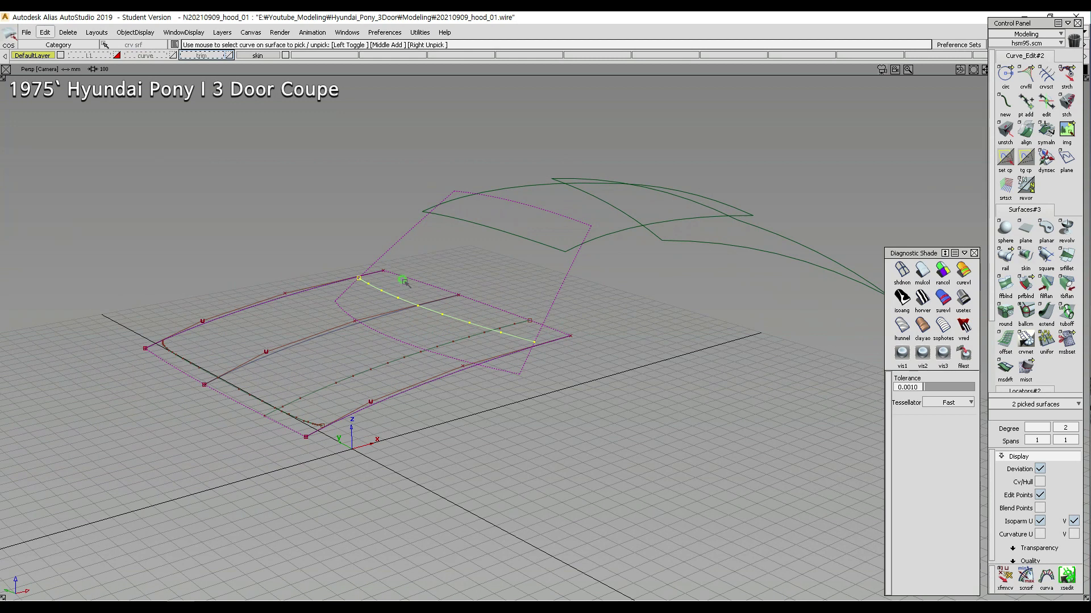
pyautogui.keyDown('ctrl'); pyautogui.keyDown('shift'); pyautogui.moveTo(400, 281); pyautogui.dragTo(433, 297); pyautogui.keyUp('shift'); pyautogui.keyUp('ctrl')
pyautogui.keyDown('ctrl'); pyautogui.keyDown('shift'); pyautogui.moveTo(593, 360); pyautogui.dragTo(572, 309); pyautogui.keyUp('shift'); pyautogui.keyUp('ctrl')
pyautogui.keyDown('ctrl'); pyautogui.keyDown('shift'); pyautogui.moveTo(615, 342); pyautogui.dragTo(579, 301); pyautogui.keyUp('shift'); pyautogui.keyUp('ctrl')
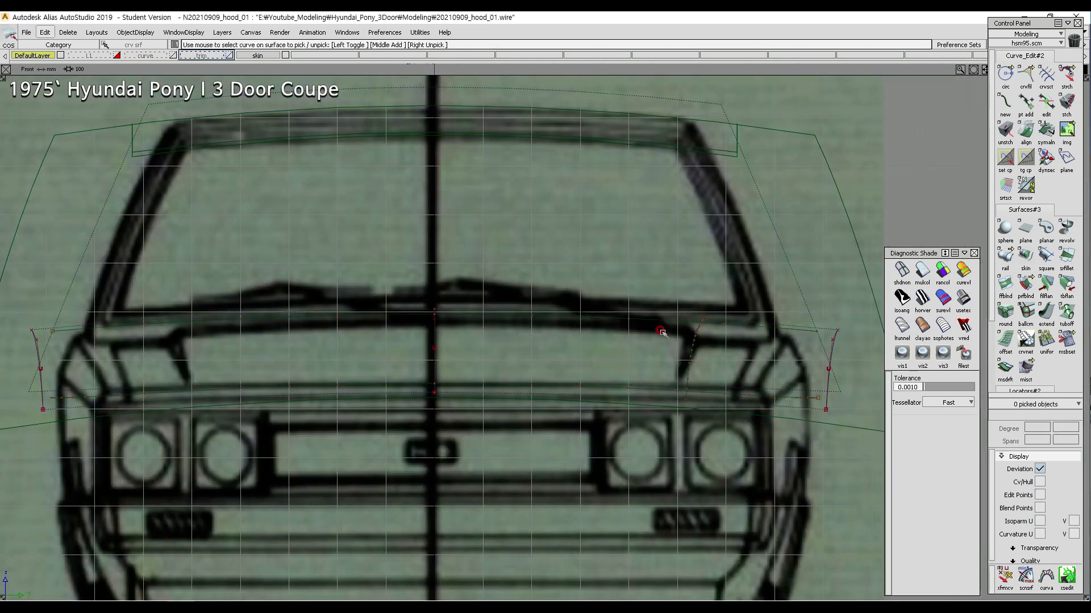
# - Pick the projected crease curve on the hood surface in the front view, close to the blueprint crease line
pyautogui.keyDown('alt'); pyautogui.keyDown('shift'); pyautogui.moveTo(661, 332); pyautogui.dragTo(614, 305, button='middle'); pyautogui.keyUp('shift'); pyautogui.keyUp('alt')
pyautogui.moveTo(652, 327)
pyautogui.keyDown('ctrl'); pyautogui.keyDown('shift'); pyautogui.mouseDown()
pyautogui.moveTo(623, 301)
pyautogui.moveTo(669, 326)
pyautogui.mouseUp(); pyautogui.keyUp('shift'); pyautogui.keyUp('ctrl')
pyautogui.keyDown('alt'); pyautogui.keyDown('shift'); pyautogui.moveTo(669, 347); pyautogui.dragTo(704, 282, button='right'); pyautogui.keyUp('shift'); pyautogui.keyUp('alt')
pyautogui.keyDown('alt'); pyautogui.keyDown('shift'); pyautogui.moveTo(704, 282); pyautogui.dragTo(672, 279, button='middle'); pyautogui.keyUp('shift'); pyautogui.keyUp('alt')
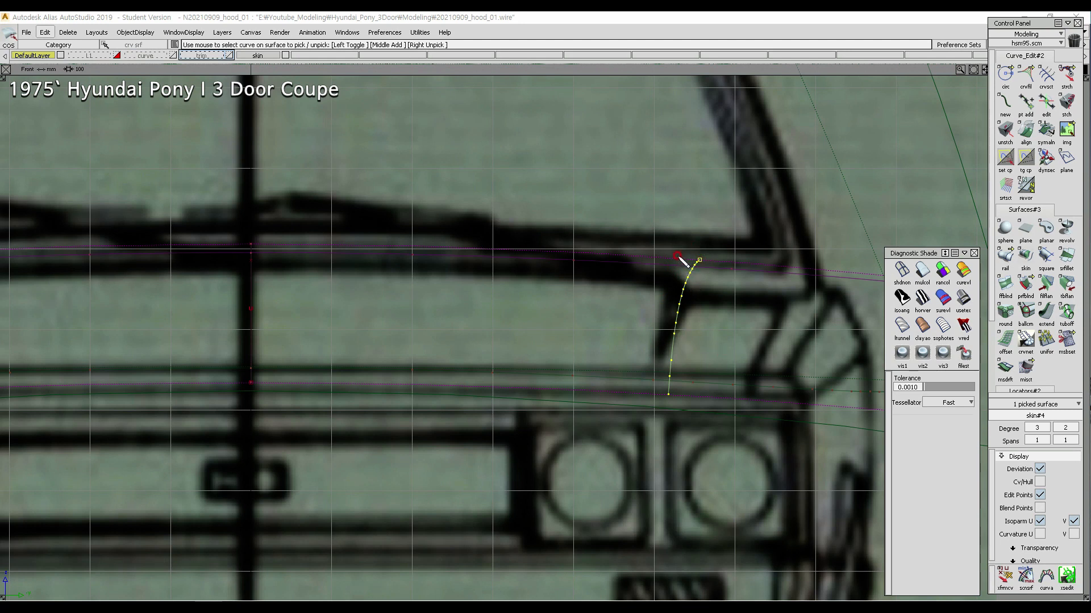
# - Trace the blueprint crease and the projected crease curve in the front view, mark their offset with arrows, and erase the markup
pyautogui.moveTo(682, 251); pyautogui.dragTo(657, 382)
pyautogui.moveTo(672, 255)
pyautogui.mouseDown()
pyautogui.moveTo(648, 380)
pyautogui.moveTo(657, 368)
pyautogui.mouseUp()
pyautogui.click(659, 366)
pyautogui.click(679, 278)
pyautogui.moveTo(678, 278)
pyautogui.mouseDown()
pyautogui.moveTo(672, 287)
pyautogui.moveTo(676, 263)
pyautogui.moveTo(689, 263)
pyautogui.moveTo(665, 268)
pyautogui.mouseUp()
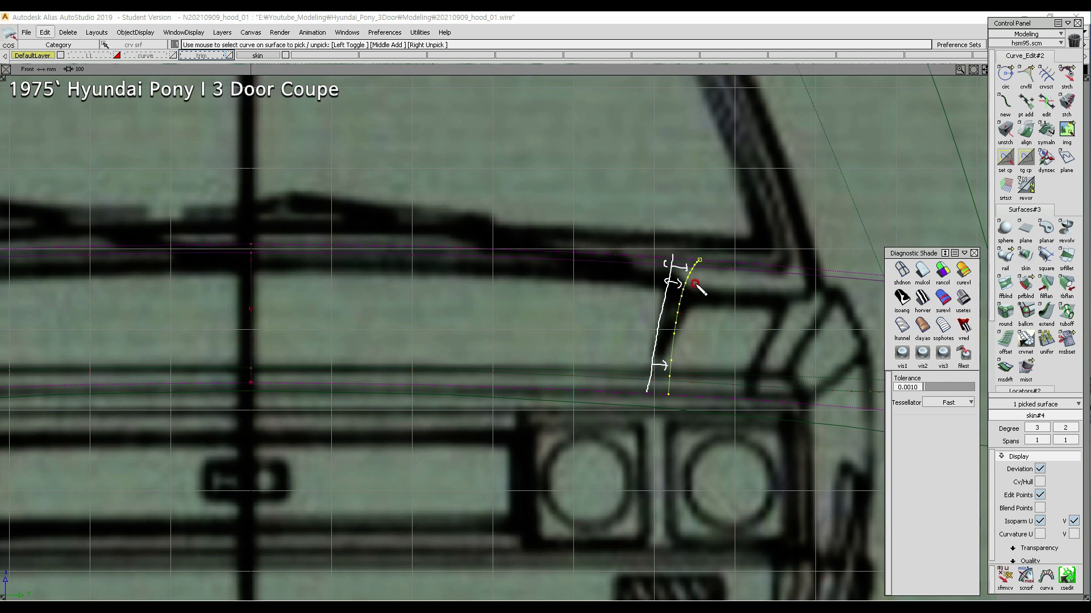
pyautogui.moveTo(693, 263); pyautogui.dragTo(669, 377)
pyautogui.keyDown('ctrl'); pyautogui.keyDown('shift'); pyautogui.moveTo(588, 307); pyautogui.dragTo(651, 305, button='right'); pyautogui.keyUp('shift'); pyautogui.keyUp('ctrl')
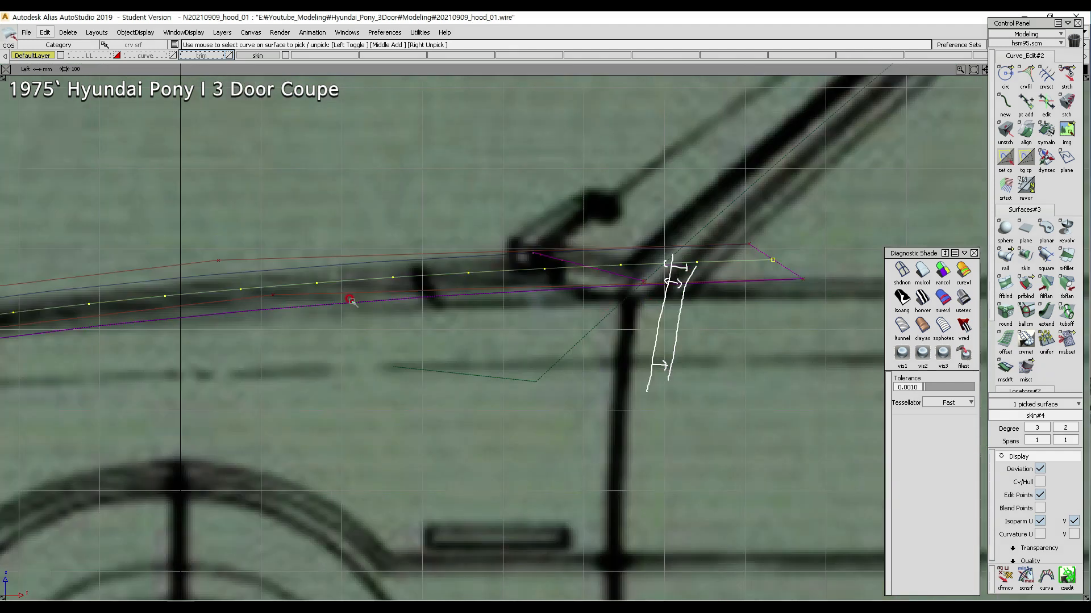
pyautogui.press('Escape')
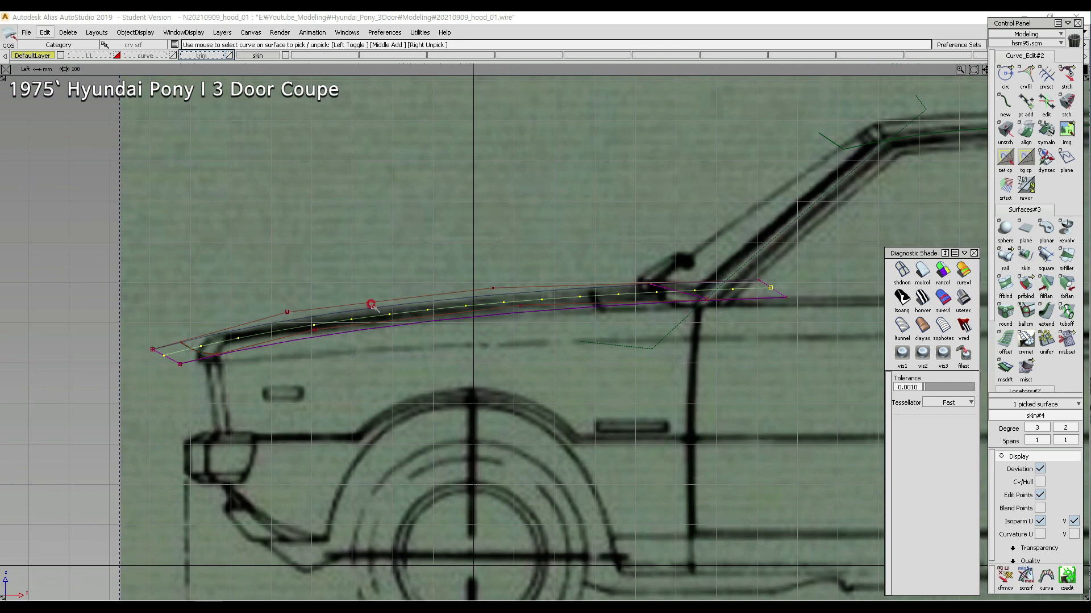
# - Show the trim layer and move the crease's source curve sideways in the top view
pyautogui.keyDown('ctrl'); pyautogui.keyDown('shift'); pyautogui.moveTo(542, 220); pyautogui.dragTo(575, 232, button='right'); pyautogui.keyUp('shift'); pyautogui.keyUp('ctrl')
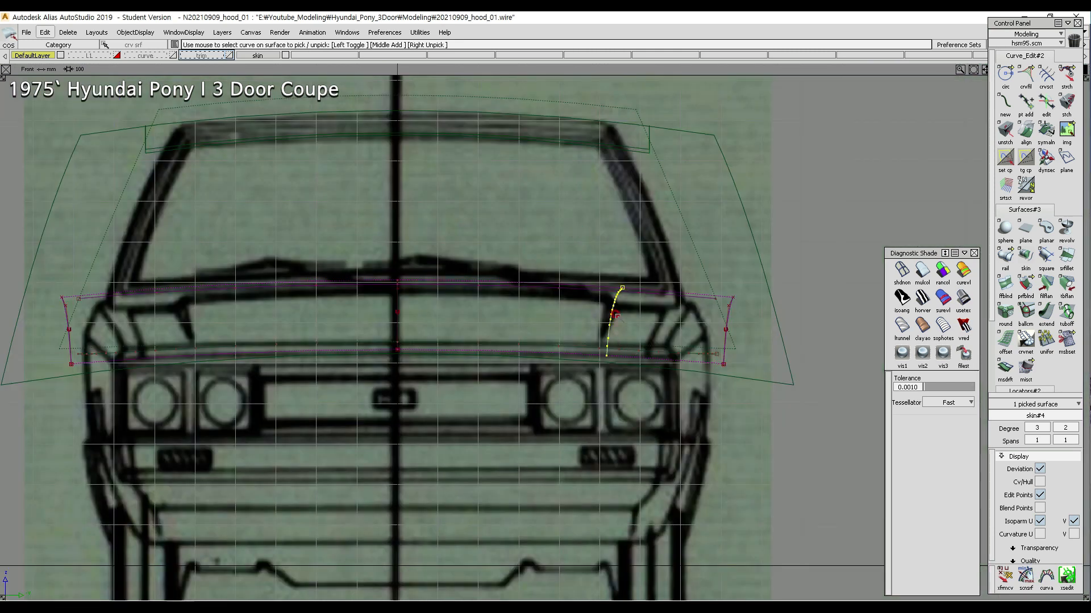
pyautogui.keyDown('ctrl'); pyautogui.keyDown('shift'); pyautogui.moveTo(627, 227); pyautogui.dragTo(633, 277, button='right'); pyautogui.keyUp('shift'); pyautogui.keyUp('ctrl')
pyautogui.keyDown('alt'); pyautogui.keyDown('shift'); pyautogui.moveTo(581, 257); pyautogui.dragTo(626, 224, button='middle'); pyautogui.keyUp('shift'); pyautogui.keyUp('alt')
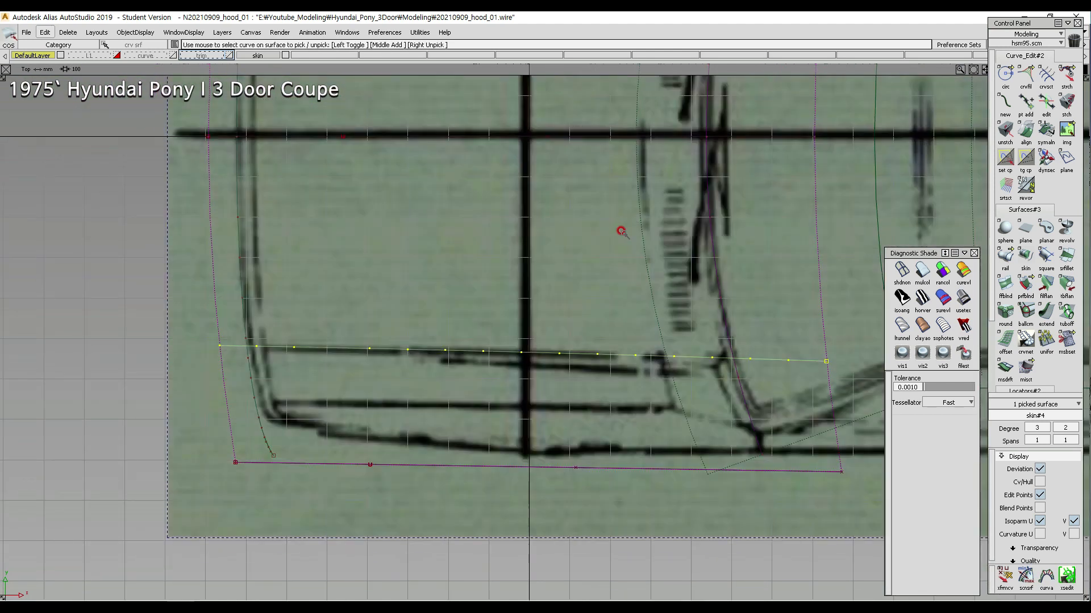
pyautogui.click(229, 55)
pyautogui.keyDown('ctrl'); pyautogui.keyDown('shift'); pyautogui.moveTo(481, 451); pyautogui.dragTo(440, 334); pyautogui.keyUp('shift'); pyautogui.keyUp('ctrl')
pyautogui.keyDown('ctrl'); pyautogui.keyDown('shift'); pyautogui.moveTo(312, 319); pyautogui.dragTo(323, 320); pyautogui.keyUp('shift'); pyautogui.keyUp('ctrl')
pyautogui.moveTo(530, 328); pyautogui.dragTo(636, 369)
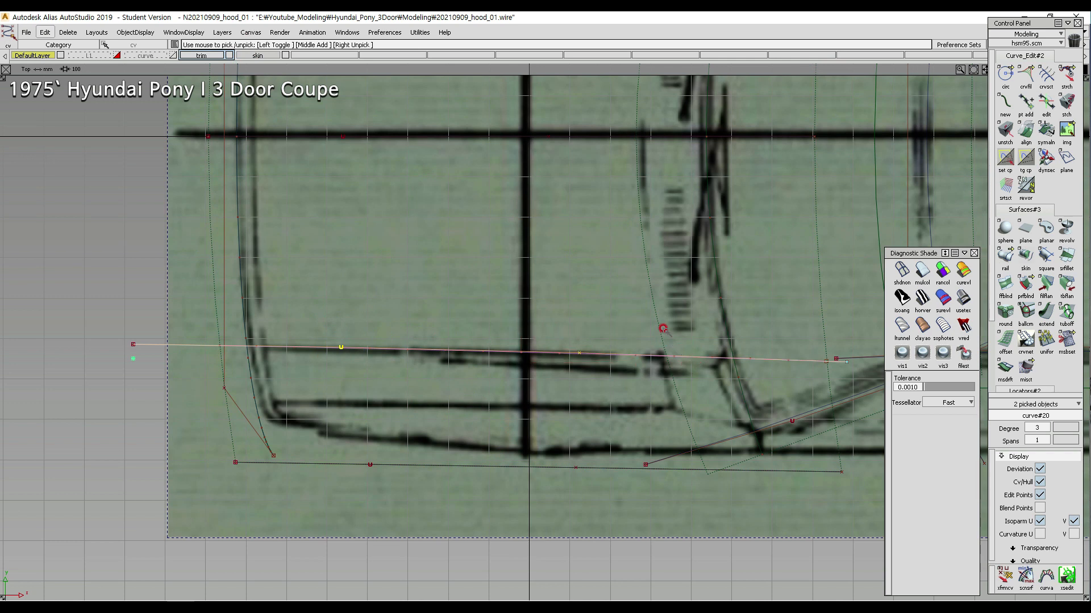
pyautogui.keyDown('ctrl'); pyautogui.keyDown('shift'); pyautogui.moveTo(550, 299); pyautogui.dragTo(555, 254, button='middle'); pyautogui.keyUp('shift'); pyautogui.keyUp('ctrl')
pyautogui.moveTo(556, 254); pyautogui.dragTo(613, 290, button='right')
# - Trace the blueprint crease in the front view, add arrows pointing to the projected crease curve, and erase the markup
pyautogui.keyDown('alt'); pyautogui.keyDown('shift'); pyautogui.moveTo(599, 358); pyautogui.dragTo(625, 261, button='right'); pyautogui.keyUp('shift'); pyautogui.keyUp('alt')
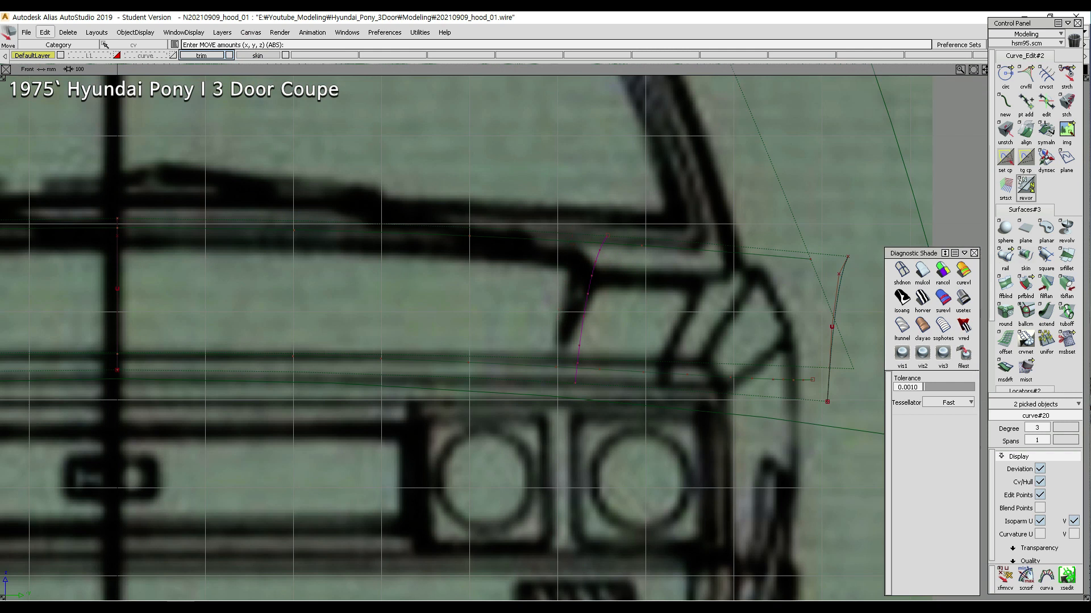
pyautogui.moveTo(582, 226)
pyautogui.mouseDown()
pyautogui.moveTo(554, 364)
pyautogui.moveTo(580, 343)
pyautogui.mouseUp()
pyautogui.moveTo(571, 274)
pyautogui.mouseDown()
pyautogui.moveTo(590, 277)
pyautogui.moveTo(597, 253)
pyautogui.mouseUp()
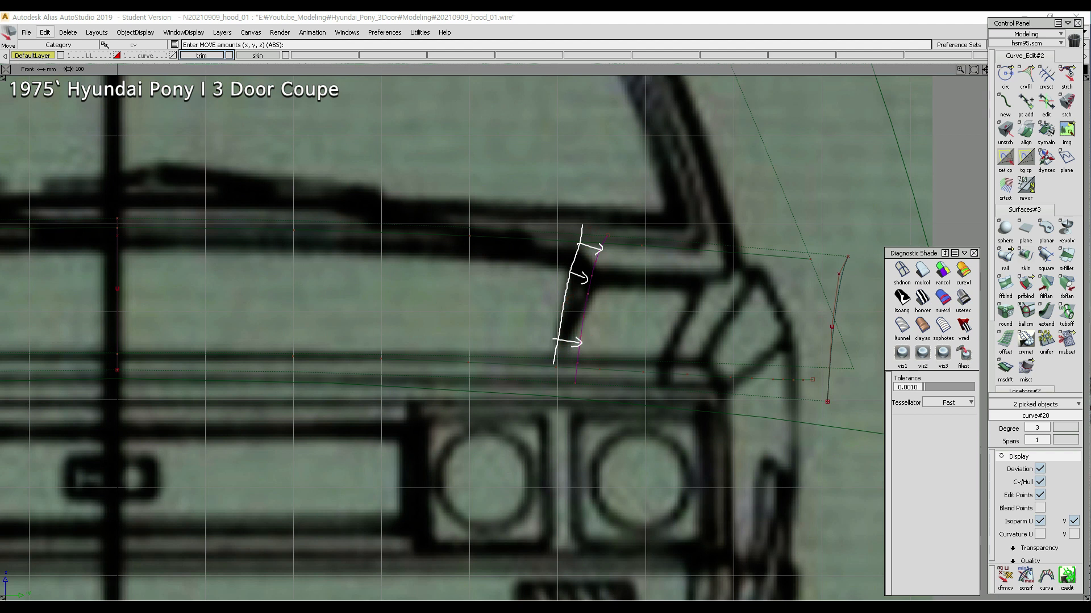
pyautogui.press('Escape')
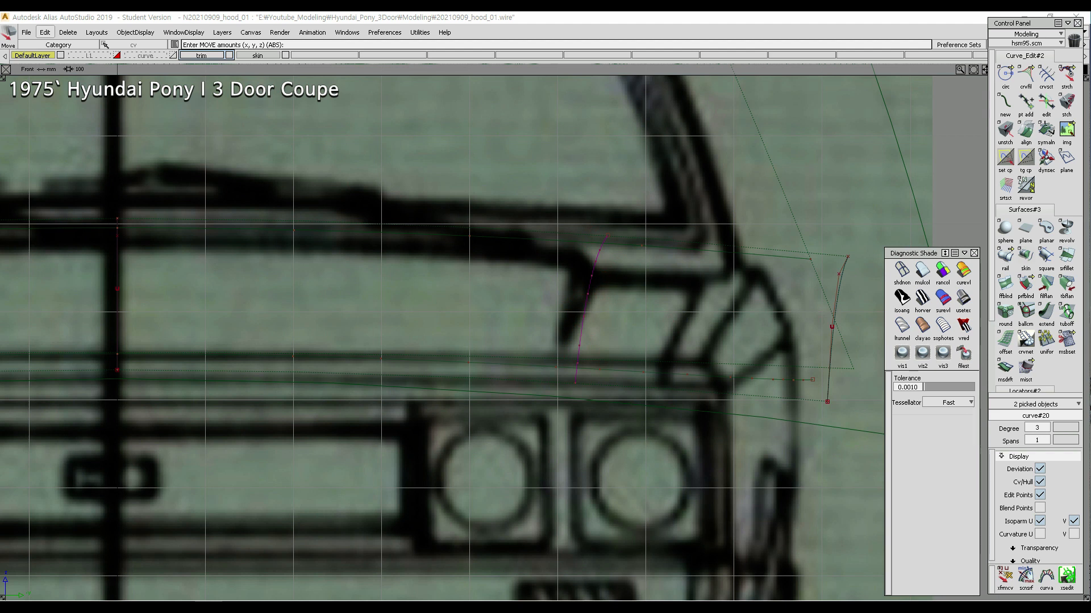
# - Pick the crease's source curve in the top view and move it slightly inward toward the car's centreline
pyautogui.keyDown('ctrl'); pyautogui.keyDown('shift'); pyautogui.moveTo(460, 284); pyautogui.dragTo(456, 339, button='right'); pyautogui.keyUp('shift'); pyautogui.keyUp('ctrl')
pyautogui.keyDown('ctrl'); pyautogui.keyDown('shift'); pyautogui.moveTo(426, 334); pyautogui.dragTo(440, 355); pyautogui.keyUp('shift'); pyautogui.keyUp('ctrl')
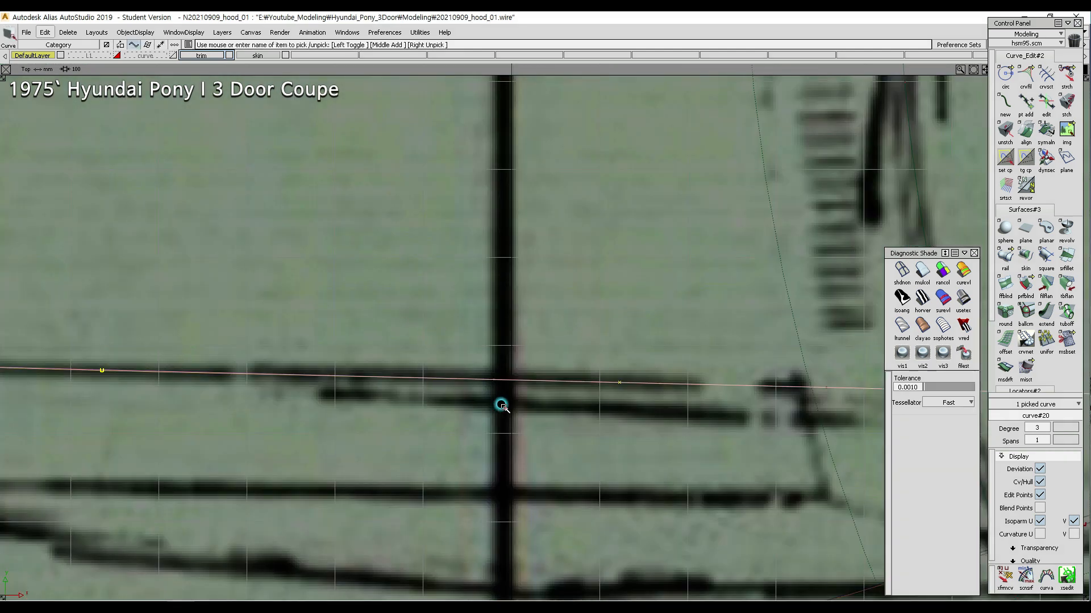
pyautogui.keyDown('ctrl'); pyautogui.keyDown('shift'); pyautogui.moveTo(509, 313); pyautogui.dragTo(503, 206); pyautogui.keyUp('shift'); pyautogui.keyUp('ctrl')
pyautogui.keyDown('ctrl'); pyautogui.keyDown('shift'); pyautogui.moveTo(469, 233); pyautogui.dragTo(492, 247); pyautogui.keyUp('shift'); pyautogui.keyUp('ctrl')
pyautogui.click(540, 380)
pyautogui.press('m')
pyautogui.moveTo(649, 347); pyautogui.dragTo(653, 319, button='right')
pyautogui.keyDown('alt'); pyautogui.keyDown('shift'); pyautogui.moveTo(392, 338); pyautogui.dragTo(759, 338, button='middle'); pyautogui.keyUp('shift'); pyautogui.keyUp('alt')
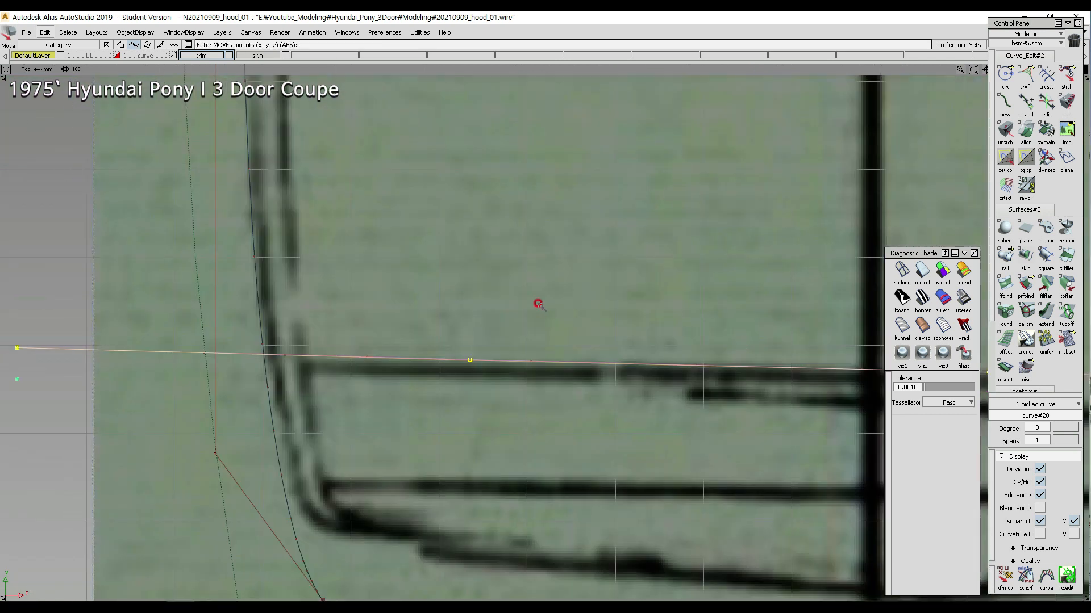
pyautogui.keyDown('alt'); pyautogui.keyDown('shift'); pyautogui.moveTo(601, 306); pyautogui.dragTo(355, 305, button='middle'); pyautogui.keyUp('shift'); pyautogui.keyUp('alt')
pyautogui.keyDown('alt'); pyautogui.keyDown('shift'); pyautogui.moveTo(534, 321); pyautogui.dragTo(491, 311, button='right'); pyautogui.keyUp('shift'); pyautogui.keyUp('alt')
pyautogui.keyDown('ctrl'); pyautogui.keyDown('shift'); pyautogui.moveTo(471, 258); pyautogui.dragTo(471, 283); pyautogui.keyUp('shift'); pyautogui.keyUp('ctrl')
pyautogui.moveTo(471, 283); pyautogui.dragTo(479, 285, button='right')
pyautogui.keyDown('ctrl'); pyautogui.keyDown('shift'); pyautogui.moveTo(489, 282); pyautogui.dragTo(499, 260); pyautogui.keyUp('shift'); pyautogui.keyUp('ctrl')
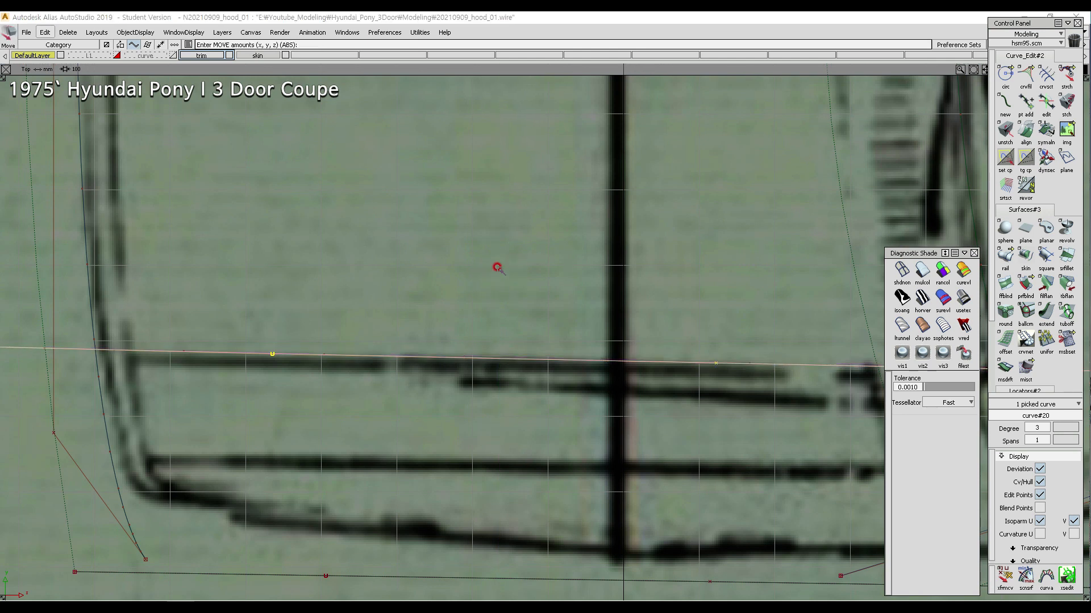
# - Measure the gap between the blueprint crease and the projected crease curve in the front view with a temporary line, and delete it
pyautogui.keyDown('ctrl'); pyautogui.keyDown('shift'); pyautogui.moveTo(613, 293); pyautogui.dragTo(620, 306, button='right'); pyautogui.keyUp('shift'); pyautogui.keyUp('ctrl')
pyautogui.keyDown('ctrl'); pyautogui.keyDown('shift'); pyautogui.moveTo(481, 264); pyautogui.dragTo(506, 279, button='middle'); pyautogui.keyUp('shift'); pyautogui.keyUp('ctrl')
pyautogui.keyDown('ctrl'); pyautogui.keyDown('shift'); pyautogui.moveTo(527, 317); pyautogui.dragTo(556, 309, button='right'); pyautogui.keyUp('shift'); pyautogui.keyUp('ctrl')
pyautogui.click(560, 310)
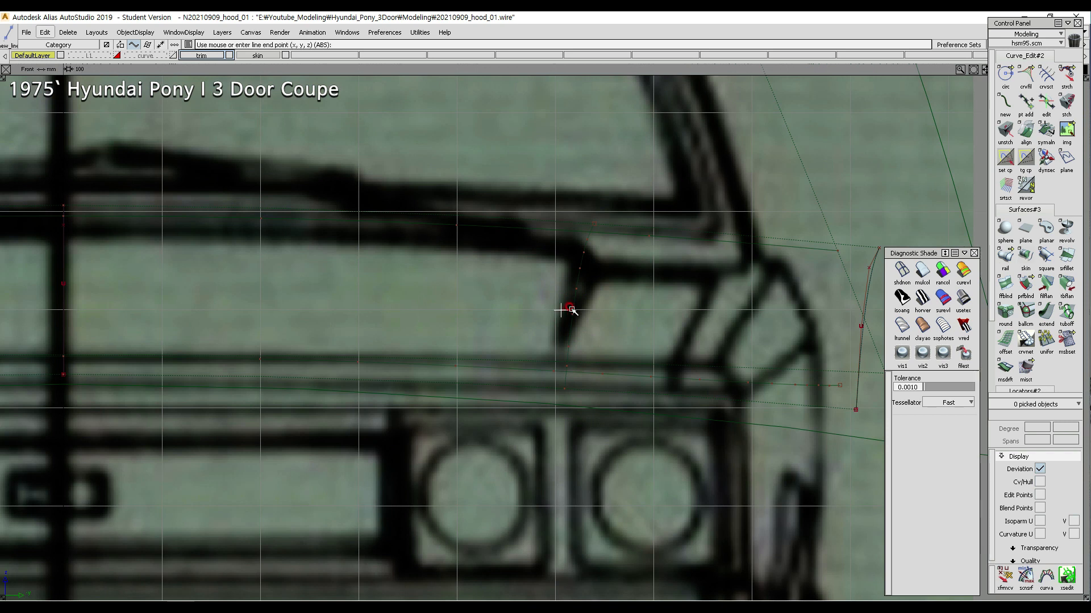
pyautogui.click(572, 312)
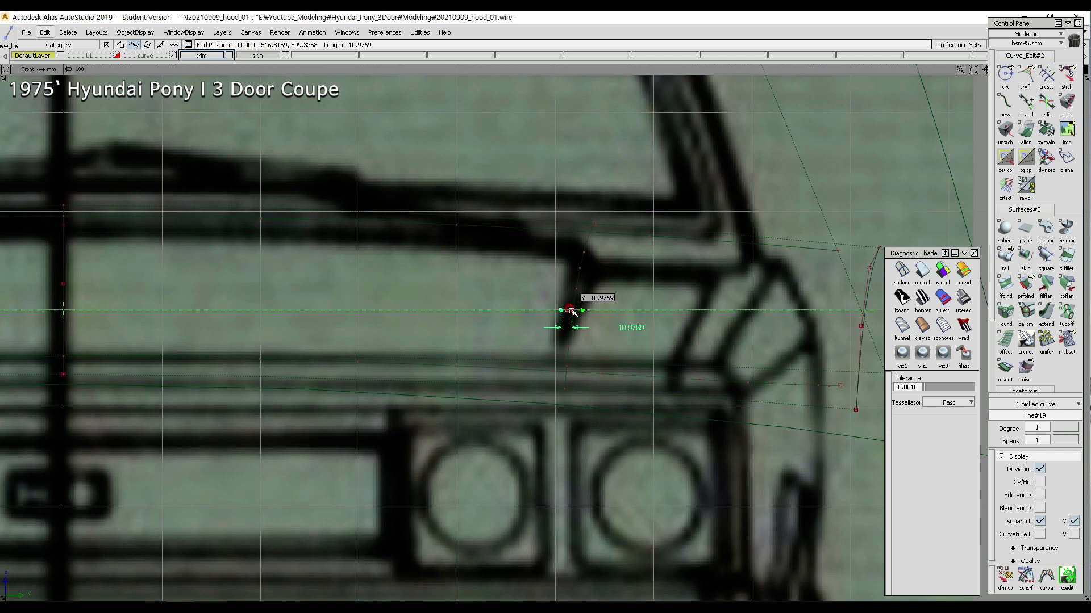
pyautogui.click(572, 312)
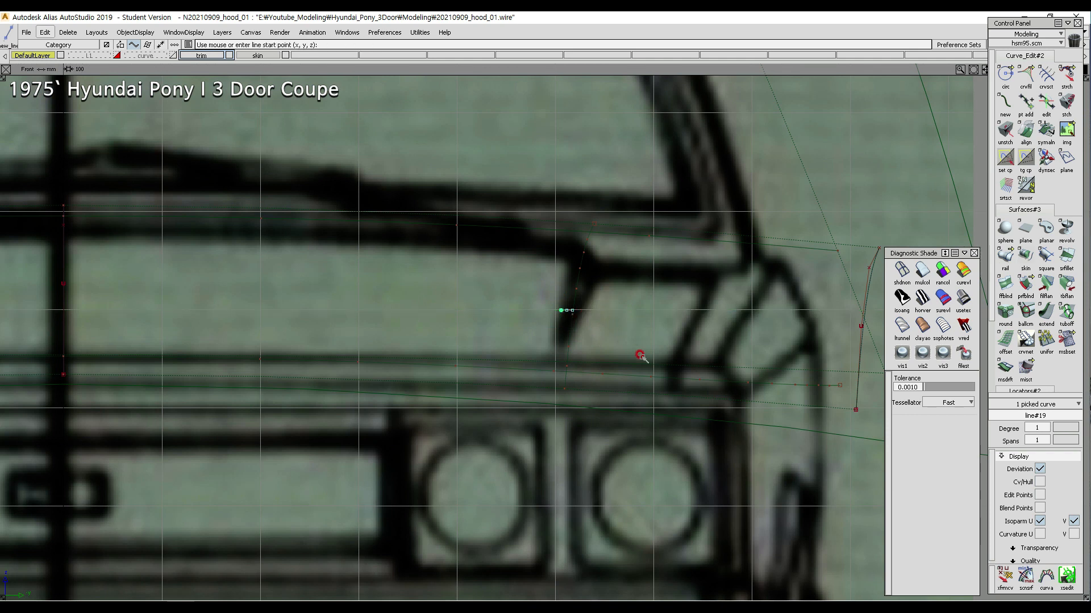
pyautogui.press('Delete')
pyautogui.press('Return')
# - Nudge the crease's source curve a little further inward in the top view
pyautogui.keyDown('ctrl'); pyautogui.keyDown('shift'); pyautogui.moveTo(589, 227); pyautogui.dragTo(587, 276, button='right'); pyautogui.keyUp('shift'); pyautogui.keyUp('ctrl')
pyautogui.keyDown('ctrl'); pyautogui.keyDown('shift'); pyautogui.moveTo(413, 375); pyautogui.dragTo(341, 307); pyautogui.keyUp('shift'); pyautogui.keyUp('ctrl')
pyautogui.moveTo(433, 348); pyautogui.dragTo(455, 401)
pyautogui.keyDown('ctrl'); pyautogui.keyDown('shift'); pyautogui.moveTo(475, 333); pyautogui.dragTo(475, 269); pyautogui.keyUp('shift'); pyautogui.keyUp('ctrl')
pyautogui.moveTo(474, 279); pyautogui.dragTo(475, 274, button='right')
# - Measure the remaining crease gap in the front view with another temporary line and delete that line
pyautogui.keyDown('ctrl'); pyautogui.keyDown('shift'); pyautogui.moveTo(509, 297); pyautogui.dragTo(531, 314, button='right'); pyautogui.keyUp('shift'); pyautogui.keyUp('ctrl')
pyautogui.keyDown('ctrl'); pyautogui.keyDown('shift'); pyautogui.moveTo(568, 286); pyautogui.dragTo(545, 295); pyautogui.keyUp('shift'); pyautogui.keyUp('ctrl')
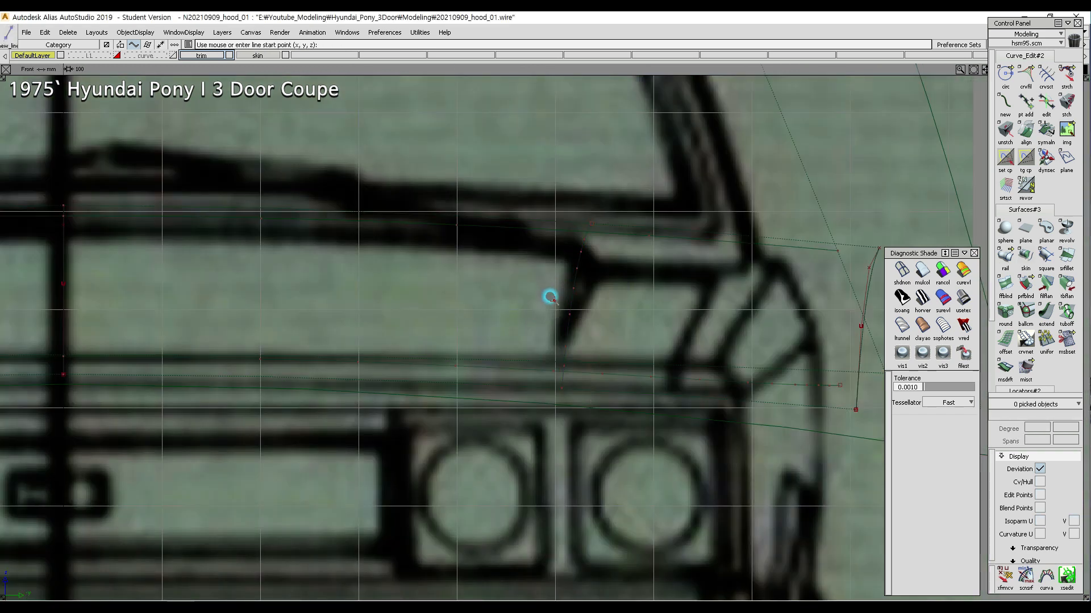
pyautogui.click(567, 299)
pyautogui.click(569, 300)
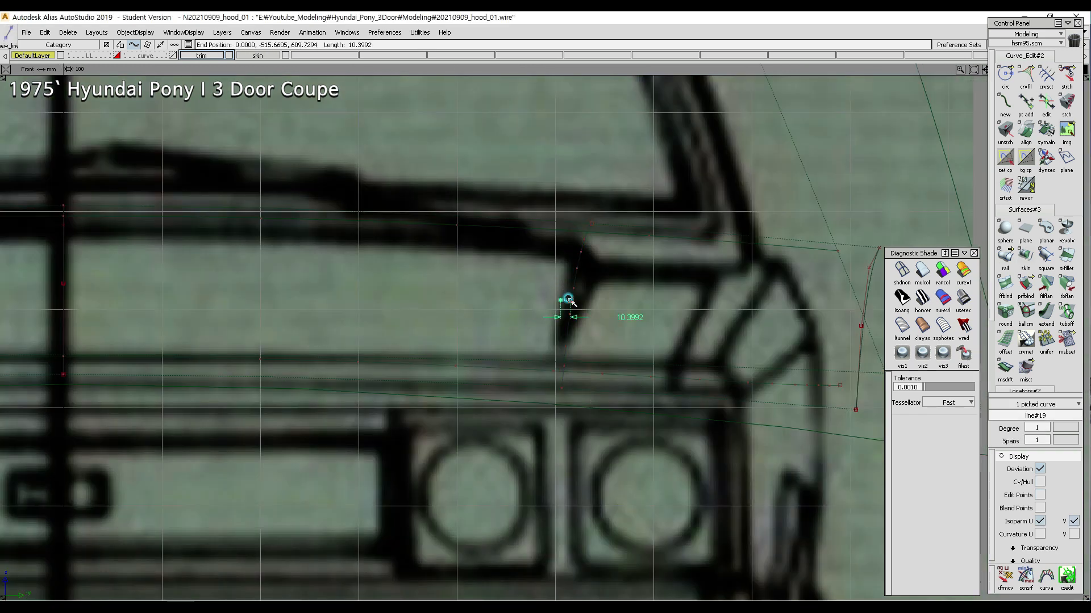
pyautogui.moveTo(570, 301); pyautogui.dragTo(571, 302)
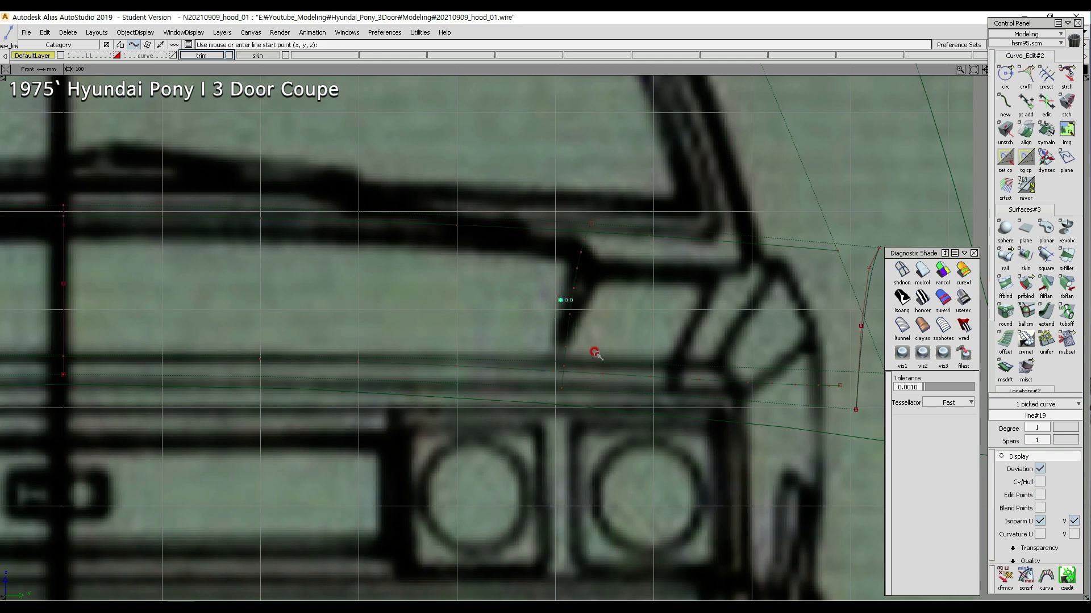
pyautogui.press('Delete')
pyautogui.press('Return')
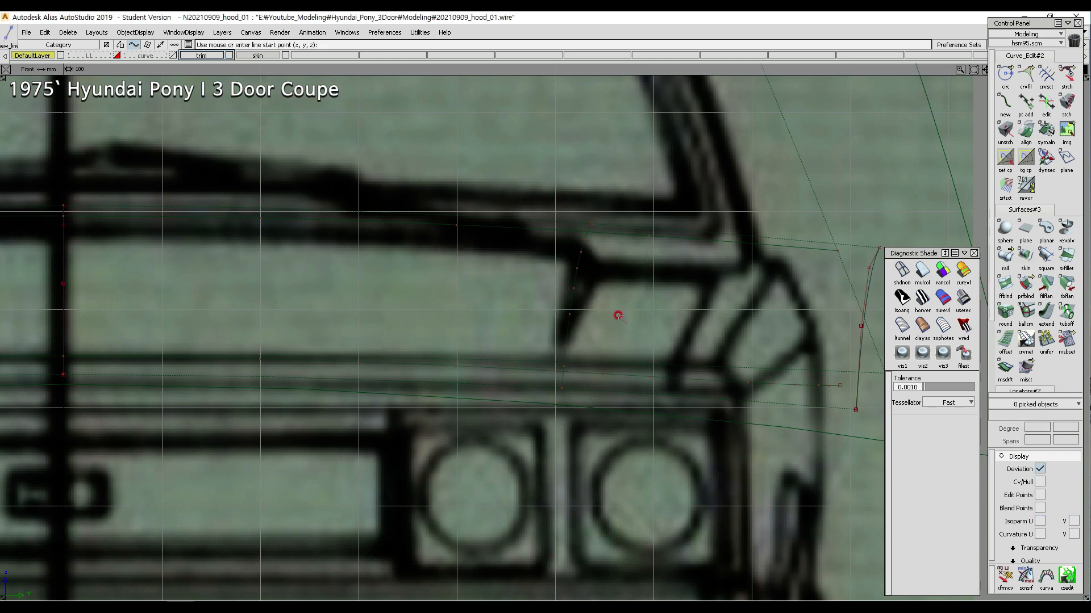
# - Pick the projected front trim curve on the hood surface in the front view for comparison with the blueprint, and clear the selection
pyautogui.keyDown('alt'); pyautogui.keyDown('shift'); pyautogui.moveTo(635, 313); pyautogui.dragTo(618, 338, button='right'); pyautogui.keyUp('shift'); pyautogui.keyUp('alt')
pyautogui.keyDown('alt'); pyautogui.keyDown('shift'); pyautogui.moveTo(482, 324); pyautogui.dragTo(589, 322, button='middle'); pyautogui.keyUp('shift'); pyautogui.keyUp('alt')
pyautogui.keyDown('ctrl'); pyautogui.keyDown('shift'); pyautogui.moveTo(777, 387); pyautogui.dragTo(712, 359); pyautogui.keyUp('shift'); pyautogui.keyUp('ctrl')
pyautogui.click(741, 372)
pyautogui.hotkey('ctrl', 'z')
pyautogui.keyDown('ctrl'); pyautogui.keyDown('shift'); pyautogui.moveTo(779, 390); pyautogui.dragTo(703, 331); pyautogui.keyUp('shift'); pyautogui.keyUp('ctrl')
pyautogui.moveTo(706, 340); pyautogui.dragTo(727, 387)
pyautogui.keyDown('alt'); pyautogui.keyDown('shift'); pyautogui.moveTo(376, 359); pyautogui.dragTo(475, 356, button='middle'); pyautogui.keyUp('shift'); pyautogui.keyUp('alt')
pyautogui.keyDown('alt'); pyautogui.keyDown('shift'); pyautogui.moveTo(703, 341); pyautogui.dragTo(562, 340, button='middle'); pyautogui.keyUp('shift'); pyautogui.keyUp('alt')
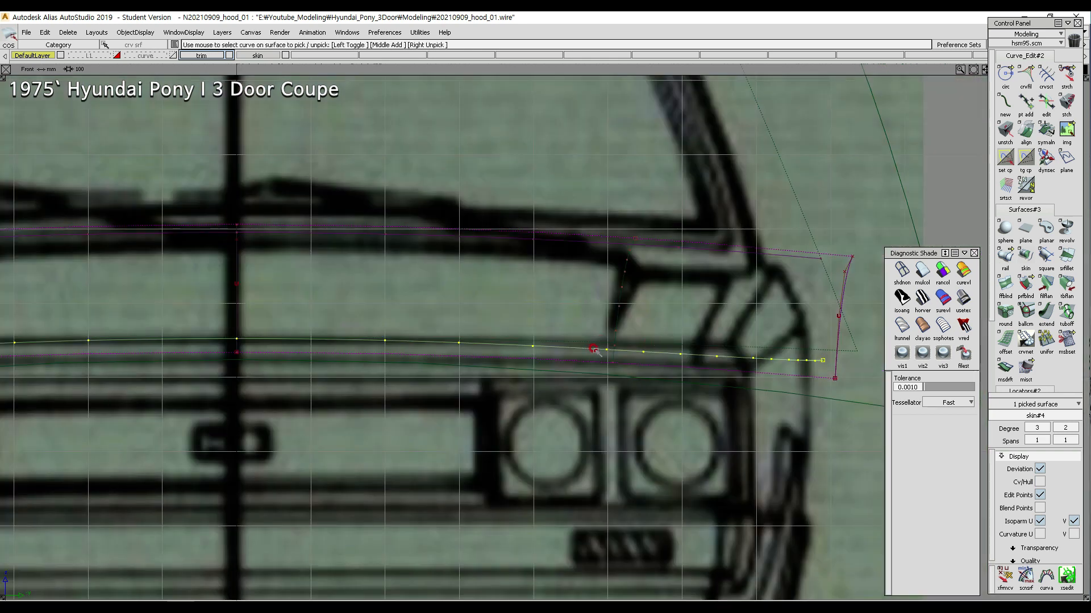
pyautogui.keyDown('ctrl'); pyautogui.keyDown('shift'); pyautogui.moveTo(648, 316); pyautogui.dragTo(680, 254); pyautogui.keyUp('shift'); pyautogui.keyUp('ctrl')
pyautogui.keyDown('alt'); pyautogui.keyDown('shift'); pyautogui.moveTo(716, 286); pyautogui.dragTo(619, 237, button='right'); pyautogui.keyUp('shift'); pyautogui.keyUp('alt')
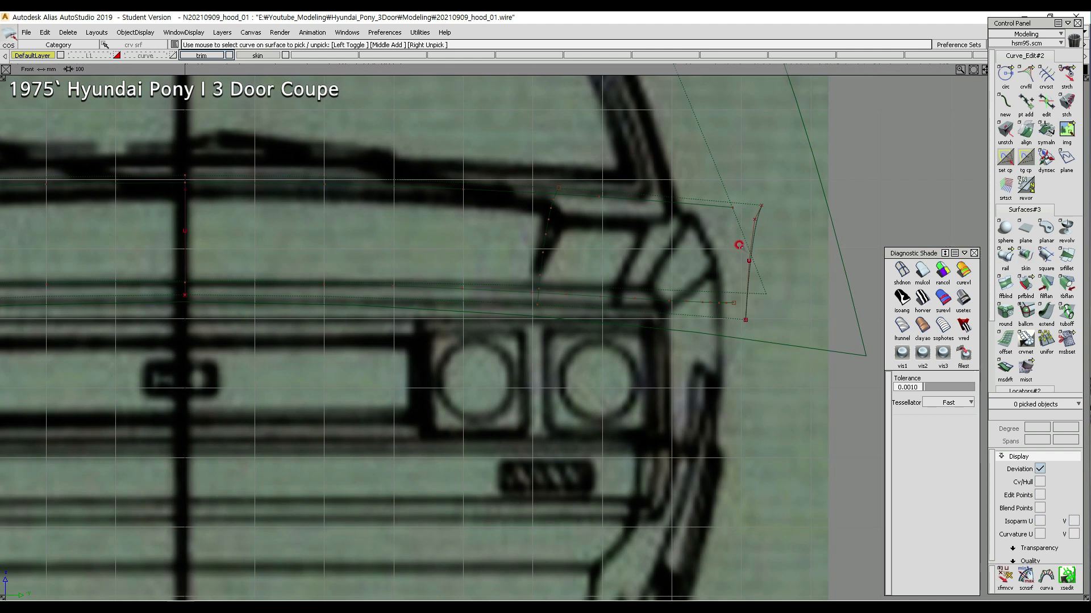
# - Draw a straight line between the rear and front ends of the hood's outer profile curve in the front view
pyautogui.keyDown('ctrl'); pyautogui.keyDown('shift'); pyautogui.moveTo(741, 247); pyautogui.dragTo(770, 206, button='right'); pyautogui.keyUp('shift'); pyautogui.keyUp('ctrl')
pyautogui.click(762, 205)
pyautogui.click(746, 322)
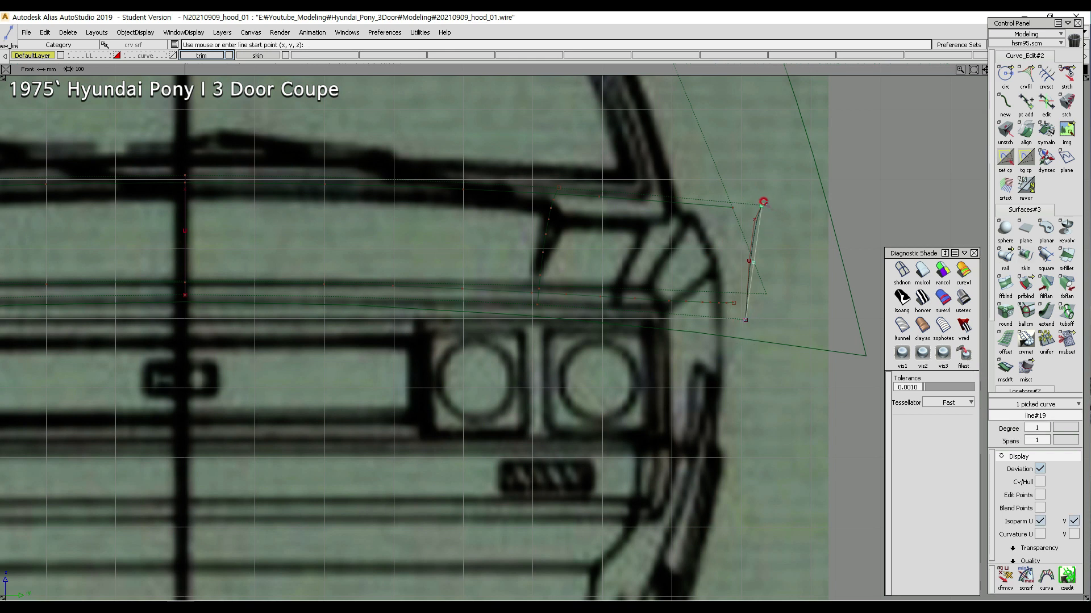
pyautogui.scroll(-5, 744, 315)
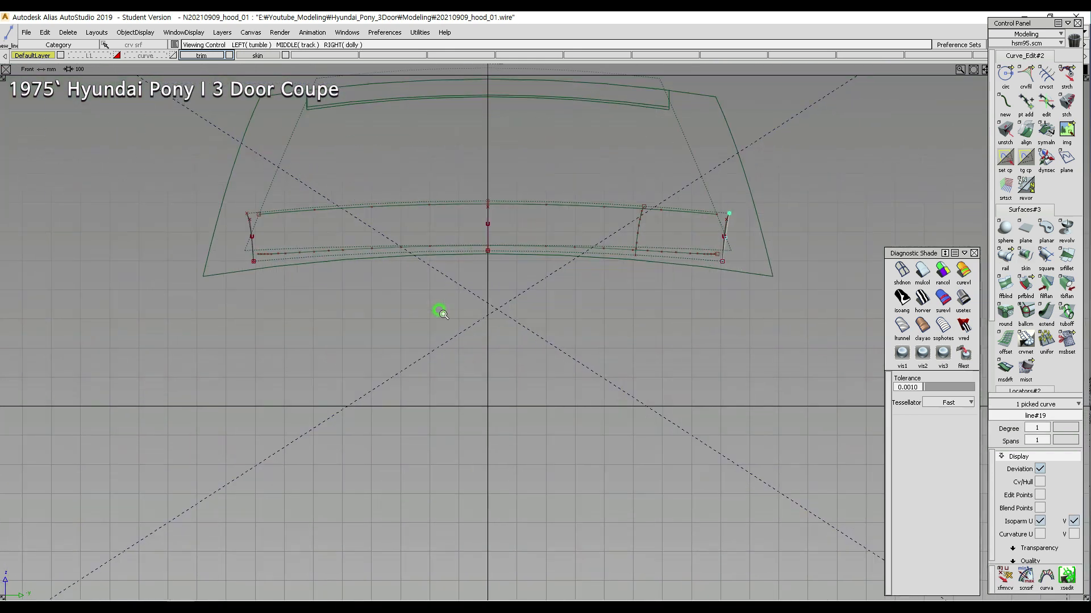
# - Scale the second control points from the front of both outer hood profile curves in width onto the straight reference line
pyautogui.scroll(3, 436, 318)
pyautogui.keyDown('ctrl'); pyautogui.keyDown('shift'); pyautogui.moveTo(230, 259); pyautogui.dragTo(226, 247); pyautogui.keyUp('shift'); pyautogui.keyUp('ctrl')
pyautogui.moveTo(196, 213)
pyautogui.keyDown('ctrl'); pyautogui.keyDown('shift'); pyautogui.mouseDown()
pyautogui.moveTo(175, 208)
pyautogui.moveTo(228, 222)
pyautogui.mouseUp(); pyautogui.keyUp('shift'); pyautogui.keyUp('ctrl')
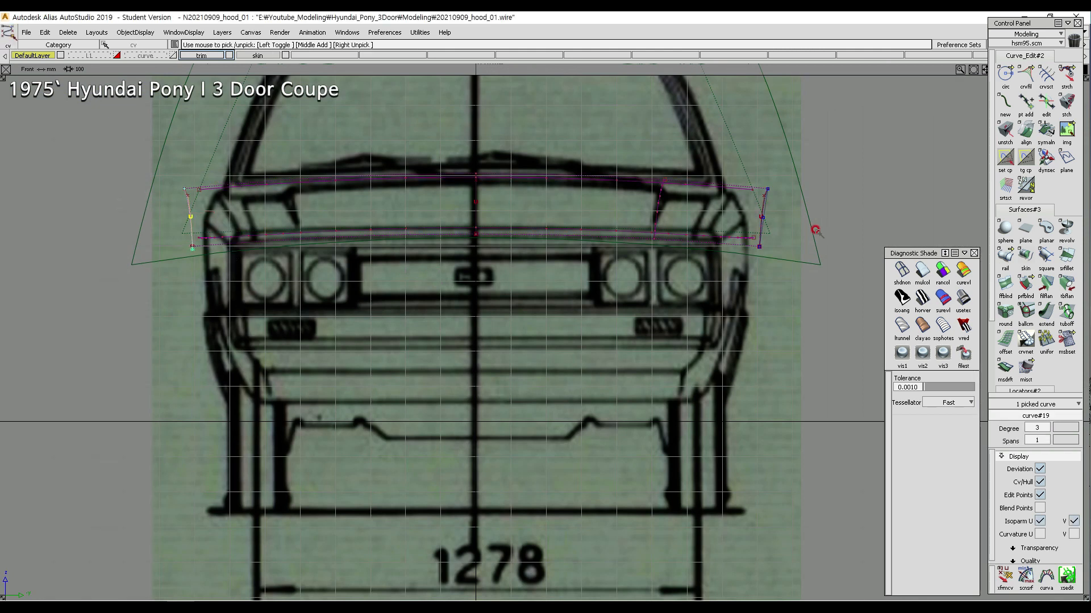
pyautogui.moveTo(749, 209); pyautogui.dragTo(781, 225)
pyautogui.keyDown('alt'); pyautogui.keyDown('shift'); pyautogui.moveTo(806, 255); pyautogui.dragTo(825, 158, button='right'); pyautogui.keyUp('shift'); pyautogui.keyUp('alt')
pyautogui.keyDown('alt'); pyautogui.keyDown('shift'); pyautogui.moveTo(825, 158); pyautogui.dragTo(512, 336, button='middle'); pyautogui.keyUp('shift'); pyautogui.keyUp('alt')
pyautogui.keyDown('alt'); pyautogui.keyDown('shift'); pyautogui.moveTo(512, 336); pyautogui.dragTo(342, 410, button='right'); pyautogui.keyUp('shift'); pyautogui.keyUp('alt')
pyautogui.keyDown('alt'); pyautogui.keyDown('shift'); pyautogui.moveTo(341, 410); pyautogui.dragTo(503, 420, button='middle'); pyautogui.keyUp('shift'); pyautogui.keyUp('alt')
pyautogui.keyDown('ctrl'); pyautogui.keyDown('shift'); pyautogui.moveTo(407, 365); pyautogui.dragTo(438, 383, button='right'); pyautogui.keyUp('shift'); pyautogui.keyUp('ctrl')
pyautogui.keyDown('alt'); pyautogui.keyDown('shift'); pyautogui.moveTo(810, 359); pyautogui.dragTo(585, 390, button='middle'); pyautogui.keyUp('shift'); pyautogui.keyUp('alt')
pyautogui.keyDown('alt'); pyautogui.keyDown('shift'); pyautogui.moveTo(585, 390); pyautogui.dragTo(716, 233, button='right'); pyautogui.keyUp('shift'); pyautogui.keyUp('alt')
pyautogui.keyDown('alt'); pyautogui.keyDown('shift'); pyautogui.moveTo(397, 340); pyautogui.dragTo(540, 263, button='middle'); pyautogui.keyUp('shift'); pyautogui.keyUp('alt')
pyautogui.keyDown('ctrl'); pyautogui.keyDown('shift'); pyautogui.moveTo(540, 264); pyautogui.dragTo(591, 267, button='right'); pyautogui.keyUp('shift'); pyautogui.keyUp('ctrl')
pyautogui.moveTo(565, 265); pyautogui.dragTo(588, 267, button='middle')
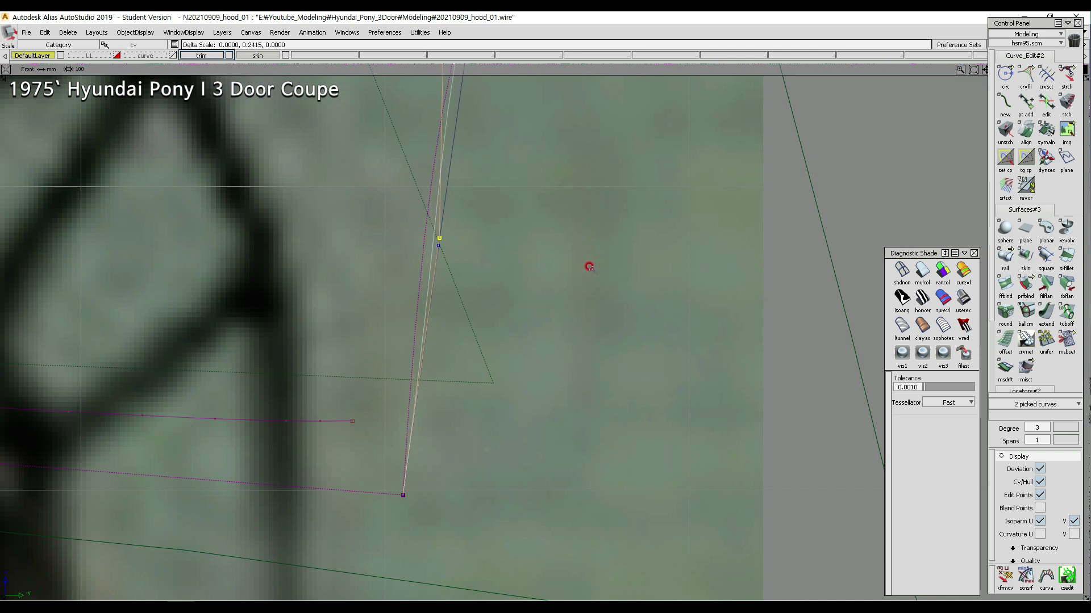
pyautogui.moveTo(590, 267); pyautogui.dragTo(592, 267, button='middle')
# - Pick the control points next to the rear ends of both outer profile curves and scale them in width onto the reference line
pyautogui.keyDown('alt'); pyautogui.keyDown('shift'); pyautogui.moveTo(618, 224); pyautogui.dragTo(409, 407, button='right'); pyautogui.keyUp('shift'); pyautogui.keyUp('alt')
pyautogui.keyDown('alt'); pyautogui.keyDown('shift'); pyautogui.moveTo(409, 407); pyautogui.dragTo(909, 370, button='middle'); pyautogui.keyUp('shift'); pyautogui.keyUp('alt')
pyautogui.keyDown('alt'); pyautogui.keyDown('shift'); pyautogui.moveTo(317, 289); pyautogui.dragTo(367, 285, button='middle'); pyautogui.keyUp('shift'); pyautogui.keyUp('alt')
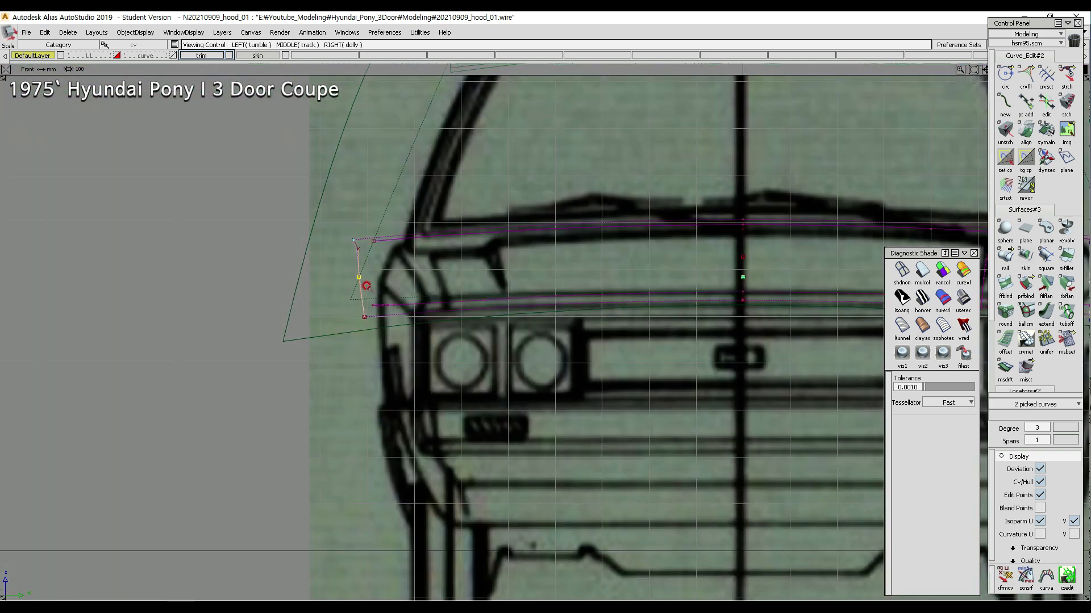
pyautogui.keyDown('ctrl'); pyautogui.keyDown('shift'); pyautogui.moveTo(342, 241); pyautogui.dragTo(350, 247); pyautogui.keyUp('shift'); pyautogui.keyUp('ctrl')
pyautogui.click(355, 245)
pyautogui.click(362, 250)
pyautogui.click(376, 249)
pyautogui.keyDown('alt'); pyautogui.keyDown('shift'); pyautogui.moveTo(966, 267); pyautogui.dragTo(604, 294, button='middle'); pyautogui.keyUp('shift'); pyautogui.keyUp('alt')
pyautogui.keyDown('alt'); pyautogui.keyDown('shift'); pyautogui.moveTo(819, 273); pyautogui.dragTo(615, 266, button='middle'); pyautogui.keyUp('shift'); pyautogui.keyUp('alt')
pyautogui.keyDown('ctrl'); pyautogui.keyDown('shift'); pyautogui.moveTo(531, 242); pyautogui.dragTo(554, 243); pyautogui.keyUp('shift'); pyautogui.keyUp('ctrl')
pyautogui.click(555, 254)
pyautogui.keyDown('ctrl'); pyautogui.keyDown('shift'); pyautogui.moveTo(618, 277); pyautogui.dragTo(639, 303, button='right'); pyautogui.keyUp('shift'); pyautogui.keyUp('ctrl')
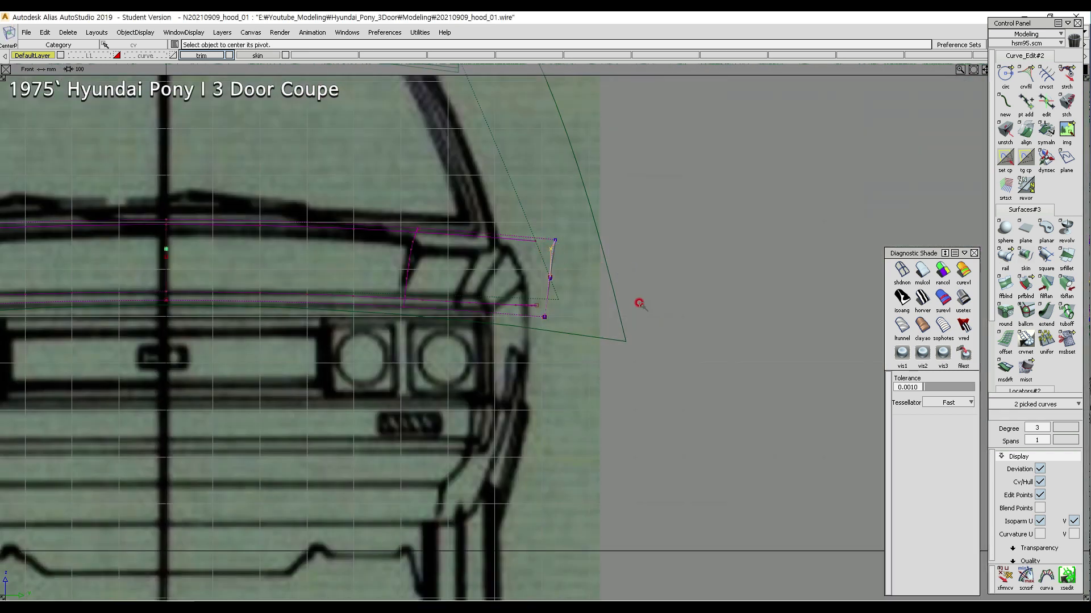
pyautogui.keyDown('alt'); pyautogui.keyDown('shift'); pyautogui.moveTo(520, 288); pyautogui.dragTo(759, 243, button='right'); pyautogui.keyUp('shift'); pyautogui.keyUp('alt')
pyautogui.keyDown('alt'); pyautogui.keyDown('shift'); pyautogui.moveTo(581, 165); pyautogui.dragTo(556, 463, button='middle'); pyautogui.keyUp('shift'); pyautogui.keyUp('alt')
pyautogui.keyDown('alt'); pyautogui.keyDown('shift'); pyautogui.moveTo(543, 349); pyautogui.dragTo(598, 335, button='right'); pyautogui.keyUp('shift'); pyautogui.keyUp('alt')
pyautogui.keyDown('ctrl'); pyautogui.keyDown('shift'); pyautogui.moveTo(603, 308); pyautogui.dragTo(607, 306, button='right'); pyautogui.keyUp('shift'); pyautogui.keyUp('ctrl')
pyautogui.moveTo(608, 307); pyautogui.dragTo(629, 306, button='middle')
# - Pick the right-hand outer profile curve in the front view and snap its pivot to its rear end
pyautogui.keyDown('alt'); pyautogui.keyDown('shift'); pyautogui.moveTo(596, 251); pyautogui.dragTo(416, 454, button='right'); pyautogui.keyUp('shift'); pyautogui.keyUp('alt')
pyautogui.keyDown('alt'); pyautogui.keyDown('shift'); pyautogui.moveTo(415, 454); pyautogui.dragTo(514, 406, button='middle'); pyautogui.keyUp('shift'); pyautogui.keyUp('alt')
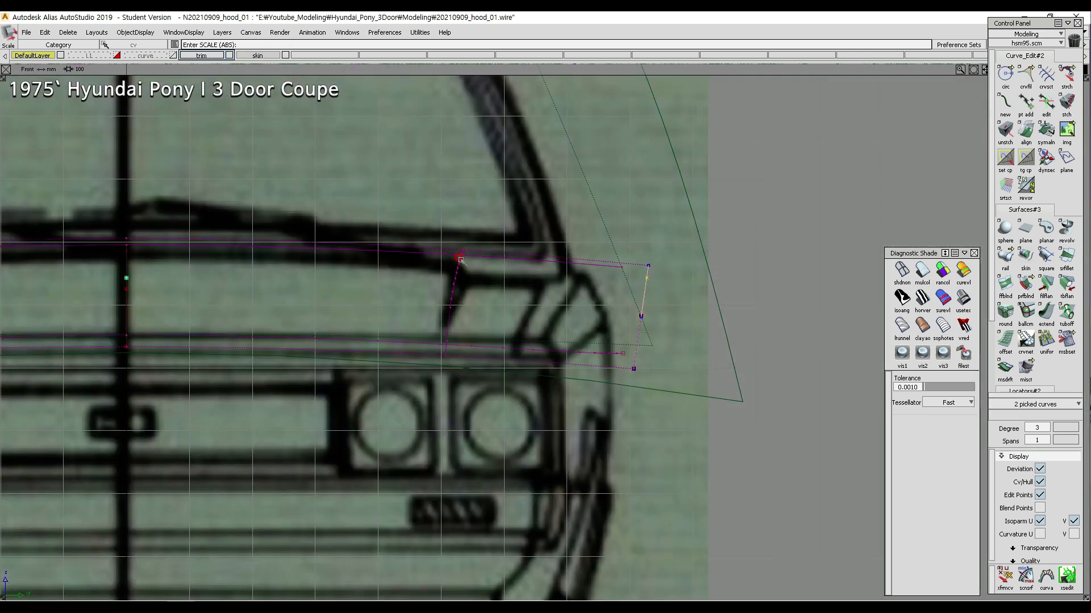
pyautogui.keyDown('ctrl'); pyautogui.keyDown('shift'); pyautogui.moveTo(568, 504); pyautogui.dragTo(504, 355); pyautogui.keyUp('shift'); pyautogui.keyUp('ctrl')
pyautogui.keyDown('alt'); pyautogui.keyDown('shift'); pyautogui.moveTo(438, 363); pyautogui.dragTo(488, 356, button='middle'); pyautogui.keyUp('shift'); pyautogui.keyUp('alt')
pyautogui.keyDown('alt'); pyautogui.keyDown('shift'); pyautogui.moveTo(503, 347); pyautogui.dragTo(469, 385, button='right'); pyautogui.keyUp('shift'); pyautogui.keyUp('alt')
pyautogui.keyDown('ctrl'); pyautogui.keyDown('shift'); pyautogui.moveTo(693, 434); pyautogui.dragTo(659, 311); pyautogui.keyUp('shift'); pyautogui.keyUp('ctrl')
pyautogui.click(659, 308)
pyautogui.moveTo(400, 341)
pyautogui.keyDown('alt'); pyautogui.keyDown('shift'); pyautogui.mouseDown(button='middle')
pyautogui.moveTo(684, 311)
pyautogui.moveTo(415, 332)
pyautogui.mouseUp(button='middle'); pyautogui.keyUp('shift'); pyautogui.keyUp('alt')
pyautogui.keyDown('ctrl'); pyautogui.keyDown('shift'); pyautogui.moveTo(468, 342); pyautogui.dragTo(593, 264, button='middle'); pyautogui.keyUp('shift'); pyautogui.keyUp('ctrl')
pyautogui.keyDown('ctrl'); pyautogui.click(621, 275); pyautogui.keyUp('ctrl')
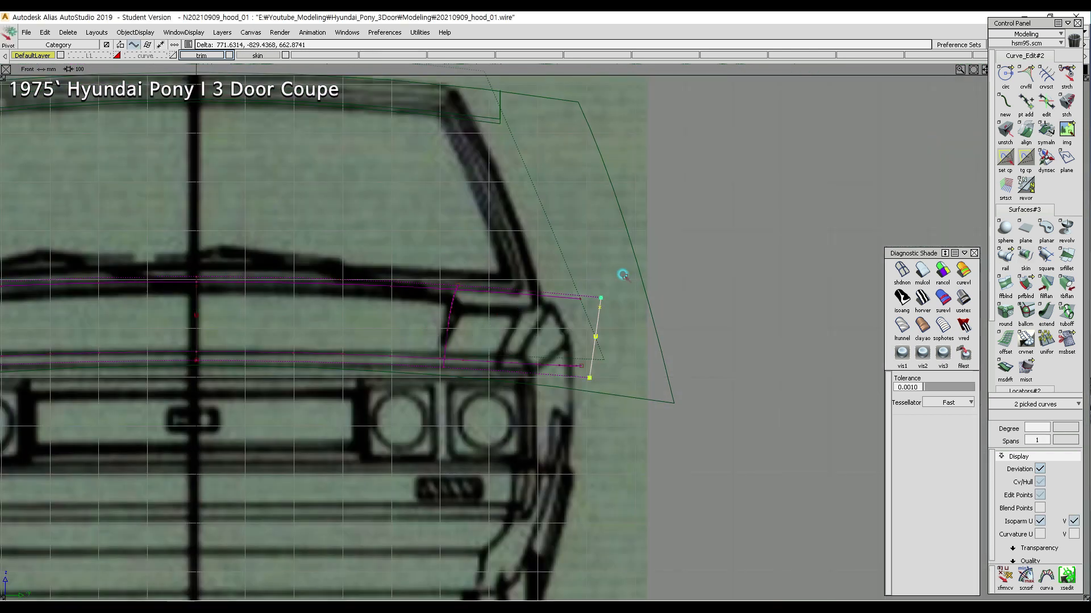
# - Set the opposite outer profile curve's pivot at its rear end and pick the outer curves on both sides
pyautogui.keyDown('alt'); pyautogui.keyDown('shift'); pyautogui.moveTo(148, 366); pyautogui.dragTo(595, 356, button='middle'); pyautogui.keyUp('shift'); pyautogui.keyUp('alt')
pyautogui.click(239, 309)
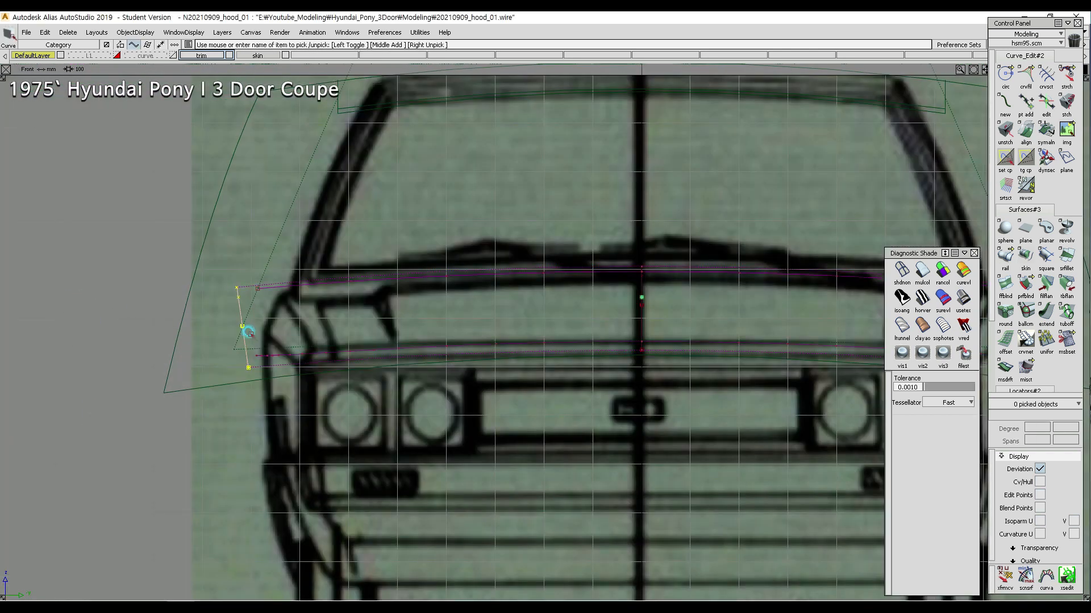
pyautogui.keyDown('alt'); pyautogui.keyDown('shift'); pyautogui.moveTo(544, 363); pyautogui.dragTo(268, 377, button='middle'); pyautogui.keyUp('shift'); pyautogui.keyUp('alt')
pyautogui.keyDown('ctrl'); pyautogui.keyDown('shift'); pyautogui.moveTo(606, 290); pyautogui.dragTo(671, 347); pyautogui.keyUp('shift'); pyautogui.keyUp('ctrl')
pyautogui.moveTo(750, 347); pyautogui.dragTo(798, 335)
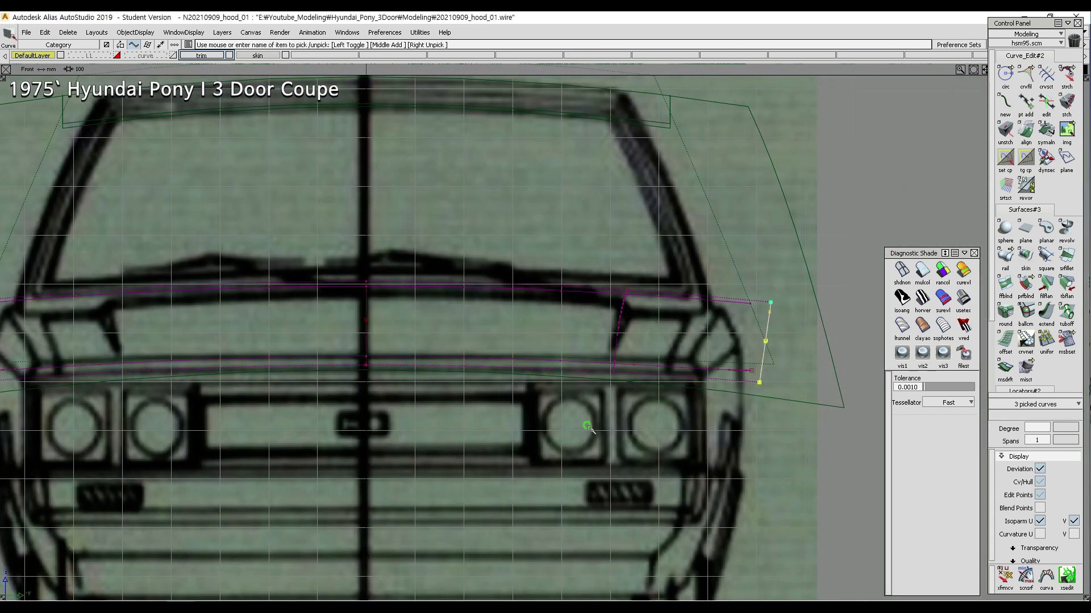
# - Show the four-view layout, move the diagnostic shading window clear of the views and bring up the full-size front view
pyautogui.press('F6')
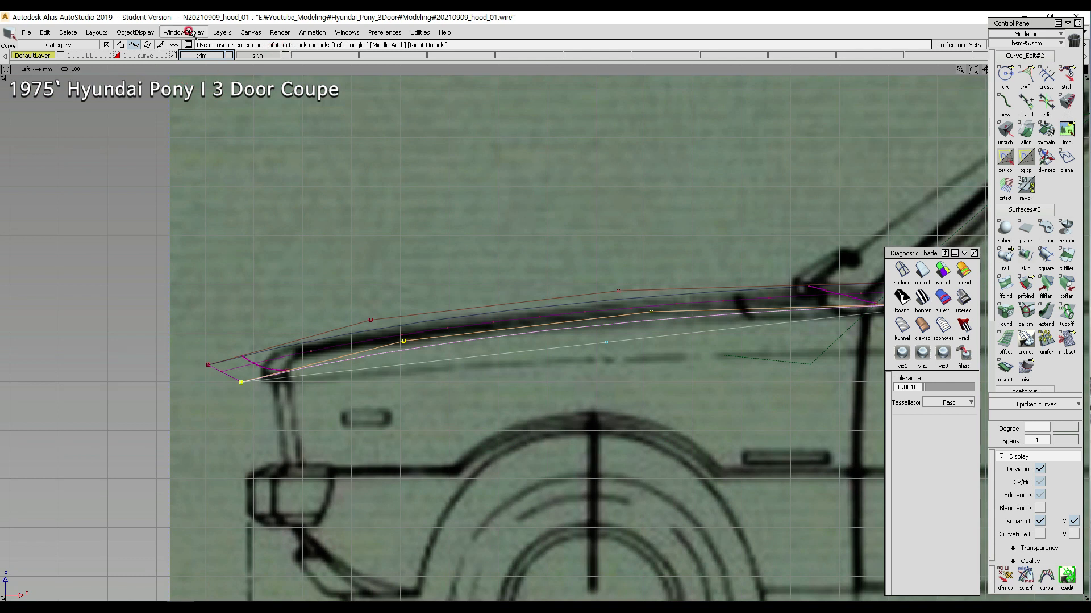
pyautogui.click(97, 32)
pyautogui.moveTo(116, 47)
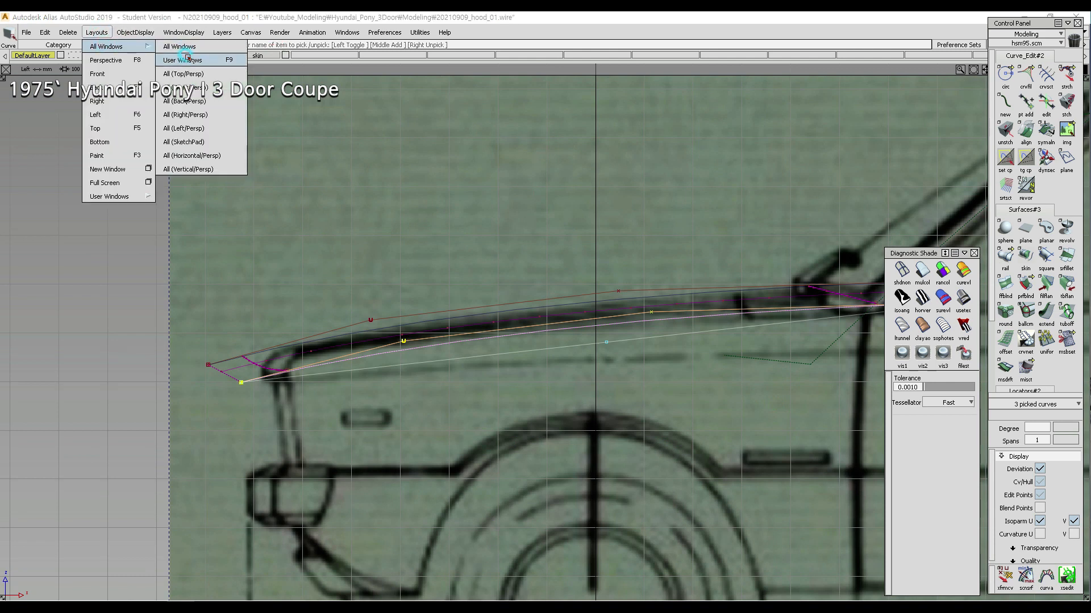
pyautogui.click(187, 58)
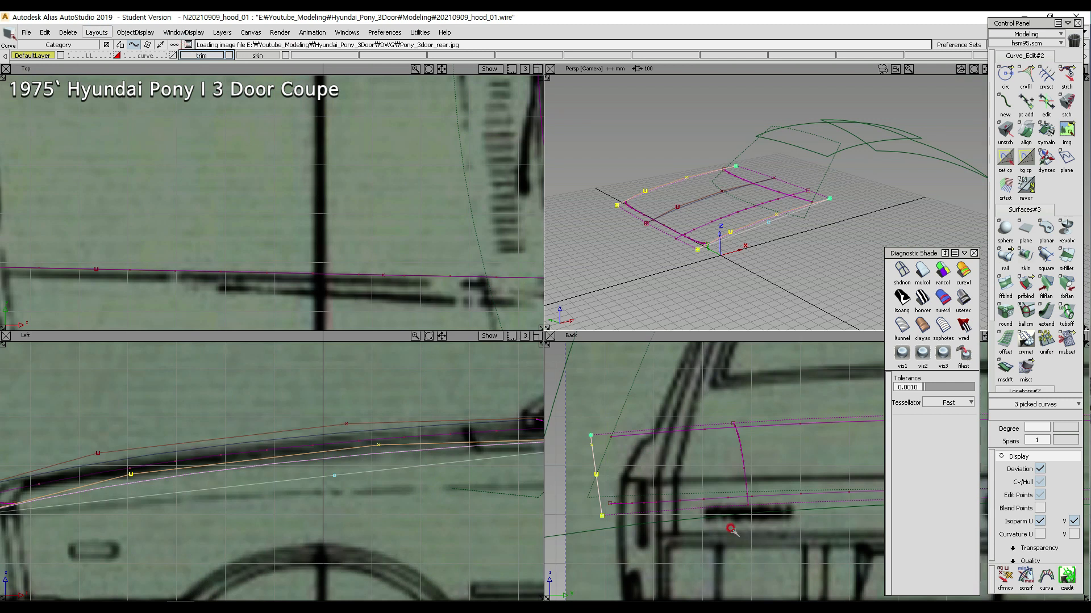
pyautogui.keyDown('alt'); pyautogui.keyDown('shift'); pyautogui.moveTo(753, 513); pyautogui.dragTo(692, 492, button='middle'); pyautogui.keyUp('shift'); pyautogui.keyUp('alt')
pyautogui.keyDown('alt'); pyautogui.keyDown('shift'); pyautogui.moveTo(692, 492); pyautogui.dragTo(667, 526, button='right'); pyautogui.keyUp('shift'); pyautogui.keyUp('alt')
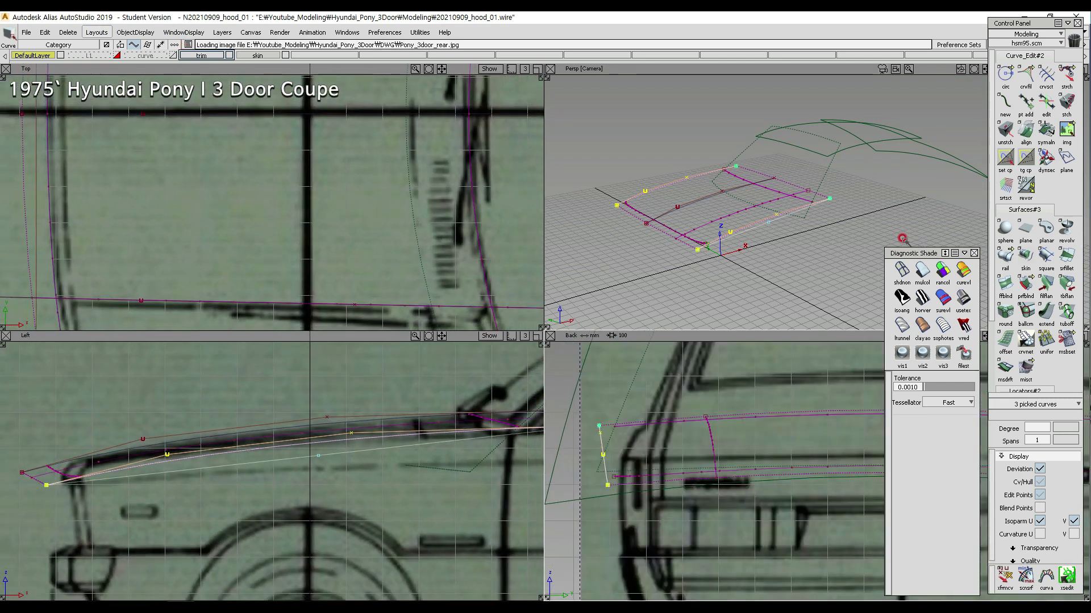
pyautogui.moveTo(911, 250); pyautogui.dragTo(1006, 242)
pyautogui.keyDown('alt'); pyautogui.keyDown('shift'); pyautogui.moveTo(697, 406); pyautogui.dragTo(559, 392, button='middle'); pyautogui.keyUp('shift'); pyautogui.keyUp('alt')
pyautogui.keyDown('alt'); pyautogui.keyDown('shift'); pyautogui.moveTo(747, 412); pyautogui.dragTo(775, 442, button='middle'); pyautogui.keyUp('shift'); pyautogui.keyUp('alt')
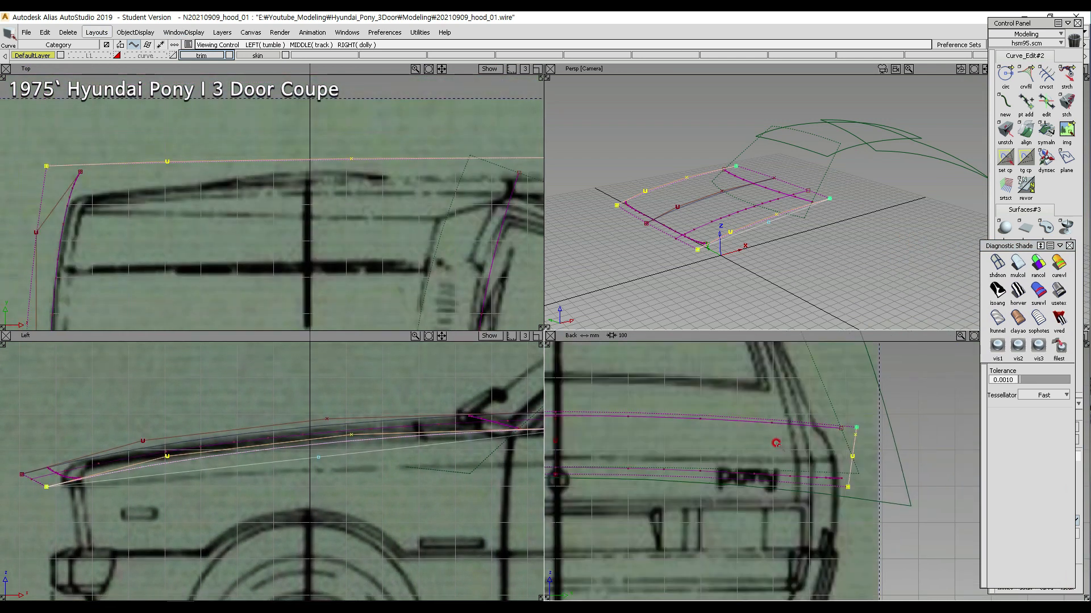
pyautogui.moveTo(708, 335); pyautogui.dragTo(795, 579)
pyautogui.keyDown('alt'); pyautogui.keyDown('shift'); pyautogui.moveTo(803, 411); pyautogui.dragTo(822, 465, button='middle'); pyautogui.keyUp('shift'); pyautogui.keyUp('alt')
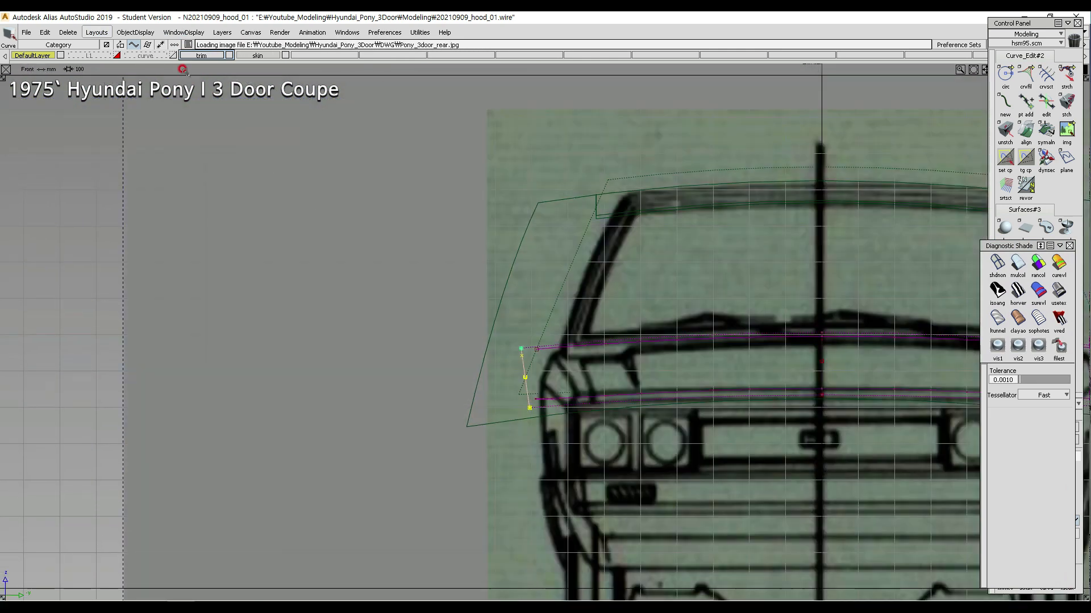
# - Display all view windows, move the back view aside and return to the full-size front view
pyautogui.click(96, 33)
pyautogui.moveTo(98, 48)
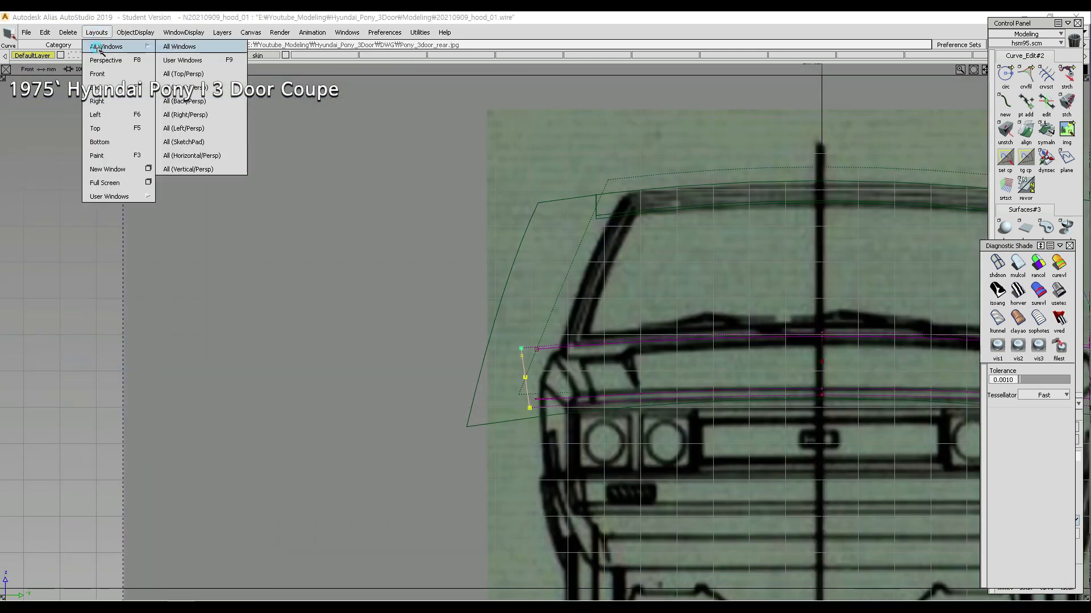
pyautogui.click(201, 48)
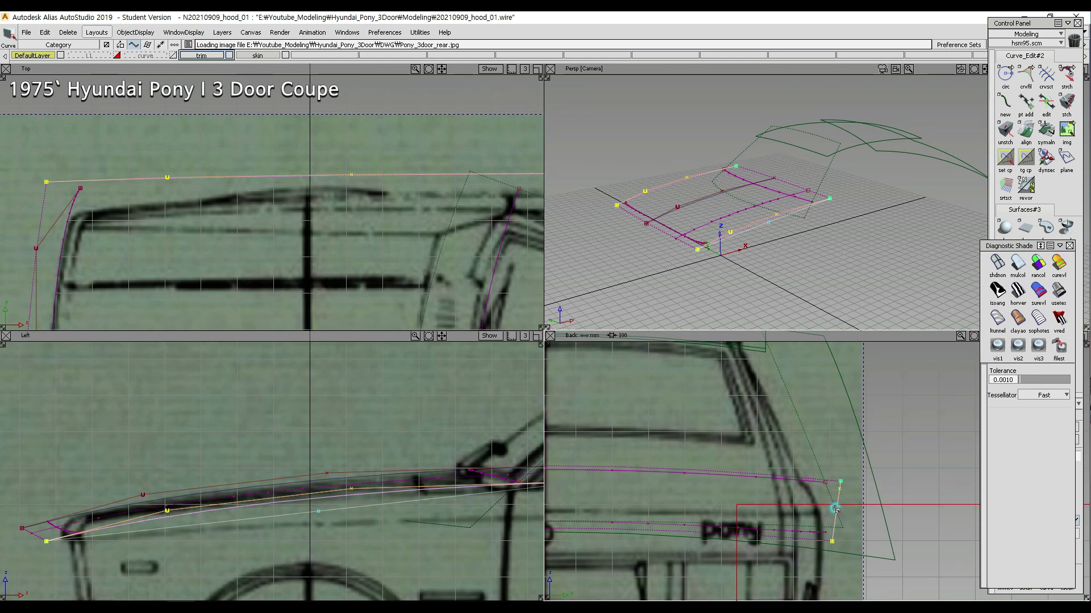
pyautogui.click(820, 534)
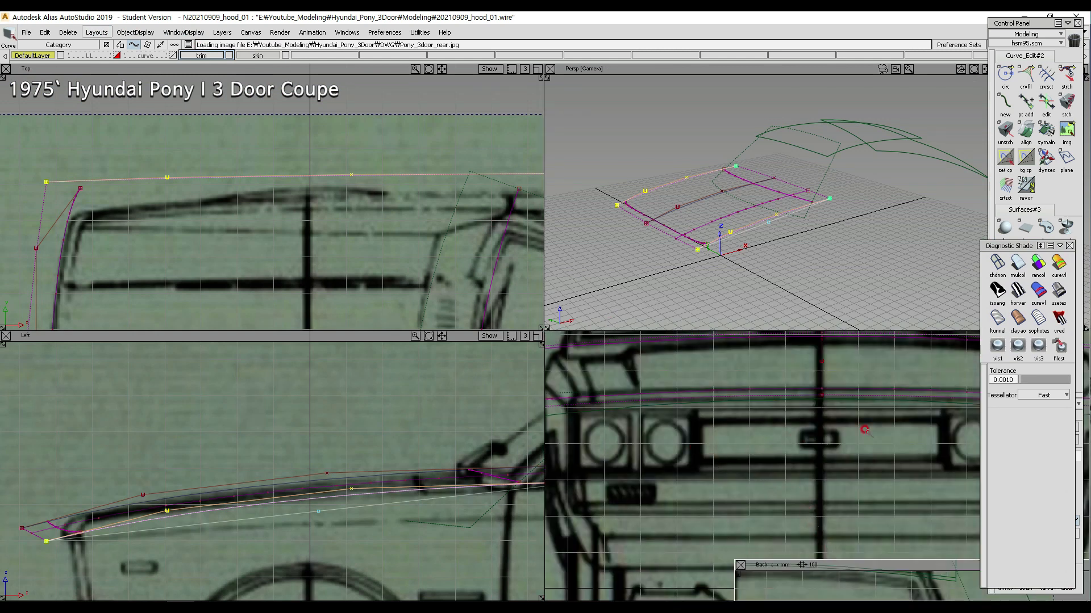
pyautogui.press('F7')
pyautogui.keyDown('alt'); pyautogui.keyDown('shift'); pyautogui.moveTo(893, 419); pyautogui.dragTo(692, 430, button='middle'); pyautogui.keyUp('shift'); pyautogui.keyUp('alt')
pyautogui.keyDown('alt'); pyautogui.keyDown('shift'); pyautogui.moveTo(808, 435); pyautogui.dragTo(802, 375, button='middle'); pyautogui.keyUp('shift'); pyautogui.keyUp('alt')
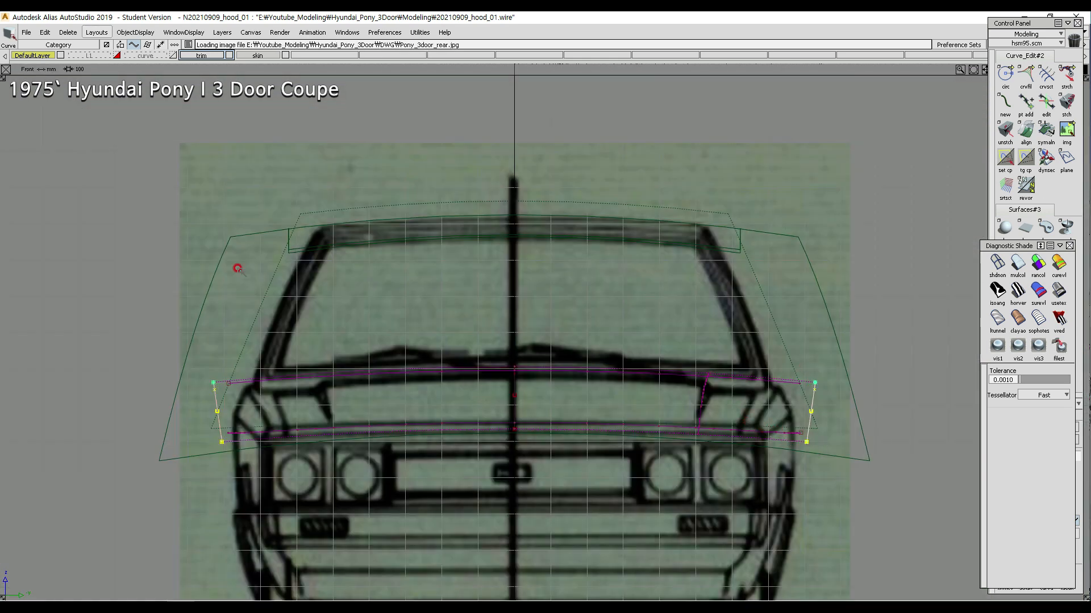
# - Scale both outer profile curves in height about their rear ends to raise their front ends slightly
pyautogui.keyDown('alt'); pyautogui.keyDown('shift'); pyautogui.moveTo(762, 564); pyautogui.dragTo(633, 462, button='middle'); pyautogui.keyUp('shift'); pyautogui.keyUp('alt')
pyautogui.keyDown('alt'); pyautogui.keyDown('shift'); pyautogui.moveTo(633, 462); pyautogui.dragTo(590, 430, button='right'); pyautogui.keyUp('shift'); pyautogui.keyUp('alt')
pyautogui.keyDown('alt'); pyautogui.keyDown('shift'); pyautogui.moveTo(590, 430); pyautogui.dragTo(671, 434, button='middle'); pyautogui.keyUp('shift'); pyautogui.keyUp('alt')
pyautogui.keyDown('ctrl'); pyautogui.keyDown('shift'); pyautogui.moveTo(604, 390); pyautogui.dragTo(631, 385, button='right'); pyautogui.keyUp('shift'); pyautogui.keyUp('ctrl')
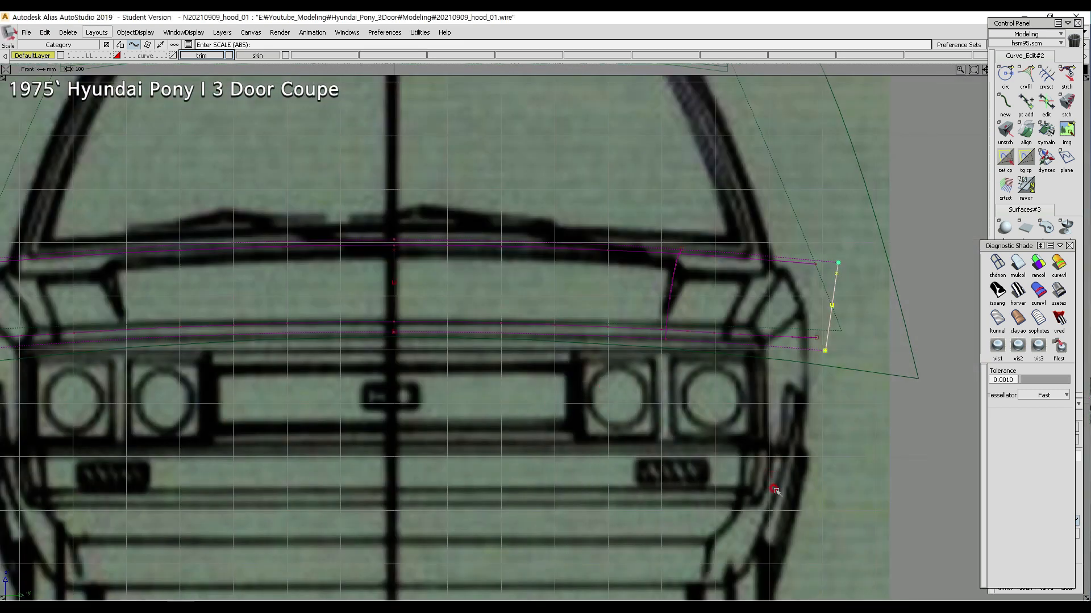
pyautogui.moveTo(777, 491); pyautogui.dragTo(761, 453, button='middle')
pyautogui.keyDown('ctrl'); pyautogui.keyDown('shift'); pyautogui.moveTo(687, 444); pyautogui.dragTo(732, 443, button='right'); pyautogui.keyUp('shift'); pyautogui.keyUp('ctrl')
pyautogui.moveTo(736, 462)
pyautogui.mouseDown(button='middle')
pyautogui.moveTo(733, 415)
pyautogui.moveTo(730, 484)
pyautogui.moveTo(736, 465)
pyautogui.mouseUp(button='middle')
# - Pick the projected front trim curve and the rear curve on the hood surface for comparison with the front blueprint
pyautogui.keyDown('ctrl'); pyautogui.keyDown('shift'); pyautogui.moveTo(794, 384); pyautogui.dragTo(710, 345); pyautogui.keyUp('shift'); pyautogui.keyUp('ctrl')
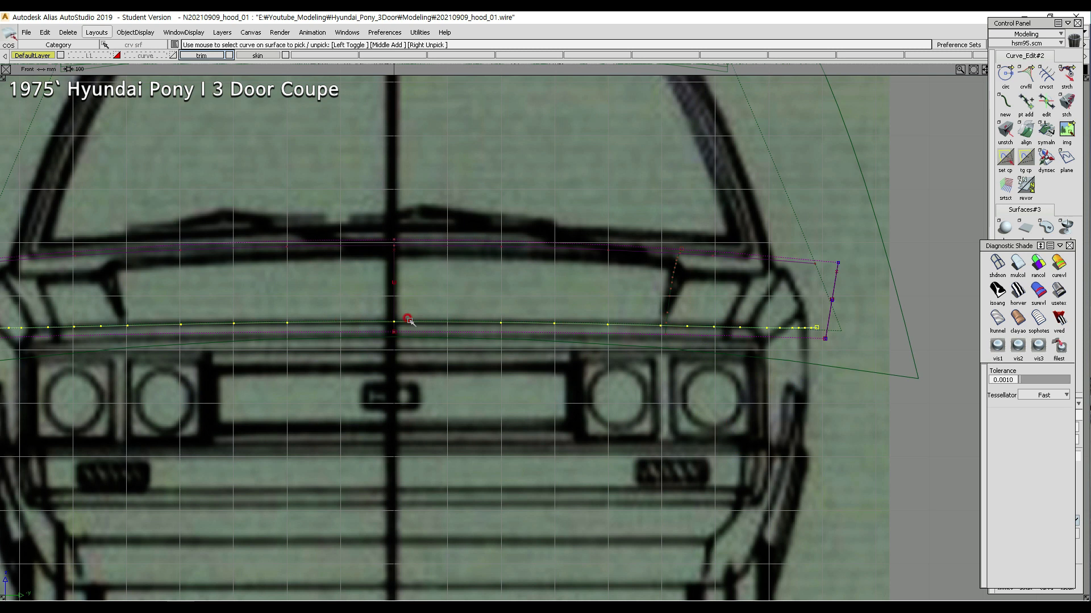
pyautogui.keyDown('ctrl'); pyautogui.keyDown('shift'); pyautogui.moveTo(728, 345); pyautogui.dragTo(719, 216); pyautogui.keyUp('shift'); pyautogui.keyUp('ctrl')
pyautogui.keyDown('ctrl'); pyautogui.keyDown('shift'); pyautogui.moveTo(731, 274); pyautogui.dragTo(663, 223); pyautogui.keyUp('shift'); pyautogui.keyUp('ctrl')
pyautogui.click(727, 276)
pyautogui.keyDown('alt'); pyautogui.keyDown('shift'); pyautogui.moveTo(182, 273); pyautogui.dragTo(325, 267, button='middle'); pyautogui.keyUp('shift'); pyautogui.keyUp('alt')
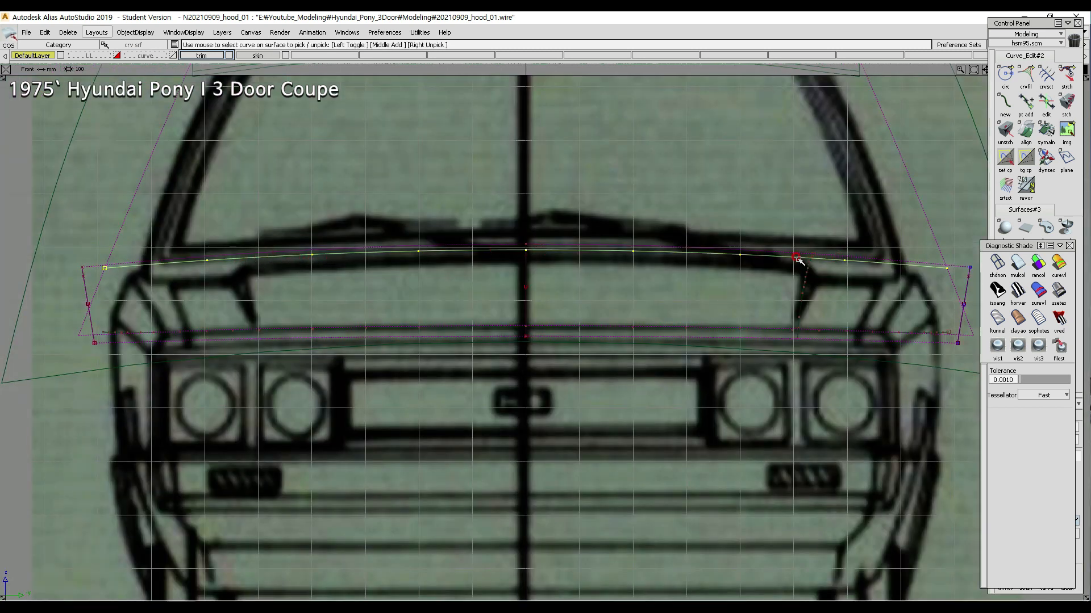
pyautogui.keyDown('alt'); pyautogui.keyDown('shift'); pyautogui.moveTo(800, 259); pyautogui.dragTo(698, 259, button='middle'); pyautogui.keyUp('shift'); pyautogui.keyUp('alt')
# - Move the pivots of both outer profile curves to their front ends in the front view
pyautogui.keyDown('ctrl'); pyautogui.keyDown('shift'); pyautogui.moveTo(791, 318); pyautogui.dragTo(793, 244); pyautogui.keyUp('shift'); pyautogui.keyUp('ctrl')
pyautogui.keyDown('ctrl'); pyautogui.keyDown('shift'); pyautogui.moveTo(824, 287); pyautogui.dragTo(864, 290); pyautogui.keyUp('shift'); pyautogui.keyUp('ctrl')
pyautogui.click(844, 291)
pyautogui.keyDown('ctrl'); pyautogui.keyDown('shift'); pyautogui.moveTo(824, 361); pyautogui.dragTo(858, 339, button='middle'); pyautogui.keyUp('shift'); pyautogui.keyUp('ctrl')
pyautogui.keyDown('ctrl'); pyautogui.click(828, 343); pyautogui.keyUp('ctrl')
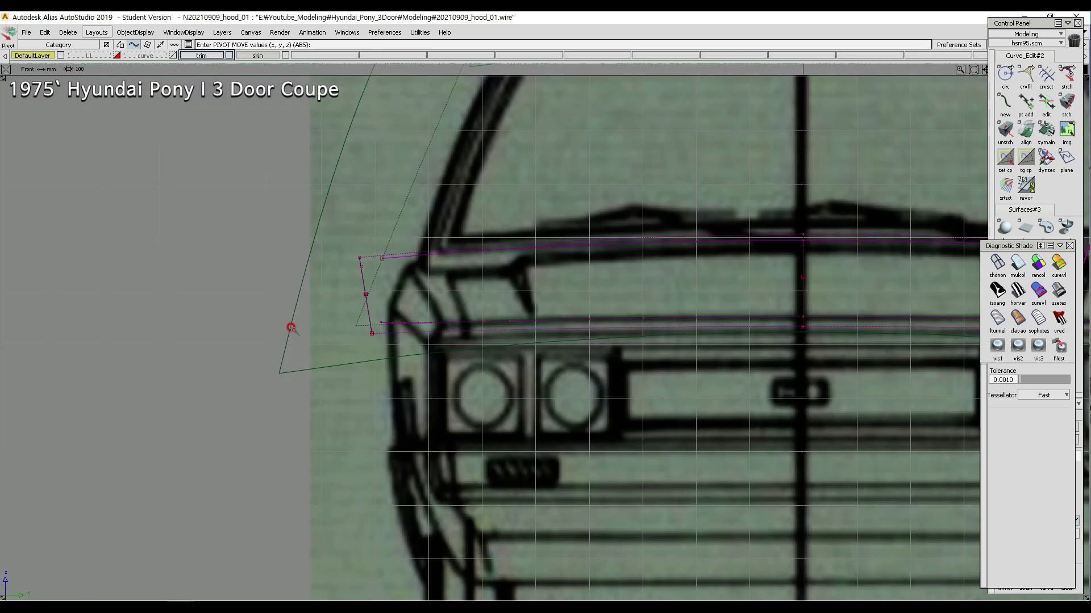
pyautogui.keyDown('ctrl'); pyautogui.keyDown('shift'); pyautogui.moveTo(331, 262); pyautogui.dragTo(381, 304, button='middle'); pyautogui.keyUp('shift'); pyautogui.keyUp('ctrl')
pyautogui.click(384, 324)
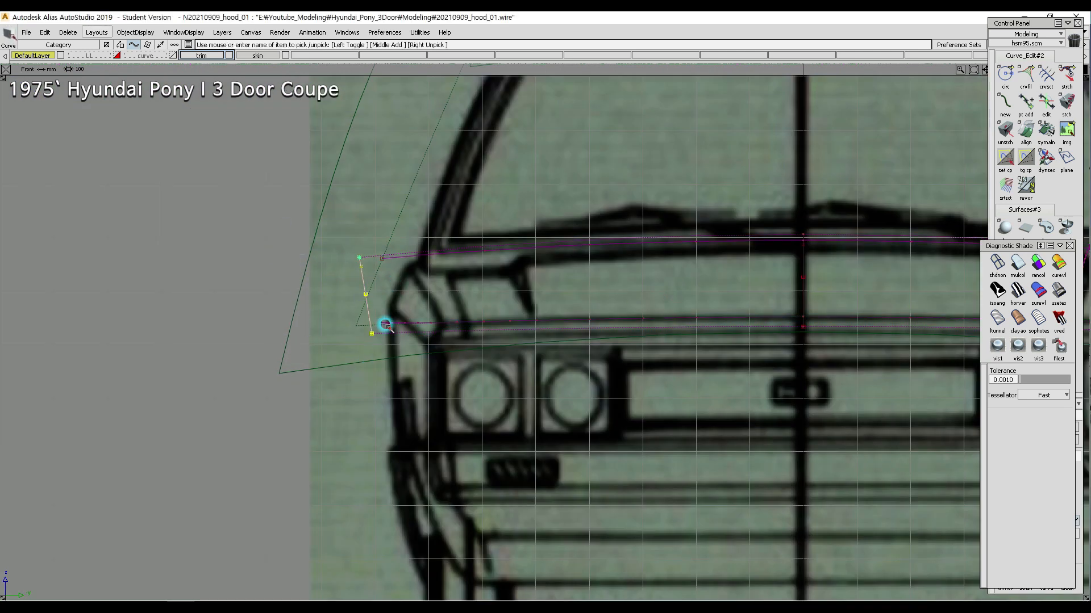
pyautogui.keyDown('ctrl'); pyautogui.keyDown('shift'); pyautogui.moveTo(368, 345); pyautogui.dragTo(375, 322); pyautogui.keyUp('shift'); pyautogui.keyUp('ctrl')
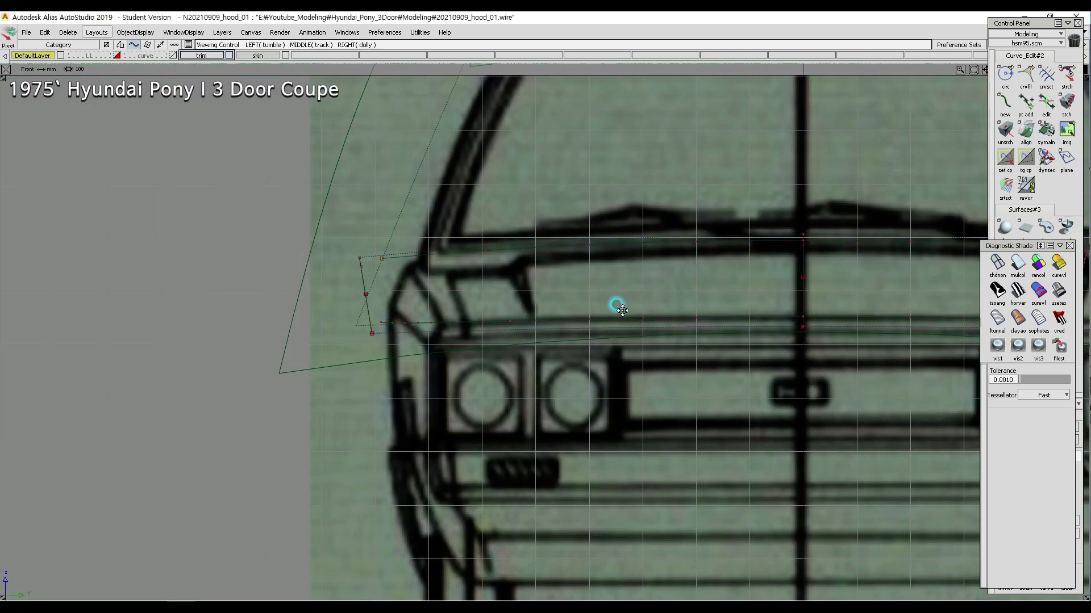
# - Rotate both outer profile curves about their front ends to lower their rear ends slightly
pyautogui.keyDown('alt'); pyautogui.keyDown('shift'); pyautogui.moveTo(615, 307); pyautogui.dragTo(592, 339, button='right'); pyautogui.keyUp('shift'); pyautogui.keyUp('alt')
pyautogui.keyDown('alt'); pyautogui.keyDown('shift'); pyautogui.moveTo(592, 339); pyautogui.dragTo(370, 352, button='middle'); pyautogui.keyUp('shift'); pyautogui.keyUp('alt')
pyautogui.keyDown('ctrl'); pyautogui.keyDown('shift'); pyautogui.moveTo(111, 274); pyautogui.dragTo(209, 312); pyautogui.keyUp('shift'); pyautogui.keyUp('ctrl')
pyautogui.keyDown('alt'); pyautogui.keyDown('shift'); pyautogui.moveTo(868, 296); pyautogui.dragTo(784, 316, button='right'); pyautogui.keyUp('shift'); pyautogui.keyUp('alt')
pyautogui.keyDown('alt'); pyautogui.keyDown('shift'); pyautogui.moveTo(784, 316); pyautogui.dragTo(587, 360, button='middle'); pyautogui.keyUp('shift'); pyautogui.keyUp('alt')
pyautogui.keyDown('ctrl'); pyautogui.keyDown('shift'); pyautogui.moveTo(641, 322); pyautogui.dragTo(634, 350, button='middle'); pyautogui.keyUp('shift'); pyautogui.keyUp('ctrl')
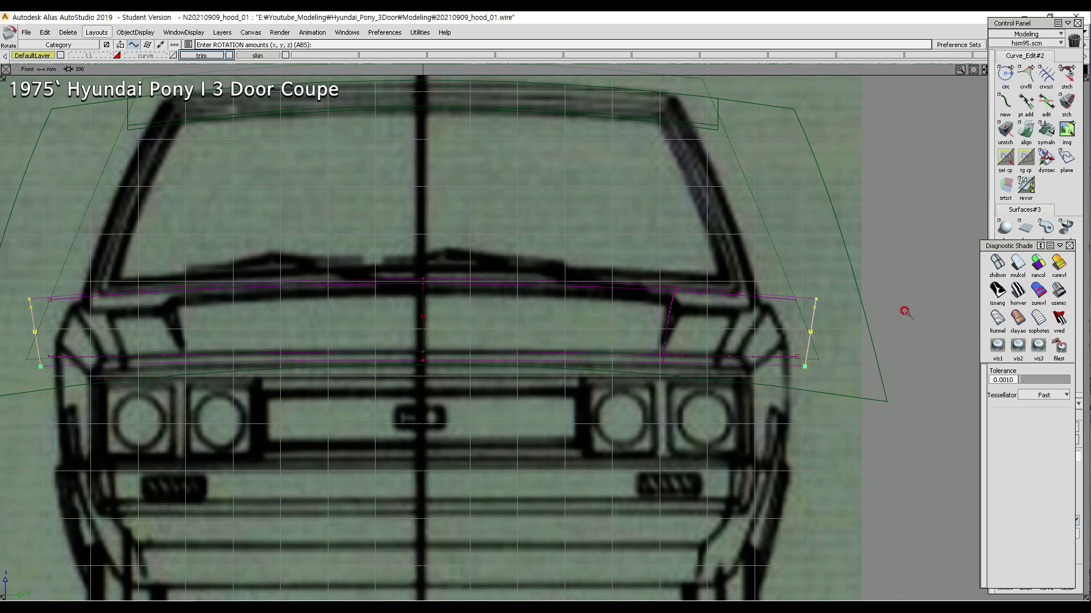
pyautogui.hotkey('ctrl', 'z')
pyautogui.hotkey('ctrl', 'z')
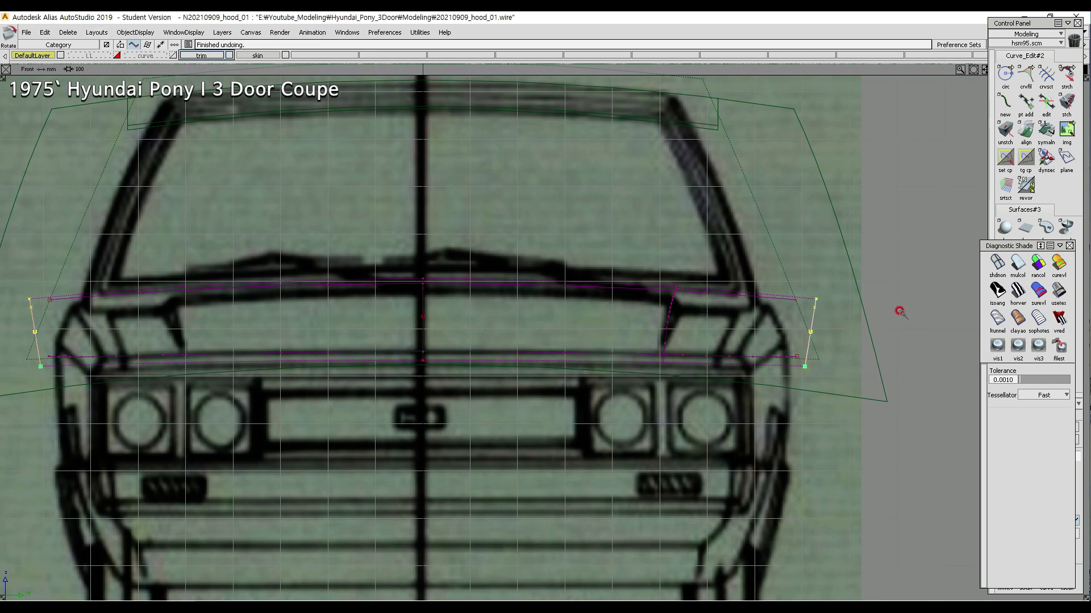
pyautogui.moveTo(899, 310); pyautogui.dragTo(898, 308, button='middle')
# - Pick the hood's rear curve on surface in the front view and compare it with the blueprint's windshield base
pyautogui.keyDown('ctrl'); pyautogui.keyDown('shift'); pyautogui.moveTo(677, 317); pyautogui.dragTo(673, 262); pyautogui.keyUp('shift'); pyautogui.keyUp('ctrl')
pyautogui.keyDown('ctrl'); pyautogui.keyDown('shift'); pyautogui.moveTo(678, 318); pyautogui.dragTo(619, 278); pyautogui.keyUp('shift'); pyautogui.keyUp('ctrl')
pyautogui.moveTo(619, 278); pyautogui.dragTo(598, 334)
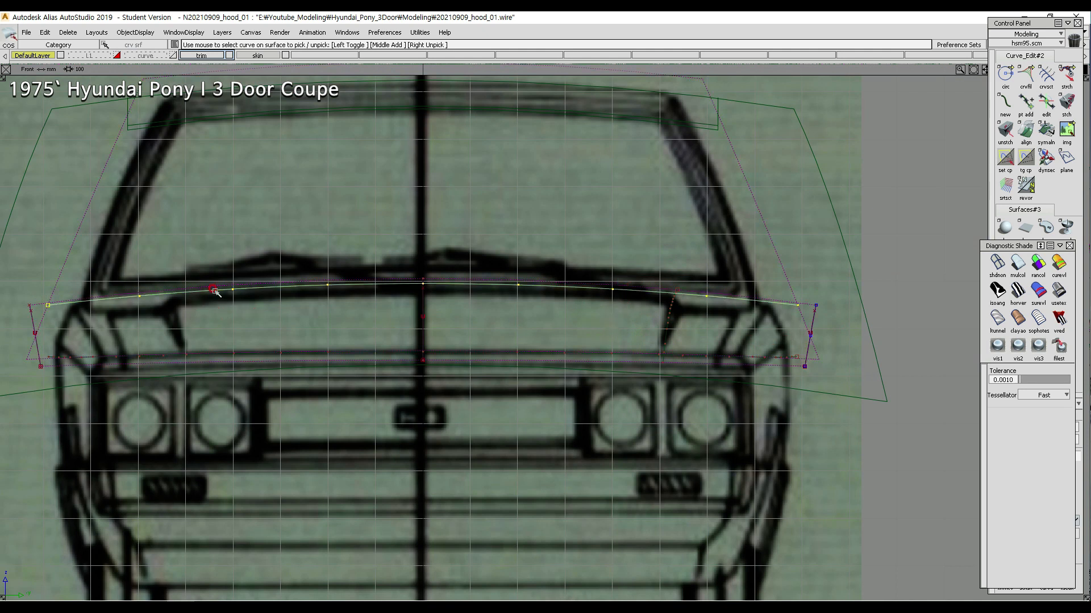
pyautogui.click(657, 300)
# - Measure the gap between the projected crease and the blueprint crease with a temporary line and delete the line
pyautogui.scroll(5, 670, 307)
pyautogui.moveTo(623, 311)
pyautogui.mouseDown()
pyautogui.moveTo(657, 323)
pyautogui.moveTo(640, 343)
pyautogui.moveTo(639, 318)
pyautogui.moveTo(621, 321)
pyautogui.mouseUp()
pyautogui.click(629, 326)
pyautogui.click(636, 328)
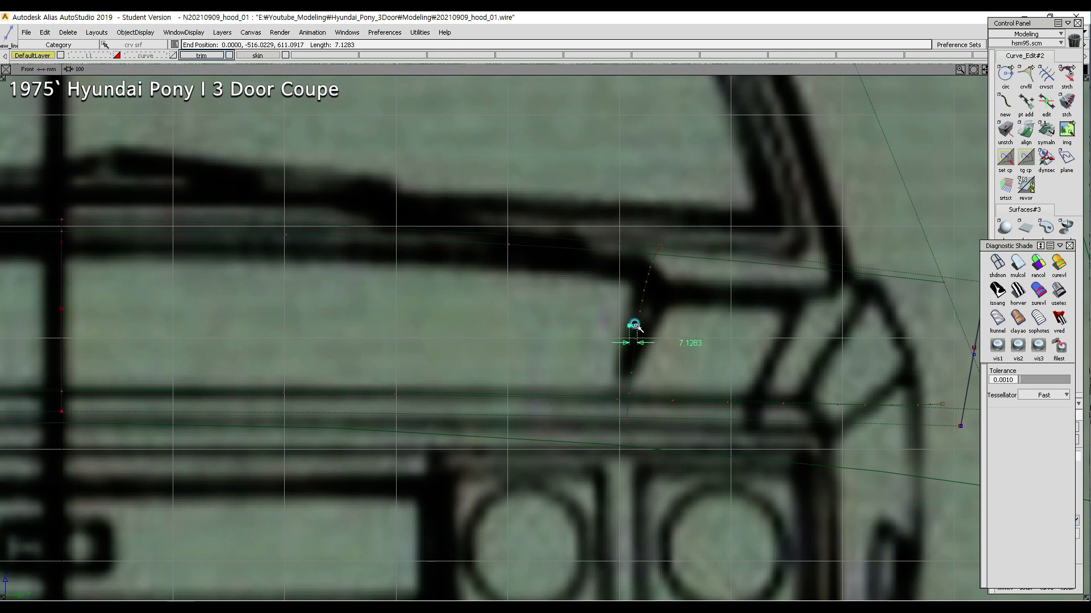
pyautogui.click(637, 327)
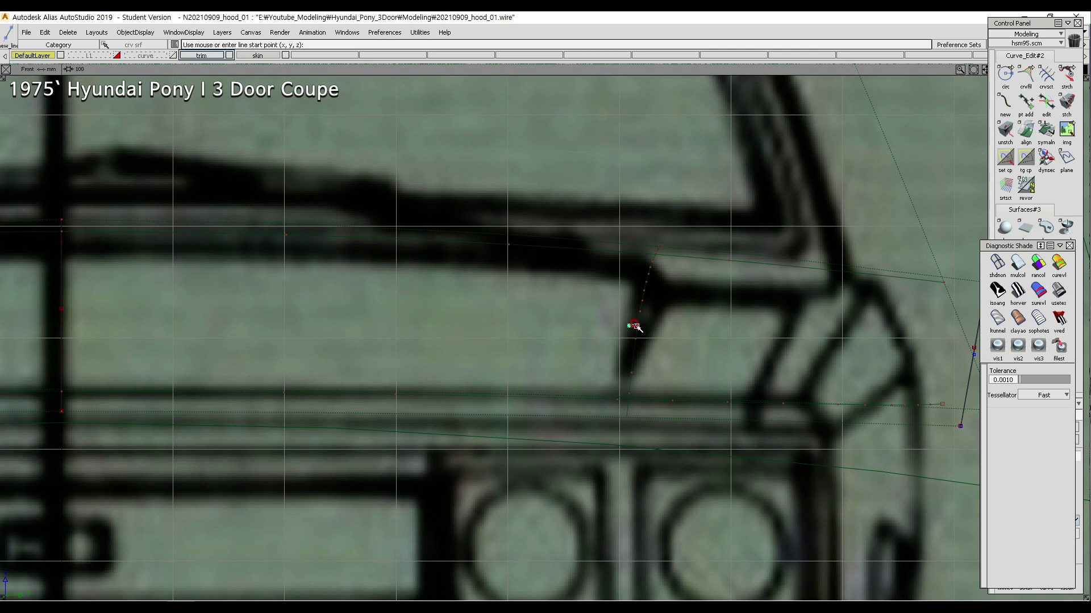
pyautogui.press('Delete')
pyautogui.press('Return')
# - Pick the projected crease curve on the hood surface to compare its shape with the front blueprint
pyautogui.keyDown('ctrl'); pyautogui.keyDown('shift'); pyautogui.moveTo(654, 363); pyautogui.dragTo(665, 338); pyautogui.keyUp('shift'); pyautogui.keyUp('ctrl')
pyautogui.keyDown('alt'); pyautogui.keyDown('shift'); pyautogui.moveTo(683, 318); pyautogui.dragTo(636, 381, button='right'); pyautogui.keyUp('shift'); pyautogui.keyUp('alt')
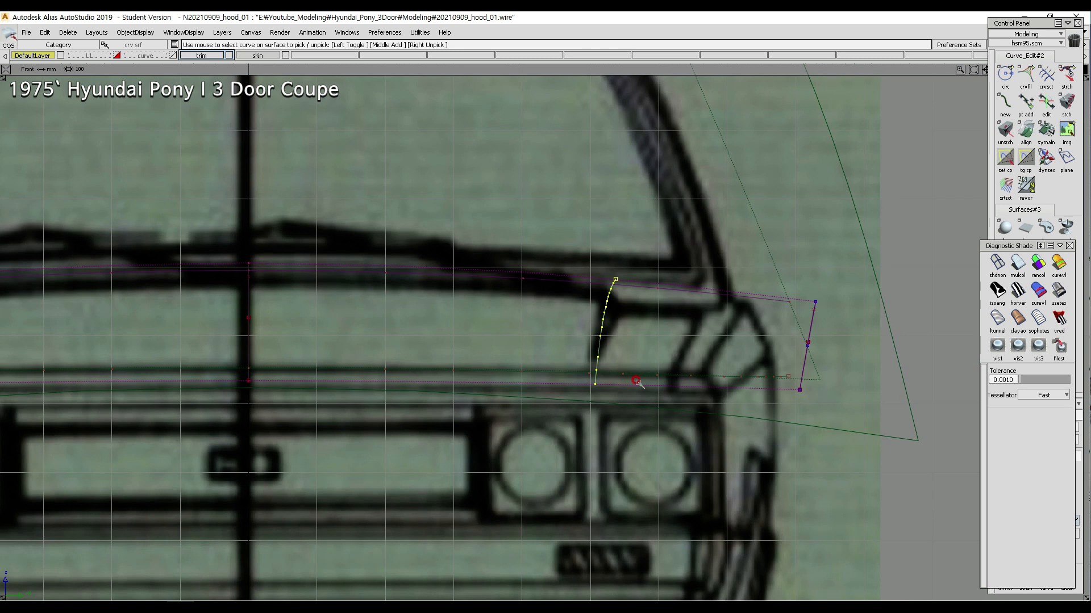
pyautogui.keyDown('ctrl'); pyautogui.keyDown('shift'); pyautogui.moveTo(609, 379); pyautogui.dragTo(602, 301); pyautogui.keyUp('shift'); pyautogui.keyUp('ctrl')
# - Apply the Multi-Color diagnostic shade to the model in the perspective view and inspect the hood surface
pyautogui.keyDown('ctrl'); pyautogui.keyDown('shift'); pyautogui.moveTo(575, 329); pyautogui.dragTo(664, 244, button='middle'); pyautogui.keyUp('shift'); pyautogui.keyUp('ctrl')
pyautogui.keyDown('alt'); pyautogui.keyDown('shift'); pyautogui.moveTo(689, 326); pyautogui.dragTo(708, 329); pyautogui.keyUp('shift'); pyautogui.keyUp('alt')
pyautogui.click(1017, 262)
pyautogui.moveTo(564, 297)
pyautogui.keyDown('alt'); pyautogui.keyDown('shift'); pyautogui.mouseDown()
pyautogui.moveTo(684, 331)
pyautogui.moveTo(783, 263)
pyautogui.moveTo(747, 236)
pyautogui.moveTo(740, 265)
pyautogui.moveTo(326, 314)
pyautogui.moveTo(360, 283)
pyautogui.moveTo(687, 261)
pyautogui.moveTo(748, 273)
pyautogui.moveTo(764, 298)
pyautogui.mouseUp(); pyautogui.keyUp('shift'); pyautogui.keyUp('alt')
pyautogui.keyDown('alt'); pyautogui.keyDown('shift'); pyautogui.moveTo(551, 323); pyautogui.dragTo(416, 387); pyautogui.keyUp('shift'); pyautogui.keyUp('alt')
# - Pick the hood's centre and outer construction curves in the perspective view and assign them to the curve layer
pyautogui.keyDown('ctrl'); pyautogui.keyDown('shift'); pyautogui.moveTo(251, 286); pyautogui.dragTo(287, 301); pyautogui.keyUp('shift'); pyautogui.keyUp('ctrl')
pyautogui.moveTo(319, 359); pyautogui.dragTo(345, 408)
pyautogui.click(435, 463)
pyautogui.moveTo(257, 286); pyautogui.dragTo(296, 357)
pyautogui.keyDown('ctrl'); pyautogui.keyDown('shift'); pyautogui.moveTo(220, 262); pyautogui.dragTo(250, 287); pyautogui.keyUp('shift'); pyautogui.keyUp('ctrl')
pyautogui.moveTo(267, 295); pyautogui.dragTo(497, 510)
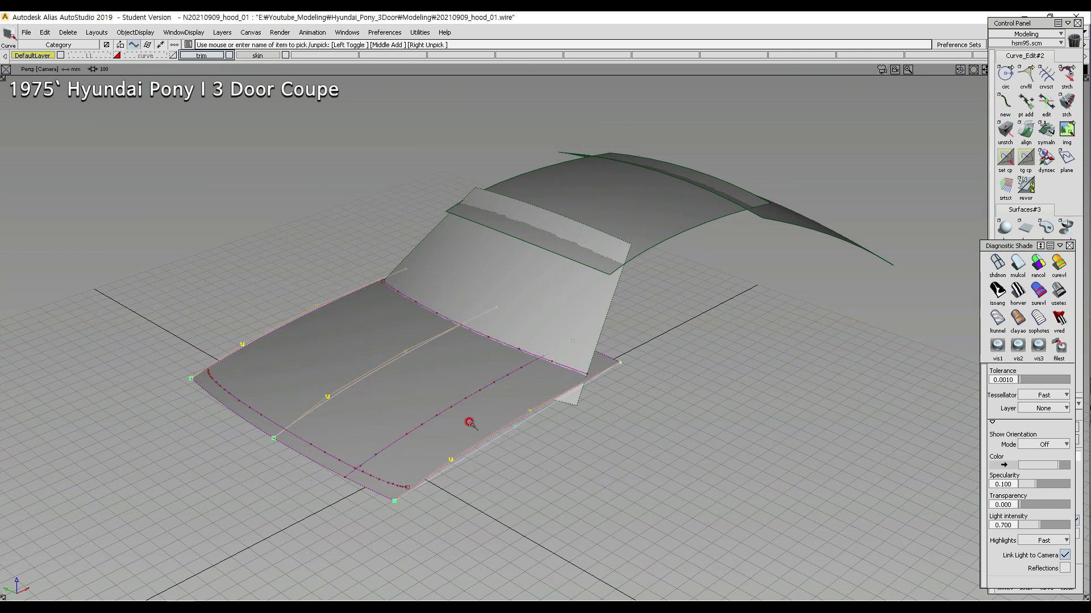
pyautogui.click(187, 55)
pyautogui.click(147, 56)
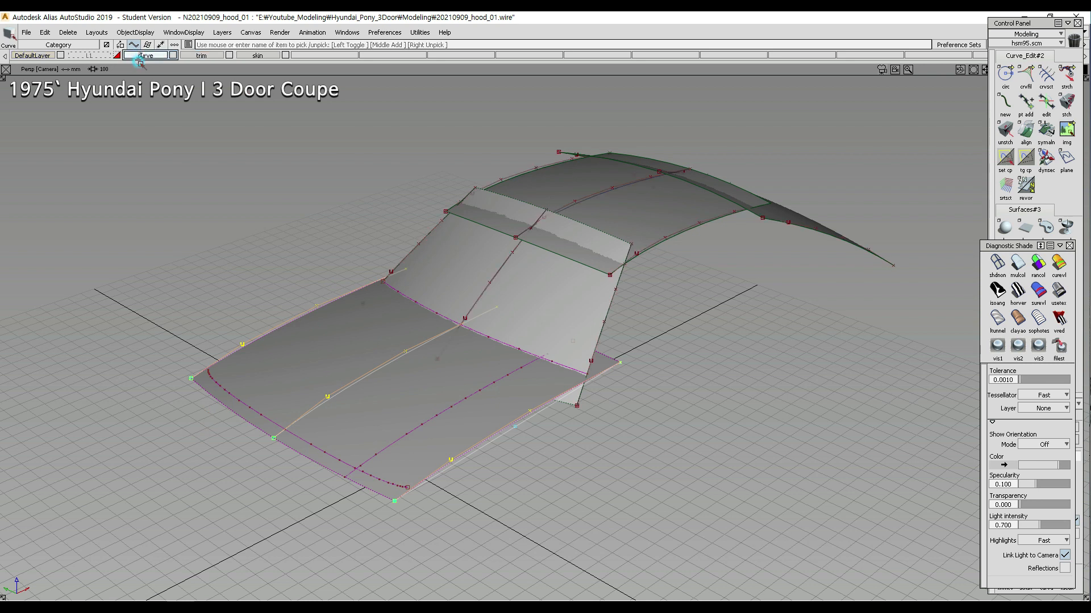
pyautogui.click(147, 58)
pyautogui.click(138, 65)
# - Hide the curve layer, pick the hood surface and assign it to the skin layer
pyautogui.keyDown('ctrl'); pyautogui.keyDown('shift'); pyautogui.moveTo(382, 341); pyautogui.dragTo(370, 280); pyautogui.keyUp('shift'); pyautogui.keyUp('ctrl')
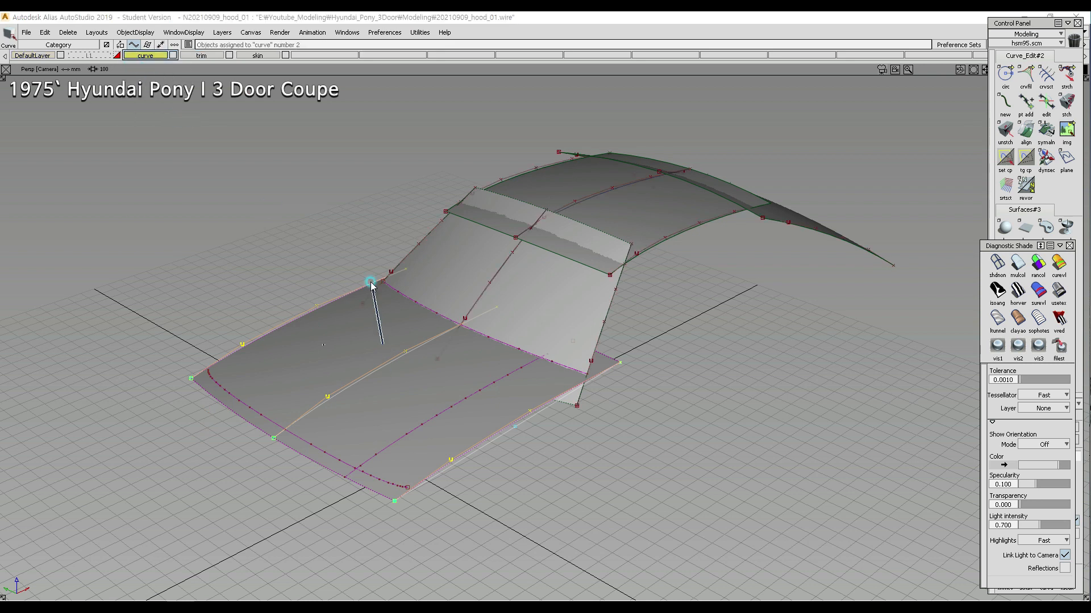
pyautogui.click(173, 55)
pyautogui.click(338, 351)
pyautogui.click(258, 56)
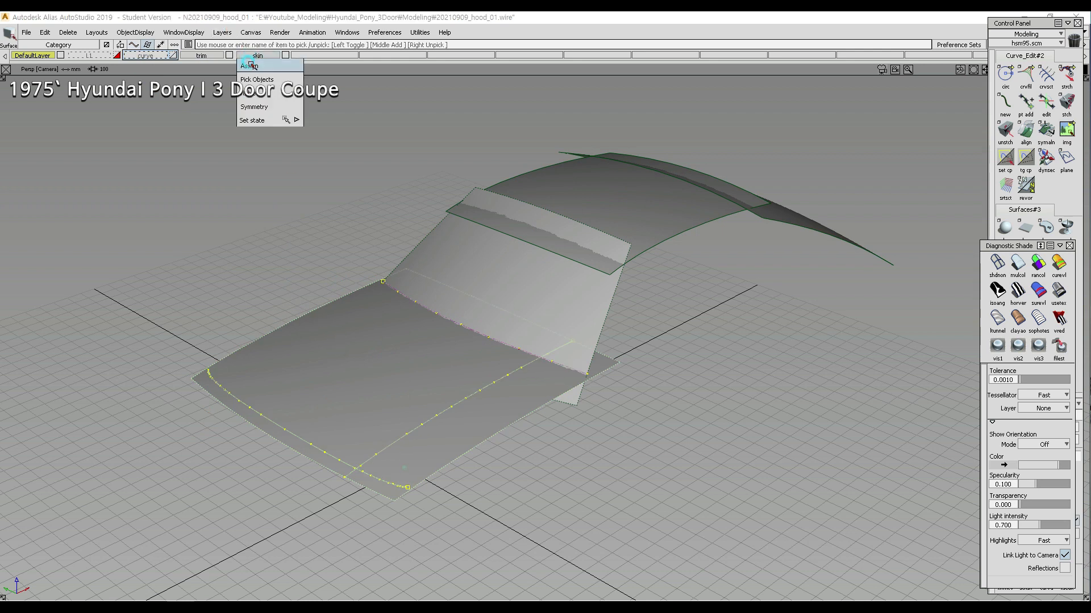
pyautogui.click(250, 66)
pyautogui.keyDown('alt'); pyautogui.keyDown('shift'); pyautogui.moveTo(414, 267); pyautogui.dragTo(516, 267); pyautogui.keyUp('shift'); pyautogui.keyUp('alt')
pyautogui.keyDown('ctrl'); pyautogui.keyDown('shift'); pyautogui.moveTo(540, 328); pyautogui.dragTo(501, 245); pyautogui.keyUp('shift'); pyautogui.keyUp('ctrl')
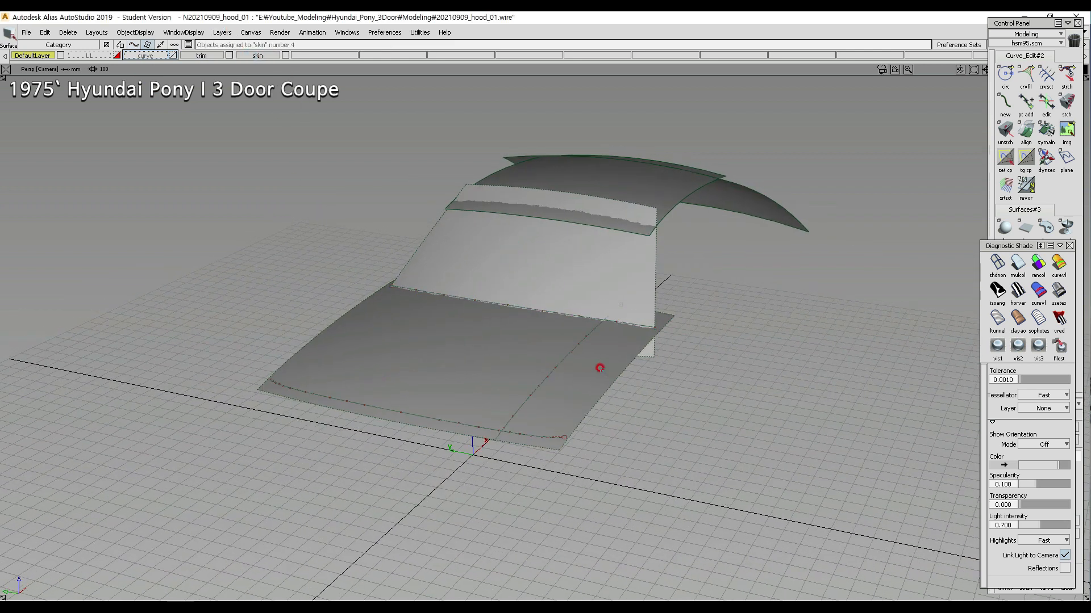
# - Pick the projected curves on the hood surface in the perspective view and delete them
pyautogui.keyDown('ctrl'); pyautogui.keyDown('shift'); pyautogui.moveTo(597, 367); pyautogui.dragTo(459, 280); pyautogui.keyUp('shift'); pyautogui.keyUp('ctrl')
pyautogui.moveTo(284, 237); pyautogui.dragTo(776, 534)
pyautogui.press('Delete')
pyautogui.press('Return')
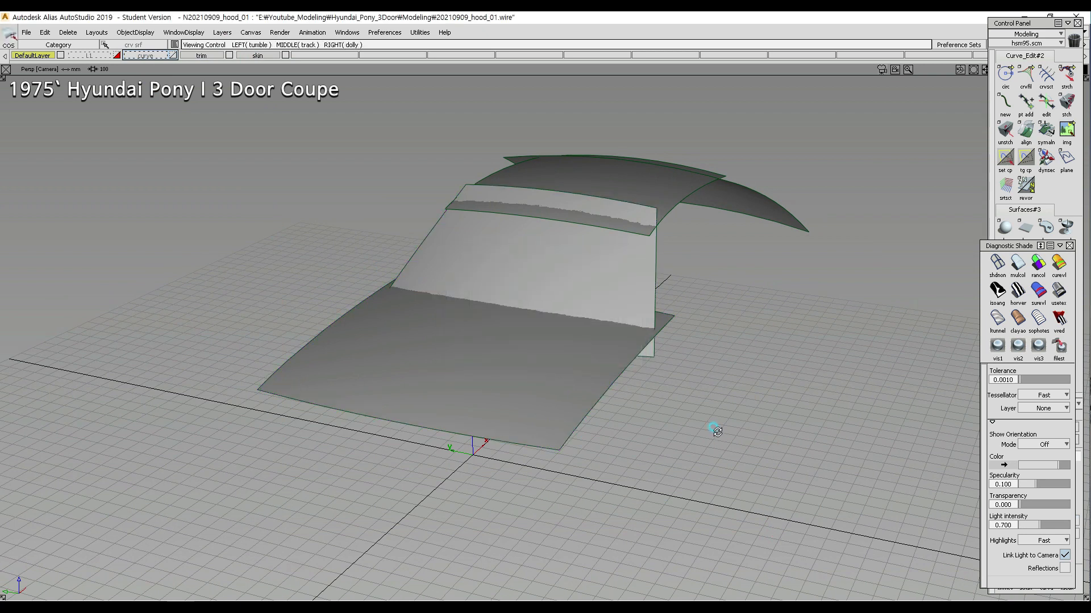
pyautogui.keyDown('alt'); pyautogui.keyDown('shift'); pyautogui.moveTo(713, 431); pyautogui.dragTo(617, 464); pyautogui.keyUp('shift'); pyautogui.keyUp('alt')
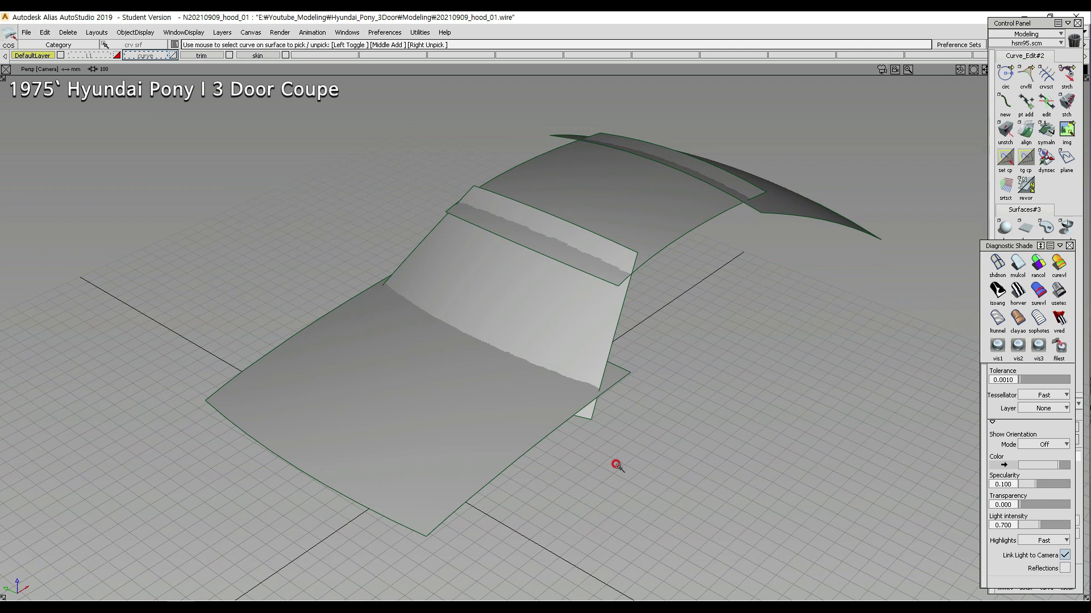
pyautogui.keyDown('alt'); pyautogui.keyDown('shift'); pyautogui.moveTo(497, 336); pyautogui.dragTo(642, 304); pyautogui.keyUp('shift'); pyautogui.keyUp('alt')
# - Project the lengthwise side construction line onto the hood surface in the Top view
pyautogui.keyDown('ctrl'); pyautogui.keyDown('shift'); pyautogui.rightClick(572, 270); pyautogui.keyUp('shift'); pyautogui.keyUp('ctrl')
pyautogui.keyDown('ctrl'); pyautogui.keyDown('shift'); pyautogui.moveTo(572, 271); pyautogui.dragTo(471, 375, button='right'); pyautogui.keyUp('shift'); pyautogui.keyUp('ctrl')
pyautogui.keyDown('alt'); pyautogui.keyDown('shift'); pyautogui.moveTo(470, 374); pyautogui.dragTo(409, 417, button='middle'); pyautogui.keyUp('shift'); pyautogui.keyUp('alt')
pyautogui.keyDown('alt'); pyautogui.keyDown('shift'); pyautogui.moveTo(520, 348); pyautogui.dragTo(442, 362, button='right'); pyautogui.keyUp('shift'); pyautogui.keyUp('alt')
pyautogui.keyDown('alt'); pyautogui.keyDown('shift'); pyautogui.moveTo(448, 350); pyautogui.dragTo(398, 356, button='middle'); pyautogui.keyUp('shift'); pyautogui.keyUp('alt')
pyautogui.keyDown('alt'); pyautogui.keyDown('shift'); pyautogui.moveTo(463, 369); pyautogui.dragTo(519, 363, button='right'); pyautogui.keyUp('shift'); pyautogui.keyUp('alt')
pyautogui.keyDown('alt'); pyautogui.keyDown('shift'); pyautogui.moveTo(525, 357); pyautogui.dragTo(611, 317, button='middle'); pyautogui.keyUp('shift'); pyautogui.keyUp('alt')
pyautogui.keyDown('ctrl'); pyautogui.keyDown('shift'); pyautogui.moveTo(601, 356); pyautogui.dragTo(525, 309); pyautogui.keyUp('shift'); pyautogui.keyUp('ctrl')
pyautogui.click(506, 295)
pyautogui.press('space')
pyautogui.click(458, 420)
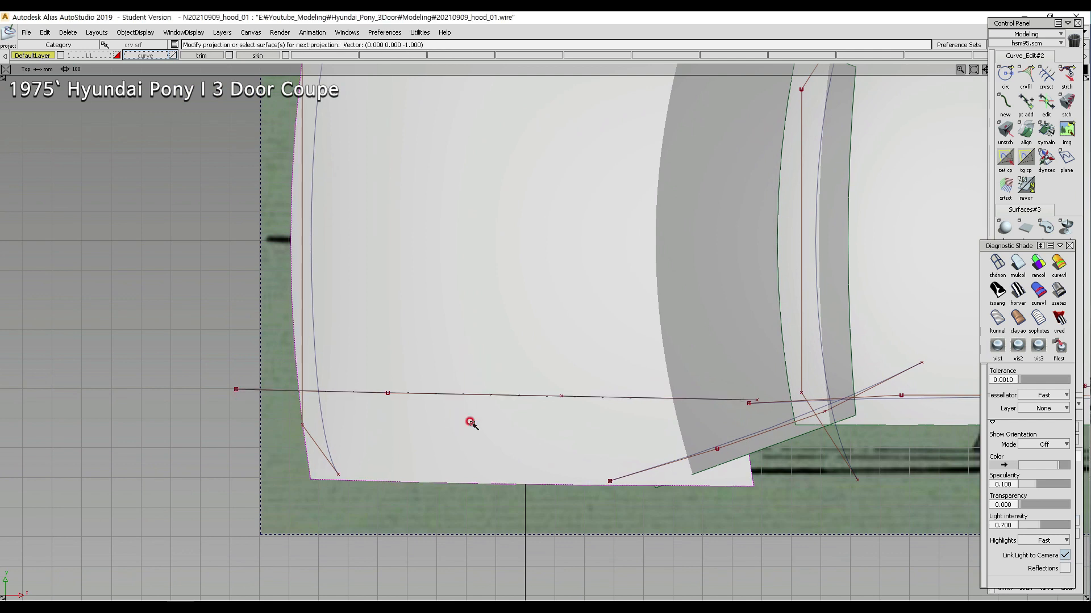
# - Hide the trim layer and trim away the hood surface outboard of the projected lengthwise line
pyautogui.click(226, 54)
pyautogui.keyDown('ctrl'); pyautogui.keyDown('shift'); pyautogui.moveTo(589, 376); pyautogui.dragTo(482, 436); pyautogui.keyUp('shift'); pyautogui.keyUp('ctrl')
pyautogui.click(451, 311)
pyautogui.click(455, 313)
pyautogui.press('space')
pyautogui.keyDown('ctrl'); pyautogui.keyDown('shift'); pyautogui.moveTo(498, 375); pyautogui.dragTo(631, 278, button='right'); pyautogui.keyUp('shift'); pyautogui.keyUp('ctrl')
pyautogui.keyDown('alt'); pyautogui.keyDown('shift'); pyautogui.moveTo(519, 415); pyautogui.dragTo(538, 275); pyautogui.keyUp('shift'); pyautogui.keyUp('alt')
pyautogui.keyDown('ctrl'); pyautogui.keyDown('shift'); pyautogui.moveTo(537, 275); pyautogui.dragTo(541, 324, button='right'); pyautogui.keyUp('shift'); pyautogui.keyUp('ctrl')
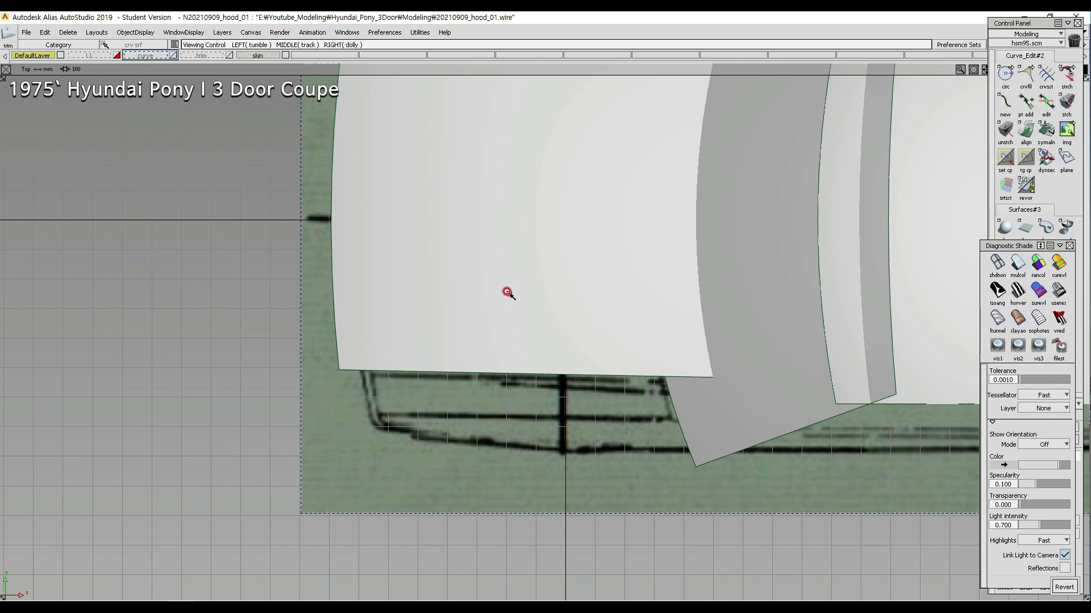
pyautogui.keyDown('alt'); pyautogui.keyDown('shift'); pyautogui.moveTo(530, 303); pyautogui.dragTo(513, 317, button='middle'); pyautogui.keyUp('shift'); pyautogui.keyUp('alt')
pyautogui.keyDown('alt'); pyautogui.keyDown('shift'); pyautogui.moveTo(513, 317); pyautogui.dragTo(511, 308, button='right'); pyautogui.keyUp('shift'); pyautogui.keyUp('alt')
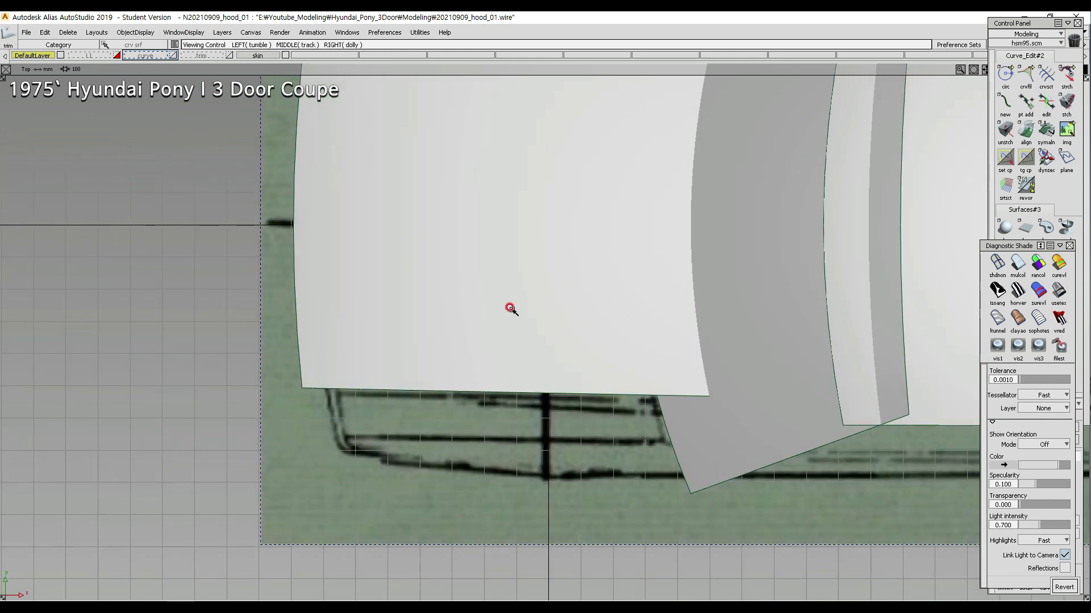
# - Turn off the diagnostic shade, show the trim layer, duplicate the front trim curve and move the copy rearward over the hood
pyautogui.click(997, 263)
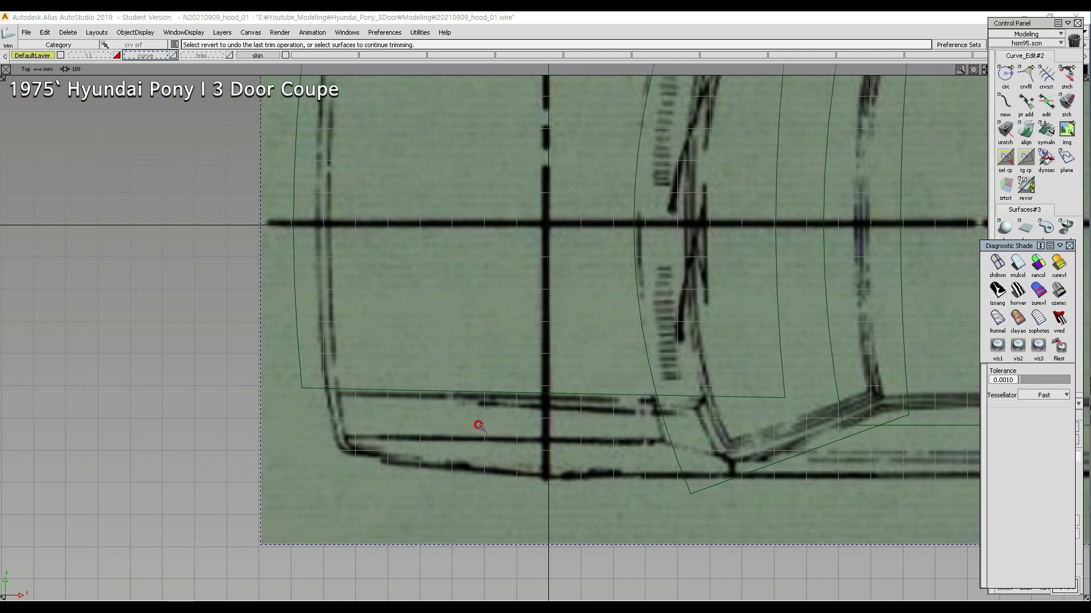
pyautogui.keyDown('ctrl'); pyautogui.keyDown('shift'); pyautogui.moveTo(381, 373); pyautogui.dragTo(359, 372); pyautogui.keyUp('shift'); pyautogui.keyUp('ctrl')
pyautogui.click(227, 56)
pyautogui.keyDown('ctrl'); pyautogui.keyDown('shift'); pyautogui.moveTo(274, 272); pyautogui.dragTo(336, 280); pyautogui.keyUp('shift'); pyautogui.keyUp('ctrl')
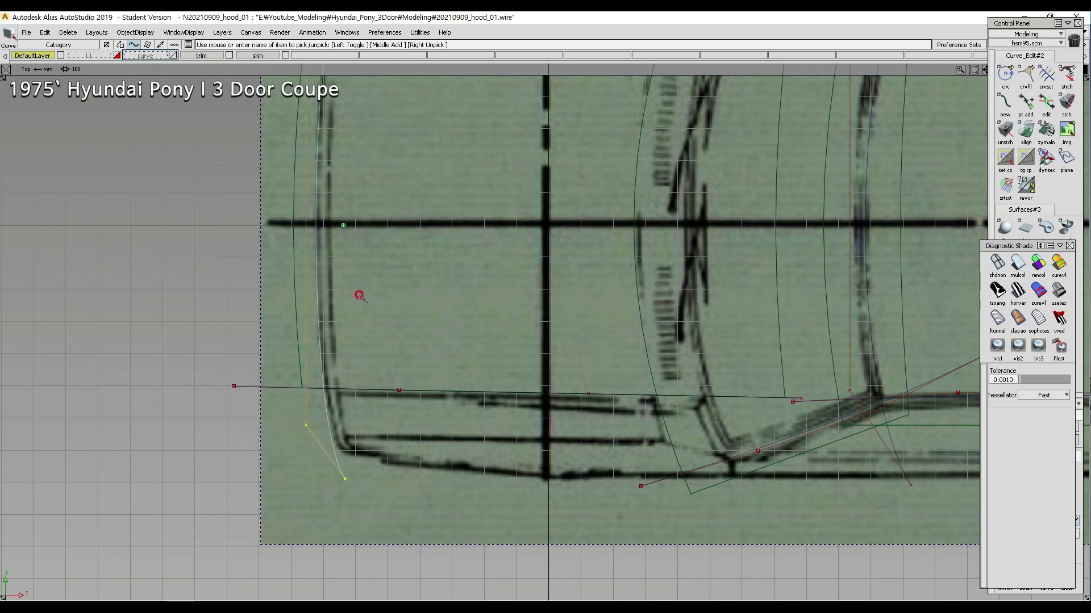
pyautogui.hotkey('ctrl', 'c')
pyautogui.hotkey('ctrl', 'v')
pyautogui.moveTo(380, 282); pyautogui.dragTo(439, 366, button='middle')
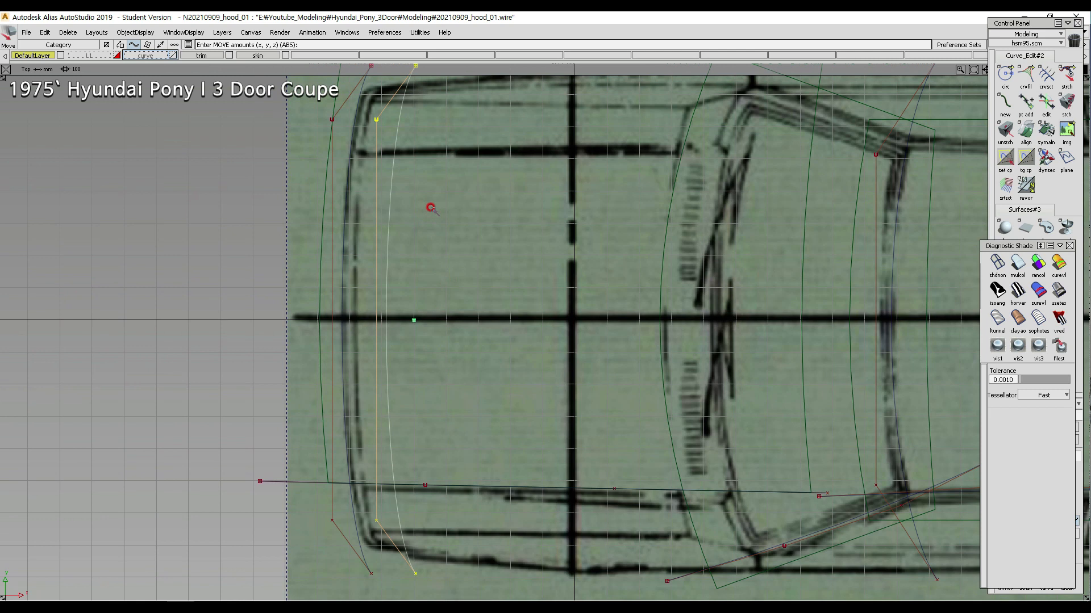
# - Pick the copied curve's two inner CVs and scale them along Y towards the centreline
pyautogui.keyDown('ctrl'); pyautogui.keyDown('shift'); pyautogui.moveTo(423, 383); pyautogui.dragTo(404, 364); pyautogui.keyUp('shift'); pyautogui.keyUp('ctrl')
pyautogui.moveTo(366, 109); pyautogui.dragTo(386, 131)
pyautogui.click(373, 520)
pyautogui.keyDown('ctrl'); pyautogui.keyDown('shift'); pyautogui.moveTo(441, 345); pyautogui.dragTo(462, 339); pyautogui.keyUp('shift'); pyautogui.keyUp('ctrl')
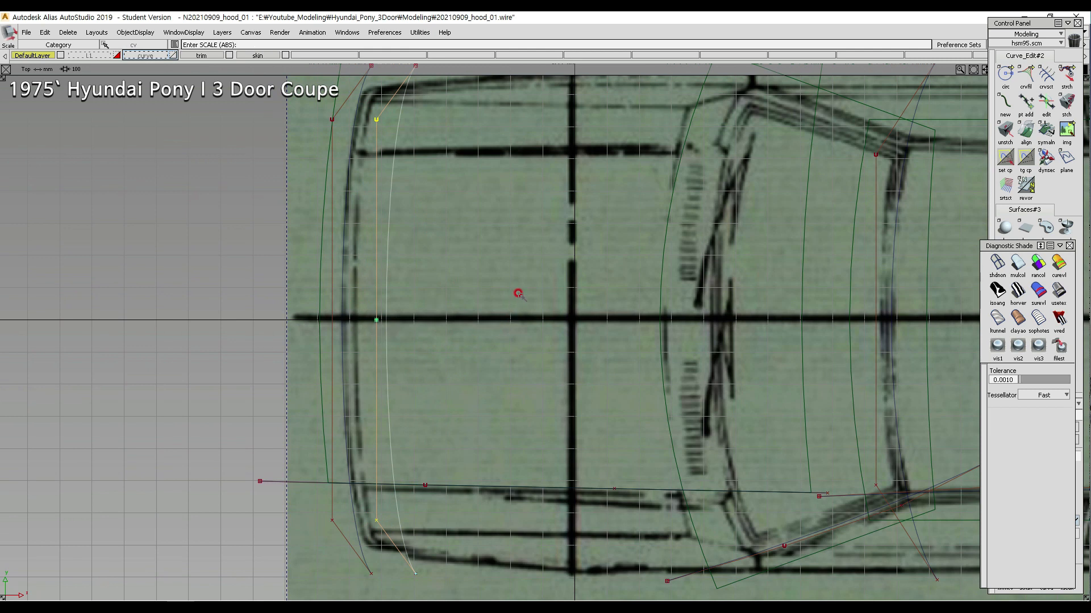
pyautogui.moveTo(520, 292); pyautogui.dragTo(521, 320, button='right')
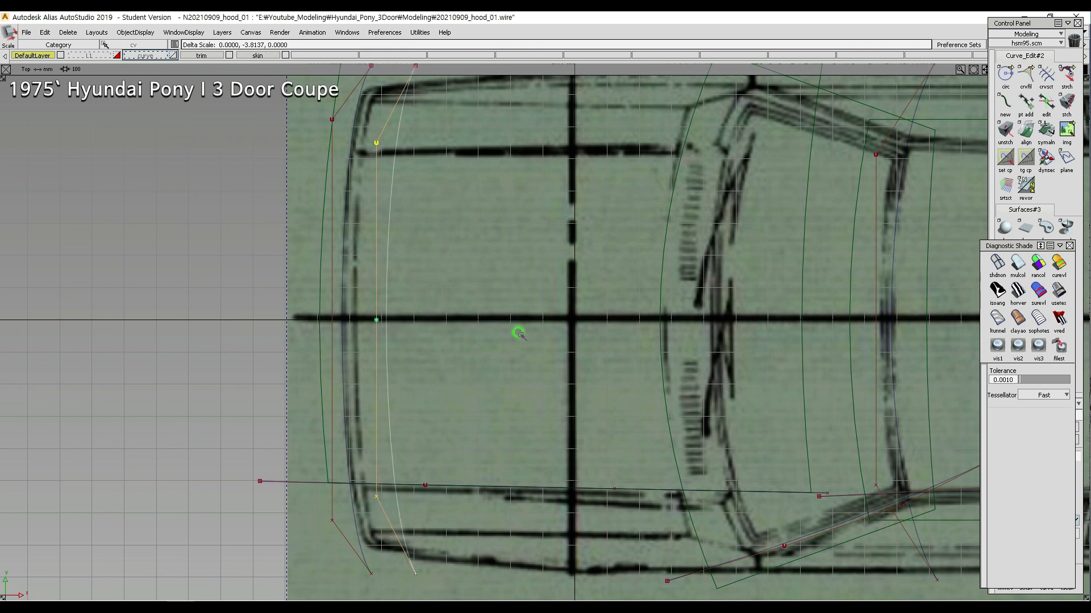
pyautogui.keyDown('alt'); pyautogui.keyDown('shift'); pyautogui.moveTo(449, 513); pyautogui.dragTo(502, 348, button='middle'); pyautogui.keyUp('shift'); pyautogui.keyUp('alt')
pyautogui.keyDown('alt'); pyautogui.keyDown('shift'); pyautogui.moveTo(502, 348); pyautogui.dragTo(353, 338, button='right'); pyautogui.keyUp('shift'); pyautogui.keyUp('alt')
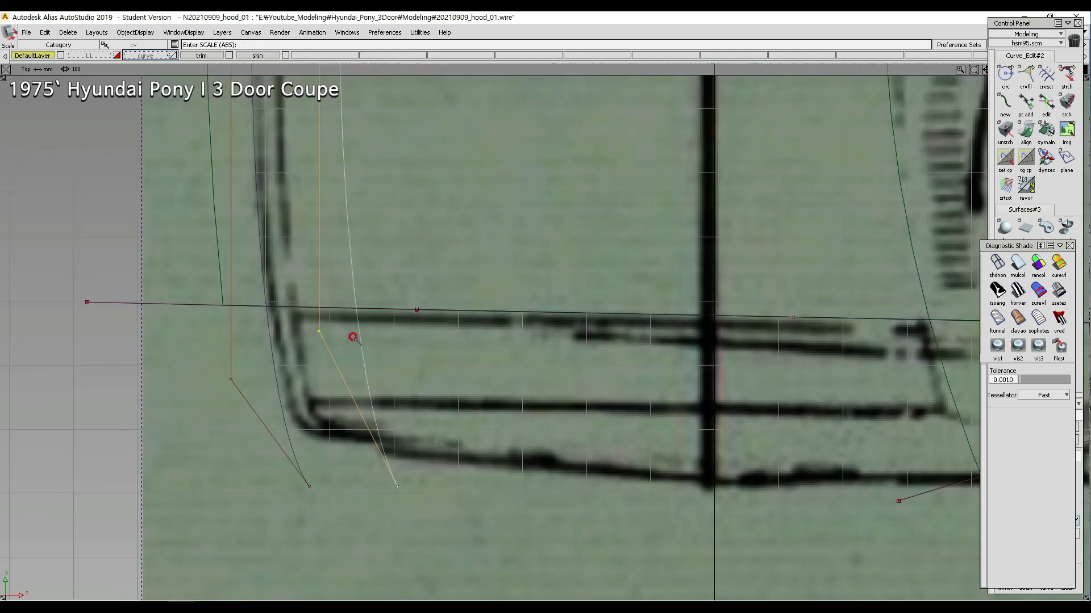
pyautogui.click(998, 291)
pyautogui.moveTo(296, 315); pyautogui.dragTo(311, 401)
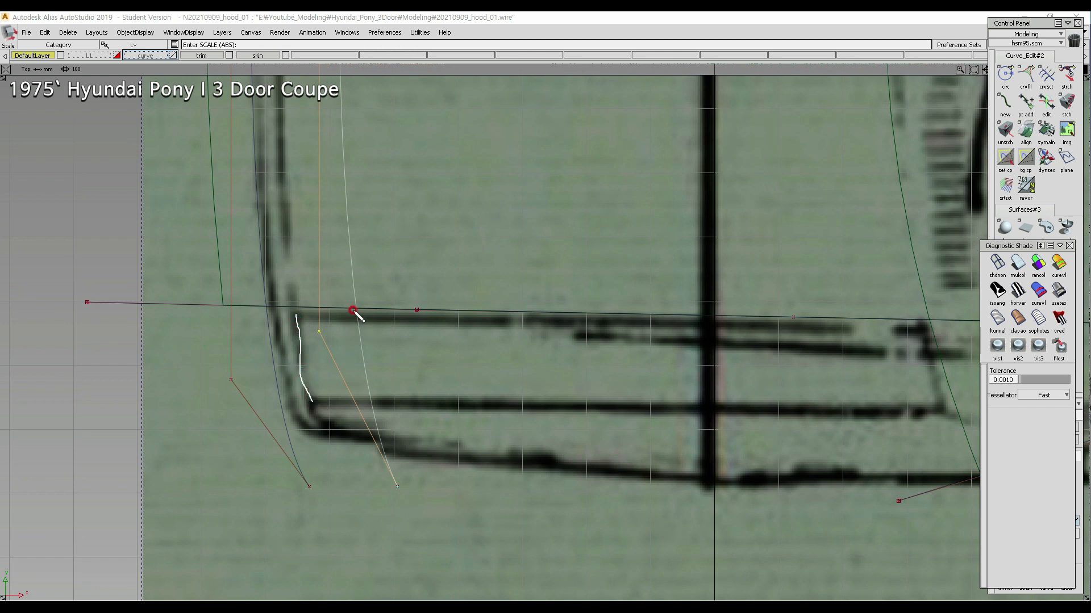
pyautogui.moveTo(355, 308)
pyautogui.mouseDown()
pyautogui.moveTo(362, 391)
pyautogui.moveTo(310, 398)
pyautogui.mouseUp()
pyautogui.moveTo(359, 330); pyautogui.dragTo(309, 330)
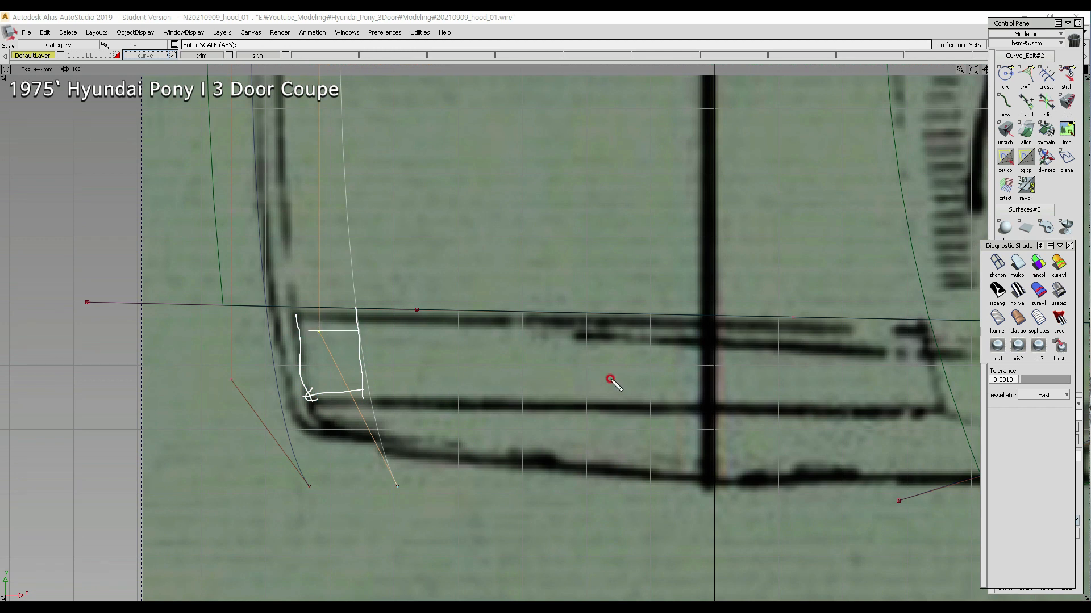
pyautogui.press('Escape')
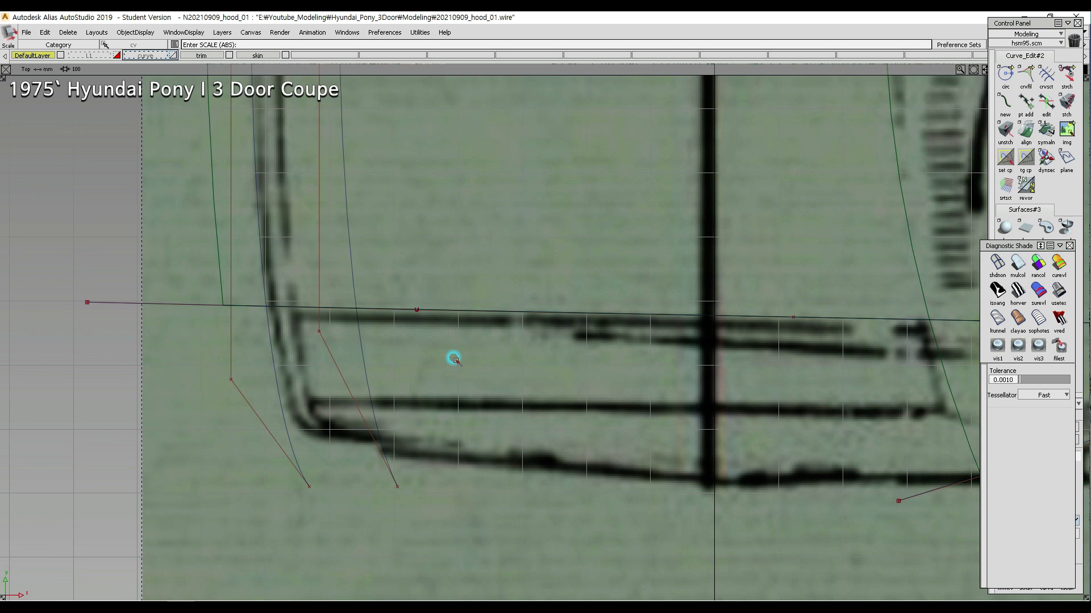
# - Pick the whole copied curve and nudge its position over the top blueprint
pyautogui.keyDown('alt'); pyautogui.keyDown('shift'); pyautogui.moveTo(434, 507); pyautogui.dragTo(513, 176, button='right'); pyautogui.keyUp('shift'); pyautogui.keyUp('alt')
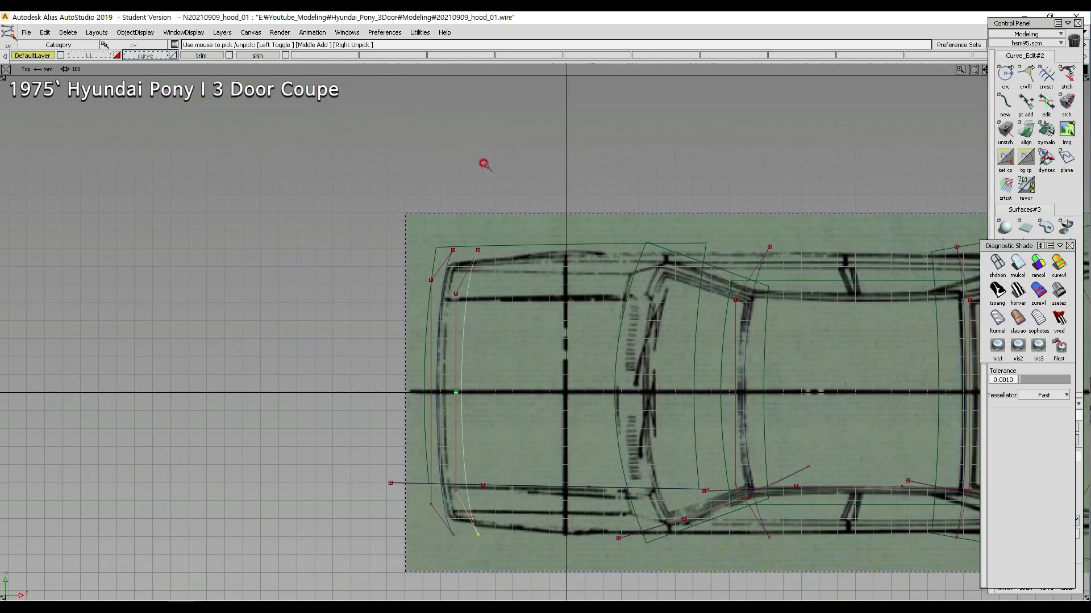
pyautogui.keyDown('alt'); pyautogui.keyDown('shift'); pyautogui.moveTo(490, 392); pyautogui.dragTo(503, 185, button='middle'); pyautogui.keyUp('shift'); pyautogui.keyUp('alt')
pyautogui.keyDown('alt'); pyautogui.keyDown('shift'); pyautogui.moveTo(364, 244); pyautogui.dragTo(509, 175, button='right'); pyautogui.keyUp('shift'); pyautogui.keyUp('alt')
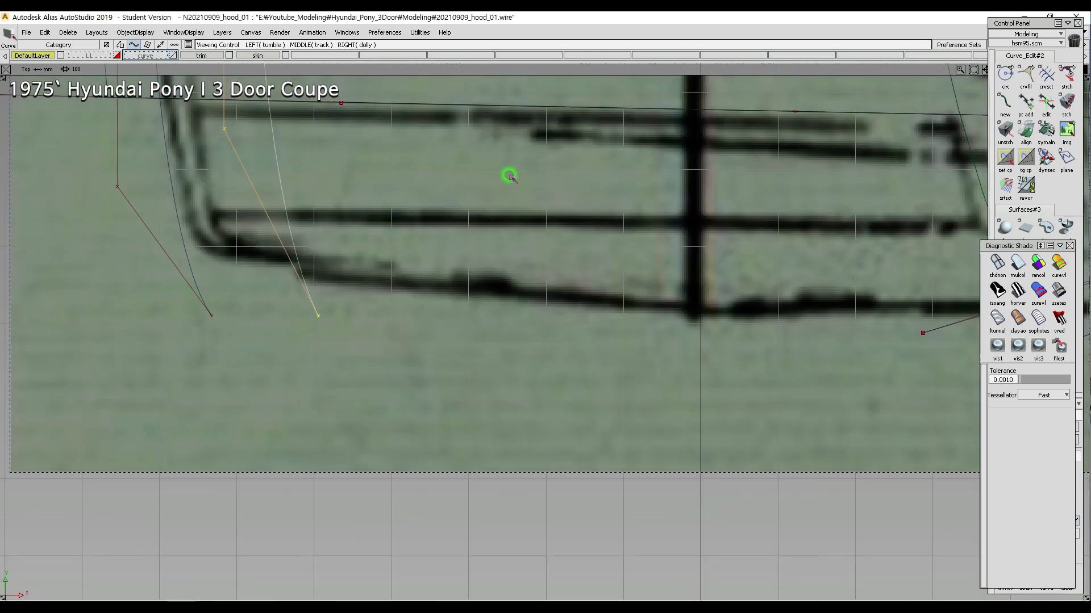
pyautogui.keyDown('alt'); pyautogui.keyDown('shift'); pyautogui.moveTo(342, 303); pyautogui.dragTo(562, 404, button='middle'); pyautogui.keyUp('shift'); pyautogui.keyUp('alt')
pyautogui.keyDown('ctrl'); pyautogui.keyDown('shift'); pyautogui.moveTo(573, 329); pyautogui.dragTo(598, 293, button='middle'); pyautogui.keyUp('shift'); pyautogui.keyUp('ctrl')
pyautogui.moveTo(610, 312); pyautogui.dragTo(610, 313, button='middle')
# - Pick both end CVs of the copied curve and move them slightly forward to flatten its curvature
pyautogui.keyDown('ctrl'); pyautogui.keyDown('shift'); pyautogui.moveTo(461, 434); pyautogui.dragTo(545, 430); pyautogui.keyUp('shift'); pyautogui.keyUp('ctrl')
pyautogui.moveTo(511, 411); pyautogui.dragTo(598, 447)
pyautogui.keyDown('alt'); pyautogui.keyDown('shift'); pyautogui.moveTo(648, 369); pyautogui.dragTo(547, 317, button='right'); pyautogui.keyUp('shift'); pyautogui.keyUp('alt')
pyautogui.keyDown('alt'); pyautogui.keyDown('shift'); pyautogui.moveTo(546, 317); pyautogui.dragTo(558, 440, button='middle'); pyautogui.keyUp('shift'); pyautogui.keyUp('alt')
pyautogui.keyDown('alt'); pyautogui.keyDown('shift'); pyautogui.moveTo(550, 140); pyautogui.dragTo(557, 273, button='middle'); pyautogui.keyUp('shift'); pyautogui.keyUp('alt')
pyautogui.moveTo(509, 140); pyautogui.dragTo(559, 195)
pyautogui.keyDown('alt'); pyautogui.keyDown('shift'); pyautogui.moveTo(660, 435); pyautogui.dragTo(626, 148, button='middle'); pyautogui.keyUp('shift'); pyautogui.keyUp('alt')
pyautogui.keyDown('alt'); pyautogui.keyDown('shift'); pyautogui.moveTo(465, 284); pyautogui.dragTo(600, 274, button='right'); pyautogui.keyUp('shift'); pyautogui.keyUp('alt')
pyautogui.keyDown('alt'); pyautogui.keyDown('shift'); pyautogui.moveTo(378, 340); pyautogui.dragTo(545, 457, button='middle'); pyautogui.keyUp('shift'); pyautogui.keyUp('alt')
pyautogui.keyDown('ctrl'); pyautogui.keyDown('shift'); pyautogui.moveTo(579, 369); pyautogui.dragTo(605, 331, button='middle'); pyautogui.keyUp('shift'); pyautogui.keyUp('ctrl')
pyautogui.moveTo(627, 376); pyautogui.dragTo(614, 376, button='middle')
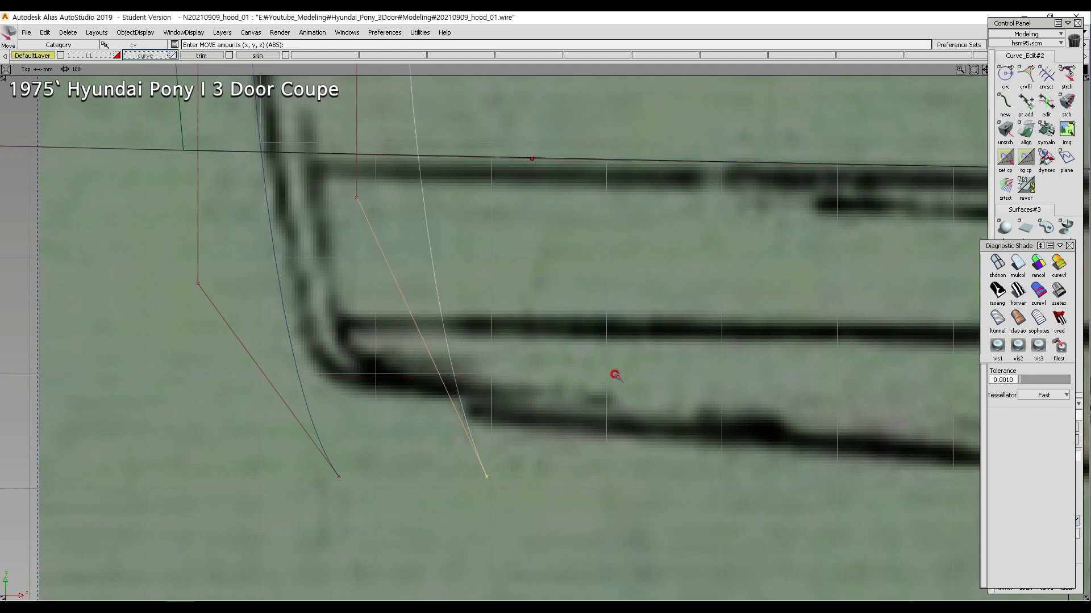
# - Pick the copied curve's CVs on both sides and nudge them slightly rearward
pyautogui.keyDown('alt'); pyautogui.keyDown('shift'); pyautogui.moveTo(614, 376); pyautogui.dragTo(518, 382, button='right'); pyautogui.keyUp('shift'); pyautogui.keyUp('alt')
pyautogui.keyDown('alt'); pyautogui.keyDown('shift'); pyautogui.moveTo(518, 383); pyautogui.dragTo(497, 509, button='middle'); pyautogui.keyUp('shift'); pyautogui.keyUp('alt')
pyautogui.keyDown('ctrl'); pyautogui.keyDown('shift'); pyautogui.moveTo(524, 324); pyautogui.dragTo(473, 186); pyautogui.keyUp('shift'); pyautogui.keyUp('ctrl')
pyautogui.keyDown('ctrl'); pyautogui.keyDown('shift'); pyautogui.moveTo(379, 421); pyautogui.dragTo(465, 412); pyautogui.keyUp('shift'); pyautogui.keyUp('ctrl')
pyautogui.keyDown('alt'); pyautogui.keyDown('shift'); pyautogui.moveTo(532, 253); pyautogui.dragTo(556, 413, button='middle'); pyautogui.keyUp('shift'); pyautogui.keyUp('alt')
pyautogui.keyDown('ctrl'); pyautogui.keyDown('shift'); pyautogui.moveTo(482, 125); pyautogui.dragTo(469, 120); pyautogui.keyUp('shift'); pyautogui.keyUp('ctrl')
pyautogui.moveTo(469, 123); pyautogui.dragTo(485, 148)
pyautogui.keyDown('alt'); pyautogui.keyDown('shift'); pyautogui.moveTo(522, 326); pyautogui.dragTo(548, 63, button='middle'); pyautogui.keyUp('shift'); pyautogui.keyUp('alt')
pyautogui.keyDown('alt'); pyautogui.keyDown('shift'); pyautogui.moveTo(426, 295); pyautogui.dragTo(516, 309, button='right'); pyautogui.keyUp('shift'); pyautogui.keyUp('alt')
pyautogui.keyDown('ctrl'); pyautogui.keyDown('shift'); pyautogui.moveTo(562, 367); pyautogui.dragTo(555, 225, button='middle'); pyautogui.keyUp('shift'); pyautogui.keyUp('ctrl')
pyautogui.moveTo(556, 226); pyautogui.dragTo(558, 226, button='middle')
pyautogui.keyDown('ctrl'); pyautogui.keyDown('shift'); pyautogui.moveTo(518, 396); pyautogui.dragTo(446, 275); pyautogui.keyUp('shift'); pyautogui.keyUp('ctrl')
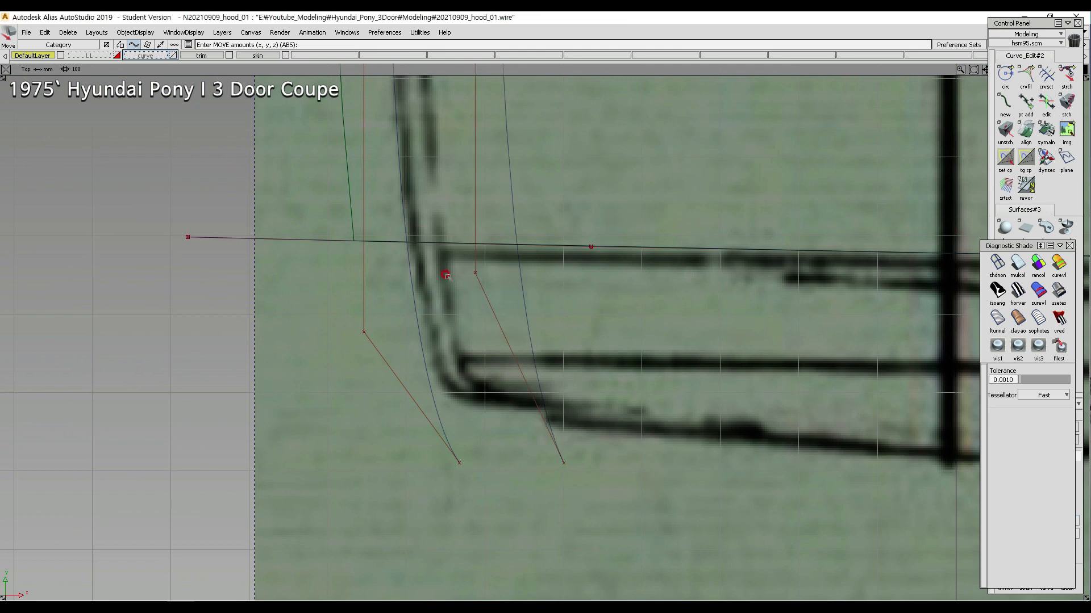
# - Project the copied crosswise curve onto the hood surface in the Top view
pyautogui.keyDown('alt'); pyautogui.keyDown('shift'); pyautogui.moveTo(591, 245); pyautogui.dragTo(483, 248, button='right'); pyautogui.keyUp('shift'); pyautogui.keyUp('alt')
pyautogui.keyDown('alt'); pyautogui.keyDown('shift'); pyautogui.moveTo(601, 255); pyautogui.dragTo(493, 322, button='middle'); pyautogui.keyUp('shift'); pyautogui.keyUp('alt')
pyautogui.click(498, 327)
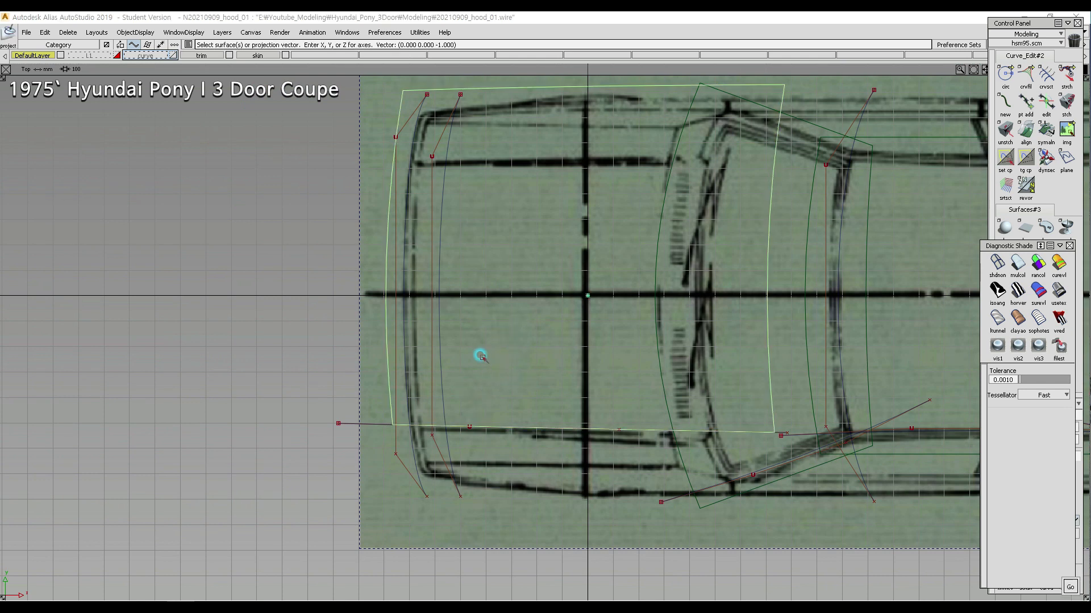
pyautogui.click(435, 356)
pyautogui.click(473, 371)
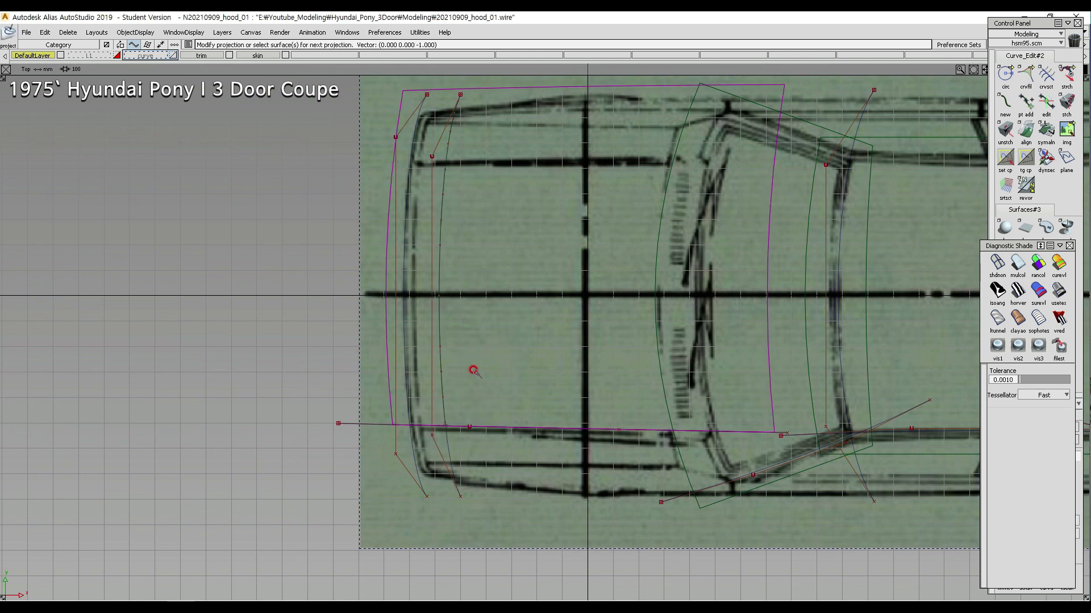
# - Hide the trim layer and untrim the hood surface to restore its full width
pyautogui.click(227, 56)
pyautogui.click(518, 358)
pyautogui.keyDown('ctrl'); pyautogui.keyDown('shift'); pyautogui.moveTo(513, 316); pyautogui.dragTo(512, 365, button='middle'); pyautogui.keyUp('shift'); pyautogui.keyUp('ctrl')
pyautogui.keyDown('alt'); pyautogui.keyDown('shift'); pyautogui.moveTo(511, 365); pyautogui.dragTo(471, 300, button='right'); pyautogui.keyUp('shift'); pyautogui.keyUp('alt')
pyautogui.keyDown('alt'); pyautogui.keyDown('shift'); pyautogui.moveTo(471, 299); pyautogui.dragTo(484, 242, button='middle'); pyautogui.keyUp('shift'); pyautogui.keyUp('alt')
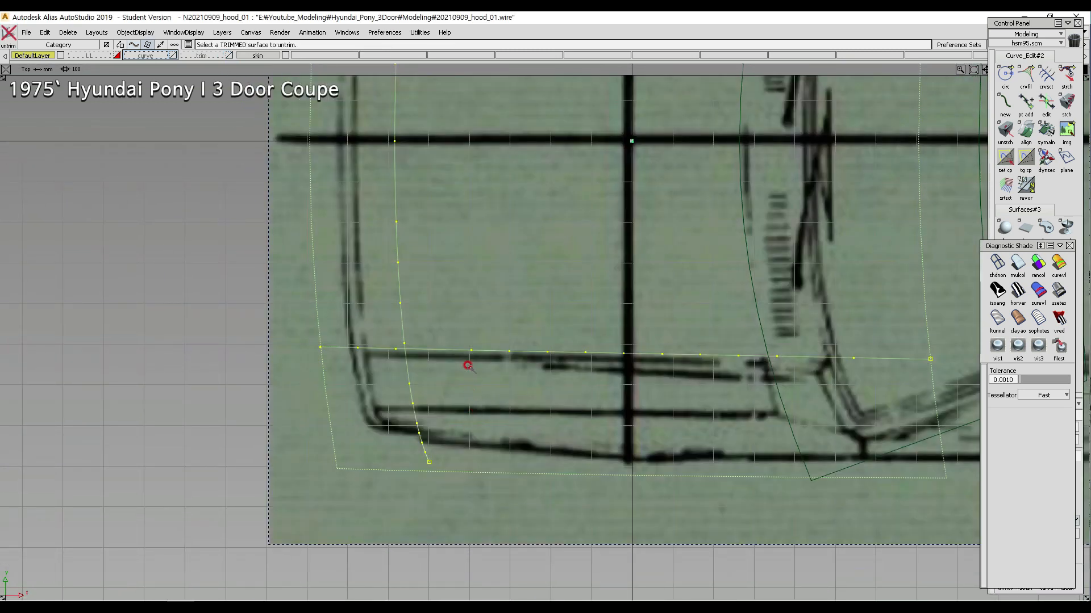
pyautogui.keyDown('ctrl'); pyautogui.keyDown('shift'); pyautogui.moveTo(438, 312); pyautogui.dragTo(438, 313, button='middle'); pyautogui.keyUp('shift'); pyautogui.keyUp('ctrl')
# - Show the trim layer and scale the copied curve's CVs along Y so its ends extend past the hood surface's side edges
pyautogui.click(228, 56)
pyautogui.keyDown('ctrl'); pyautogui.keyDown('shift'); pyautogui.moveTo(475, 384); pyautogui.dragTo(403, 436); pyautogui.keyUp('shift'); pyautogui.keyUp('ctrl')
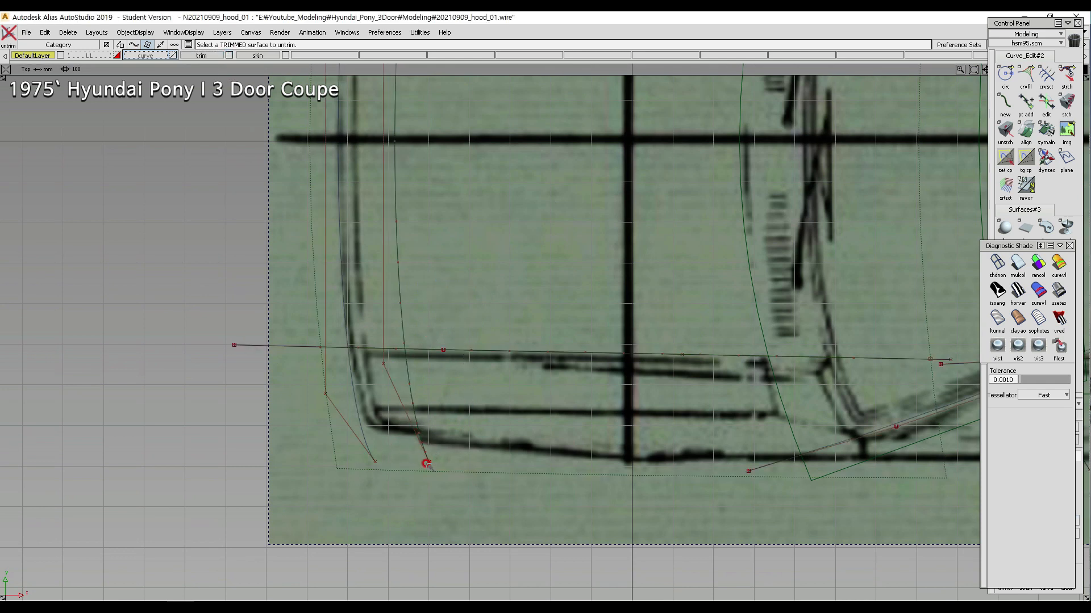
pyautogui.keyDown('alt'); pyautogui.keyDown('shift'); pyautogui.moveTo(448, 329); pyautogui.dragTo(433, 318, button='right'); pyautogui.keyUp('shift'); pyautogui.keyUp('alt')
pyautogui.keyDown('alt'); pyautogui.keyDown('shift'); pyautogui.moveTo(433, 318); pyautogui.dragTo(433, 390, button='middle'); pyautogui.keyUp('shift'); pyautogui.keyUp('alt')
pyautogui.keyDown('ctrl'); pyautogui.keyDown('shift'); pyautogui.moveTo(433, 390); pyautogui.dragTo(534, 345); pyautogui.keyUp('shift'); pyautogui.keyUp('ctrl')
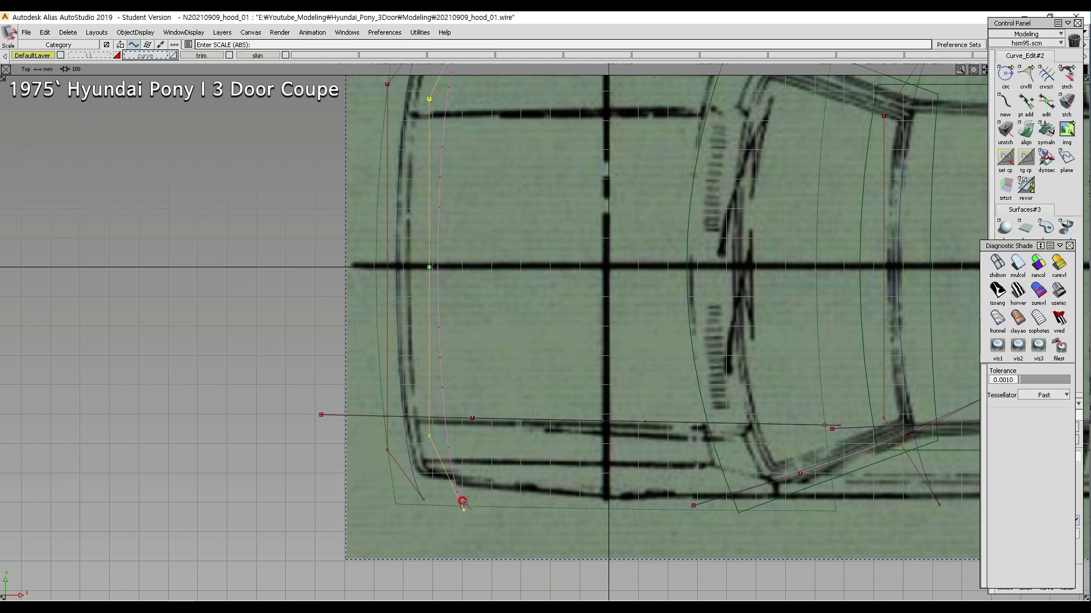
pyautogui.keyDown('ctrl'); pyautogui.keyDown('shift'); pyautogui.moveTo(468, 423); pyautogui.dragTo(189, 18); pyautogui.keyUp('shift'); pyautogui.keyUp('ctrl')
# - Hide the trim layer and section the lengthwise curve on surface at the crosswise one, removing its front end and its construction history
pyautogui.click(227, 55)
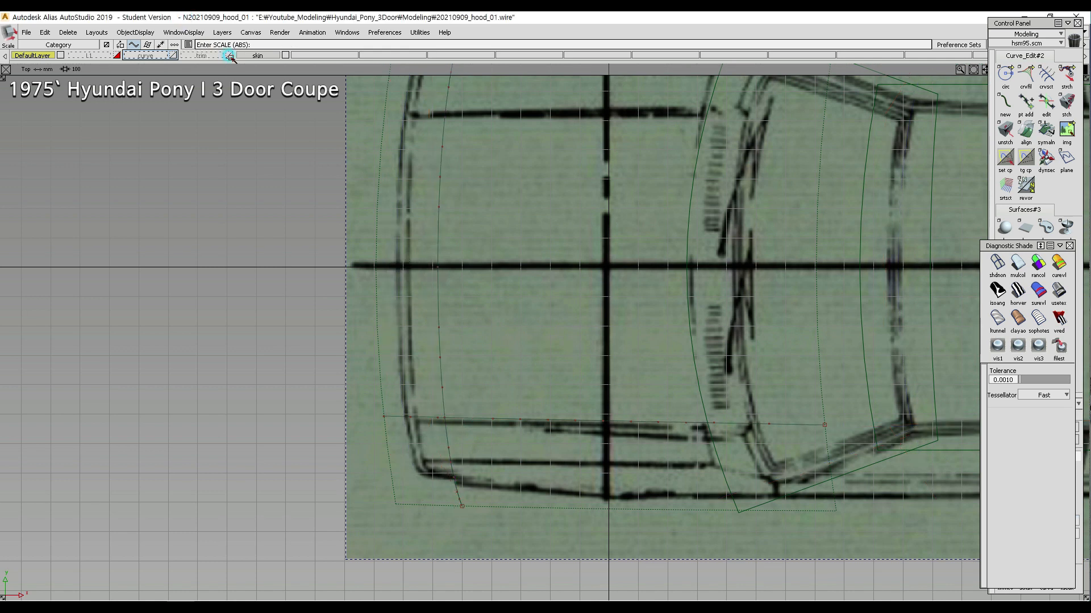
pyautogui.keyDown('ctrl'); pyautogui.keyDown('shift'); pyautogui.click(472, 423); pyautogui.keyUp('shift'); pyautogui.keyUp('ctrl')
pyautogui.keyDown('ctrl'); pyautogui.keyDown('shift'); pyautogui.click(452, 460); pyautogui.keyUp('shift'); pyautogui.keyUp('ctrl')
pyautogui.keyDown('alt'); pyautogui.keyDown('shift'); pyautogui.moveTo(482, 475); pyautogui.dragTo(512, 354, button='right'); pyautogui.keyUp('shift'); pyautogui.keyUp('alt')
pyautogui.keyDown('alt'); pyautogui.keyDown('shift'); pyautogui.moveTo(513, 355); pyautogui.dragTo(516, 317, button='middle'); pyautogui.keyUp('shift'); pyautogui.keyUp('alt')
pyautogui.moveTo(468, 309); pyautogui.dragTo(465, 388)
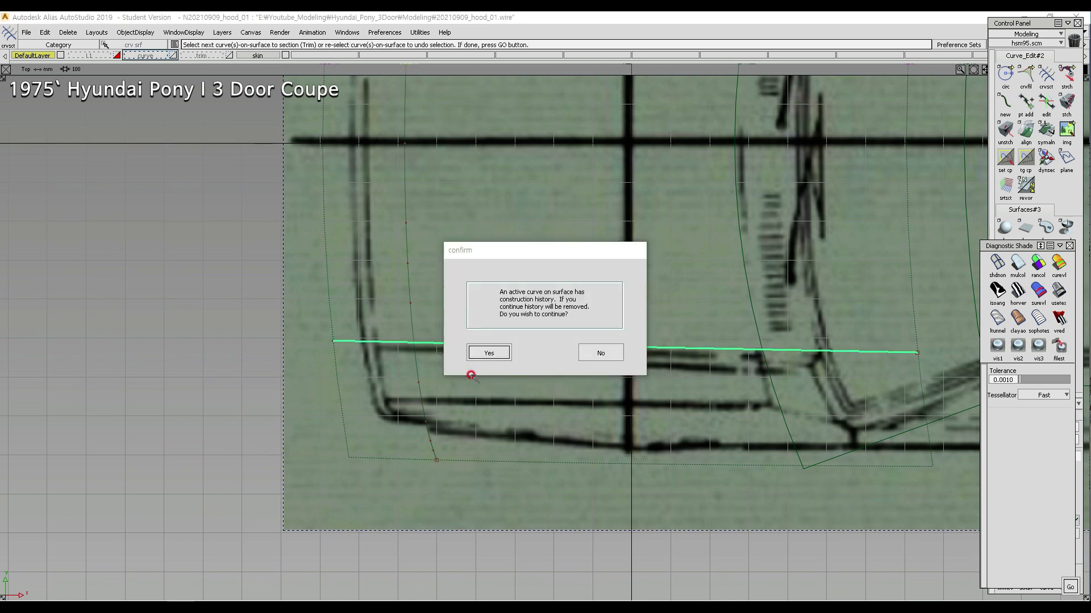
pyautogui.press('Return')
pyautogui.click(411, 325)
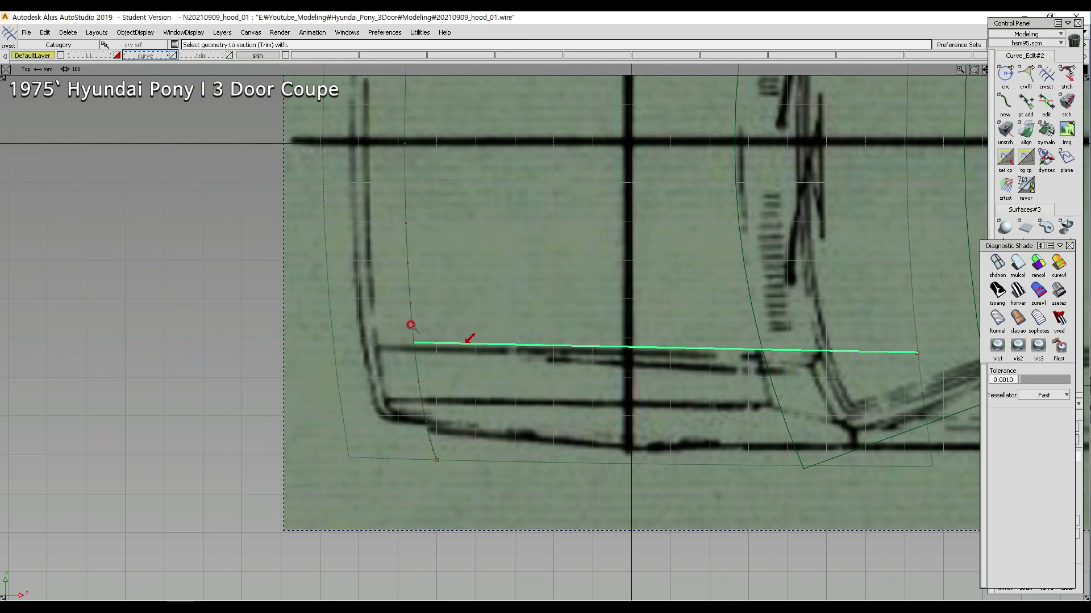
# - Section the crosswise curve on surface at the lengthwise one, keeping its outboard part and accepting the removal of construction history
pyautogui.click(418, 391)
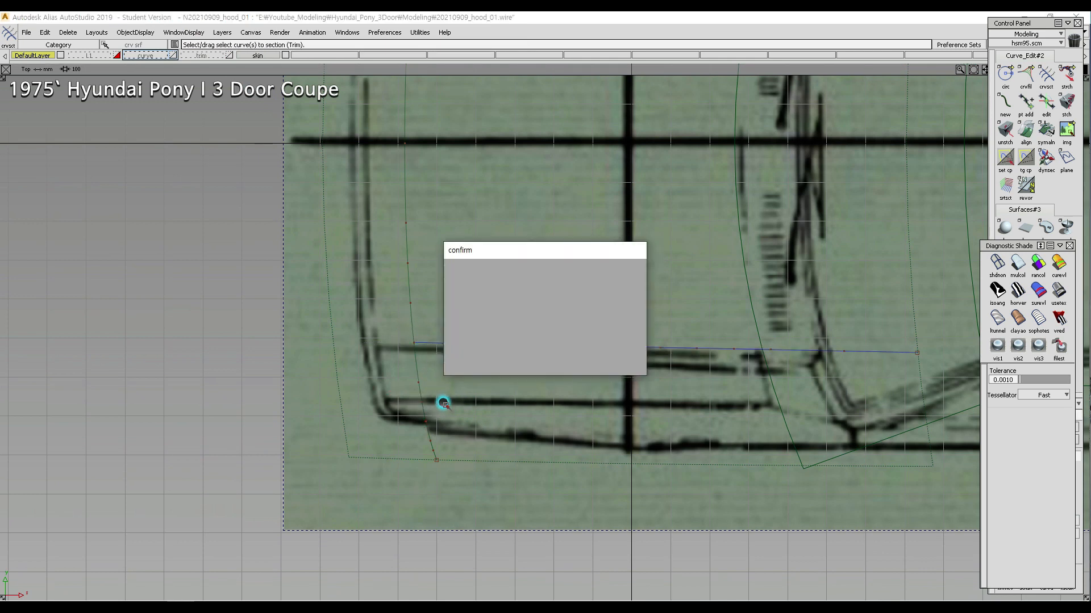
pyautogui.click(488, 353)
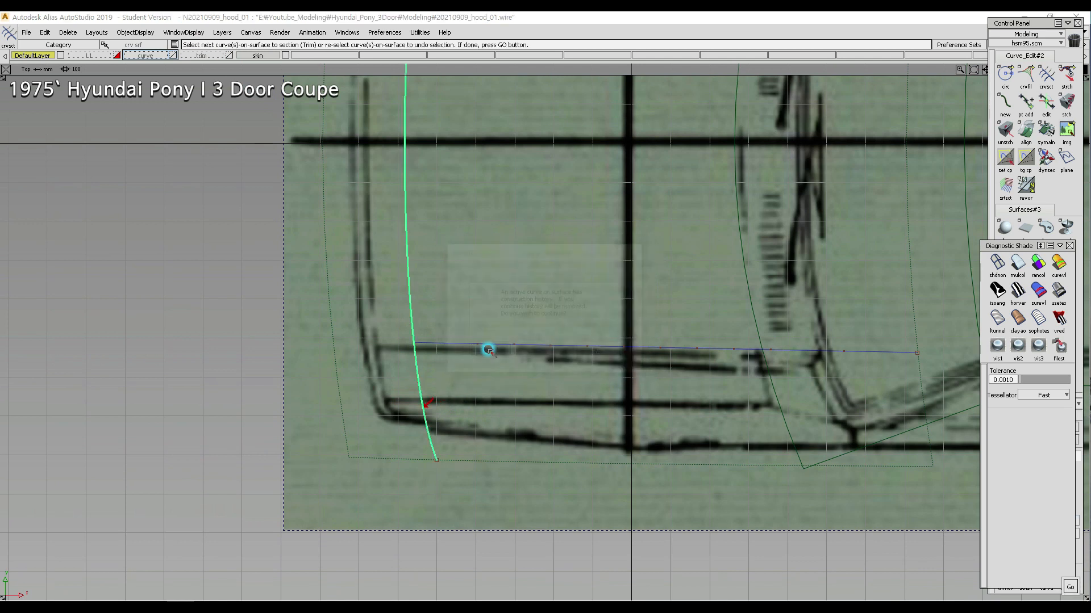
pyautogui.click(459, 341)
# - Trim the hood surface along the connected curves on surface, discarding the outboard area behind the crosswise curve
pyautogui.moveTo(500, 348)
pyautogui.keyDown('alt'); pyautogui.keyDown('shift'); pyautogui.mouseDown(button='right')
pyautogui.moveTo(555, 380)
pyautogui.moveTo(502, 462)
pyautogui.moveTo(538, 352)
pyautogui.mouseUp(button='right'); pyautogui.keyUp('shift'); pyautogui.keyUp('alt')
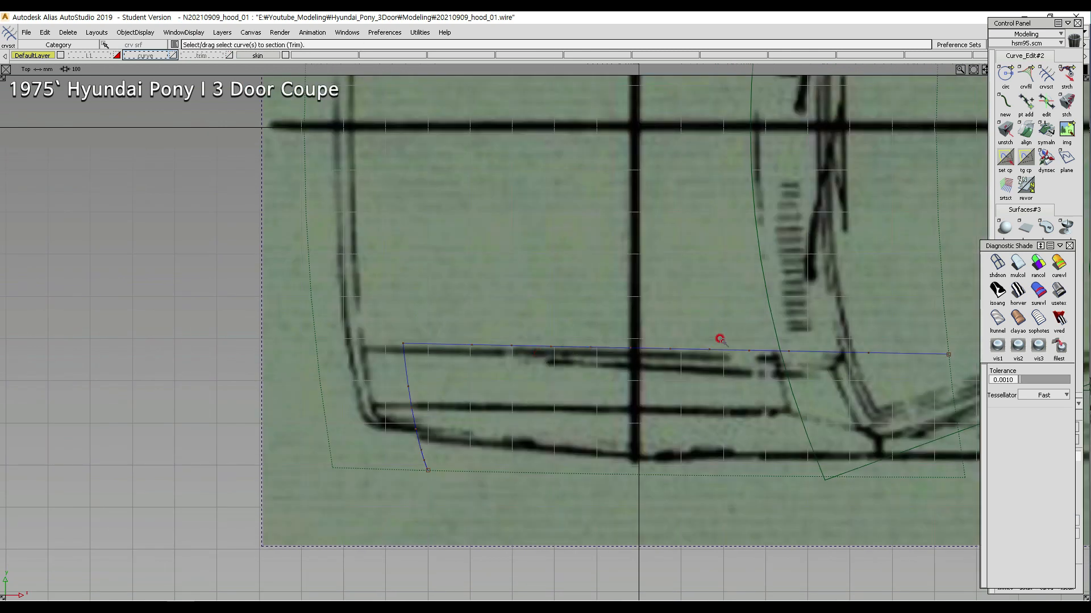
pyautogui.keyDown('alt'); pyautogui.keyDown('shift'); pyautogui.moveTo(808, 349); pyautogui.dragTo(690, 330, button='middle'); pyautogui.keyUp('shift'); pyautogui.keyUp('alt')
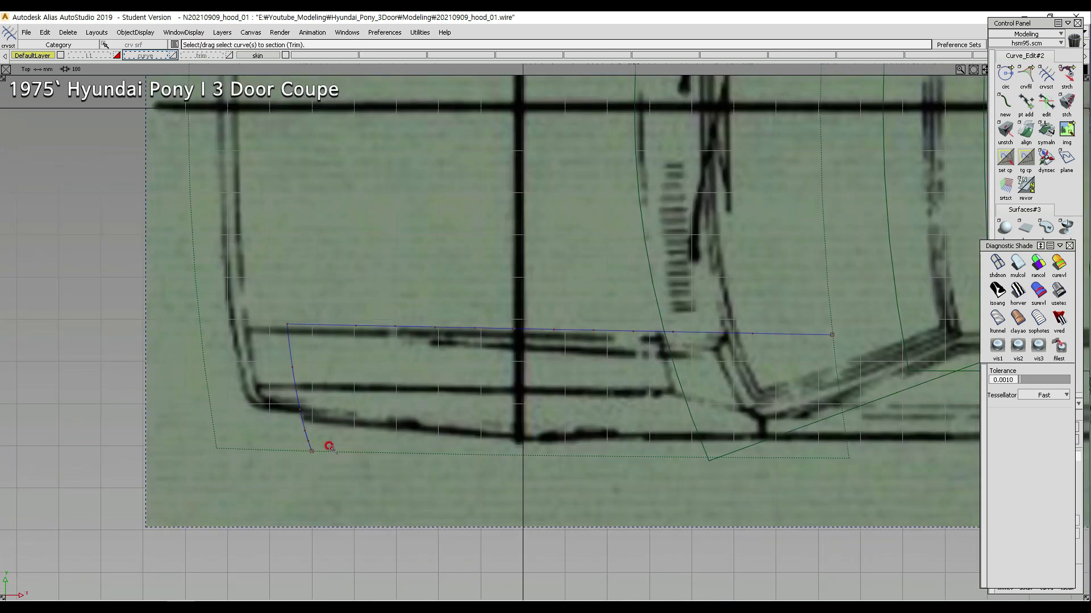
pyautogui.keyDown('ctrl'); pyautogui.keyDown('shift'); pyautogui.moveTo(396, 250); pyautogui.dragTo(362, 255); pyautogui.keyUp('shift'); pyautogui.keyUp('ctrl')
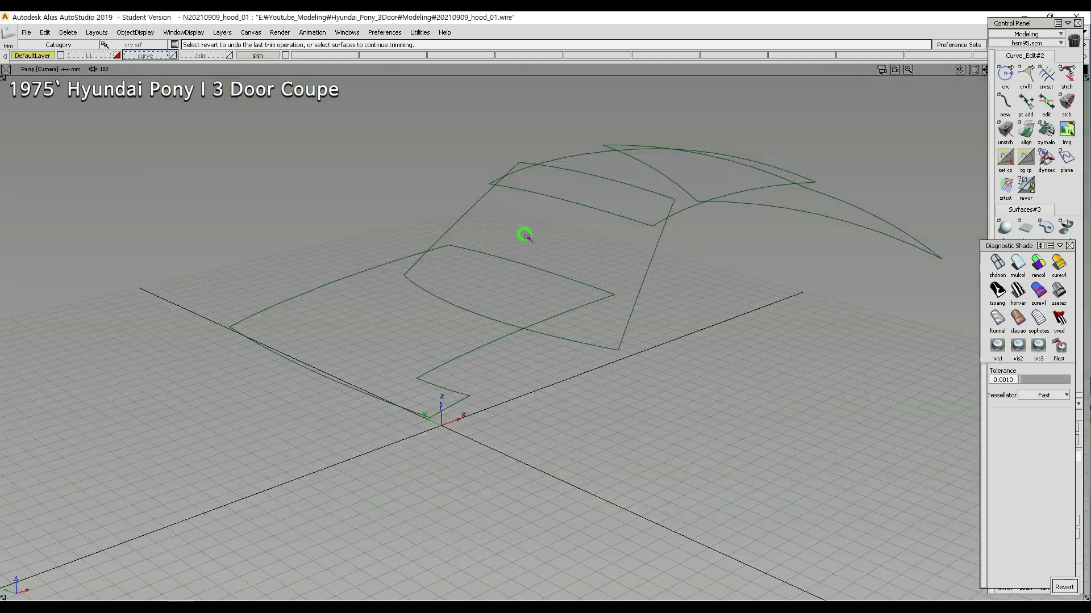
pyautogui.keyDown('alt'); pyautogui.keyDown('shift'); pyautogui.moveTo(525, 235); pyautogui.dragTo(540, 267); pyautogui.keyUp('shift'); pyautogui.keyUp('alt')
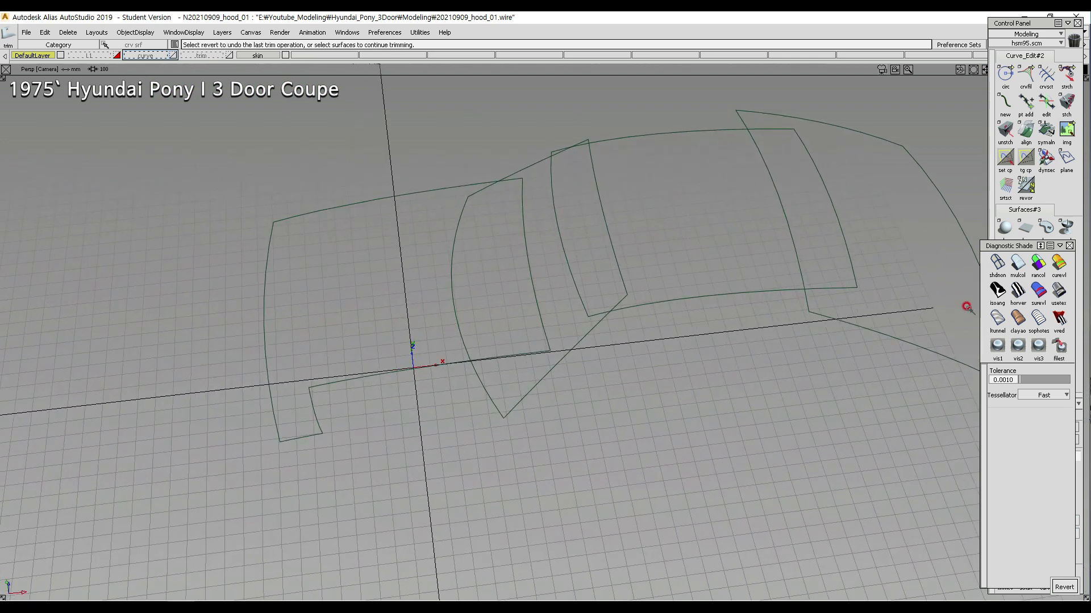
# - Apply the Multi-Color diagnostic shade and inspect the trimmed hood corner in the perspective and Top views
pyautogui.click(1018, 263)
pyautogui.moveTo(731, 270)
pyautogui.keyDown('alt'); pyautogui.keyDown('shift'); pyautogui.mouseDown()
pyautogui.moveTo(426, 254)
pyautogui.moveTo(480, 303)
pyautogui.moveTo(474, 292)
pyautogui.mouseUp(); pyautogui.keyUp('shift'); pyautogui.keyUp('alt')
pyautogui.scroll(7, 433, 346)
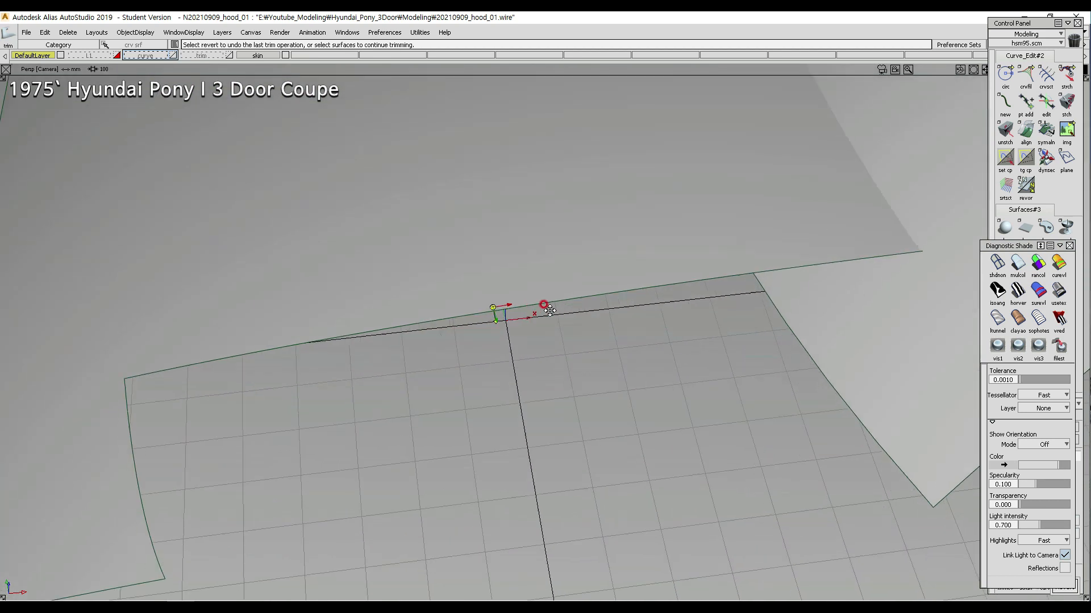
pyautogui.scroll(-6, 511, 291)
pyautogui.keyDown('ctrl'); pyautogui.keyDown('shift'); pyautogui.moveTo(441, 253); pyautogui.dragTo(434, 302, button='right'); pyautogui.keyUp('shift'); pyautogui.keyUp('ctrl')
pyautogui.keyDown('alt'); pyautogui.keyDown('shift'); pyautogui.moveTo(388, 285); pyautogui.dragTo(514, 266, button='middle'); pyautogui.keyUp('shift'); pyautogui.keyUp('alt')
pyautogui.moveTo(514, 266)
pyautogui.keyDown('alt'); pyautogui.keyDown('shift'); pyautogui.mouseDown(button='right')
pyautogui.moveTo(487, 278)
pyautogui.moveTo(497, 287)
pyautogui.mouseUp(button='right'); pyautogui.keyUp('shift'); pyautogui.keyUp('alt')
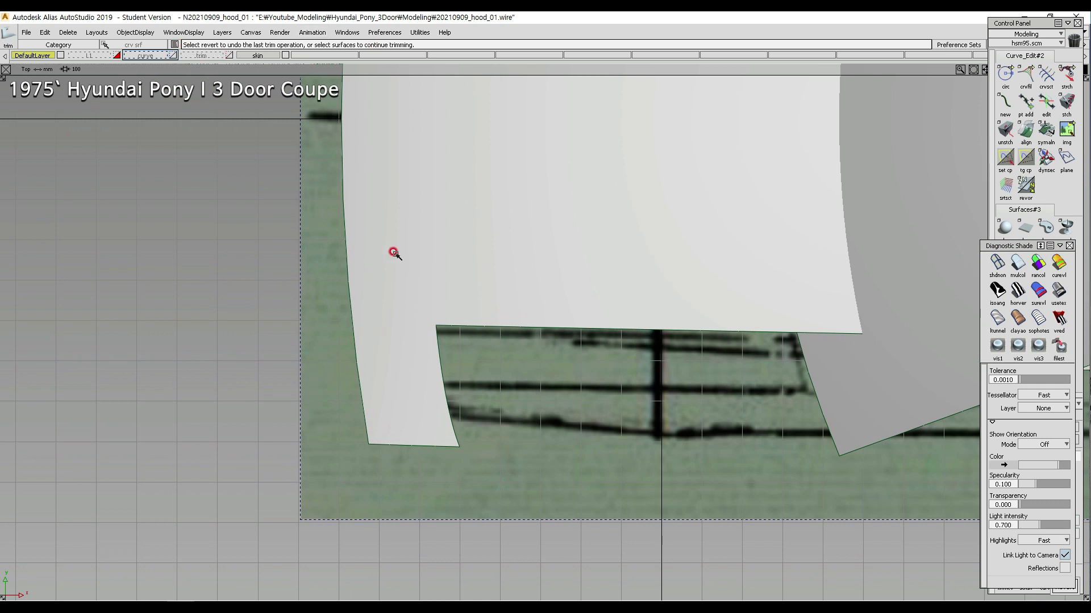
# - Show the trim layer and project the front trim curve onto the hood surface in the Top view
pyautogui.click(228, 55)
pyautogui.keyDown('ctrl'); pyautogui.keyDown('shift'); pyautogui.moveTo(490, 411); pyautogui.dragTo(420, 316); pyautogui.keyUp('shift'); pyautogui.keyUp('ctrl')
pyautogui.click(405, 338)
pyautogui.press('space')
pyautogui.moveTo(300, 304); pyautogui.dragTo(332, 357)
pyautogui.press('space')
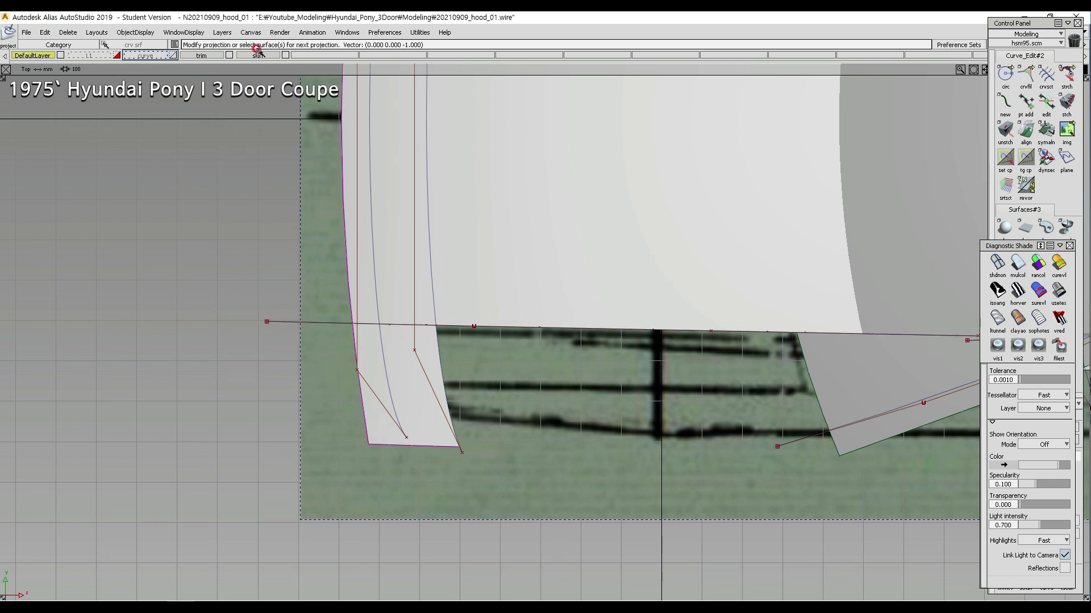
# - Hide the trim layer and draw a straight edit-point curve rearward from the trimmed hood surface's front corner
pyautogui.click(230, 55)
pyautogui.keyDown('alt'); pyautogui.keyDown('shift'); pyautogui.moveTo(372, 404); pyautogui.dragTo(633, 349); pyautogui.keyUp('shift'); pyautogui.keyUp('alt')
pyautogui.keyDown('alt'); pyautogui.keyDown('shift'); pyautogui.click(397, 382); pyautogui.keyUp('shift'); pyautogui.keyUp('alt')
pyautogui.keyDown('alt'); pyautogui.keyDown('shift'); pyautogui.moveTo(397, 382); pyautogui.dragTo(438, 381, button='right'); pyautogui.keyUp('shift'); pyautogui.keyUp('alt')
pyautogui.keyDown('alt'); pyautogui.keyDown('shift'); pyautogui.moveTo(429, 393); pyautogui.dragTo(227, 370); pyautogui.keyUp('shift'); pyautogui.keyUp('alt')
pyautogui.keyDown('alt'); pyautogui.keyDown('shift'); pyautogui.moveTo(227, 370); pyautogui.dragTo(365, 395, button='right'); pyautogui.keyUp('shift'); pyautogui.keyUp('alt')
pyautogui.keyDown('ctrl'); pyautogui.keyDown('shift'); pyautogui.click(394, 367); pyautogui.keyUp('shift'); pyautogui.keyUp('ctrl')
pyautogui.moveTo(393, 368)
pyautogui.keyDown('ctrl'); pyautogui.keyDown('shift'); pyautogui.mouseDown()
pyautogui.moveTo(352, 366)
pyautogui.moveTo(465, 383)
pyautogui.moveTo(377, 377)
pyautogui.mouseUp(); pyautogui.keyUp('shift'); pyautogui.keyUp('ctrl')
pyautogui.keyDown('alt'); pyautogui.keyDown('shift'); pyautogui.moveTo(390, 382); pyautogui.dragTo(384, 372, button='right'); pyautogui.keyUp('shift'); pyautogui.keyUp('alt')
pyautogui.keyDown('ctrl'); pyautogui.keyDown('shift'); pyautogui.moveTo(455, 382); pyautogui.dragTo(587, 385, button='right'); pyautogui.keyUp('shift'); pyautogui.keyUp('ctrl')
pyautogui.middleClick(907, 318)
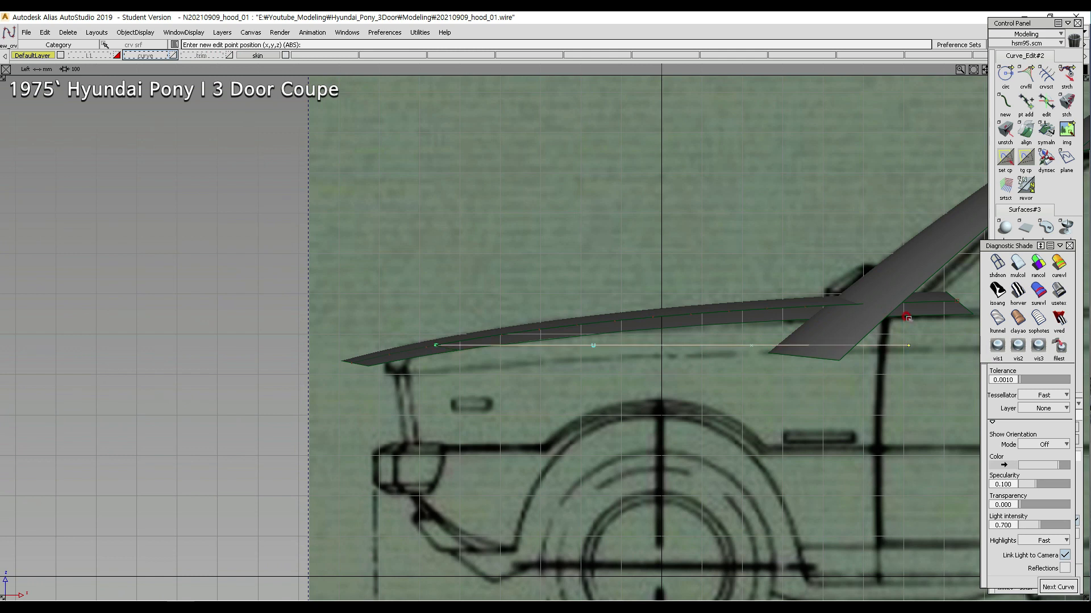
# - Turn off the diagnostic shading and lengthen the new curve rearward by repositioning its CVs in the Left view
pyautogui.click(997, 263)
pyautogui.keyDown('alt'); pyautogui.keyDown('shift'); pyautogui.moveTo(750, 348); pyautogui.dragTo(557, 343, button='middle'); pyautogui.keyUp('shift'); pyautogui.keyUp('alt')
pyautogui.keyDown('ctrl'); pyautogui.keyDown('shift'); pyautogui.moveTo(500, 318); pyautogui.dragTo(551, 351); pyautogui.keyUp('shift'); pyautogui.keyUp('ctrl')
pyautogui.moveTo(539, 335); pyautogui.dragTo(537, 366)
pyautogui.keyDown('ctrl'); pyautogui.keyDown('shift'); pyautogui.moveTo(437, 439); pyautogui.dragTo(478, 440, button='middle'); pyautogui.keyUp('shift'); pyautogui.keyUp('ctrl')
pyautogui.moveTo(475, 436); pyautogui.dragTo(512, 435)
pyautogui.keyDown('ctrl'); pyautogui.keyDown('shift'); pyautogui.moveTo(512, 435); pyautogui.dragTo(503, 400, button='middle'); pyautogui.keyUp('shift'); pyautogui.keyUp('ctrl')
pyautogui.moveTo(504, 399); pyautogui.dragTo(501, 428)
pyautogui.keyDown('ctrl'); pyautogui.keyDown('shift'); pyautogui.moveTo(400, 400); pyautogui.dragTo(404, 342); pyautogui.keyUp('shift'); pyautogui.keyUp('ctrl')
pyautogui.keyDown('alt'); pyautogui.keyDown('shift'); pyautogui.moveTo(470, 367); pyautogui.dragTo(408, 344, button='right'); pyautogui.keyUp('shift'); pyautogui.keyUp('alt')
pyautogui.keyDown('alt'); pyautogui.keyDown('shift'); pyautogui.moveTo(408, 344); pyautogui.dragTo(475, 339, button='middle'); pyautogui.keyUp('shift'); pyautogui.keyUp('alt')
# - Move the curve's picked CV to bend it along the blueprint's hood line in the Left view
pyautogui.keyDown('ctrl'); pyautogui.keyDown('shift'); pyautogui.moveTo(417, 319); pyautogui.dragTo(513, 337); pyautogui.keyUp('shift'); pyautogui.keyUp('ctrl')
pyautogui.moveTo(620, 285); pyautogui.dragTo(714, 357)
pyautogui.keyDown('ctrl'); pyautogui.keyDown('shift'); pyautogui.moveTo(686, 416); pyautogui.dragTo(681, 381, button='middle'); pyautogui.keyUp('shift'); pyautogui.keyUp('ctrl')
pyautogui.moveTo(680, 378); pyautogui.dragTo(677, 363, button='right')
pyautogui.moveTo(677, 363); pyautogui.dragTo(605, 379, button='middle')
pyautogui.moveTo(606, 376); pyautogui.dragTo(603, 380, button='right')
pyautogui.moveTo(603, 382); pyautogui.dragTo(592, 382, button='middle')
pyautogui.moveTo(592, 384); pyautogui.dragTo(597, 383, button='middle')
pyautogui.moveTo(596, 383); pyautogui.dragTo(596, 385, button='right')
pyautogui.moveTo(597, 384); pyautogui.dragTo(597, 382)
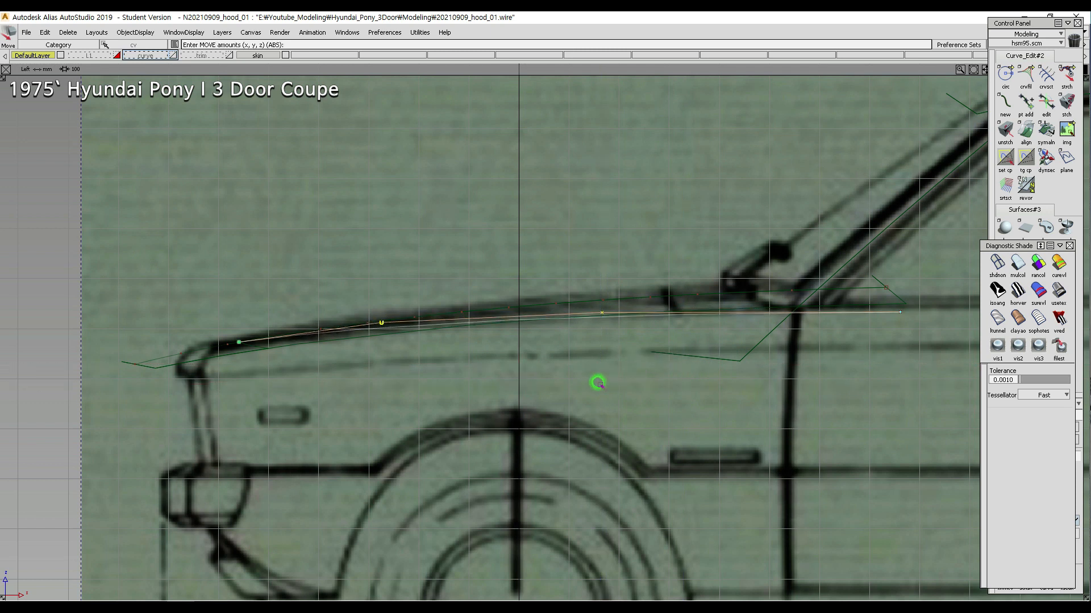
# - Raise the curve's rear end CV and third CV to follow the hood line on the side blueprint
pyautogui.keyDown('ctrl'); pyautogui.keyDown('shift'); pyautogui.moveTo(890, 356); pyautogui.dragTo(961, 343); pyautogui.keyUp('shift'); pyautogui.keyUp('ctrl')
pyautogui.keyDown('ctrl'); pyautogui.keyDown('shift'); pyautogui.moveTo(961, 343); pyautogui.dragTo(916, 346, button='middle'); pyautogui.keyUp('shift'); pyautogui.keyUp('ctrl')
pyautogui.moveTo(904, 351); pyautogui.dragTo(904, 332, button='right')
pyautogui.keyDown('ctrl'); pyautogui.keyDown('shift'); pyautogui.moveTo(875, 348); pyautogui.dragTo(869, 296); pyautogui.keyUp('shift'); pyautogui.keyUp('ctrl')
pyautogui.moveTo(505, 303); pyautogui.dragTo(668, 388)
pyautogui.keyDown('ctrl'); pyautogui.keyDown('shift'); pyautogui.moveTo(669, 389); pyautogui.dragTo(660, 365, button='middle'); pyautogui.keyUp('shift'); pyautogui.keyUp('ctrl')
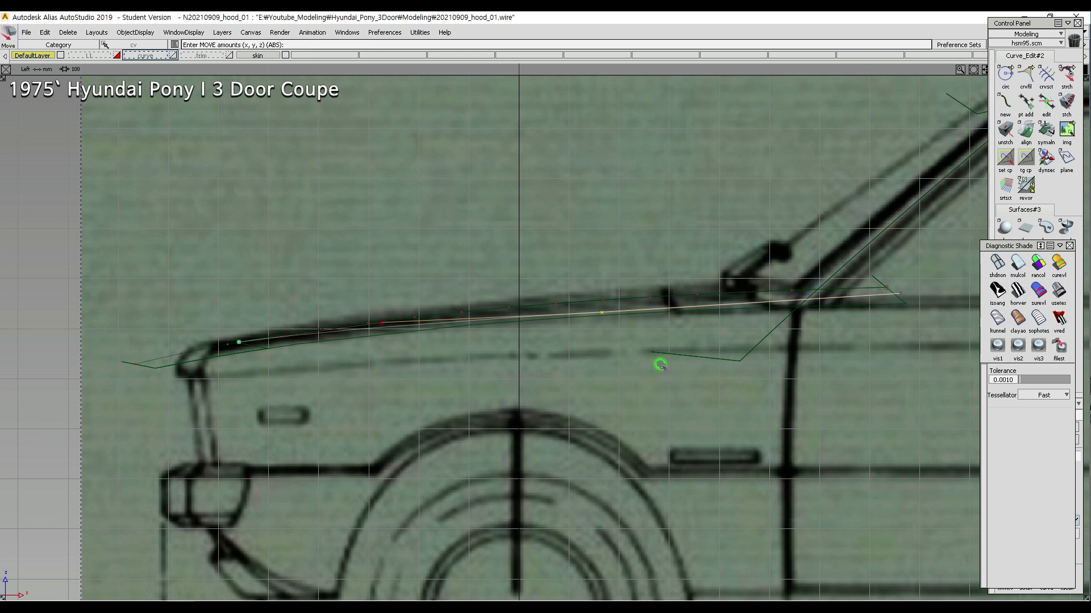
pyautogui.moveTo(634, 372)
pyautogui.mouseDown(button='right')
pyautogui.moveTo(635, 353)
pyautogui.moveTo(635, 363)
pyautogui.mouseUp(button='right')
pyautogui.keyDown('ctrl'); pyautogui.keyDown('shift'); pyautogui.moveTo(635, 362); pyautogui.dragTo(634, 398); pyautogui.keyUp('shift'); pyautogui.keyUp('ctrl')
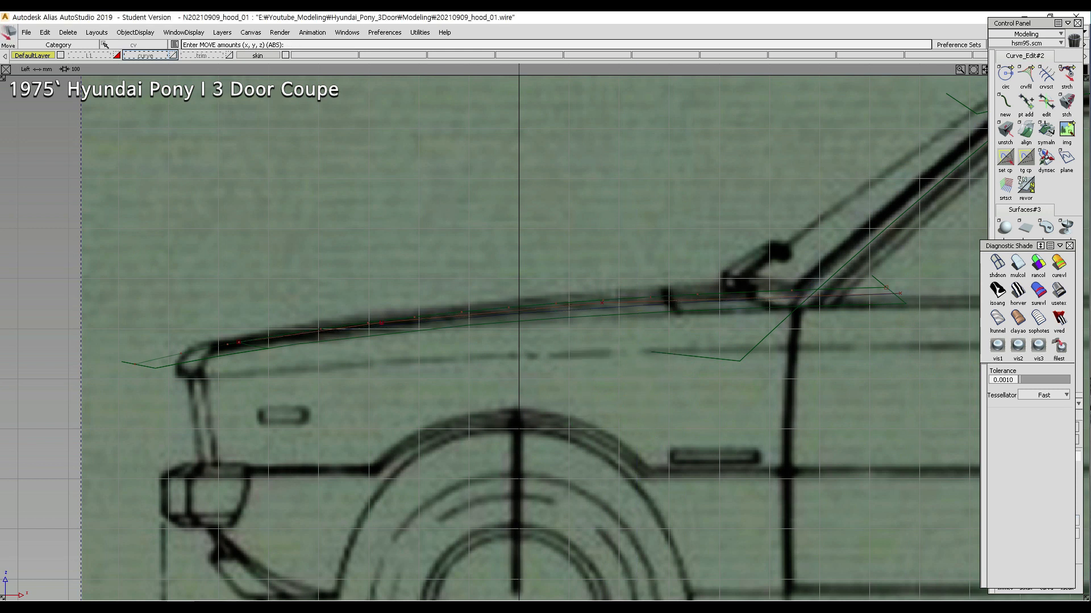
# - Switch to the reference photo and examine the crease between the hood and fender near the windshield
pyautogui.hotkey('alt', 'Tab')
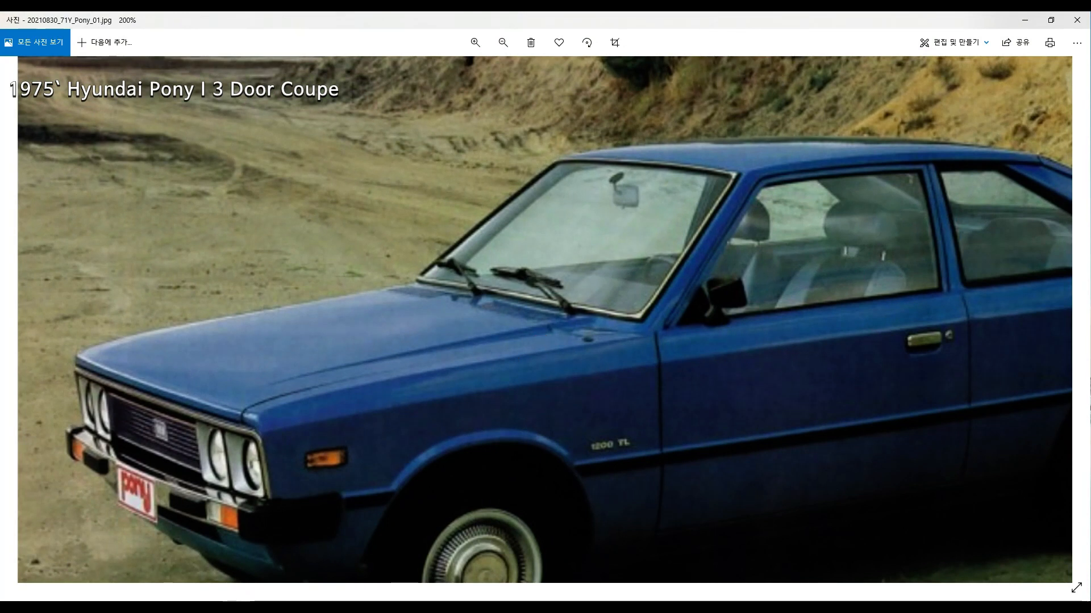
pyautogui.moveTo(420, 354)
pyautogui.mouseDown()
pyautogui.moveTo(596, 320)
pyautogui.moveTo(297, 375)
pyautogui.moveTo(524, 343)
pyautogui.mouseUp()
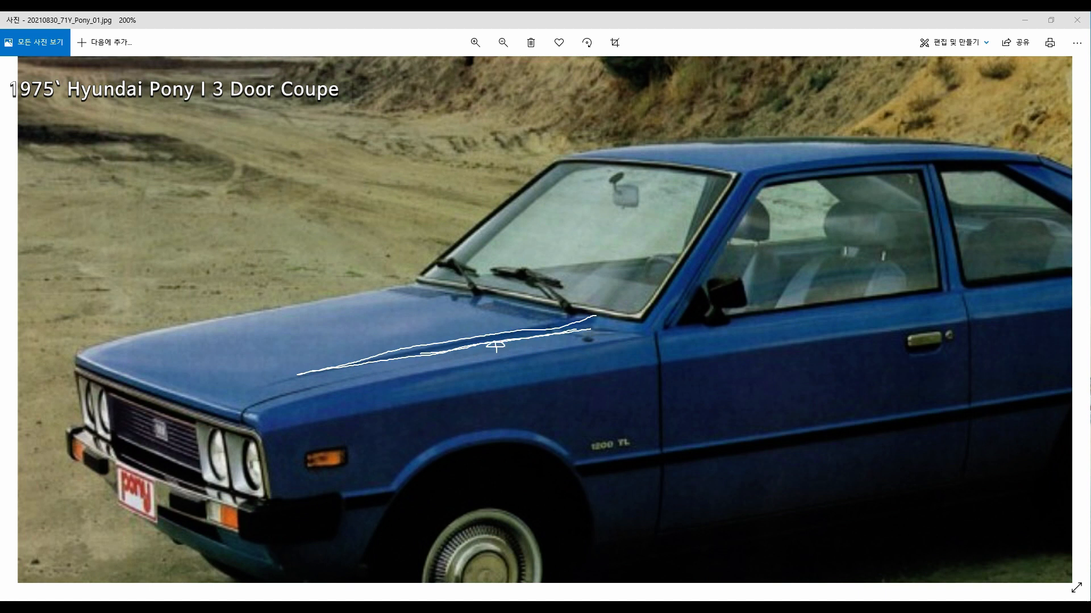
pyautogui.press('Escape')
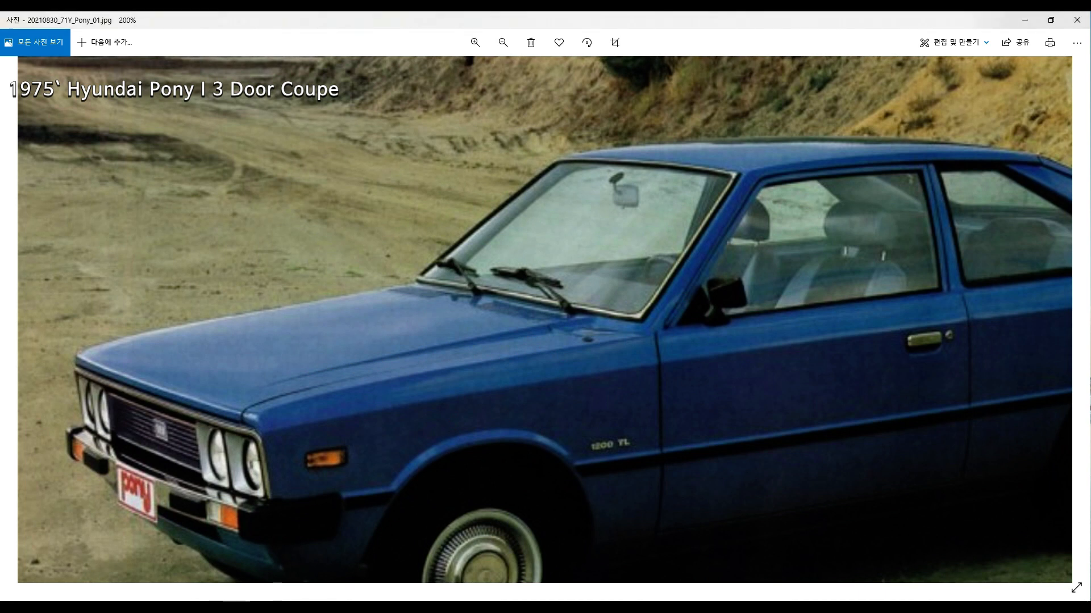
pyautogui.hotkey('ctrl', '0')
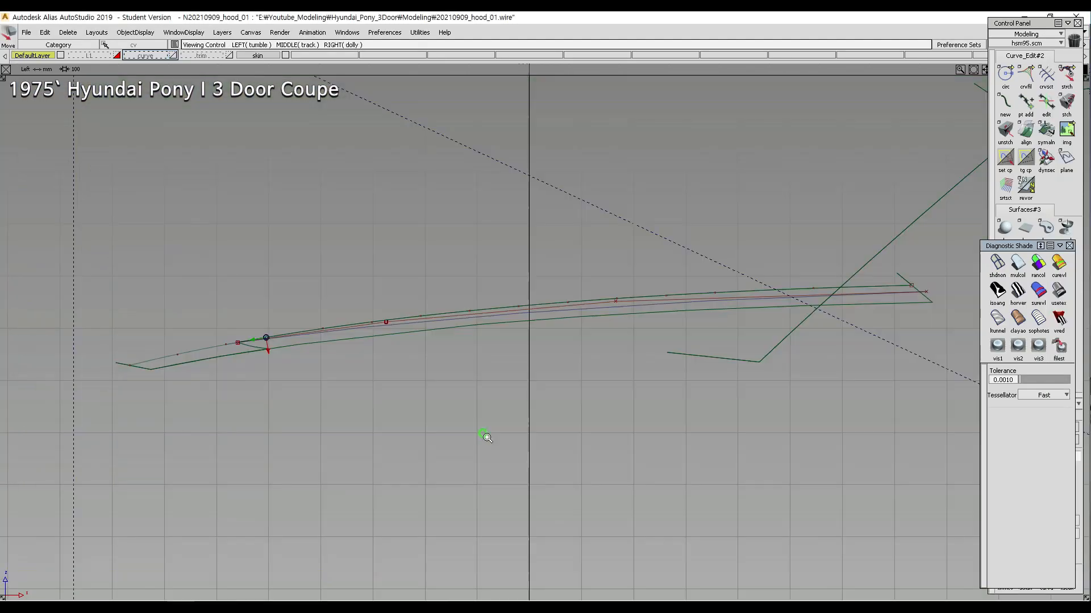
# - Return to Alias and slide the curve's third CV slightly forward in the Left view
pyautogui.keyDown('alt'); pyautogui.keyDown('shift'); pyautogui.moveTo(484, 435); pyautogui.dragTo(446, 385, button='right'); pyautogui.keyUp('shift'); pyautogui.keyUp('alt')
pyautogui.keyDown('alt'); pyautogui.keyDown('shift'); pyautogui.moveTo(446, 385); pyautogui.dragTo(384, 403, button='middle'); pyautogui.keyUp('shift'); pyautogui.keyUp('alt')
pyautogui.keyDown('ctrl'); pyautogui.keyDown('shift'); pyautogui.moveTo(336, 299); pyautogui.dragTo(376, 298); pyautogui.keyUp('shift'); pyautogui.keyUp('ctrl')
pyautogui.moveTo(482, 285); pyautogui.dragTo(602, 355)
pyautogui.keyDown('ctrl'); pyautogui.keyDown('shift'); pyautogui.moveTo(620, 437); pyautogui.dragTo(619, 418, button='middle'); pyautogui.keyUp('shift'); pyautogui.keyUp('ctrl')
pyautogui.moveTo(620, 416); pyautogui.dragTo(612, 414, button='middle')
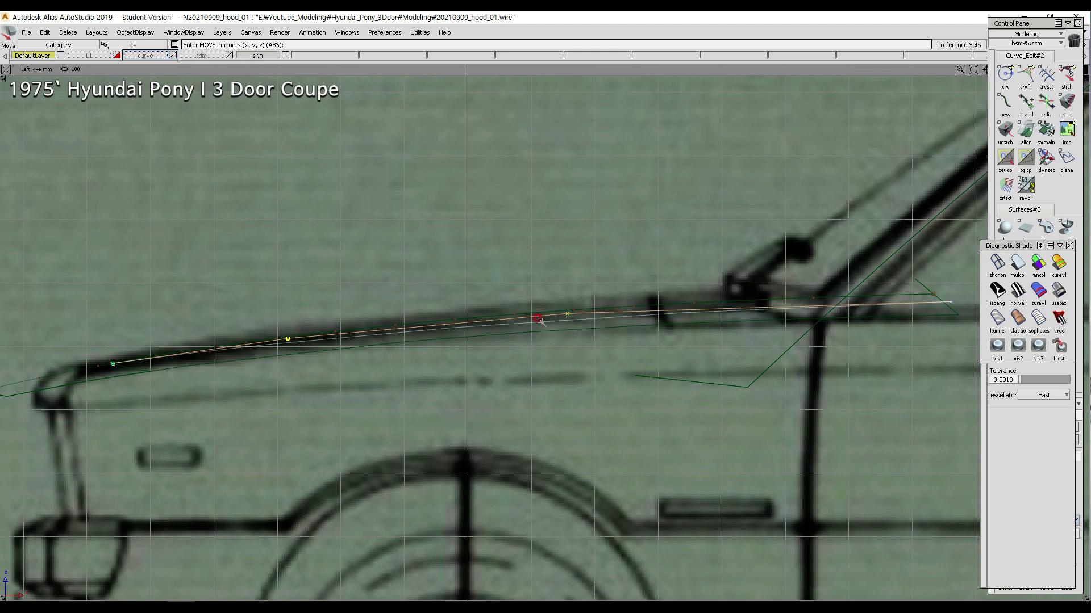
# - Fine-tune the height of the curve's CVs against the blueprint hood line in the Left view
pyautogui.keyDown('alt'); pyautogui.keyDown('shift'); pyautogui.moveTo(655, 351); pyautogui.dragTo(557, 414, button='middle'); pyautogui.keyUp('shift'); pyautogui.keyUp('alt')
pyautogui.keyDown('ctrl'); pyautogui.keyDown('shift'); pyautogui.moveTo(558, 414); pyautogui.dragTo(532, 334); pyautogui.keyUp('shift'); pyautogui.keyUp('ctrl')
pyautogui.moveTo(463, 301); pyautogui.dragTo(496, 323)
pyautogui.keyDown('ctrl'); pyautogui.keyDown('shift'); pyautogui.moveTo(550, 410); pyautogui.dragTo(549, 389, button='middle'); pyautogui.keyUp('shift'); pyautogui.keyUp('ctrl')
pyautogui.moveTo(551, 385); pyautogui.dragTo(551, 382, button='right')
pyautogui.keyDown('ctrl'); pyautogui.keyDown('shift'); pyautogui.moveTo(554, 386); pyautogui.dragTo(567, 344); pyautogui.keyUp('shift'); pyautogui.keyUp('ctrl')
pyautogui.moveTo(886, 305); pyautogui.dragTo(888, 373, button='right')
pyautogui.keyDown('ctrl'); pyautogui.keyDown('shift'); pyautogui.moveTo(852, 423); pyautogui.dragTo(865, 344); pyautogui.keyUp('shift'); pyautogui.keyUp('ctrl')
# - Copy and paste the shaped lengthwise curve, placing the copy at the trimmed hood surface's outboard front corner
pyautogui.keyDown('ctrl'); pyautogui.keyDown('shift'); pyautogui.moveTo(522, 476); pyautogui.dragTo(676, 372, button='right'); pyautogui.keyUp('shift'); pyautogui.keyUp('ctrl')
pyautogui.moveTo(724, 350)
pyautogui.keyDown('alt'); pyautogui.keyDown('shift'); pyautogui.mouseDown()
pyautogui.moveTo(700, 360)
pyautogui.moveTo(757, 319)
pyautogui.moveTo(657, 268)
pyautogui.moveTo(632, 321)
pyautogui.moveTo(672, 357)
pyautogui.moveTo(716, 308)
pyautogui.moveTo(773, 341)
pyautogui.mouseUp(); pyautogui.keyUp('shift'); pyautogui.keyUp('alt')
pyautogui.keyDown('ctrl'); pyautogui.keyDown('shift'); pyautogui.moveTo(597, 243); pyautogui.dragTo(677, 341); pyautogui.keyUp('shift'); pyautogui.keyUp('ctrl')
pyautogui.moveTo(650, 284); pyautogui.dragTo(711, 427)
pyautogui.hotkey('ctrl', 'c')
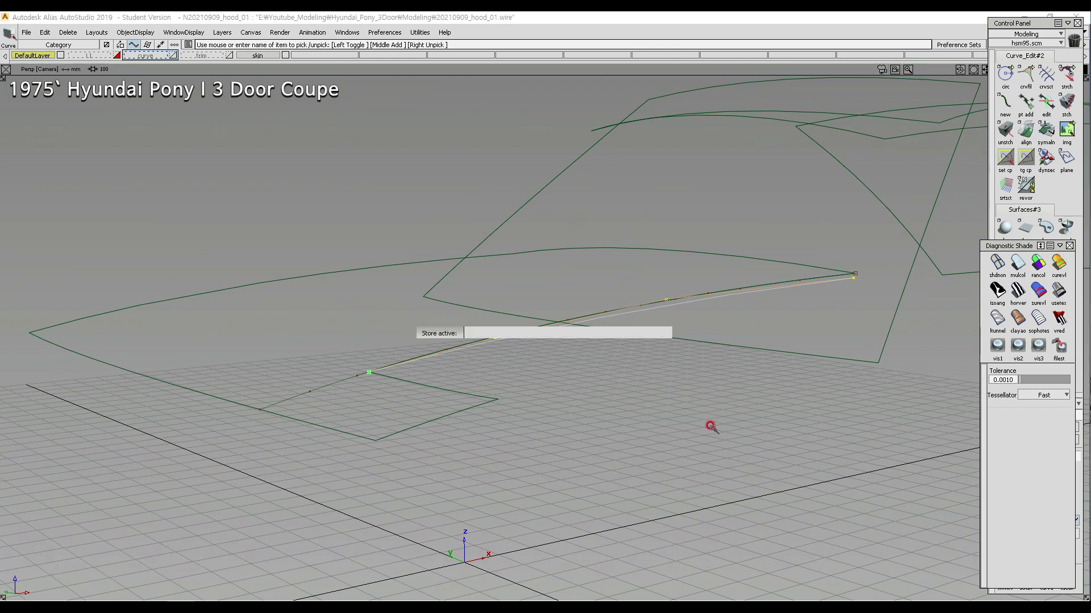
pyautogui.hotkey('ctrl', 'v')
pyautogui.moveTo(444, 385); pyautogui.dragTo(597, 431)
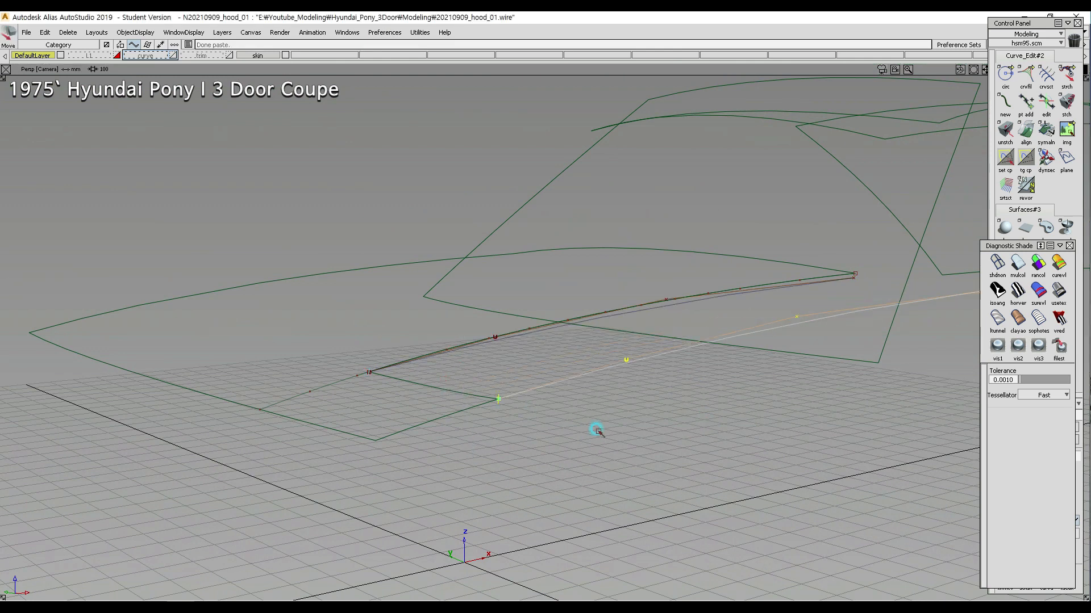
# - Rotate the pasted lengthwise curve slightly outboard about its front end in the Top view
pyautogui.keyDown('alt'); pyautogui.keyDown('shift'); pyautogui.moveTo(701, 455); pyautogui.dragTo(373, 504); pyautogui.keyUp('shift'); pyautogui.keyUp('alt')
pyautogui.keyDown('alt'); pyautogui.keyDown('shift'); pyautogui.moveTo(752, 389); pyautogui.dragTo(718, 342, button='middle'); pyautogui.keyUp('shift'); pyautogui.keyUp('alt')
pyautogui.keyDown('alt'); pyautogui.keyDown('shift'); pyautogui.moveTo(624, 374); pyautogui.dragTo(625, 310); pyautogui.keyUp('shift'); pyautogui.keyUp('alt')
pyautogui.keyDown('ctrl'); pyautogui.keyDown('shift'); pyautogui.moveTo(625, 310); pyautogui.dragTo(625, 360, button='right'); pyautogui.keyUp('shift'); pyautogui.keyUp('ctrl')
pyautogui.keyDown('alt'); pyautogui.keyDown('shift'); pyautogui.moveTo(625, 360); pyautogui.dragTo(572, 325, button='middle'); pyautogui.keyUp('shift'); pyautogui.keyUp('alt')
pyautogui.moveTo(573, 325)
pyautogui.keyDown('alt'); pyautogui.keyDown('shift'); pyautogui.mouseDown(button='right')
pyautogui.moveTo(496, 394)
pyautogui.moveTo(592, 377)
pyautogui.moveTo(617, 384)
pyautogui.mouseUp(button='right'); pyautogui.keyUp('shift'); pyautogui.keyUp('alt')
pyautogui.keyDown('ctrl'); pyautogui.keyDown('shift'); pyautogui.moveTo(738, 336); pyautogui.dragTo(707, 336); pyautogui.keyUp('shift'); pyautogui.keyUp('ctrl')
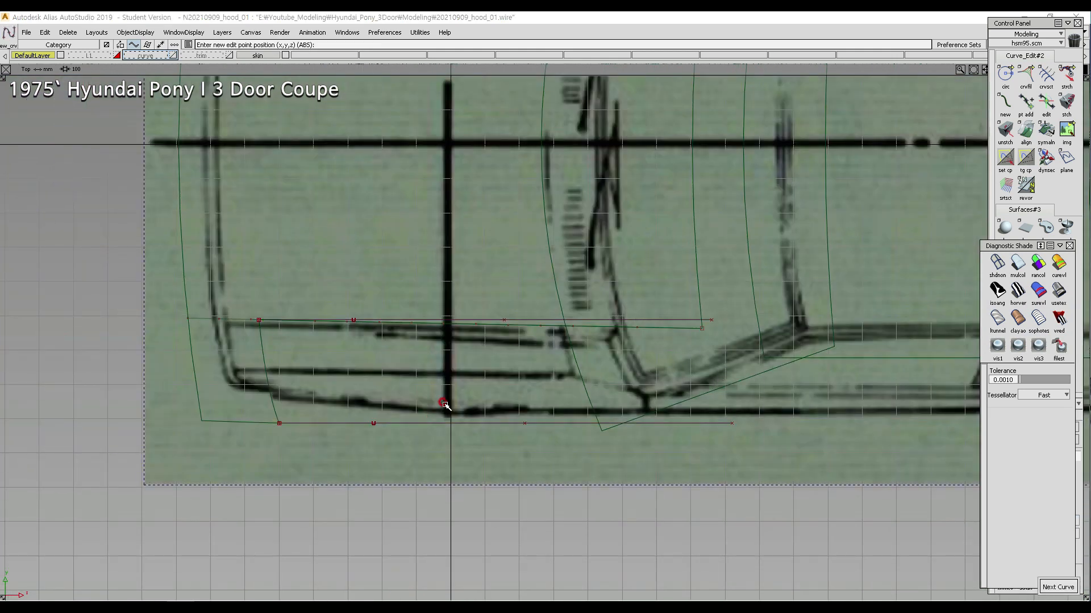
pyautogui.keyDown('ctrl'); pyautogui.keyDown('shift'); pyautogui.moveTo(518, 378); pyautogui.dragTo(518, 402, button='middle'); pyautogui.keyUp('shift'); pyautogui.keyUp('ctrl')
pyautogui.moveTo(520, 383); pyautogui.dragTo(522, 392, button='right')
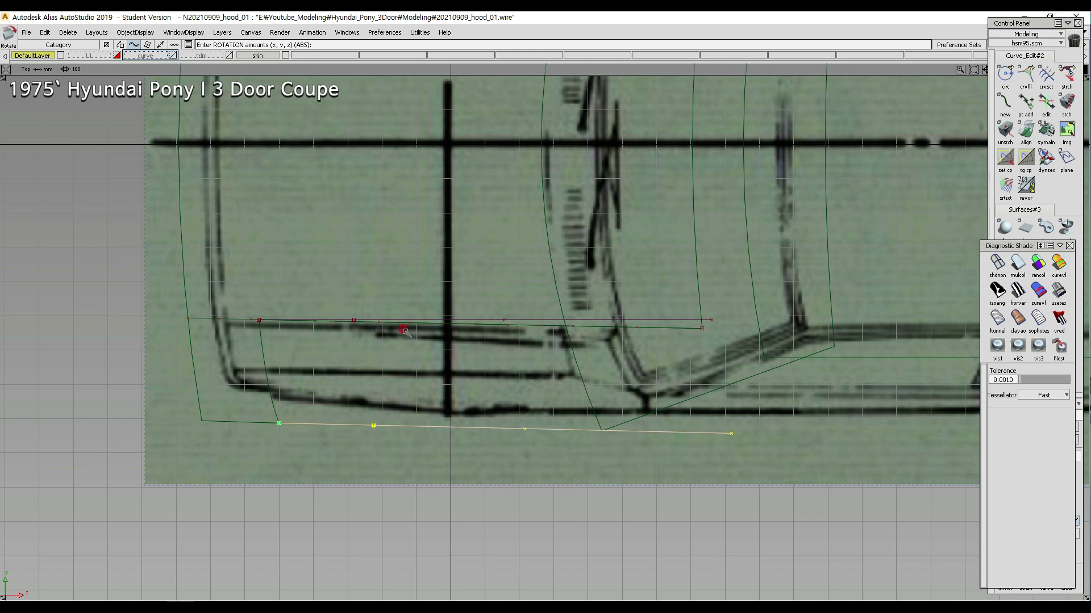
# - Rotate the inboard lengthwise curve slightly outboard about its front end in the Top view
pyautogui.moveTo(481, 307)
pyautogui.keyDown('ctrl'); pyautogui.keyDown('shift'); pyautogui.mouseDown()
pyautogui.moveTo(467, 290)
pyautogui.moveTo(492, 311)
pyautogui.mouseUp(); pyautogui.keyUp('shift'); pyautogui.keyUp('ctrl')
pyautogui.moveTo(509, 299); pyautogui.dragTo(520, 323)
pyautogui.keyDown('ctrl'); pyautogui.keyDown('shift'); pyautogui.moveTo(717, 373); pyautogui.dragTo(716, 390, button='middle'); pyautogui.keyUp('shift'); pyautogui.keyUp('ctrl')
pyautogui.moveTo(722, 366); pyautogui.dragTo(724, 371, button='right')
pyautogui.keyDown('ctrl'); pyautogui.keyDown('shift'); pyautogui.moveTo(759, 333); pyautogui.dragTo(750, 320); pyautogui.keyUp('shift'); pyautogui.keyUp('ctrl')
# - Draw an edit-point curve connecting the rear ends of the two lengthwise curves
pyautogui.keyDown('ctrl'); pyautogui.keyDown('shift'); pyautogui.moveTo(757, 320); pyautogui.dragTo(718, 322, button='right'); pyautogui.keyUp('shift'); pyautogui.keyUp('ctrl')
pyautogui.keyDown('ctrl'); pyautogui.keyDown('alt'); pyautogui.click(717, 333); pyautogui.keyUp('alt'); pyautogui.keyUp('ctrl')
pyautogui.keyDown('ctrl'); pyautogui.keyDown('alt'); pyautogui.click(730, 421); pyautogui.keyUp('alt'); pyautogui.keyUp('ctrl')
# - Bow the rear connecting curve by moving its inner CVs so it echoes the front edge in the Top view
pyautogui.keyDown('ctrl'); pyautogui.keyDown('shift'); pyautogui.moveTo(714, 386); pyautogui.dragTo(741, 362); pyautogui.keyUp('shift'); pyautogui.keyUp('ctrl')
pyautogui.moveTo(698, 347); pyautogui.dragTo(750, 416)
pyautogui.keyDown('ctrl'); pyautogui.keyDown('shift'); pyautogui.moveTo(775, 408); pyautogui.dragTo(785, 383, button='middle'); pyautogui.keyUp('shift'); pyautogui.keyUp('ctrl')
pyautogui.moveTo(723, 366); pyautogui.dragTo(704, 388)
pyautogui.moveTo(706, 388); pyautogui.dragTo(746, 413)
pyautogui.keyDown('ctrl'); pyautogui.keyDown('shift'); pyautogui.moveTo(768, 410); pyautogui.dragTo(775, 384, button='middle'); pyautogui.keyUp('shift'); pyautogui.keyUp('ctrl')
pyautogui.moveTo(774, 382); pyautogui.dragTo(774, 384, button='right')
pyautogui.keyDown('ctrl'); pyautogui.keyDown('shift'); pyautogui.moveTo(767, 421); pyautogui.dragTo(766, 369); pyautogui.keyUp('shift'); pyautogui.keyUp('ctrl')
pyautogui.moveTo(684, 343); pyautogui.dragTo(738, 379)
pyautogui.keyDown('ctrl'); pyautogui.keyDown('shift'); pyautogui.moveTo(762, 400); pyautogui.dragTo(763, 373, button='middle'); pyautogui.keyUp('shift'); pyautogui.keyUp('ctrl')
pyautogui.keyDown('ctrl'); pyautogui.keyDown('shift'); pyautogui.moveTo(762, 369); pyautogui.dragTo(759, 304); pyautogui.keyUp('shift'); pyautogui.keyUp('ctrl')
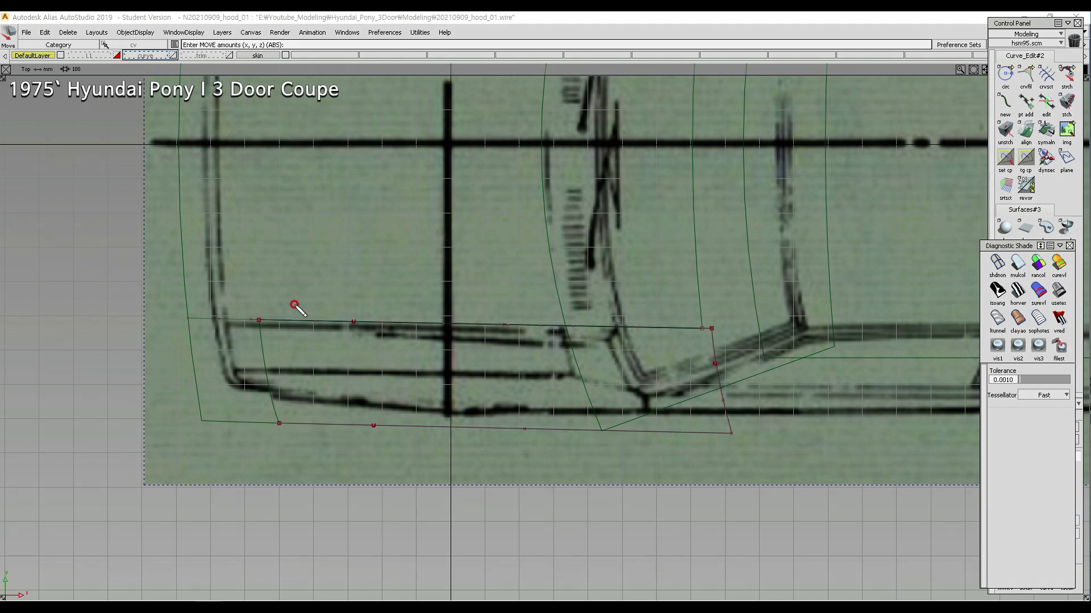
# - Compare the front edge with the rear connecting curve in the Top view and inspect the curve frame in perspective
pyautogui.moveTo(261, 323)
pyautogui.keyDown('ctrl'); pyautogui.keyDown('shift'); pyautogui.mouseDown()
pyautogui.moveTo(288, 419)
pyautogui.moveTo(258, 328)
pyautogui.mouseUp(); pyautogui.keyUp('shift'); pyautogui.keyUp('ctrl')
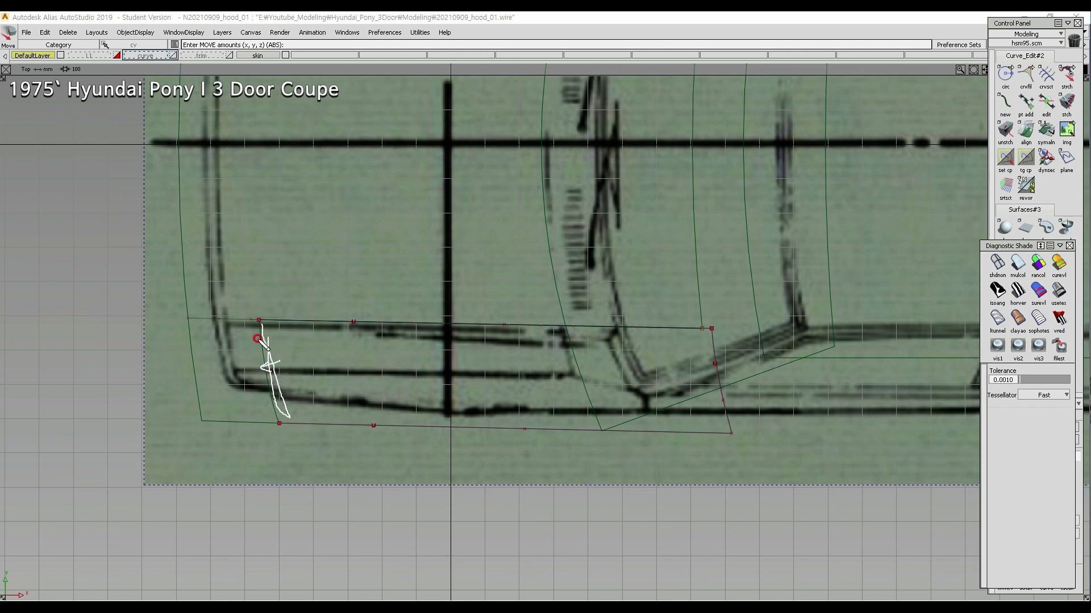
pyautogui.moveTo(717, 327)
pyautogui.keyDown('ctrl'); pyautogui.keyDown('shift'); pyautogui.mouseDown()
pyautogui.moveTo(726, 415)
pyautogui.moveTo(738, 422)
pyautogui.mouseUp(); pyautogui.keyUp('shift'); pyautogui.keyUp('ctrl')
pyautogui.keyDown('ctrl'); pyautogui.keyDown('shift'); pyautogui.moveTo(722, 383); pyautogui.dragTo(719, 381); pyautogui.keyUp('shift'); pyautogui.keyUp('ctrl')
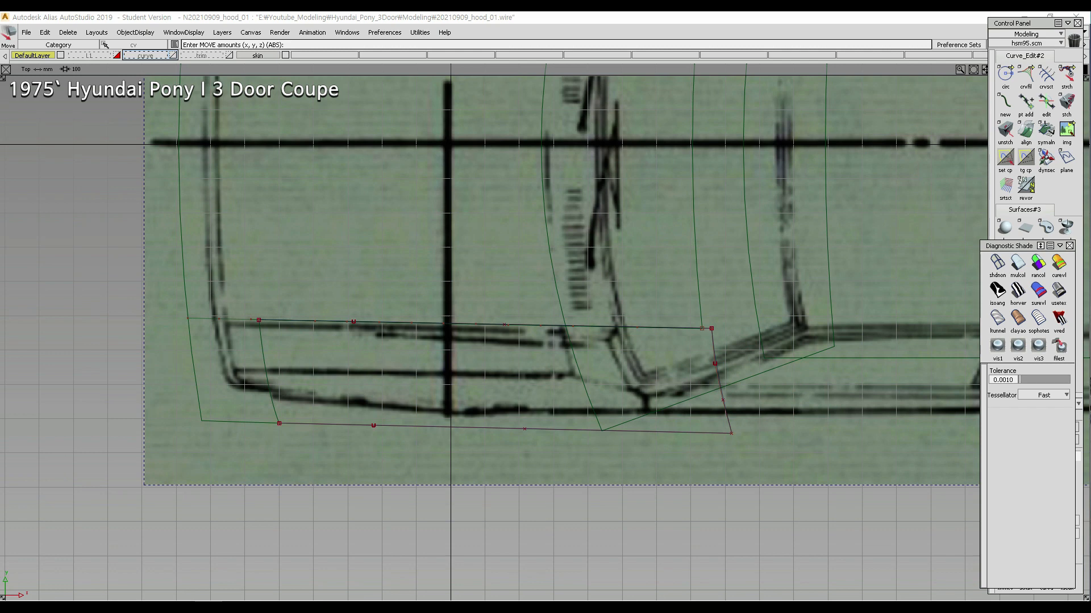
pyautogui.keyDown('ctrl'); pyautogui.keyDown('shift'); pyautogui.moveTo(341, 311); pyautogui.dragTo(513, 168, button='right'); pyautogui.keyUp('shift'); pyautogui.keyUp('ctrl')
pyautogui.moveTo(452, 330)
pyautogui.keyDown('alt'); pyautogui.keyDown('shift'); pyautogui.mouseDown()
pyautogui.moveTo(674, 180)
pyautogui.moveTo(772, 150)
pyautogui.moveTo(587, 255)
pyautogui.moveTo(626, 260)
pyautogui.moveTo(507, 316)
pyautogui.mouseUp(); pyautogui.keyUp('shift'); pyautogui.keyUp('alt')
pyautogui.moveTo(507, 316)
pyautogui.keyDown('ctrl'); pyautogui.keyDown('shift'); pyautogui.mouseDown(button='right')
pyautogui.moveTo(556, 345)
pyautogui.moveTo(619, 312)
pyautogui.mouseUp(button='right'); pyautogui.keyUp('shift'); pyautogui.keyUp('ctrl')
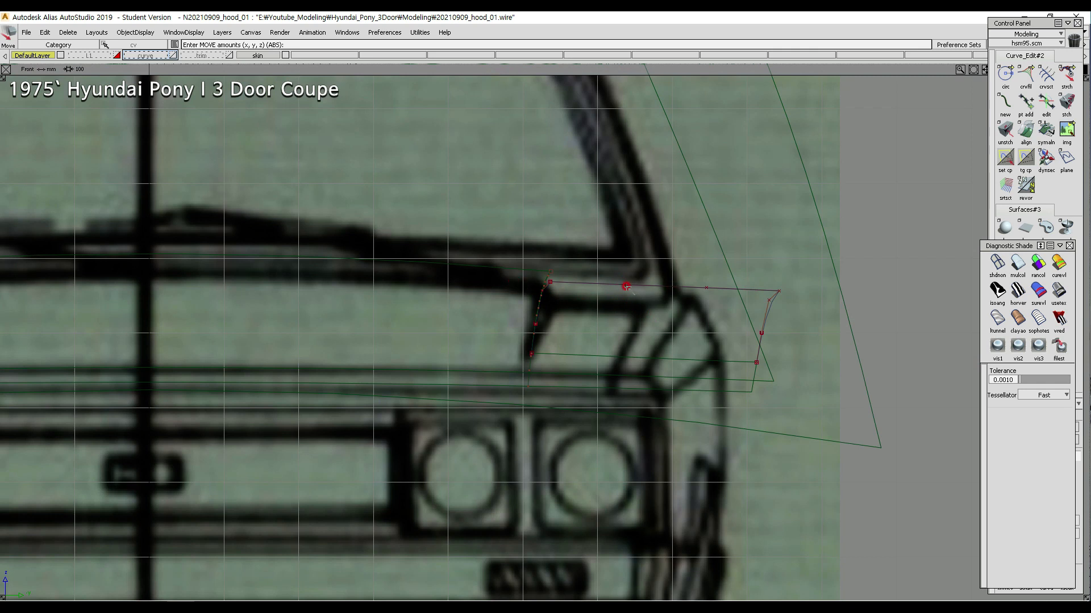
# - Pick both lengthwise curves in the Front view and rotate them to lower their rear ends
pyautogui.keyDown('ctrl'); pyautogui.keyDown('shift'); pyautogui.moveTo(531, 308); pyautogui.dragTo(556, 319); pyautogui.keyUp('shift'); pyautogui.keyUp('ctrl')
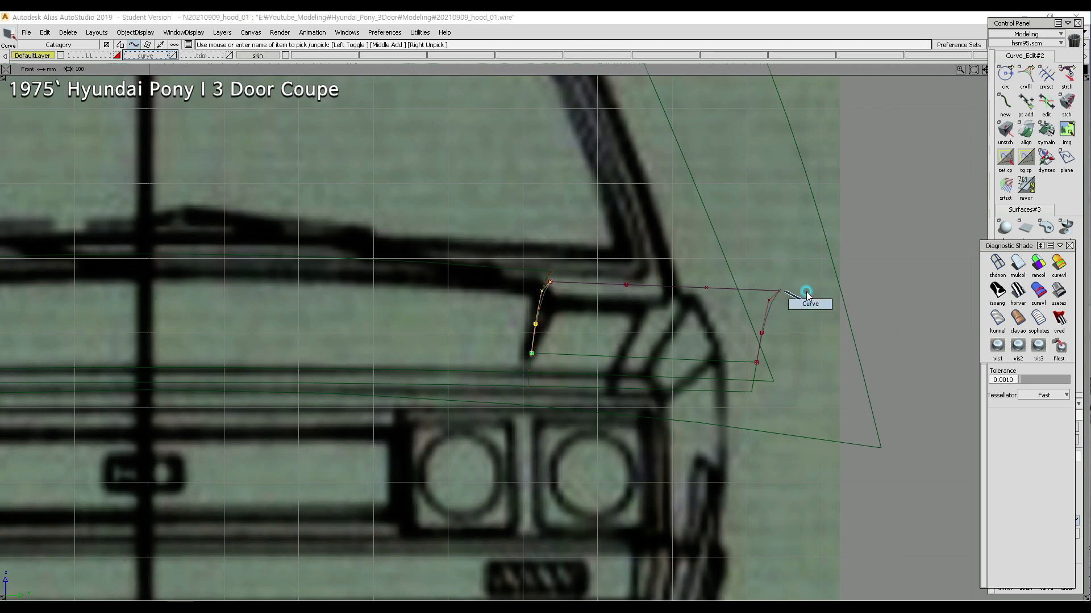
pyautogui.click(770, 299)
pyautogui.keyDown('ctrl'); pyautogui.keyDown('shift'); pyautogui.moveTo(823, 334); pyautogui.dragTo(824, 347); pyautogui.keyUp('shift'); pyautogui.keyUp('ctrl')
pyautogui.moveTo(825, 363); pyautogui.dragTo(825, 360, button='right')
pyautogui.moveTo(825, 360); pyautogui.dragTo(829, 355)
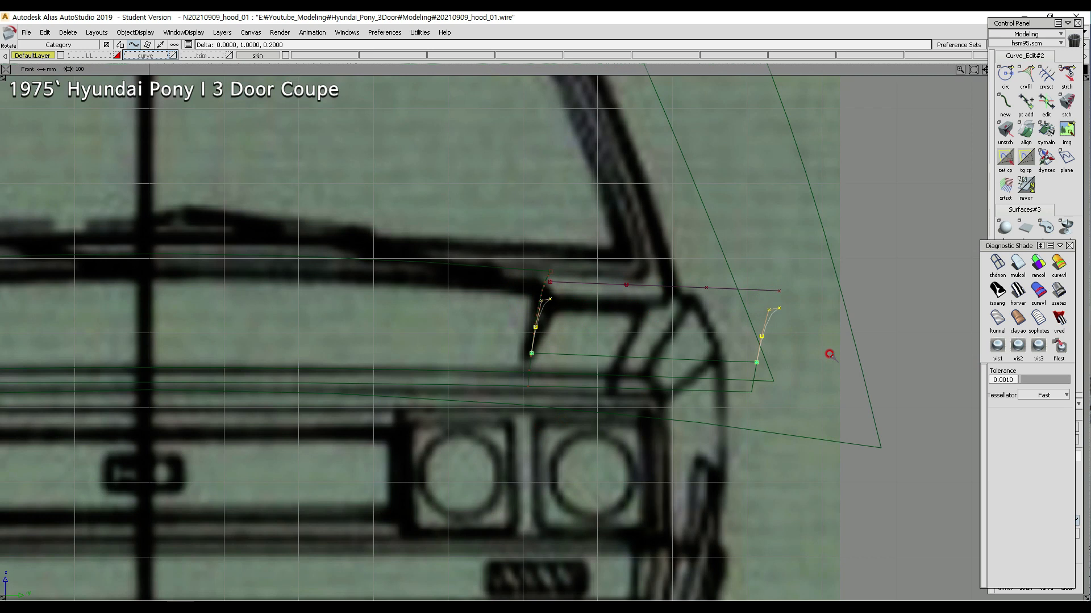
# - Pick the third CVs of both lengthwise curves and raise them slightly in the Left view
pyautogui.keyDown('ctrl'); pyautogui.keyDown('shift'); pyautogui.moveTo(538, 336); pyautogui.dragTo(537, 304); pyautogui.keyUp('shift'); pyautogui.keyUp('ctrl')
pyautogui.click(540, 302)
pyautogui.moveTo(748, 307); pyautogui.dragTo(773, 316)
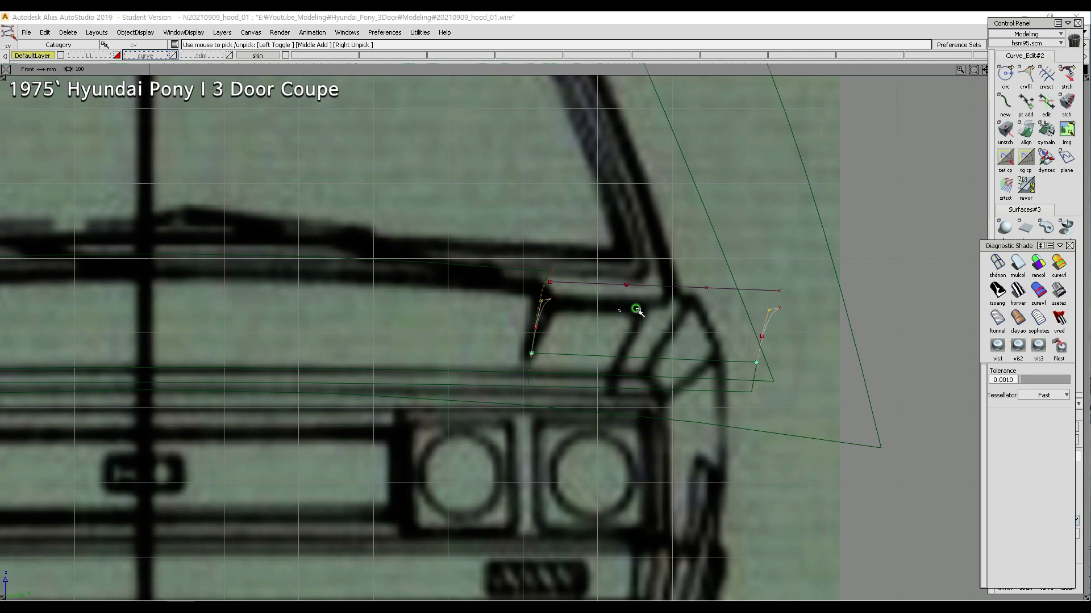
pyautogui.press('F6')
pyautogui.keyDown('ctrl'); pyautogui.keyDown('shift'); pyautogui.moveTo(567, 414); pyautogui.dragTo(512, 383); pyautogui.keyUp('shift'); pyautogui.keyUp('ctrl')
pyautogui.moveTo(579, 394); pyautogui.dragTo(579, 381, button='right')
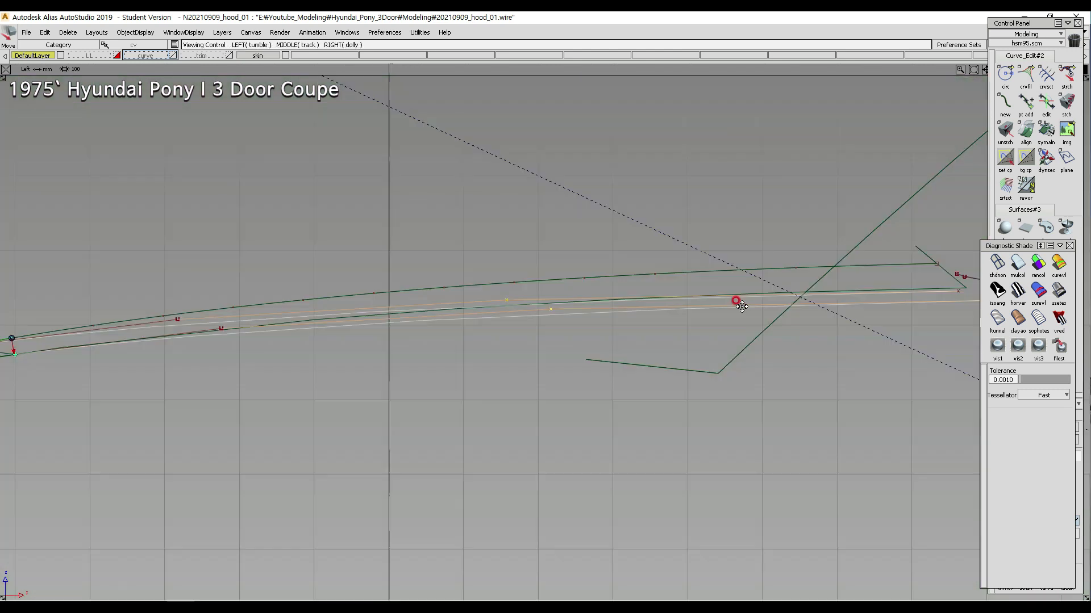
pyautogui.keyDown('alt'); pyautogui.keyDown('shift'); pyautogui.moveTo(735, 299); pyautogui.dragTo(629, 310, button='middle'); pyautogui.keyUp('shift'); pyautogui.keyUp('alt')
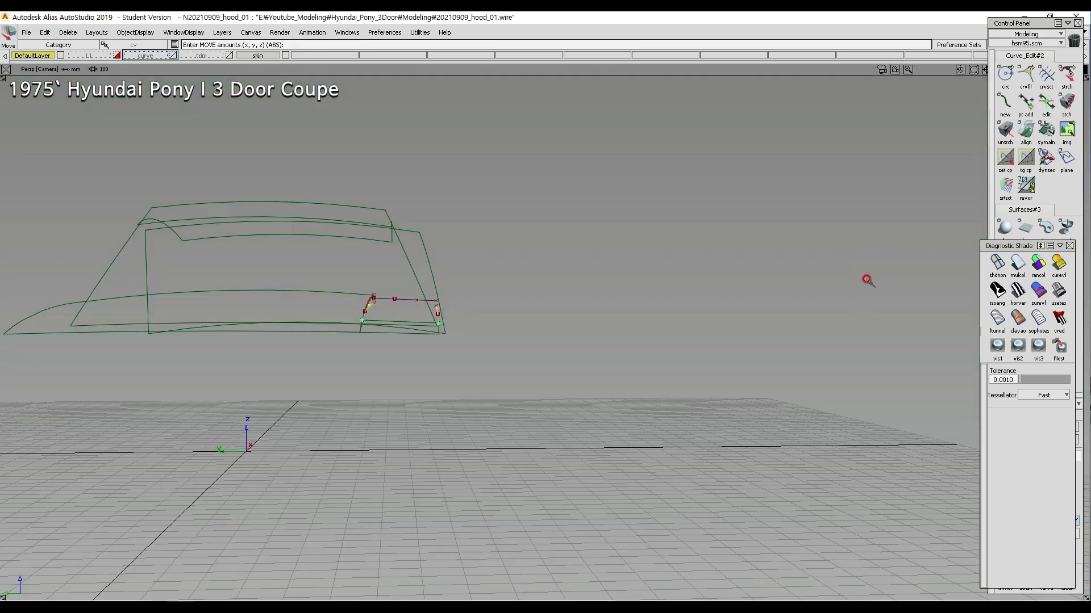
# - Snap the rear connecting curve onto the lowered rear ends of the two lengthwise curves
pyautogui.keyDown('alt'); pyautogui.keyDown('shift'); pyautogui.moveTo(864, 280); pyautogui.dragTo(245, 330); pyautogui.keyUp('shift'); pyautogui.keyUp('alt')
pyautogui.keyDown('alt'); pyautogui.keyDown('shift'); pyautogui.moveTo(724, 319); pyautogui.dragTo(723, 302, button='right'); pyautogui.keyUp('shift'); pyautogui.keyUp('alt')
pyautogui.keyDown('alt'); pyautogui.keyDown('shift'); pyautogui.moveTo(723, 302); pyautogui.dragTo(494, 307, button='middle'); pyautogui.keyUp('shift'); pyautogui.keyUp('alt')
pyautogui.keyDown('alt'); pyautogui.keyDown('shift'); pyautogui.moveTo(494, 306); pyautogui.dragTo(441, 306); pyautogui.keyUp('shift'); pyautogui.keyUp('alt')
pyautogui.keyDown('ctrl'); pyautogui.keyDown('shift'); pyautogui.moveTo(674, 363); pyautogui.dragTo(740, 312, button='right'); pyautogui.keyUp('shift'); pyautogui.keyUp('ctrl')
pyautogui.moveTo(740, 312); pyautogui.dragTo(713, 341)
pyautogui.keyDown('ctrl'); pyautogui.keyDown('shift'); pyautogui.moveTo(691, 350); pyautogui.dragTo(689, 321, button='right'); pyautogui.keyUp('shift'); pyautogui.keyUp('ctrl')
pyautogui.keyDown('ctrl'); pyautogui.click(689, 322); pyautogui.keyUp('ctrl')
pyautogui.keyDown('ctrl'); pyautogui.keyDown('shift'); pyautogui.moveTo(744, 394); pyautogui.dragTo(743, 357); pyautogui.keyUp('shift'); pyautogui.keyUp('ctrl')
# - Inspect the four-sided curve frame in perspective and check the rear connecting curve's CVs against the Front view blueprint
pyautogui.keyDown('alt'); pyautogui.keyDown('shift'); pyautogui.moveTo(743, 357); pyautogui.dragTo(789, 357, button='right'); pyautogui.keyUp('shift'); pyautogui.keyUp('alt')
pyautogui.keyDown('alt'); pyautogui.keyDown('shift'); pyautogui.moveTo(789, 356); pyautogui.dragTo(612, 353, button='middle'); pyautogui.keyUp('shift'); pyautogui.keyUp('alt')
pyautogui.keyDown('alt'); pyautogui.keyDown('shift'); pyautogui.moveTo(611, 353); pyautogui.dragTo(775, 380); pyautogui.keyUp('shift'); pyautogui.keyUp('alt')
pyautogui.keyDown('alt'); pyautogui.keyDown('shift'); pyautogui.moveTo(329, 281); pyautogui.dragTo(453, 282, button='middle'); pyautogui.keyUp('shift'); pyautogui.keyUp('alt')
pyautogui.keyDown('alt'); pyautogui.keyDown('shift'); pyautogui.moveTo(453, 283); pyautogui.dragTo(440, 262); pyautogui.keyUp('shift'); pyautogui.keyUp('alt')
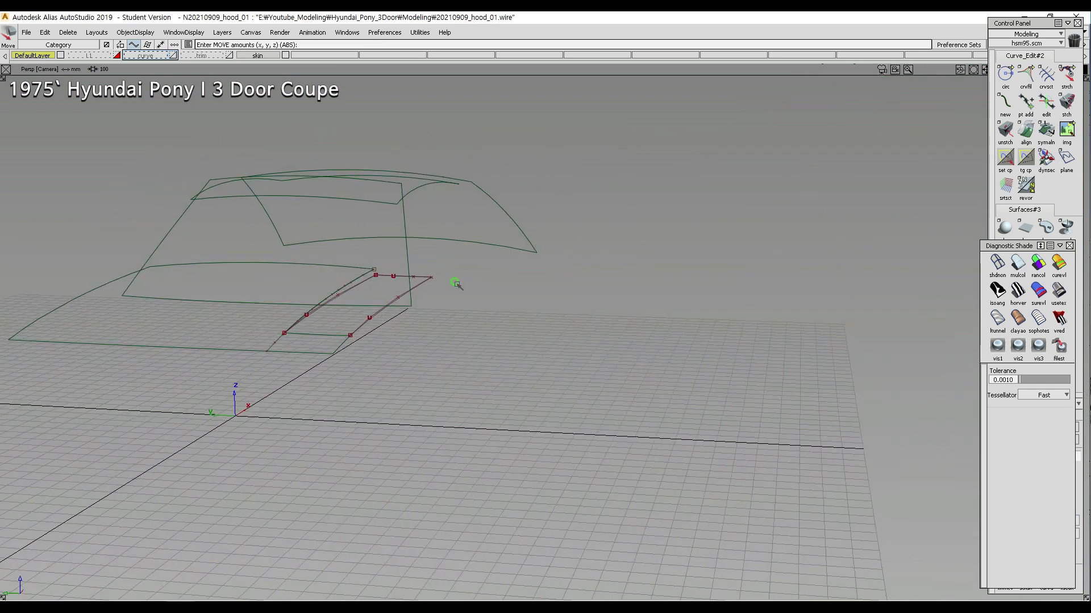
pyautogui.press('F7')
pyautogui.keyDown('ctrl'); pyautogui.keyDown('shift'); pyautogui.moveTo(536, 291); pyautogui.dragTo(570, 296); pyautogui.keyUp('shift'); pyautogui.keyUp('ctrl')
pyautogui.keyDown('alt'); pyautogui.keyDown('shift'); pyautogui.moveTo(570, 296); pyautogui.dragTo(621, 284, button='right'); pyautogui.keyUp('shift'); pyautogui.keyUp('alt')
pyautogui.keyDown('alt'); pyautogui.keyDown('shift'); pyautogui.moveTo(621, 284); pyautogui.dragTo(562, 286, button='middle'); pyautogui.keyUp('shift'); pyautogui.keyUp('alt')
pyautogui.moveTo(490, 271); pyautogui.dragTo(512, 285)
pyautogui.moveTo(569, 261); pyautogui.dragTo(615, 294)
pyautogui.moveTo(669, 245); pyautogui.dragTo(715, 294)
pyautogui.moveTo(759, 248); pyautogui.dragTo(844, 298)
pyautogui.keyDown('ctrl'); pyautogui.keyDown('shift'); pyautogui.moveTo(844, 297); pyautogui.dragTo(837, 339, button='right'); pyautogui.keyUp('shift'); pyautogui.keyUp('ctrl')
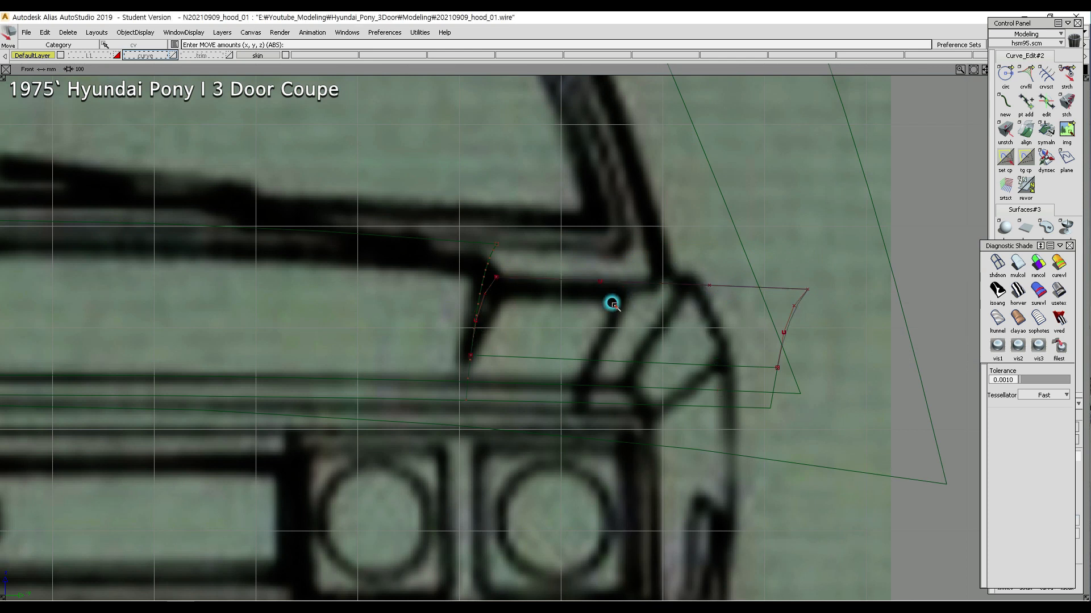
pyautogui.keyDown('alt'); pyautogui.keyDown('shift'); pyautogui.moveTo(604, 306); pyautogui.dragTo(555, 294, button='middle'); pyautogui.keyUp('shift'); pyautogui.keyUp('alt')
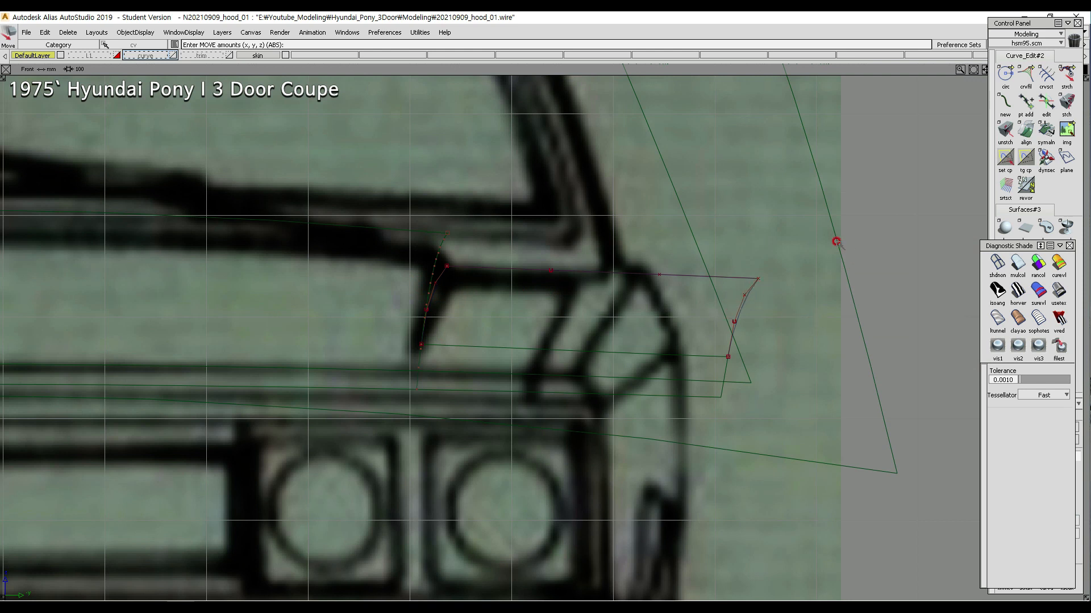
# - Set up a rail surface in the perspective view with 2 generation curves and 2 rail curves
pyautogui.press('F8')
pyautogui.keyDown('alt'); pyautogui.keyDown('shift'); pyautogui.moveTo(676, 193); pyautogui.dragTo(591, 294); pyautogui.keyUp('shift'); pyautogui.keyUp('alt')
pyautogui.keyDown('alt'); pyautogui.keyDown('shift'); pyautogui.moveTo(591, 295); pyautogui.dragTo(529, 347, button='right'); pyautogui.keyUp('shift'); pyautogui.keyUp('alt')
pyautogui.keyDown('alt'); pyautogui.keyDown('shift'); pyautogui.moveTo(528, 347); pyautogui.dragTo(634, 307, button='middle'); pyautogui.keyUp('shift'); pyautogui.keyUp('alt')
pyautogui.keyDown('alt'); pyautogui.keyDown('shift'); pyautogui.moveTo(585, 286); pyautogui.dragTo(558, 302, button='right'); pyautogui.keyUp('shift'); pyautogui.keyUp('alt')
pyautogui.keyDown('alt'); pyautogui.keyDown('shift'); pyautogui.moveTo(531, 324); pyautogui.dragTo(624, 278); pyautogui.keyUp('shift'); pyautogui.keyUp('alt')
pyautogui.moveTo(1020, 244); pyautogui.dragTo(922, 233)
pyautogui.click(1005, 257)
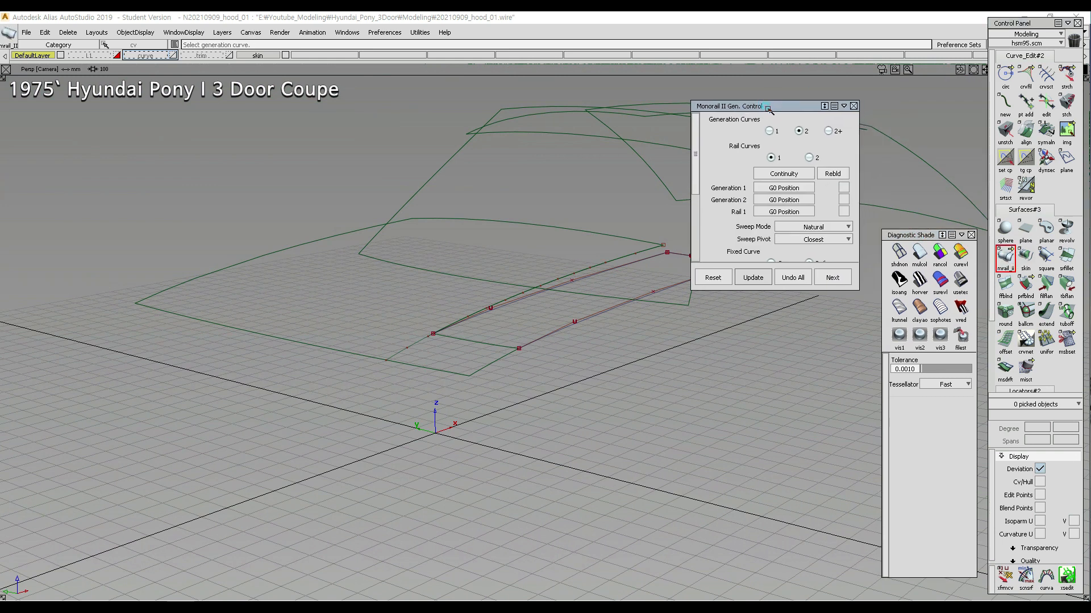
pyautogui.moveTo(738, 106); pyautogui.dragTo(724, 327)
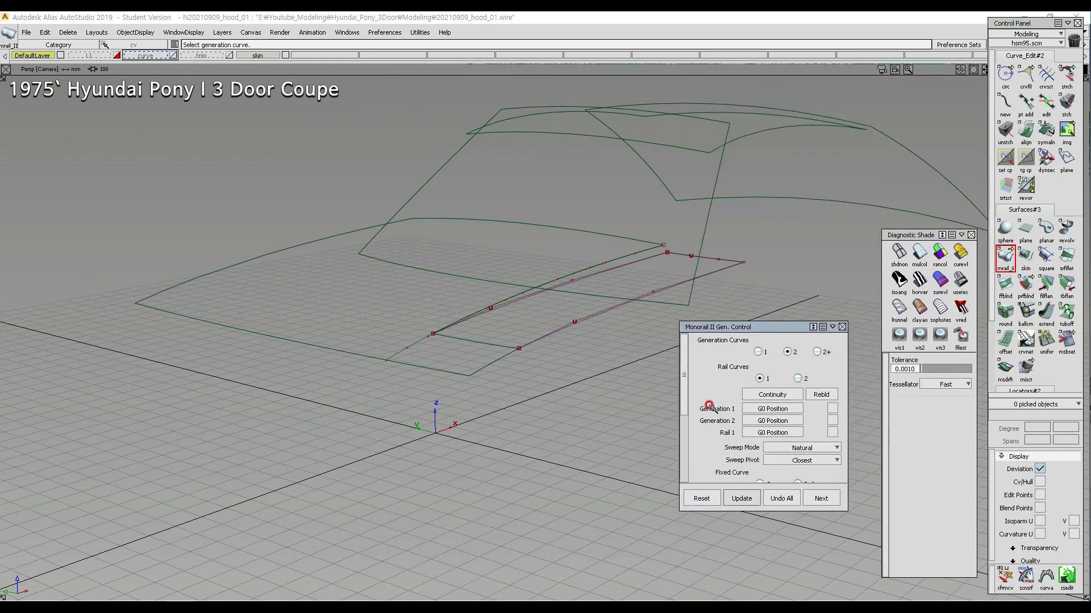
pyautogui.click(797, 378)
pyautogui.click(821, 395)
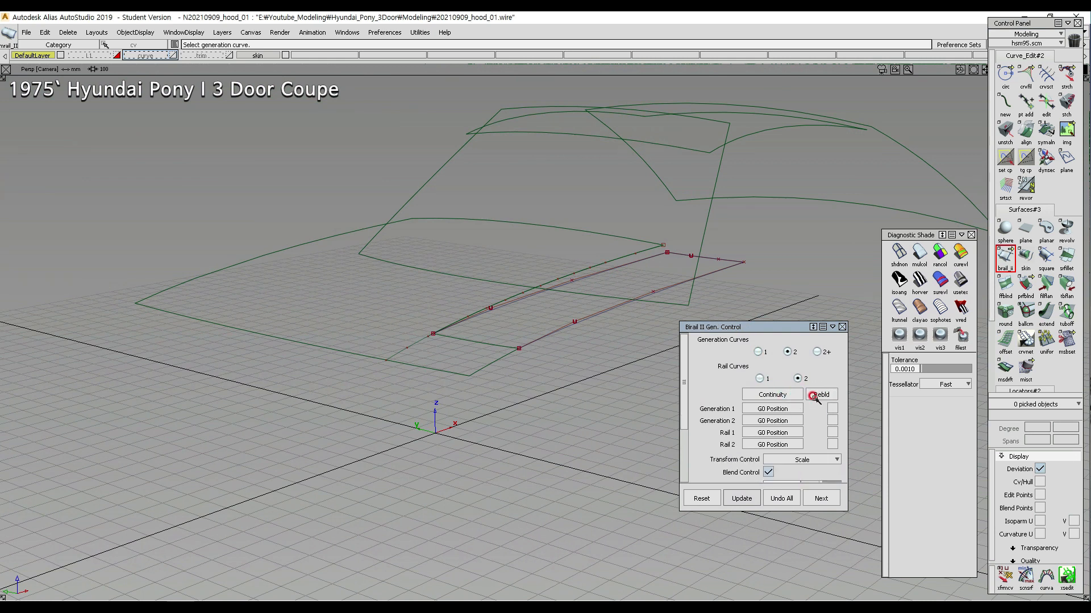
# - Build the birail surface from the two lengthwise curves, using the hood's front edge and the rear connecting curve as rails
pyautogui.keyDown('alt'); pyautogui.keyDown('shift'); pyautogui.moveTo(509, 317); pyautogui.dragTo(485, 331); pyautogui.keyUp('shift'); pyautogui.keyUp('alt')
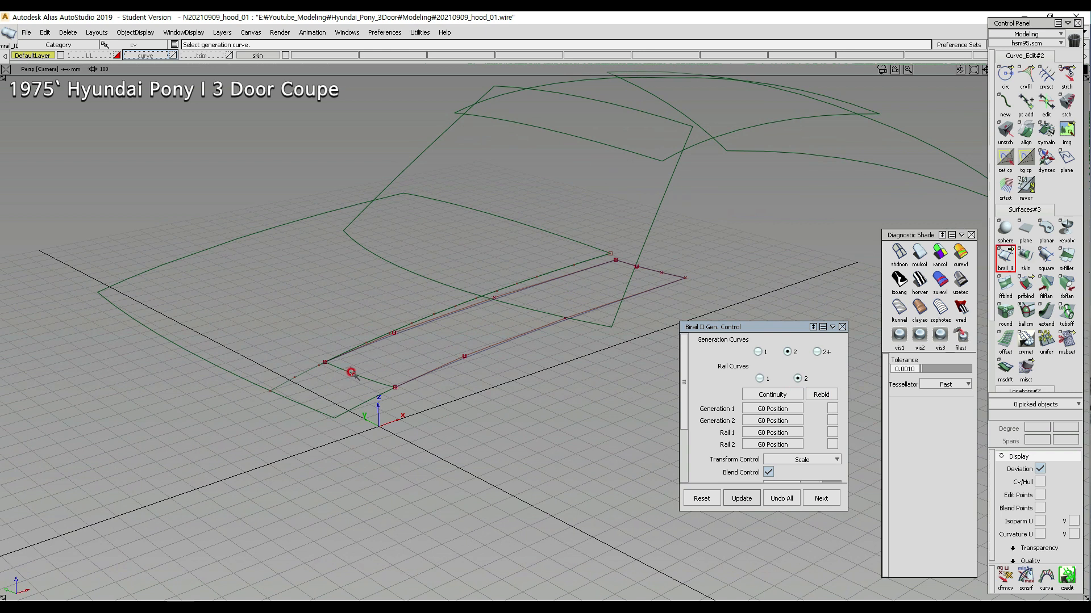
pyautogui.click(444, 314)
pyautogui.click(483, 349)
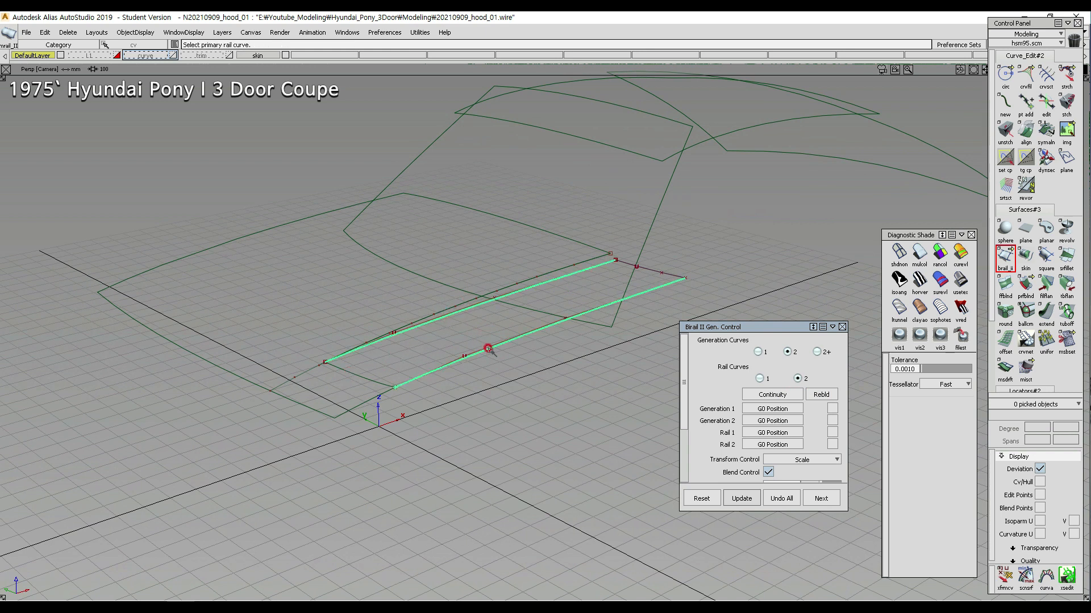
pyautogui.click(364, 376)
pyautogui.click(657, 267)
# - Examine the surface's rear outer corner up close and pick the rear connecting curve's end CV where it meets the outer lengthwise curve
pyautogui.keyDown('alt'); pyautogui.keyDown('shift'); pyautogui.moveTo(657, 267); pyautogui.dragTo(690, 220); pyautogui.keyUp('shift'); pyautogui.keyUp('alt')
pyautogui.keyDown('alt'); pyautogui.keyDown('shift'); pyautogui.moveTo(681, 284); pyautogui.dragTo(696, 242, button='right'); pyautogui.keyUp('shift'); pyautogui.keyUp('alt')
pyautogui.keyDown('alt'); pyautogui.keyDown('shift'); pyautogui.moveTo(695, 241); pyautogui.dragTo(257, 275, button='middle'); pyautogui.keyUp('shift'); pyautogui.keyUp('alt')
pyautogui.keyDown('alt'); pyautogui.keyDown('shift'); pyautogui.moveTo(257, 275); pyautogui.dragTo(512, 296, button='right'); pyautogui.keyUp('shift'); pyautogui.keyUp('alt')
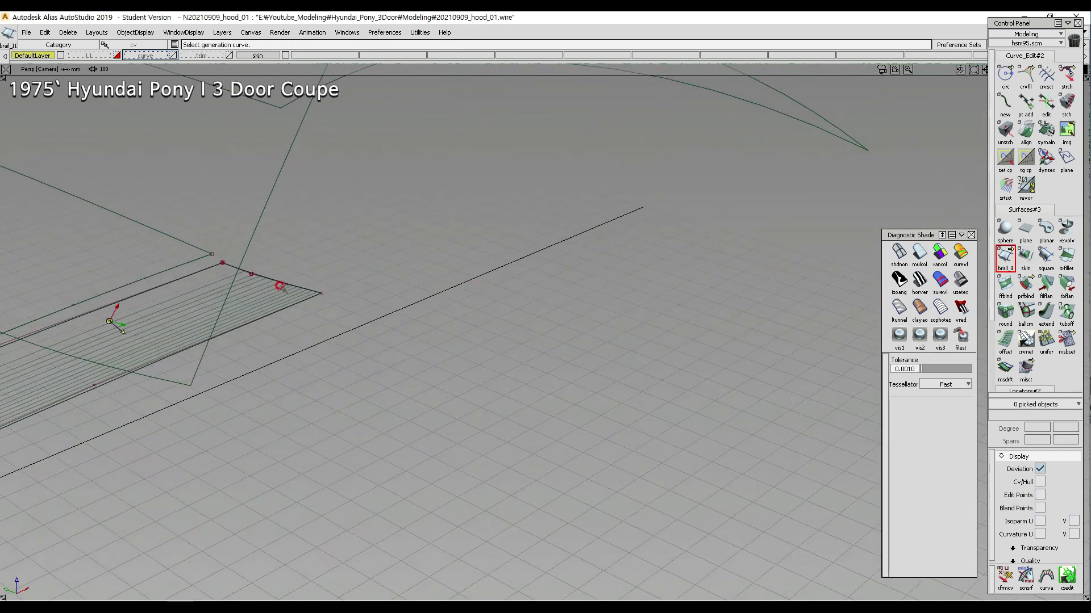
pyautogui.keyDown('alt'); pyautogui.keyDown('shift'); pyautogui.moveTo(319, 292); pyautogui.dragTo(426, 182, button='right'); pyautogui.keyUp('shift'); pyautogui.keyUp('alt')
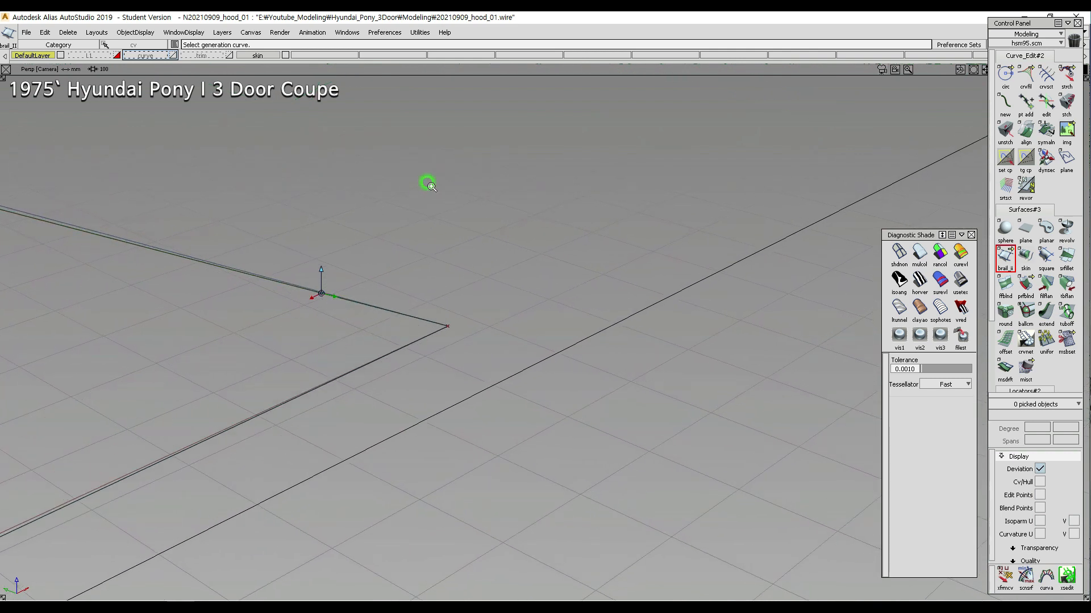
pyautogui.keyDown('ctrl'); pyautogui.keyDown('shift'); pyautogui.moveTo(441, 309); pyautogui.dragTo(443, 311); pyautogui.keyUp('shift'); pyautogui.keyUp('ctrl')
pyautogui.click(447, 324)
pyautogui.click(472, 328)
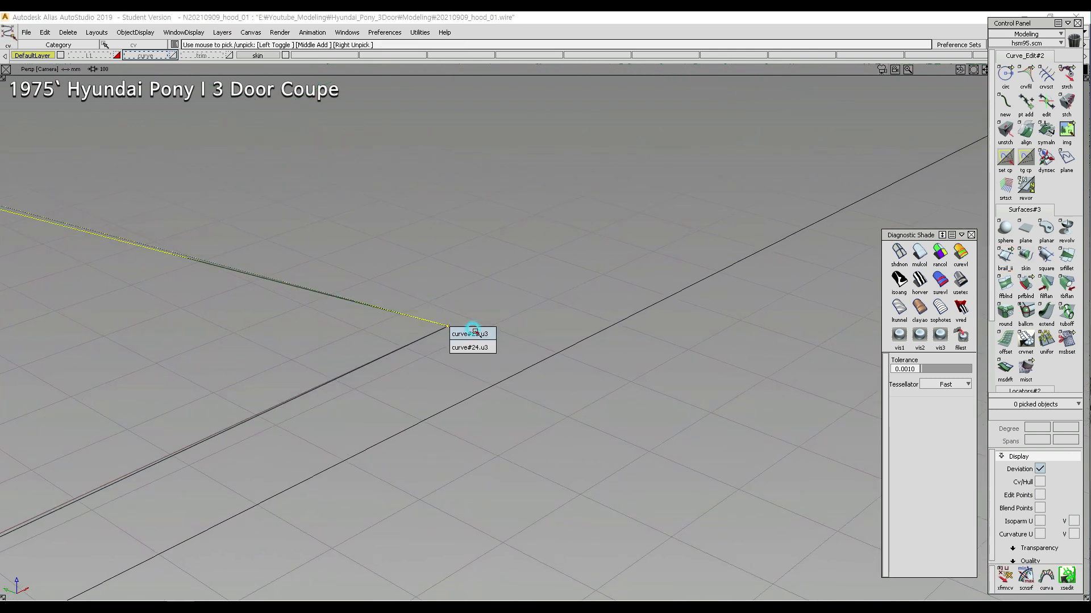
pyautogui.press('m')
# - Delete the birail surface from the hood's outboard area, keeping its four boundary curves
pyautogui.keyDown('alt'); pyautogui.keyDown('shift'); pyautogui.moveTo(477, 313); pyautogui.dragTo(276, 310, button='right'); pyautogui.keyUp('shift'); pyautogui.keyUp('alt')
pyautogui.keyDown('alt'); pyautogui.keyDown('shift'); pyautogui.moveTo(276, 309); pyautogui.dragTo(696, 260, button='middle'); pyautogui.keyUp('shift'); pyautogui.keyUp('alt')
pyautogui.keyDown('alt'); pyautogui.keyDown('shift'); pyautogui.moveTo(696, 260); pyautogui.dragTo(397, 392, button='right'); pyautogui.keyUp('shift'); pyautogui.keyUp('alt')
pyautogui.keyDown('ctrl'); pyautogui.keyDown('shift'); pyautogui.moveTo(663, 404); pyautogui.dragTo(665, 392); pyautogui.keyUp('shift'); pyautogui.keyUp('ctrl')
pyautogui.keyDown('alt'); pyautogui.keyDown('shift'); pyautogui.click(696, 285); pyautogui.keyUp('shift'); pyautogui.keyUp('alt')
pyautogui.keyDown('alt'); pyautogui.keyDown('shift'); pyautogui.moveTo(696, 285); pyautogui.dragTo(723, 281, button='right'); pyautogui.keyUp('shift'); pyautogui.keyUp('alt')
pyautogui.keyDown('ctrl'); pyautogui.keyDown('shift'); pyautogui.moveTo(703, 259); pyautogui.dragTo(700, 250); pyautogui.keyUp('shift'); pyautogui.keyUp('ctrl')
pyautogui.click(697, 249)
pyautogui.press('Delete')
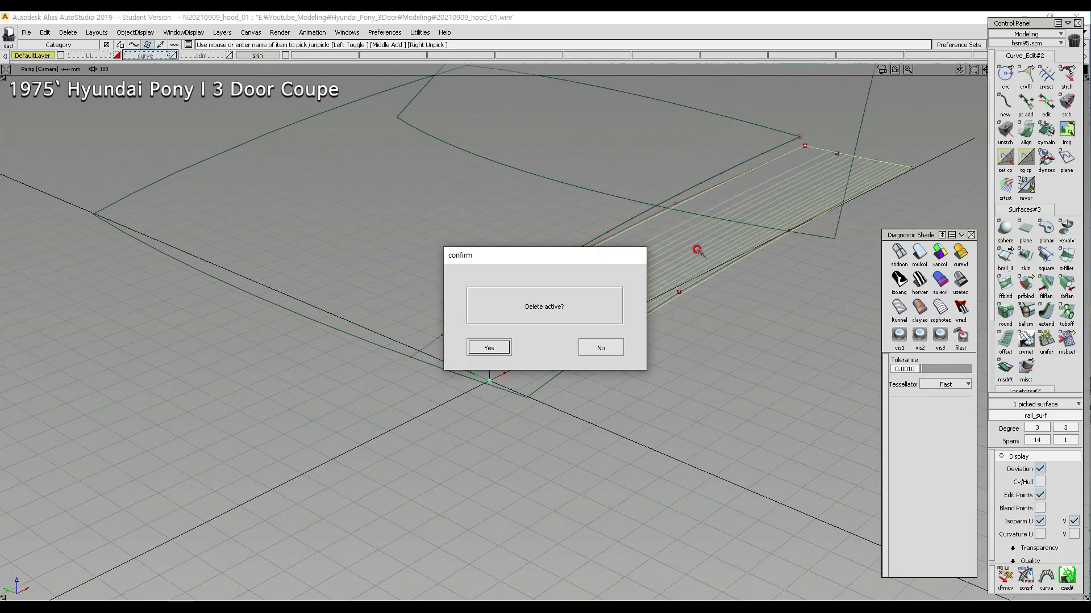
pyautogui.press('Return')
# - Rebuild the birail surface with the two lengthwise curves as generation curves and the front edge and rear connecting curve as rails
pyautogui.click(1005, 257)
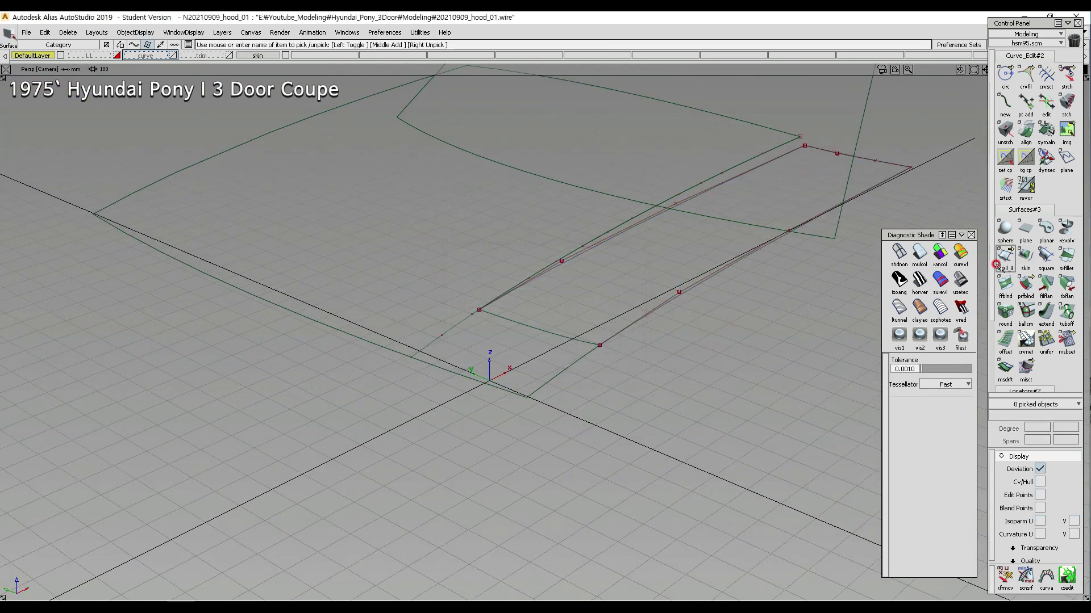
pyautogui.click(701, 199)
pyautogui.click(680, 292)
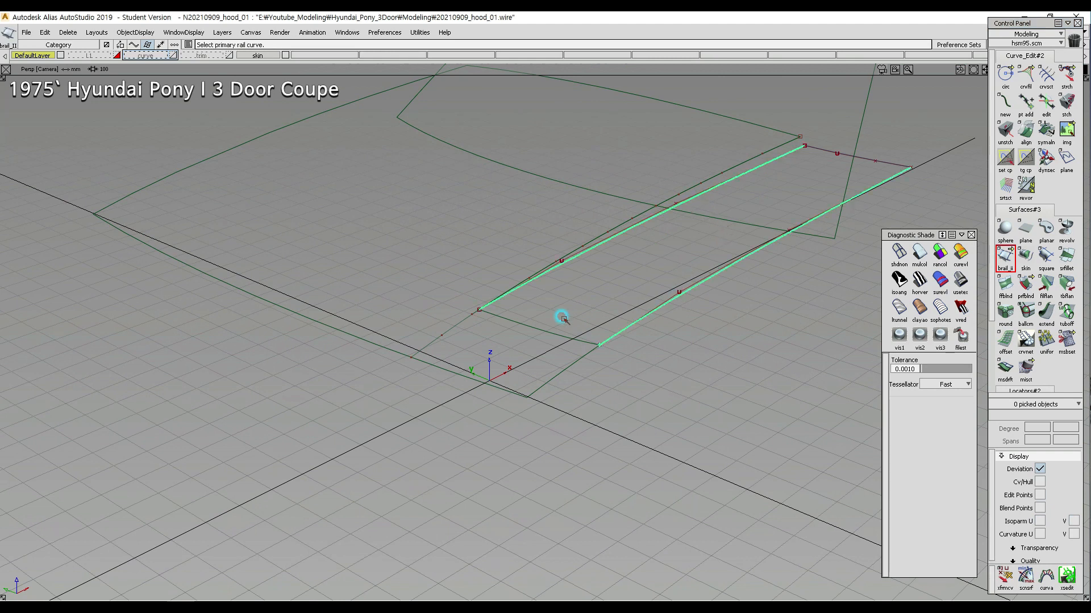
pyautogui.click(530, 325)
pyautogui.click(821, 151)
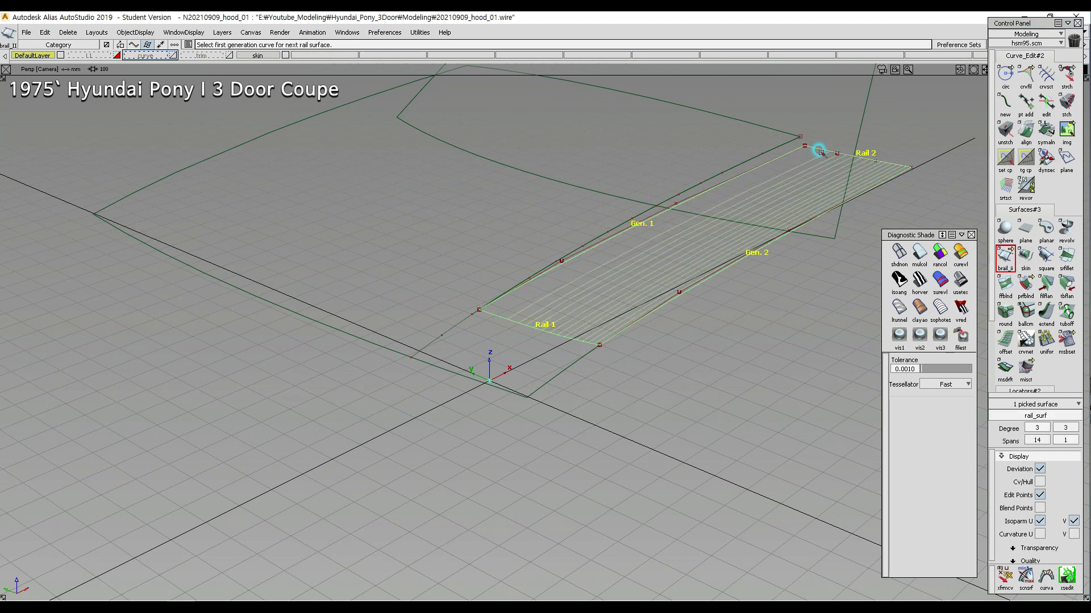
# - Inspect the rebuilt birail surface and its isoparms in perspective from above, low in front and obliquely
pyautogui.keyDown('alt'); pyautogui.keyDown('shift'); pyautogui.moveTo(903, 192); pyautogui.dragTo(511, 344); pyautogui.keyUp('shift'); pyautogui.keyUp('alt')
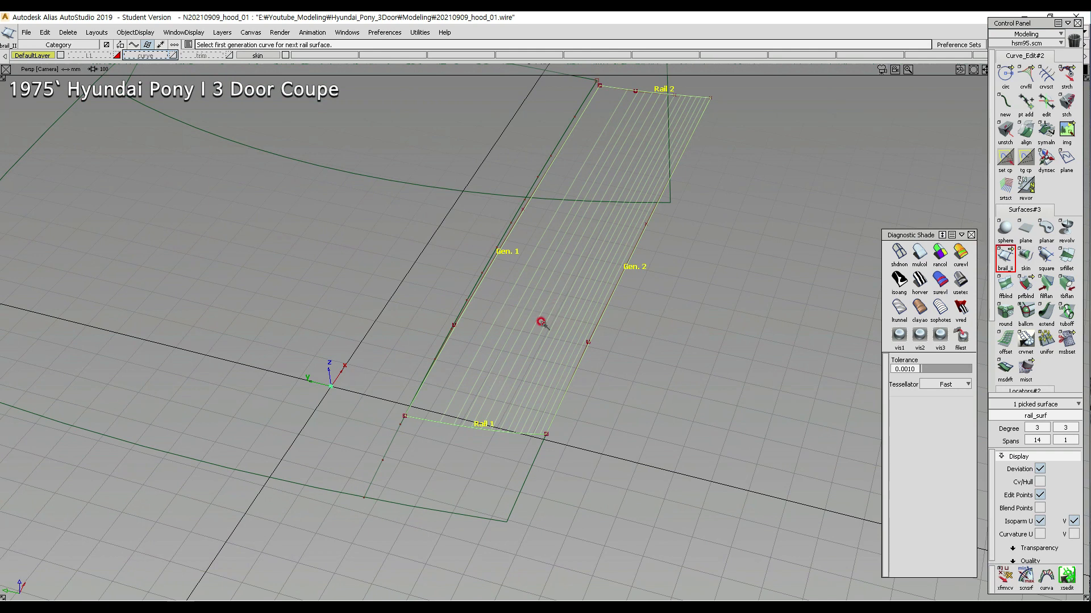
pyautogui.keyDown('alt'); pyautogui.keyDown('shift'); pyautogui.moveTo(537, 338); pyautogui.dragTo(593, 352); pyautogui.keyUp('shift'); pyautogui.keyUp('alt')
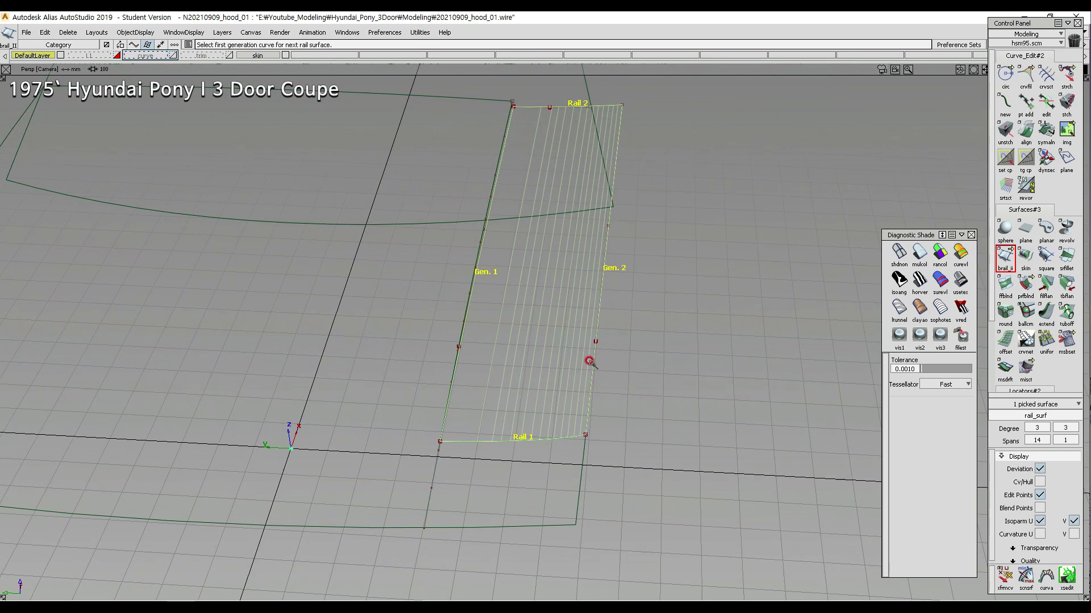
pyautogui.keyDown('alt'); pyautogui.keyDown('shift'); pyautogui.moveTo(526, 362); pyautogui.dragTo(557, 324); pyautogui.keyUp('shift'); pyautogui.keyUp('alt')
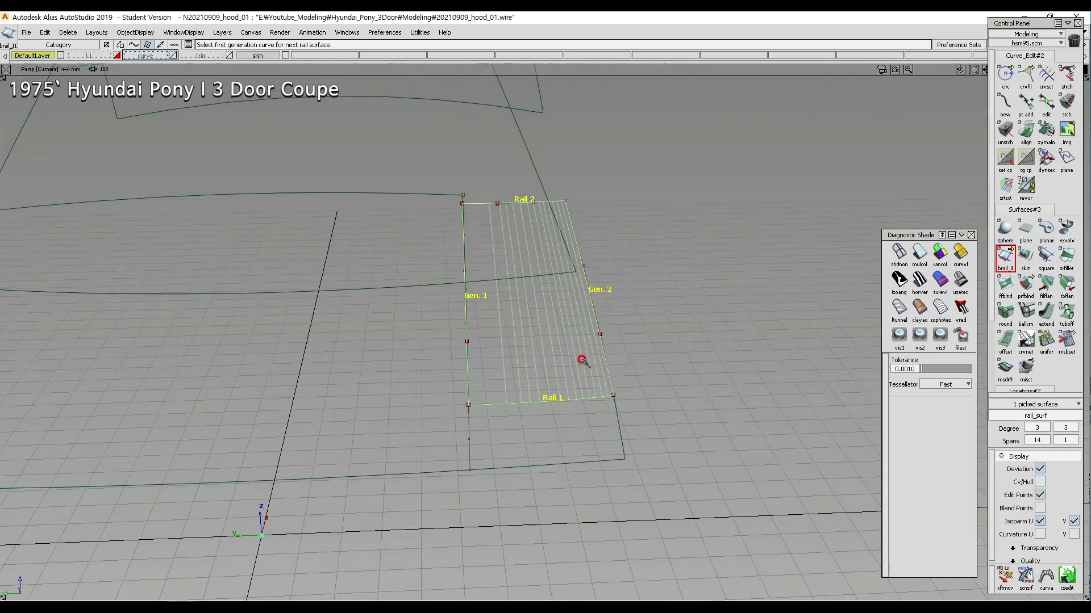
pyautogui.keyDown('alt'); pyautogui.keyDown('shift'); pyautogui.moveTo(513, 345); pyautogui.dragTo(585, 327); pyautogui.keyUp('shift'); pyautogui.keyUp('alt')
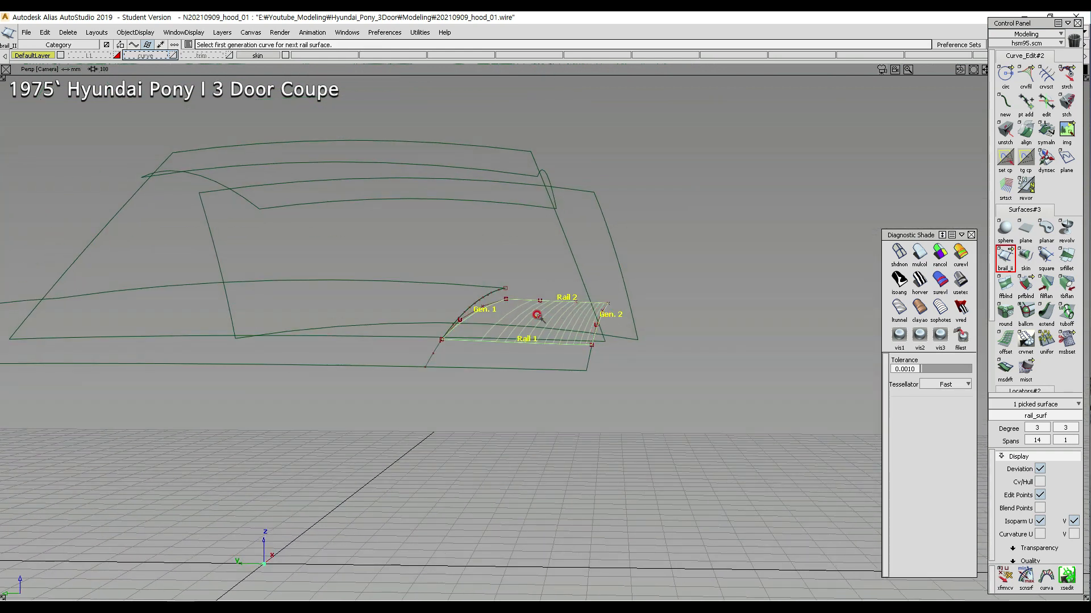
pyautogui.keyDown('alt'); pyautogui.keyDown('shift'); pyautogui.moveTo(543, 321); pyautogui.dragTo(468, 344); pyautogui.keyUp('shift'); pyautogui.keyUp('alt')
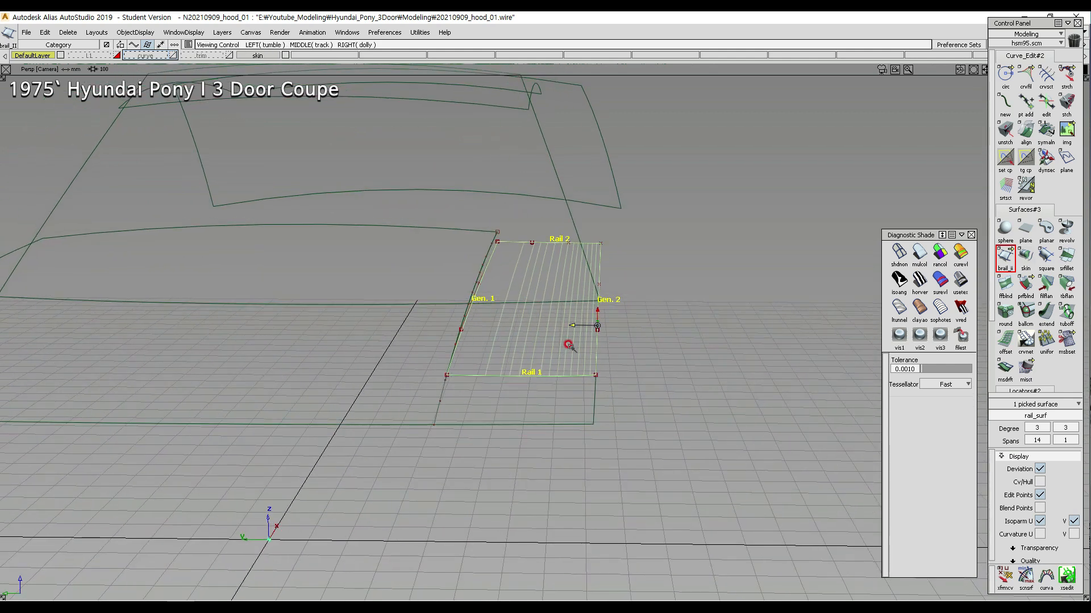
pyautogui.keyDown('alt'); pyautogui.keyDown('shift'); pyautogui.moveTo(566, 343); pyautogui.dragTo(519, 367); pyautogui.keyUp('shift'); pyautogui.keyUp('alt')
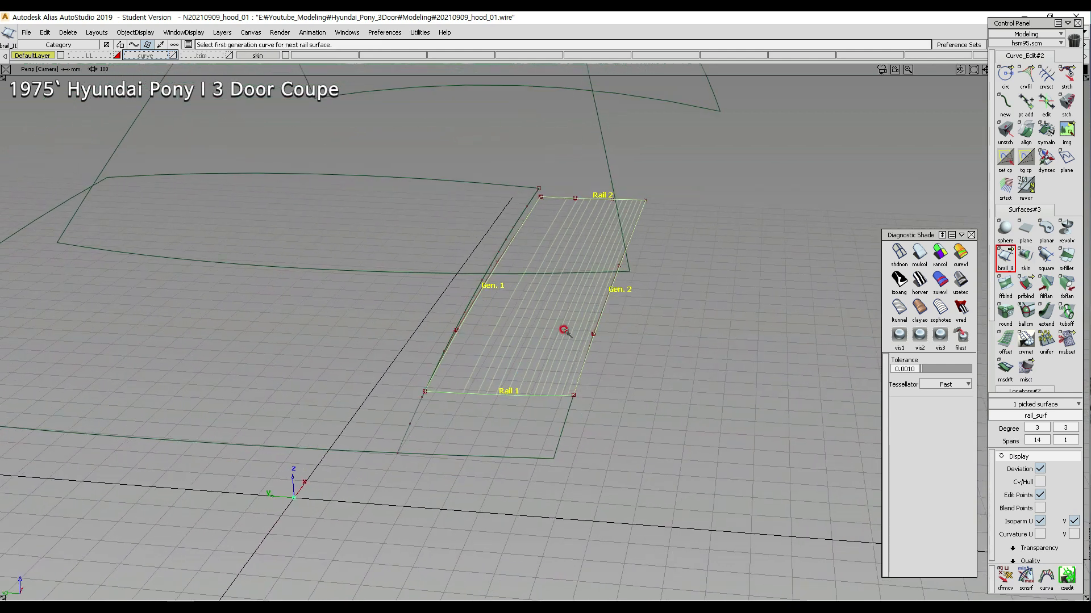
# - Open the birail tool's options and move the dialog clear of the side surface
pyautogui.doubleClick(1005, 257)
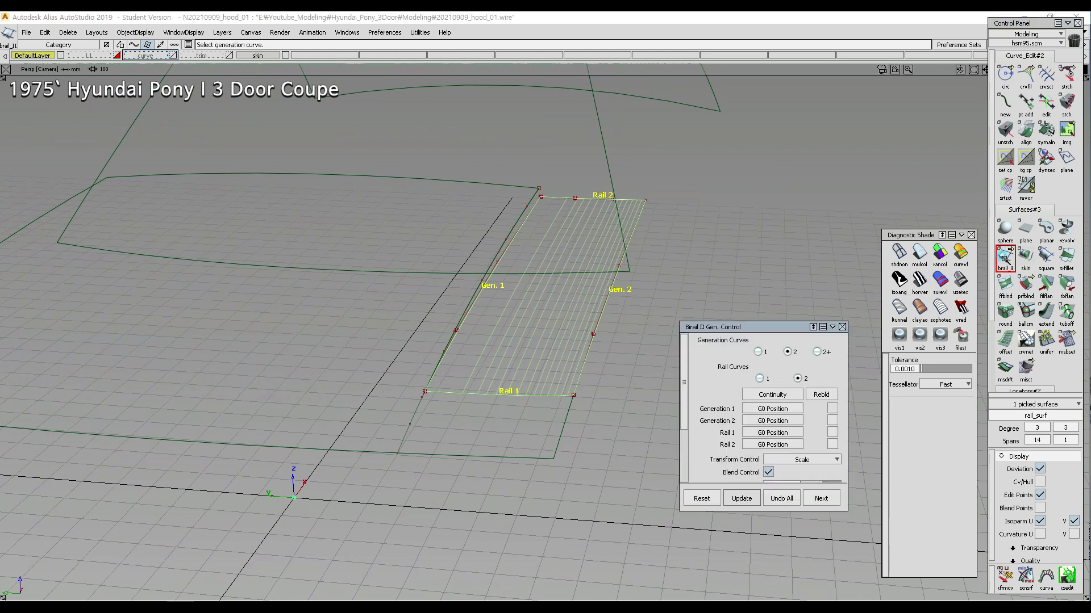
pyautogui.moveTo(794, 324); pyautogui.dragTo(797, 225)
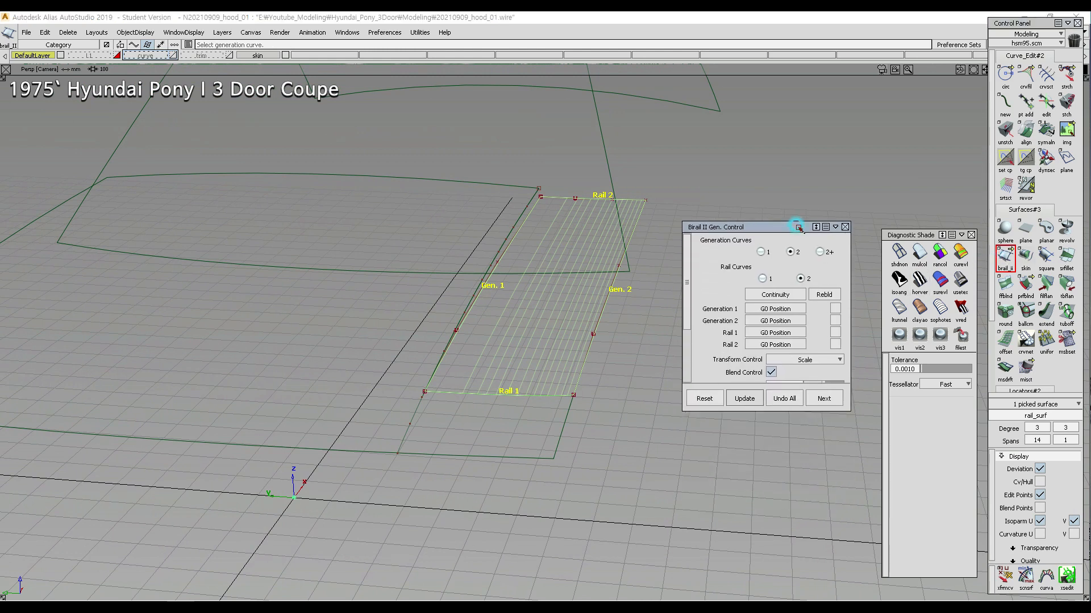
pyautogui.keyDown('alt'); pyautogui.keyDown('shift'); pyautogui.moveTo(422, 424); pyautogui.dragTo(342, 383); pyautogui.keyUp('shift'); pyautogui.keyUp('alt')
pyautogui.moveTo(780, 228); pyautogui.dragTo(863, 147)
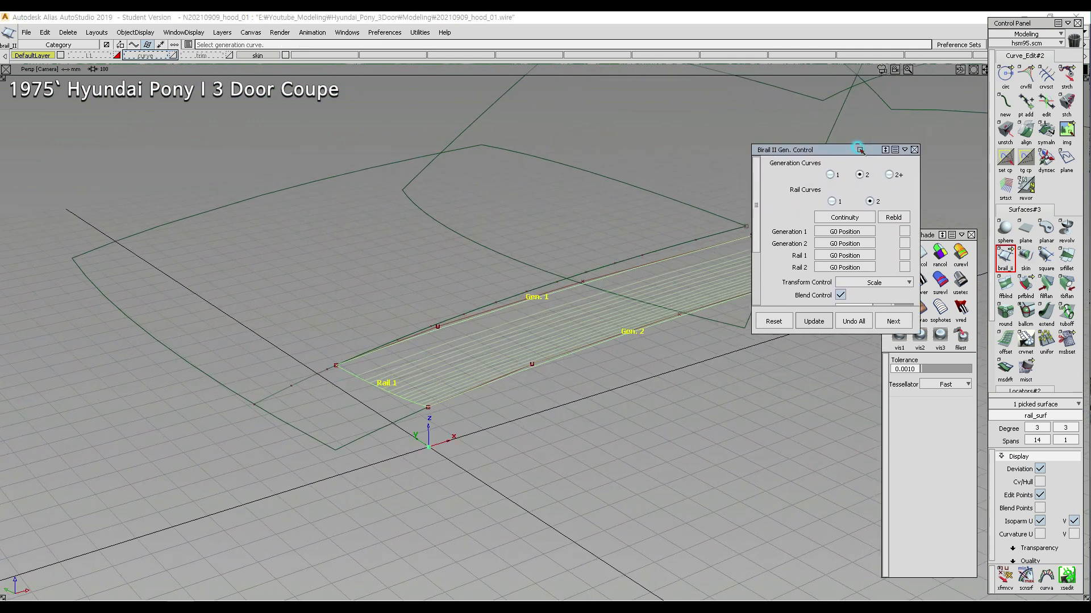
# - Set the Rail 1 continuity of the Birail II surface to G2 Curvature
pyautogui.keyDown('alt'); pyautogui.keyDown('shift'); pyautogui.moveTo(342, 359); pyautogui.dragTo(406, 429); pyautogui.keyUp('shift'); pyautogui.keyUp('alt')
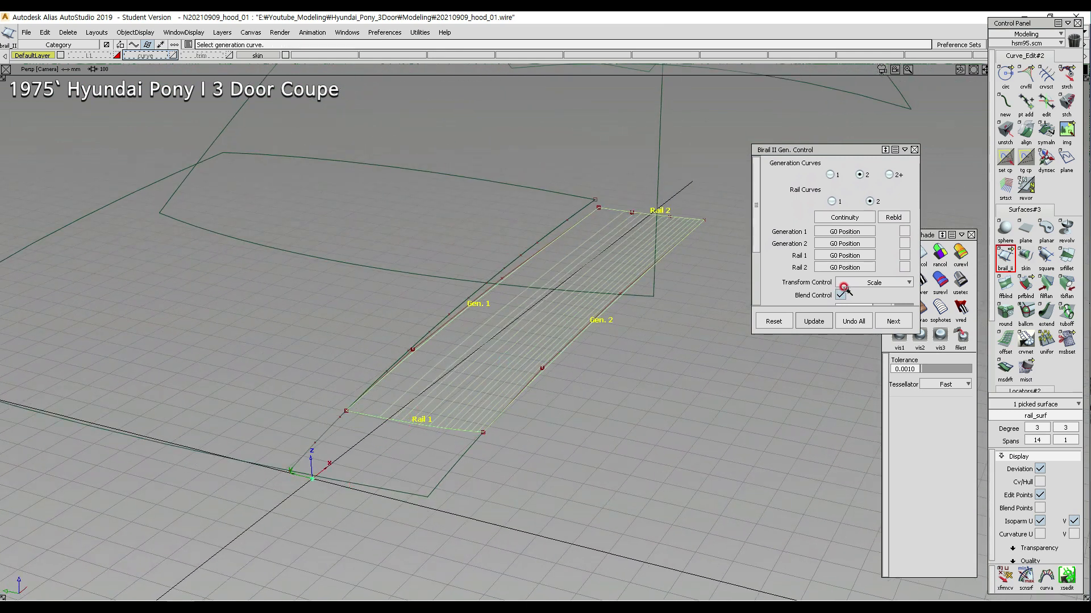
pyautogui.click(850, 256)
pyautogui.click(846, 296)
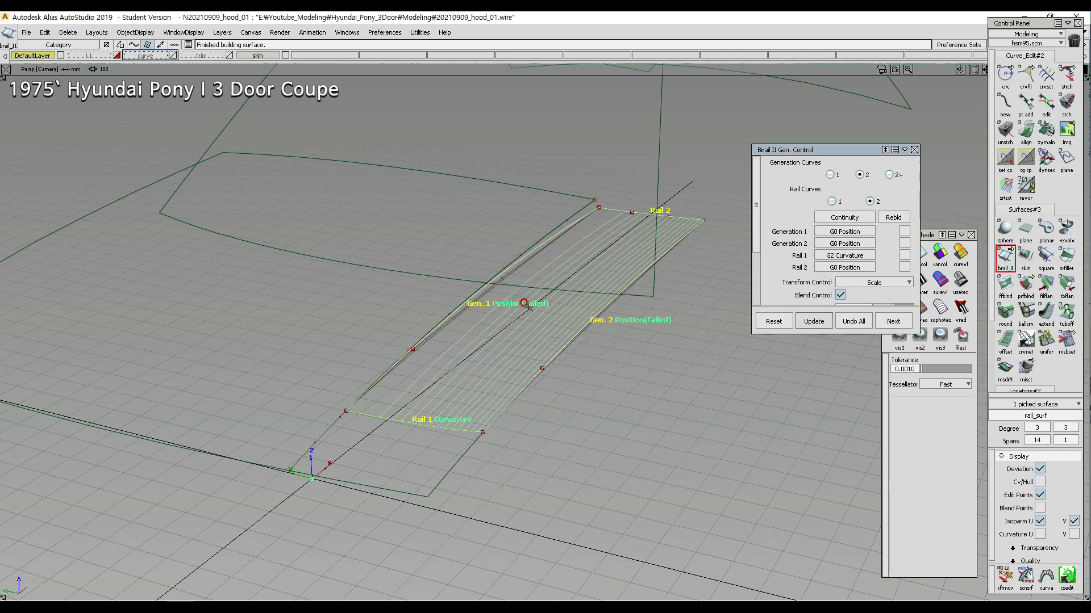
pyautogui.keyDown('alt'); pyautogui.keyDown('shift'); pyautogui.moveTo(573, 339); pyautogui.dragTo(513, 355); pyautogui.keyUp('shift'); pyautogui.keyUp('alt')
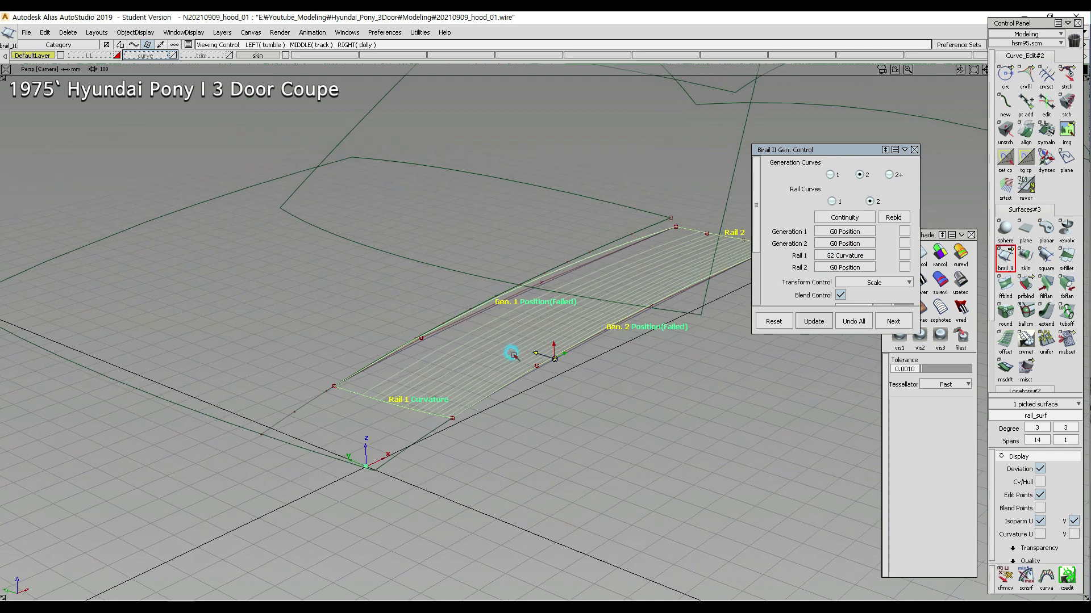
pyautogui.scroll(5, 543, 291)
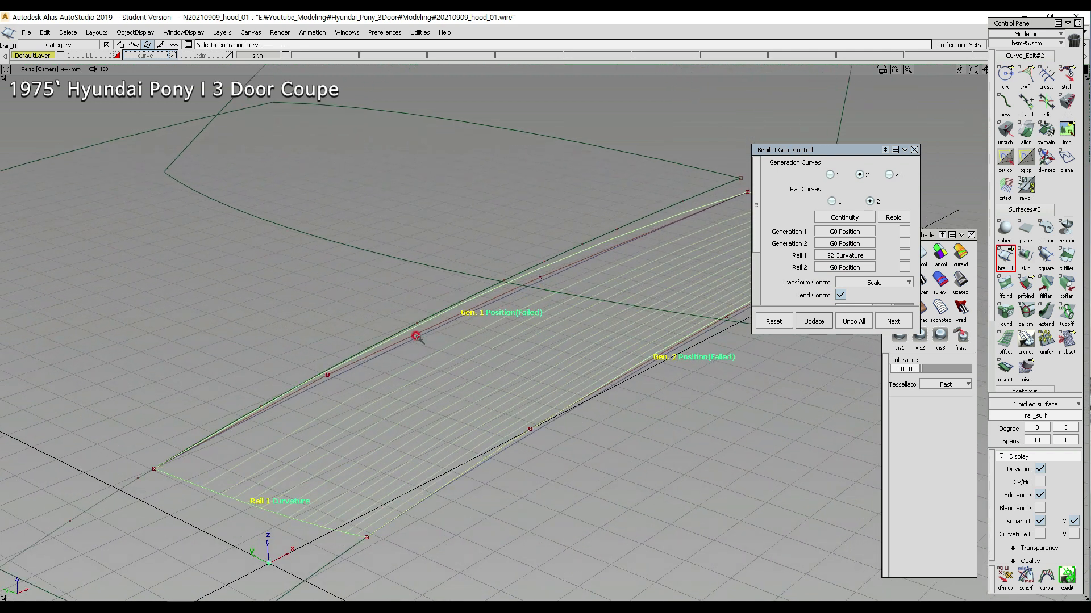
# - Examine how the generation curve along the surface's upper edge lines up with the rebuilt surface
pyautogui.click(446, 323)
pyautogui.keyDown('alt'); pyautogui.keyDown('shift'); pyautogui.moveTo(445, 324); pyautogui.dragTo(562, 261); pyautogui.keyUp('shift'); pyautogui.keyUp('alt')
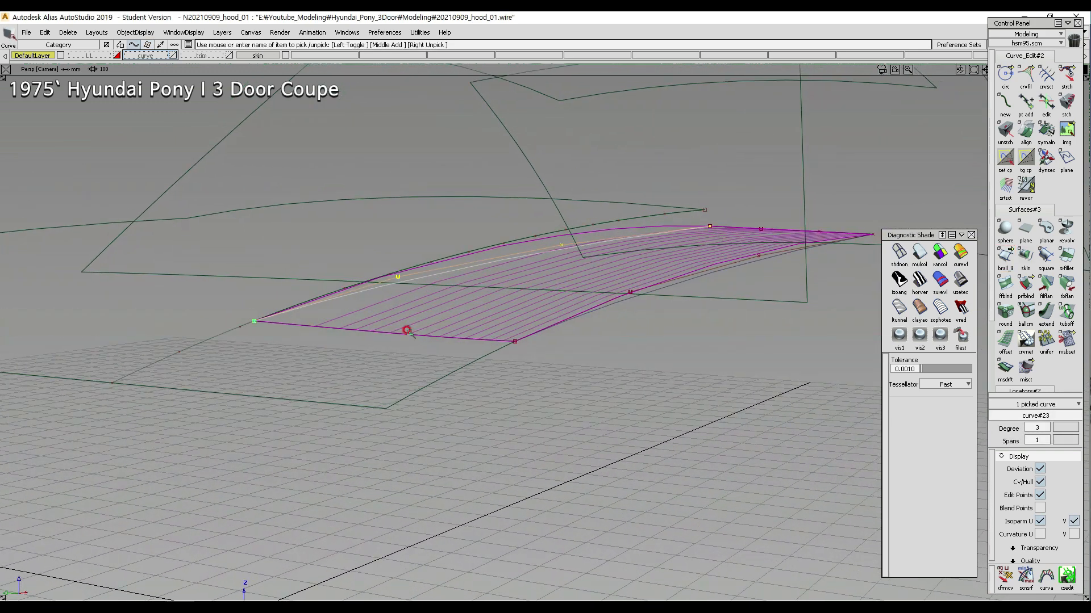
pyautogui.keyDown('alt'); pyautogui.keyDown('shift'); pyautogui.moveTo(386, 332); pyautogui.dragTo(400, 394); pyautogui.keyUp('shift'); pyautogui.keyUp('alt')
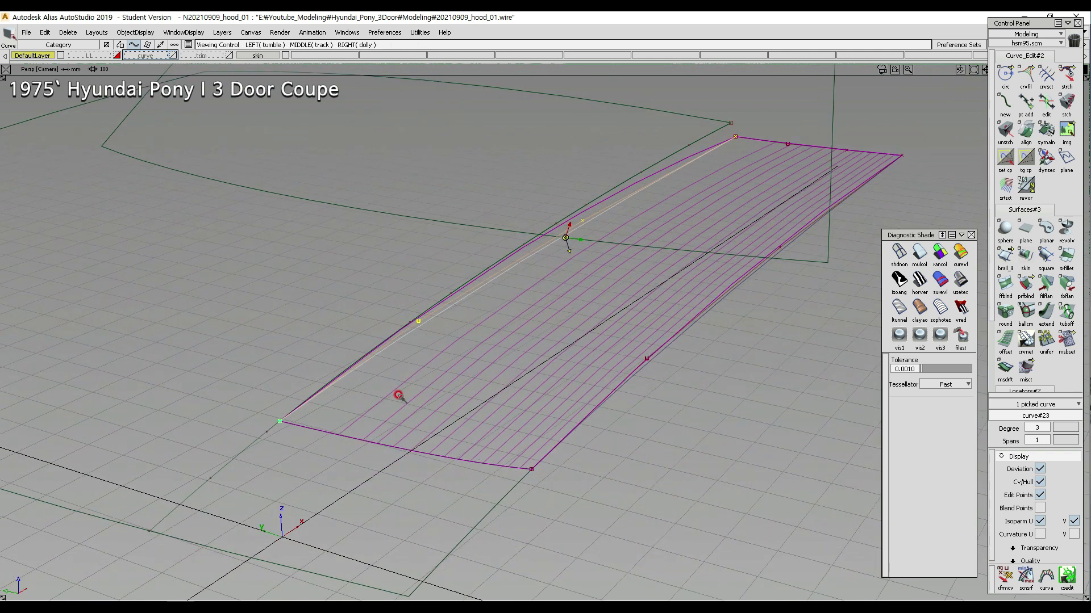
pyautogui.click(579, 227)
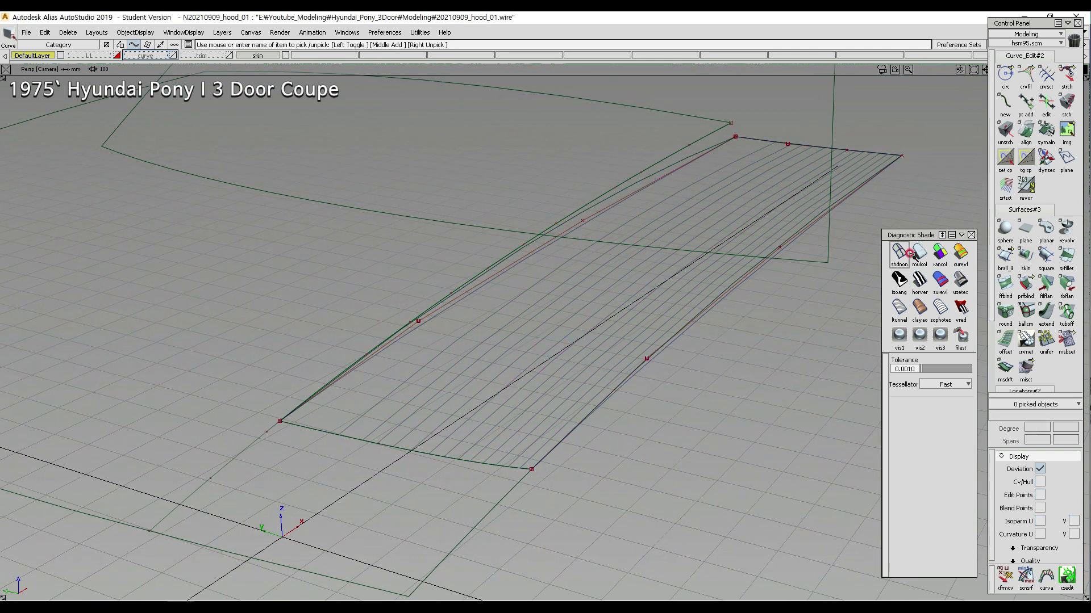
# - Apply multi-color diagnostic shading and examine the gaps between the birail surface and its generation curves
pyautogui.click(919, 251)
pyautogui.keyDown('alt'); pyautogui.keyDown('shift'); pyautogui.moveTo(511, 284); pyautogui.dragTo(426, 298); pyautogui.keyUp('shift'); pyautogui.keyUp('alt')
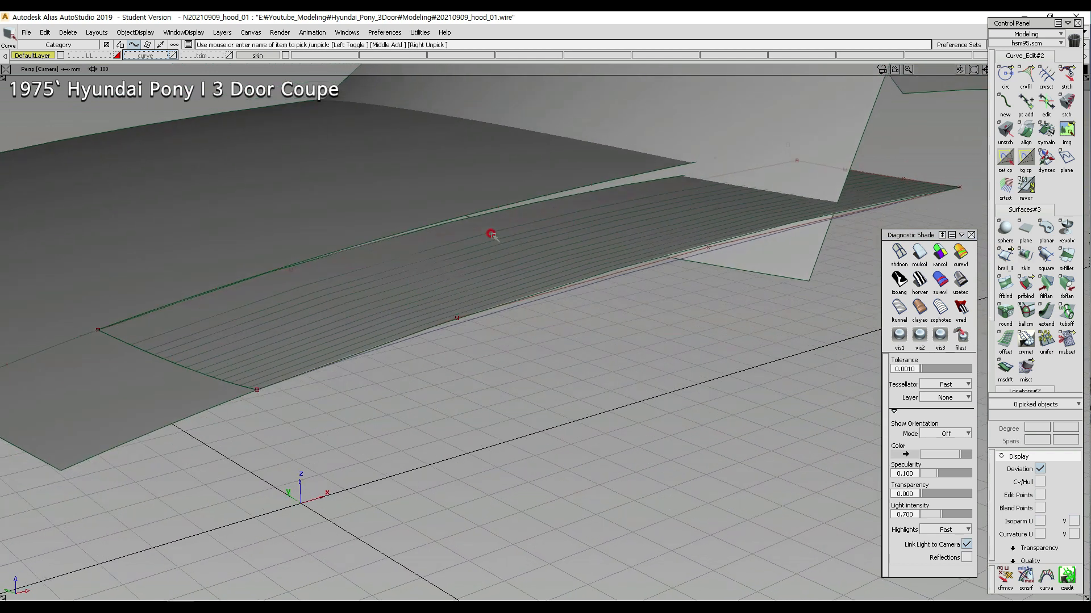
pyautogui.keyDown('alt'); pyautogui.keyDown('shift'); pyautogui.moveTo(617, 271); pyautogui.dragTo(617, 283); pyautogui.keyUp('shift'); pyautogui.keyUp('alt')
pyautogui.keyDown('ctrl'); pyautogui.keyDown('shift'); pyautogui.moveTo(580, 278); pyautogui.dragTo(567, 283, button='middle'); pyautogui.keyUp('shift'); pyautogui.keyUp('ctrl')
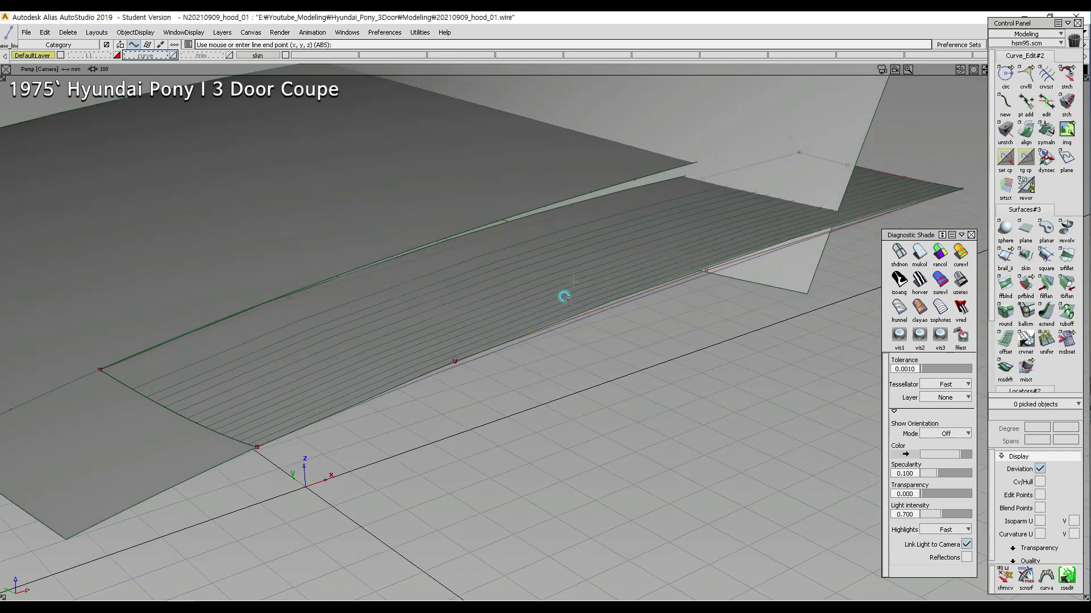
pyautogui.keyDown('ctrl'); pyautogui.keyDown('shift'); pyautogui.moveTo(588, 344); pyautogui.dragTo(573, 254); pyautogui.keyUp('shift'); pyautogui.keyUp('ctrl')
pyautogui.keyDown('ctrl'); pyautogui.keyDown('shift'); pyautogui.moveTo(675, 340); pyautogui.dragTo(675, 371); pyautogui.keyUp('shift'); pyautogui.keyUp('ctrl')
pyautogui.click(594, 280)
pyautogui.moveTo(638, 283)
pyautogui.keyDown('alt'); pyautogui.keyDown('shift'); pyautogui.mouseDown()
pyautogui.moveTo(647, 263)
pyautogui.moveTo(653, 297)
pyautogui.moveTo(653, 219)
pyautogui.moveTo(638, 263)
pyautogui.mouseUp(); pyautogui.keyUp('shift'); pyautogui.keyUp('alt')
pyautogui.click(656, 227)
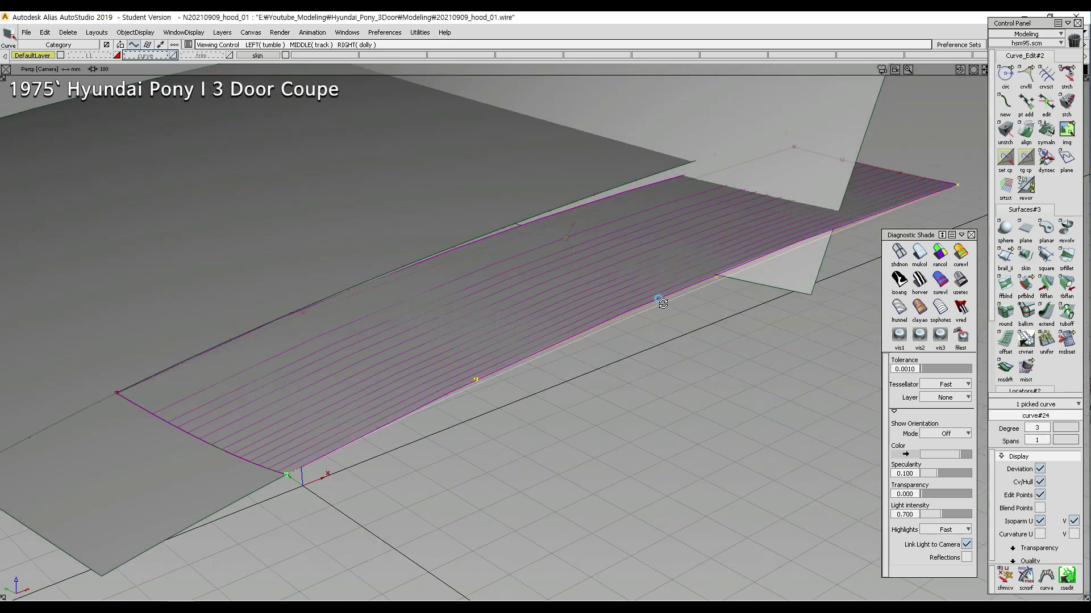
pyautogui.keyDown('alt'); pyautogui.keyDown('shift'); pyautogui.moveTo(662, 303); pyautogui.dragTo(670, 314, button='right'); pyautogui.keyUp('shift'); pyautogui.keyUp('alt')
pyautogui.keyDown('alt'); pyautogui.keyDown('shift'); pyautogui.moveTo(673, 317); pyautogui.dragTo(718, 254); pyautogui.keyUp('shift'); pyautogui.keyUp('alt')
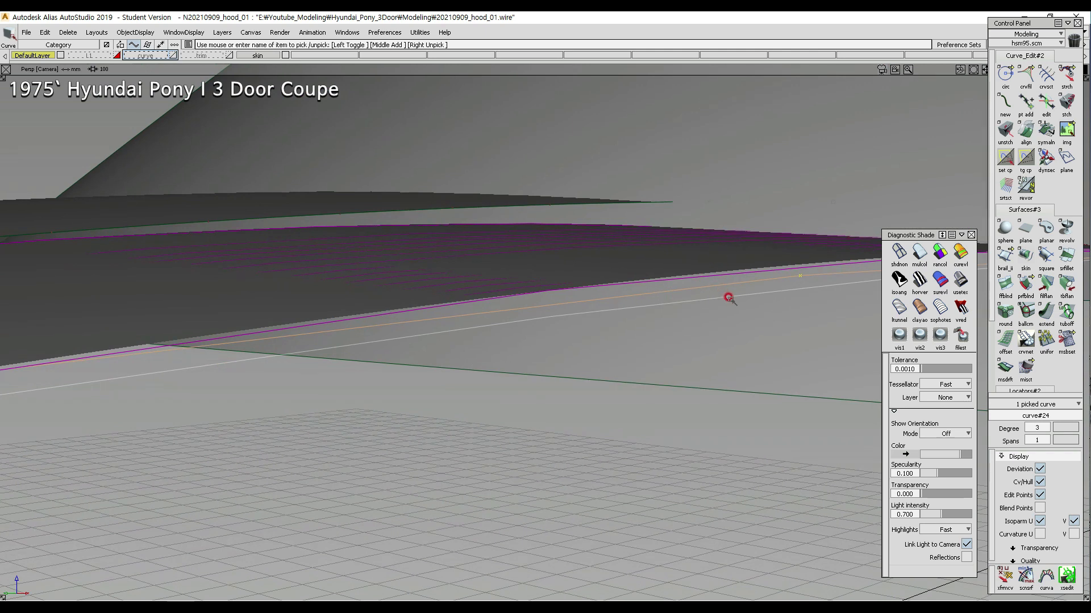
# - Undo the curvature continuity on Rail 1 of the birail surface
pyautogui.keyDown('ctrl'); pyautogui.keyDown('shift'); pyautogui.moveTo(684, 263); pyautogui.dragTo(662, 254); pyautogui.keyUp('shift'); pyautogui.keyUp('ctrl')
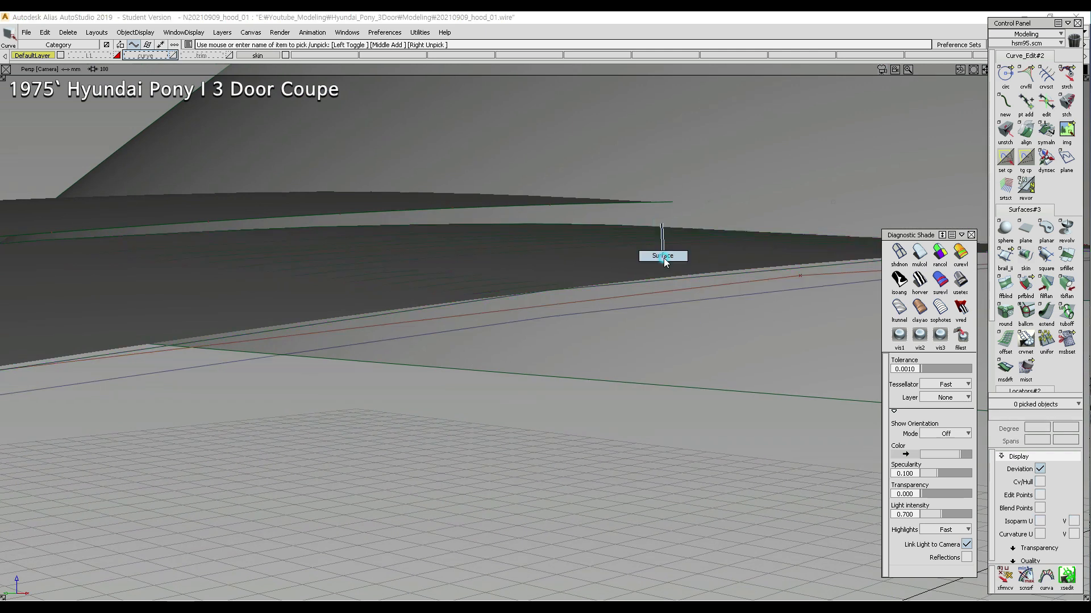
pyautogui.click(662, 253)
pyautogui.click(1005, 256)
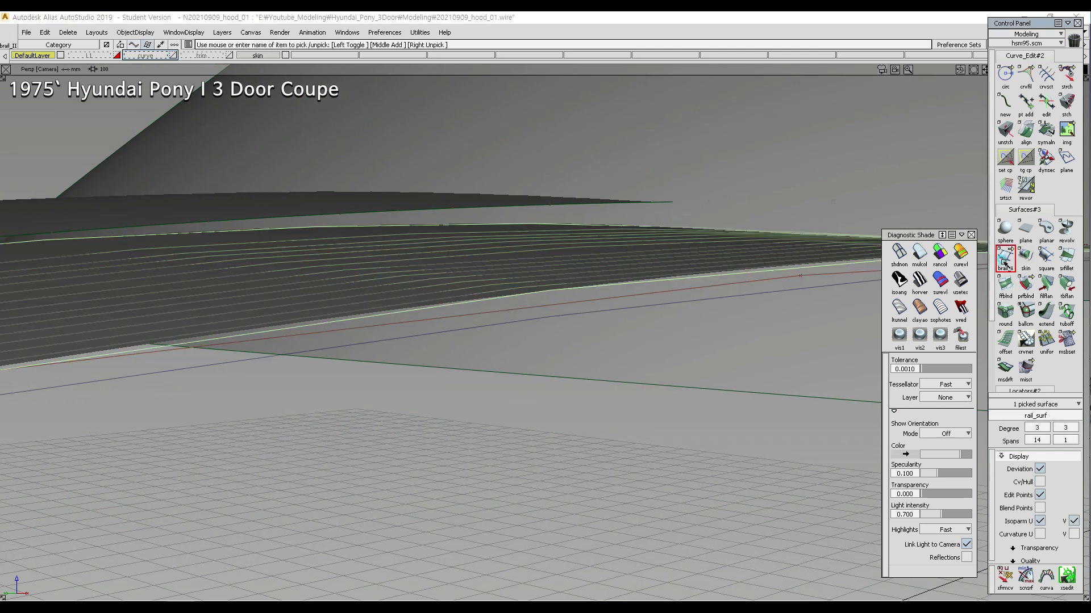
pyautogui.click(861, 253)
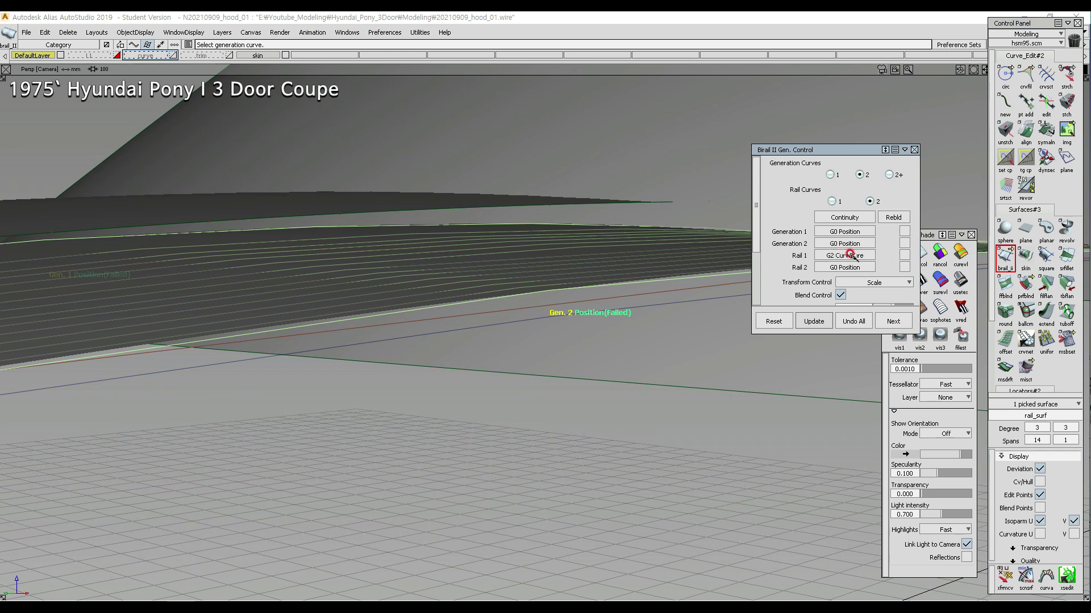
pyautogui.click(850, 255)
pyautogui.keyDown('alt'); pyautogui.keyDown('shift'); pyautogui.moveTo(508, 326); pyautogui.dragTo(474, 331); pyautogui.keyUp('shift'); pyautogui.keyUp('alt')
pyautogui.keyDown('ctrl'); pyautogui.keyDown('shift'); pyautogui.moveTo(457, 369); pyautogui.dragTo(452, 418); pyautogui.keyUp('shift'); pyautogui.keyUp('ctrl')
pyautogui.keyDown('alt'); pyautogui.keyDown('shift'); pyautogui.moveTo(556, 310); pyautogui.dragTo(587, 312, button='right'); pyautogui.keyUp('shift'); pyautogui.keyUp('alt')
pyautogui.keyDown('alt'); pyautogui.keyDown('shift'); pyautogui.moveTo(588, 312); pyautogui.dragTo(526, 329); pyautogui.keyUp('shift'); pyautogui.keyUp('alt')
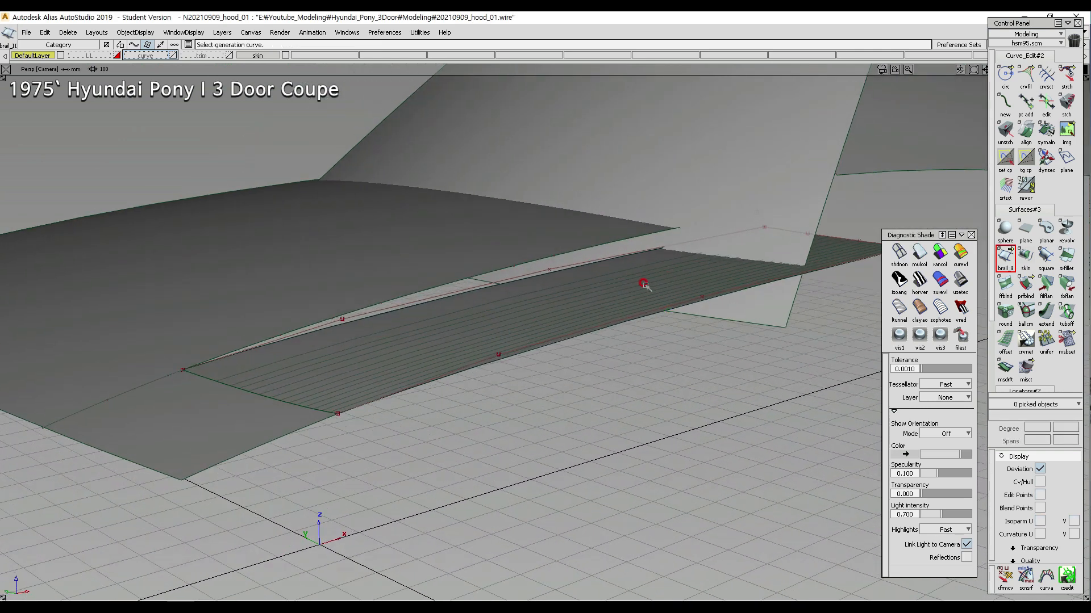
pyautogui.moveTo(644, 284)
pyautogui.keyDown('alt'); pyautogui.keyDown('shift'); pyautogui.mouseDown()
pyautogui.moveTo(501, 273)
pyautogui.moveTo(691, 261)
pyautogui.moveTo(642, 265)
pyautogui.mouseUp(); pyautogui.keyUp('shift'); pyautogui.keyUp('alt')
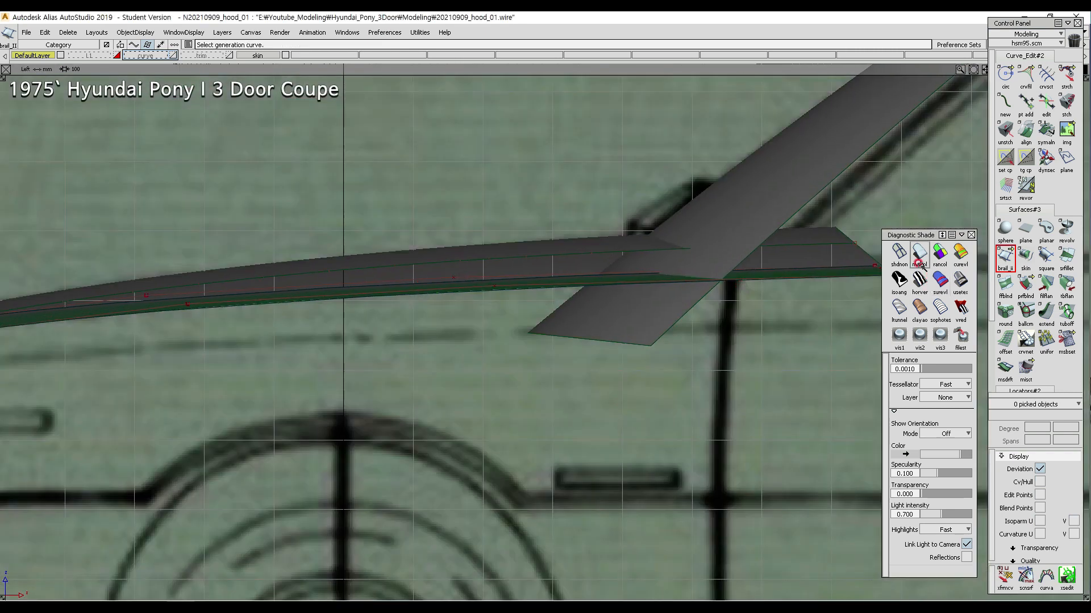
# - Turn off the diagnostic shading and compare the surface outline with the side-view blueprint
pyautogui.click(899, 257)
pyautogui.keyDown('alt'); pyautogui.keyDown('shift'); pyautogui.moveTo(493, 298); pyautogui.dragTo(573, 291, button='middle'); pyautogui.keyUp('shift'); pyautogui.keyUp('alt')
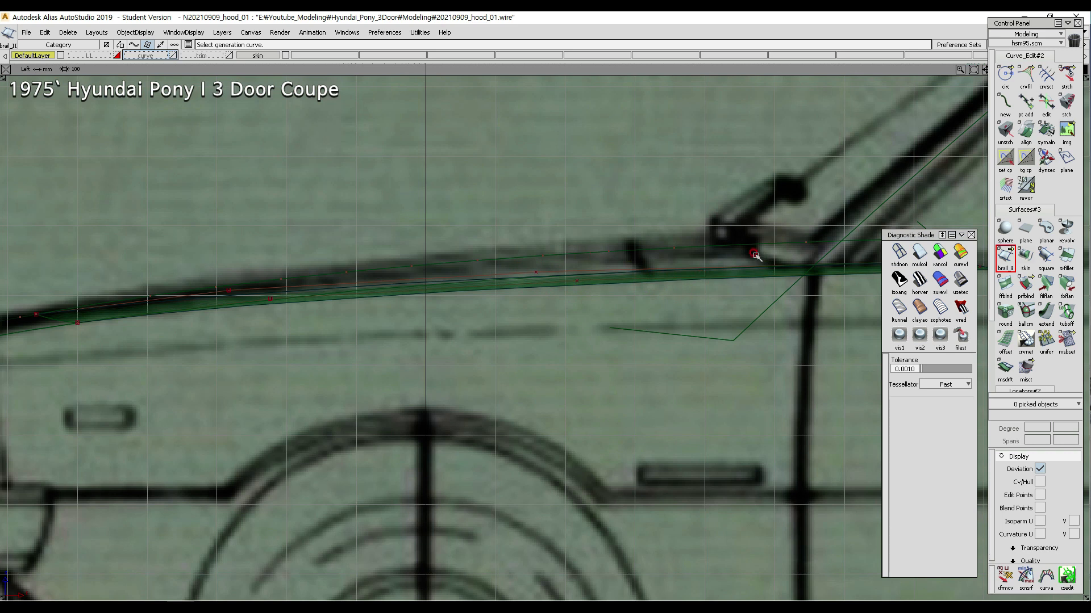
pyautogui.keyDown('ctrl'); pyautogui.keyDown('shift'); pyautogui.moveTo(676, 248); pyautogui.dragTo(729, 290, button='right'); pyautogui.keyUp('shift'); pyautogui.keyUp('ctrl')
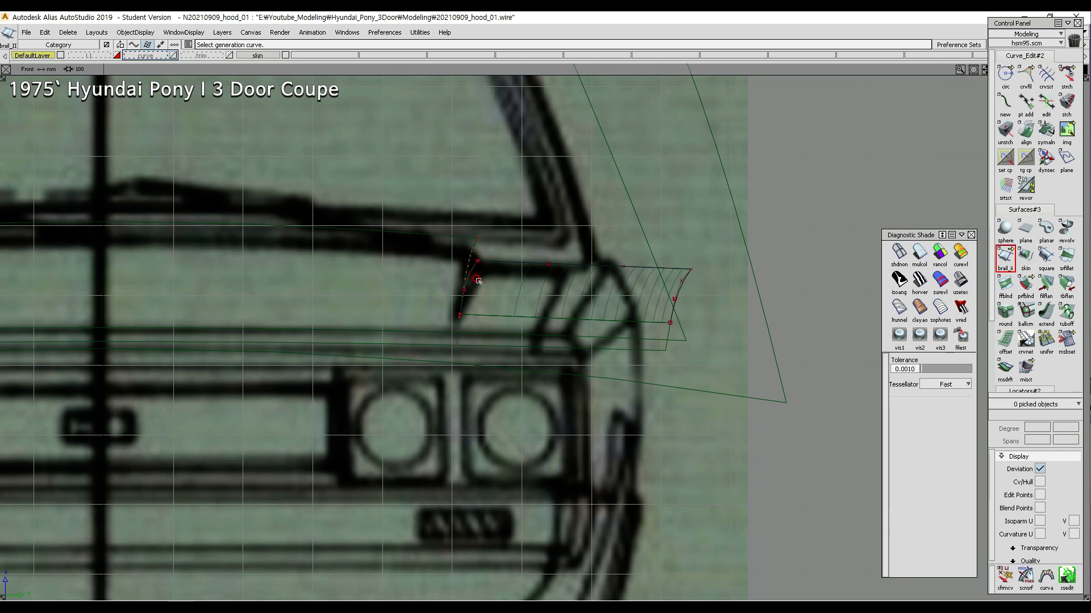
# - Check the surface's position against the hood and fender lines in the front and side blueprints
pyautogui.keyDown('ctrl'); pyautogui.keyDown('shift'); pyautogui.moveTo(501, 290); pyautogui.dragTo(511, 261); pyautogui.keyUp('shift'); pyautogui.keyUp('ctrl')
pyautogui.click(511, 263)
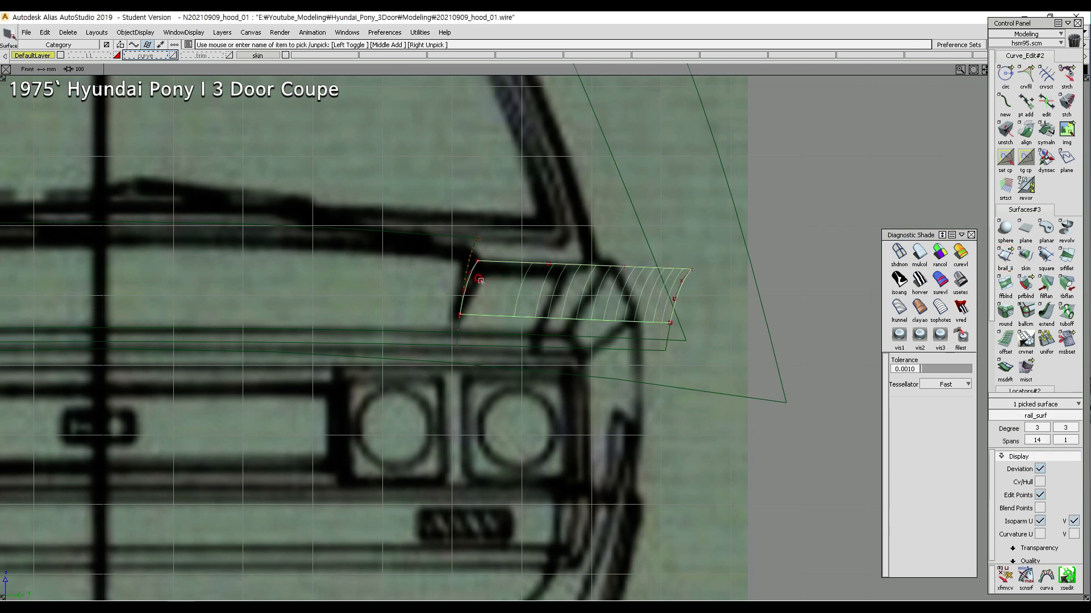
pyautogui.keyDown('ctrl'); pyautogui.keyDown('shift'); pyautogui.moveTo(512, 328); pyautogui.dragTo(512, 263); pyautogui.keyUp('shift'); pyautogui.keyUp('ctrl')
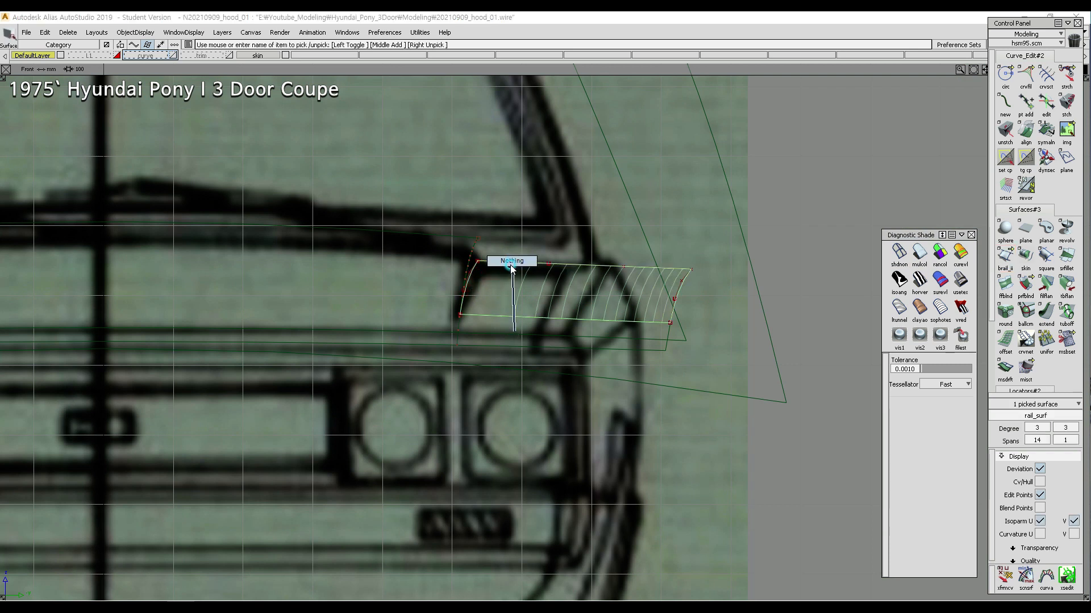
pyautogui.keyDown('alt'); pyautogui.keyDown('shift'); pyautogui.moveTo(509, 276); pyautogui.dragTo(548, 280, button='middle'); pyautogui.keyUp('shift'); pyautogui.keyUp('alt')
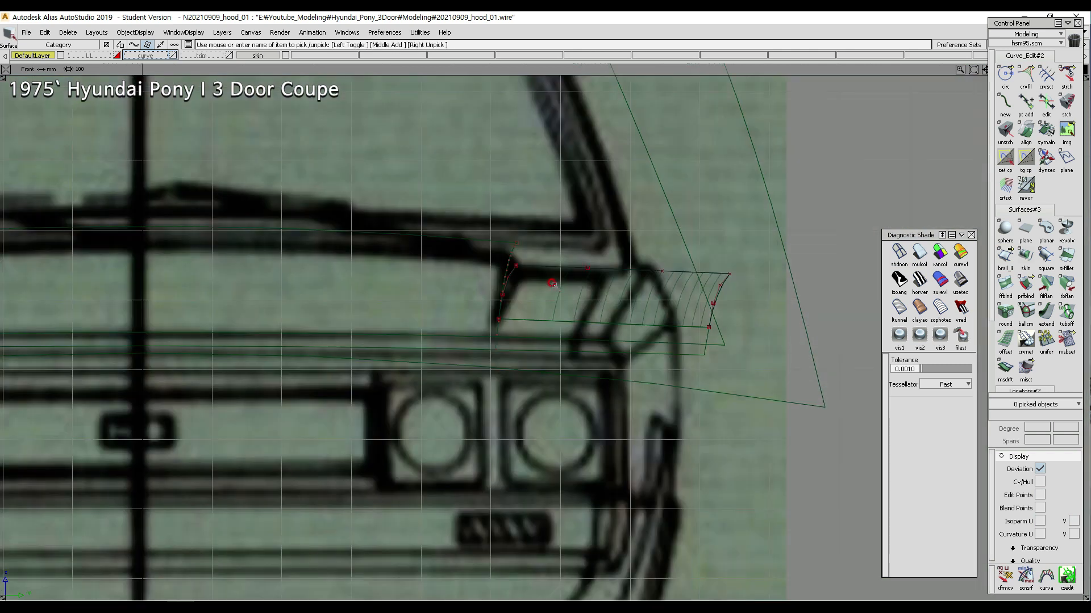
pyautogui.keyDown('ctrl'); pyautogui.keyDown('shift'); pyautogui.moveTo(540, 322); pyautogui.dragTo(649, 297, button='right'); pyautogui.keyUp('shift'); pyautogui.keyUp('ctrl')
pyautogui.keyDown('alt'); pyautogui.keyDown('shift'); pyautogui.moveTo(649, 297); pyautogui.dragTo(589, 299, button='middle'); pyautogui.keyUp('shift'); pyautogui.keyUp('alt')
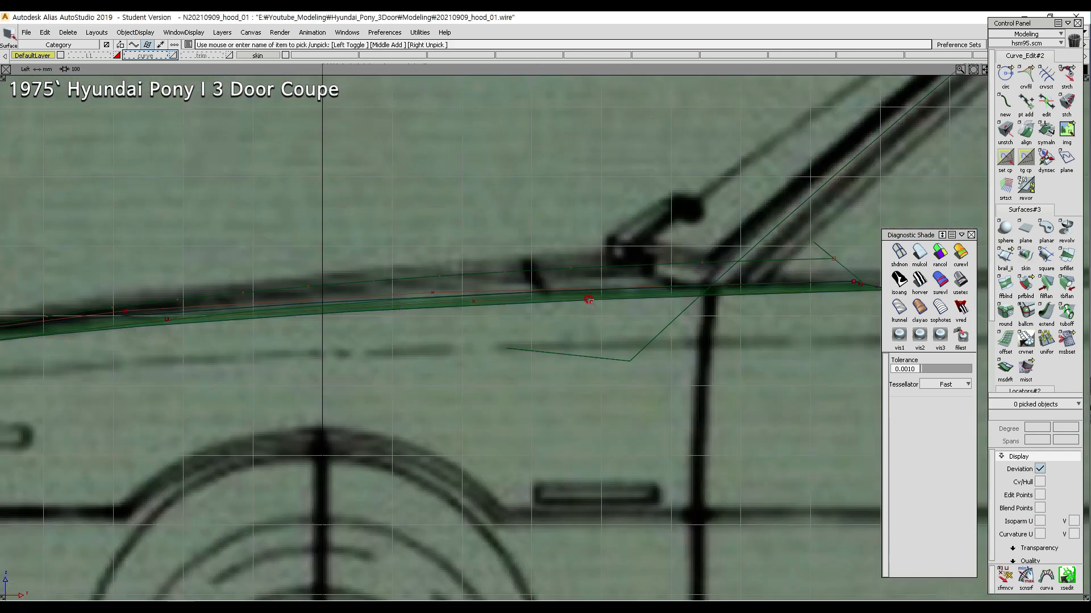
pyautogui.keyDown('alt'); pyautogui.keyDown('shift'); pyautogui.moveTo(708, 289); pyautogui.dragTo(506, 297, button='middle'); pyautogui.keyUp('shift'); pyautogui.keyUp('alt')
pyautogui.keyDown('alt'); pyautogui.keyDown('shift'); pyautogui.moveTo(575, 286); pyautogui.dragTo(619, 275, button='right'); pyautogui.keyUp('shift'); pyautogui.keyUp('alt')
pyautogui.keyDown('alt'); pyautogui.keyDown('shift'); pyautogui.moveTo(790, 276); pyautogui.dragTo(674, 285, button='middle'); pyautogui.keyUp('shift'); pyautogui.keyUp('alt')
pyautogui.keyDown('alt'); pyautogui.keyDown('shift'); pyautogui.click(690, 308); pyautogui.keyUp('shift'); pyautogui.keyUp('alt')
pyautogui.keyDown('alt'); pyautogui.keyDown('shift'); pyautogui.moveTo(692, 309); pyautogui.dragTo(741, 203, button='right'); pyautogui.keyUp('shift'); pyautogui.keyUp('alt')
# - Adjust the height of the individual control points at the rear ends of the surface's boundary curves in side view
pyautogui.keyDown('ctrl'); pyautogui.keyDown('shift'); pyautogui.moveTo(598, 266); pyautogui.dragTo(728, 308); pyautogui.keyUp('shift'); pyautogui.keyUp('ctrl')
pyautogui.keyDown('ctrl'); pyautogui.keyDown('shift'); pyautogui.moveTo(707, 419); pyautogui.dragTo(710, 360, button='middle'); pyautogui.keyUp('shift'); pyautogui.keyUp('ctrl')
pyautogui.moveTo(711, 401); pyautogui.dragTo(709, 395, button='right')
pyautogui.keyDown('ctrl'); pyautogui.keyDown('shift'); pyautogui.moveTo(698, 411); pyautogui.dragTo(723, 300); pyautogui.keyUp('shift'); pyautogui.keyUp('ctrl')
pyautogui.moveTo(695, 285); pyautogui.dragTo(716, 306)
pyautogui.keyDown('ctrl'); pyautogui.keyDown('shift'); pyautogui.moveTo(639, 344); pyautogui.dragTo(656, 301); pyautogui.keyUp('shift'); pyautogui.keyUp('ctrl')
pyautogui.keyDown('ctrl'); pyautogui.keyDown('shift'); pyautogui.moveTo(707, 410); pyautogui.dragTo(711, 363, button='middle'); pyautogui.keyUp('shift'); pyautogui.keyUp('ctrl')
pyautogui.moveTo(713, 393); pyautogui.dragTo(718, 392, button='right')
pyautogui.keyDown('ctrl'); pyautogui.keyDown('shift'); pyautogui.moveTo(679, 404); pyautogui.dragTo(653, 335); pyautogui.keyUp('shift'); pyautogui.keyUp('ctrl')
# - Select the rear control points of the boundary curves together and shift them vertically against the side blueprint
pyautogui.keyDown('ctrl'); pyautogui.keyDown('shift'); pyautogui.moveTo(569, 271); pyautogui.dragTo(606, 266); pyautogui.keyUp('shift'); pyautogui.keyUp('ctrl')
pyautogui.moveTo(554, 254); pyautogui.dragTo(866, 358)
pyautogui.keyDown('ctrl'); pyautogui.keyDown('shift'); pyautogui.moveTo(713, 467); pyautogui.dragTo(704, 410, button='middle'); pyautogui.keyUp('shift'); pyautogui.keyUp('ctrl')
pyautogui.moveTo(703, 408); pyautogui.dragTo(504, 440, button='right')
pyautogui.keyDown('alt'); pyautogui.keyDown('shift'); pyautogui.moveTo(504, 440); pyautogui.dragTo(453, 420); pyautogui.keyUp('shift'); pyautogui.keyUp('alt')
pyautogui.keyDown('alt'); pyautogui.keyDown('shift'); pyautogui.moveTo(453, 420); pyautogui.dragTo(549, 429, button='middle'); pyautogui.keyUp('shift'); pyautogui.keyUp('alt')
pyautogui.keyDown('ctrl'); pyautogui.keyDown('shift'); pyautogui.moveTo(602, 458); pyautogui.dragTo(623, 355); pyautogui.keyUp('shift'); pyautogui.keyUp('ctrl')
# - Raise the rear inner control points of the two generation curves slightly toward the blueprint's hood line
pyautogui.keyDown('alt'); pyautogui.keyDown('shift'); pyautogui.moveTo(680, 297); pyautogui.dragTo(740, 301, button='middle'); pyautogui.keyUp('shift'); pyautogui.keyUp('alt')
pyautogui.keyDown('alt'); pyautogui.keyDown('shift'); pyautogui.moveTo(716, 324); pyautogui.dragTo(452, 319, button='right'); pyautogui.keyUp('shift'); pyautogui.keyUp('alt')
pyautogui.moveTo(366, 277); pyautogui.dragTo(430, 335)
pyautogui.moveTo(432, 338)
pyautogui.keyDown('alt'); pyautogui.keyDown('shift'); pyautogui.mouseDown(button='middle')
pyautogui.moveTo(562, 322)
pyautogui.moveTo(318, 322)
pyautogui.mouseUp(button='middle'); pyautogui.keyUp('shift'); pyautogui.keyUp('alt')
pyautogui.keyDown('ctrl'); pyautogui.keyDown('shift'); pyautogui.moveTo(382, 382); pyautogui.dragTo(376, 297); pyautogui.keyUp('shift'); pyautogui.keyUp('ctrl')
pyautogui.keyDown('ctrl'); pyautogui.keyDown('shift'); pyautogui.moveTo(339, 288); pyautogui.dragTo(270, 229); pyautogui.keyUp('shift'); pyautogui.keyUp('ctrl')
pyautogui.moveTo(236, 190); pyautogui.dragTo(635, 390)
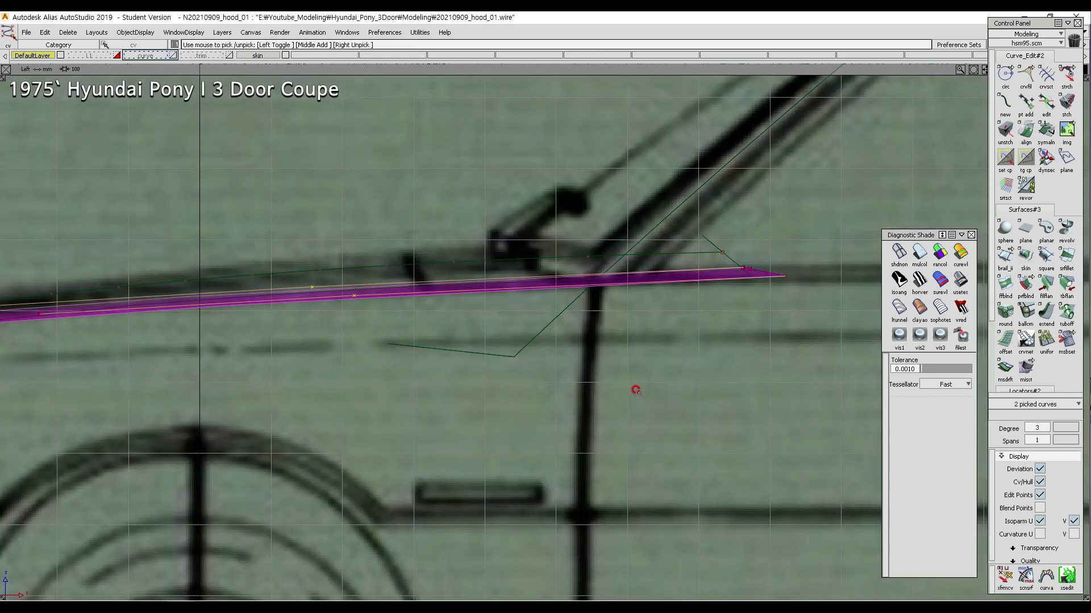
pyautogui.keyDown('ctrl'); pyautogui.keyDown('shift'); pyautogui.moveTo(638, 449); pyautogui.dragTo(640, 389, button='middle'); pyautogui.keyUp('shift'); pyautogui.keyUp('ctrl')
pyautogui.moveTo(640, 387); pyautogui.dragTo(643, 380, button='right')
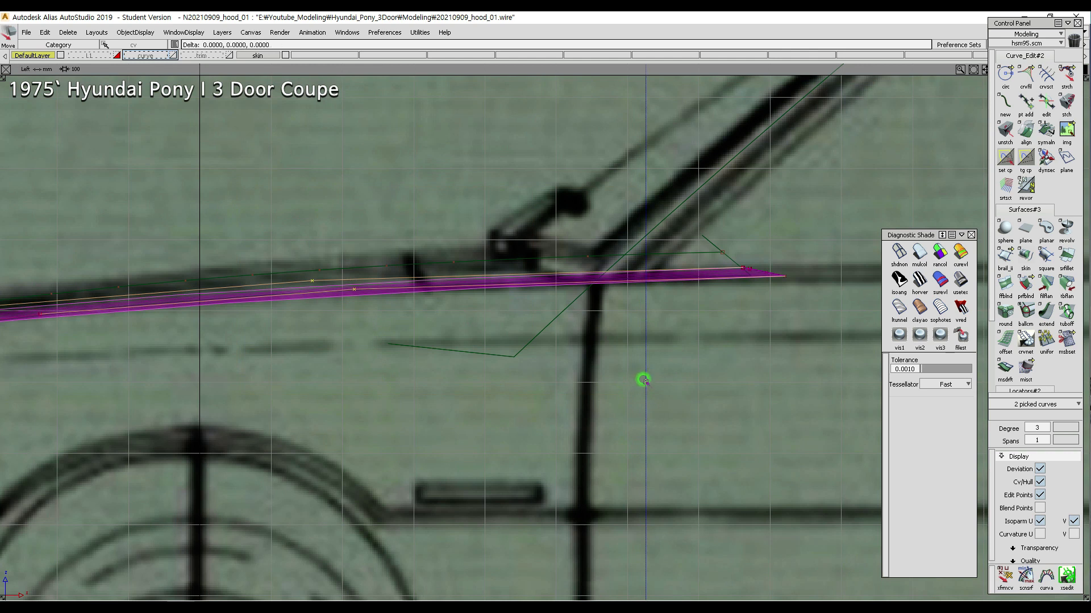
# - Raise the front inner control points of the two generation curves slightly and clear the selection
pyautogui.keyDown('alt'); pyautogui.keyDown('shift'); pyautogui.moveTo(446, 341); pyautogui.dragTo(694, 338, button='middle'); pyautogui.keyUp('shift'); pyautogui.keyUp('alt')
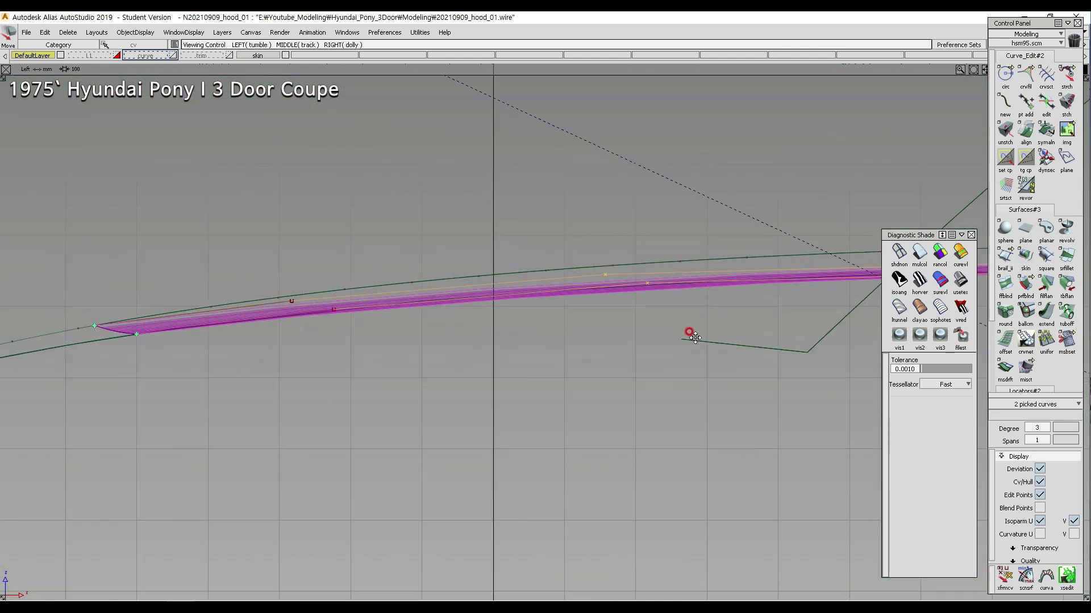
pyautogui.moveTo(531, 384); pyautogui.dragTo(532, 372, button='right')
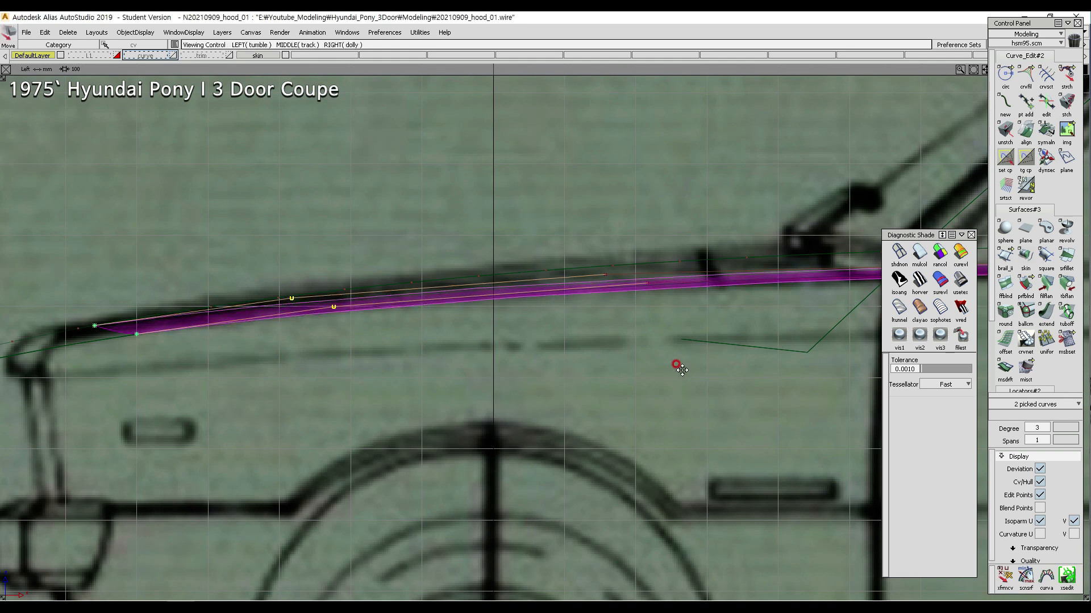
pyautogui.keyDown('alt'); pyautogui.keyDown('shift'); pyautogui.moveTo(683, 368); pyautogui.dragTo(433, 383, button='middle'); pyautogui.keyUp('shift'); pyautogui.keyUp('alt')
pyautogui.hotkey('ctrl', 's')
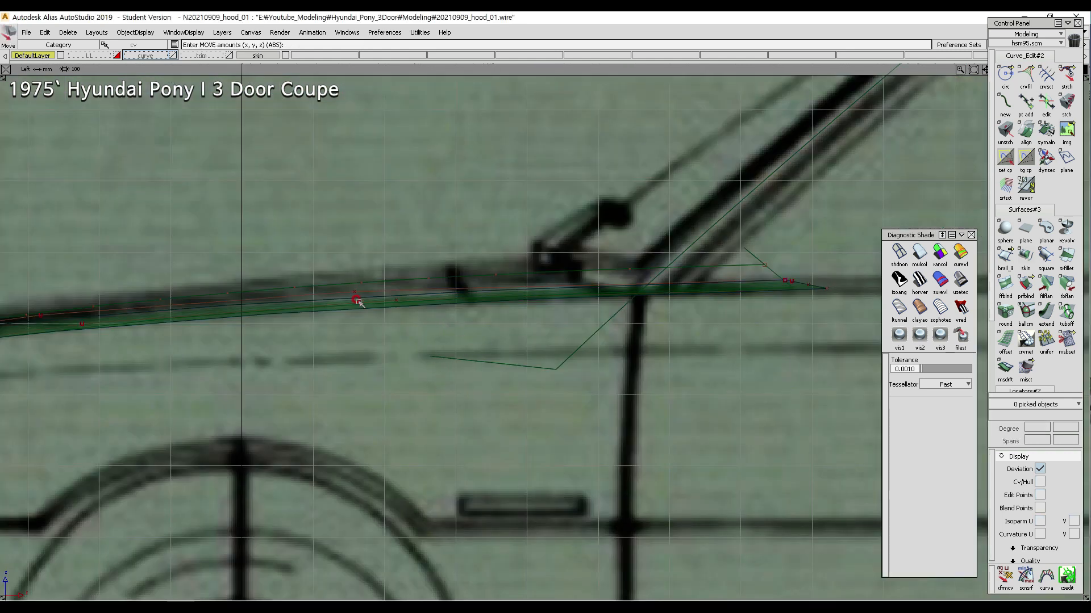
# - Check the whole side profile, then select the surface's rear-end control points and adjust their height to the blueprint's beltline
pyautogui.keyDown('alt'); pyautogui.keyDown('shift'); pyautogui.moveTo(624, 363); pyautogui.dragTo(480, 404, button='right'); pyautogui.keyUp('shift'); pyautogui.keyUp('alt')
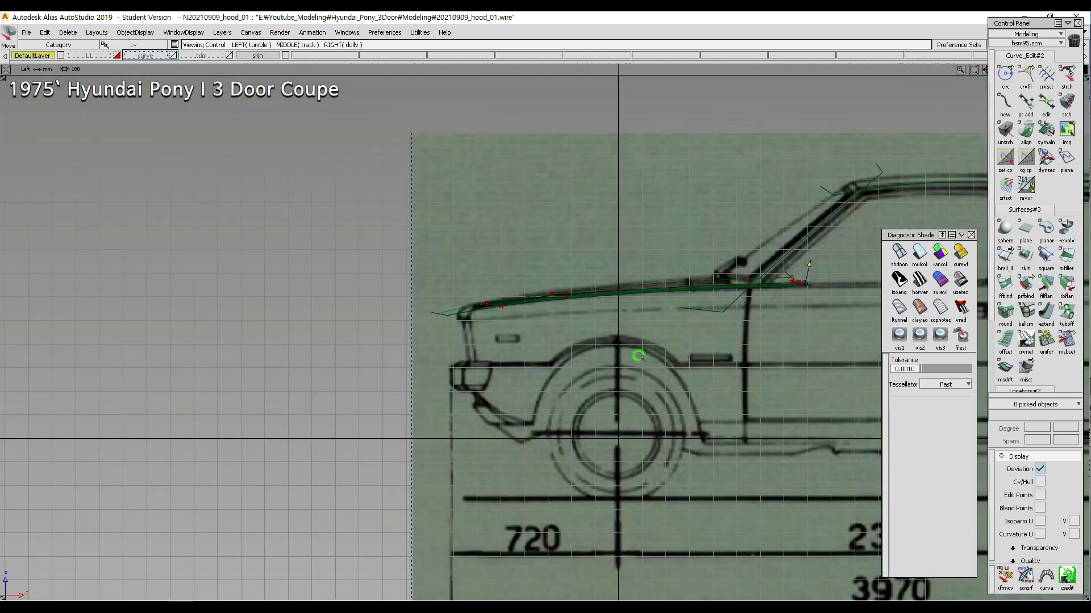
pyautogui.keyDown('alt'); pyautogui.keyDown('shift'); pyautogui.moveTo(650, 330); pyautogui.dragTo(386, 330, button='middle'); pyautogui.keyUp('shift'); pyautogui.keyUp('alt')
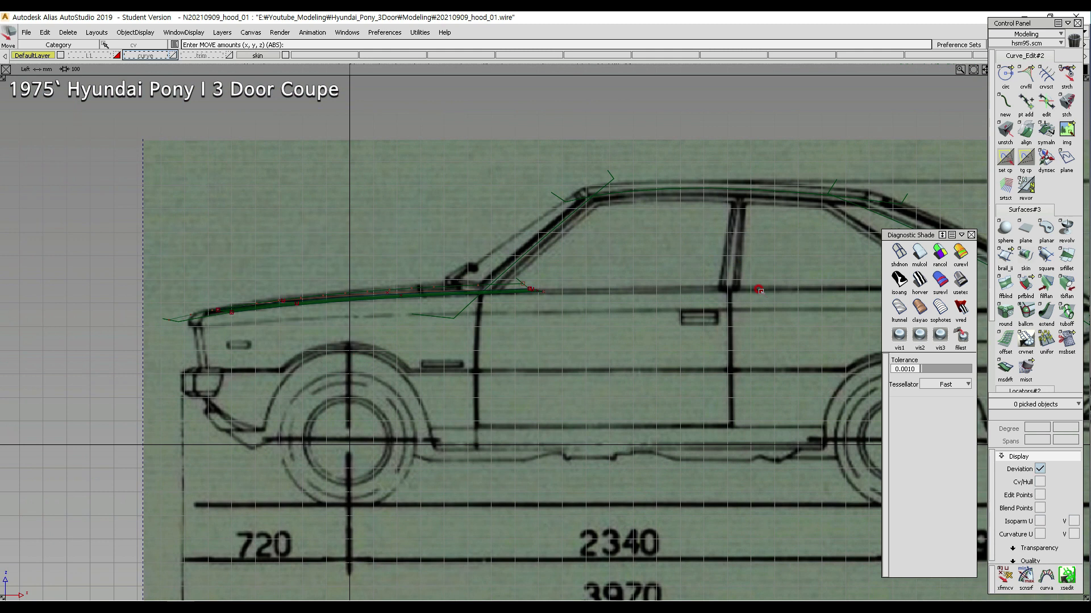
pyautogui.keyDown('alt'); pyautogui.keyDown('shift'); pyautogui.moveTo(536, 289); pyautogui.dragTo(653, 133, button='right'); pyautogui.keyUp('shift'); pyautogui.keyUp('alt')
pyautogui.keyDown('alt'); pyautogui.keyDown('shift'); pyautogui.moveTo(497, 346); pyautogui.dragTo(579, 286, button='right'); pyautogui.keyUp('shift'); pyautogui.keyUp('alt')
pyautogui.keyDown('alt'); pyautogui.keyDown('shift'); pyautogui.moveTo(432, 349); pyautogui.dragTo(476, 338, button='middle'); pyautogui.keyUp('shift'); pyautogui.keyUp('alt')
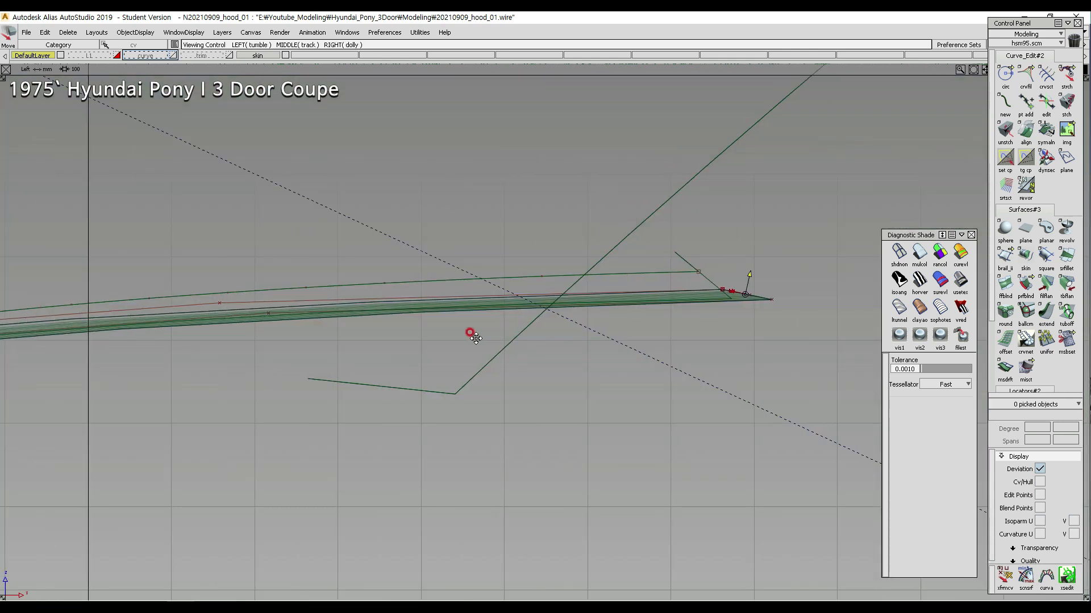
pyautogui.keyDown('alt'); pyautogui.keyDown('shift'); pyautogui.moveTo(475, 338); pyautogui.dragTo(497, 297, button='right'); pyautogui.keyUp('shift'); pyautogui.keyUp('alt')
pyautogui.moveTo(384, 285); pyautogui.dragTo(652, 402)
pyautogui.keyDown('ctrl'); pyautogui.keyDown('shift'); pyautogui.moveTo(498, 487); pyautogui.dragTo(499, 448, button='right'); pyautogui.keyUp('shift'); pyautogui.keyUp('ctrl')
pyautogui.moveTo(504, 443); pyautogui.dragTo(505, 437)
pyautogui.keyDown('alt'); pyautogui.keyDown('shift'); pyautogui.moveTo(318, 402); pyautogui.dragTo(554, 432, button='right'); pyautogui.keyUp('shift'); pyautogui.keyUp('alt')
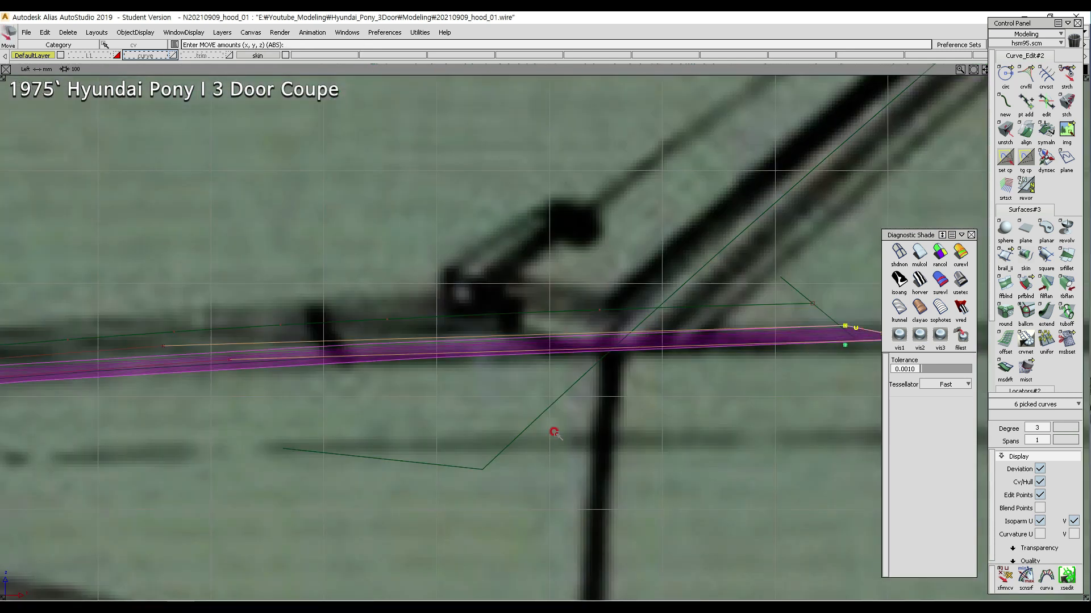
# - Select the rear inner control points of the generation curves and refine their height along the hood line
pyautogui.keyDown('ctrl'); pyautogui.keyDown('shift'); pyautogui.moveTo(271, 395); pyautogui.dragTo(248, 346); pyautogui.keyUp('shift'); pyautogui.keyUp('ctrl')
pyautogui.keyDown('alt'); pyautogui.keyDown('shift'); pyautogui.moveTo(195, 349); pyautogui.dragTo(329, 340, button='middle'); pyautogui.keyUp('shift'); pyautogui.keyUp('alt')
pyautogui.keyDown('ctrl'); pyautogui.keyDown('shift'); pyautogui.moveTo(234, 331); pyautogui.dragTo(502, 451); pyautogui.keyUp('shift'); pyautogui.keyUp('ctrl')
pyautogui.keyDown('ctrl'); pyautogui.keyDown('shift'); pyautogui.moveTo(503, 451); pyautogui.dragTo(526, 414, button='right'); pyautogui.keyUp('shift'); pyautogui.keyUp('ctrl')
pyautogui.moveTo(526, 414); pyautogui.dragTo(505, 305)
# - Select the control points around the surface's rear end again and nudge them vertically in side view
pyautogui.moveTo(197, 302)
pyautogui.keyDown('ctrl'); pyautogui.keyDown('shift'); pyautogui.mouseDown()
pyautogui.moveTo(269, 309)
pyautogui.moveTo(393, 364)
pyautogui.mouseUp(); pyautogui.keyUp('shift'); pyautogui.keyUp('ctrl')
pyautogui.keyDown('alt'); pyautogui.keyDown('shift'); pyautogui.moveTo(881, 331); pyautogui.dragTo(446, 343, button='middle'); pyautogui.keyUp('shift'); pyautogui.keyUp('alt')
pyautogui.keyDown('ctrl'); pyautogui.keyDown('shift'); pyautogui.moveTo(440, 318); pyautogui.dragTo(495, 307); pyautogui.keyUp('shift'); pyautogui.keyUp('ctrl')
pyautogui.moveTo(482, 293); pyautogui.dragTo(733, 474)
pyautogui.keyDown('ctrl'); pyautogui.keyDown('shift'); pyautogui.moveTo(735, 478); pyautogui.dragTo(738, 421, button='right'); pyautogui.keyUp('shift'); pyautogui.keyUp('ctrl')
pyautogui.moveTo(738, 421); pyautogui.dragTo(740, 420, button='right')
# - In front view, select the upper inner control points of both generation curves and shift them slightly outboard
pyautogui.press('F5')
pyautogui.keyDown('alt'); pyautogui.keyDown('shift'); pyautogui.moveTo(551, 434); pyautogui.dragTo(318, 398, button='right'); pyautogui.keyUp('shift'); pyautogui.keyUp('alt')
pyautogui.keyDown('alt'); pyautogui.keyDown('shift'); pyautogui.moveTo(318, 397); pyautogui.dragTo(443, 390, button='middle'); pyautogui.keyUp('shift'); pyautogui.keyUp('alt')
pyautogui.press('F7')
pyautogui.keyDown('alt'); pyautogui.keyDown('shift'); pyautogui.moveTo(636, 443); pyautogui.dragTo(703, 457, button='right'); pyautogui.keyUp('shift'); pyautogui.keyUp('alt')
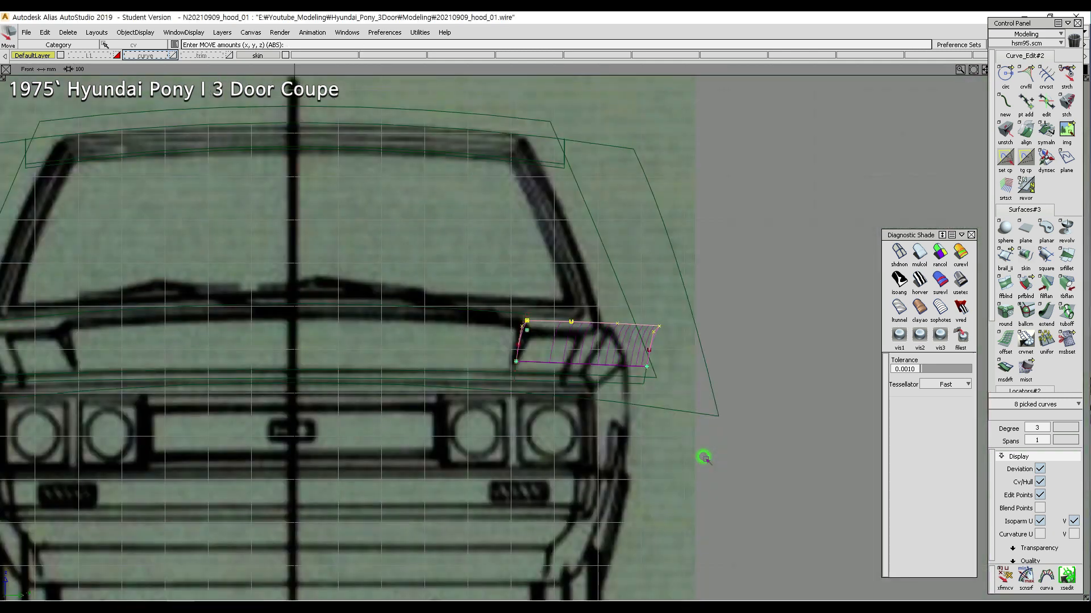
pyautogui.keyDown('alt'); pyautogui.keyDown('shift'); pyautogui.moveTo(607, 313); pyautogui.dragTo(476, 326, button='right'); pyautogui.keyUp('shift'); pyautogui.keyUp('alt')
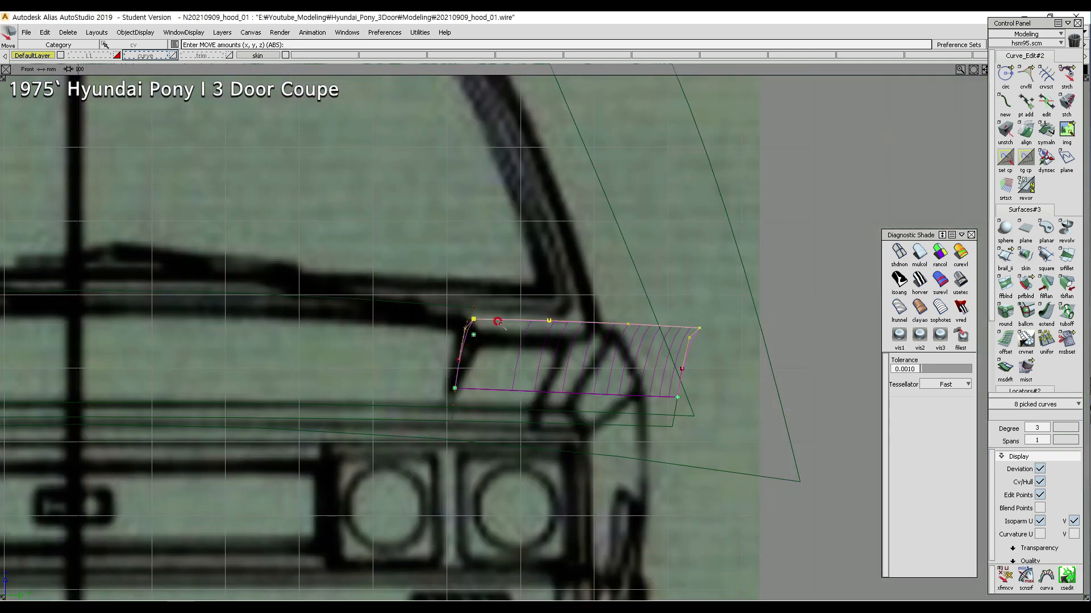
pyautogui.keyDown('ctrl'); pyautogui.keyDown('shift'); pyautogui.moveTo(578, 432); pyautogui.dragTo(631, 342); pyautogui.keyUp('shift'); pyautogui.keyUp('ctrl')
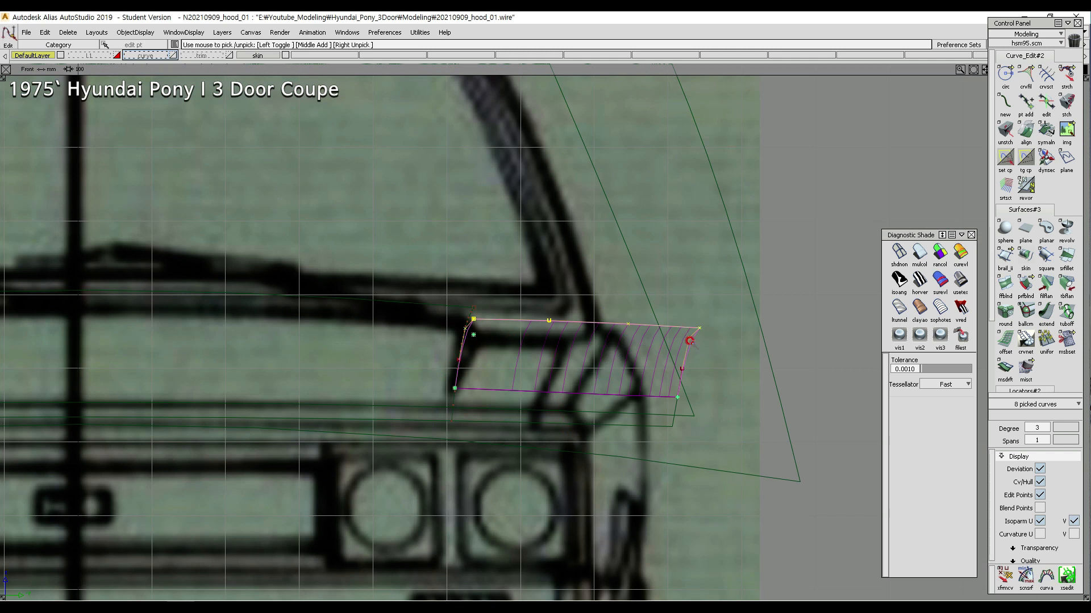
pyautogui.keyDown('alt'); pyautogui.keyDown('shift'); pyautogui.moveTo(587, 389); pyautogui.dragTo(606, 358, button='right'); pyautogui.keyUp('shift'); pyautogui.keyUp('alt')
pyautogui.keyDown('alt'); pyautogui.keyDown('shift'); pyautogui.moveTo(606, 358); pyautogui.dragTo(557, 360, button='middle'); pyautogui.keyUp('shift'); pyautogui.keyUp('alt')
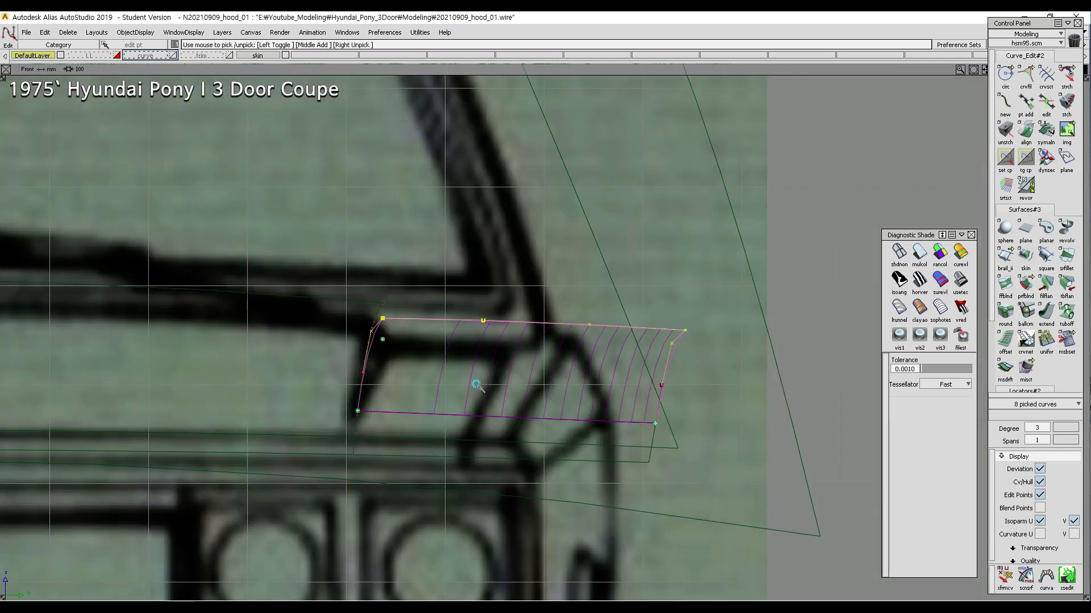
pyautogui.click(324, 342)
pyautogui.keyDown('ctrl'); pyautogui.keyDown('shift'); pyautogui.moveTo(325, 343); pyautogui.dragTo(363, 339); pyautogui.keyUp('shift'); pyautogui.keyUp('ctrl')
pyautogui.click(376, 334)
pyautogui.moveTo(661, 342); pyautogui.dragTo(679, 353)
pyautogui.keyDown('ctrl'); pyautogui.keyDown('shift'); pyautogui.moveTo(725, 410); pyautogui.dragTo(726, 393, button='middle'); pyautogui.keyUp('shift'); pyautogui.keyUp('ctrl')
pyautogui.moveTo(726, 392); pyautogui.dragTo(729, 394, button='middle')
# - Nudge the lower inner control points of both generation curves sideways, then refine the upper inner ones again and clear the selection
pyautogui.keyDown('ctrl'); pyautogui.keyDown('shift'); pyautogui.moveTo(430, 393); pyautogui.dragTo(396, 377); pyautogui.keyUp('shift'); pyautogui.keyUp('ctrl')
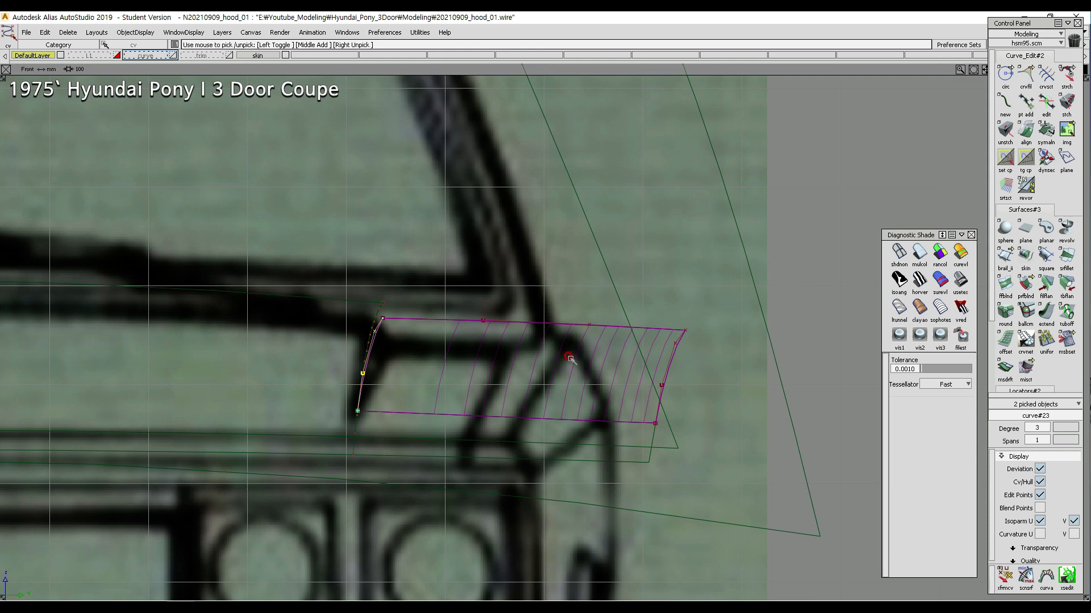
pyautogui.keyDown('ctrl'); pyautogui.keyDown('shift'); pyautogui.moveTo(690, 402); pyautogui.dragTo(691, 402); pyautogui.keyUp('shift'); pyautogui.keyUp('ctrl')
pyautogui.moveTo(709, 391); pyautogui.dragTo(711, 391, button='middle')
pyautogui.keyDown('ctrl'); pyautogui.keyDown('shift'); pyautogui.moveTo(677, 404); pyautogui.dragTo(675, 356); pyautogui.keyUp('shift'); pyautogui.keyUp('ctrl')
pyautogui.moveTo(610, 312)
pyautogui.keyDown('ctrl'); pyautogui.keyDown('shift'); pyautogui.mouseDown()
pyautogui.moveTo(663, 312)
pyautogui.moveTo(706, 330)
pyautogui.mouseUp(); pyautogui.keyUp('shift'); pyautogui.keyUp('ctrl')
pyautogui.moveTo(716, 358); pyautogui.dragTo(715, 358, button='middle')
pyautogui.keyDown('ctrl'); pyautogui.keyDown('shift'); pyautogui.moveTo(673, 382); pyautogui.dragTo(670, 343); pyautogui.keyUp('shift'); pyautogui.keyUp('ctrl')
# - Nudge the front generation curve's control point near the hood edge vertically and check the surface in perspective
pyautogui.keyDown('alt'); pyautogui.keyDown('shift'); pyautogui.moveTo(395, 340); pyautogui.dragTo(413, 361, button='middle'); pyautogui.keyUp('shift'); pyautogui.keyUp('alt')
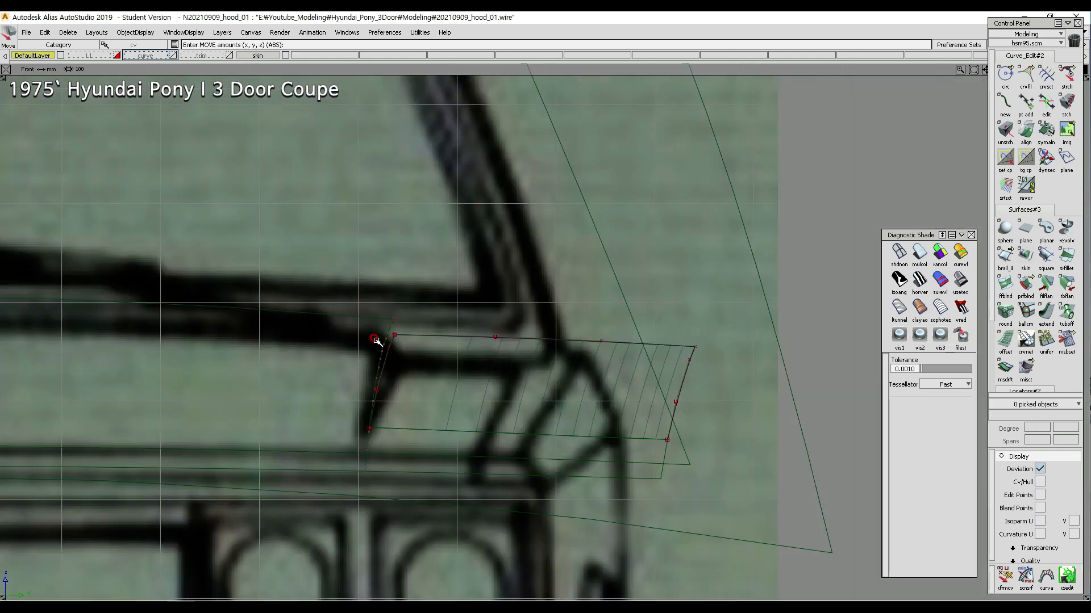
pyautogui.keyDown('ctrl'); pyautogui.keyDown('shift'); pyautogui.click(394, 334); pyautogui.keyUp('shift'); pyautogui.keyUp('ctrl')
pyautogui.moveTo(475, 378); pyautogui.dragTo(476, 375, button='right')
pyautogui.keyDown('ctrl'); pyautogui.keyDown('shift'); pyautogui.moveTo(443, 322); pyautogui.dragTo(500, 351); pyautogui.keyUp('shift'); pyautogui.keyUp('ctrl')
pyautogui.keyDown('ctrl'); pyautogui.keyDown('shift'); pyautogui.moveTo(454, 322); pyautogui.dragTo(551, 372); pyautogui.keyUp('shift'); pyautogui.keyUp('ctrl')
pyautogui.keyDown('alt'); pyautogui.keyDown('shift'); pyautogui.moveTo(395, 396); pyautogui.dragTo(386, 433, button='right'); pyautogui.keyUp('shift'); pyautogui.keyUp('alt')
pyautogui.keyDown('ctrl'); pyautogui.keyDown('shift'); pyautogui.moveTo(501, 406); pyautogui.dragTo(610, 348, button='right'); pyautogui.keyUp('shift'); pyautogui.keyUp('ctrl')
pyautogui.keyDown('alt'); pyautogui.keyDown('shift'); pyautogui.moveTo(611, 348); pyautogui.dragTo(674, 380); pyautogui.keyUp('shift'); pyautogui.keyUp('alt')
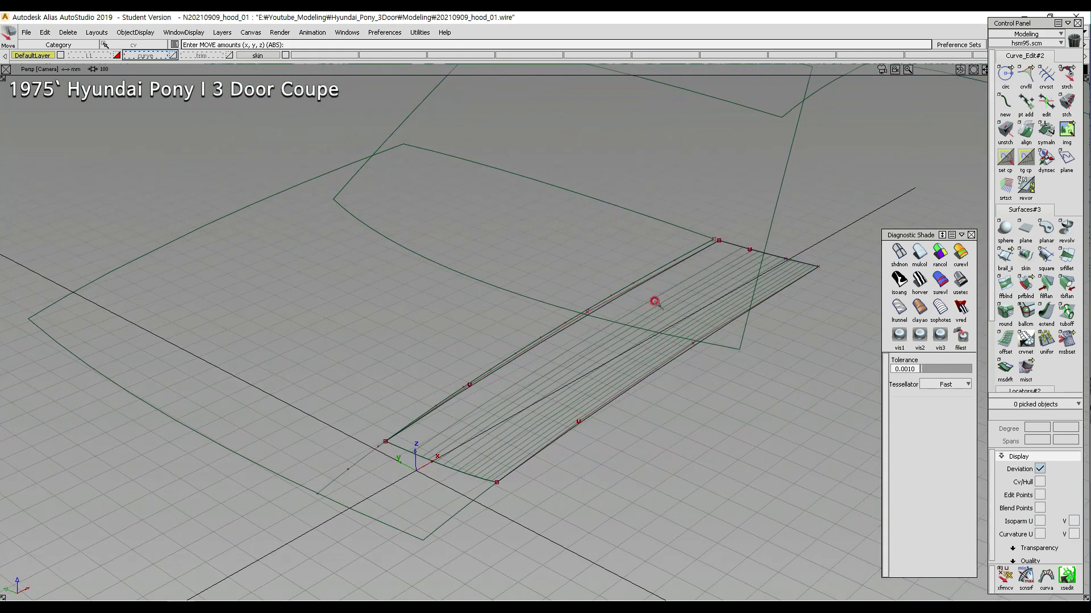
# - Show the trim layer in top view, select the curve along the surface's inner edge and paste a copy of it
pyautogui.keyDown('ctrl'); pyautogui.keyDown('shift'); pyautogui.moveTo(643, 302); pyautogui.dragTo(646, 296); pyautogui.keyUp('shift'); pyautogui.keyUp('ctrl')
pyautogui.keyDown('ctrl'); pyautogui.keyDown('shift'); pyautogui.moveTo(646, 343); pyautogui.dragTo(642, 341); pyautogui.keyUp('shift'); pyautogui.keyUp('ctrl')
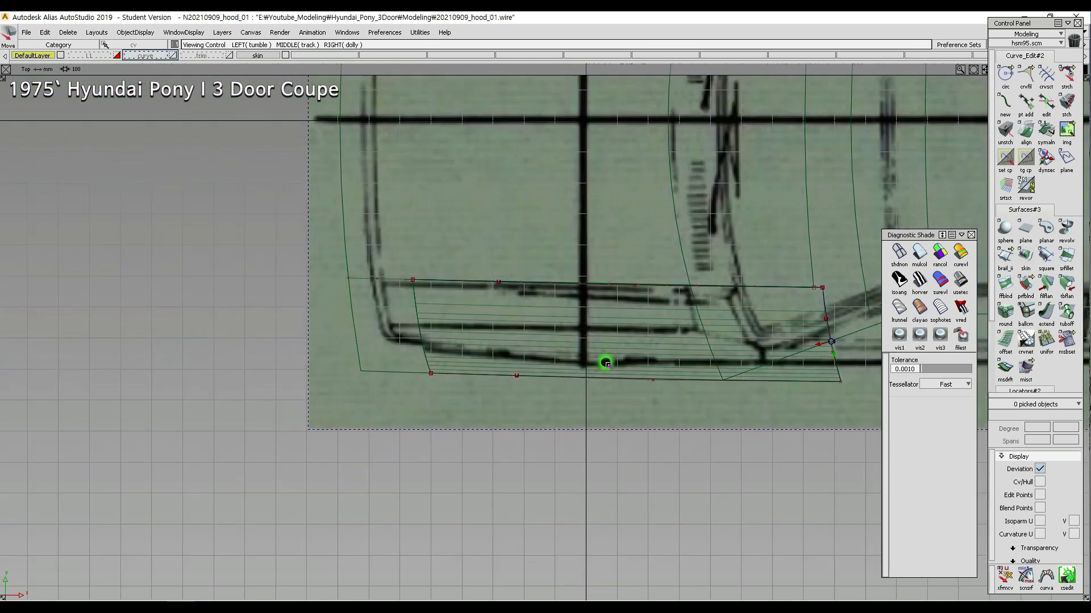
pyautogui.keyDown('alt'); pyautogui.keyDown('shift'); pyautogui.moveTo(577, 333); pyautogui.dragTo(653, 375, button='right'); pyautogui.keyUp('shift'); pyautogui.keyUp('alt')
pyautogui.keyDown('alt'); pyautogui.keyDown('shift'); pyautogui.moveTo(653, 375); pyautogui.dragTo(616, 383, button='middle'); pyautogui.keyUp('shift'); pyautogui.keyUp('alt')
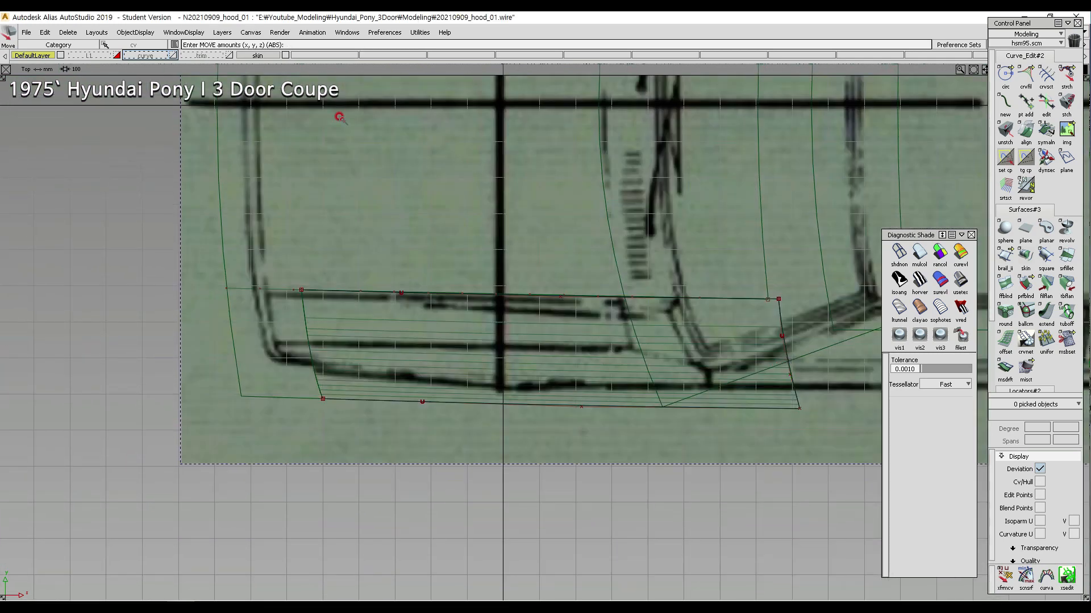
pyautogui.click(229, 55)
pyautogui.keyDown('alt'); pyautogui.keyDown('shift'); pyautogui.moveTo(380, 195); pyautogui.dragTo(556, 329, button='right'); pyautogui.keyUp('shift'); pyautogui.keyUp('alt')
pyautogui.keyDown('alt'); pyautogui.keyDown('shift'); pyautogui.moveTo(556, 330); pyautogui.dragTo(513, 324, button='middle'); pyautogui.keyUp('shift'); pyautogui.keyUp('alt')
pyautogui.keyDown('ctrl'); pyautogui.keyDown('shift'); pyautogui.moveTo(476, 322); pyautogui.dragTo(465, 288); pyautogui.keyUp('shift'); pyautogui.keyUp('ctrl')
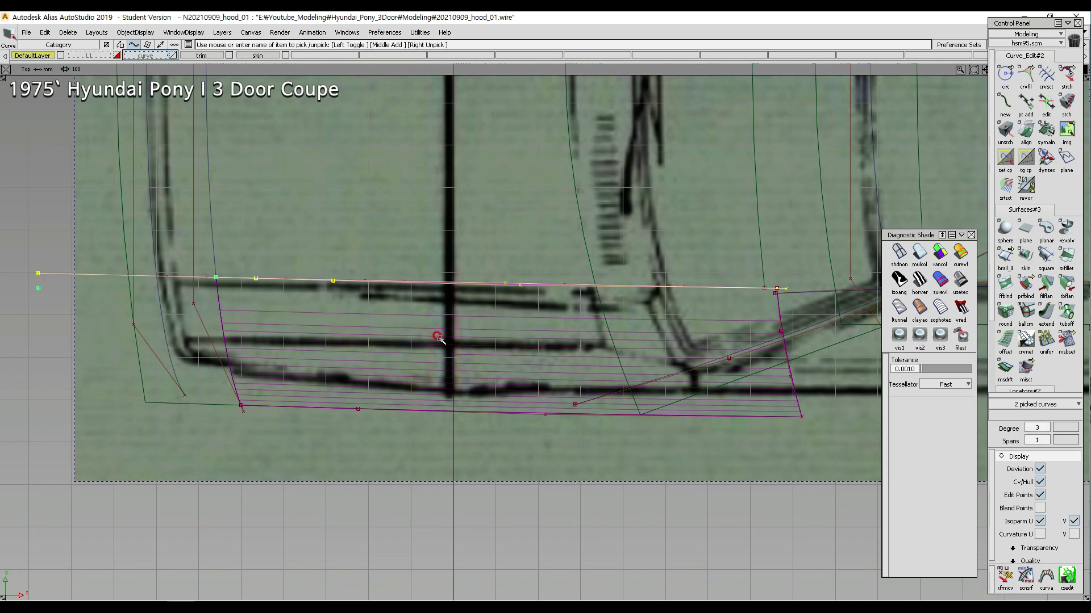
pyautogui.hotkey('ctrl', 'v')
# - Place the copied curve's pivot at its front end, rotate it slightly in top view and move it outboard
pyautogui.keyDown('ctrl'); pyautogui.keyDown('shift'); pyautogui.click(483, 342); pyautogui.keyUp('shift'); pyautogui.keyUp('ctrl')
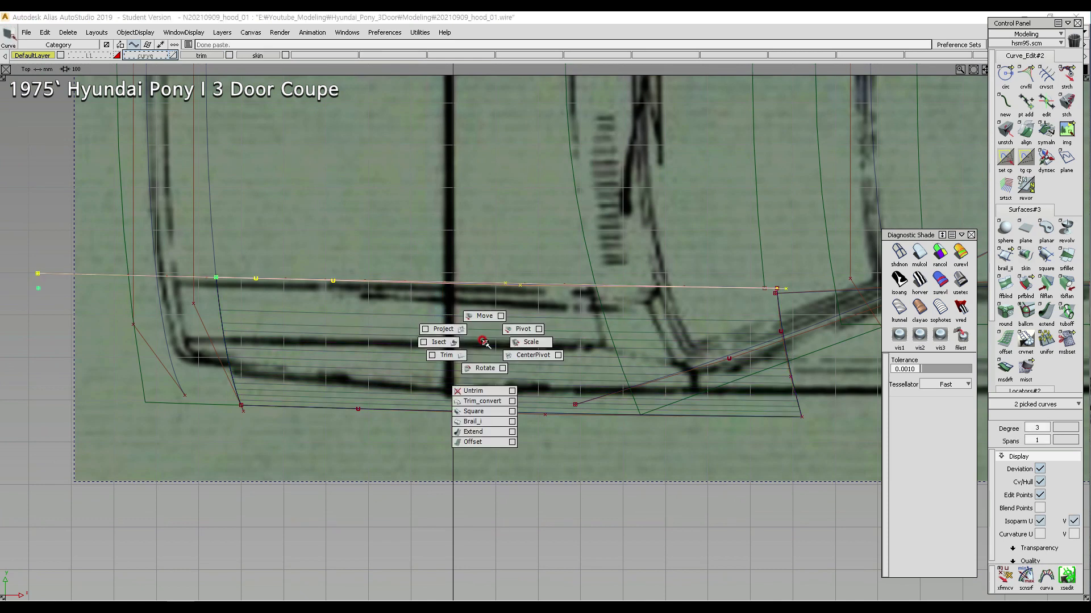
pyautogui.keyDown('ctrl'); pyautogui.keyDown('shift'); pyautogui.moveTo(484, 312); pyautogui.dragTo(523, 329); pyautogui.keyUp('shift'); pyautogui.keyUp('ctrl')
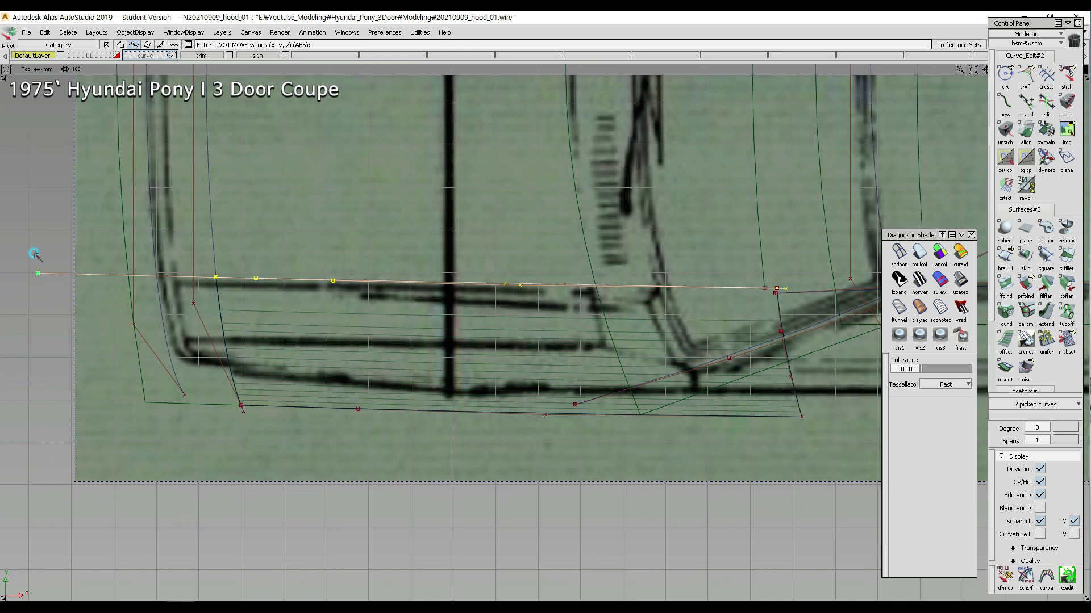
pyautogui.keyDown('ctrl'); pyautogui.keyDown('shift'); pyautogui.moveTo(411, 443); pyautogui.dragTo(410, 466); pyautogui.keyUp('shift'); pyautogui.keyUp('ctrl')
pyautogui.moveTo(452, 479); pyautogui.dragTo(452, 493, button='right')
pyautogui.keyDown('ctrl'); pyautogui.keyDown('shift'); pyautogui.moveTo(484, 502); pyautogui.dragTo(487, 483); pyautogui.keyUp('shift'); pyautogui.keyUp('ctrl')
pyautogui.moveTo(489, 482); pyautogui.dragTo(487, 489, button='right')
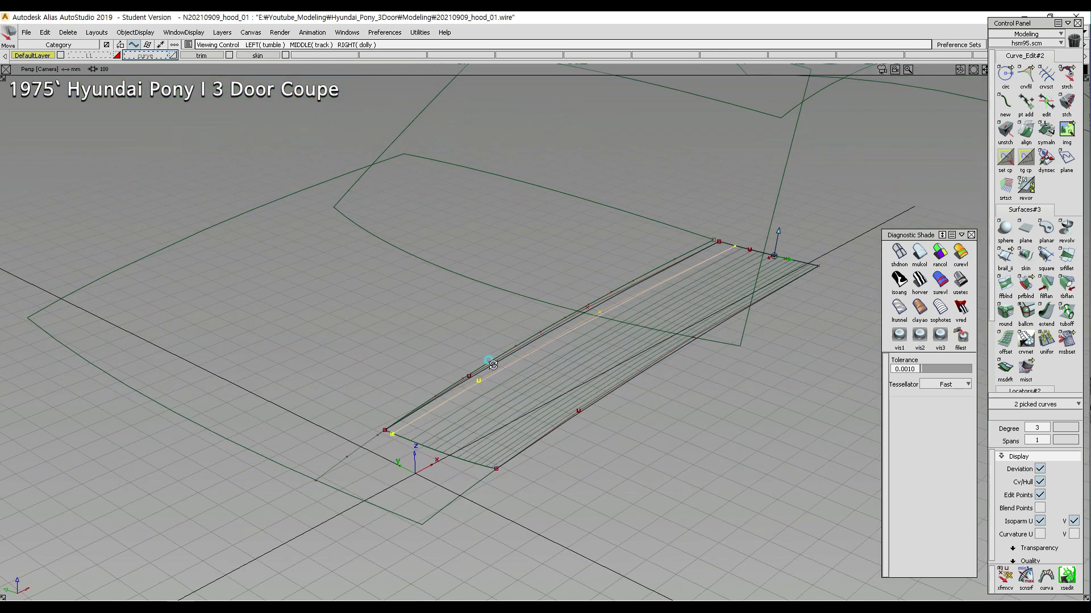
# - Select the superfluous curve copy in perspective and delete it
pyautogui.moveTo(561, 323)
pyautogui.keyDown('ctrl'); pyautogui.keyDown('shift'); pyautogui.mouseDown()
pyautogui.moveTo(565, 312)
pyautogui.moveTo(572, 327)
pyautogui.mouseUp(); pyautogui.keyUp('shift'); pyautogui.keyUp('ctrl')
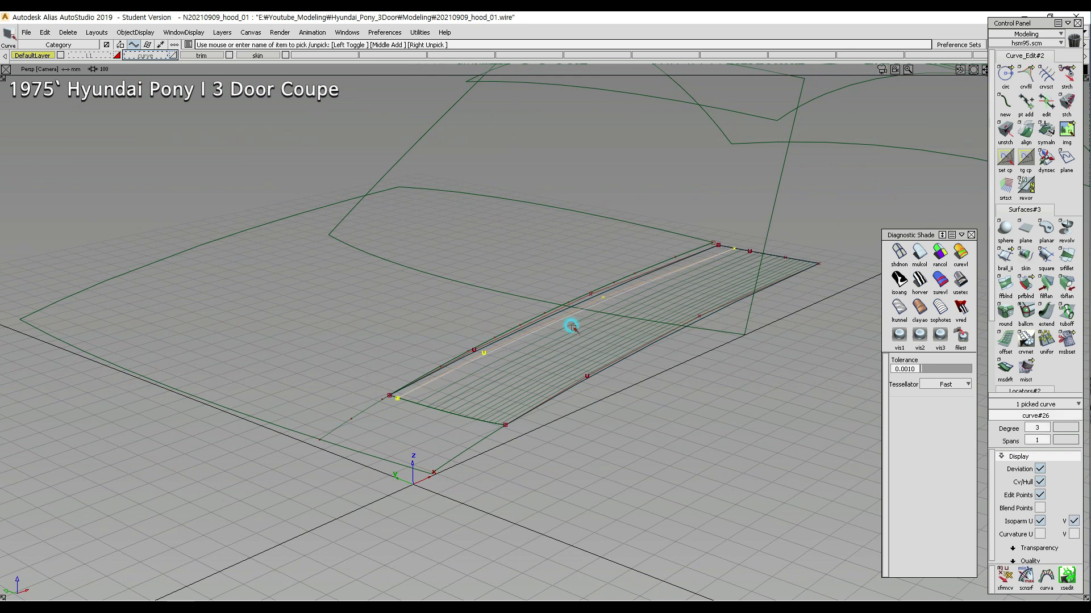
pyautogui.press('Delete')
pyautogui.press('Return')
# - Select the remaining angled copy in top view, set its pivot near the front edge and align it with the surface's inner front corner
pyautogui.keyDown('ctrl'); pyautogui.keyDown('shift'); pyautogui.moveTo(563, 294); pyautogui.dragTo(567, 340, button='right'); pyautogui.keyUp('shift'); pyautogui.keyUp('ctrl')
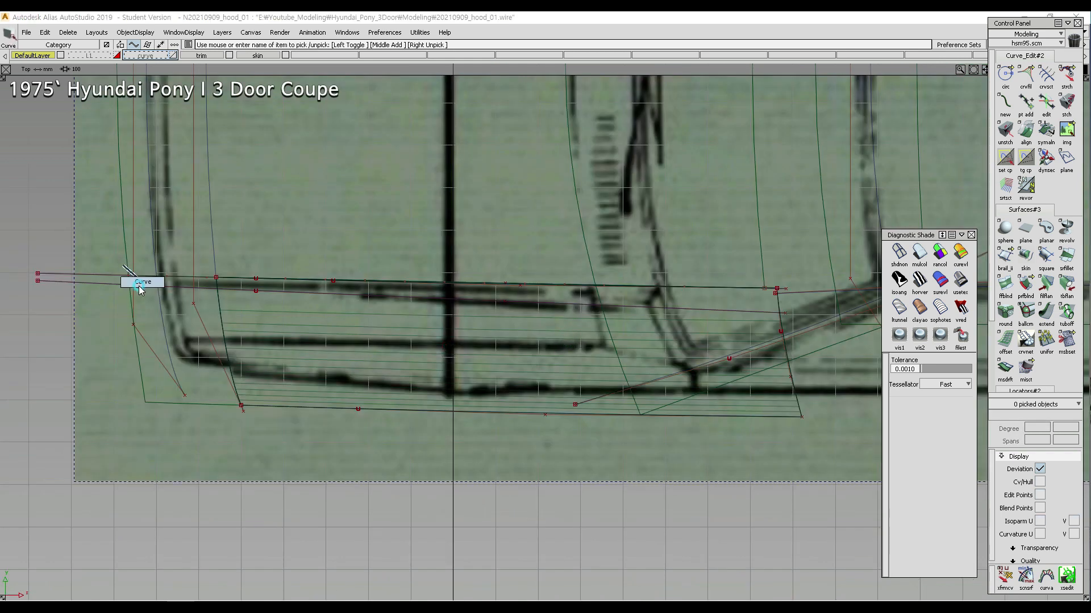
pyautogui.click(84, 283)
pyautogui.keyDown('alt'); pyautogui.keyDown('shift'); pyautogui.moveTo(372, 387); pyautogui.dragTo(382, 343, button='right'); pyautogui.keyUp('shift'); pyautogui.keyUp('alt')
pyautogui.keyDown('alt'); pyautogui.keyDown('shift'); pyautogui.moveTo(382, 343); pyautogui.dragTo(830, 376, button='middle'); pyautogui.keyUp('shift'); pyautogui.keyUp('alt')
pyautogui.keyDown('alt'); pyautogui.keyDown('shift'); pyautogui.moveTo(383, 380); pyautogui.dragTo(419, 302, button='right'); pyautogui.keyUp('shift'); pyautogui.keyUp('alt')
pyautogui.keyDown('alt'); pyautogui.keyDown('shift'); pyautogui.moveTo(418, 302); pyautogui.dragTo(429, 346, button='middle'); pyautogui.keyUp('shift'); pyautogui.keyUp('alt')
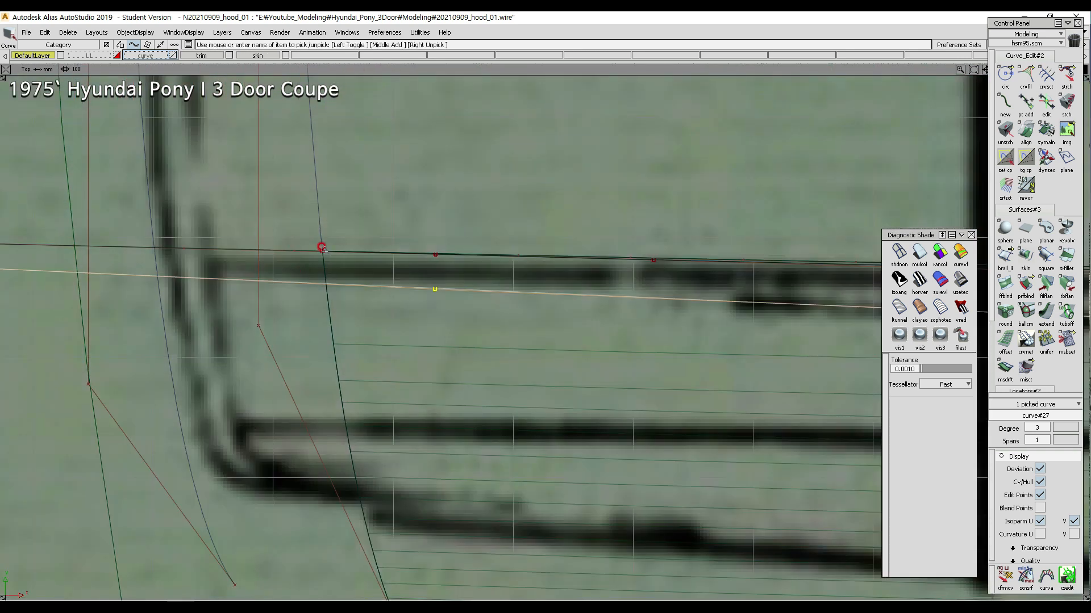
pyautogui.keyDown('ctrl'); pyautogui.keyDown('shift'); pyautogui.moveTo(314, 324); pyautogui.dragTo(366, 284, button='middle'); pyautogui.keyUp('shift'); pyautogui.keyUp('ctrl')
pyautogui.keyDown('ctrl'); pyautogui.keyDown('alt'); pyautogui.moveTo(365, 286); pyautogui.dragTo(324, 311); pyautogui.keyUp('alt'); pyautogui.keyUp('ctrl')
pyautogui.keyDown('ctrl'); pyautogui.click(329, 228); pyautogui.keyUp('ctrl')
pyautogui.keyDown('alt'); pyautogui.keyDown('shift'); pyautogui.moveTo(398, 229); pyautogui.dragTo(365, 304, button='right'); pyautogui.keyUp('shift'); pyautogui.keyUp('alt')
pyautogui.keyDown('alt'); pyautogui.keyDown('shift'); pyautogui.moveTo(788, 344); pyautogui.dragTo(600, 350, button='middle'); pyautogui.keyUp('shift'); pyautogui.keyUp('alt')
pyautogui.keyDown('alt'); pyautogui.keyDown('shift'); pyautogui.moveTo(590, 346); pyautogui.dragTo(509, 398, button='right'); pyautogui.keyUp('shift'); pyautogui.keyUp('alt')
# - Adjust the vertical position of the angled curve copy relative to the surface
pyautogui.press('F6')
pyautogui.keyDown('alt'); pyautogui.keyDown('shift'); pyautogui.moveTo(518, 397); pyautogui.dragTo(220, 384, button='middle'); pyautogui.keyUp('shift'); pyautogui.keyUp('alt')
pyautogui.keyDown('alt'); pyautogui.keyDown('shift'); pyautogui.moveTo(524, 368); pyautogui.dragTo(511, 409, button='right'); pyautogui.keyUp('shift'); pyautogui.keyUp('alt')
pyautogui.keyDown('alt'); pyautogui.keyDown('shift'); pyautogui.moveTo(568, 369); pyautogui.dragTo(502, 406, button='middle'); pyautogui.keyUp('shift'); pyautogui.keyUp('alt')
pyautogui.moveTo(617, 427); pyautogui.dragTo(616, 236)
pyautogui.moveTo(617, 234); pyautogui.dragTo(618, 220, button='right')
pyautogui.keyDown('ctrl'); pyautogui.keyDown('shift'); pyautogui.moveTo(618, 221); pyautogui.dragTo(626, 269); pyautogui.keyUp('shift'); pyautogui.keyUp('ctrl')
# - Compare the angled curve with the blueprint in top view and project it onto the hood-side surface along the Z axis
pyautogui.keyDown('alt'); pyautogui.keyDown('shift'); pyautogui.moveTo(561, 344); pyautogui.dragTo(670, 236, button='right'); pyautogui.keyUp('shift'); pyautogui.keyUp('alt')
pyautogui.keyDown('alt'); pyautogui.keyDown('shift'); pyautogui.moveTo(531, 286); pyautogui.dragTo(684, 309, button='middle'); pyautogui.keyUp('shift'); pyautogui.keyUp('alt')
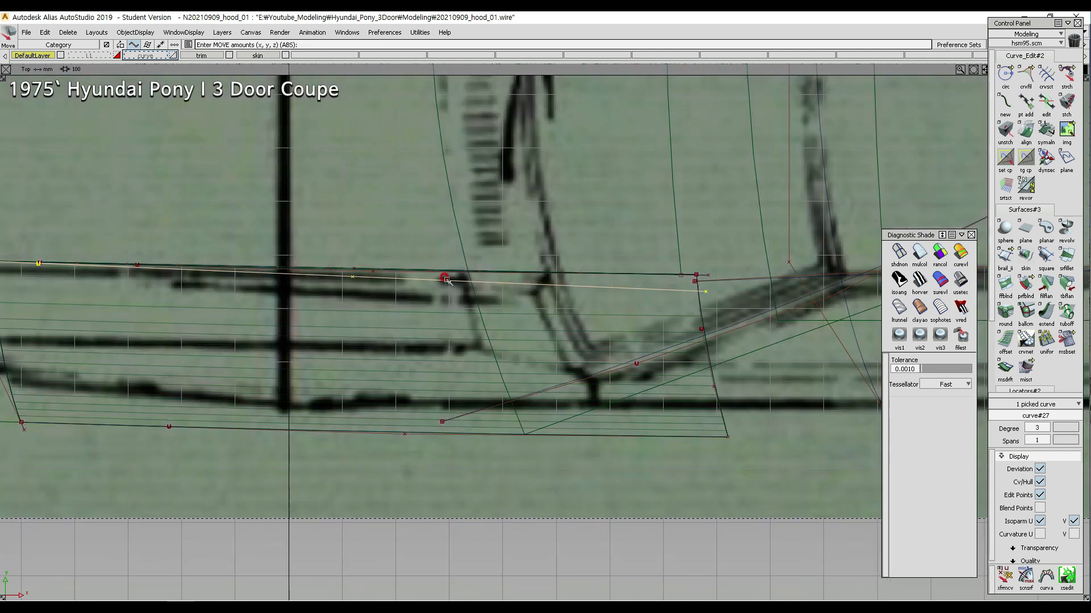
pyautogui.keyDown('alt'); pyautogui.keyDown('shift'); pyautogui.moveTo(494, 289); pyautogui.dragTo(659, 321, button='middle'); pyautogui.keyUp('shift'); pyautogui.keyUp('alt')
pyautogui.keyDown('alt'); pyautogui.keyDown('shift'); pyautogui.moveTo(659, 321); pyautogui.dragTo(542, 353, button='right'); pyautogui.keyUp('shift'); pyautogui.keyUp('alt')
pyautogui.keyDown('alt'); pyautogui.keyDown('shift'); pyautogui.moveTo(514, 331); pyautogui.dragTo(452, 319, button='middle'); pyautogui.keyUp('shift'); pyautogui.keyUp('alt')
pyautogui.keyDown('alt'); pyautogui.keyDown('shift'); pyautogui.moveTo(452, 318); pyautogui.dragTo(547, 328, button='right'); pyautogui.keyUp('shift'); pyautogui.keyUp('alt')
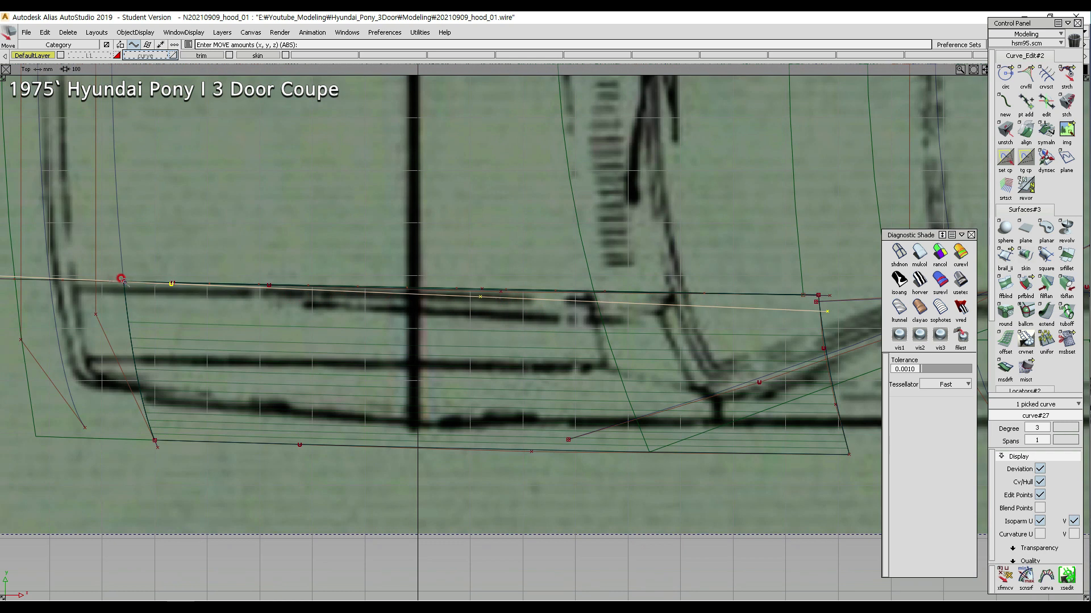
pyautogui.click(652, 348)
pyautogui.moveTo(672, 299); pyautogui.dragTo(671, 313)
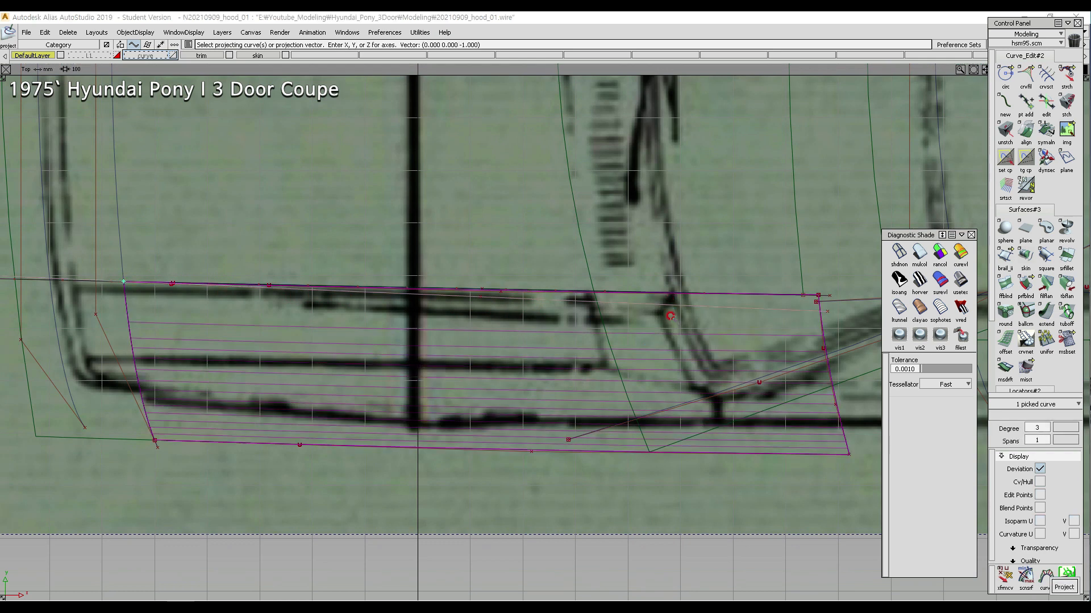
pyautogui.keyDown('alt'); pyautogui.keyDown('shift'); pyautogui.moveTo(613, 320); pyautogui.dragTo(605, 356, button='right'); pyautogui.keyUp('shift'); pyautogui.keyUp('alt')
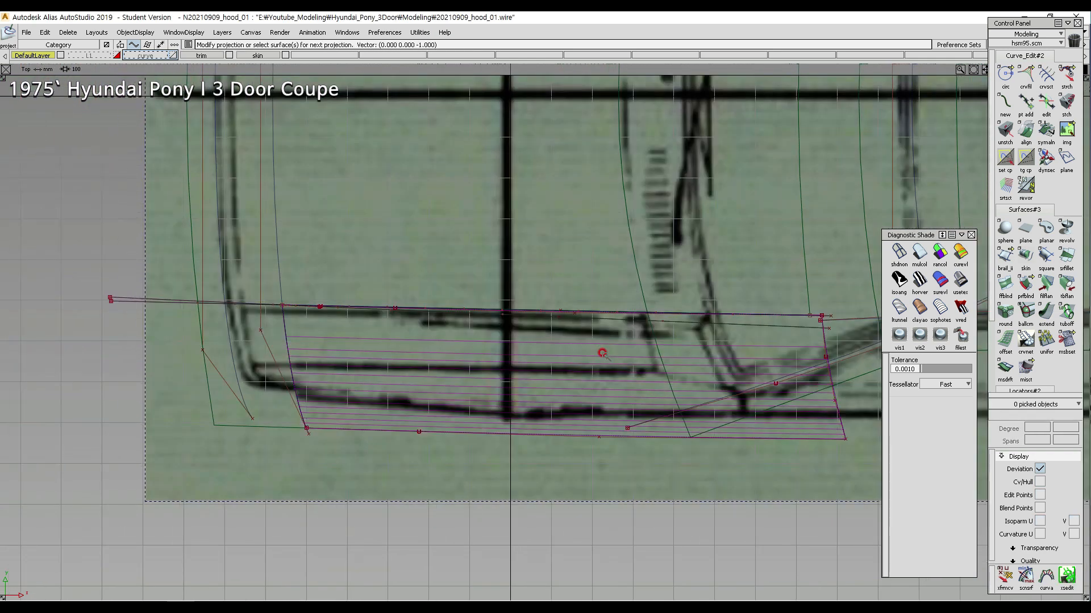
pyautogui.keyDown('alt'); pyautogui.keyDown('shift'); pyautogui.moveTo(616, 352); pyautogui.dragTo(506, 358, button='middle'); pyautogui.keyUp('shift'); pyautogui.keyUp('alt')
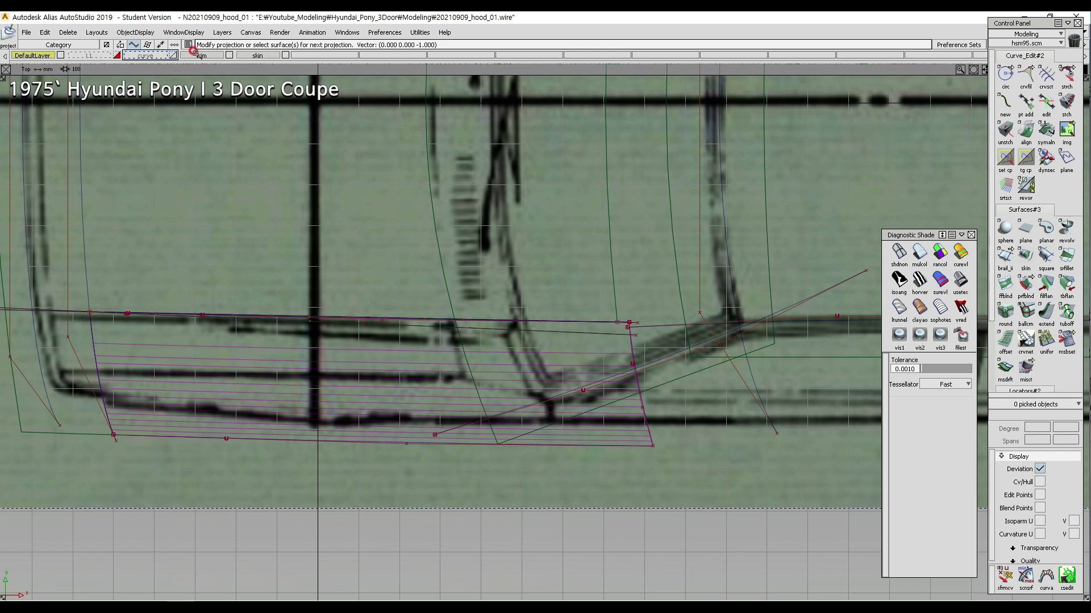
pyautogui.moveTo(490, 221)
pyautogui.keyDown('alt'); pyautogui.keyDown('shift'); pyautogui.mouseDown(button='right')
pyautogui.moveTo(462, 365)
pyautogui.moveTo(487, 359)
pyautogui.mouseUp(button='right'); pyautogui.keyUp('shift'); pyautogui.keyUp('alt')
pyautogui.moveTo(617, 397)
pyautogui.keyDown('alt'); pyautogui.keyDown('shift'); pyautogui.mouseDown(button='right')
pyautogui.moveTo(621, 359)
pyautogui.moveTo(243, 248)
pyautogui.mouseUp(button='right'); pyautogui.keyUp('shift'); pyautogui.keyUp('alt')
pyautogui.click(318, 298)
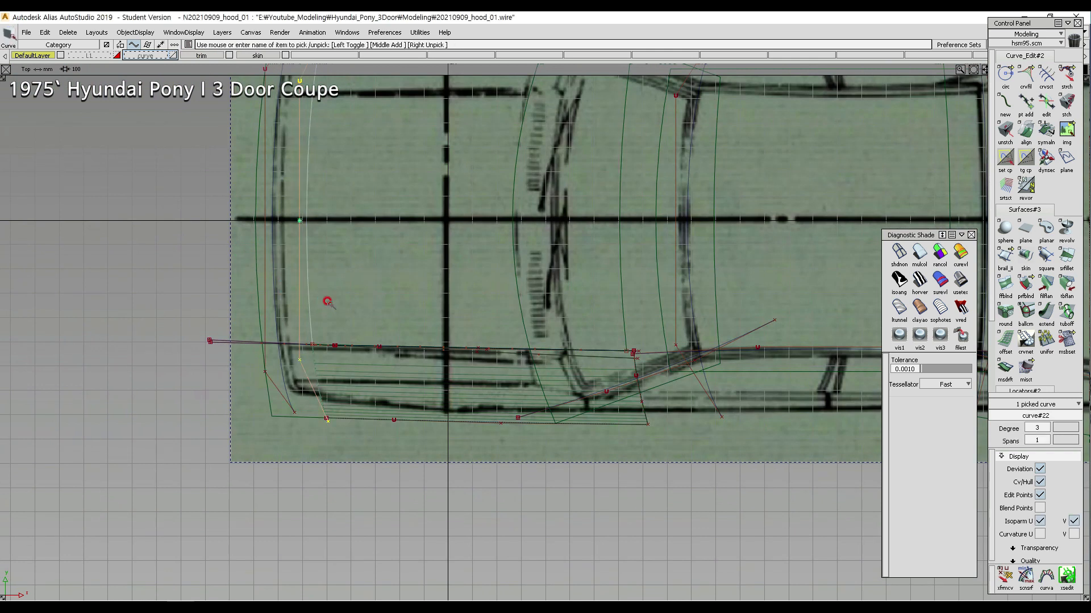
pyautogui.hotkey('ctrl', 'c')
pyautogui.hotkey('ctrl', 'v')
pyautogui.moveTo(375, 256); pyautogui.dragTo(618, 256, button='middle')
pyautogui.keyDown('alt'); pyautogui.keyDown('shift'); pyautogui.moveTo(618, 256); pyautogui.dragTo(427, 316, button='right'); pyautogui.keyUp('shift'); pyautogui.keyUp('alt')
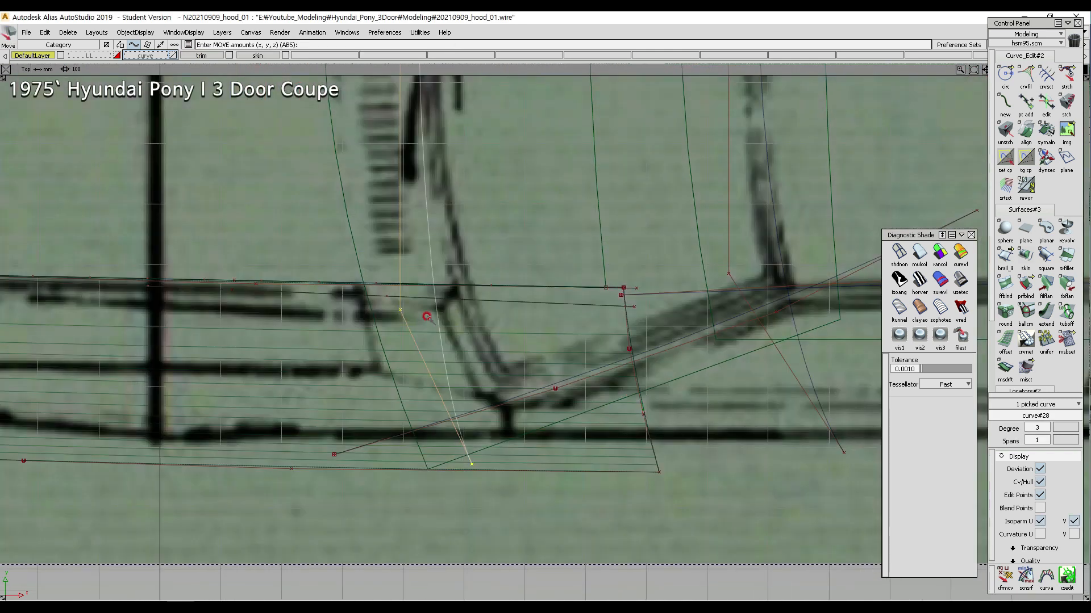
pyautogui.press('Delete')
# - Create a new degree 3 curve beside the surface's rear edge and move it to the blueprint's slanted line at the windshield base
pyautogui.keyDown('ctrl'); pyautogui.keyDown('shift'); pyautogui.moveTo(643, 302); pyautogui.dragTo(597, 303); pyautogui.keyUp('shift'); pyautogui.keyUp('ctrl')
pyautogui.keyDown('ctrl'); pyautogui.keyDown('alt'); pyautogui.click(649, 306); pyautogui.keyUp('alt'); pyautogui.keyUp('ctrl')
pyautogui.moveTo(692, 435); pyautogui.dragTo(680, 494)
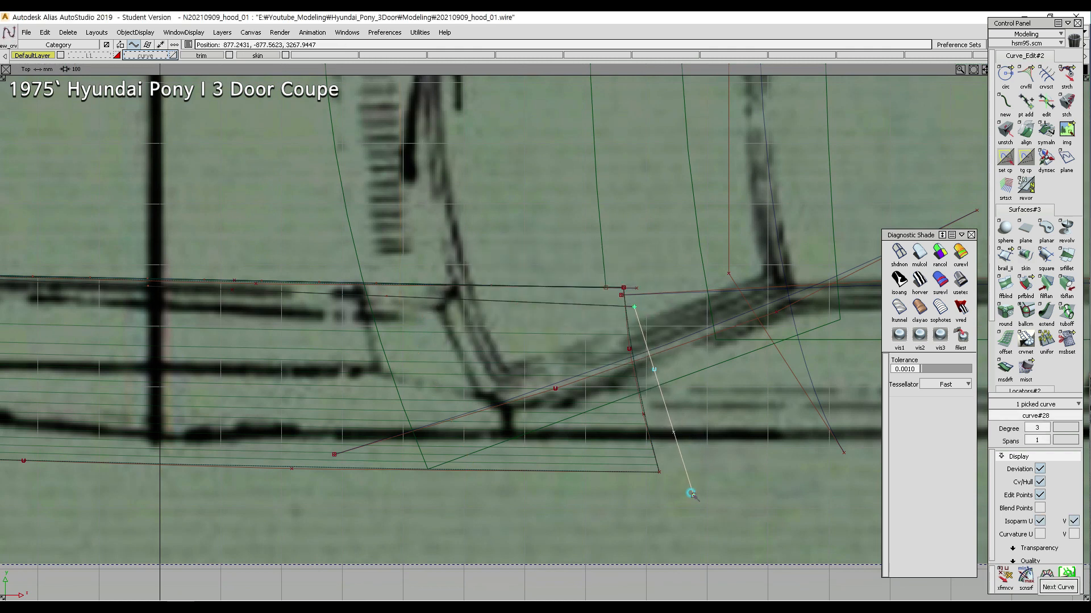
pyautogui.keyDown('ctrl'); pyautogui.keyDown('shift'); pyautogui.moveTo(669, 383); pyautogui.dragTo(693, 417); pyautogui.keyUp('shift'); pyautogui.keyUp('ctrl')
pyautogui.moveTo(701, 411); pyautogui.dragTo(662, 445)
pyautogui.keyDown('ctrl'); pyautogui.keyDown('shift'); pyautogui.moveTo(710, 461); pyautogui.dragTo(706, 392, button='middle'); pyautogui.keyUp('shift'); pyautogui.keyUp('ctrl')
pyautogui.moveTo(716, 406); pyautogui.dragTo(455, 334)
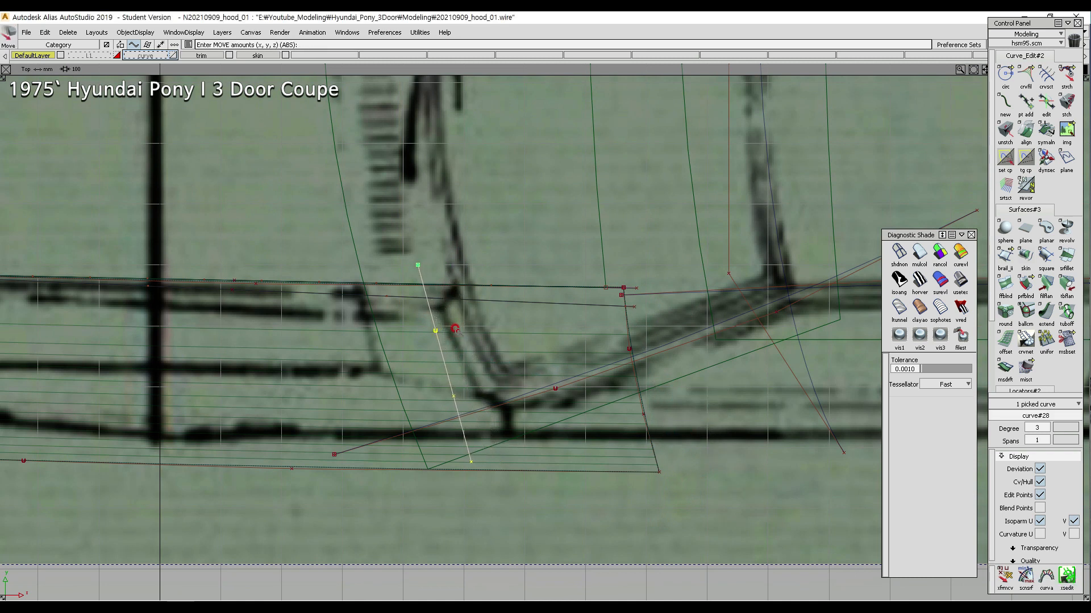
# - Rotate, lengthen and reposition the new curve so it spans the surface along the slanted line at the windshield base
pyautogui.keyDown('ctrl'); pyautogui.keyDown('shift'); pyautogui.moveTo(491, 203); pyautogui.dragTo(500, 230); pyautogui.keyUp('shift'); pyautogui.keyUp('ctrl')
pyautogui.moveTo(500, 230); pyautogui.dragTo(511, 222)
pyautogui.keyDown('ctrl'); pyautogui.keyDown('shift'); pyautogui.moveTo(498, 219); pyautogui.dragTo(564, 229, button='middle'); pyautogui.keyUp('shift'); pyautogui.keyUp('ctrl')
pyautogui.moveTo(564, 229); pyautogui.dragTo(602, 226)
pyautogui.keyDown('ctrl'); pyautogui.keyDown('shift'); pyautogui.moveTo(518, 241); pyautogui.dragTo(515, 201, button='middle'); pyautogui.keyUp('shift'); pyautogui.keyUp('ctrl')
pyautogui.moveTo(515, 201); pyautogui.dragTo(510, 191)
# - Fine-tune the new curve's control points sideways to the blueprint and project the curve onto the hood-side surface
pyautogui.keyDown('ctrl'); pyautogui.keyDown('shift'); pyautogui.moveTo(474, 312); pyautogui.dragTo(451, 361); pyautogui.keyUp('shift'); pyautogui.keyUp('ctrl')
pyautogui.moveTo(494, 416); pyautogui.dragTo(495, 417)
pyautogui.keyDown('ctrl'); pyautogui.keyDown('shift'); pyautogui.moveTo(519, 399); pyautogui.dragTo(522, 365, button='middle'); pyautogui.keyUp('shift'); pyautogui.keyUp('ctrl')
pyautogui.moveTo(523, 366); pyautogui.dragTo(519, 369, button='middle')
pyautogui.keyDown('ctrl'); pyautogui.keyDown('shift'); pyautogui.moveTo(462, 387); pyautogui.dragTo(484, 372); pyautogui.keyUp('shift'); pyautogui.keyUp('ctrl')
pyautogui.keyDown('ctrl'); pyautogui.keyDown('shift'); pyautogui.moveTo(487, 373); pyautogui.dragTo(489, 335, button='middle'); pyautogui.keyUp('shift'); pyautogui.keyUp('ctrl')
pyautogui.moveTo(491, 319); pyautogui.dragTo(495, 319, button='middle')
pyautogui.keyDown('ctrl'); pyautogui.keyDown('shift'); pyautogui.moveTo(473, 329); pyautogui.dragTo(470, 295); pyautogui.keyUp('shift'); pyautogui.keyUp('ctrl')
pyautogui.keyDown('ctrl'); pyautogui.keyDown('shift'); pyautogui.moveTo(657, 438); pyautogui.dragTo(616, 393, button='middle'); pyautogui.keyUp('shift'); pyautogui.keyUp('ctrl')
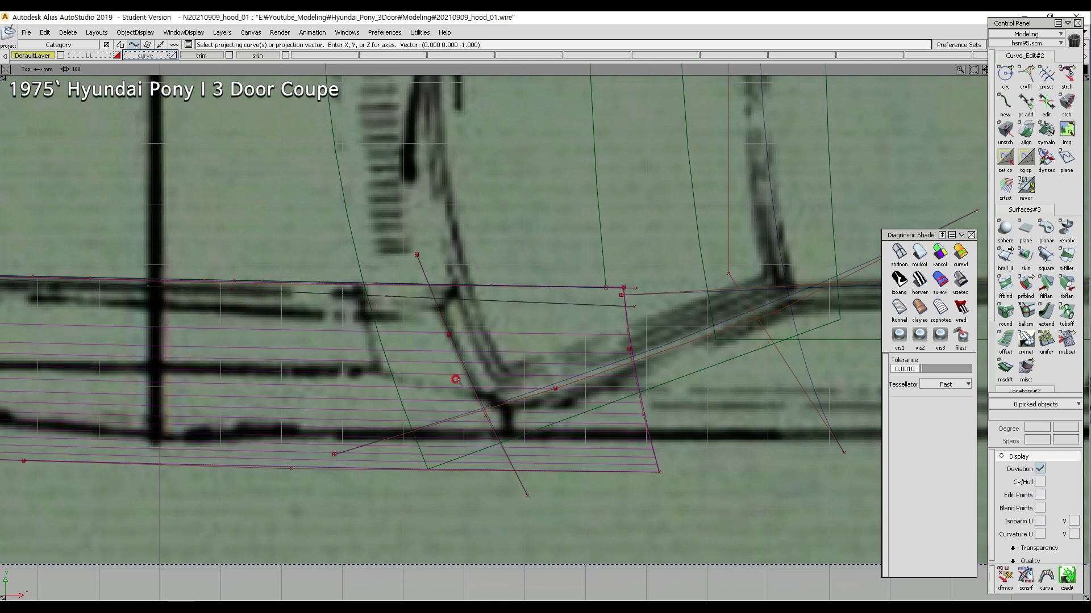
pyautogui.moveTo(334, 358)
pyautogui.keyDown('alt'); pyautogui.keyDown('shift'); pyautogui.mouseDown(button='right')
pyautogui.moveTo(554, 368)
pyautogui.moveTo(403, 356)
pyautogui.mouseUp(button='right'); pyautogui.keyUp('shift'); pyautogui.keyUp('alt')
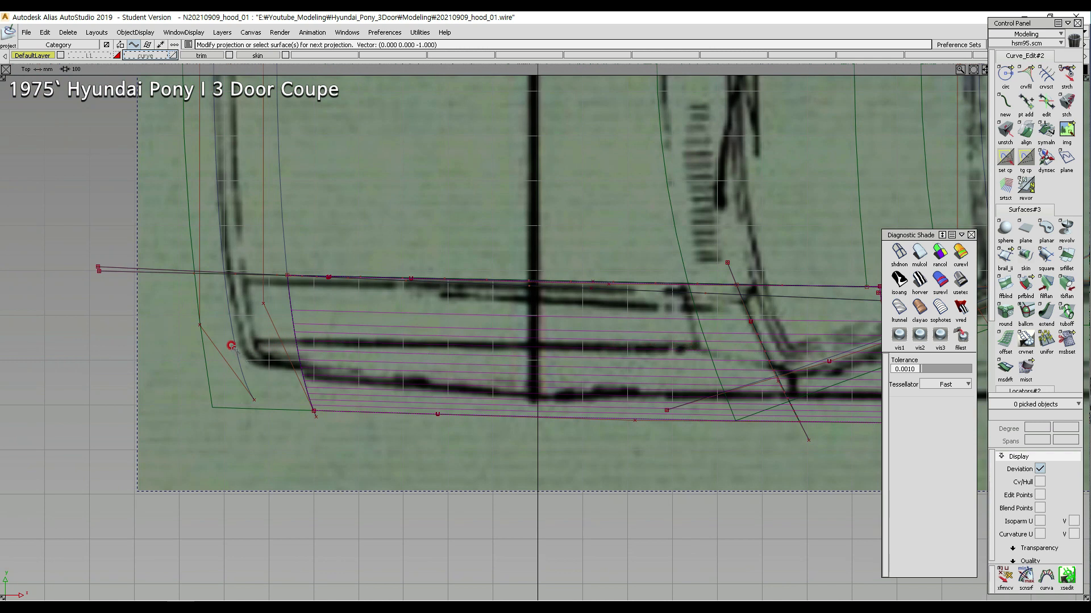
# - Draw a line about 1490 mm long across the surface in top view, following the blueprint's outer hood-side line
pyautogui.keyDown('ctrl'); pyautogui.keyDown('shift'); pyautogui.click(387, 334); pyautogui.keyUp('shift'); pyautogui.keyUp('ctrl')
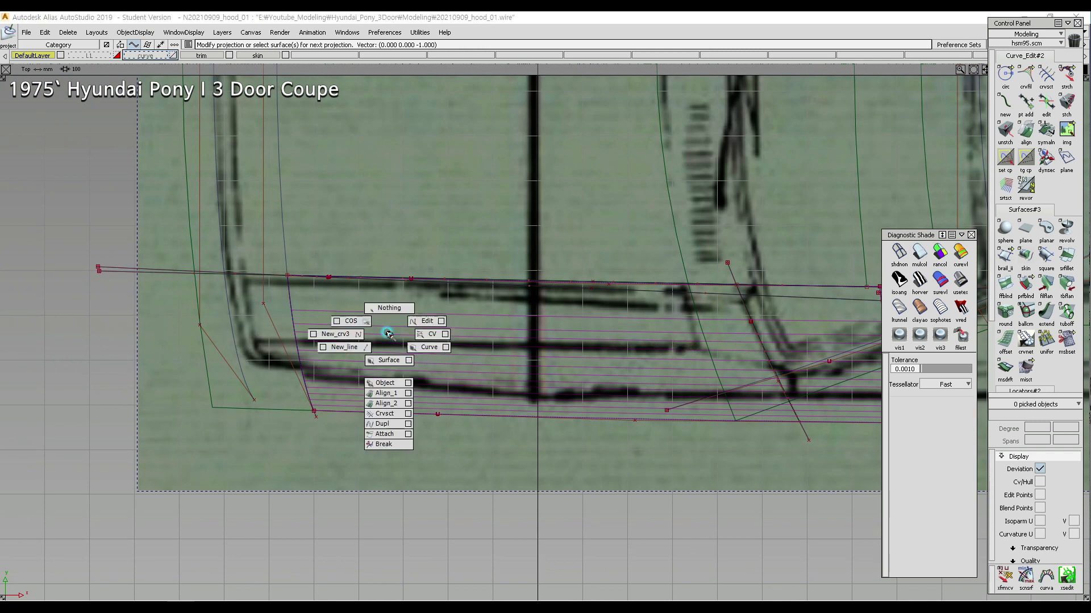
pyautogui.click(344, 347)
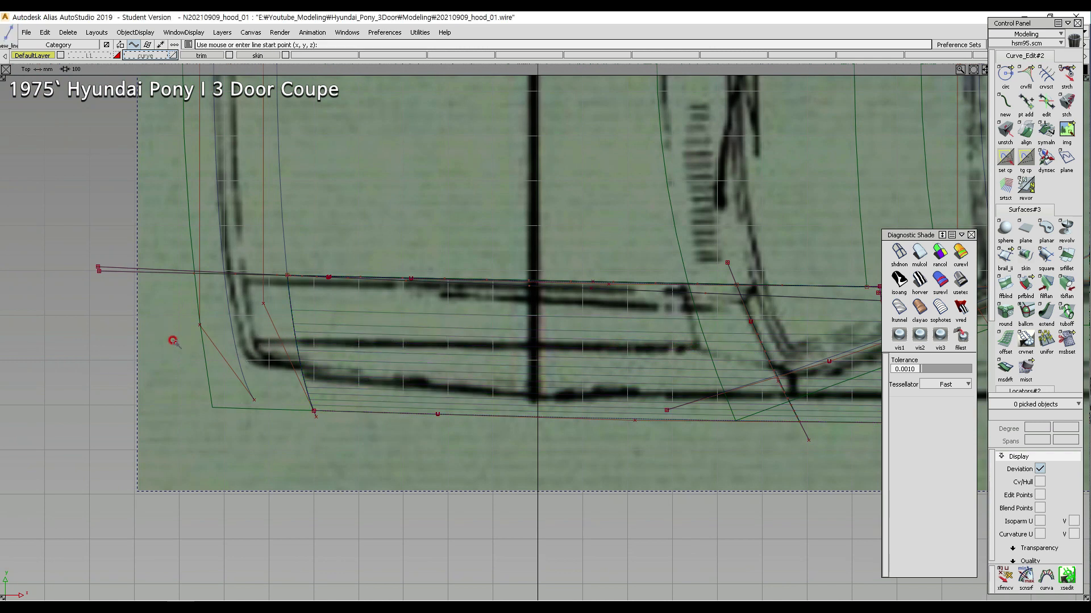
pyautogui.click(826, 346)
pyautogui.moveTo(827, 346); pyautogui.dragTo(830, 353)
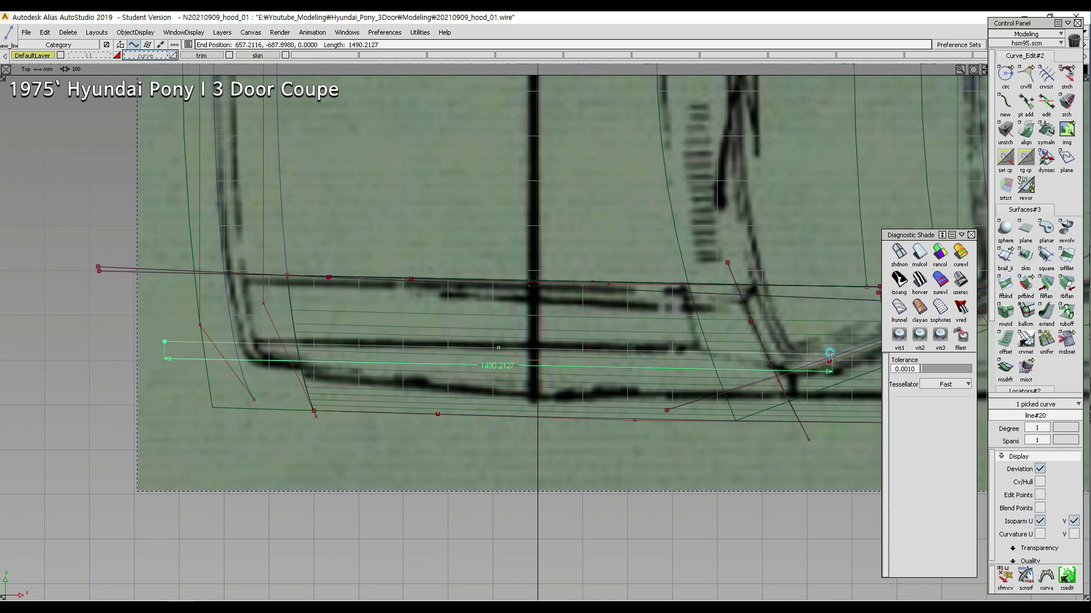
# - Project the new line onto the hood-side surface in top view
pyautogui.keyDown('alt'); pyautogui.keyDown('shift'); pyautogui.moveTo(829, 353); pyautogui.dragTo(624, 423, button='right'); pyautogui.keyUp('shift'); pyautogui.keyUp('alt')
pyautogui.keyDown('alt'); pyautogui.keyDown('shift'); pyautogui.moveTo(624, 424); pyautogui.dragTo(416, 477, button='middle'); pyautogui.keyUp('shift'); pyautogui.keyUp('alt')
pyautogui.press('r')
pyautogui.moveTo(416, 477)
pyautogui.mouseDown()
pyautogui.moveTo(516, 459)
pyautogui.moveTo(455, 403)
pyautogui.mouseUp()
pyautogui.click(374, 344)
pyautogui.press('space')
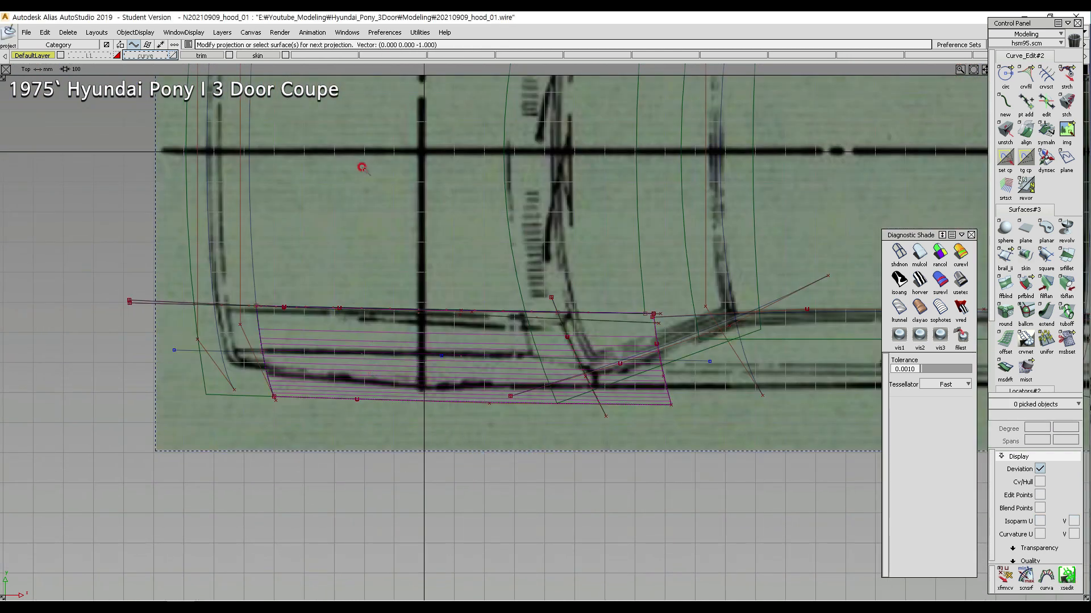
# - Hide the trim layer, then select the new line and the slanted rear curve and assign them to that layer
pyautogui.click(229, 54)
pyautogui.keyDown('ctrl'); pyautogui.keyDown('shift'); pyautogui.moveTo(142, 275); pyautogui.dragTo(185, 276); pyautogui.keyUp('shift'); pyautogui.keyUp('ctrl')
pyautogui.click(268, 353)
pyautogui.click(552, 334)
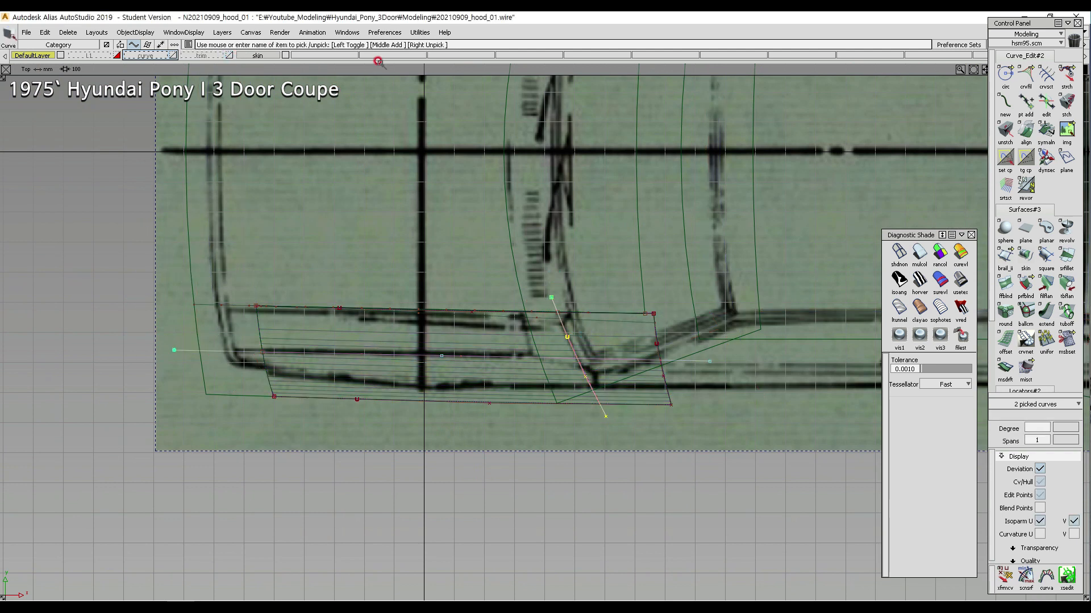
pyautogui.moveTo(214, 53); pyautogui.dragTo(195, 67)
# - Pick the projected curves on the surface, examine them against the blueprint in side view and clear the selection
pyautogui.moveTo(305, 326)
pyautogui.keyDown('ctrl'); pyautogui.keyDown('shift'); pyautogui.mouseDown()
pyautogui.moveTo(369, 341)
pyautogui.moveTo(335, 290)
pyautogui.moveTo(355, 337)
pyautogui.mouseUp(); pyautogui.keyUp('shift'); pyautogui.keyUp('ctrl')
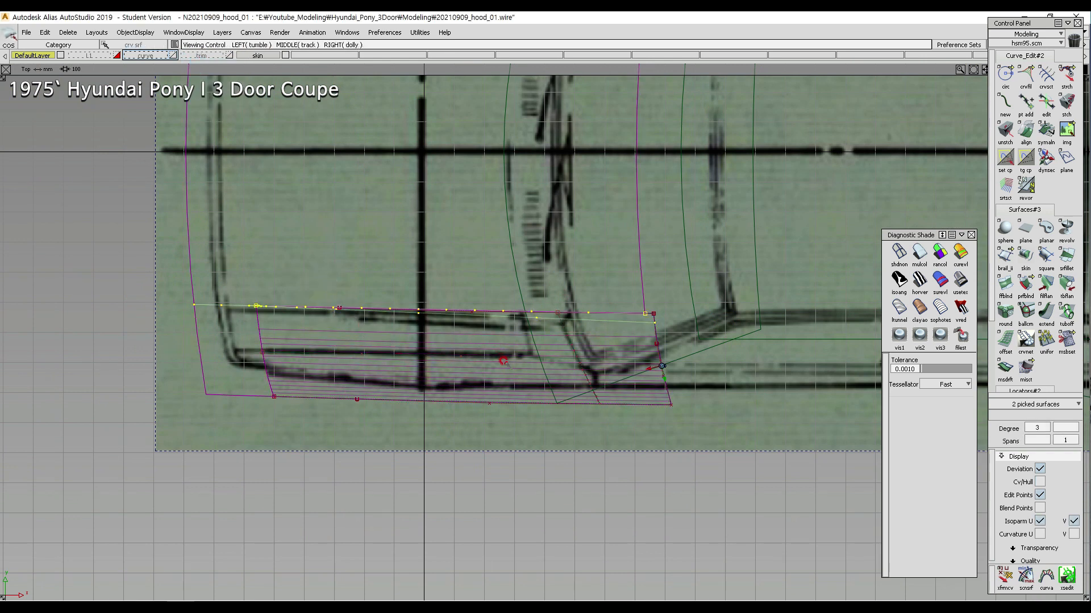
pyautogui.keyDown('alt'); pyautogui.keyDown('shift'); pyautogui.moveTo(504, 362); pyautogui.dragTo(490, 313, button='right'); pyautogui.keyUp('shift'); pyautogui.keyUp('alt')
pyautogui.click(432, 356)
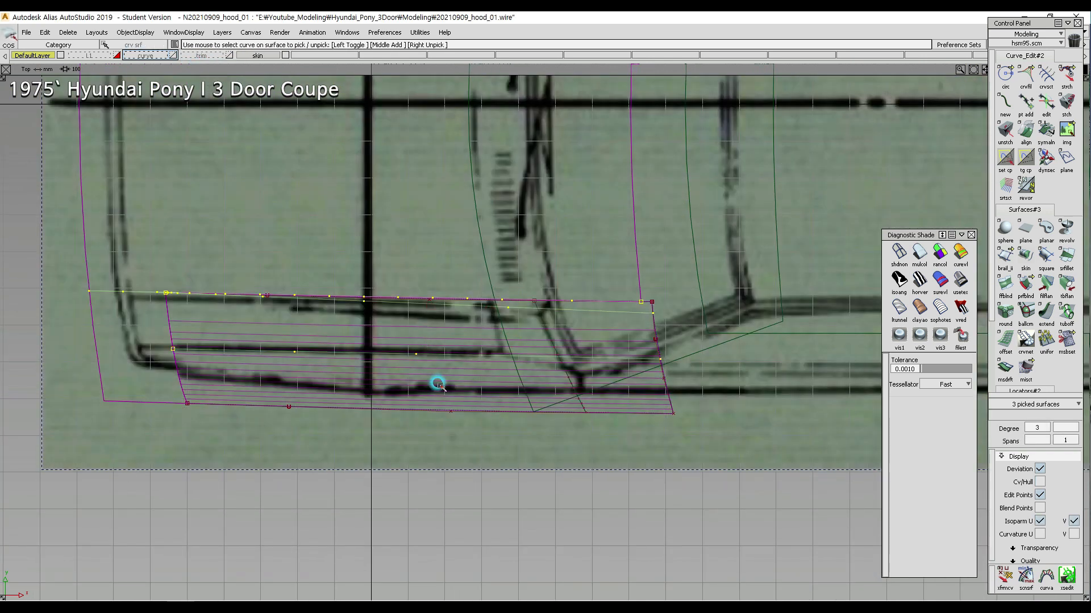
pyautogui.click(555, 342)
pyautogui.press('F6')
pyautogui.keyDown('alt'); pyautogui.keyDown('shift'); pyautogui.moveTo(573, 329); pyautogui.dragTo(628, 165, button='middle'); pyautogui.keyUp('shift'); pyautogui.keyUp('alt')
pyautogui.keyDown('alt'); pyautogui.keyDown('shift'); pyautogui.moveTo(591, 299); pyautogui.dragTo(759, 438, button='right'); pyautogui.keyUp('shift'); pyautogui.keyUp('alt')
pyautogui.keyDown('alt'); pyautogui.keyDown('shift'); pyautogui.moveTo(453, 280); pyautogui.dragTo(657, 272, button='middle'); pyautogui.keyUp('shift'); pyautogui.keyUp('alt')
pyautogui.keyDown('ctrl'); pyautogui.keyDown('shift'); pyautogui.moveTo(657, 273); pyautogui.dragTo(591, 282); pyautogui.keyUp('shift'); pyautogui.keyUp('ctrl')
pyautogui.keyDown('ctrl'); pyautogui.keyDown('shift'); pyautogui.moveTo(712, 358); pyautogui.dragTo(666, 294); pyautogui.keyUp('shift'); pyautogui.keyUp('ctrl')
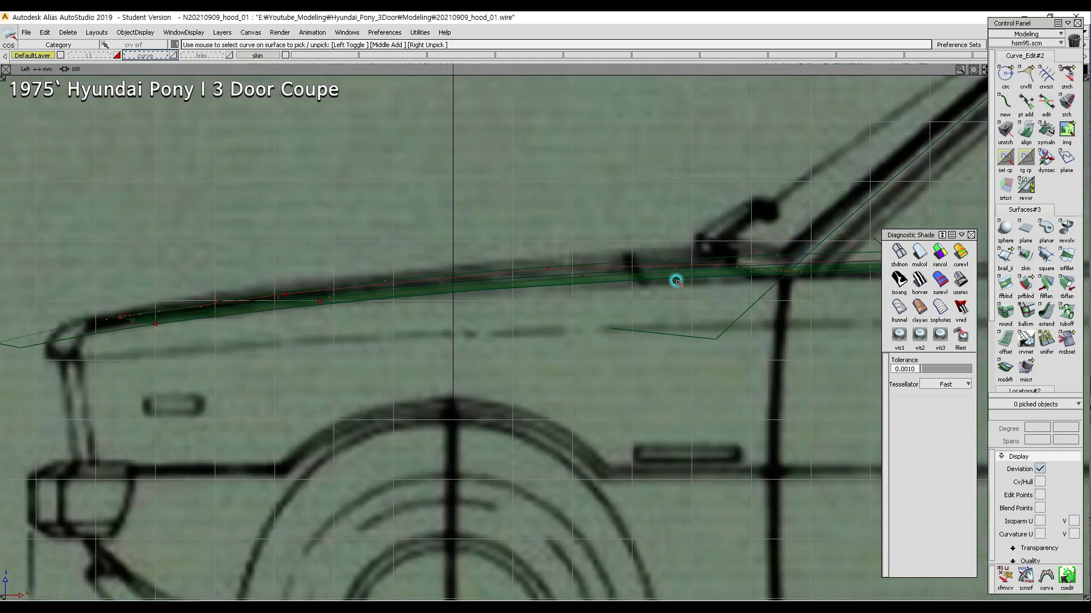
# - Examine the projected curves on the hood-side surface in front view by picking each one against the blueprint
pyautogui.click(682, 276)
pyautogui.click(776, 268)
pyautogui.keyDown('ctrl'); pyautogui.keyDown('shift'); pyautogui.moveTo(496, 391); pyautogui.dragTo(471, 280); pyautogui.keyUp('shift'); pyautogui.keyUp('ctrl')
pyautogui.keyDown('ctrl'); pyautogui.keyDown('shift'); pyautogui.moveTo(451, 253); pyautogui.dragTo(483, 275, button='right'); pyautogui.keyUp('shift'); pyautogui.keyUp('ctrl')
pyautogui.keyDown('alt'); pyautogui.keyDown('shift'); pyautogui.moveTo(520, 313); pyautogui.dragTo(504, 330, button='middle'); pyautogui.keyUp('shift'); pyautogui.keyUp('alt')
pyautogui.keyDown('alt'); pyautogui.keyDown('shift'); pyautogui.moveTo(536, 327); pyautogui.dragTo(590, 296, button='right'); pyautogui.keyUp('shift'); pyautogui.keyUp('alt')
pyautogui.keyDown('alt'); pyautogui.keyDown('shift'); pyautogui.moveTo(589, 296); pyautogui.dragTo(574, 326, button='middle'); pyautogui.keyUp('shift'); pyautogui.keyUp('alt')
pyautogui.moveTo(535, 300); pyautogui.dragTo(563, 313)
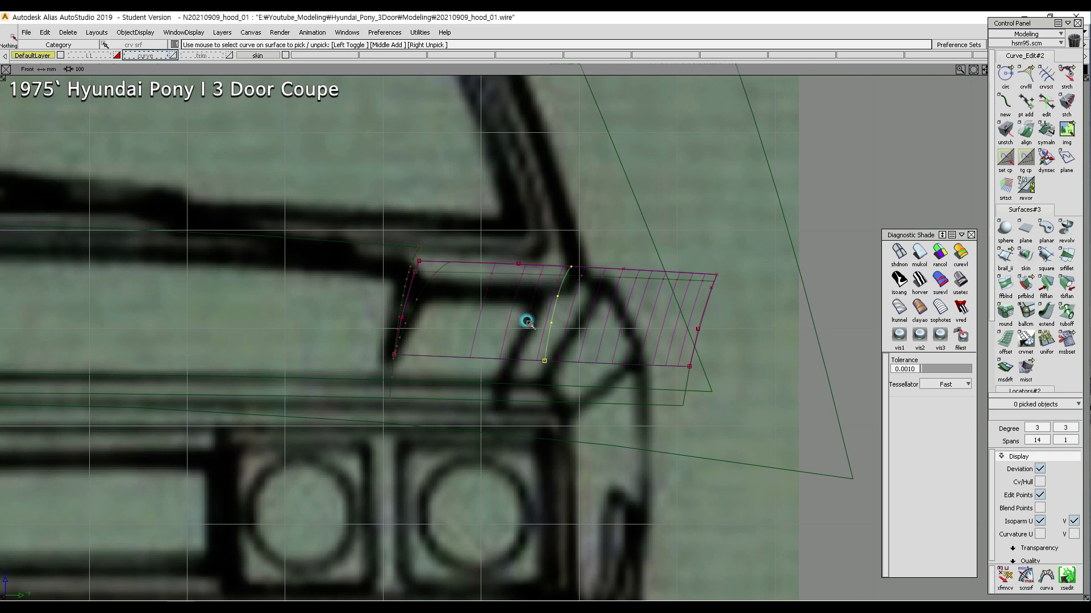
pyautogui.click(415, 277)
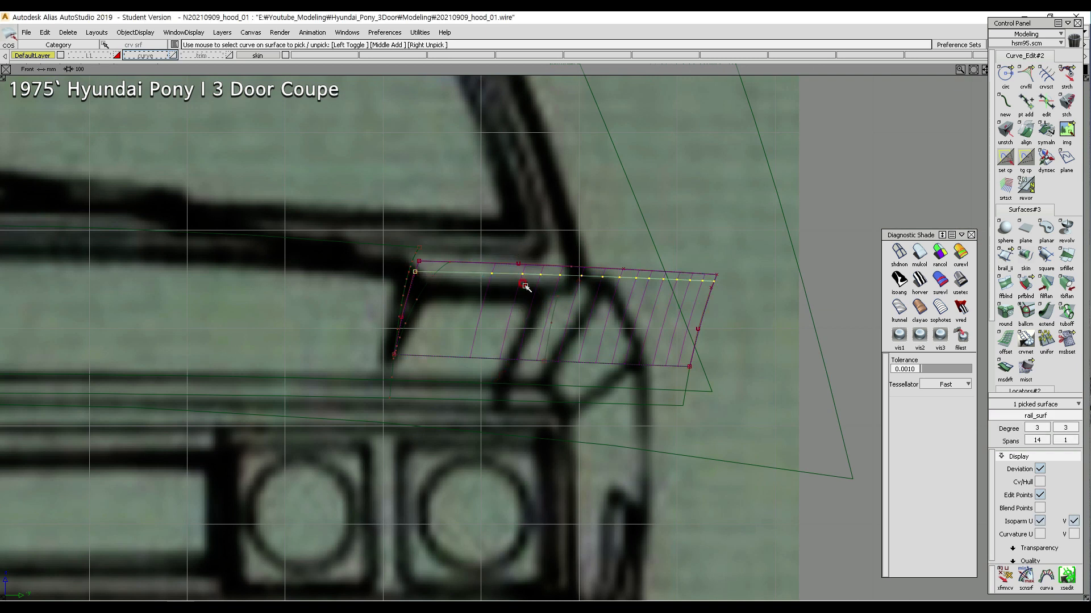
pyautogui.moveTo(487, 284); pyautogui.dragTo(570, 339)
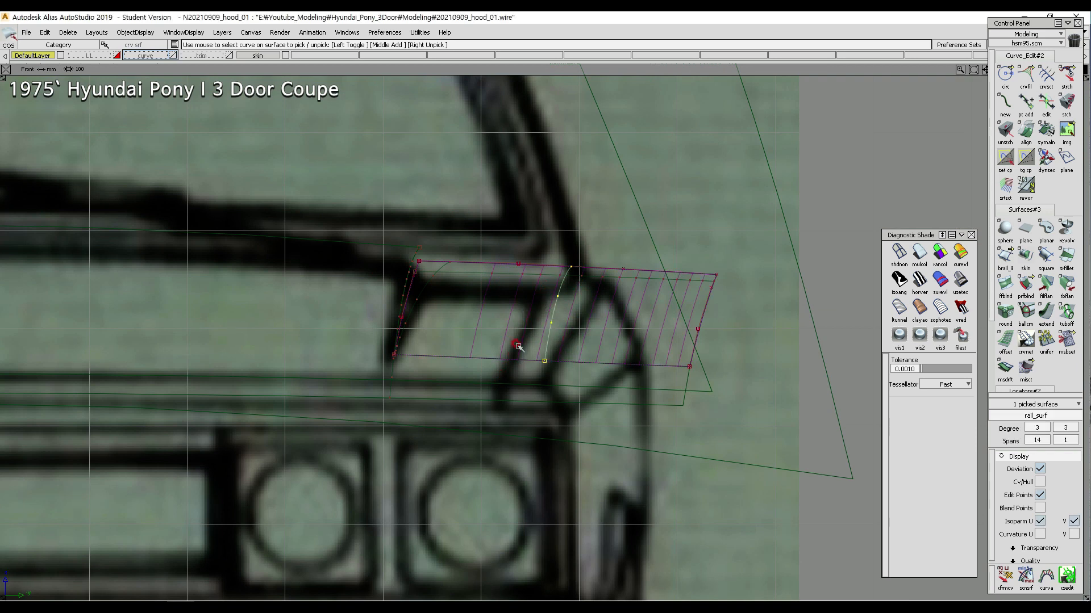
pyautogui.keyDown('ctrl'); pyautogui.keyDown('shift'); pyautogui.moveTo(493, 355); pyautogui.dragTo(638, 334, button='right'); pyautogui.keyUp('shift'); pyautogui.keyUp('ctrl')
pyautogui.keyDown('alt'); pyautogui.keyDown('shift'); pyautogui.moveTo(390, 327); pyautogui.dragTo(312, 341, button='right'); pyautogui.keyUp('shift'); pyautogui.keyUp('alt')
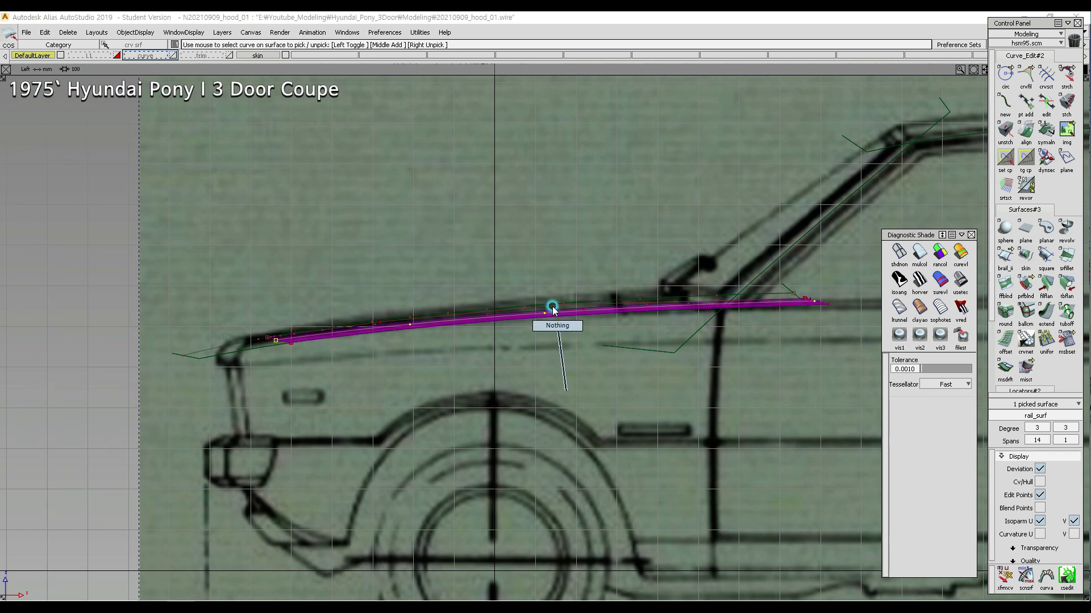
# - Compare the projected curves with the blueprint's hood line in side and front view, then clear the selection
pyautogui.click(538, 326)
pyautogui.keyDown('alt'); pyautogui.keyDown('shift'); pyautogui.moveTo(538, 327); pyautogui.dragTo(552, 309, button='right'); pyautogui.keyUp('shift'); pyautogui.keyUp('alt')
pyautogui.click(516, 321)
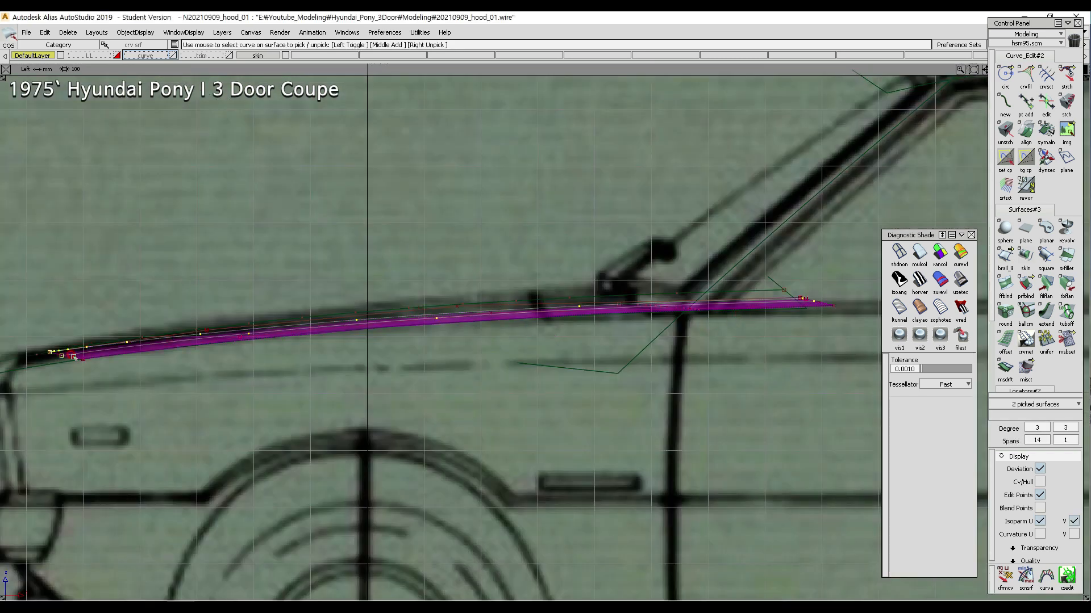
pyautogui.click(237, 351)
pyautogui.click(207, 338)
pyautogui.click(208, 338)
pyautogui.click(207, 338)
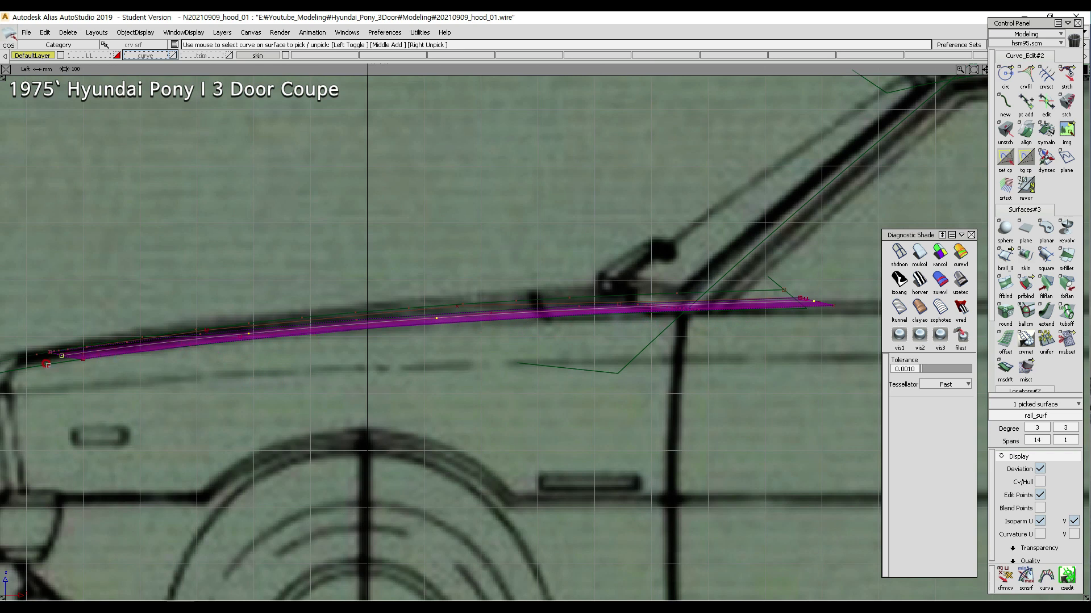
pyautogui.keyDown('ctrl'); pyautogui.keyDown('shift'); pyautogui.moveTo(694, 308); pyautogui.dragTo(718, 319, button='right'); pyautogui.keyUp('shift'); pyautogui.keyUp('ctrl')
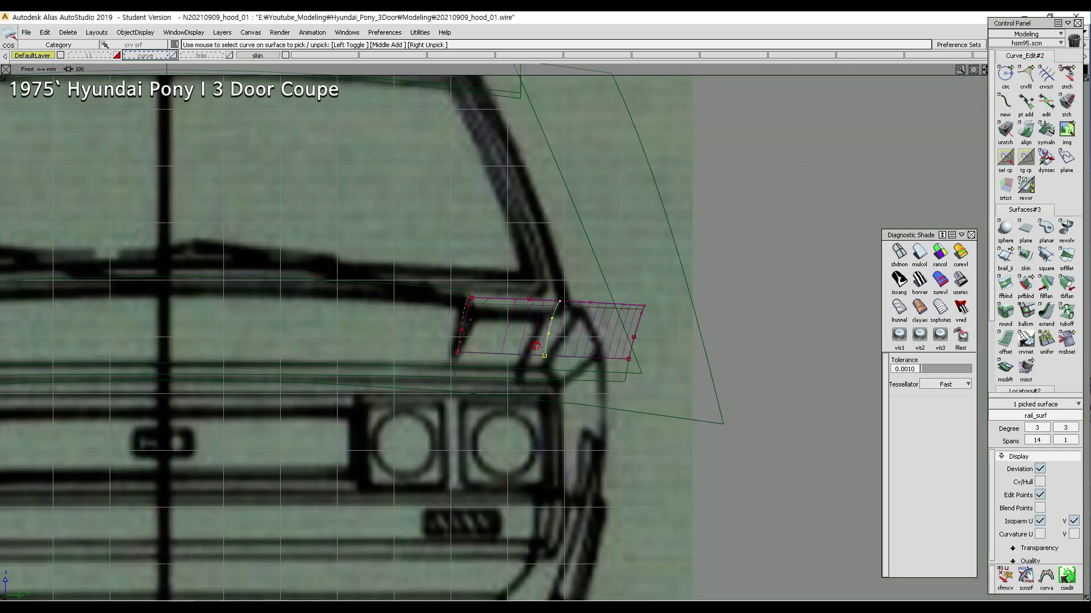
pyautogui.keyDown('alt'); pyautogui.keyDown('shift'); pyautogui.moveTo(523, 383); pyautogui.dragTo(546, 374, button='right'); pyautogui.keyUp('shift'); pyautogui.keyUp('alt')
pyautogui.keyDown('alt'); pyautogui.keyDown('shift'); pyautogui.moveTo(547, 374); pyautogui.dragTo(570, 348, button='middle'); pyautogui.keyUp('shift'); pyautogui.keyUp('alt')
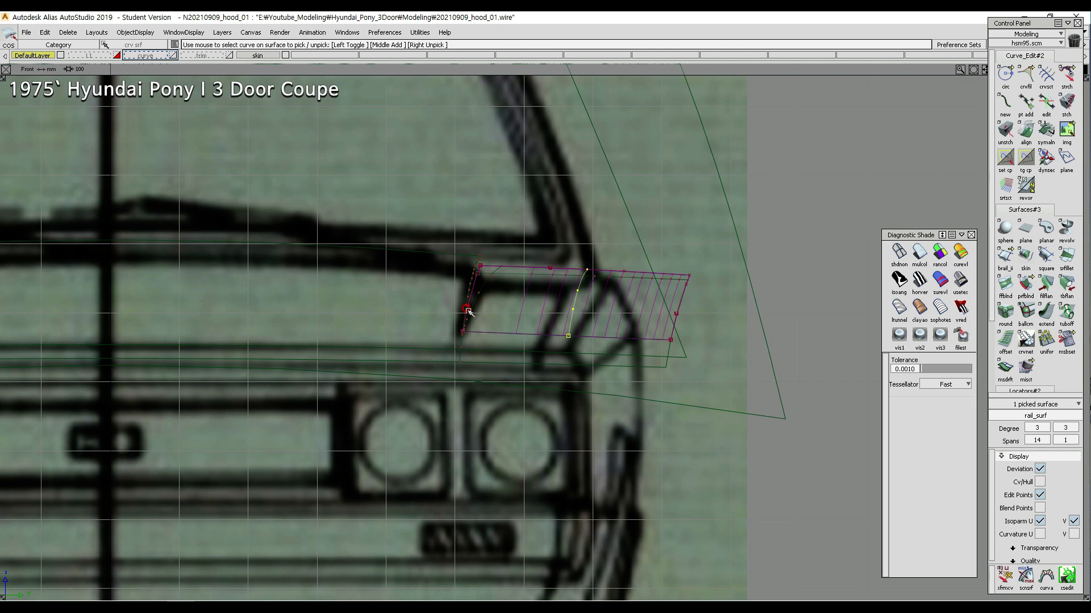
pyautogui.click(482, 292)
pyautogui.click(519, 321)
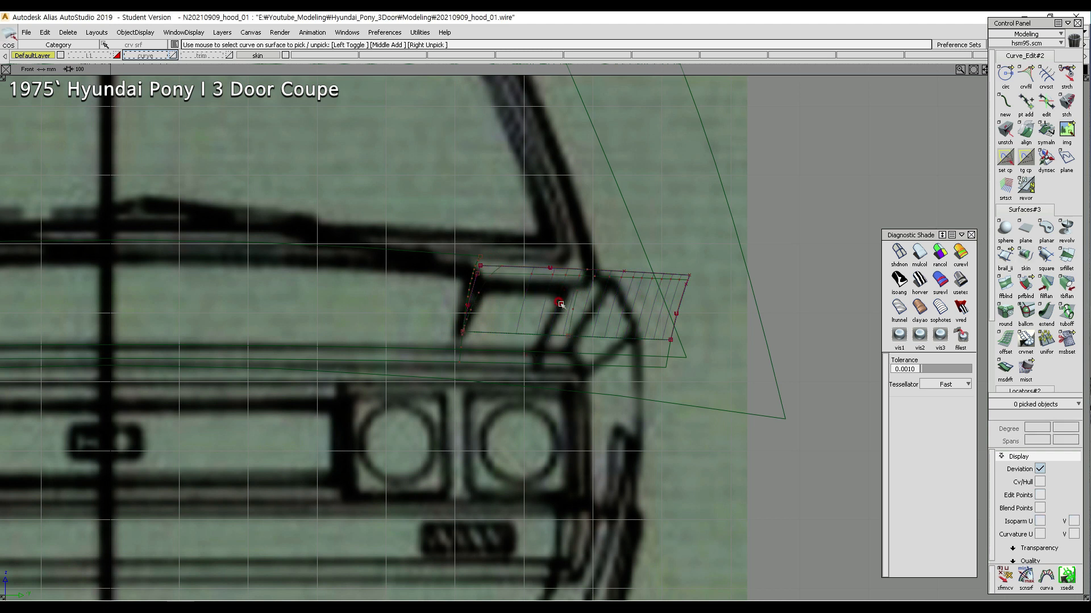
# - Show the trim layer again in top view
pyautogui.keyDown('ctrl'); pyautogui.keyDown('shift'); pyautogui.moveTo(558, 285); pyautogui.dragTo(503, 368, button='right'); pyautogui.keyUp('shift'); pyautogui.keyUp('ctrl')
pyautogui.keyDown('alt'); pyautogui.keyDown('shift'); pyautogui.moveTo(431, 358); pyautogui.dragTo(430, 357, button='middle'); pyautogui.keyUp('shift'); pyautogui.keyUp('alt')
pyautogui.keyDown('ctrl'); pyautogui.keyDown('shift'); pyautogui.moveTo(409, 427); pyautogui.dragTo(396, 331); pyautogui.keyUp('shift'); pyautogui.keyUp('ctrl')
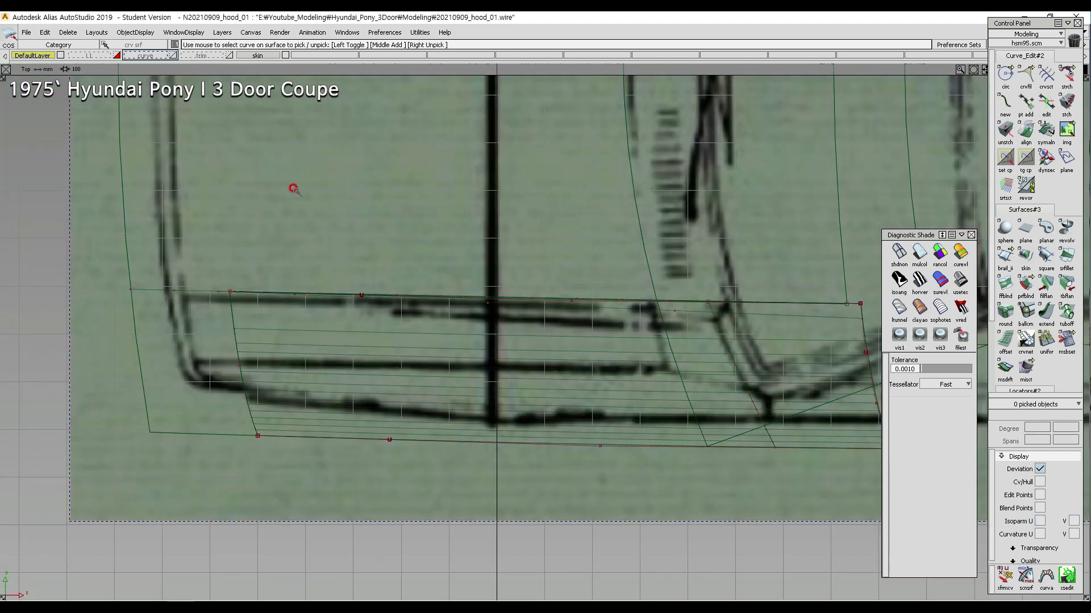
pyautogui.click(227, 55)
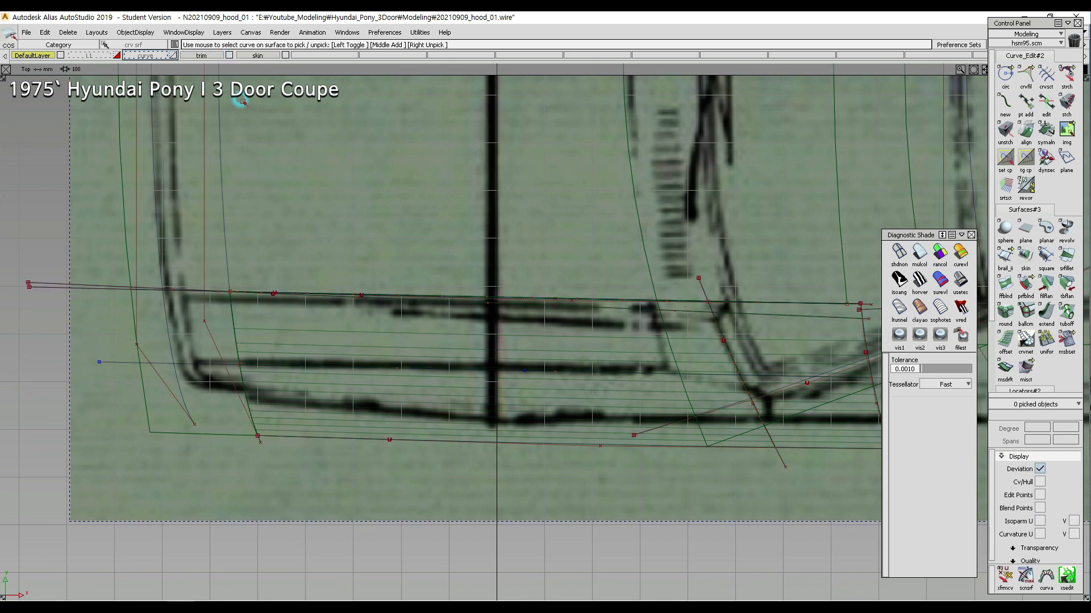
# - Rotate the long trim line slightly in top view and compare its projection with the blueprint in front view
pyautogui.keyDown('ctrl'); pyautogui.keyDown('shift'); pyautogui.moveTo(376, 390); pyautogui.dragTo(354, 330); pyautogui.keyUp('shift'); pyautogui.keyUp('ctrl')
pyautogui.click(377, 368)
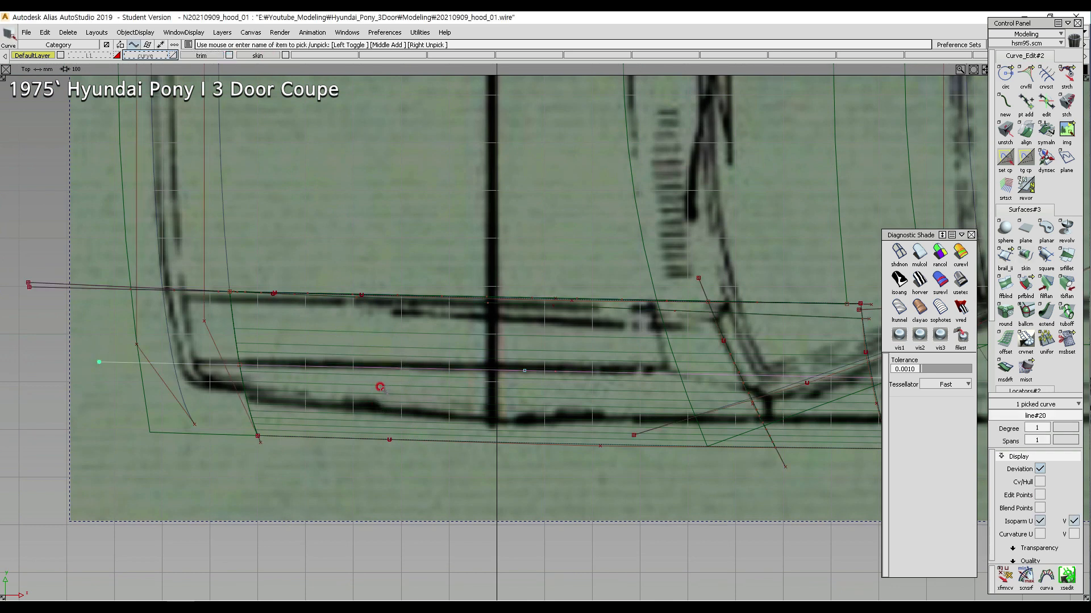
pyautogui.keyDown('ctrl'); pyautogui.keyDown('shift'); pyautogui.moveTo(387, 327); pyautogui.dragTo(405, 338); pyautogui.keyUp('shift'); pyautogui.keyUp('ctrl')
pyautogui.keyDown('alt'); pyautogui.keyDown('shift'); pyautogui.moveTo(694, 378); pyautogui.dragTo(777, 314, button='right'); pyautogui.keyUp('shift'); pyautogui.keyUp('alt')
pyautogui.keyDown('ctrl'); pyautogui.keyDown('shift'); pyautogui.moveTo(540, 414); pyautogui.dragTo(618, 336, button='middle'); pyautogui.keyUp('shift'); pyautogui.keyUp('ctrl')
pyautogui.keyDown('alt'); pyautogui.keyDown('shift'); pyautogui.moveTo(574, 363); pyautogui.dragTo(675, 279, button='middle'); pyautogui.keyUp('shift'); pyautogui.keyUp('alt')
pyautogui.keyDown('alt'); pyautogui.keyDown('shift'); pyautogui.moveTo(653, 284); pyautogui.dragTo(469, 365, button='right'); pyautogui.keyUp('shift'); pyautogui.keyUp('alt')
pyautogui.moveTo(584, 464)
pyautogui.keyDown('ctrl'); pyautogui.keyDown('shift'); pyautogui.mouseDown()
pyautogui.moveTo(587, 374)
pyautogui.moveTo(652, 409)
pyautogui.mouseUp(); pyautogui.keyUp('shift'); pyautogui.keyUp('ctrl')
pyautogui.moveTo(708, 296)
pyautogui.keyDown('ctrl'); pyautogui.keyDown('shift'); pyautogui.mouseDown(button='right')
pyautogui.moveTo(707, 345)
pyautogui.moveTo(732, 349)
pyautogui.mouseUp(button='right'); pyautogui.keyUp('shift'); pyautogui.keyUp('ctrl')
pyautogui.keyDown('ctrl'); pyautogui.keyDown('shift'); pyautogui.moveTo(760, 346); pyautogui.dragTo(766, 374); pyautogui.keyUp('shift'); pyautogui.keyUp('ctrl')
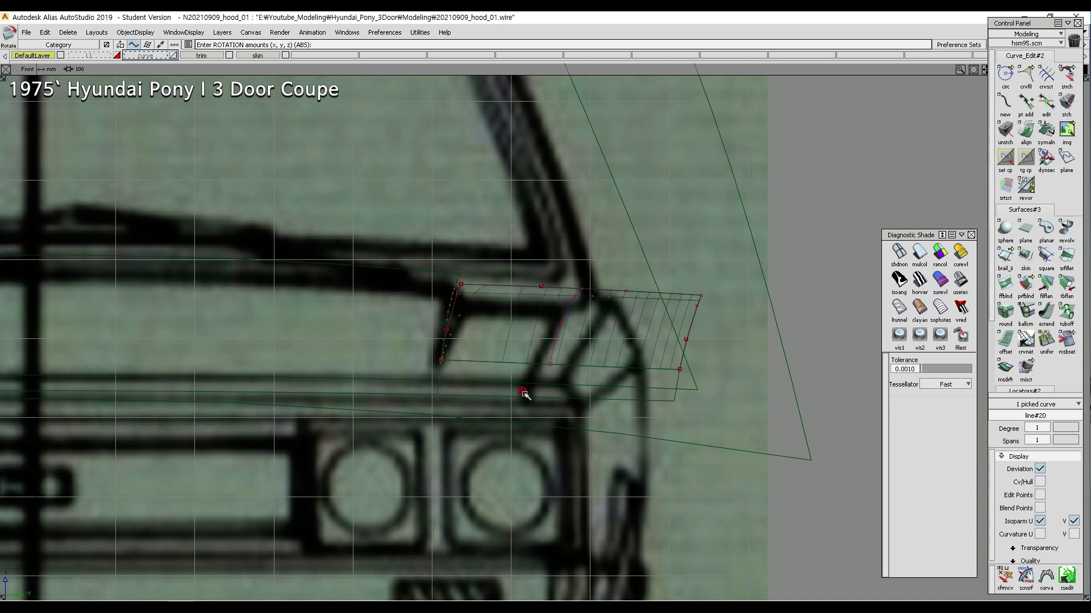
# - Fine-tune the trim line's rotation against the blueprint's hood-side line in top view and clear the selection
pyautogui.moveTo(640, 285)
pyautogui.keyDown('ctrl'); pyautogui.keyDown('shift'); pyautogui.mouseDown(button='right')
pyautogui.moveTo(640, 323)
pyautogui.moveTo(541, 404)
pyautogui.mouseUp(button='right'); pyautogui.keyUp('shift'); pyautogui.keyUp('ctrl')
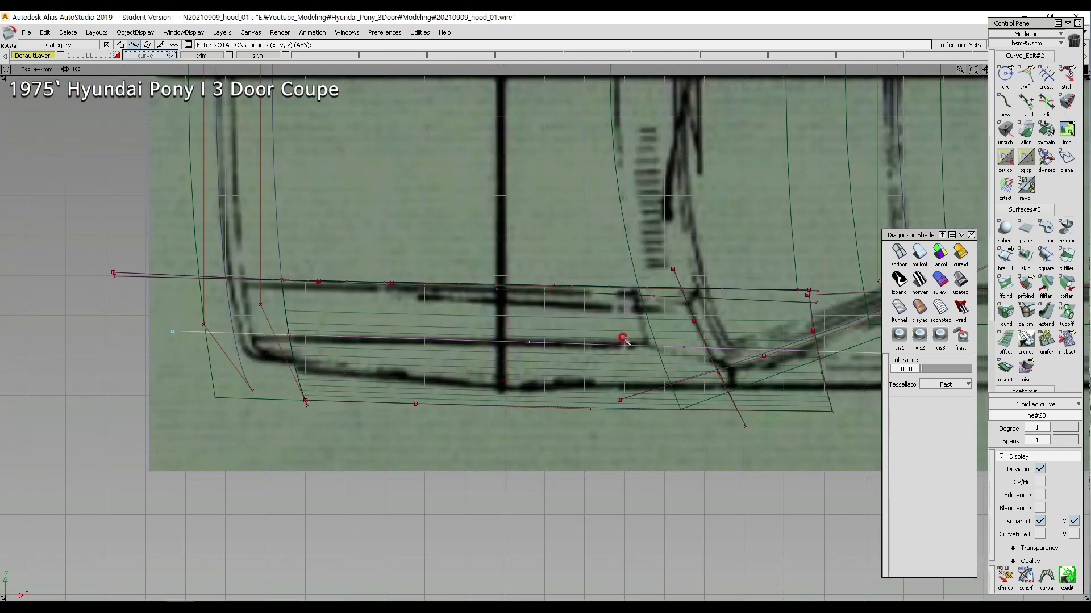
pyautogui.moveTo(647, 344)
pyautogui.keyDown('alt'); pyautogui.keyDown('shift'); pyautogui.mouseDown(button='right')
pyautogui.moveTo(633, 331)
pyautogui.moveTo(577, 339)
pyautogui.moveTo(634, 340)
pyautogui.mouseUp(button='right'); pyautogui.keyUp('shift'); pyautogui.keyUp('alt')
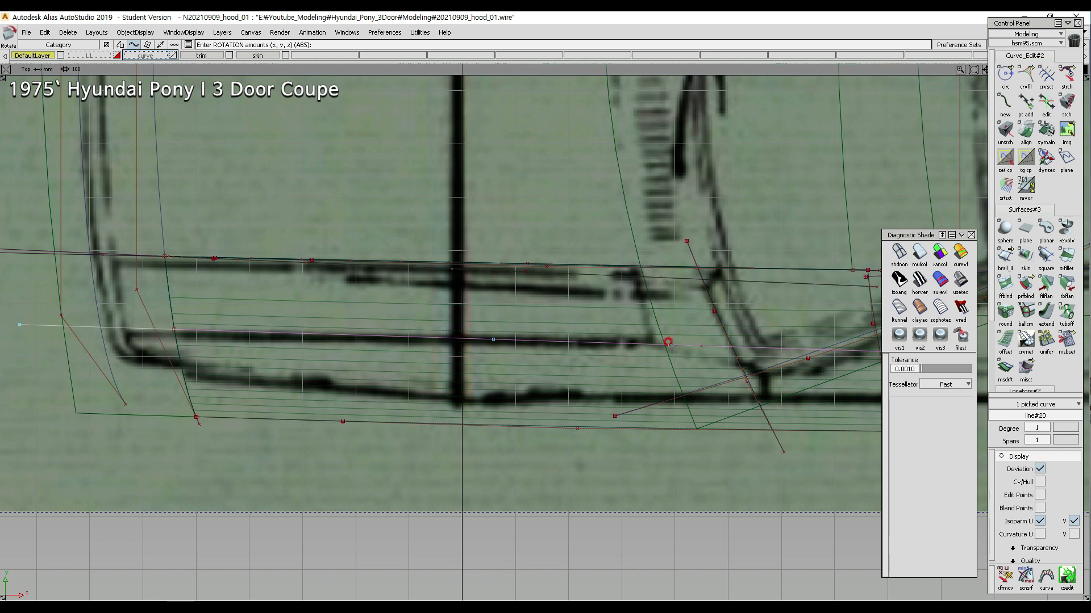
pyautogui.keyDown('ctrl'); pyautogui.keyDown('shift'); pyautogui.moveTo(429, 382); pyautogui.dragTo(425, 360); pyautogui.keyUp('shift'); pyautogui.keyUp('ctrl')
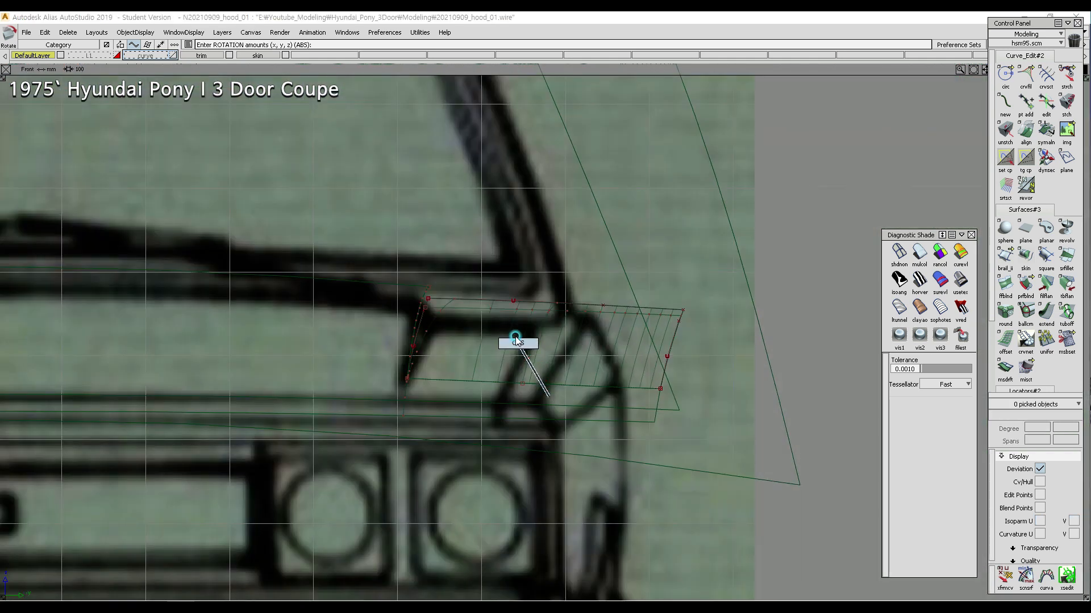
pyautogui.click(548, 373)
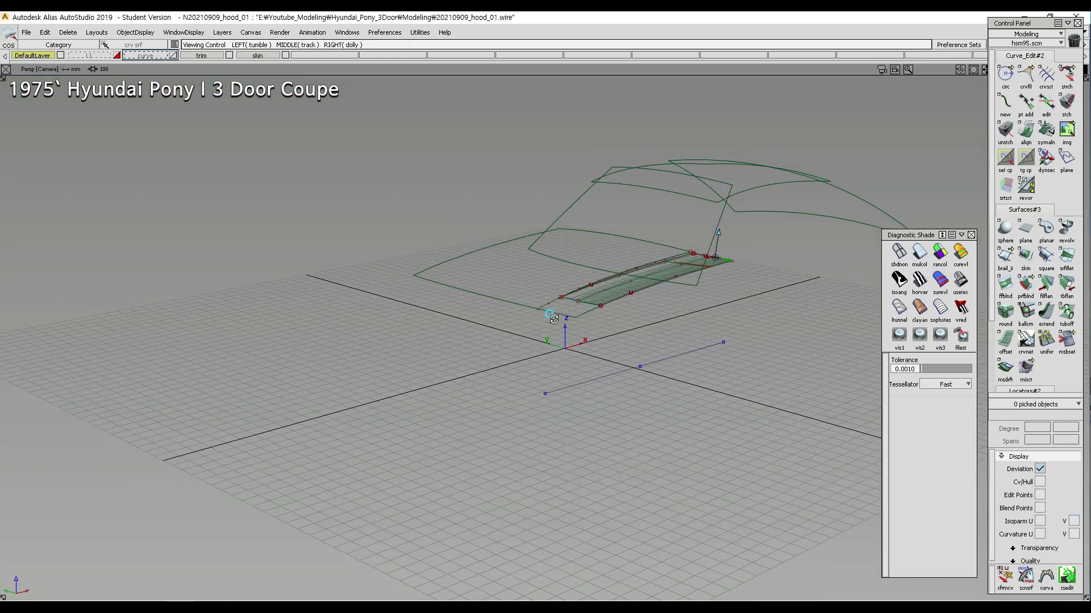
# - Reopen the birail settings of the hood-side surface and set Rail 1 continuity to G2 Curvature
pyautogui.moveTo(553, 319)
pyautogui.keyDown('alt'); pyautogui.keyDown('shift'); pyautogui.mouseDown()
pyautogui.moveTo(569, 307)
pyautogui.moveTo(407, 284)
pyautogui.moveTo(531, 323)
pyautogui.moveTo(470, 336)
pyautogui.moveTo(564, 309)
pyautogui.mouseUp(); pyautogui.keyUp('shift'); pyautogui.keyUp('alt')
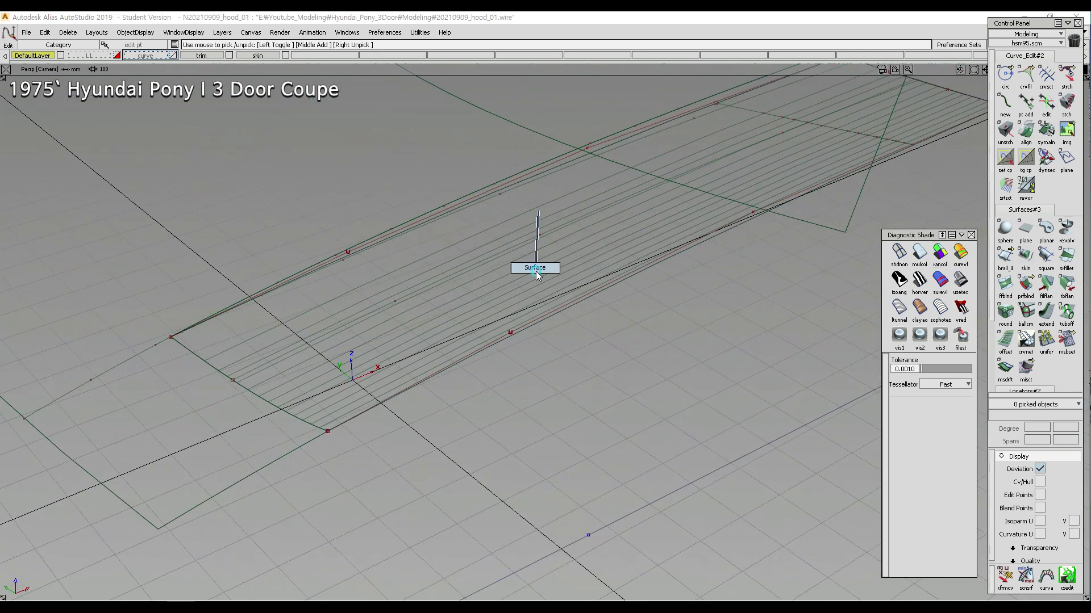
pyautogui.click(534, 267)
pyautogui.click(1005, 254)
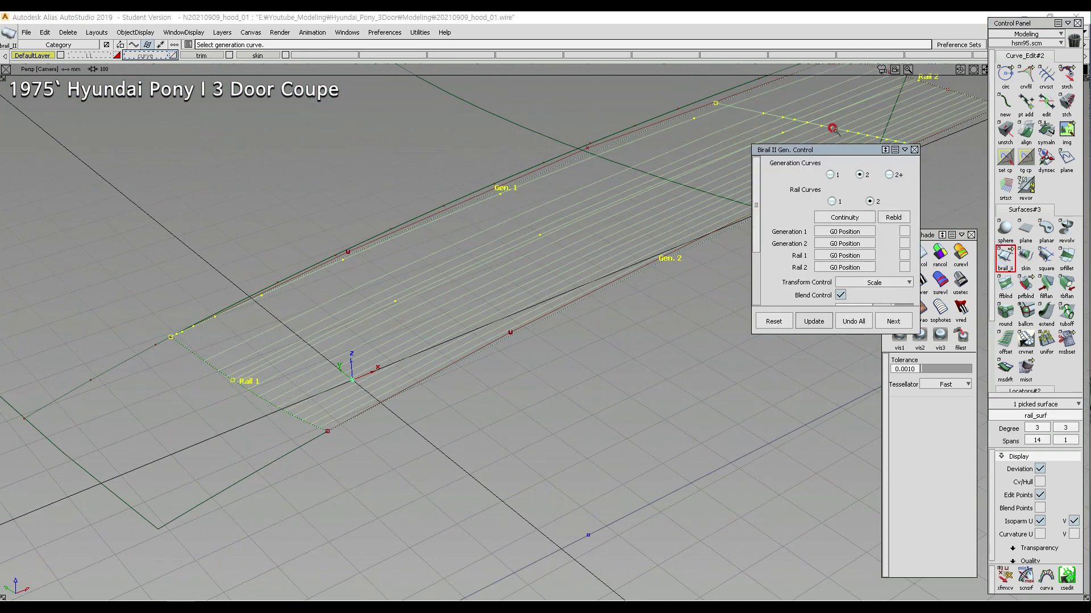
pyautogui.moveTo(829, 150); pyautogui.dragTo(702, 146)
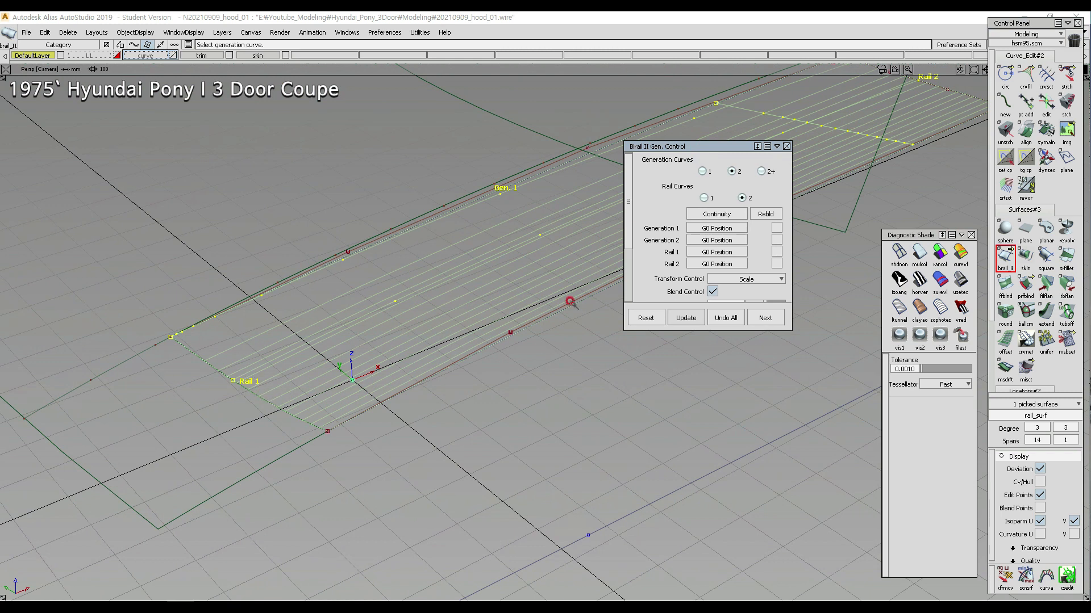
pyautogui.click(720, 254)
pyautogui.click(714, 288)
# - Try the rebuild options for the birail's generation curves and Rail 1
pyautogui.keyDown('alt'); pyautogui.keyDown('shift'); pyautogui.moveTo(435, 252); pyautogui.dragTo(578, 131); pyautogui.keyUp('shift'); pyautogui.keyUp('alt')
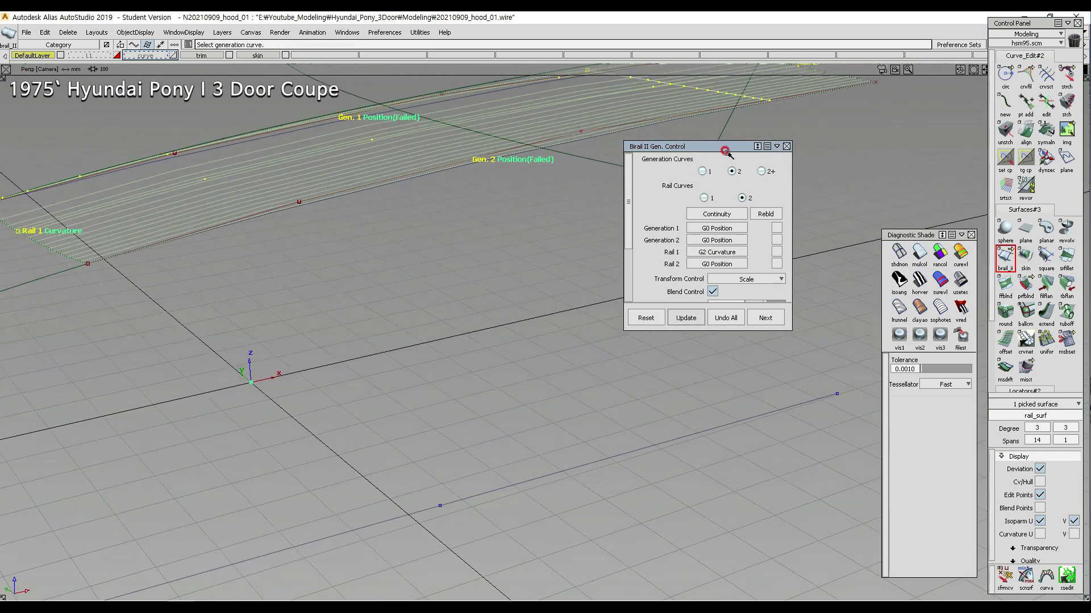
pyautogui.keyDown('alt'); pyautogui.keyDown('shift'); pyautogui.moveTo(493, 206); pyautogui.dragTo(432, 177); pyautogui.keyUp('shift'); pyautogui.keyUp('alt')
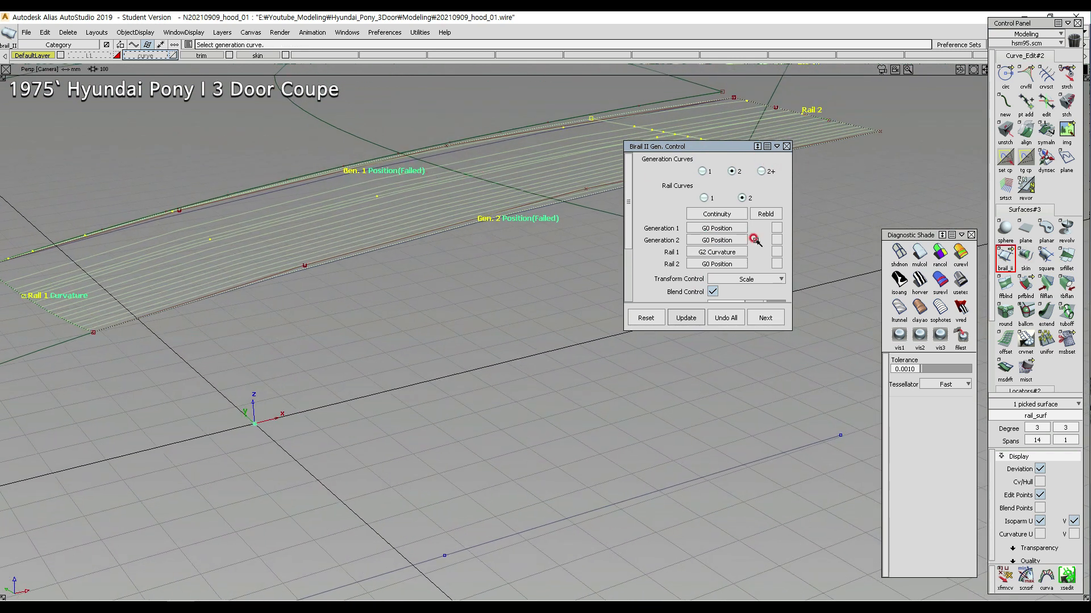
pyautogui.keyDown('alt'); pyautogui.keyDown('shift'); pyautogui.moveTo(424, 229); pyautogui.dragTo(139, 197); pyautogui.keyUp('shift'); pyautogui.keyUp('alt')
pyautogui.keyDown('alt'); pyautogui.keyDown('shift'); pyautogui.moveTo(401, 200); pyautogui.dragTo(449, 238); pyautogui.keyUp('shift'); pyautogui.keyUp('alt')
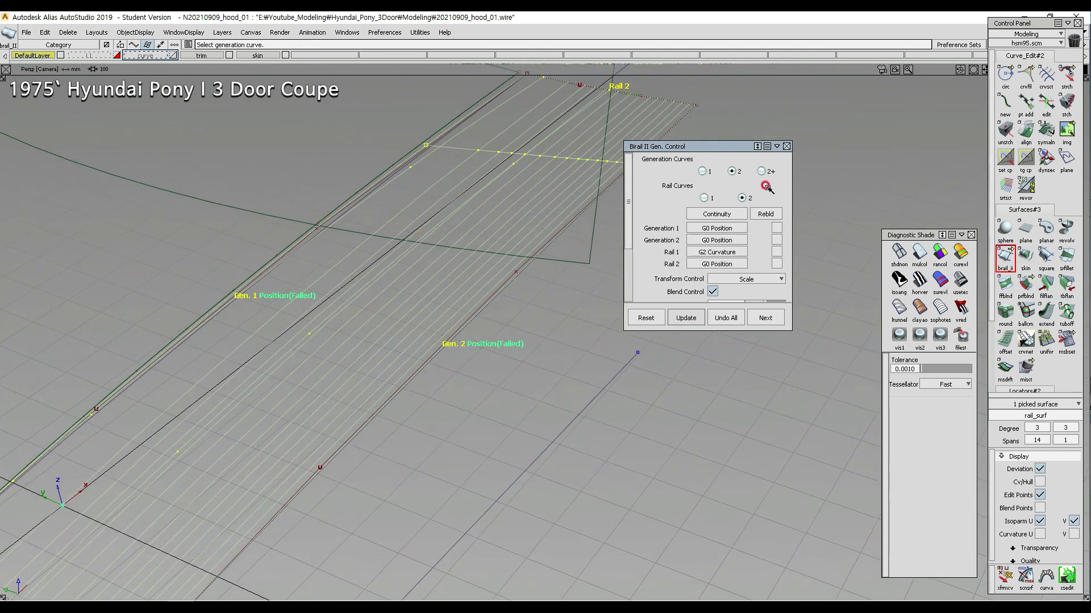
pyautogui.click(776, 227)
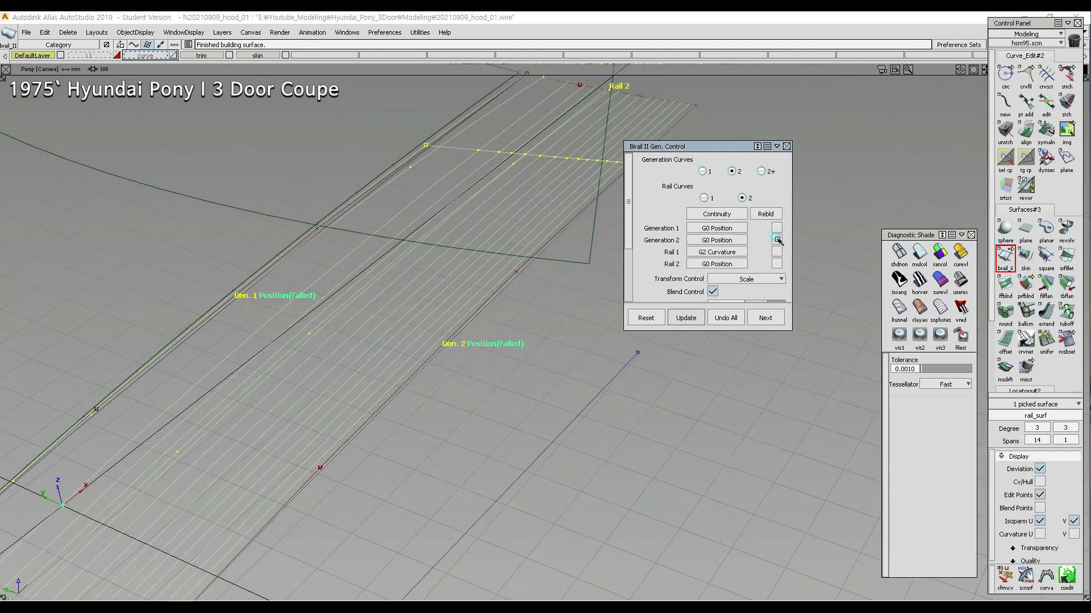
pyautogui.click(776, 250)
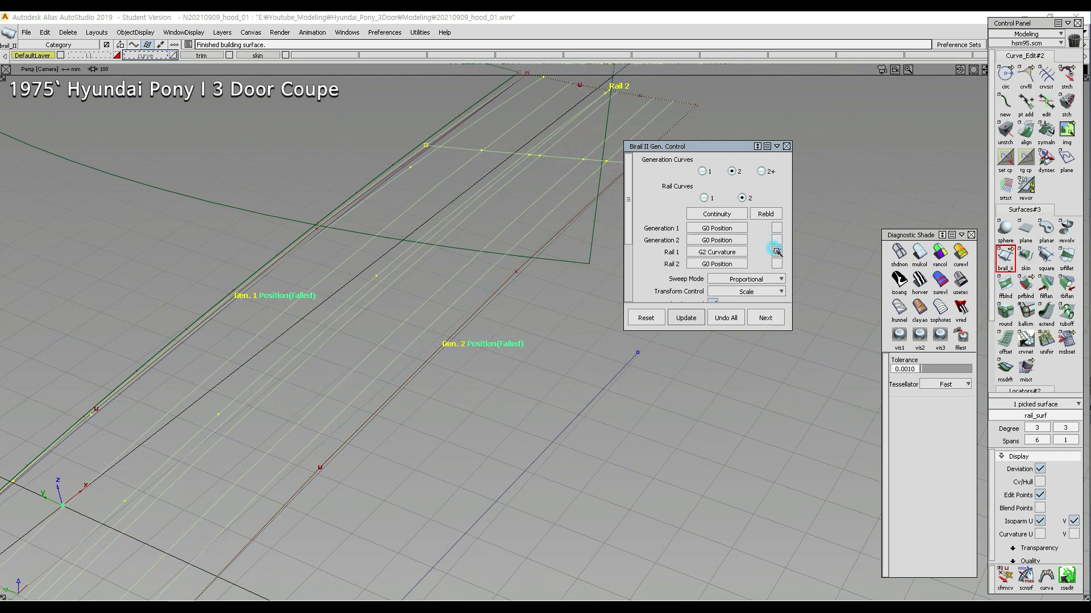
pyautogui.click(776, 252)
# - Compare the birail with and without Rail 1 rebuild, then enable rebuild for both rails
pyautogui.keyDown('alt'); pyautogui.keyDown('shift'); pyautogui.moveTo(312, 293); pyautogui.dragTo(459, 274); pyautogui.keyUp('shift'); pyautogui.keyUp('alt')
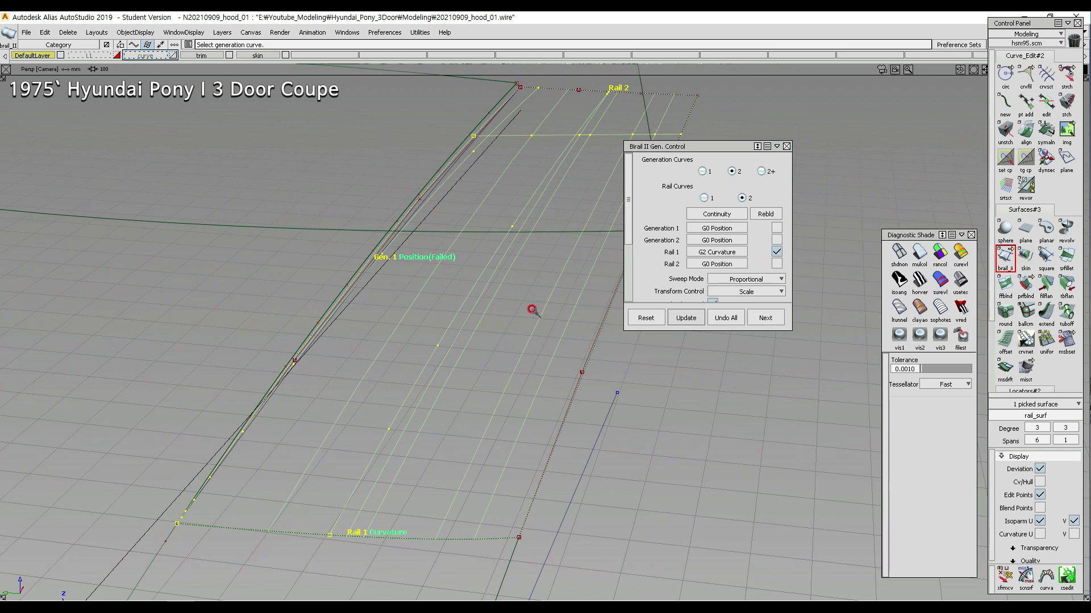
pyautogui.click(777, 252)
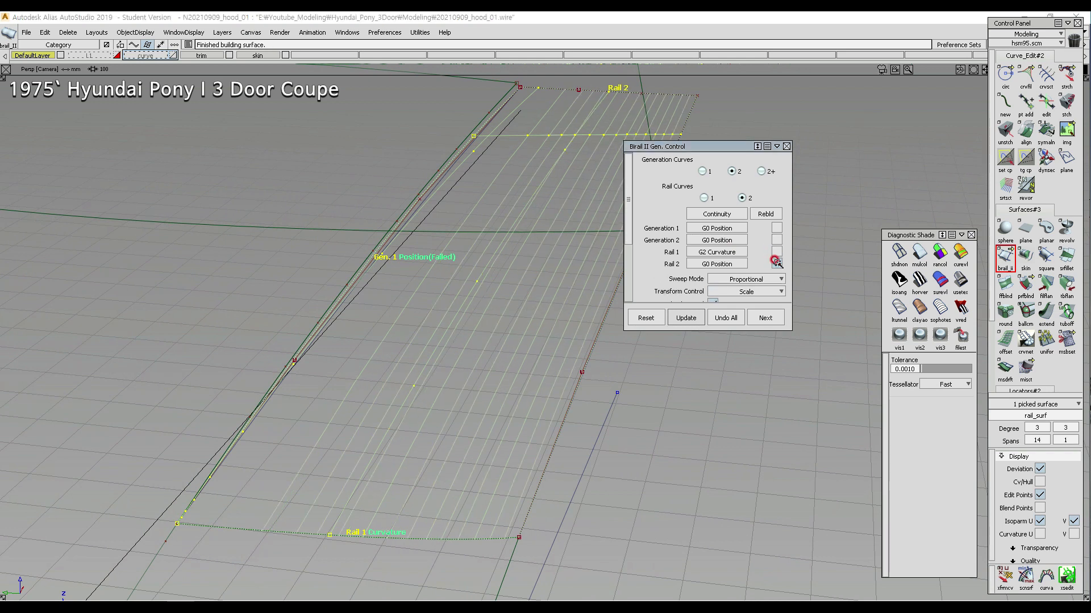
pyautogui.click(776, 252)
pyautogui.click(775, 264)
pyautogui.keyDown('alt'); pyautogui.keyDown('shift'); pyautogui.moveTo(370, 306); pyautogui.dragTo(540, 267); pyautogui.keyUp('shift'); pyautogui.keyUp('alt')
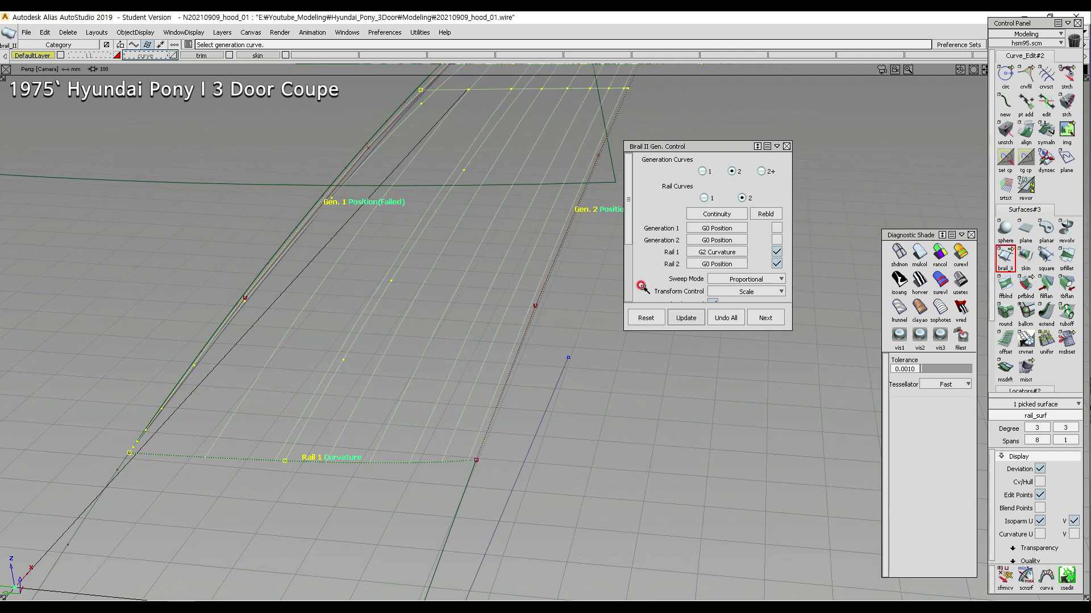
pyautogui.keyDown('alt'); pyautogui.keyDown('shift'); pyautogui.moveTo(429, 333); pyautogui.dragTo(317, 339); pyautogui.keyUp('shift'); pyautogui.keyUp('alt')
# - Turn on Explicit Control for the birail surface, with degree 3 and one span in both directions
pyautogui.moveTo(652, 319); pyautogui.dragTo(647, 521)
pyautogui.click(639, 347)
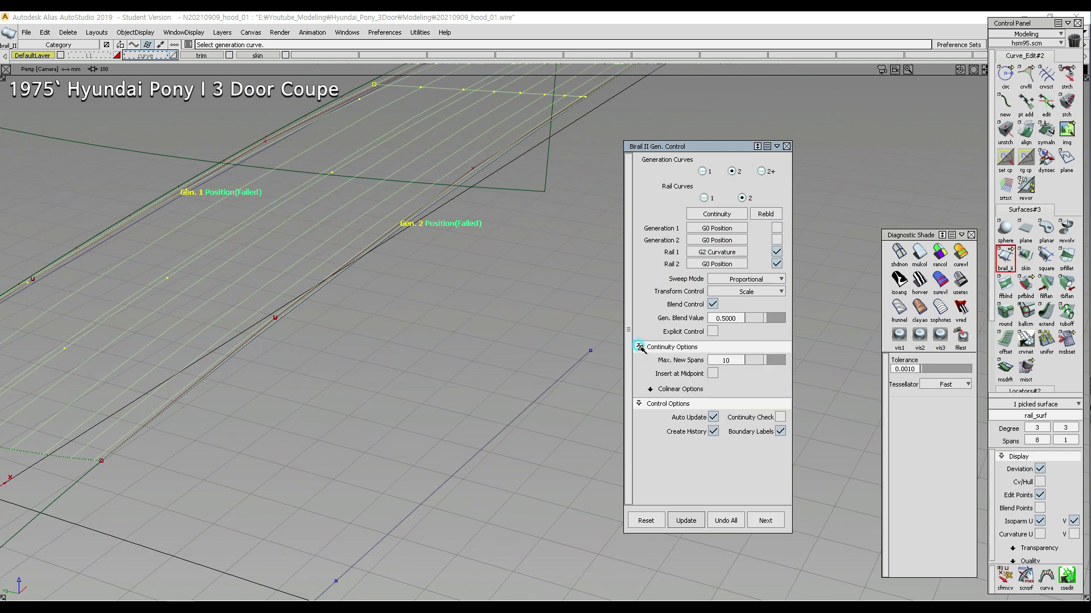
pyautogui.click(653, 390)
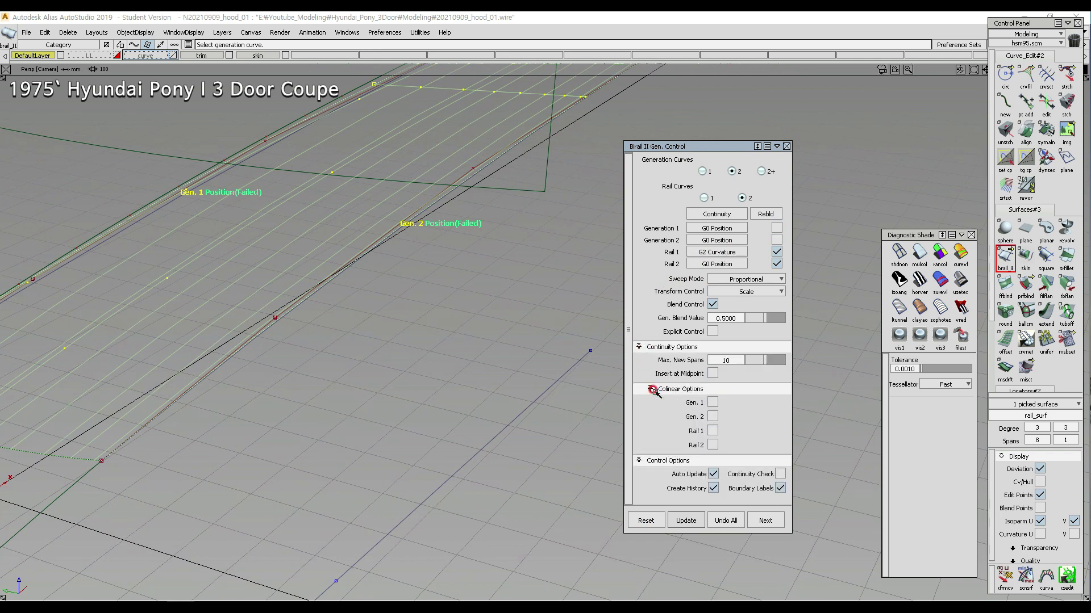
pyautogui.click(713, 331)
pyautogui.keyDown('alt'); pyautogui.keyDown('shift'); pyautogui.moveTo(221, 300); pyautogui.dragTo(365, 316, button='middle'); pyautogui.keyUp('shift'); pyautogui.keyUp('alt')
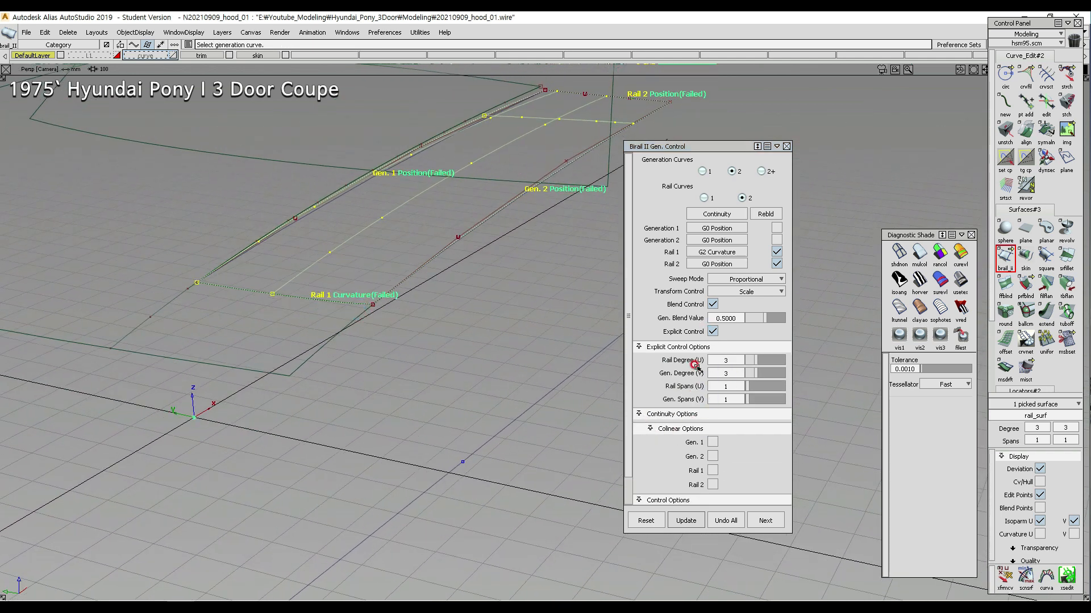
pyautogui.click(639, 414)
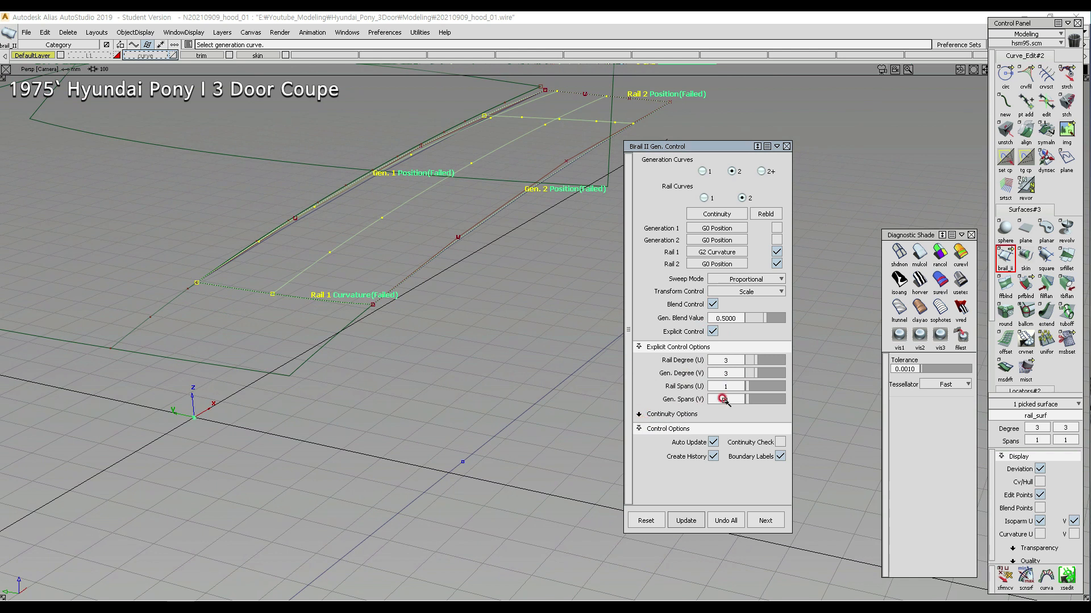
pyautogui.keyDown('alt'); pyautogui.keyDown('shift'); pyautogui.moveTo(438, 199); pyautogui.dragTo(420, 250, button='middle'); pyautogui.keyUp('shift'); pyautogui.keyUp('alt')
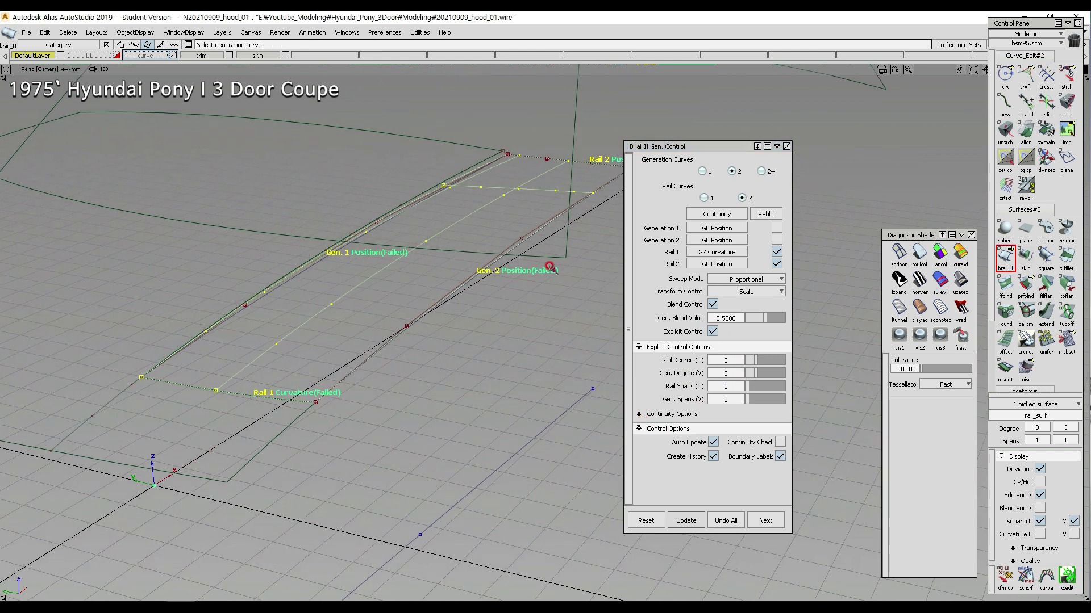
# - Turn off rebuild for Rail 1 and Rail 2 of the birail
pyautogui.moveTo(705, 146); pyautogui.dragTo(736, 120)
pyautogui.keyDown('alt'); pyautogui.keyDown('shift'); pyautogui.moveTo(455, 295); pyautogui.dragTo(454, 310); pyautogui.keyUp('shift'); pyautogui.keyUp('alt')
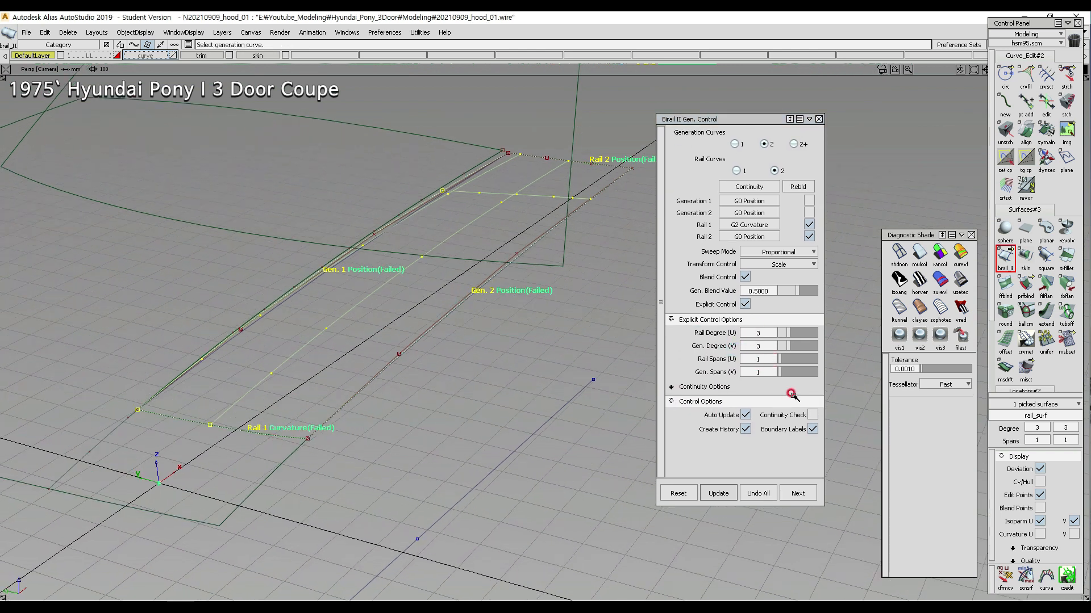
pyautogui.click(809, 235)
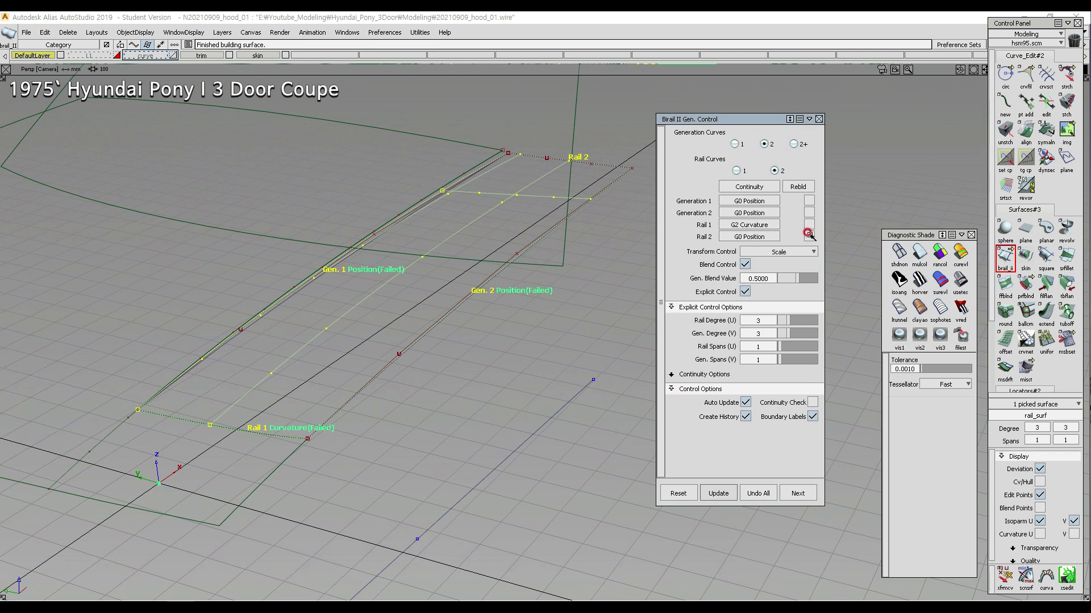
# - Try the rebuild option for Generation 2 and Rail 1 of the birail
pyautogui.click(807, 213)
pyautogui.click(809, 226)
pyautogui.click(807, 225)
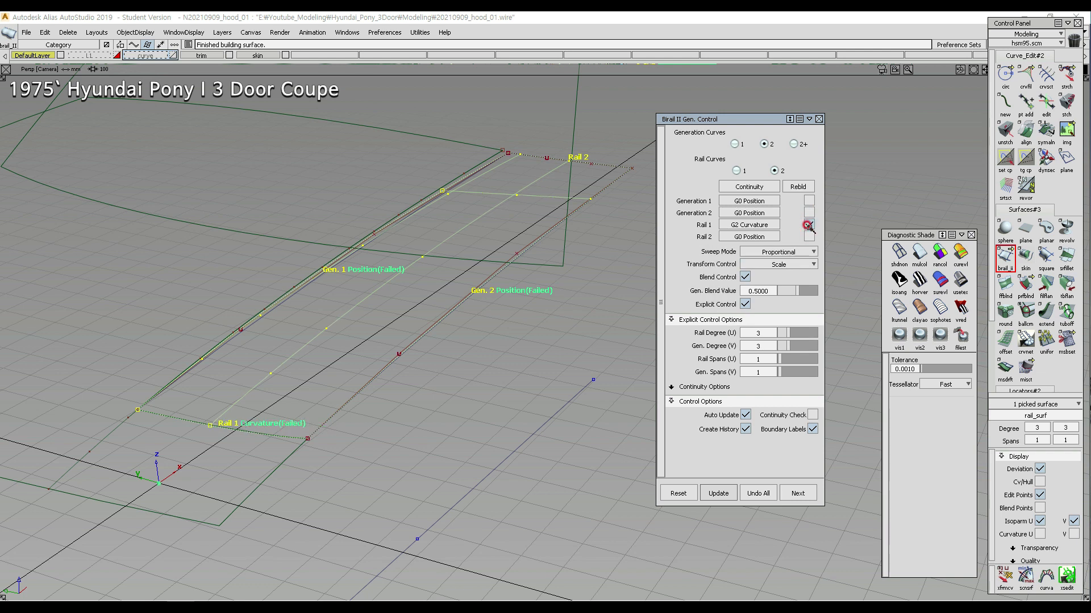
pyautogui.click(809, 226)
# - Set the birail's rail and generation spans to 3 and its rail degree to 5
pyautogui.click(753, 353)
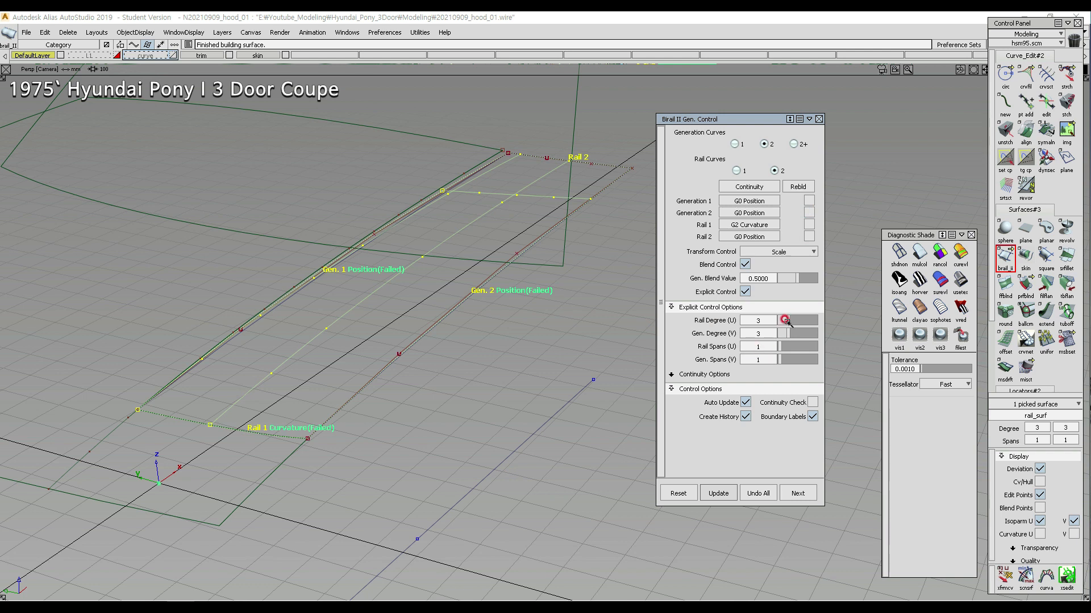
pyautogui.click(781, 349)
pyautogui.click(783, 356)
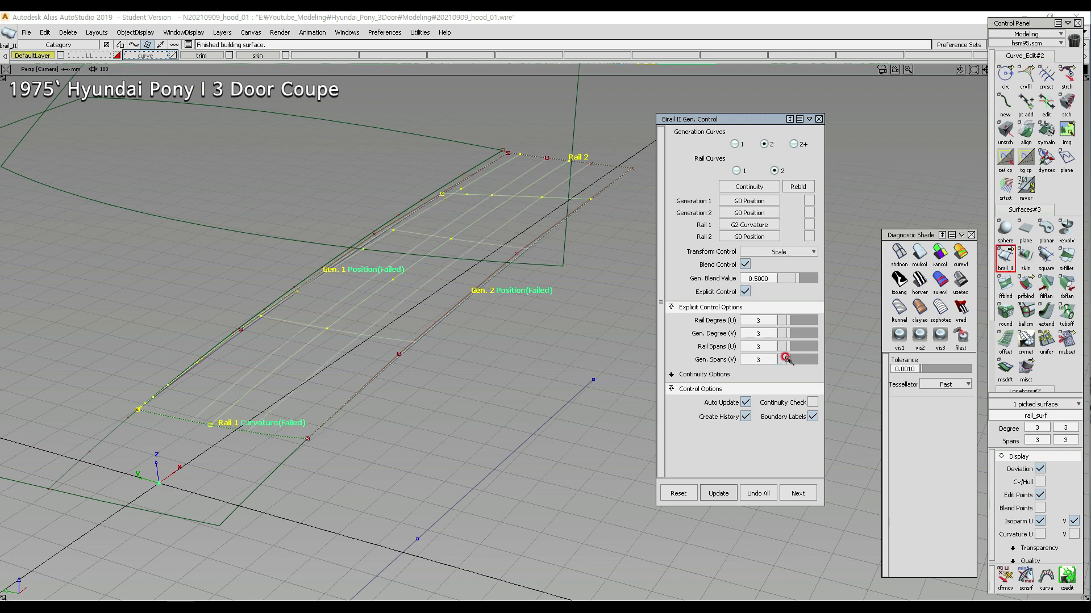
pyautogui.moveTo(787, 345); pyautogui.dragTo(791, 347)
pyautogui.moveTo(792, 349); pyautogui.dragTo(797, 349)
pyautogui.moveTo(793, 348); pyautogui.dragTo(796, 322)
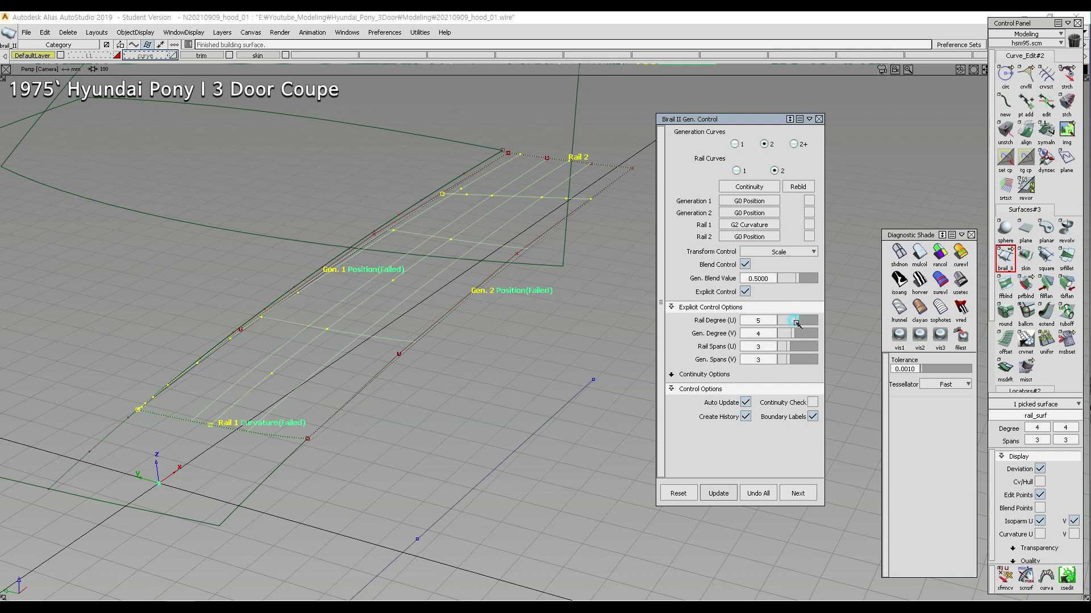
pyautogui.click(794, 321)
pyautogui.moveTo(793, 328); pyautogui.dragTo(790, 334)
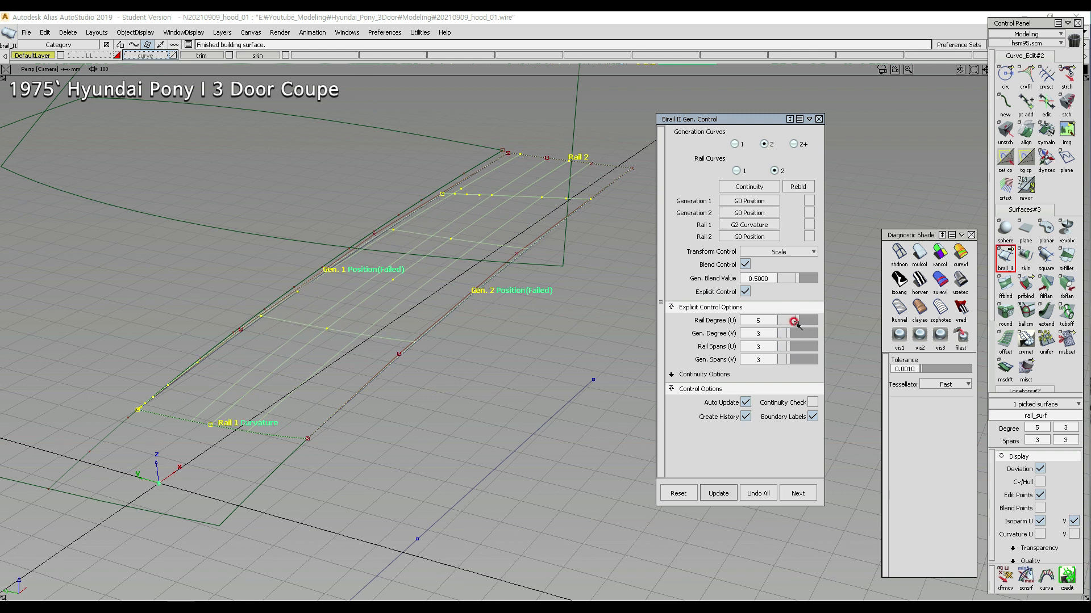
# - Try higher rail degrees on the birail, then settle on rail degree 5 and generation degree 6
pyautogui.click(800, 322)
pyautogui.click(806, 322)
pyautogui.click(811, 322)
pyautogui.click(795, 321)
pyautogui.click(790, 333)
pyautogui.click(786, 334)
pyautogui.click(791, 336)
pyautogui.click(806, 333)
pyautogui.click(801, 333)
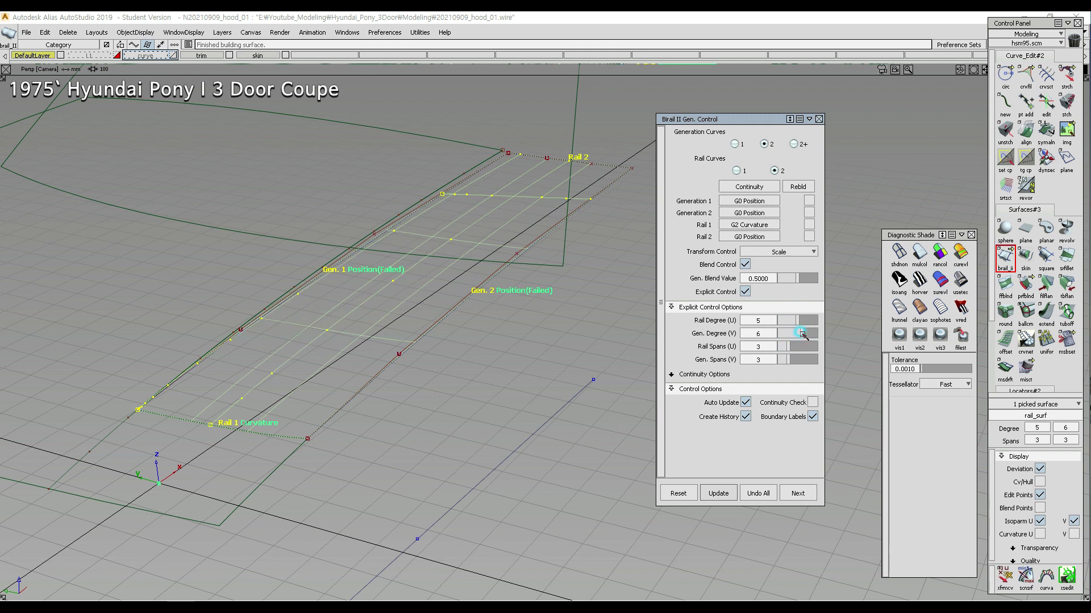
# - Set the birail's rail spans to 5 and generation spans to 6
pyautogui.click(795, 360)
pyautogui.click(799, 358)
pyautogui.moveTo(788, 345); pyautogui.dragTo(798, 347)
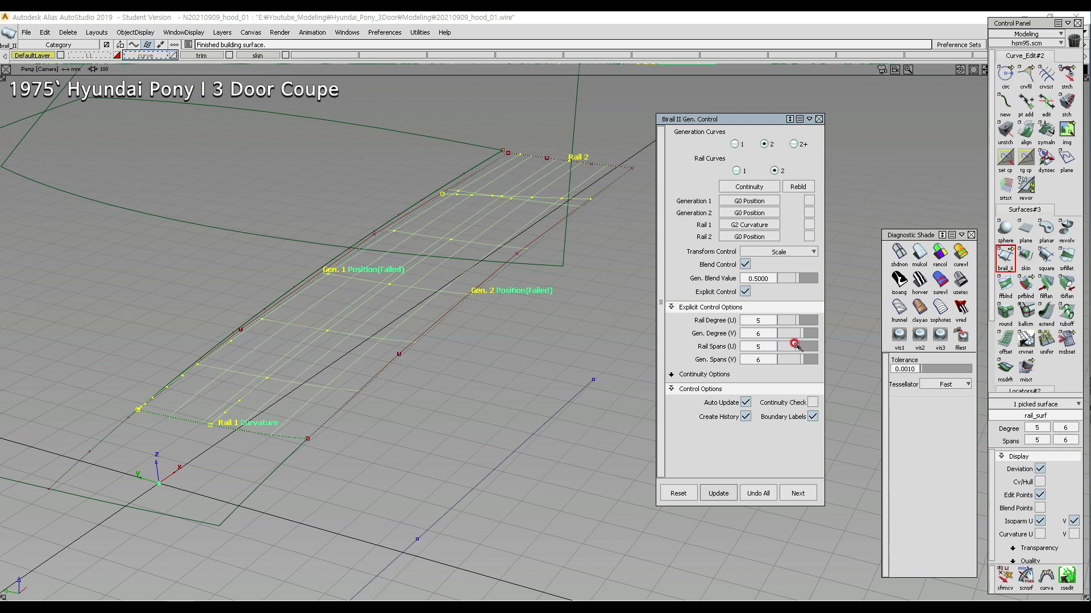
pyautogui.moveTo(803, 360); pyautogui.dragTo(798, 360)
pyautogui.moveTo(792, 361); pyautogui.dragTo(799, 324)
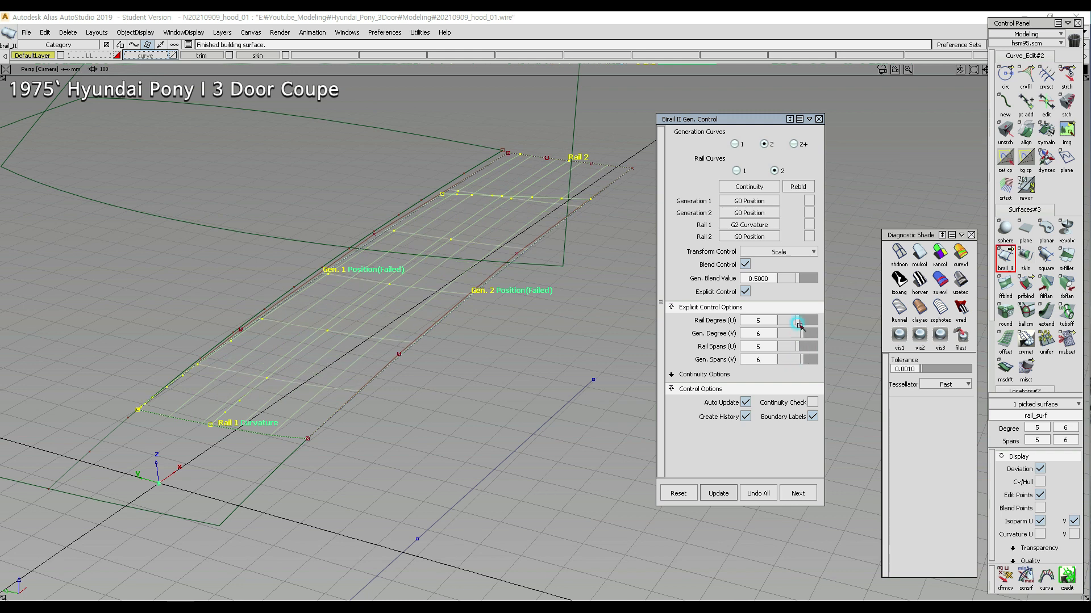
# - Test the rebuild options and generation blend value of the birail, then close its settings
pyautogui.click(809, 233)
pyautogui.click(810, 225)
pyautogui.click(810, 225)
pyautogui.click(808, 212)
pyautogui.moveTo(798, 281); pyautogui.dragTo(803, 279)
pyautogui.click(819, 119)
# - Examine how the birail surface meets the hood edge and both generation curves from several angles
pyautogui.keyDown('alt'); pyautogui.keyDown('shift'); pyautogui.moveTo(426, 306); pyautogui.dragTo(501, 348, button='right'); pyautogui.keyUp('shift'); pyautogui.keyUp('alt')
pyautogui.keyDown('alt'); pyautogui.keyDown('shift'); pyautogui.moveTo(501, 348); pyautogui.dragTo(494, 390); pyautogui.keyUp('shift'); pyautogui.keyUp('alt')
pyautogui.keyDown('alt'); pyautogui.keyDown('shift'); pyautogui.moveTo(375, 463); pyautogui.dragTo(670, 317); pyautogui.keyUp('shift'); pyautogui.keyUp('alt')
pyautogui.scroll(4, 628, 307)
pyautogui.scroll(3, 621, 263)
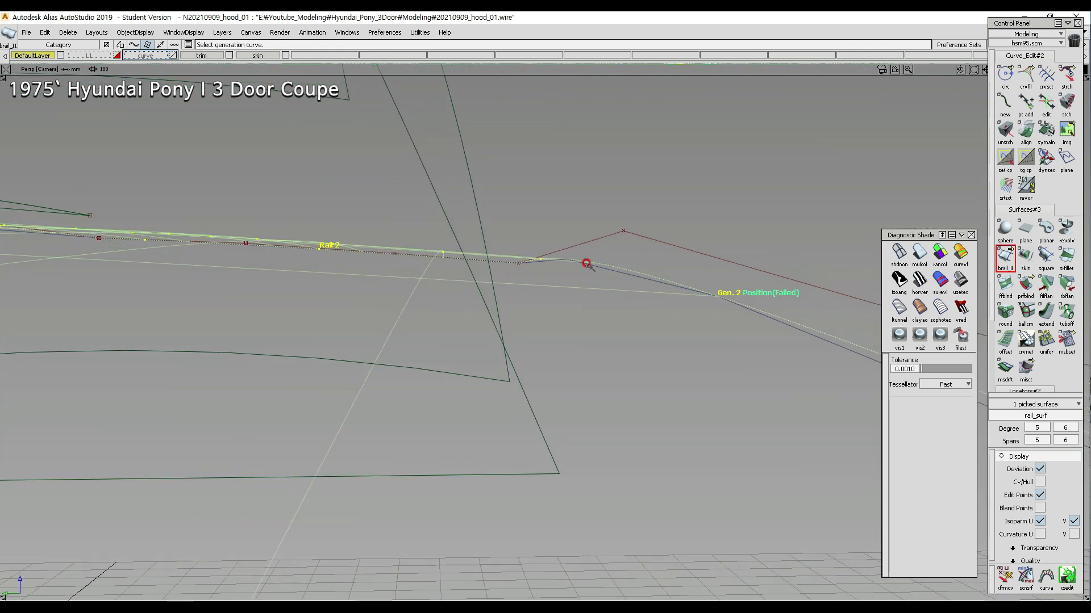
pyautogui.keyDown('alt'); pyautogui.keyDown('shift'); pyautogui.moveTo(648, 377); pyautogui.dragTo(302, 298); pyautogui.keyUp('shift'); pyautogui.keyUp('alt')
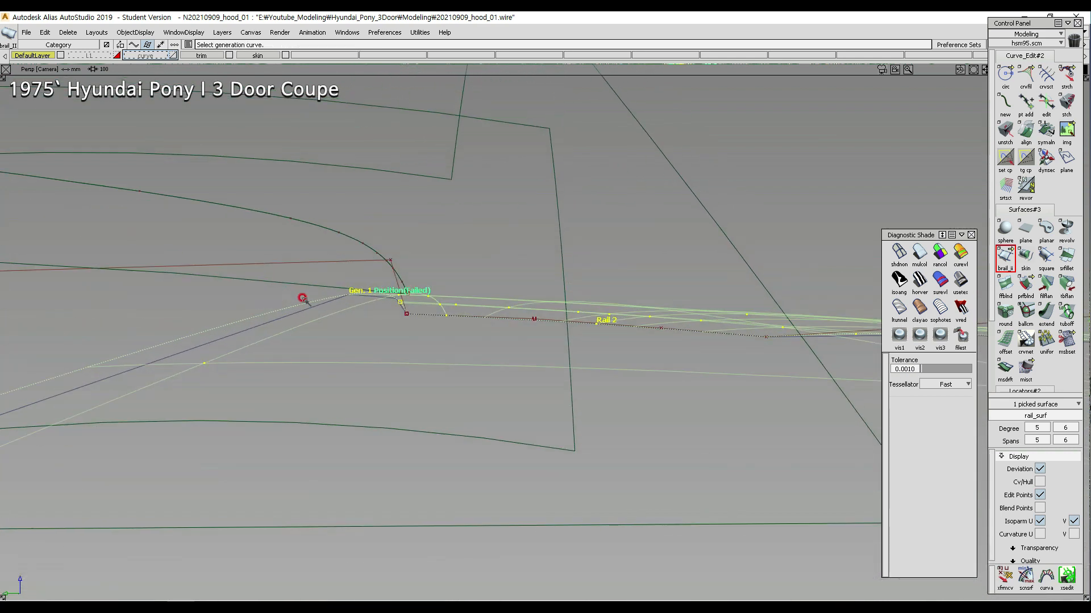
pyautogui.keyDown('alt'); pyautogui.keyDown('shift'); pyautogui.moveTo(214, 351); pyautogui.dragTo(377, 336); pyautogui.keyUp('shift'); pyautogui.keyUp('alt')
pyautogui.keyDown('alt'); pyautogui.keyDown('shift'); pyautogui.moveTo(373, 332); pyautogui.dragTo(397, 309, button='right'); pyautogui.keyUp('shift'); pyautogui.keyUp('alt')
pyautogui.keyDown('alt'); pyautogui.keyDown('shift'); pyautogui.moveTo(397, 309); pyautogui.dragTo(413, 336); pyautogui.keyUp('shift'); pyautogui.keyUp('alt')
pyautogui.click(617, 277)
pyautogui.keyDown('alt'); pyautogui.keyDown('shift'); pyautogui.moveTo(614, 277); pyautogui.dragTo(319, 382, button='right'); pyautogui.keyUp('shift'); pyautogui.keyUp('alt')
pyautogui.keyDown('alt'); pyautogui.keyDown('shift'); pyautogui.moveTo(318, 382); pyautogui.dragTo(497, 375); pyautogui.keyUp('shift'); pyautogui.keyUp('alt')
pyautogui.keyDown('alt'); pyautogui.keyDown('shift'); pyautogui.moveTo(496, 374); pyautogui.dragTo(475, 389, button='right'); pyautogui.keyUp('shift'); pyautogui.keyUp('alt')
pyautogui.keyDown('alt'); pyautogui.keyDown('shift'); pyautogui.moveTo(475, 389); pyautogui.dragTo(528, 319); pyautogui.keyUp('shift'); pyautogui.keyUp('alt')
pyautogui.click(504, 257)
pyautogui.keyDown('alt'); pyautogui.keyDown('shift'); pyautogui.moveTo(658, 356); pyautogui.dragTo(482, 360); pyautogui.keyUp('shift'); pyautogui.keyUp('alt')
pyautogui.keyDown('alt'); pyautogui.keyDown('shift'); pyautogui.moveTo(482, 360); pyautogui.dragTo(510, 418, button='right'); pyautogui.keyUp('shift'); pyautogui.keyUp('alt')
# - Select the birail surface and turn off its edit points and its U and V isoparms
pyautogui.keyDown('ctrl'); pyautogui.keyDown('shift'); pyautogui.moveTo(542, 415); pyautogui.dragTo(543, 298); pyautogui.keyUp('shift'); pyautogui.keyUp('ctrl')
pyautogui.keyDown('alt'); pyautogui.keyDown('shift'); pyautogui.moveTo(482, 283); pyautogui.dragTo(480, 356, button='middle'); pyautogui.keyUp('shift'); pyautogui.keyUp('alt')
pyautogui.keyDown('alt'); pyautogui.keyDown('shift'); pyautogui.moveTo(449, 250); pyautogui.dragTo(506, 344); pyautogui.keyUp('shift'); pyautogui.keyUp('alt')
pyautogui.click(526, 359)
pyautogui.click(1038, 404)
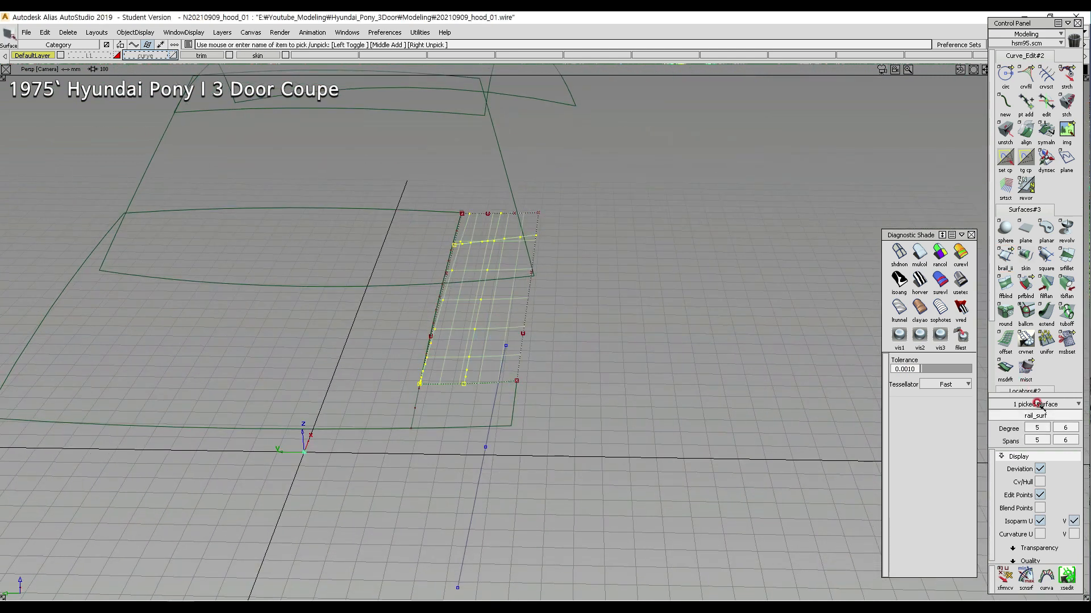
pyautogui.click(1040, 495)
pyautogui.click(1039, 521)
pyautogui.click(1073, 521)
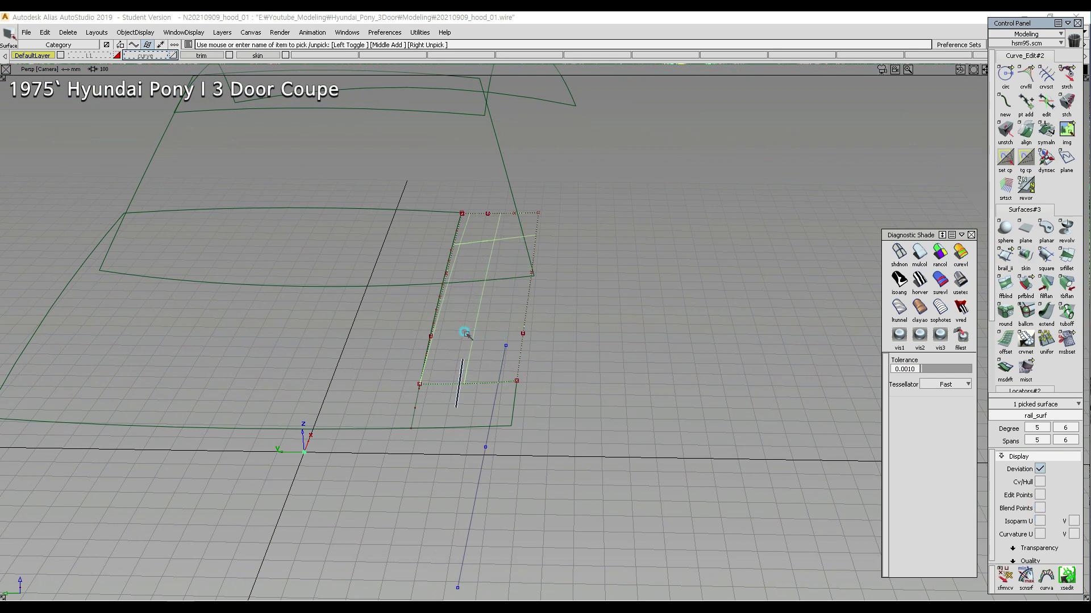
# - Check the curves on the hood-side surface against the front-view blueprint
pyautogui.keyDown('ctrl'); pyautogui.keyDown('shift'); pyautogui.moveTo(462, 379); pyautogui.dragTo(465, 364); pyautogui.keyUp('shift'); pyautogui.keyUp('ctrl')
pyautogui.keyDown('alt'); pyautogui.keyDown('shift'); pyautogui.moveTo(491, 346); pyautogui.dragTo(466, 339, button='right'); pyautogui.keyUp('shift'); pyautogui.keyUp('alt')
pyautogui.keyDown('alt'); pyautogui.keyDown('shift'); pyautogui.moveTo(467, 340); pyautogui.dragTo(499, 336, button='middle'); pyautogui.keyUp('shift'); pyautogui.keyUp('alt')
pyautogui.moveTo(500, 336)
pyautogui.keyDown('alt'); pyautogui.keyDown('shift'); pyautogui.mouseDown()
pyautogui.moveTo(497, 375)
pyautogui.moveTo(506, 295)
pyautogui.mouseUp(); pyautogui.keyUp('shift'); pyautogui.keyUp('alt')
pyautogui.moveTo(506, 294)
pyautogui.keyDown('ctrl'); pyautogui.keyDown('shift'); pyautogui.mouseDown(button='middle')
pyautogui.moveTo(548, 346)
pyautogui.moveTo(509, 376)
pyautogui.mouseUp(button='middle'); pyautogui.keyUp('shift'); pyautogui.keyUp('ctrl')
pyautogui.moveTo(510, 376)
pyautogui.keyDown('alt'); pyautogui.keyDown('shift'); pyautogui.mouseDown(button='middle')
pyautogui.moveTo(512, 341)
pyautogui.moveTo(548, 380)
pyautogui.mouseUp(button='middle'); pyautogui.keyUp('shift'); pyautogui.keyUp('alt')
pyautogui.keyDown('ctrl'); pyautogui.keyDown('shift'); pyautogui.moveTo(493, 349); pyautogui.dragTo(445, 303); pyautogui.keyUp('shift'); pyautogui.keyUp('ctrl')
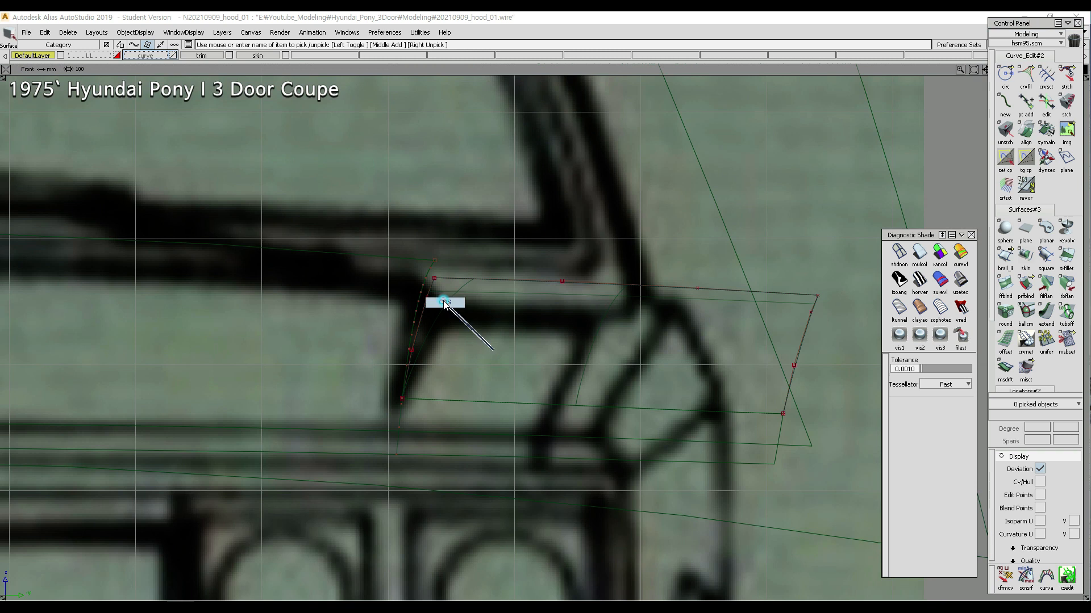
pyautogui.click(469, 285)
pyautogui.click(479, 297)
pyautogui.click(598, 339)
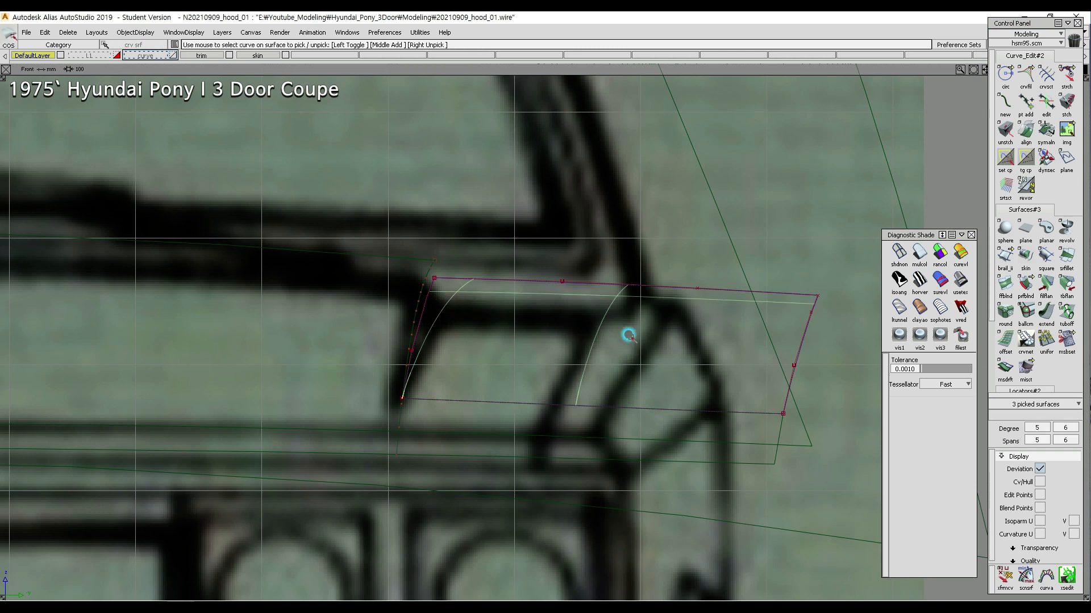
# - Assign the construction curves to the curve layer and shade the model
pyautogui.keyDown('ctrl'); pyautogui.keyDown('shift'); pyautogui.moveTo(453, 335); pyautogui.dragTo(587, 322, button='middle'); pyautogui.keyUp('shift'); pyautogui.keyUp('ctrl')
pyautogui.moveTo(503, 328)
pyautogui.keyDown('alt'); pyautogui.keyDown('shift'); pyautogui.mouseDown(button='right')
pyautogui.moveTo(438, 384)
pyautogui.moveTo(421, 386)
pyautogui.mouseUp(button='right'); pyautogui.keyUp('shift'); pyautogui.keyUp('alt')
pyautogui.keyDown('alt'); pyautogui.keyDown('shift'); pyautogui.moveTo(453, 361); pyautogui.dragTo(633, 354, button='middle'); pyautogui.keyUp('shift'); pyautogui.keyUp('alt')
pyautogui.keyDown('ctrl'); pyautogui.keyDown('shift'); pyautogui.moveTo(487, 428); pyautogui.dragTo(503, 319); pyautogui.keyUp('shift'); pyautogui.keyUp('ctrl')
pyautogui.keyDown('ctrl'); pyautogui.keyDown('shift'); pyautogui.moveTo(555, 245); pyautogui.dragTo(517, 284, button='right'); pyautogui.keyUp('shift'); pyautogui.keyUp('ctrl')
pyautogui.keyDown('alt'); pyautogui.keyDown('shift'); pyautogui.moveTo(525, 295); pyautogui.dragTo(550, 319); pyautogui.keyUp('shift'); pyautogui.keyUp('alt')
pyautogui.keyDown('alt'); pyautogui.keyDown('shift'); pyautogui.moveTo(568, 301); pyautogui.dragTo(522, 330, button='right'); pyautogui.keyUp('shift'); pyautogui.keyUp('alt')
pyautogui.keyDown('alt'); pyautogui.keyDown('shift'); pyautogui.moveTo(519, 330); pyautogui.dragTo(324, 289); pyautogui.keyUp('shift'); pyautogui.keyUp('alt')
pyautogui.keyDown('alt'); pyautogui.keyDown('shift'); pyautogui.moveTo(318, 292); pyautogui.dragTo(338, 348, button='middle'); pyautogui.keyUp('shift'); pyautogui.keyUp('alt')
pyautogui.moveTo(438, 353)
pyautogui.keyDown('alt'); pyautogui.keyDown('shift'); pyautogui.mouseDown()
pyautogui.moveTo(478, 366)
pyautogui.moveTo(449, 343)
pyautogui.mouseUp(); pyautogui.keyUp('shift'); pyautogui.keyUp('alt')
pyautogui.click(229, 55)
pyautogui.keyDown('ctrl'); pyautogui.keyDown('shift'); pyautogui.moveTo(429, 344); pyautogui.dragTo(419, 389); pyautogui.keyUp('shift'); pyautogui.keyUp('ctrl')
pyautogui.moveTo(324, 293); pyautogui.dragTo(676, 509)
pyautogui.click(450, 321)
pyautogui.moveTo(161, 53); pyautogui.dragTo(145, 68)
pyautogui.click(920, 250)
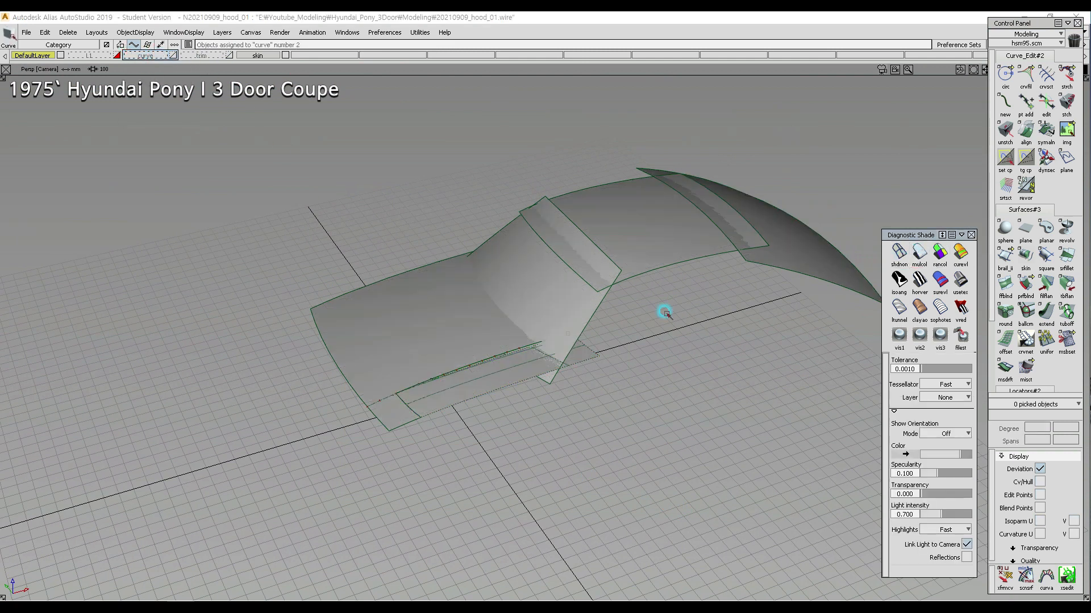
# - Delete the lengthwise curve on surface near the hood surface's side edge
pyautogui.keyDown('alt'); pyautogui.keyDown('shift'); pyautogui.moveTo(452, 359); pyautogui.dragTo(463, 397); pyautogui.keyUp('shift'); pyautogui.keyUp('alt')
pyautogui.keyDown('alt'); pyautogui.keyDown('shift'); pyautogui.moveTo(462, 397); pyautogui.dragTo(477, 382, button='middle'); pyautogui.keyUp('shift'); pyautogui.keyUp('alt')
pyautogui.keyDown('alt'); pyautogui.keyDown('shift'); pyautogui.moveTo(477, 382); pyautogui.dragTo(159, 417, button='right'); pyautogui.keyUp('shift'); pyautogui.keyUp('alt')
pyautogui.keyDown('alt'); pyautogui.keyDown('shift'); pyautogui.moveTo(159, 417); pyautogui.dragTo(292, 411); pyautogui.keyUp('shift'); pyautogui.keyUp('alt')
pyautogui.keyDown('alt'); pyautogui.keyDown('shift'); pyautogui.moveTo(292, 411); pyautogui.dragTo(670, 409, button='right'); pyautogui.keyUp('shift'); pyautogui.keyUp('alt')
pyautogui.keyDown('alt'); pyautogui.keyDown('shift'); pyautogui.moveTo(671, 409); pyautogui.dragTo(691, 468); pyautogui.keyUp('shift'); pyautogui.keyUp('alt')
pyautogui.keyDown('alt'); pyautogui.keyDown('shift'); pyautogui.moveTo(690, 467); pyautogui.dragTo(637, 413, button='right'); pyautogui.keyUp('shift'); pyautogui.keyUp('alt')
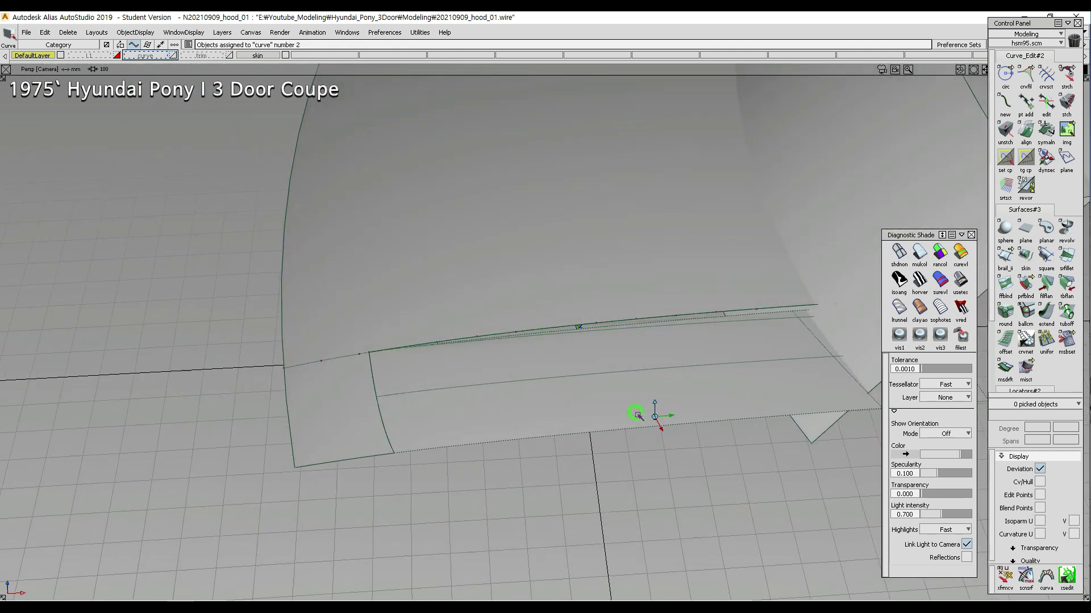
pyautogui.keyDown('ctrl'); pyautogui.keyDown('shift'); pyautogui.moveTo(375, 397); pyautogui.dragTo(323, 346); pyautogui.keyUp('shift'); pyautogui.keyUp('ctrl')
pyautogui.click(324, 361)
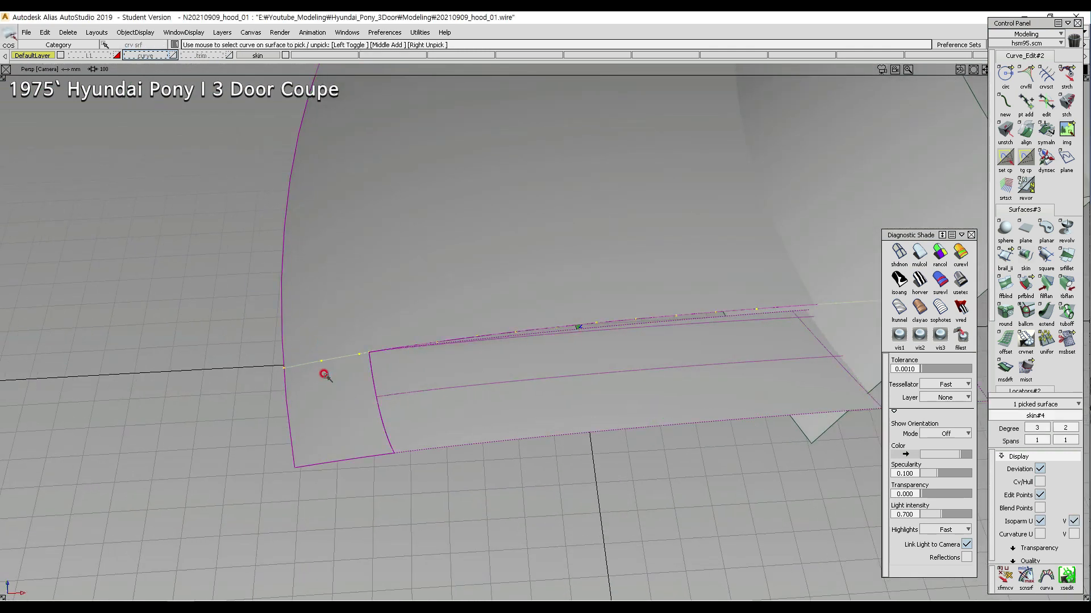
pyautogui.press('Delete')
pyautogui.press('Return')
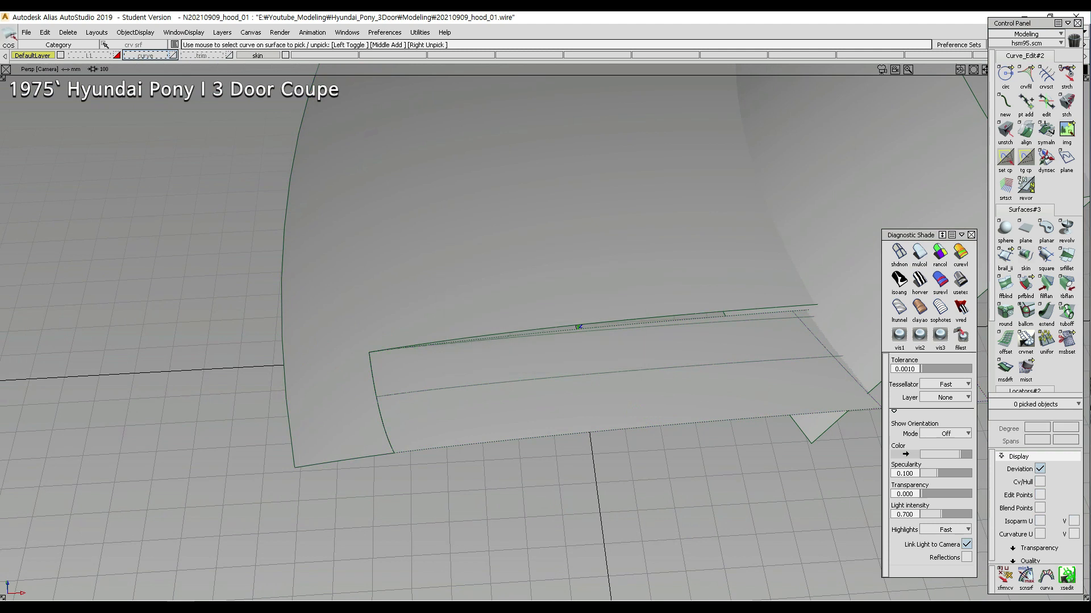
# - Delete the curve on surface that runs lengthwise through the middle of the hood-side surface
pyautogui.keyDown('alt'); pyautogui.keyDown('shift'); pyautogui.moveTo(696, 384); pyautogui.dragTo(601, 396); pyautogui.keyUp('shift'); pyautogui.keyUp('alt')
pyautogui.click(601, 397)
pyautogui.keyDown('alt'); pyautogui.keyDown('shift'); pyautogui.moveTo(523, 421); pyautogui.dragTo(562, 366); pyautogui.keyUp('shift'); pyautogui.keyUp('alt')
pyautogui.keyDown('ctrl'); pyautogui.keyDown('shift'); pyautogui.moveTo(613, 422); pyautogui.dragTo(549, 368); pyautogui.keyUp('shift'); pyautogui.keyUp('ctrl')
pyautogui.click(544, 394)
pyautogui.press('Delete')
pyautogui.press('Return')
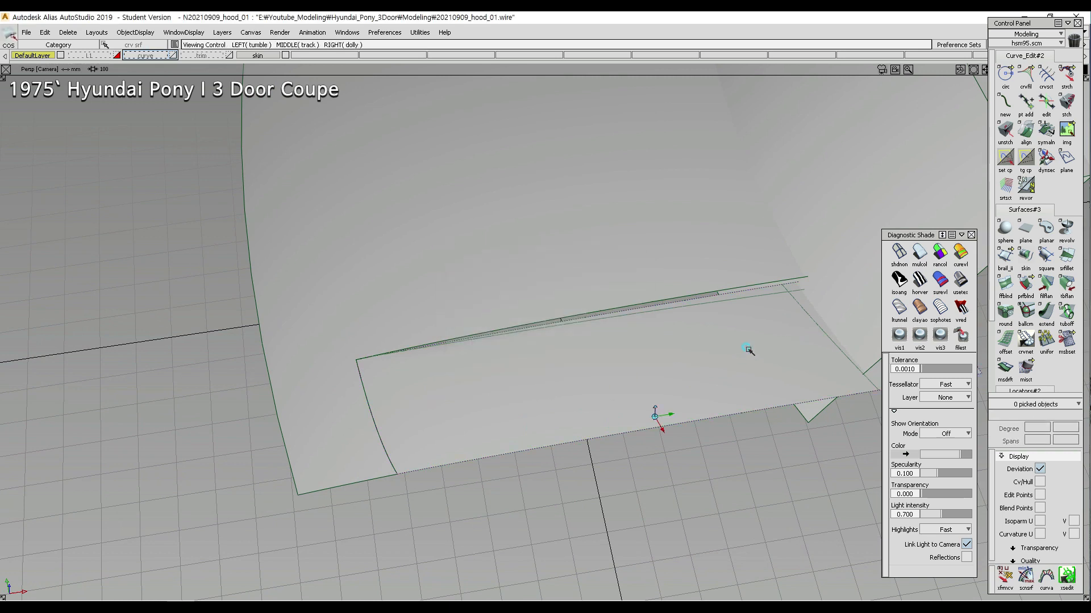
# - Section the inner lengthwise curve on surface at the crossing curve near the windshield, trimming off its rear end
pyautogui.keyDown('alt'); pyautogui.keyDown('shift'); pyautogui.moveTo(749, 354); pyautogui.dragTo(713, 352); pyautogui.keyUp('shift'); pyautogui.keyUp('alt')
pyautogui.keyDown('alt'); pyautogui.keyDown('shift'); pyautogui.scroll(5, 840, 359); pyautogui.keyUp('shift'); pyautogui.keyUp('alt')
pyautogui.keyDown('alt'); pyautogui.keyDown('shift'); pyautogui.moveTo(835, 358); pyautogui.dragTo(603, 329, button='middle'); pyautogui.keyUp('shift'); pyautogui.keyUp('alt')
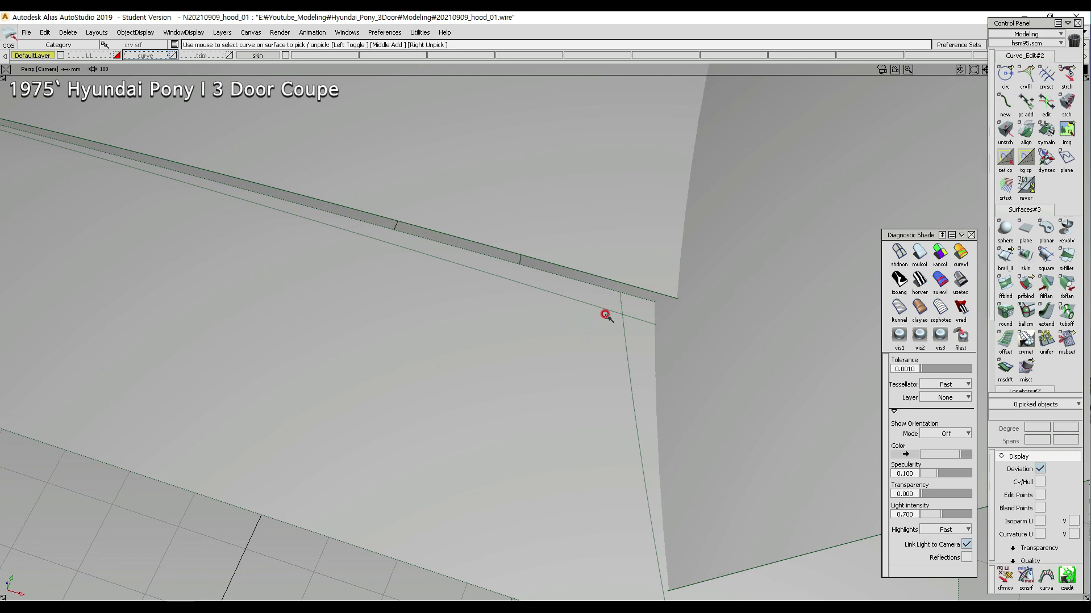
pyautogui.keyDown('ctrl'); pyautogui.keyDown('shift'); pyautogui.moveTo(609, 298); pyautogui.dragTo(607, 379); pyautogui.keyUp('shift'); pyautogui.keyUp('ctrl')
pyautogui.click(595, 305)
pyautogui.click(613, 348)
pyautogui.click(630, 380)
pyautogui.click(597, 353)
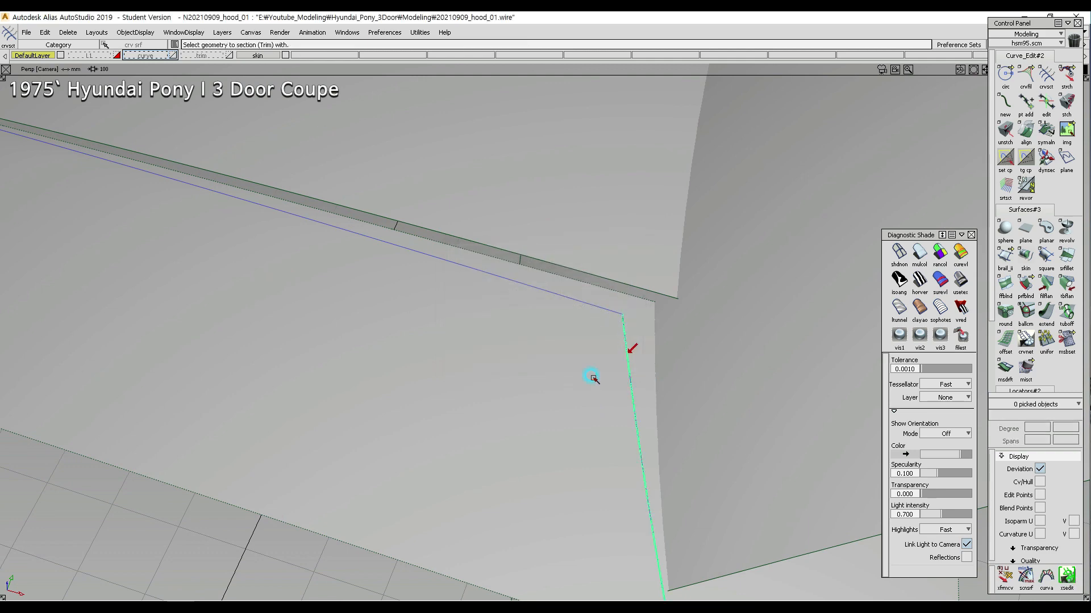
# - Delete the crossing curve on surface at the rear of the hood-side surface
pyautogui.keyDown('alt'); pyautogui.keyDown('shift'); pyautogui.moveTo(629, 309); pyautogui.dragTo(671, 387); pyautogui.keyUp('shift'); pyautogui.keyUp('alt')
pyautogui.click(641, 373)
pyautogui.press('Delete')
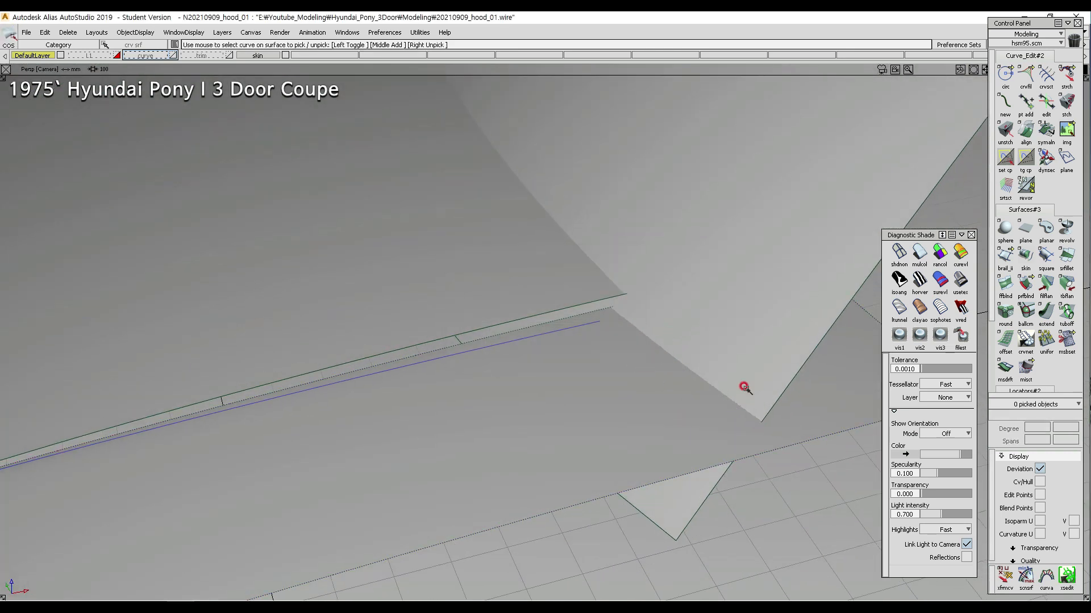
# - Extend the inner lengthwise curve on surface to the rear edge of the hood-side surface
pyautogui.click(1045, 312)
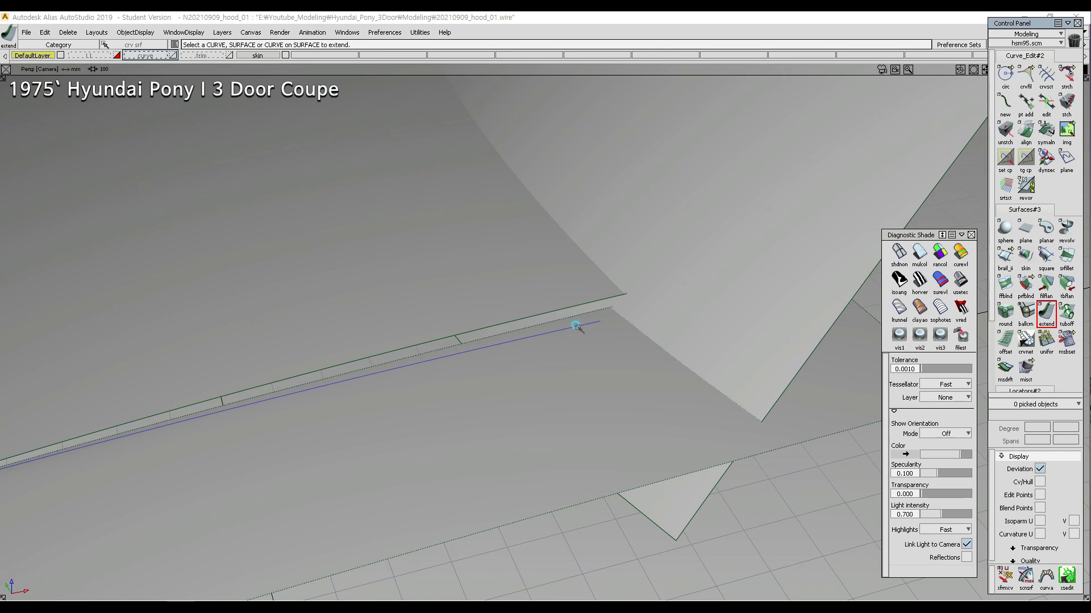
pyautogui.keyDown('alt'); pyautogui.keyDown('shift'); pyautogui.moveTo(684, 323); pyautogui.dragTo(528, 336); pyautogui.keyUp('shift'); pyautogui.keyUp('alt')
pyautogui.moveTo(818, 330); pyautogui.dragTo(911, 339)
pyautogui.keyDown('ctrl'); pyautogui.keyDown('shift'); pyautogui.moveTo(546, 362); pyautogui.dragTo(570, 276, button='right'); pyautogui.keyUp('shift'); pyautogui.keyUp('ctrl')
pyautogui.keyDown('ctrl'); pyautogui.keyDown('shift'); pyautogui.moveTo(569, 273); pyautogui.dragTo(570, 273); pyautogui.keyUp('shift'); pyautogui.keyUp('ctrl')
pyautogui.keyDown('alt'); pyautogui.keyDown('shift'); pyautogui.moveTo(570, 273); pyautogui.dragTo(556, 360); pyautogui.keyUp('shift'); pyautogui.keyUp('alt')
pyautogui.keyDown('alt'); pyautogui.keyDown('shift'); pyautogui.moveTo(557, 360); pyautogui.dragTo(645, 272, button='right'); pyautogui.keyUp('shift'); pyautogui.keyUp('alt')
pyautogui.keyDown('ctrl'); pyautogui.keyDown('shift'); pyautogui.moveTo(492, 307); pyautogui.dragTo(463, 342, button='right'); pyautogui.keyUp('shift'); pyautogui.keyUp('ctrl')
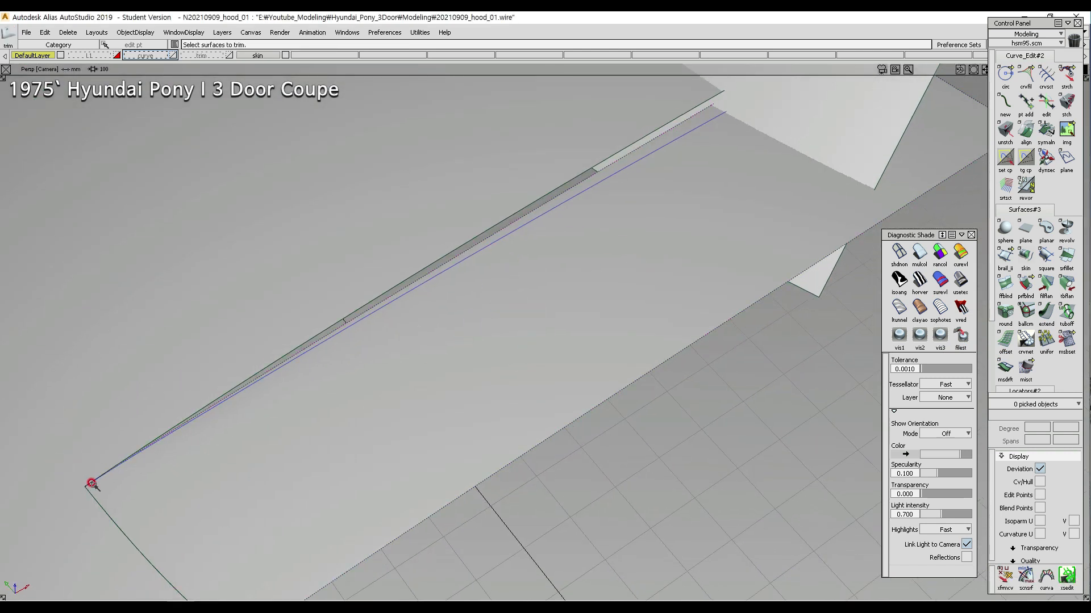
# - Extend the hood-side surface's inner long edge by about 10.6 mm, accepting the removal of its construction history
pyautogui.click(1046, 313)
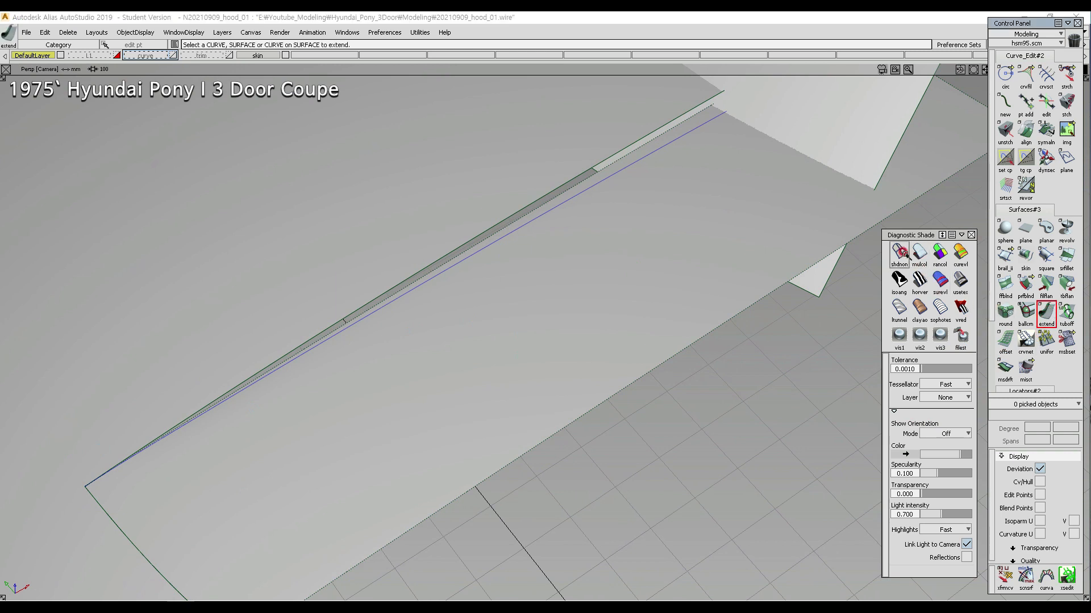
pyautogui.click(899, 252)
pyautogui.click(551, 197)
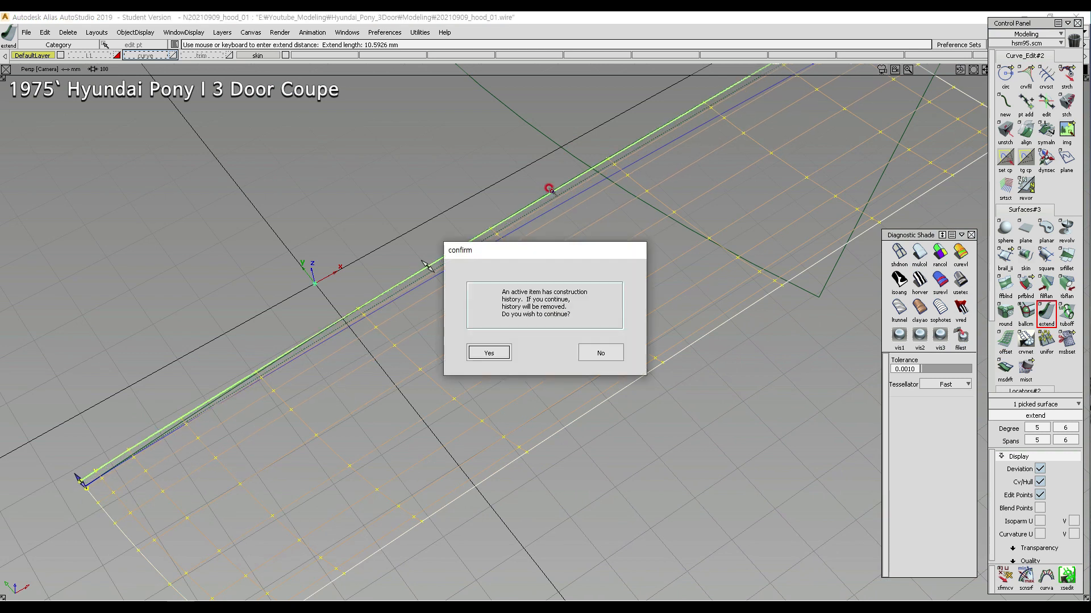
pyautogui.press('Return')
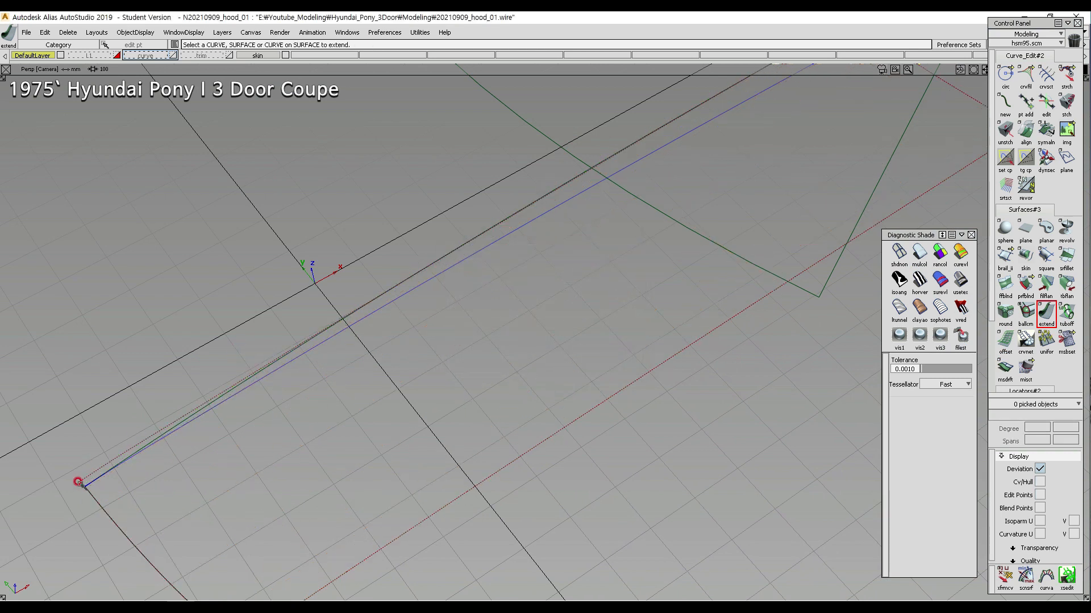
# - Trim the hood-side surface along the inner curve on surface and shade the model
pyautogui.keyDown('ctrl'); pyautogui.keyDown('shift'); pyautogui.moveTo(577, 284); pyautogui.dragTo(506, 336); pyautogui.keyUp('shift'); pyautogui.keyUp('ctrl')
pyautogui.click(507, 336)
pyautogui.click(530, 331)
pyautogui.press('space')
pyautogui.click(920, 252)
pyautogui.moveTo(513, 239)
pyautogui.keyDown('alt'); pyautogui.keyDown('shift'); pyautogui.mouseDown()
pyautogui.moveTo(477, 275)
pyautogui.moveTo(739, 162)
pyautogui.moveTo(672, 176)
pyautogui.moveTo(684, 129)
pyautogui.mouseUp(); pyautogui.keyUp('shift'); pyautogui.keyUp('alt')
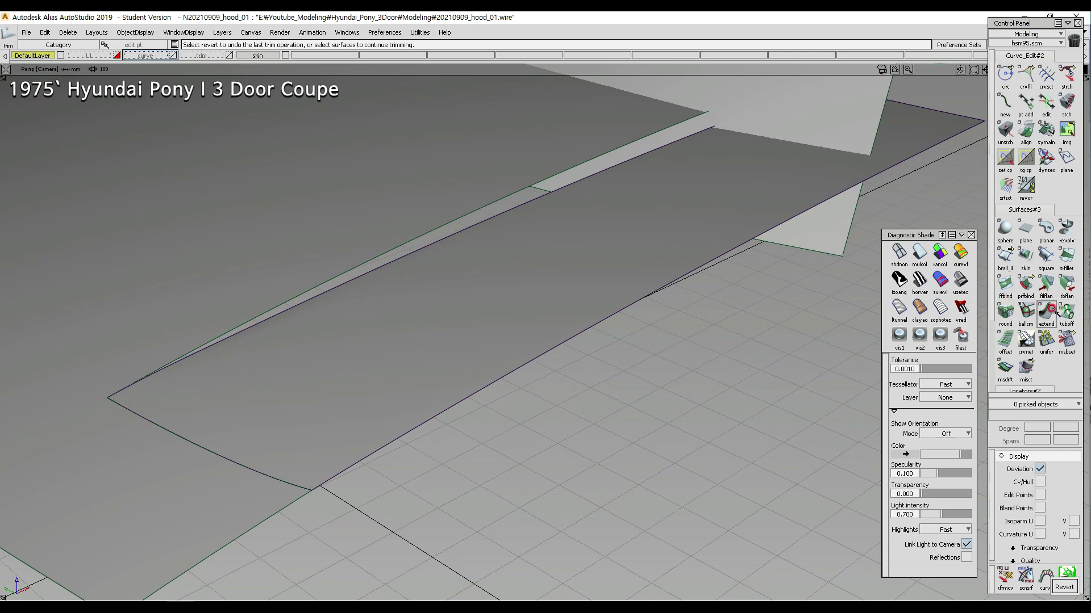
# - Build a skin surface between the hood's side edge and the inner edge of the trimmed hood-side surface
pyautogui.click(1026, 259)
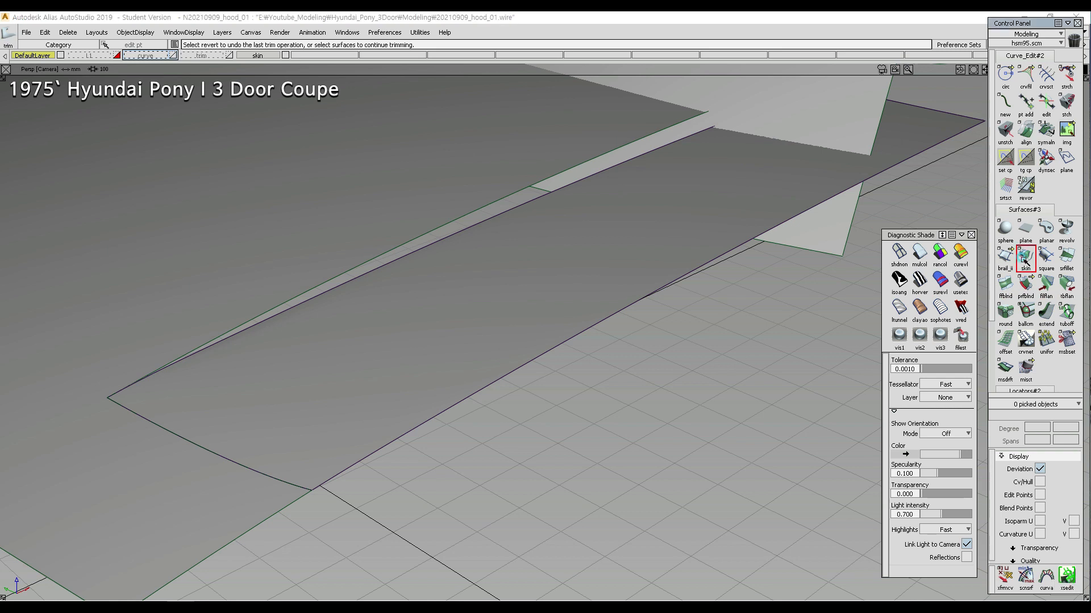
pyautogui.click(676, 126)
pyautogui.click(677, 139)
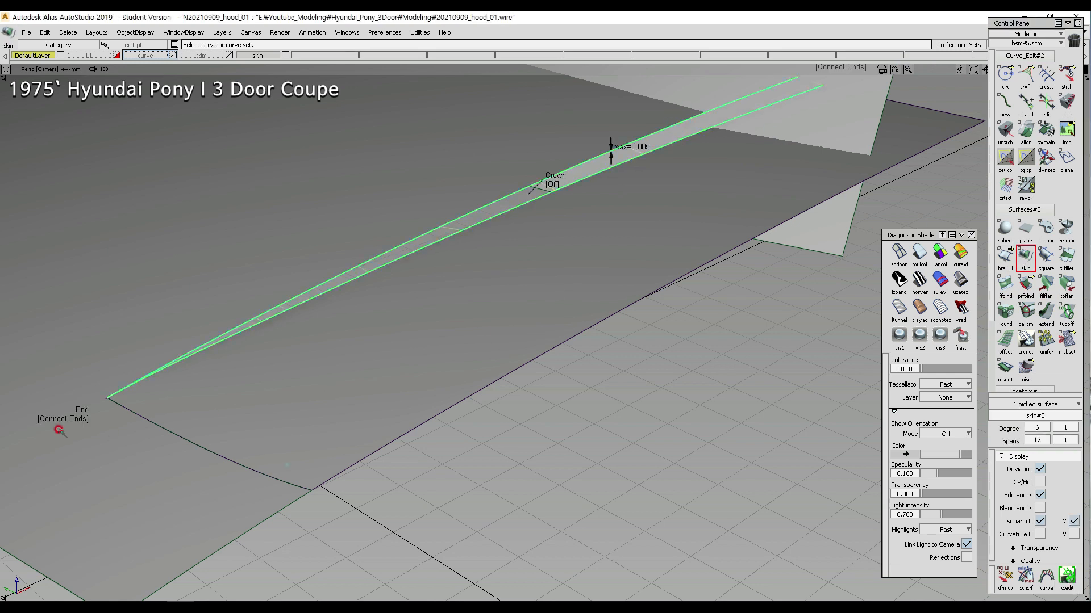
pyautogui.keyDown('alt'); pyautogui.keyDown('shift'); pyautogui.moveTo(572, 249); pyautogui.dragTo(529, 365); pyautogui.keyUp('shift'); pyautogui.keyUp('alt')
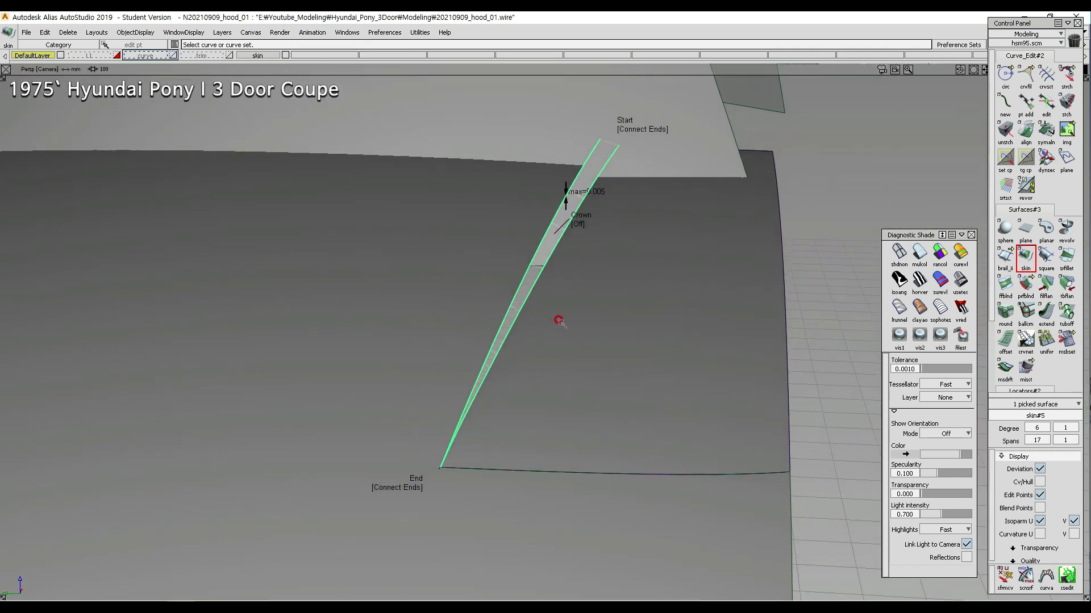
pyautogui.keyDown('alt'); pyautogui.keyDown('shift'); pyautogui.moveTo(523, 320); pyautogui.dragTo(463, 329); pyautogui.keyUp('shift'); pyautogui.keyUp('alt')
pyautogui.keyDown('alt'); pyautogui.keyDown('shift'); pyautogui.moveTo(613, 318); pyautogui.dragTo(474, 394); pyautogui.keyUp('shift'); pyautogui.keyUp('alt')
pyautogui.keyDown('alt'); pyautogui.keyDown('shift'); pyautogui.moveTo(280, 357); pyautogui.dragTo(510, 442); pyautogui.keyUp('shift'); pyautogui.keyUp('alt')
# - Draw a straight line in the top view from the skin's rear corner outward across the body side
pyautogui.click(450, 438)
pyautogui.keyDown('ctrl'); pyautogui.keyDown('shift'); pyautogui.moveTo(566, 358); pyautogui.dragTo(888, 272, button='middle'); pyautogui.keyUp('shift'); pyautogui.keyUp('ctrl')
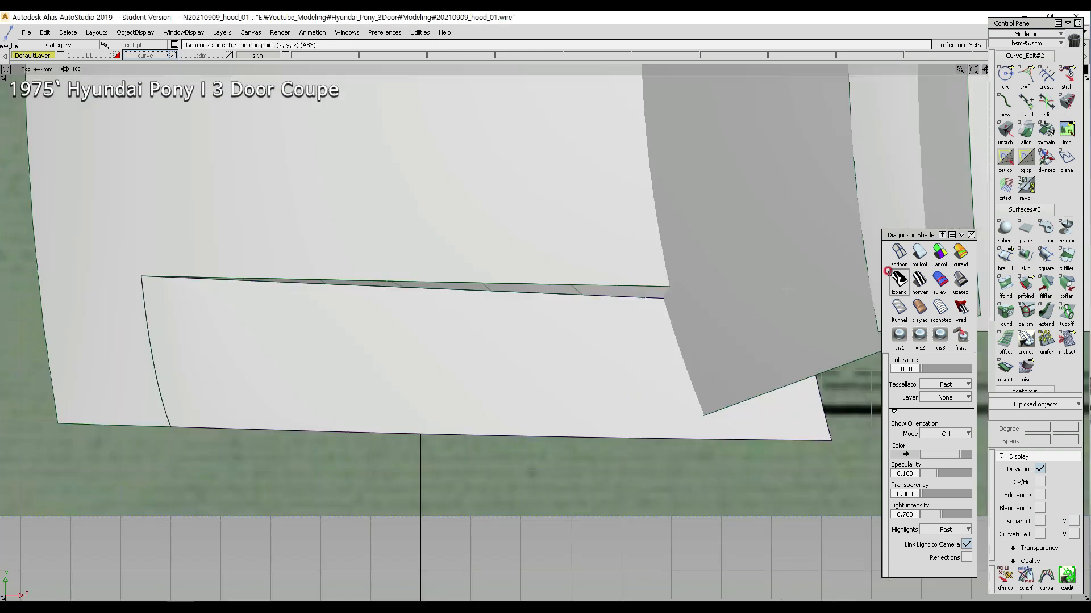
pyautogui.click(898, 251)
pyautogui.keyDown('alt'); pyautogui.keyDown('shift'); pyautogui.moveTo(657, 337); pyautogui.dragTo(504, 358, button='middle'); pyautogui.keyUp('shift'); pyautogui.keyUp('alt')
pyautogui.moveTo(632, 369); pyautogui.dragTo(633, 418, button='right')
# - Project the straight line onto the skin surface in the top view
pyautogui.keyDown('ctrl'); pyautogui.keyDown('shift'); pyautogui.moveTo(639, 446); pyautogui.dragTo(635, 310); pyautogui.keyUp('shift'); pyautogui.keyUp('ctrl')
pyautogui.keyDown('ctrl'); pyautogui.keyDown('shift'); pyautogui.moveTo(635, 311); pyautogui.dragTo(616, 312, button='right'); pyautogui.keyUp('shift'); pyautogui.keyUp('ctrl')
pyautogui.click(611, 314)
pyautogui.click(599, 318)
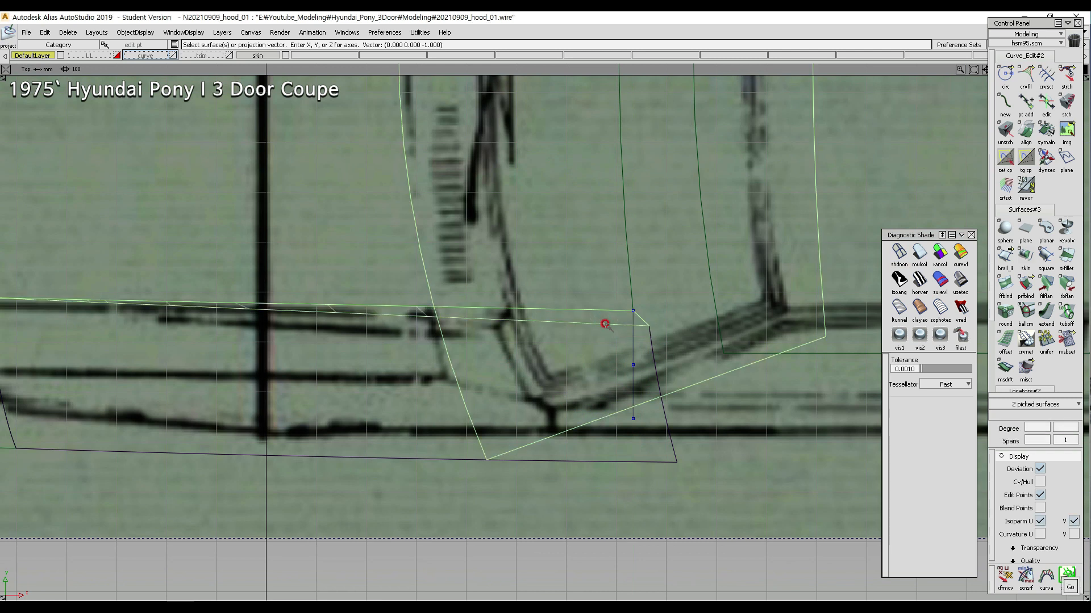
pyautogui.press('Return')
pyautogui.click(629, 341)
# - Trim the rear end of the skin surface along the projected line
pyautogui.keyDown('ctrl'); pyautogui.keyDown('shift'); pyautogui.moveTo(626, 327); pyautogui.dragTo(608, 316, button='right'); pyautogui.keyUp('shift'); pyautogui.keyUp('ctrl')
pyautogui.click(616, 315)
pyautogui.press('space')
pyautogui.click(638, 318)
pyautogui.press('Return')
pyautogui.keyDown('ctrl'); pyautogui.keyDown('shift'); pyautogui.moveTo(645, 328); pyautogui.dragTo(615, 316, button='right'); pyautogui.keyUp('shift'); pyautogui.keyUp('ctrl')
# - Delete the straight construction line at the skin's rear corner
pyautogui.keyDown('ctrl'); pyautogui.keyDown('shift'); pyautogui.moveTo(609, 366); pyautogui.dragTo(733, 261, button='middle'); pyautogui.keyUp('shift'); pyautogui.keyUp('ctrl')
pyautogui.keyDown('alt'); pyautogui.keyDown('shift'); pyautogui.moveTo(665, 323); pyautogui.dragTo(389, 421); pyautogui.keyUp('shift'); pyautogui.keyUp('alt')
pyautogui.moveTo(392, 421); pyautogui.dragTo(426, 479)
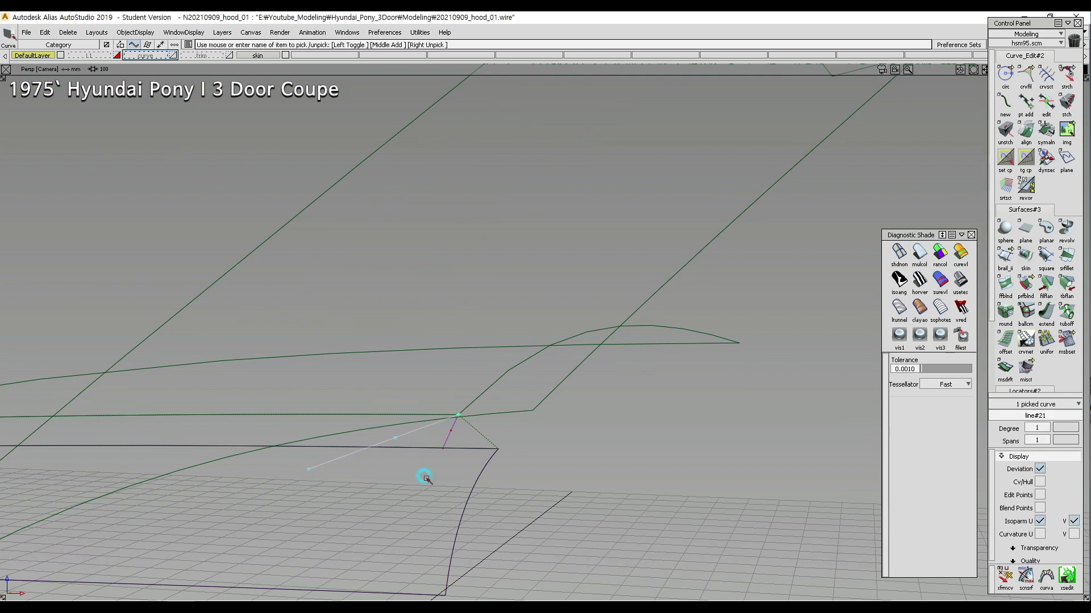
pyautogui.press('Delete')
# - Draw a straight line along the skin's trimmed rear end, from the hood's rear corner to the hood-side surface's upper edge
pyautogui.keyDown('alt'); pyautogui.keyDown('shift'); pyautogui.moveTo(483, 459); pyautogui.dragTo(415, 509); pyautogui.keyUp('shift'); pyautogui.keyUp('alt')
pyautogui.keyDown('ctrl'); pyautogui.keyDown('shift'); pyautogui.moveTo(459, 400); pyautogui.dragTo(442, 420); pyautogui.keyUp('shift'); pyautogui.keyUp('ctrl')
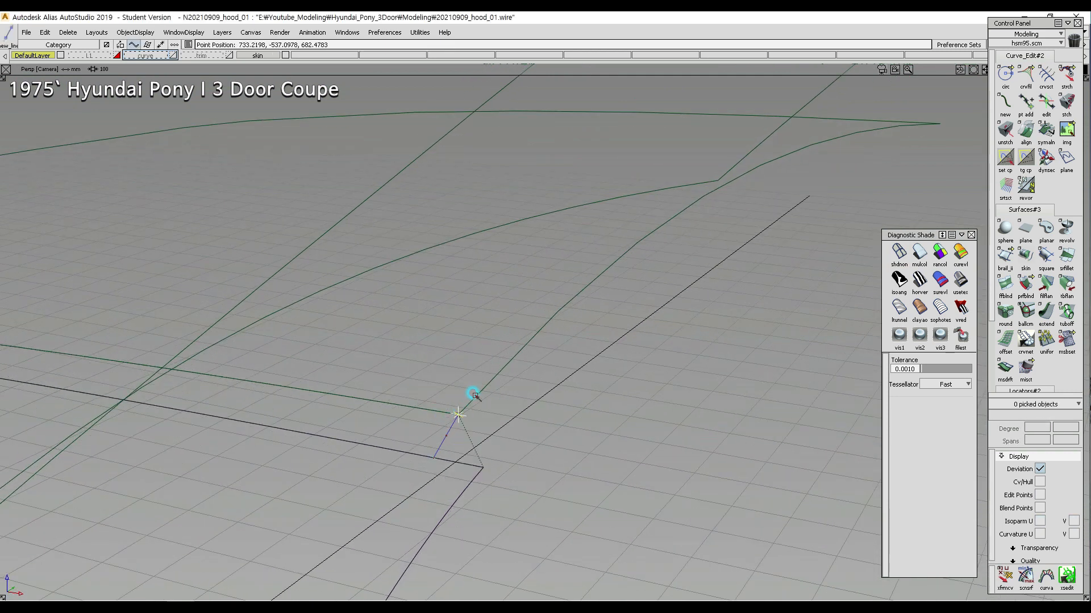
pyautogui.click(438, 448)
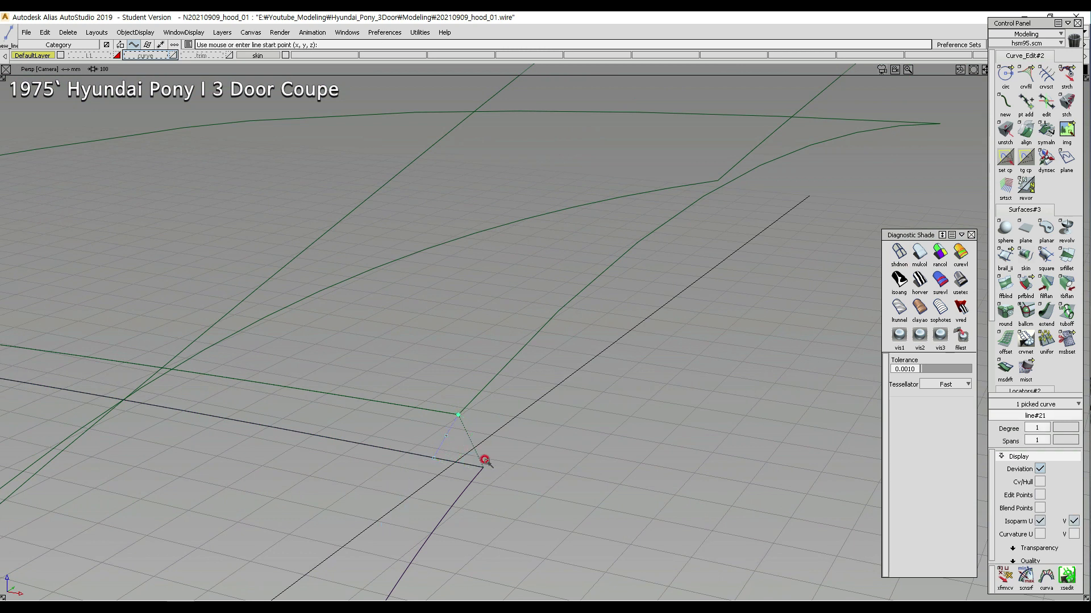
# - Delete the skin surface bridging the gap between the hood and the hood-side surface
pyautogui.keyDown('ctrl'); pyautogui.keyDown('shift'); pyautogui.moveTo(455, 500); pyautogui.dragTo(461, 411); pyautogui.keyUp('shift'); pyautogui.keyUp('ctrl')
pyautogui.click(455, 451)
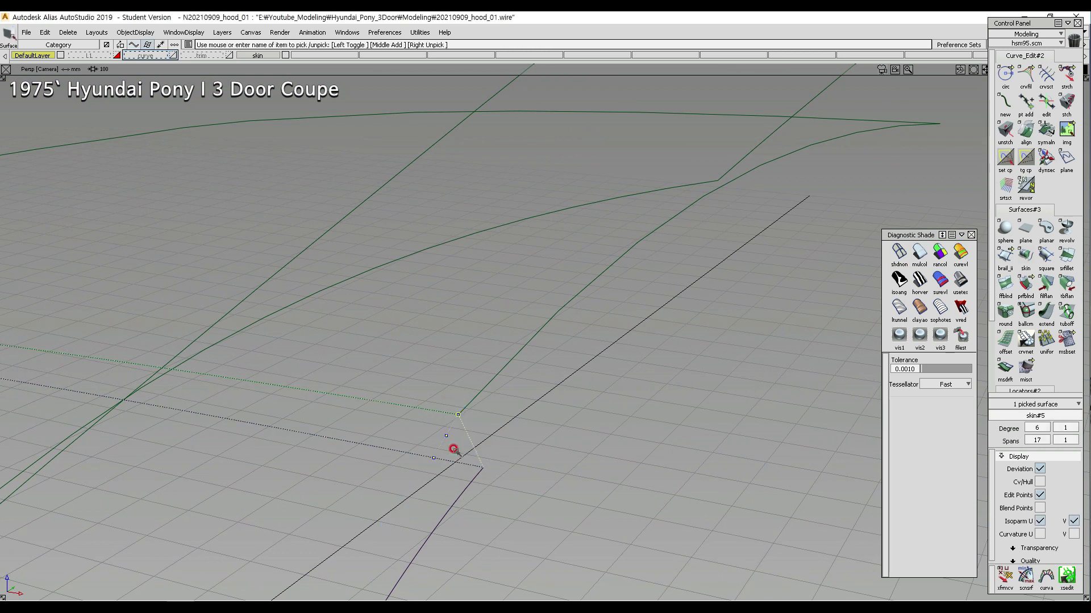
pyautogui.press('Delete')
pyautogui.press('Return')
pyautogui.keyDown('alt'); pyautogui.keyDown('shift'); pyautogui.moveTo(452, 452); pyautogui.dragTo(288, 451); pyautogui.keyUp('shift'); pyautogui.keyUp('alt')
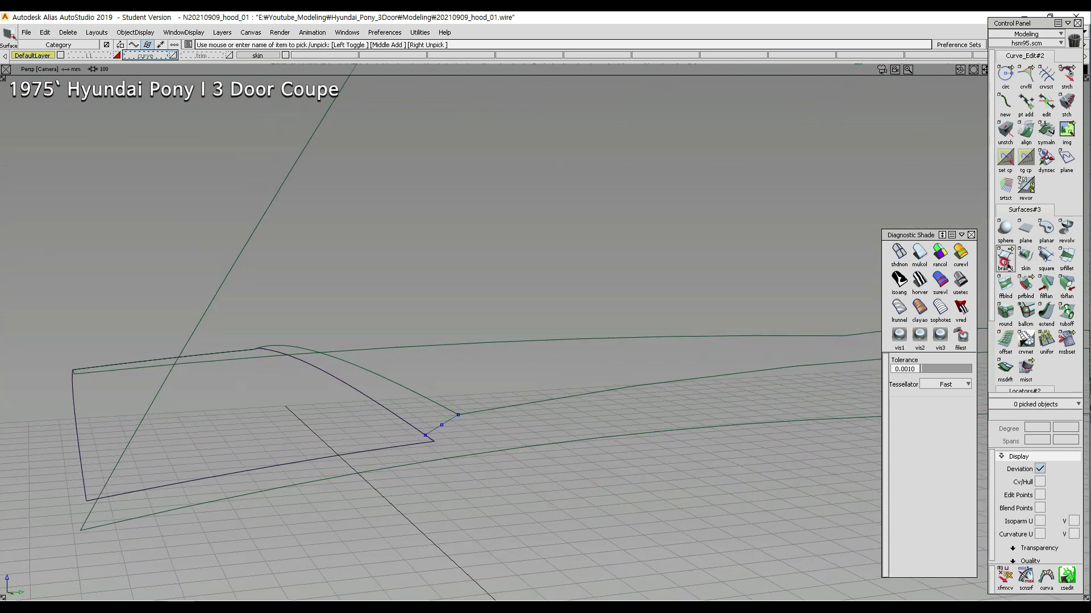
# - Duplicate the short straight line at the hood's rear corner
pyautogui.click(447, 423)
pyautogui.keyDown('alt'); pyautogui.keyDown('shift'); pyautogui.moveTo(462, 428); pyautogui.dragTo(658, 486); pyautogui.keyUp('shift'); pyautogui.keyUp('alt')
pyautogui.keyDown('ctrl'); pyautogui.keyDown('shift'); pyautogui.moveTo(406, 492); pyautogui.dragTo(411, 410, button='right'); pyautogui.keyUp('shift'); pyautogui.keyUp('ctrl')
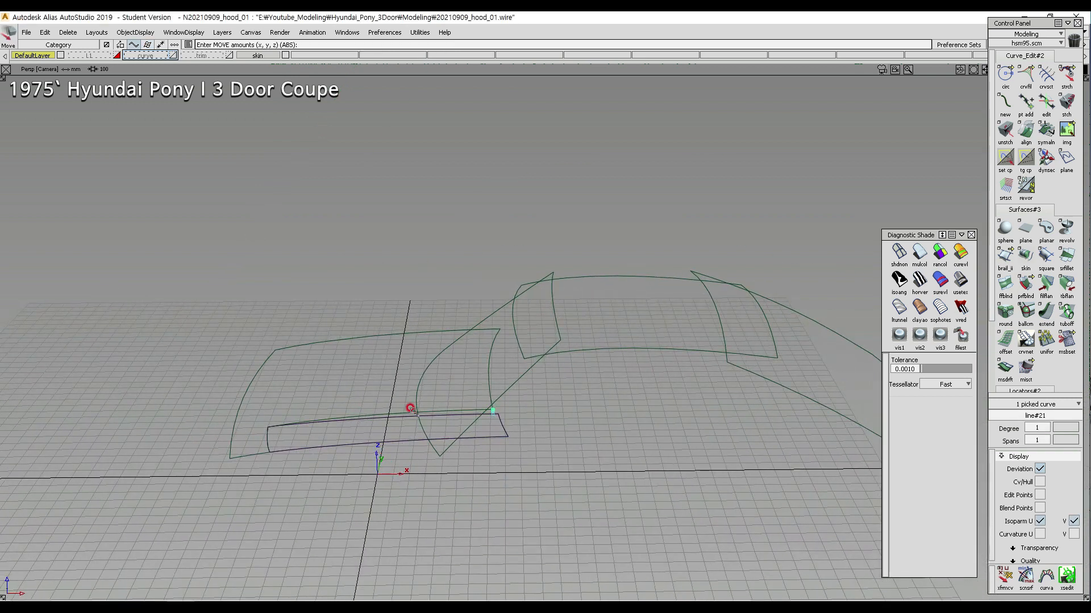
pyautogui.moveTo(366, 415); pyautogui.dragTo(96, 452)
pyautogui.hotkey('ctrl', 'z')
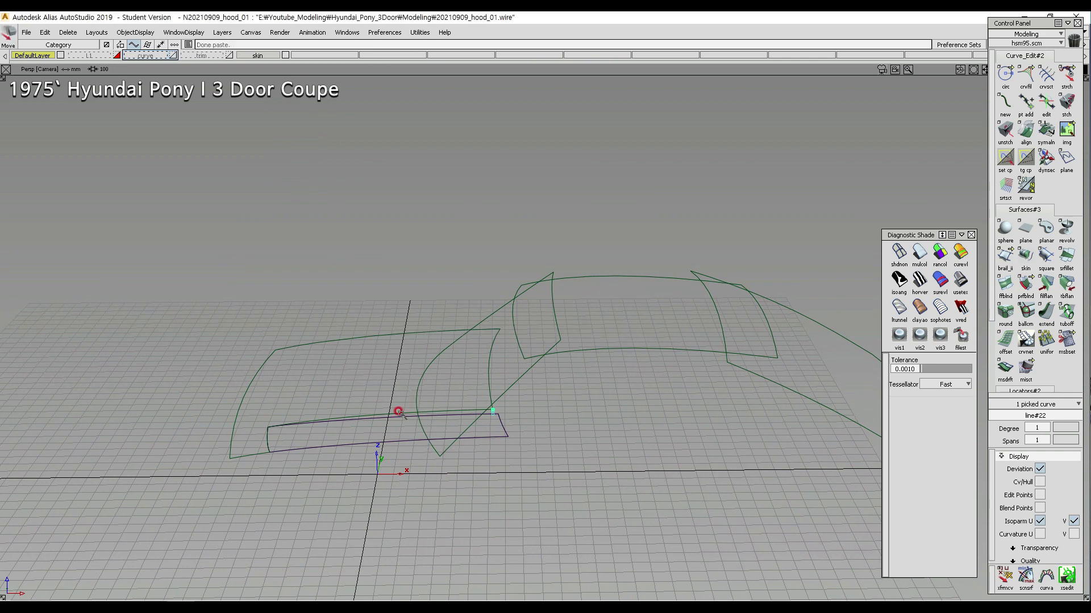
# - Move the copied line to the front corner where the hood-side surface meets the hood edge
pyautogui.keyDown('alt'); pyautogui.keyDown('shift'); pyautogui.moveTo(113, 499); pyautogui.dragTo(409, 423); pyautogui.keyUp('shift'); pyautogui.keyUp('alt')
pyautogui.keyDown('alt'); pyautogui.keyDown('shift'); pyautogui.moveTo(409, 424); pyautogui.dragTo(384, 448, button='right'); pyautogui.keyUp('shift'); pyautogui.keyUp('alt')
pyautogui.keyDown('alt'); pyautogui.keyDown('shift'); pyautogui.moveTo(384, 449); pyautogui.dragTo(419, 428, button='middle'); pyautogui.keyUp('shift'); pyautogui.keyUp('alt')
pyautogui.keyDown('alt'); pyautogui.keyDown('shift'); pyautogui.moveTo(419, 428); pyautogui.dragTo(349, 494, button='right'); pyautogui.keyUp('shift'); pyautogui.keyUp('alt')
pyautogui.keyDown('alt'); pyautogui.keyDown('shift'); pyautogui.moveTo(348, 494); pyautogui.dragTo(533, 421, button='middle'); pyautogui.keyUp('shift'); pyautogui.keyUp('alt')
pyautogui.keyDown('alt'); pyautogui.keyDown('shift'); pyautogui.moveTo(533, 421); pyautogui.dragTo(515, 454, button='right'); pyautogui.keyUp('shift'); pyautogui.keyUp('alt')
pyautogui.keyDown('alt'); pyautogui.keyDown('shift'); pyautogui.moveTo(515, 454); pyautogui.dragTo(365, 414); pyautogui.keyUp('shift'); pyautogui.keyUp('alt')
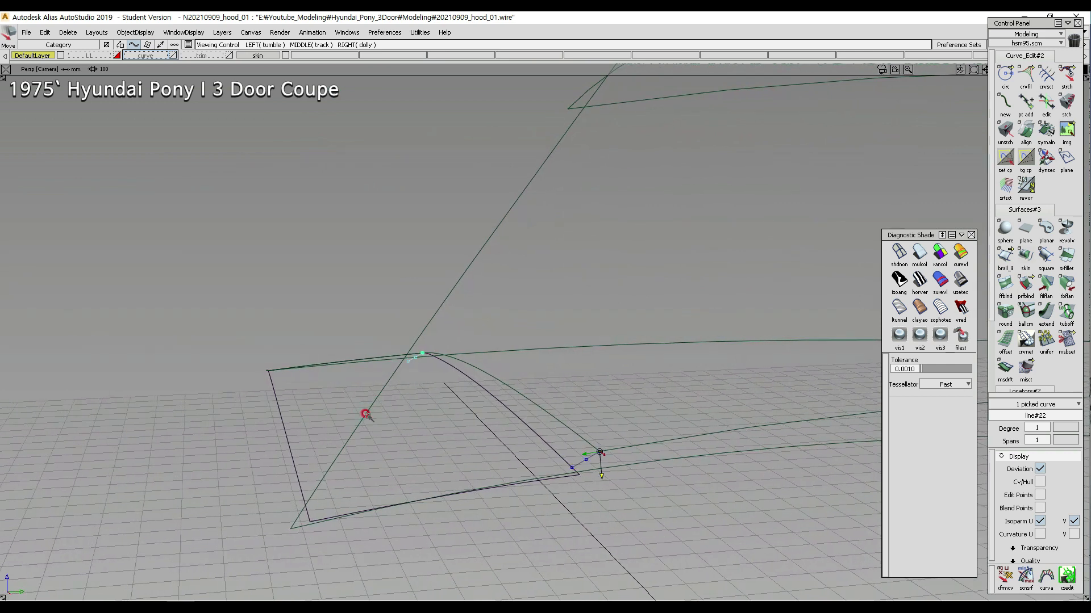
pyautogui.keyDown('alt'); pyautogui.keyDown('shift'); pyautogui.moveTo(448, 301); pyautogui.dragTo(505, 336); pyautogui.keyUp('shift'); pyautogui.keyUp('alt')
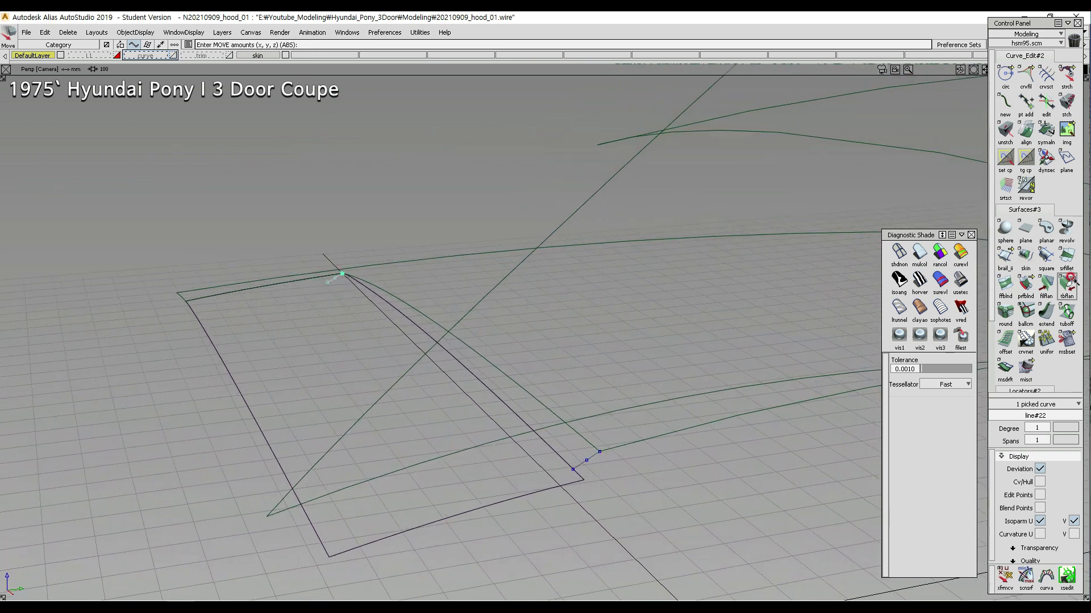
# - Build a monorail surface along the hood's side edge from the two short lines, with G0 Position continuity on all curves
pyautogui.doubleClick(1004, 257)
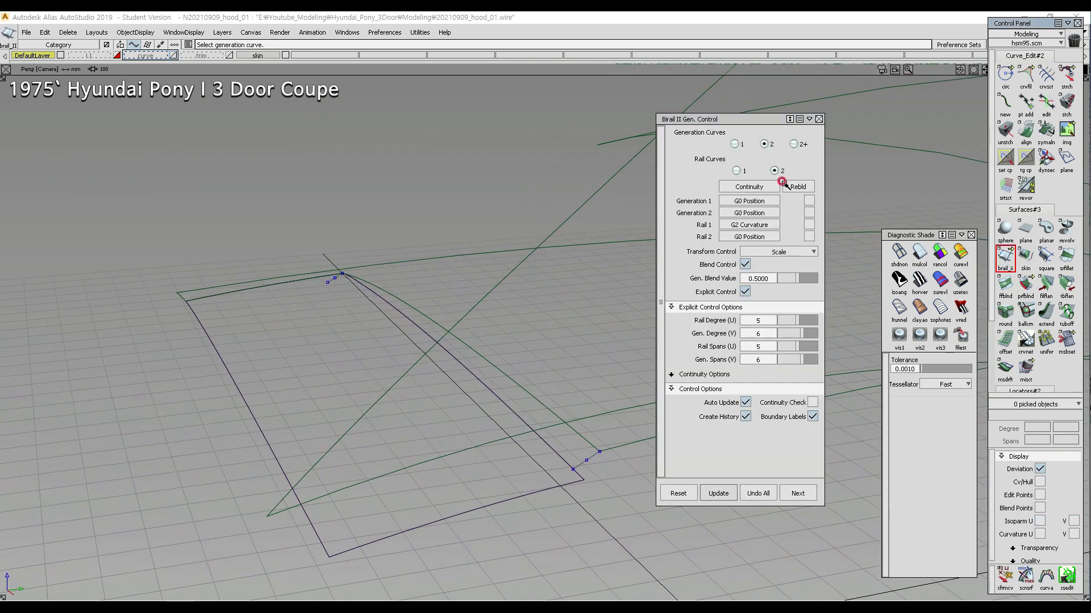
pyautogui.click(818, 119)
pyautogui.doubleClick(1004, 259)
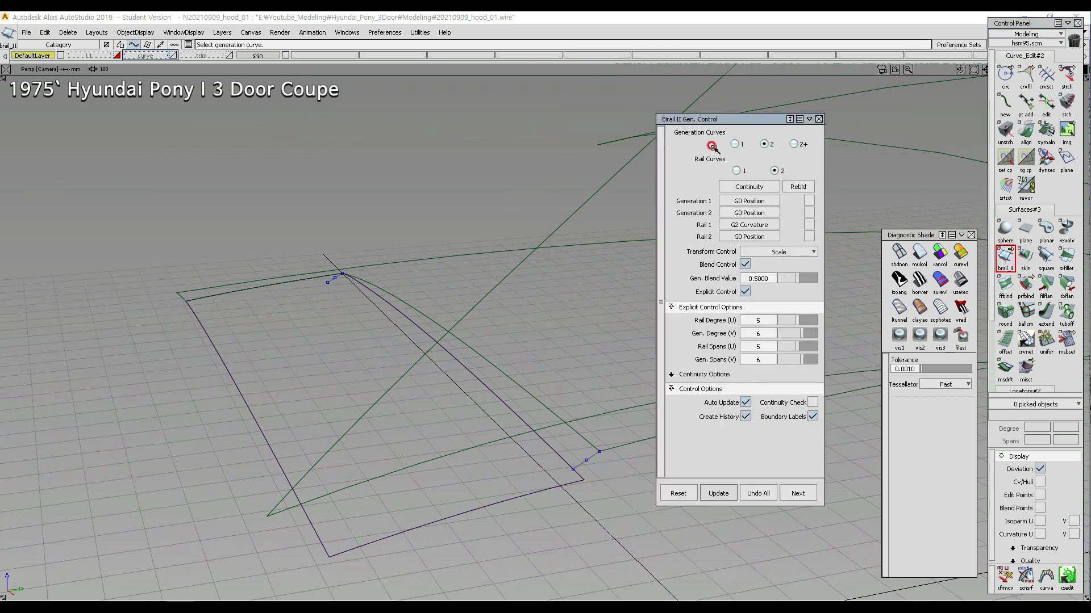
pyautogui.click(732, 174)
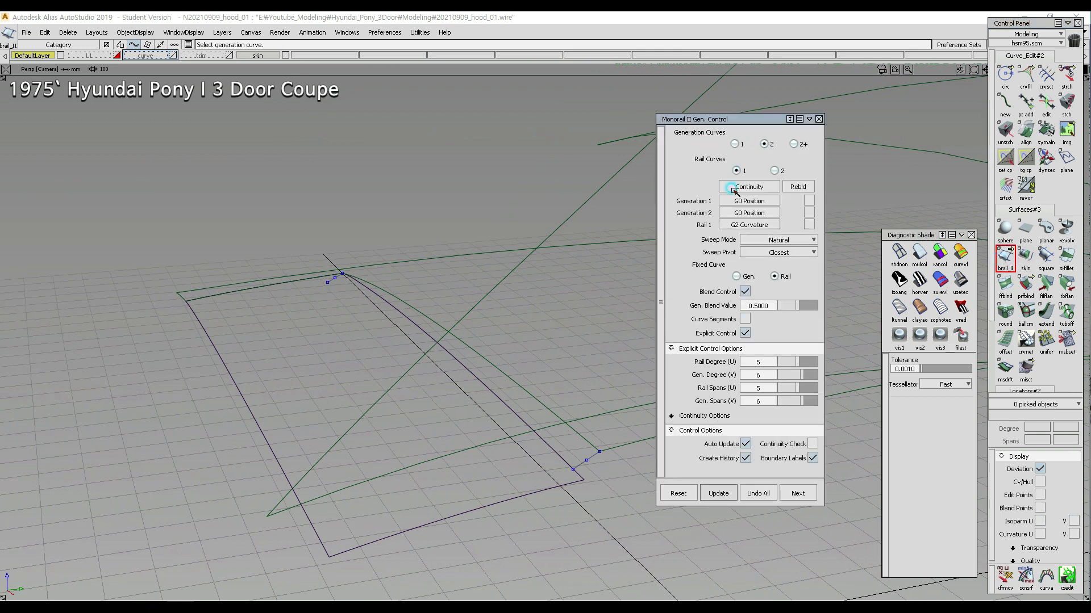
pyautogui.click(759, 192)
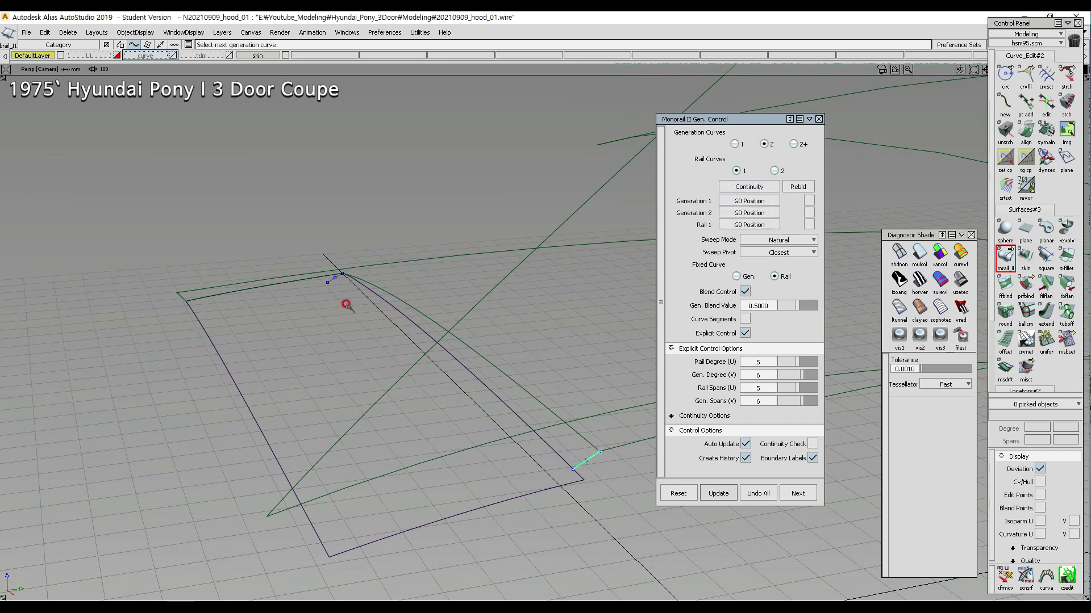
pyautogui.click(516, 384)
pyautogui.keyDown('alt'); pyautogui.keyDown('shift'); pyautogui.moveTo(447, 365); pyautogui.dragTo(526, 372); pyautogui.keyUp('shift'); pyautogui.keyUp('alt')
# - Set the monorail surface to rail degree 3, generation degree 1, 3 rail spans and 1 generation span
pyautogui.click(796, 333)
pyautogui.moveTo(791, 334); pyautogui.dragTo(795, 341)
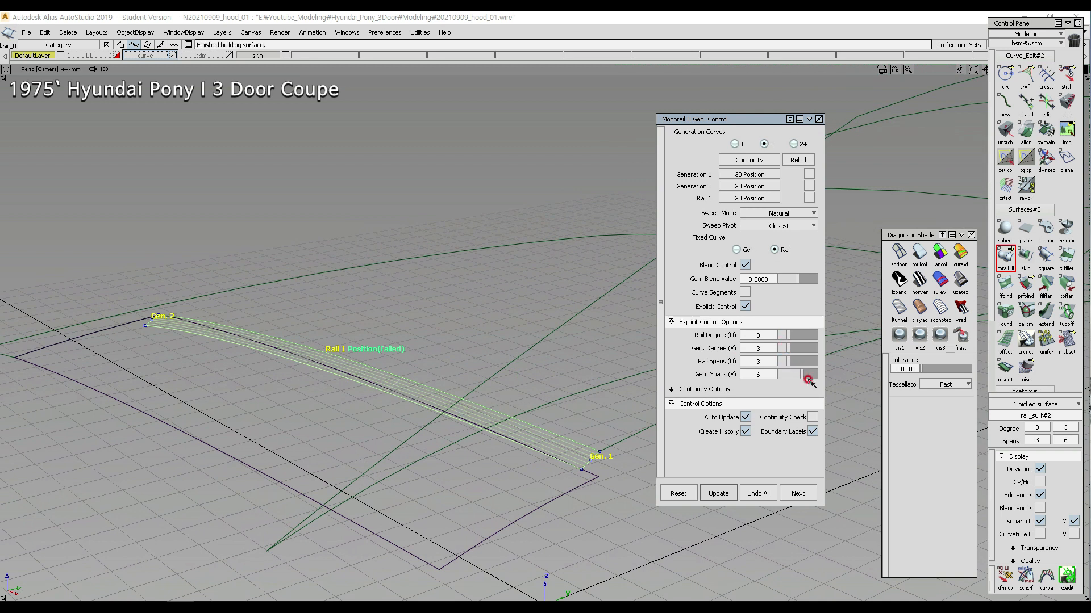
pyautogui.moveTo(777, 374); pyautogui.dragTo(780, 375)
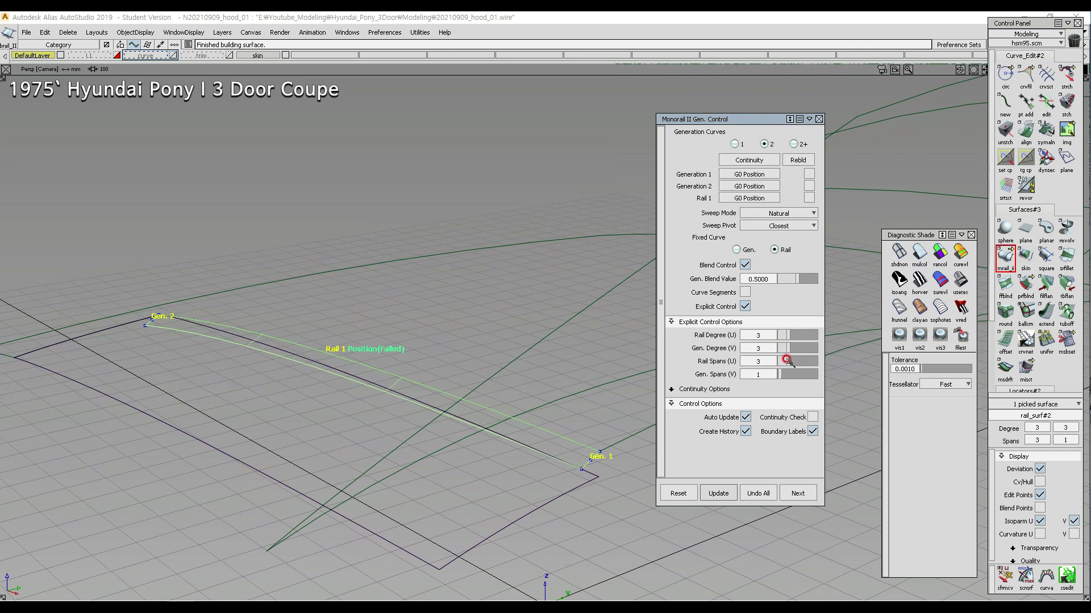
pyautogui.keyDown('alt'); pyautogui.keyDown('shift'); pyautogui.moveTo(387, 361); pyautogui.dragTo(781, 349); pyautogui.keyUp('shift'); pyautogui.keyUp('alt')
pyautogui.keyDown('alt'); pyautogui.keyDown('shift'); pyautogui.moveTo(625, 375); pyautogui.dragTo(619, 257); pyautogui.keyUp('shift'); pyautogui.keyUp('alt')
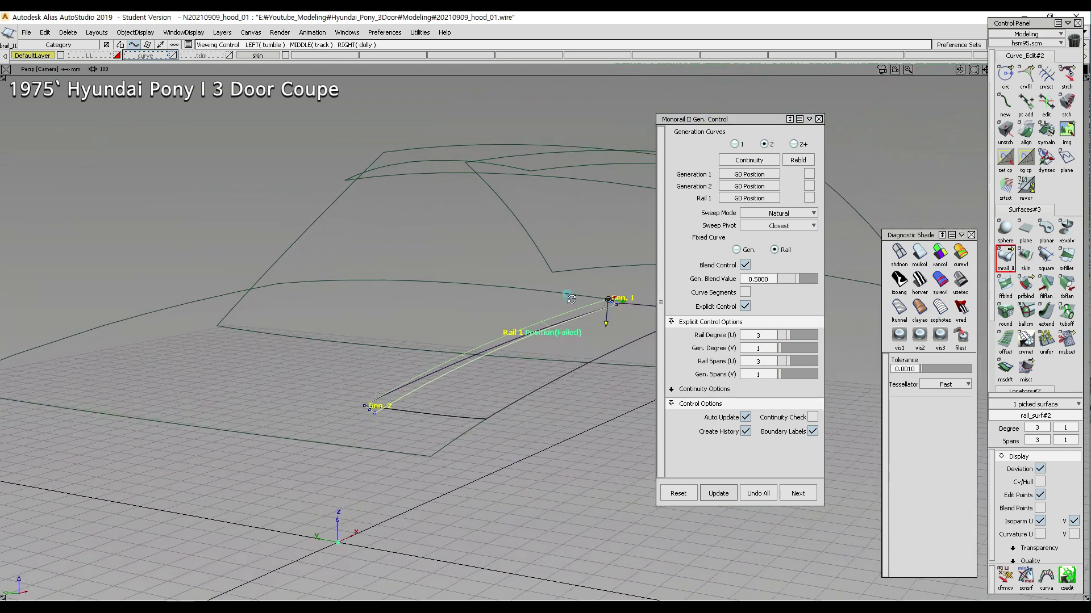
pyautogui.click(819, 119)
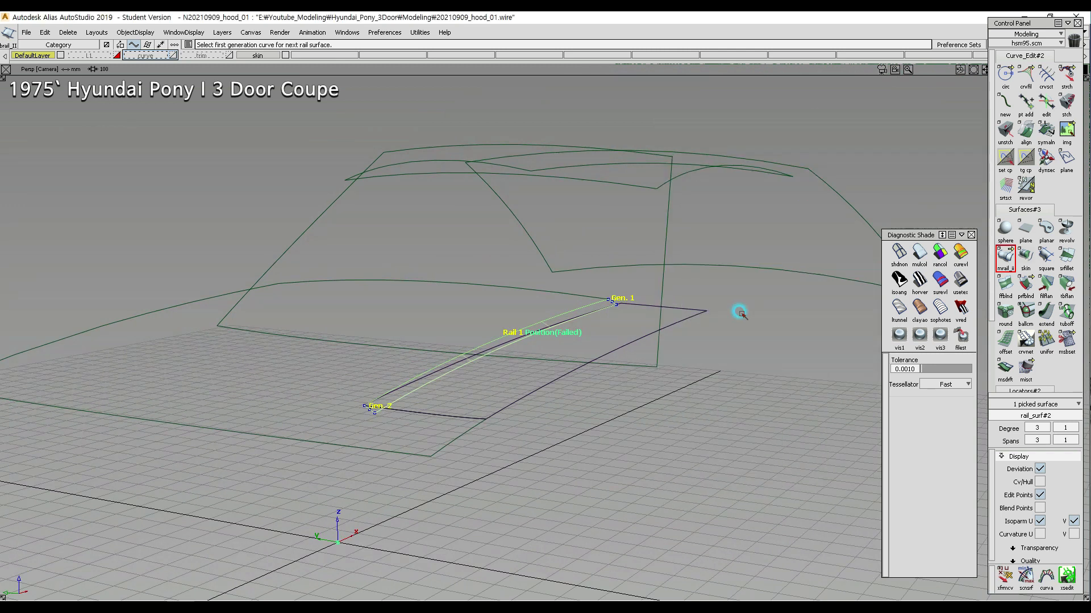
# - Shade the model and examine how the strip surface fits between the hood and the hood-side surface at the rear
pyautogui.click(919, 254)
pyautogui.keyDown('alt'); pyautogui.keyDown('shift'); pyautogui.moveTo(440, 374); pyautogui.dragTo(659, 344, button='right'); pyautogui.keyUp('shift'); pyautogui.keyUp('alt')
pyautogui.keyDown('alt'); pyautogui.keyDown('shift'); pyautogui.moveTo(659, 344); pyautogui.dragTo(449, 319); pyautogui.keyUp('shift'); pyautogui.keyUp('alt')
pyautogui.keyDown('alt'); pyautogui.keyDown('shift'); pyautogui.moveTo(448, 318); pyautogui.dragTo(463, 377, button='right'); pyautogui.keyUp('shift'); pyautogui.keyUp('alt')
pyautogui.keyDown('alt'); pyautogui.keyDown('shift'); pyautogui.moveTo(463, 377); pyautogui.dragTo(447, 425); pyautogui.keyUp('shift'); pyautogui.keyUp('alt')
pyautogui.keyDown('alt'); pyautogui.keyDown('shift'); pyautogui.moveTo(524, 431); pyautogui.dragTo(530, 389, button='right'); pyautogui.keyUp('shift'); pyautogui.keyUp('alt')
pyautogui.keyDown('alt'); pyautogui.keyDown('shift'); pyautogui.moveTo(531, 390); pyautogui.dragTo(488, 445); pyautogui.keyUp('shift'); pyautogui.keyUp('alt')
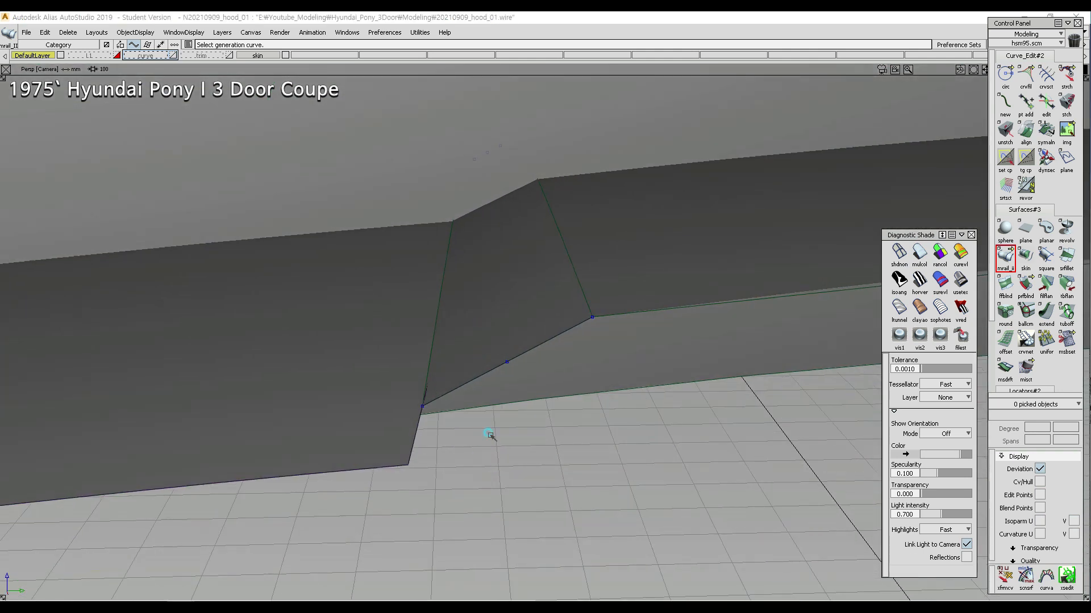
# - Scale up the short line at the rear corner to widen the strip surface past the hood-side surface
pyautogui.click(481, 375)
pyautogui.keyDown('ctrl'); pyautogui.keyDown('shift'); pyautogui.moveTo(480, 460); pyautogui.dragTo(528, 461); pyautogui.keyUp('shift'); pyautogui.keyUp('ctrl')
pyautogui.keyDown('alt'); pyautogui.keyDown('shift'); pyautogui.moveTo(507, 496); pyautogui.dragTo(511, 445); pyautogui.keyUp('shift'); pyautogui.keyUp('alt')
pyautogui.keyDown('alt'); pyautogui.keyDown('shift'); pyautogui.moveTo(511, 445); pyautogui.dragTo(504, 462, button='right'); pyautogui.keyUp('shift'); pyautogui.keyUp('alt')
pyautogui.keyDown('alt'); pyautogui.keyDown('shift'); pyautogui.moveTo(503, 463); pyautogui.dragTo(847, 483); pyautogui.keyUp('shift'); pyautogui.keyUp('alt')
pyautogui.keyDown('alt'); pyautogui.keyDown('shift'); pyautogui.moveTo(522, 454); pyautogui.dragTo(545, 452, button='right'); pyautogui.keyUp('shift'); pyautogui.keyUp('alt')
pyautogui.keyDown('alt'); pyautogui.keyDown('shift'); pyautogui.moveTo(545, 452); pyautogui.dragTo(594, 248); pyautogui.keyUp('shift'); pyautogui.keyUp('alt')
# - Intersect the hood-side surface with the strip surface
pyautogui.keyDown('ctrl'); pyautogui.keyDown('shift'); pyautogui.moveTo(594, 248); pyautogui.dragTo(594, 248, button='right'); pyautogui.keyUp('shift'); pyautogui.keyUp('ctrl')
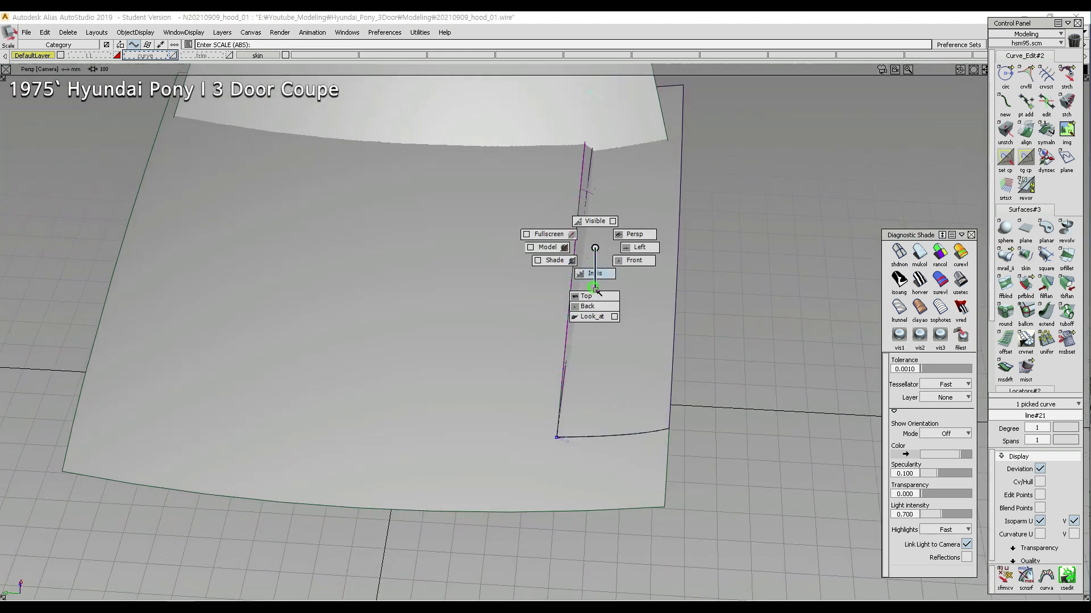
pyautogui.keyDown('ctrl'); pyautogui.keyDown('shift'); pyautogui.moveTo(595, 289); pyautogui.dragTo(595, 297, button='right'); pyautogui.keyUp('shift'); pyautogui.keyUp('ctrl')
pyautogui.keyDown('alt'); pyautogui.keyDown('shift'); pyautogui.moveTo(368, 331); pyautogui.dragTo(628, 356, button='middle'); pyautogui.keyUp('shift'); pyautogui.keyUp('alt')
pyautogui.click(672, 324)
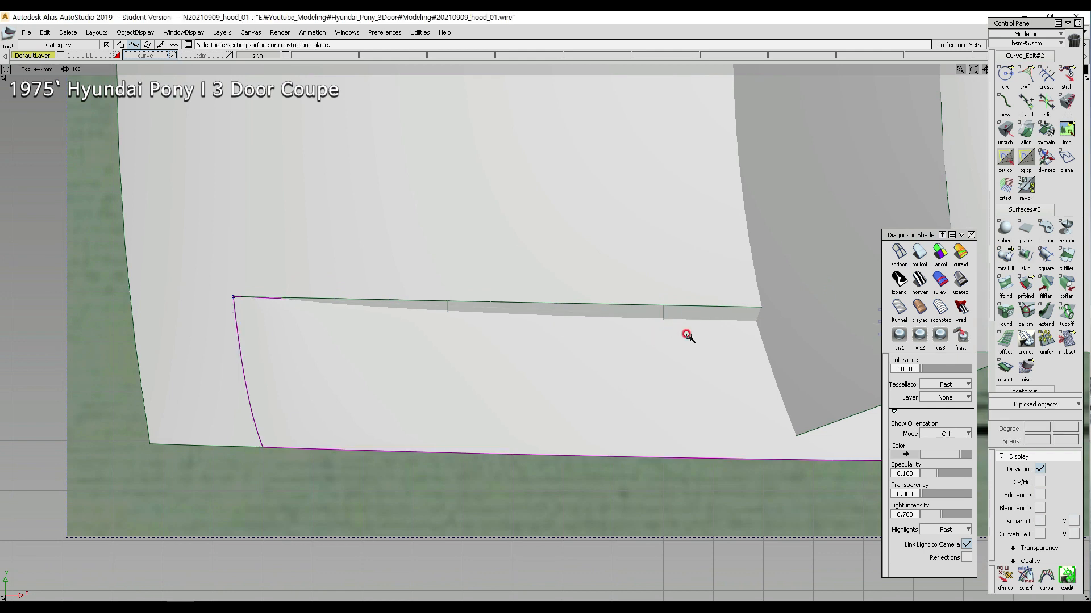
pyautogui.keyDown('ctrl'); pyautogui.keyDown('shift'); pyautogui.moveTo(648, 440); pyautogui.dragTo(713, 324, button='right'); pyautogui.keyUp('shift'); pyautogui.keyUp('ctrl')
pyautogui.keyDown('alt'); pyautogui.keyDown('shift'); pyautogui.moveTo(653, 383); pyautogui.dragTo(477, 92); pyautogui.keyUp('shift'); pyautogui.keyUp('alt')
pyautogui.keyDown('alt'); pyautogui.keyDown('shift'); pyautogui.moveTo(614, 102); pyautogui.dragTo(497, 142); pyautogui.keyUp('shift'); pyautogui.keyUp('alt')
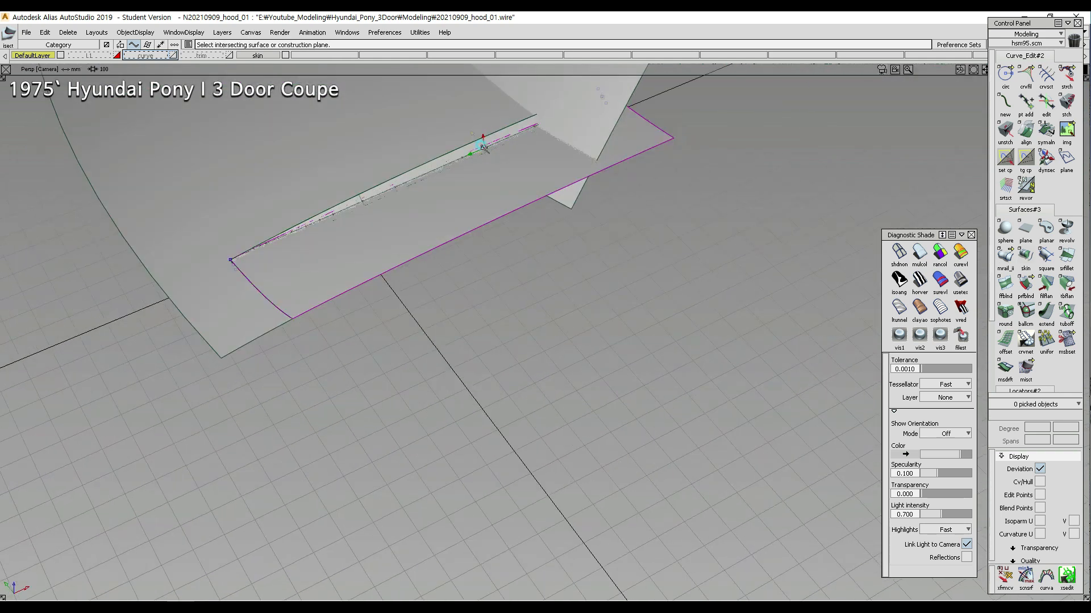
pyautogui.keyDown('alt'); pyautogui.keyDown('shift'); pyautogui.moveTo(484, 148); pyautogui.dragTo(455, 182, button='right'); pyautogui.keyUp('shift'); pyautogui.keyUp('alt')
pyautogui.moveTo(455, 182)
pyautogui.keyDown('alt'); pyautogui.keyDown('shift'); pyautogui.mouseDown()
pyautogui.moveTo(755, 154)
pyautogui.moveTo(656, 164)
pyautogui.mouseUp(); pyautogui.keyUp('shift'); pyautogui.keyUp('alt')
pyautogui.click(472, 250)
# - Inspect the gap between the hood and the hood-side surface with the strip surface hidden
pyautogui.keyDown('ctrl'); pyautogui.keyDown('shift'); pyautogui.moveTo(454, 180); pyautogui.dragTo(446, 209, button='middle'); pyautogui.keyUp('shift'); pyautogui.keyUp('ctrl')
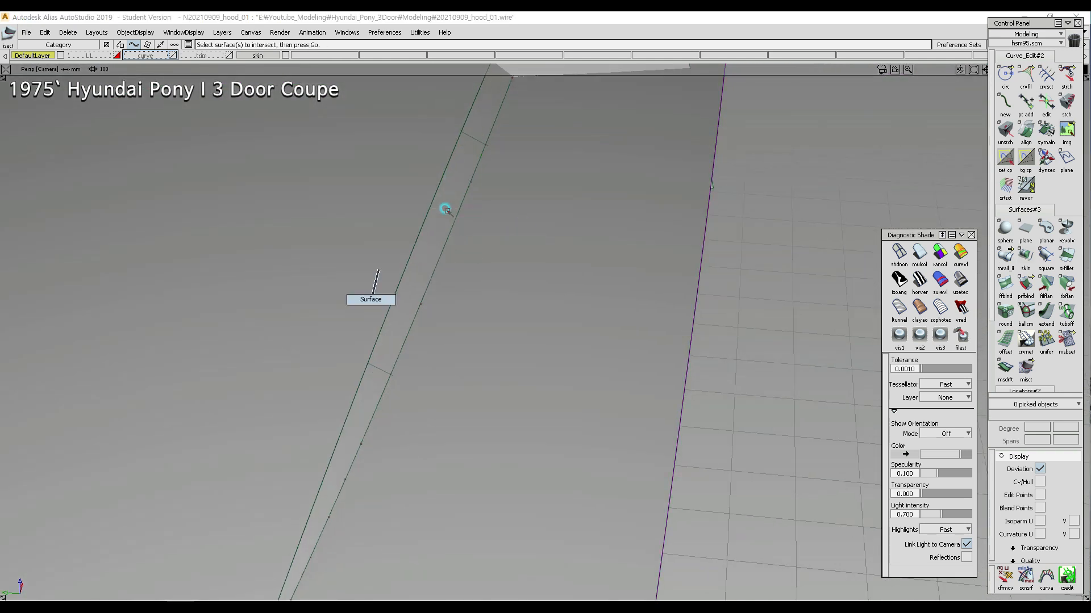
pyautogui.keyDown('ctrl'); pyautogui.keyDown('shift'); pyautogui.moveTo(446, 208); pyautogui.dragTo(446, 211); pyautogui.keyUp('shift'); pyautogui.keyUp('ctrl')
pyautogui.click(476, 170)
pyautogui.keyDown('ctrl'); pyautogui.keyDown('shift'); pyautogui.moveTo(476, 172); pyautogui.dragTo(466, 254, button='right'); pyautogui.keyUp('shift'); pyautogui.keyUp('ctrl')
pyautogui.keyDown('alt'); pyautogui.keyDown('shift'); pyautogui.moveTo(465, 253); pyautogui.dragTo(494, 246); pyautogui.keyUp('shift'); pyautogui.keyUp('alt')
pyautogui.moveTo(494, 246)
pyautogui.keyDown('alt'); pyautogui.keyDown('shift'); pyautogui.mouseDown(button='right')
pyautogui.moveTo(481, 270)
pyautogui.moveTo(499, 236)
pyautogui.moveTo(482, 143)
pyautogui.mouseUp(button='right'); pyautogui.keyUp('shift'); pyautogui.keyUp('alt')
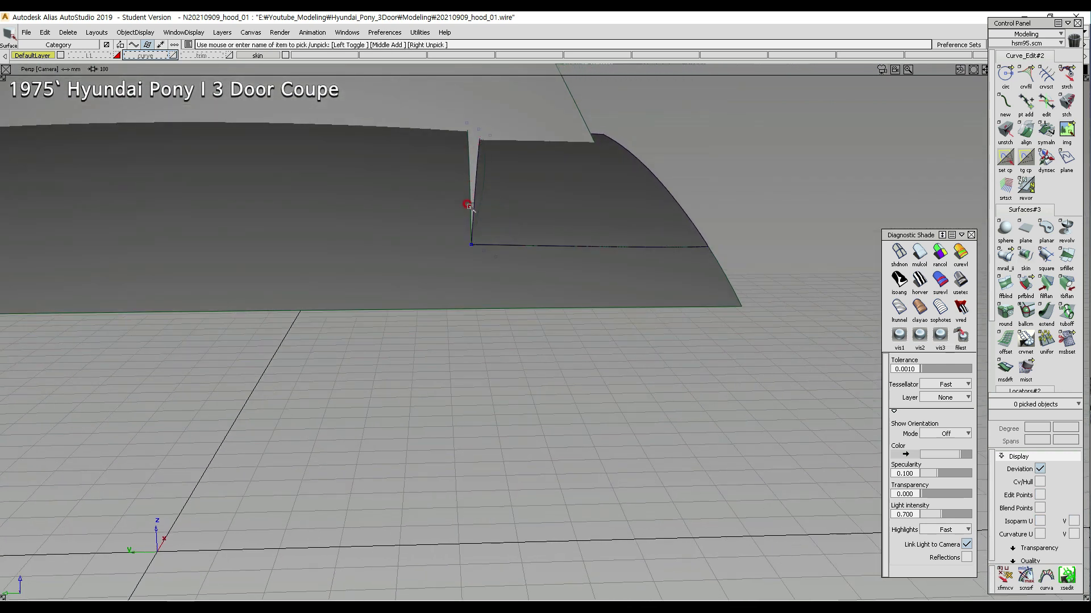
pyautogui.keyDown('ctrl'); pyautogui.keyDown('shift'); pyautogui.moveTo(521, 208); pyautogui.dragTo(519, 136, button='right'); pyautogui.keyUp('shift'); pyautogui.keyUp('ctrl')
# - Rotate the short line at the strip's front corner to tilt the front of the strip surface
pyautogui.keyDown('alt'); pyautogui.keyDown('shift'); pyautogui.moveTo(584, 268); pyautogui.dragTo(200, 108); pyautogui.keyUp('shift'); pyautogui.keyUp('alt')
pyautogui.click(218, 119)
pyautogui.keyDown('alt'); pyautogui.keyDown('shift'); pyautogui.moveTo(206, 151); pyautogui.dragTo(677, 248); pyautogui.keyUp('shift'); pyautogui.keyUp('alt')
pyautogui.keyDown('ctrl'); pyautogui.keyDown('shift'); pyautogui.moveTo(677, 253); pyautogui.dragTo(675, 275, button='right'); pyautogui.keyUp('shift'); pyautogui.keyUp('ctrl')
pyautogui.moveTo(681, 270)
pyautogui.mouseDown()
pyautogui.moveTo(670, 275)
pyautogui.moveTo(670, 246)
pyautogui.moveTo(677, 282)
pyautogui.moveTo(663, 250)
pyautogui.moveTo(663, 266)
pyautogui.mouseUp()
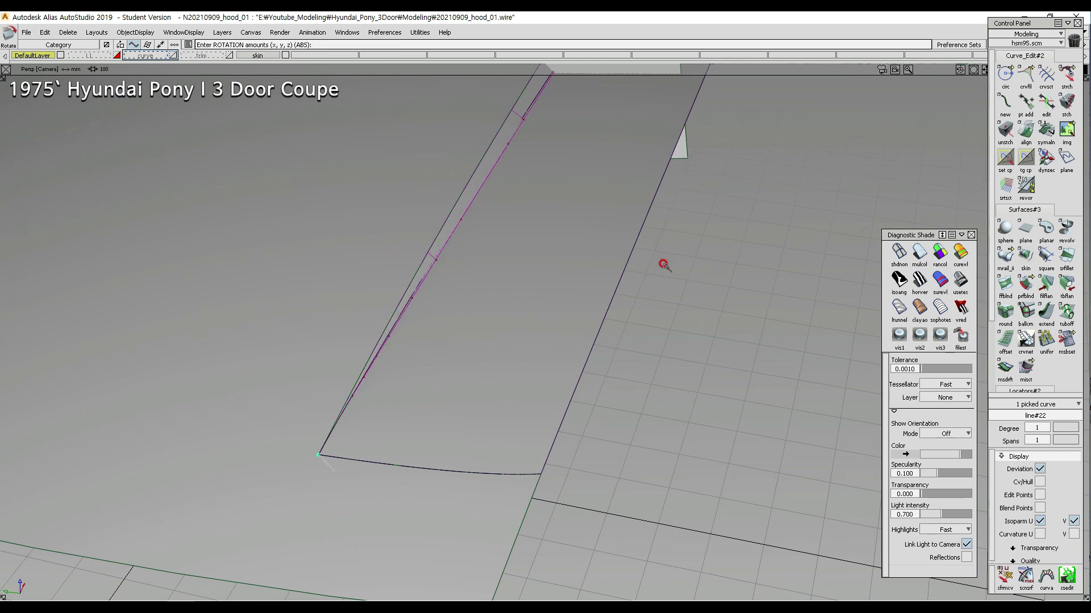
# - Untrim the hood-side surface
pyautogui.keyDown('alt'); pyautogui.keyDown('shift'); pyautogui.moveTo(450, 311); pyautogui.dragTo(406, 278); pyautogui.keyUp('shift'); pyautogui.keyUp('alt')
pyautogui.keyDown('ctrl'); pyautogui.keyDown('shift'); pyautogui.moveTo(488, 292); pyautogui.dragTo(423, 343); pyautogui.keyUp('shift'); pyautogui.keyUp('ctrl')
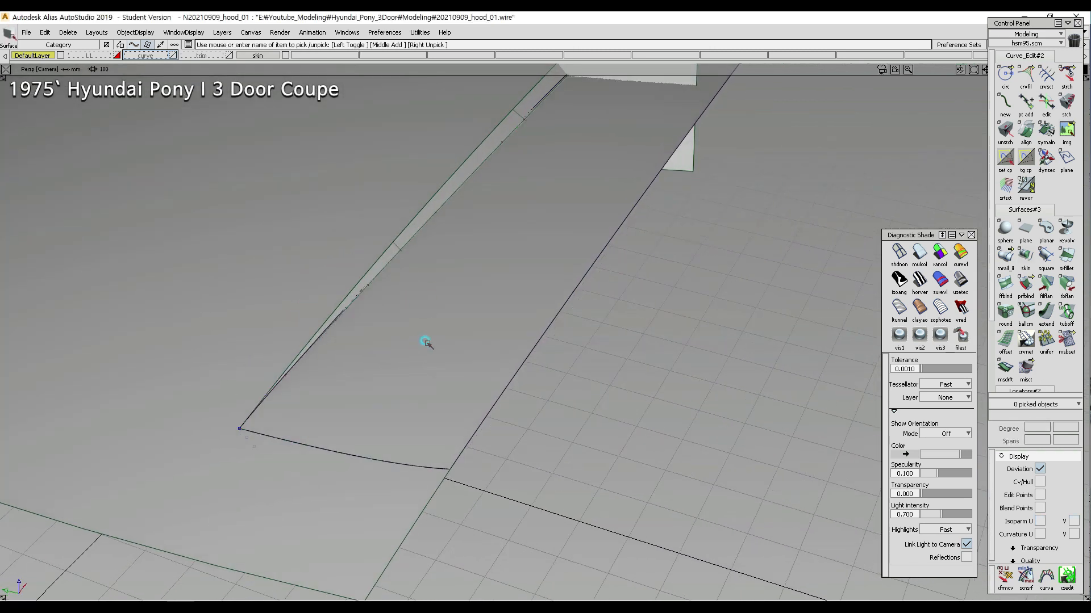
pyautogui.click(466, 282)
pyautogui.keyDown('ctrl'); pyautogui.keyDown('shift'); pyautogui.moveTo(466, 281); pyautogui.dragTo(468, 325); pyautogui.keyUp('shift'); pyautogui.keyUp('ctrl')
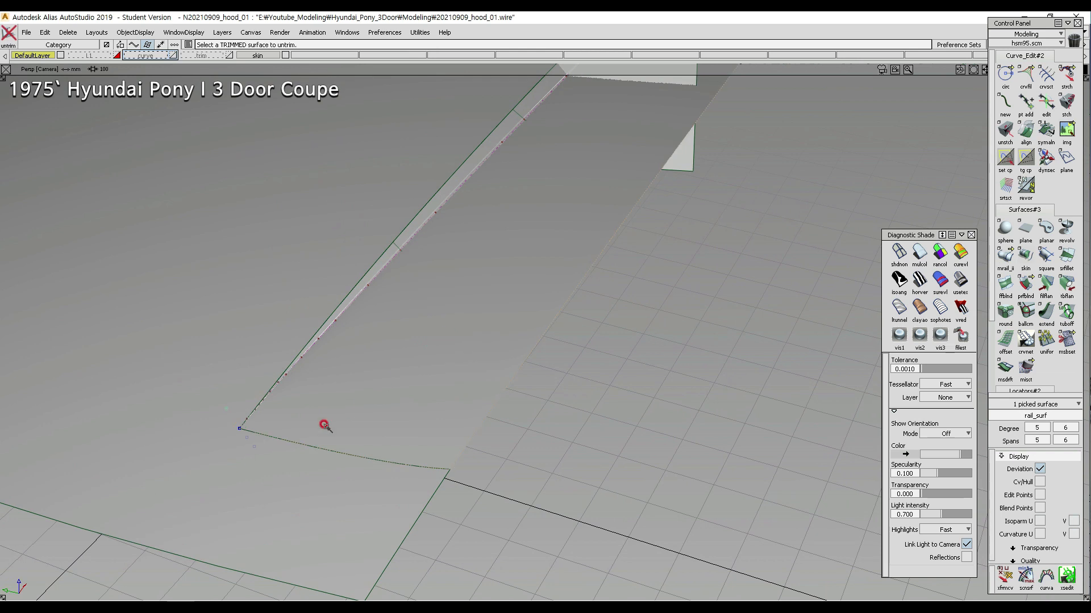
# - Delete the leftover curve-on-surface beside the strip's intersection on the hood-side surface
pyautogui.moveTo(310, 355)
pyautogui.keyDown('alt'); pyautogui.keyDown('shift'); pyautogui.mouseDown()
pyautogui.moveTo(302, 365)
pyautogui.moveTo(299, 343)
pyautogui.moveTo(212, 280)
pyautogui.moveTo(185, 106)
pyautogui.moveTo(310, 369)
pyautogui.mouseUp(); pyautogui.keyUp('shift'); pyautogui.keyUp('alt')
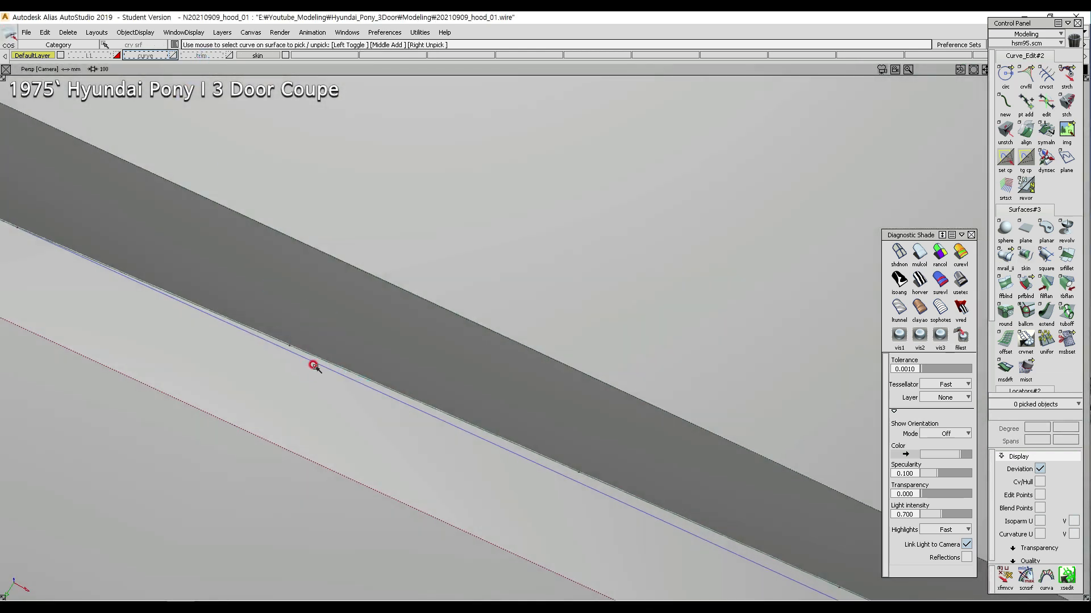
pyautogui.click(314, 367)
pyautogui.press('Delete')
pyautogui.press('Return')
pyautogui.keyDown('alt'); pyautogui.keyDown('shift'); pyautogui.moveTo(306, 370); pyautogui.dragTo(870, 292); pyautogui.keyUp('shift'); pyautogui.keyUp('alt')
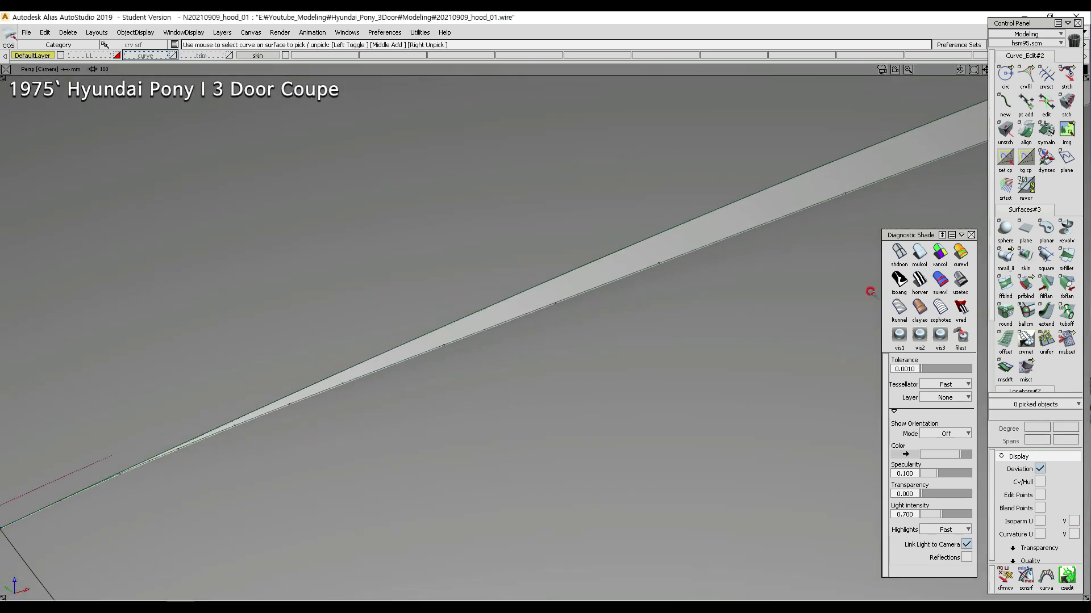
# - Select the intersection curve between the strip and the hood-side surface in wireframe and compare it with the front and top blueprints
pyautogui.click(898, 251)
pyautogui.moveTo(658, 363); pyautogui.dragTo(560, 248)
pyautogui.keyDown('alt'); pyautogui.keyDown('shift'); pyautogui.moveTo(609, 287); pyautogui.dragTo(610, 340, button='right'); pyautogui.keyUp('shift'); pyautogui.keyUp('alt')
pyautogui.keyDown('alt'); pyautogui.keyDown('shift'); pyautogui.moveTo(610, 340); pyautogui.dragTo(297, 403); pyautogui.keyUp('shift'); pyautogui.keyUp('alt')
pyautogui.keyDown('alt'); pyautogui.keyDown('shift'); pyautogui.moveTo(500, 353); pyautogui.dragTo(510, 337); pyautogui.keyUp('shift'); pyautogui.keyUp('alt')
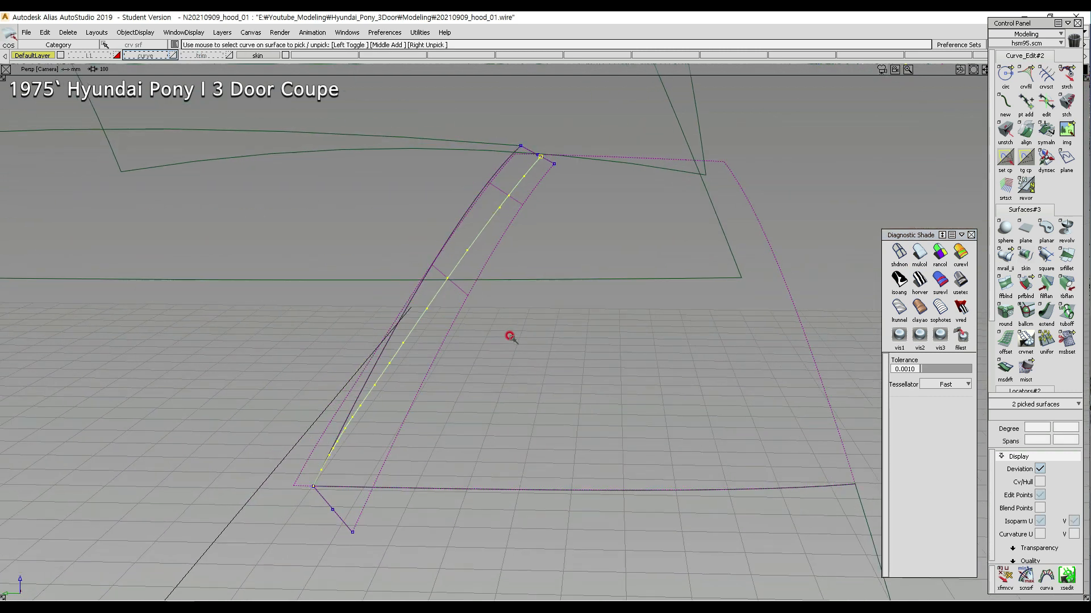
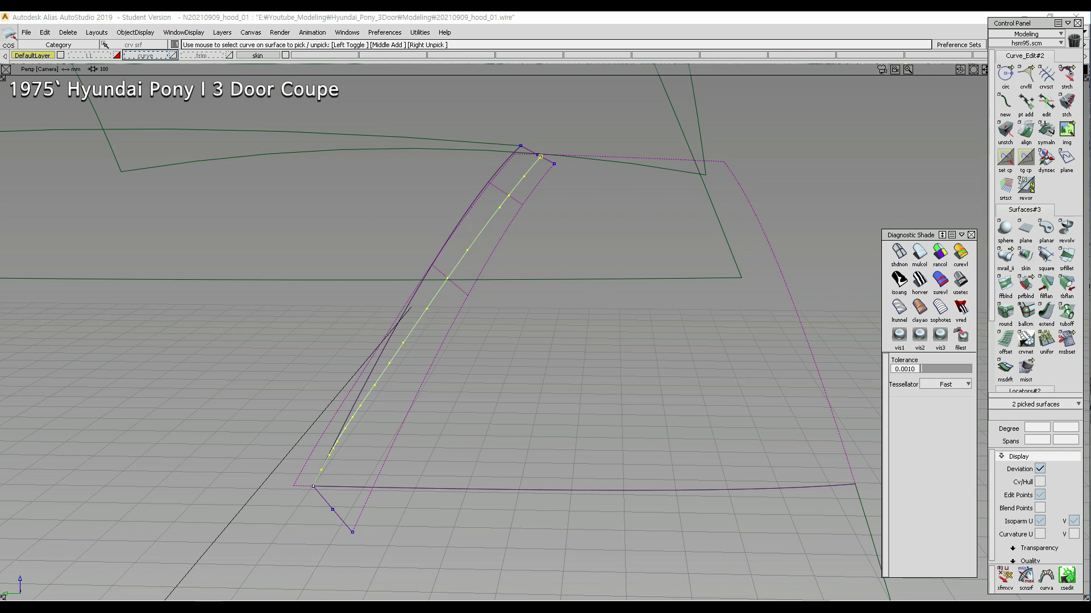
pyautogui.keyDown('ctrl'); pyautogui.keyDown('shift'); pyautogui.moveTo(417, 229); pyautogui.dragTo(517, 286); pyautogui.keyUp('shift'); pyautogui.keyUp('ctrl')
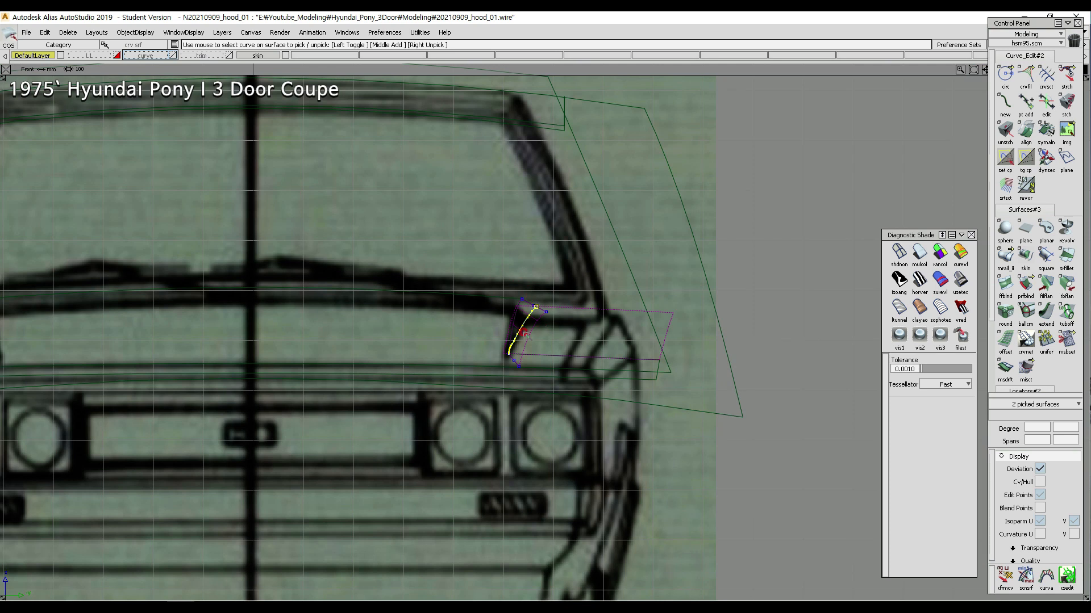
pyautogui.scroll(3, 531, 313)
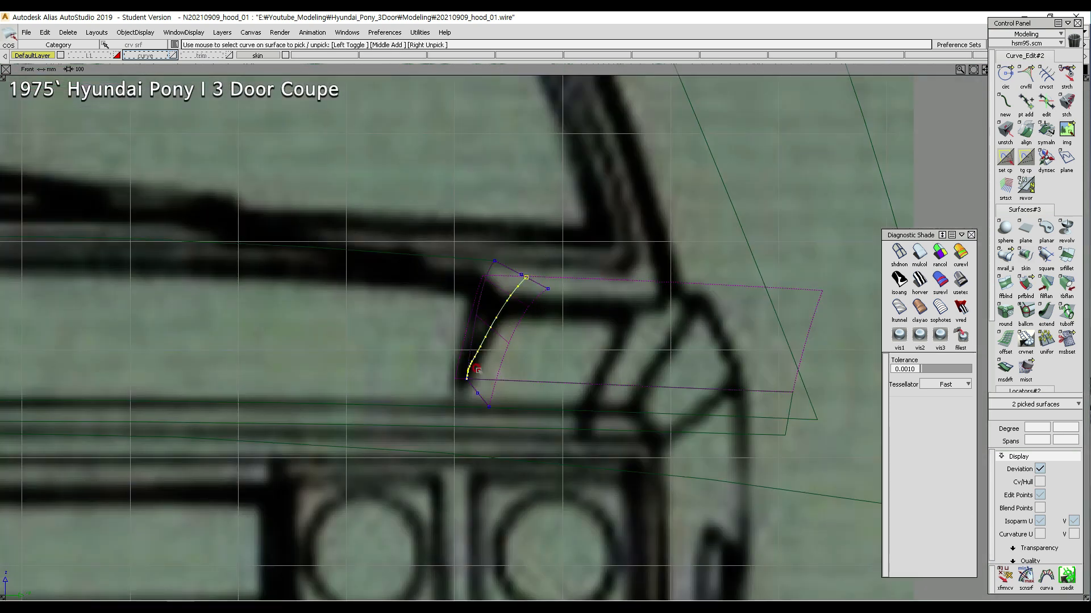
pyautogui.keyDown('ctrl'); pyautogui.keyDown('shift'); pyautogui.moveTo(522, 275); pyautogui.dragTo(524, 275); pyautogui.keyUp('shift'); pyautogui.keyUp('ctrl')
pyautogui.keyDown('ctrl'); pyautogui.keyDown('shift'); pyautogui.moveTo(521, 323); pyautogui.dragTo(519, 318); pyautogui.keyUp('shift'); pyautogui.keyUp('ctrl')
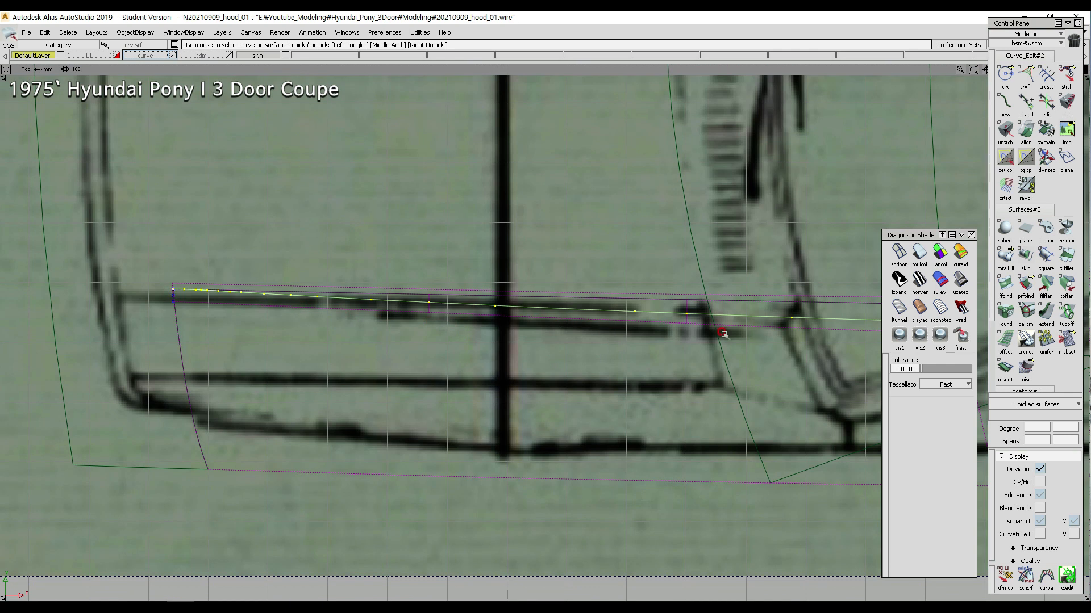
pyautogui.keyDown('ctrl'); pyautogui.keyDown('shift'); pyautogui.moveTo(723, 334); pyautogui.dragTo(664, 358); pyautogui.keyUp('shift'); pyautogui.keyUp('ctrl')
pyautogui.keyDown('ctrl'); pyautogui.keyDown('shift'); pyautogui.moveTo(479, 338); pyautogui.dragTo(415, 405); pyautogui.keyUp('shift'); pyautogui.keyUp('ctrl')
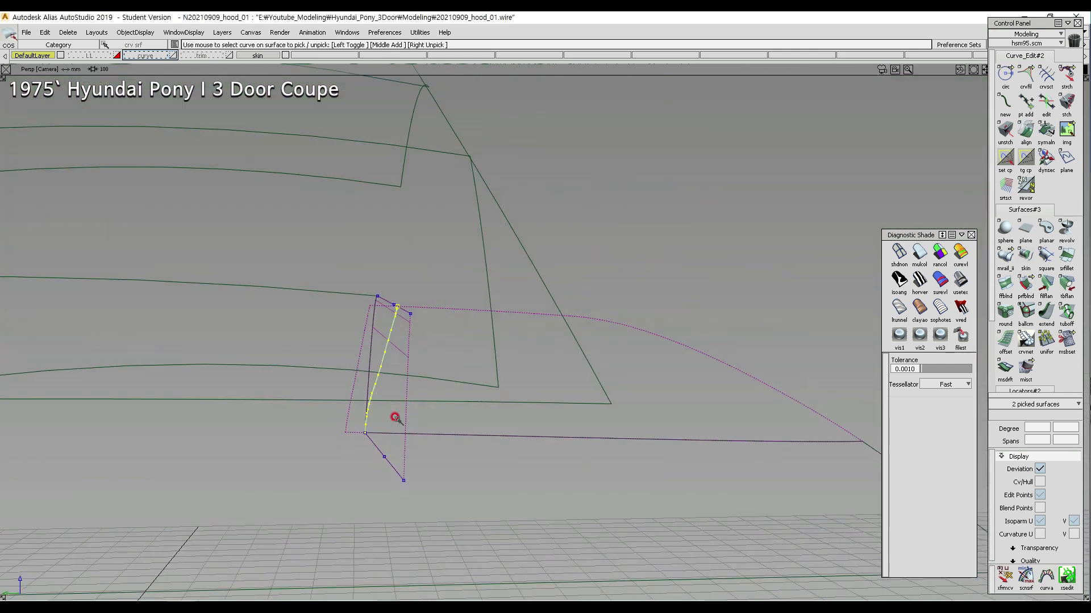
# - Shade the model again and examine the strip's intersection with the hood-side surface along the hood edge
pyautogui.keyDown('alt'); pyautogui.keyDown('shift'); pyautogui.moveTo(377, 389); pyautogui.dragTo(382, 458, button='right'); pyautogui.keyUp('shift'); pyautogui.keyUp('alt')
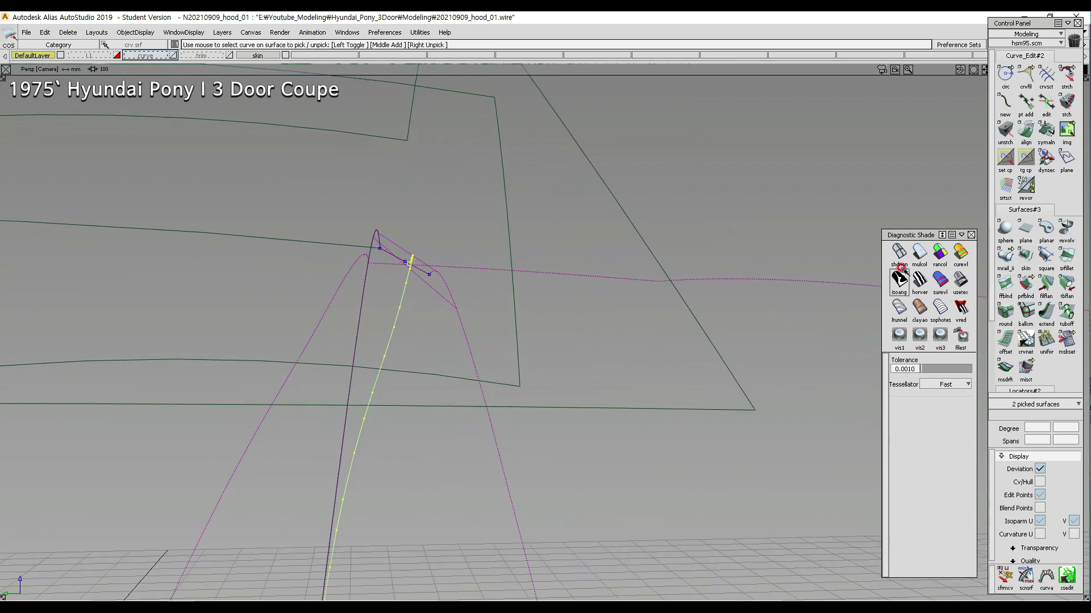
pyautogui.click(919, 256)
pyautogui.keyDown('alt'); pyautogui.keyDown('shift'); pyautogui.moveTo(645, 272); pyautogui.dragTo(224, 404); pyautogui.keyUp('shift'); pyautogui.keyUp('alt')
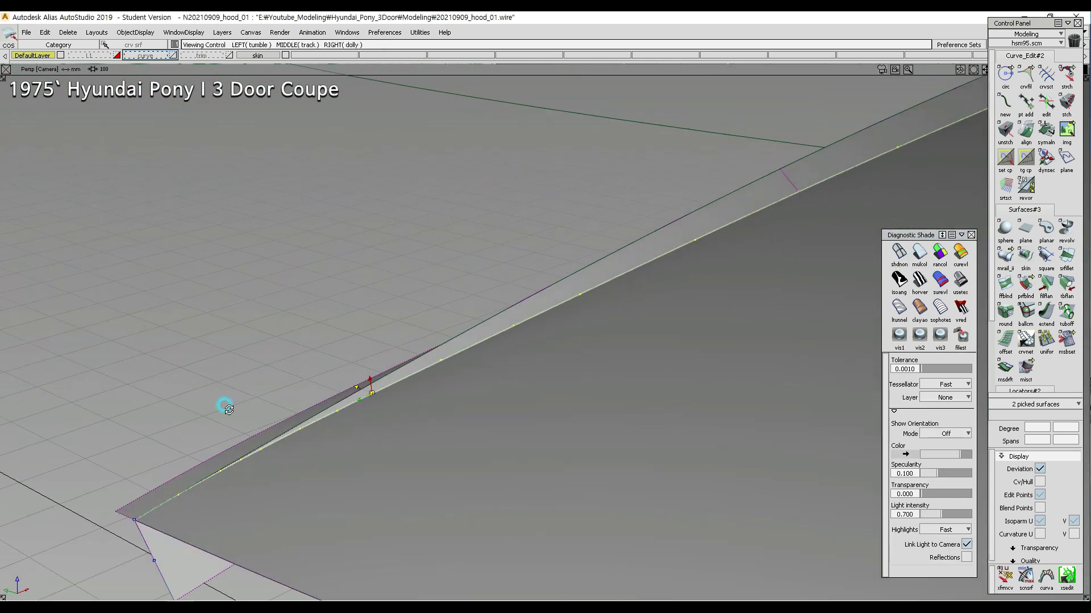
# - Shade all surfaces and try to trim the hood-side surface where the strip intersects it
pyautogui.keyDown('alt'); pyautogui.keyDown('shift'); pyautogui.moveTo(575, 227); pyautogui.dragTo(557, 294, button='right'); pyautogui.keyUp('shift'); pyautogui.keyUp('alt')
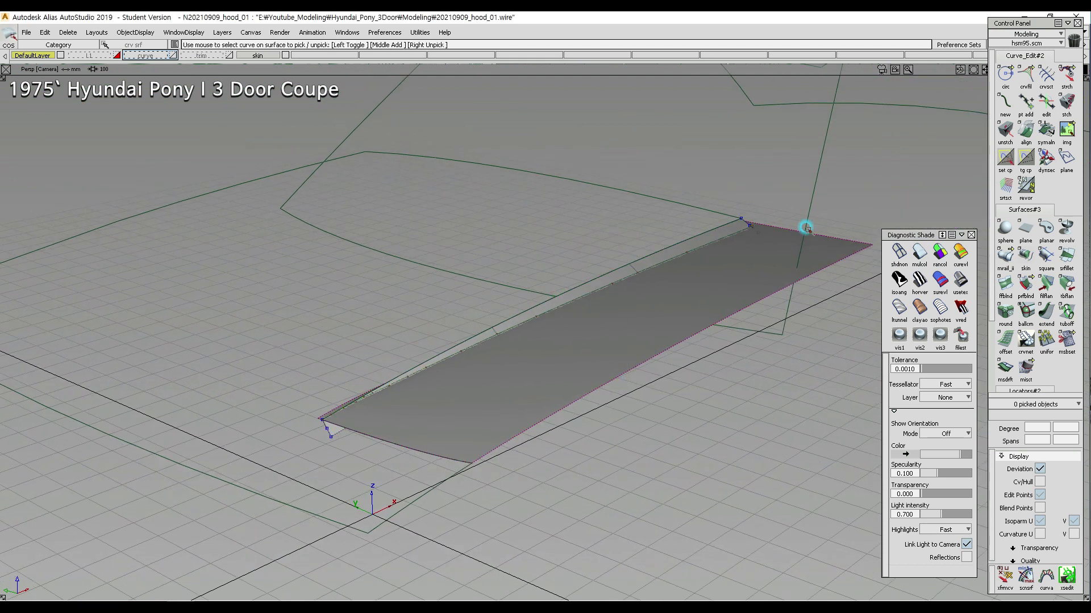
pyautogui.click(899, 254)
pyautogui.click(920, 254)
pyautogui.moveTo(450, 304)
pyautogui.keyDown('alt'); pyautogui.keyDown('shift'); pyautogui.mouseDown()
pyautogui.moveTo(487, 365)
pyautogui.moveTo(479, 390)
pyautogui.mouseUp(); pyautogui.keyUp('shift'); pyautogui.keyUp('alt')
pyautogui.click(479, 390)
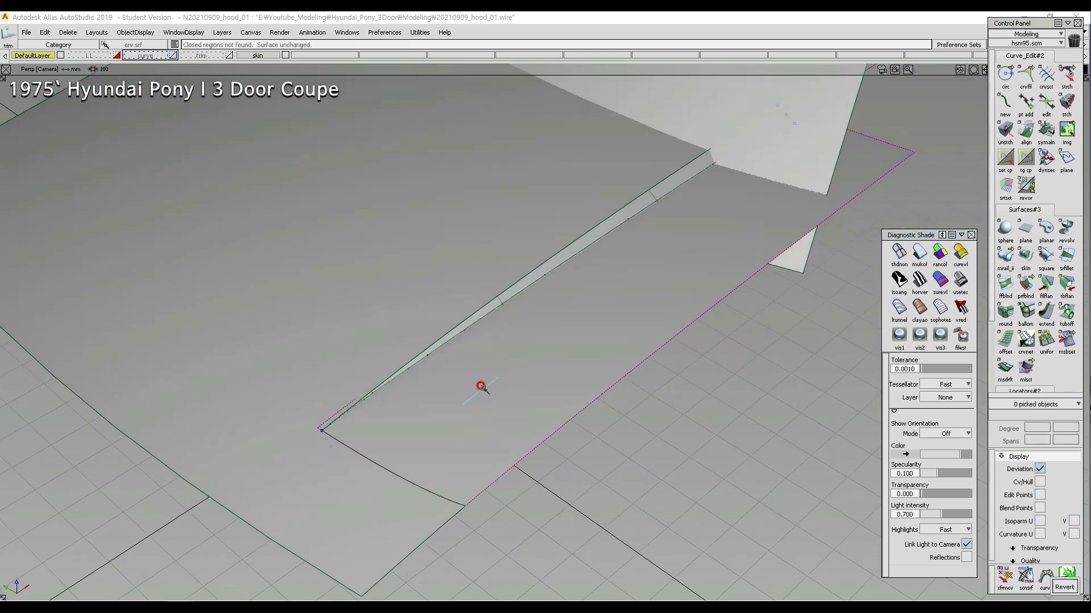
# - Trim the bridging strip at its intersection with the hood-side surface, keeping the portion next to the hood edge
pyautogui.click(508, 321)
pyautogui.keyDown('ctrl'); pyautogui.keyDown('shift'); pyautogui.moveTo(388, 445); pyautogui.dragTo(385, 450, button='middle'); pyautogui.keyUp('shift'); pyautogui.keyUp('ctrl')
pyautogui.keyDown('alt'); pyautogui.keyDown('shift'); pyautogui.click(328, 425); pyautogui.keyUp('shift'); pyautogui.keyUp('alt')
pyautogui.keyDown('alt'); pyautogui.keyDown('shift'); pyautogui.moveTo(328, 425); pyautogui.dragTo(365, 449, button='right'); pyautogui.keyUp('shift'); pyautogui.keyUp('alt')
pyautogui.click(610, 222)
pyautogui.click(629, 200)
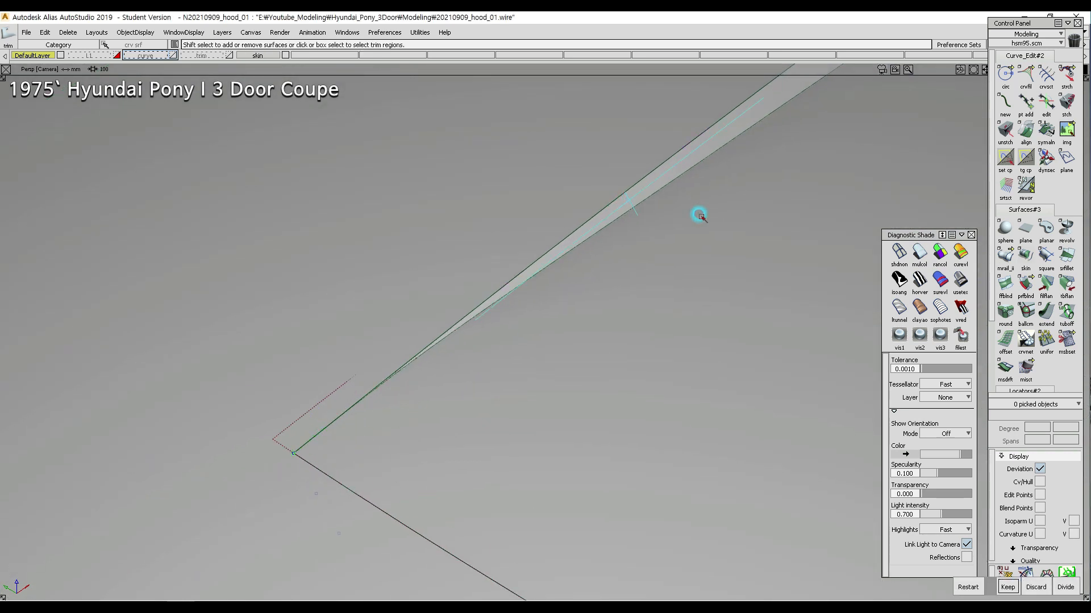
pyautogui.keyDown('alt'); pyautogui.keyDown('shift'); pyautogui.moveTo(698, 215); pyautogui.dragTo(658, 258, button='right'); pyautogui.keyUp('shift'); pyautogui.keyUp('alt')
pyautogui.click(435, 458)
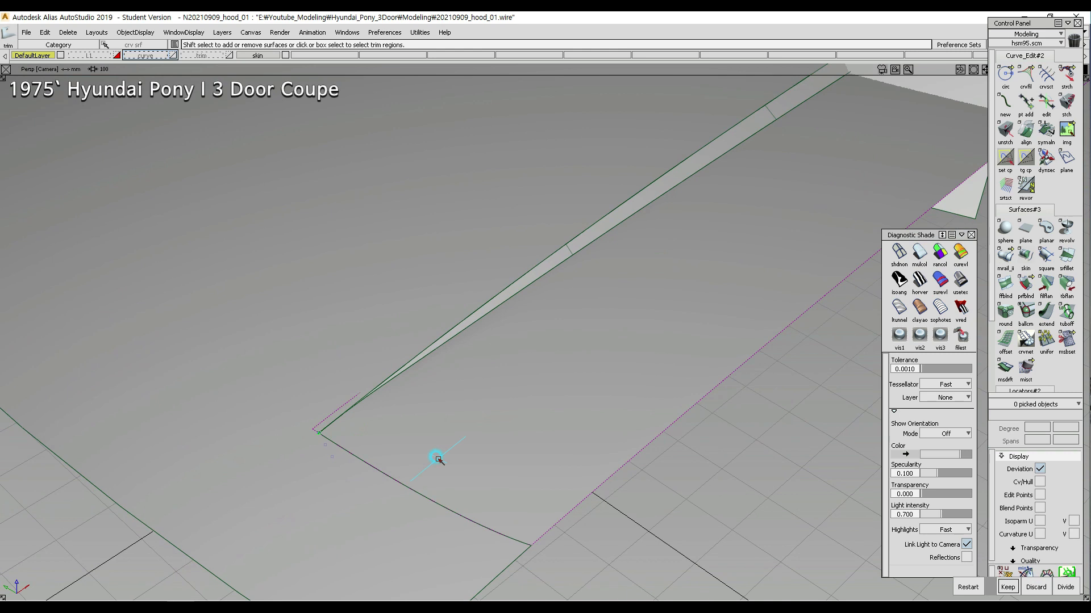
pyautogui.keyDown('ctrl'); pyautogui.keyDown('shift'); pyautogui.moveTo(350, 436); pyautogui.dragTo(306, 376); pyautogui.keyUp('shift'); pyautogui.keyUp('ctrl')
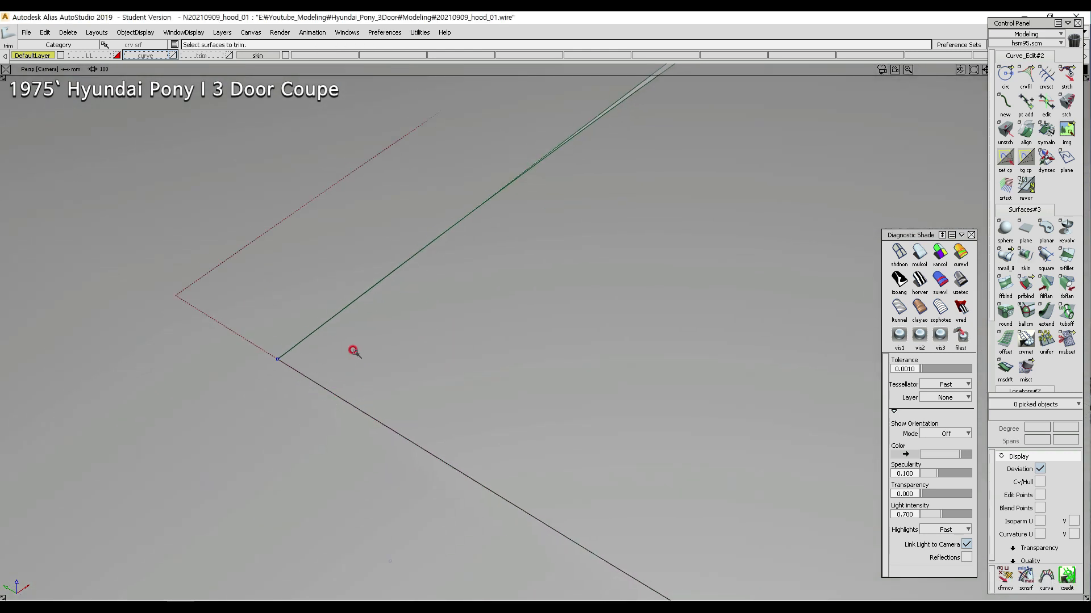
pyautogui.click(344, 324)
pyautogui.press('Delete')
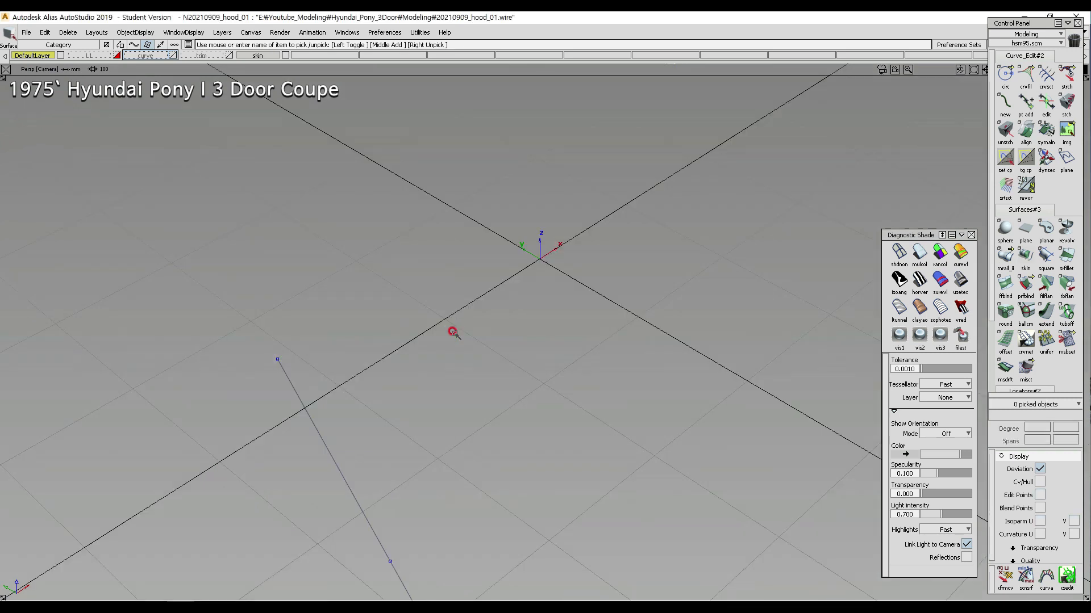
pyautogui.hotkey('ctrl', 'z')
# - Extend the intersection curve-on-surface on the hood-side surface about 298 mm past the strip's windshield-side end
pyautogui.keyDown('alt'); pyautogui.keyDown('shift'); pyautogui.moveTo(480, 290); pyautogui.dragTo(615, 352); pyautogui.keyUp('shift'); pyautogui.keyUp('alt')
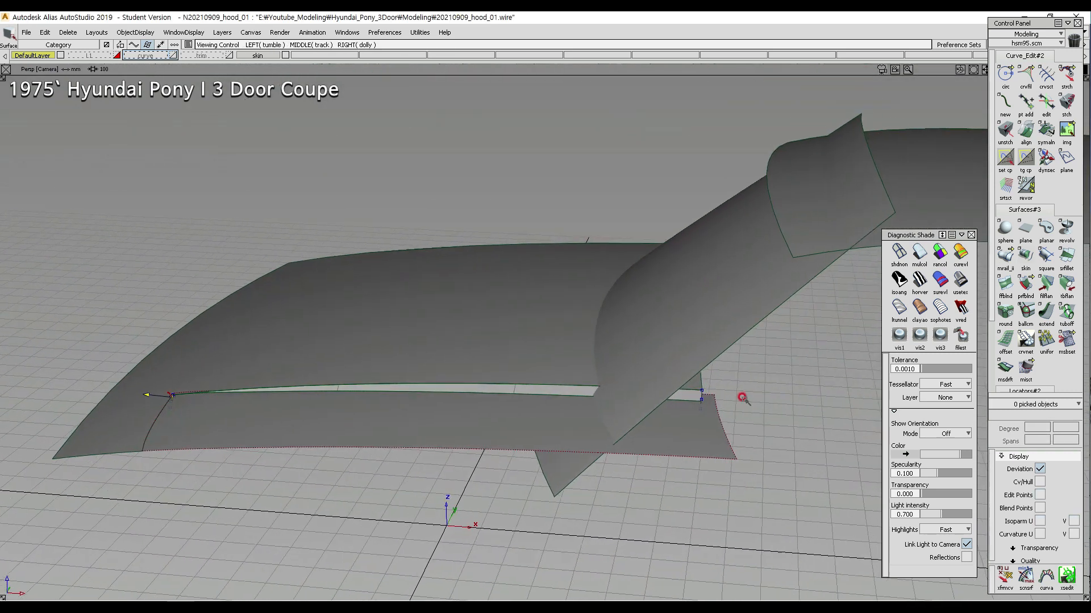
pyautogui.scroll(5, 721, 391)
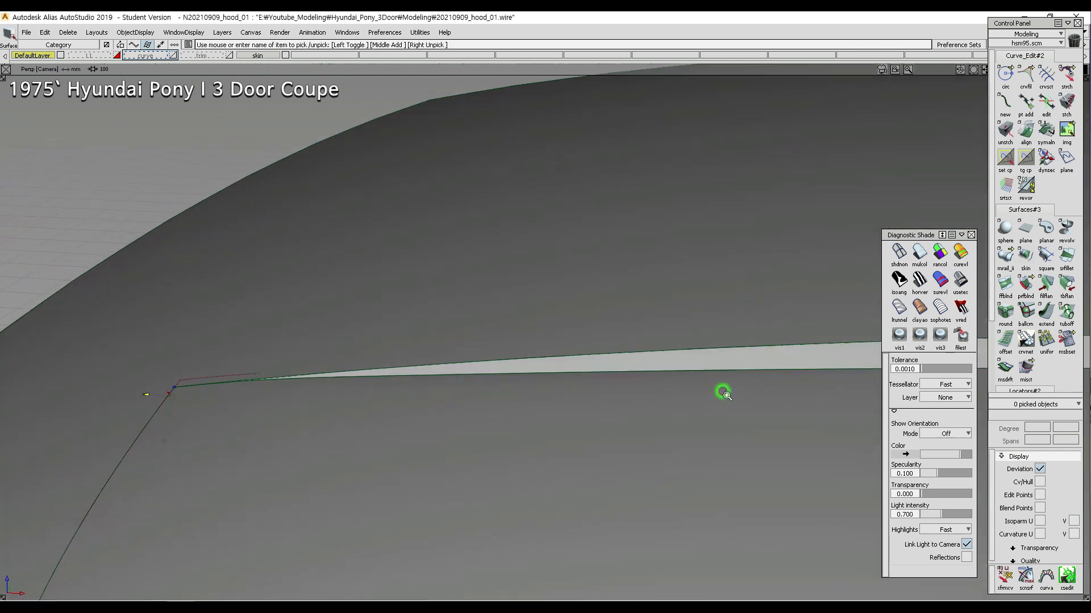
pyautogui.scroll(-3, 703, 421)
pyautogui.keyDown('alt'); pyautogui.keyDown('shift'); pyautogui.moveTo(723, 382); pyautogui.dragTo(313, 368); pyautogui.keyUp('shift'); pyautogui.keyUp('alt')
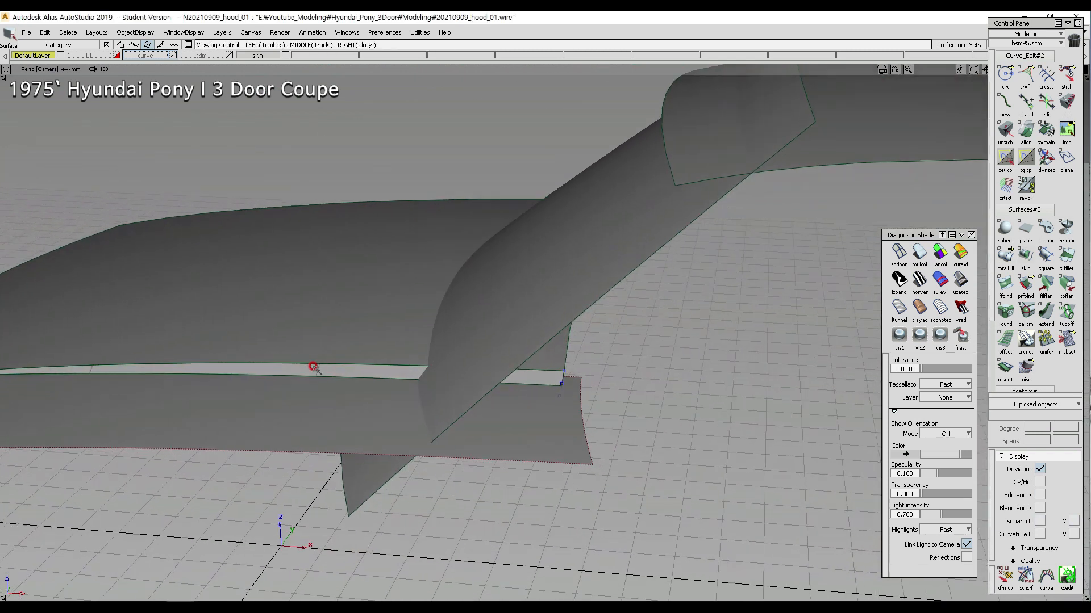
pyautogui.scroll(4, 559, 386)
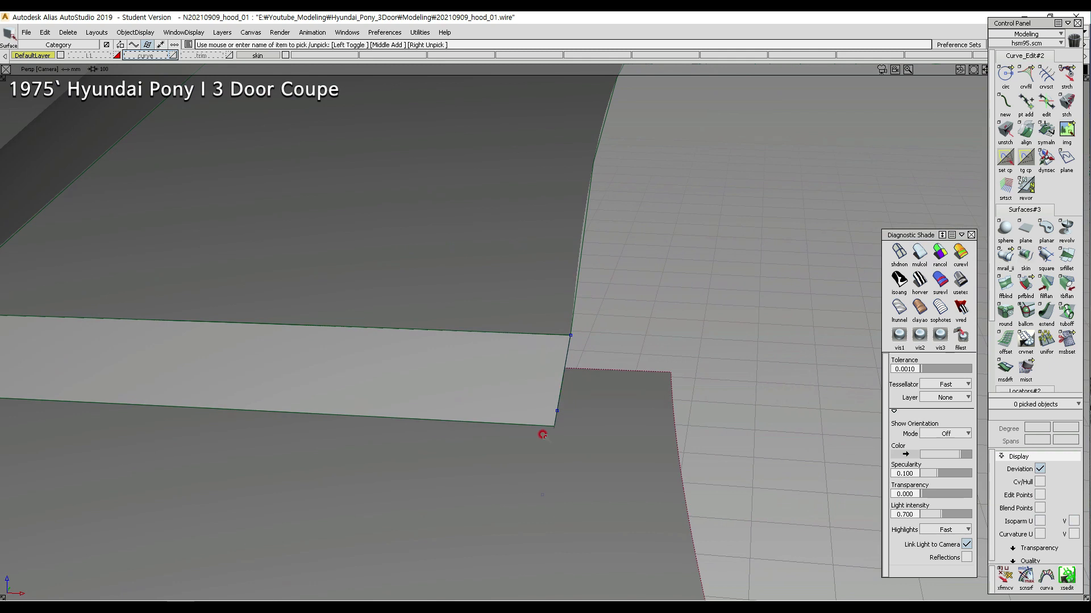
pyautogui.click(1045, 312)
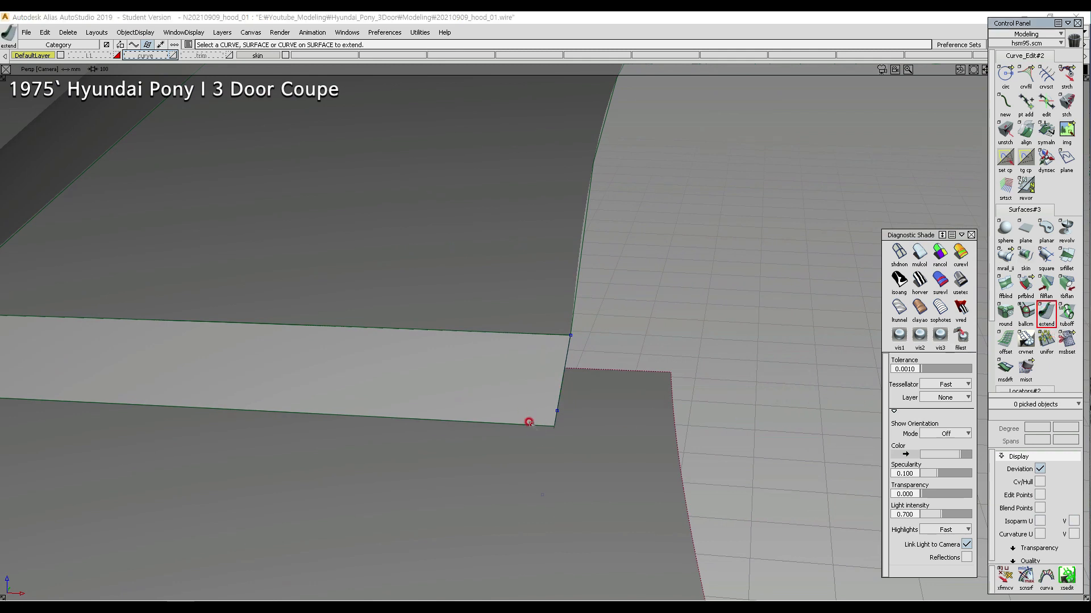
pyautogui.click(529, 422)
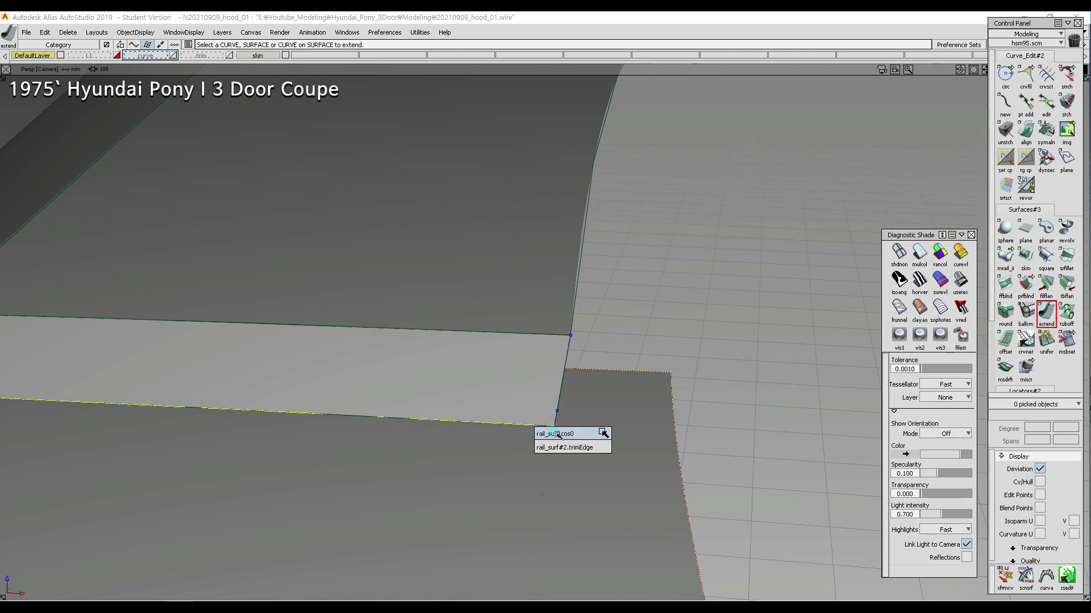
pyautogui.click(559, 434)
pyautogui.click(487, 354)
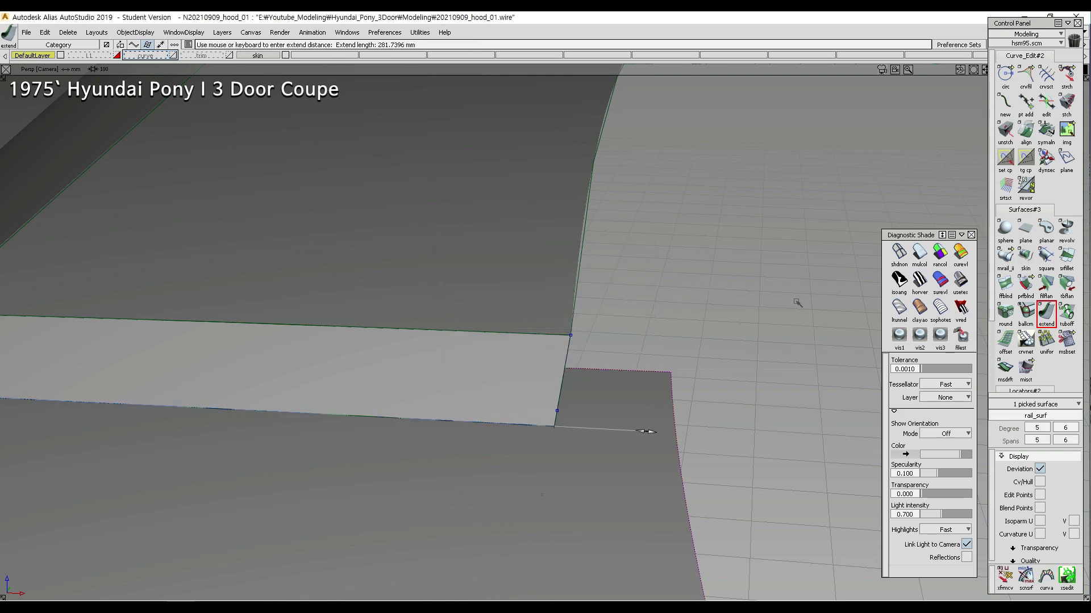
pyautogui.keyDown('alt'); pyautogui.keyDown('shift'); pyautogui.moveTo(806, 391); pyautogui.dragTo(365, 392, button='right'); pyautogui.keyUp('shift'); pyautogui.keyUp('alt')
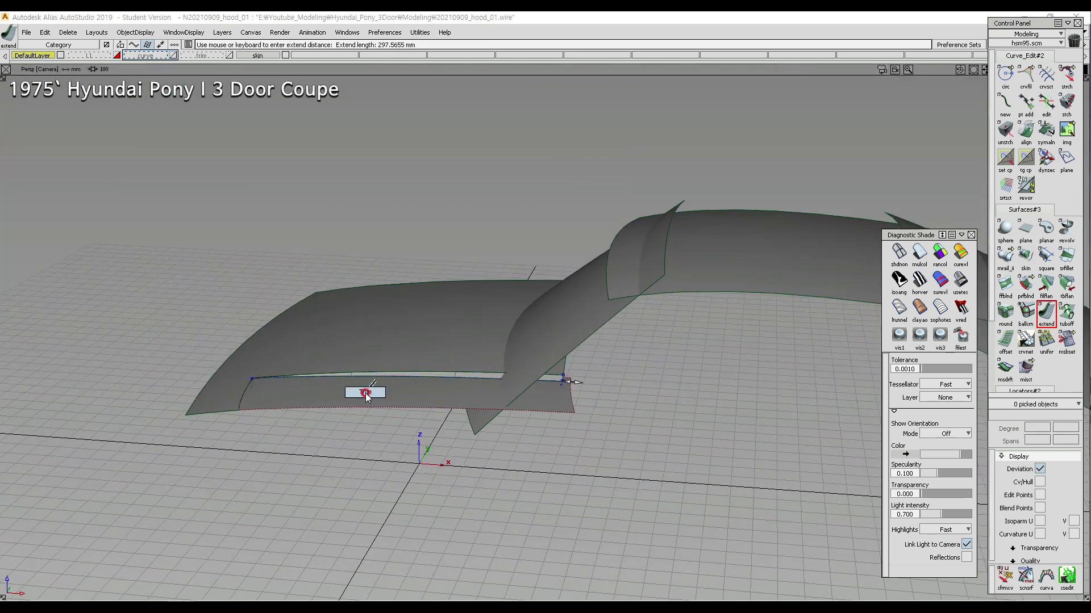
# - Trim the hood-side surface along the extended intersection curve, keeping its outer portion
pyautogui.click(359, 390)
pyautogui.click(362, 390)
pyautogui.press('space')
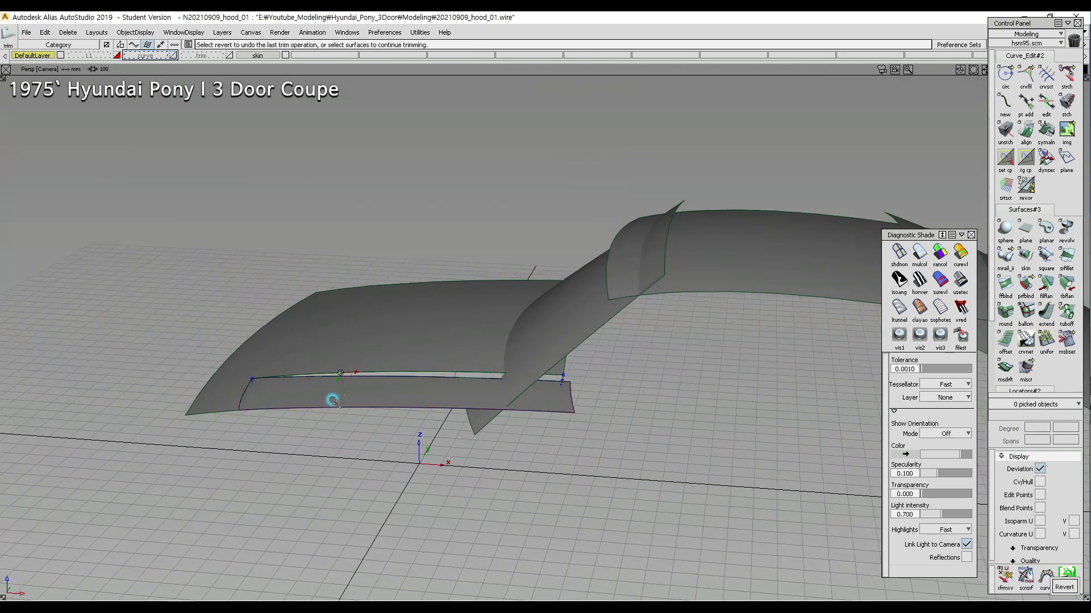
# - Select the two leftover curves around the strip and assign them to the "curve" layer
pyautogui.keyDown('alt'); pyautogui.keyDown('shift'); pyautogui.moveTo(331, 400); pyautogui.dragTo(294, 376, button='right'); pyautogui.keyUp('shift'); pyautogui.keyUp('alt')
pyautogui.keyDown('alt'); pyautogui.keyDown('shift'); pyautogui.moveTo(294, 376); pyautogui.dragTo(548, 423); pyautogui.keyUp('shift'); pyautogui.keyUp('alt')
pyautogui.moveTo(144, 270); pyautogui.dragTo(341, 512)
pyautogui.moveTo(408, 208); pyautogui.dragTo(492, 260)
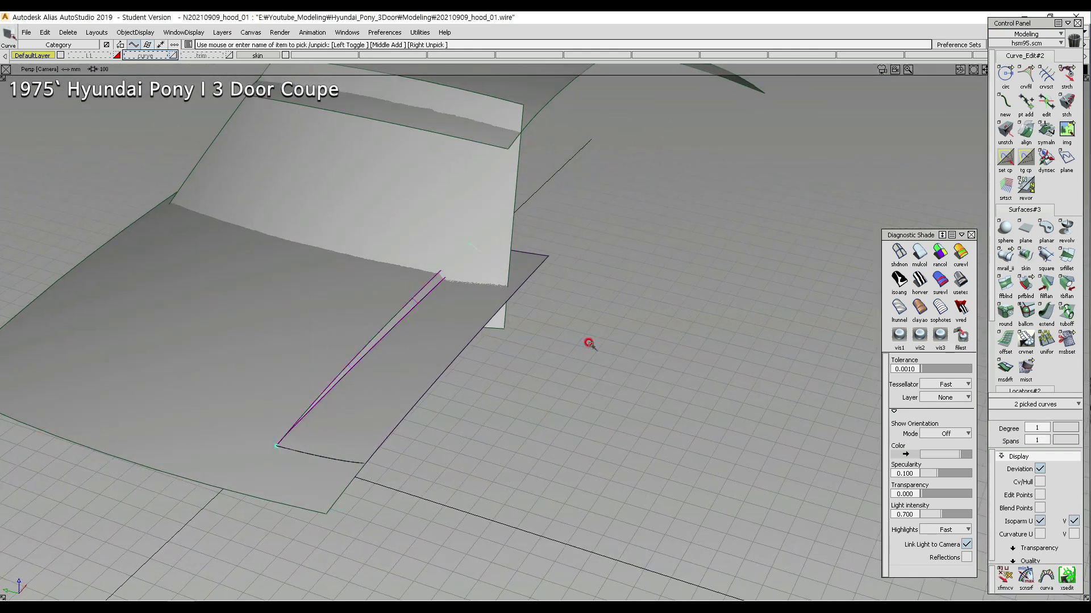
pyautogui.rightClick(135, 56)
pyautogui.click(136, 66)
# - Shade the model with curvature evaluation and uncover the maximum-curvature colour scale
pyautogui.keyDown('alt'); pyautogui.keyDown('shift'); pyautogui.moveTo(403, 335); pyautogui.dragTo(580, 375); pyautogui.keyUp('shift'); pyautogui.keyUp('alt')
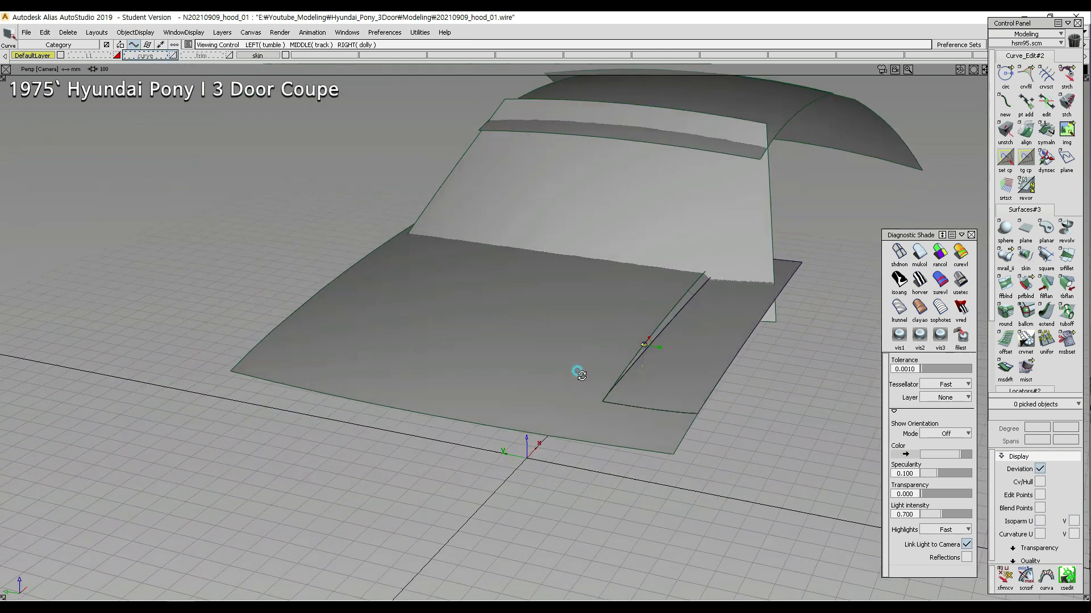
pyautogui.click(960, 252)
pyautogui.keyDown('alt'); pyautogui.keyDown('shift'); pyautogui.moveTo(653, 353); pyautogui.dragTo(543, 272); pyautogui.keyUp('shift'); pyautogui.keyUp('alt')
pyautogui.moveTo(1041, 21); pyautogui.dragTo(889, 42)
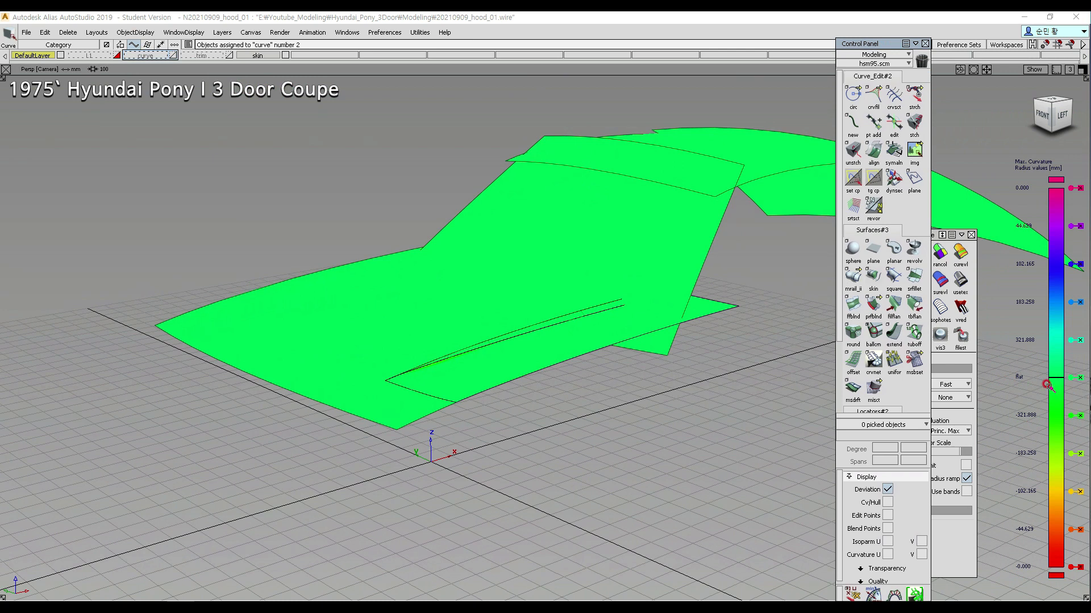
pyautogui.moveTo(872, 46); pyautogui.dragTo(1014, 21)
# - Examine the principal-maximum curvature along the hood-side surface's trimmed edge near the front end of the strip
pyautogui.keyDown('alt'); pyautogui.keyDown('shift'); pyautogui.moveTo(482, 343); pyautogui.dragTo(600, 327); pyautogui.keyUp('shift'); pyautogui.keyUp('alt')
pyautogui.keyDown('alt'); pyautogui.keyDown('shift'); pyautogui.moveTo(615, 326); pyautogui.dragTo(615, 385, button='right'); pyautogui.keyUp('shift'); pyautogui.keyUp('alt')
pyautogui.keyDown('alt'); pyautogui.keyDown('shift'); pyautogui.moveTo(615, 385); pyautogui.dragTo(624, 293); pyautogui.keyUp('shift'); pyautogui.keyUp('alt')
pyautogui.keyDown('alt'); pyautogui.keyDown('shift'); pyautogui.moveTo(248, 386); pyautogui.dragTo(324, 360, button='middle'); pyautogui.keyUp('shift'); pyautogui.keyUp('alt')
pyautogui.keyDown('alt'); pyautogui.keyDown('shift'); pyautogui.moveTo(328, 363); pyautogui.dragTo(341, 390, button='right'); pyautogui.keyUp('shift'); pyautogui.keyUp('alt')
pyautogui.keyDown('alt'); pyautogui.keyDown('shift'); pyautogui.moveTo(348, 395); pyautogui.dragTo(776, 360); pyautogui.keyUp('shift'); pyautogui.keyUp('alt')
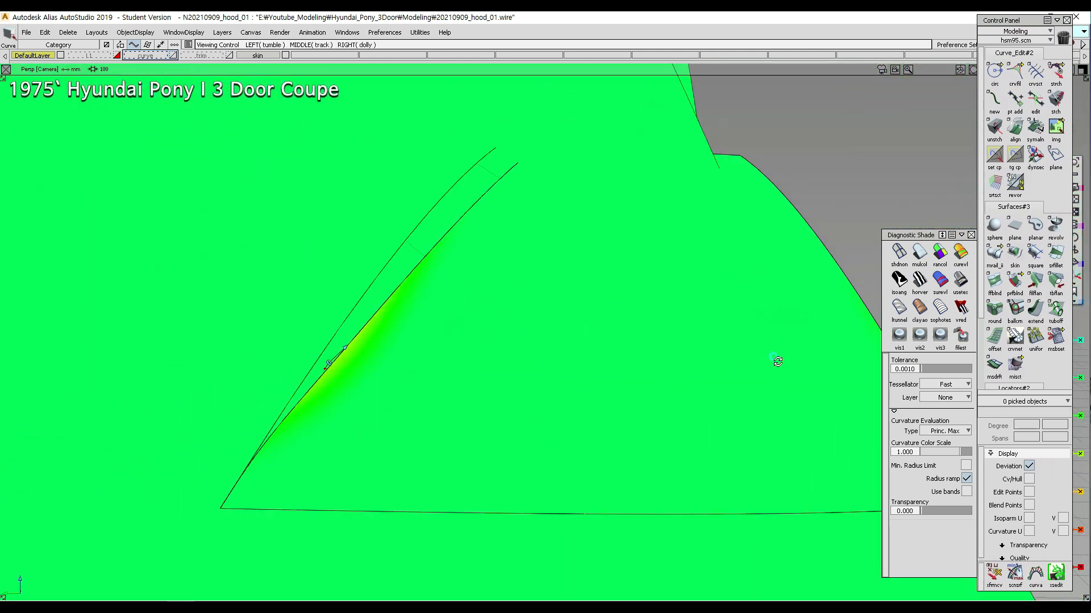
pyautogui.keyDown('alt'); pyautogui.keyDown('shift'); pyautogui.moveTo(451, 358); pyautogui.dragTo(397, 333); pyautogui.keyUp('shift'); pyautogui.keyUp('alt')
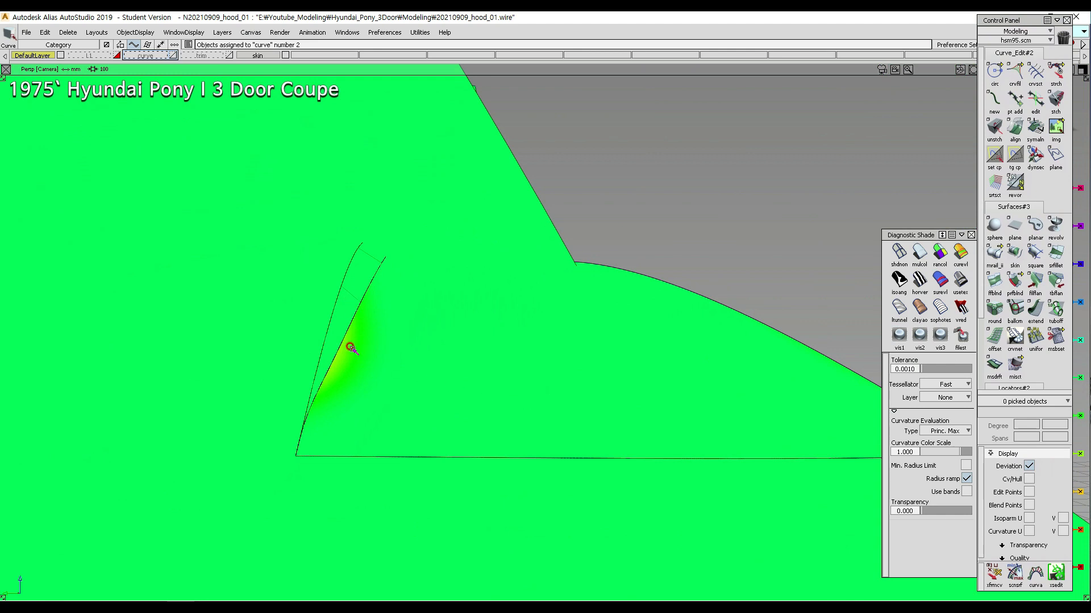
pyautogui.keyDown('alt'); pyautogui.keyDown('shift'); pyautogui.moveTo(478, 343); pyautogui.dragTo(577, 372); pyautogui.keyUp('shift'); pyautogui.keyUp('alt')
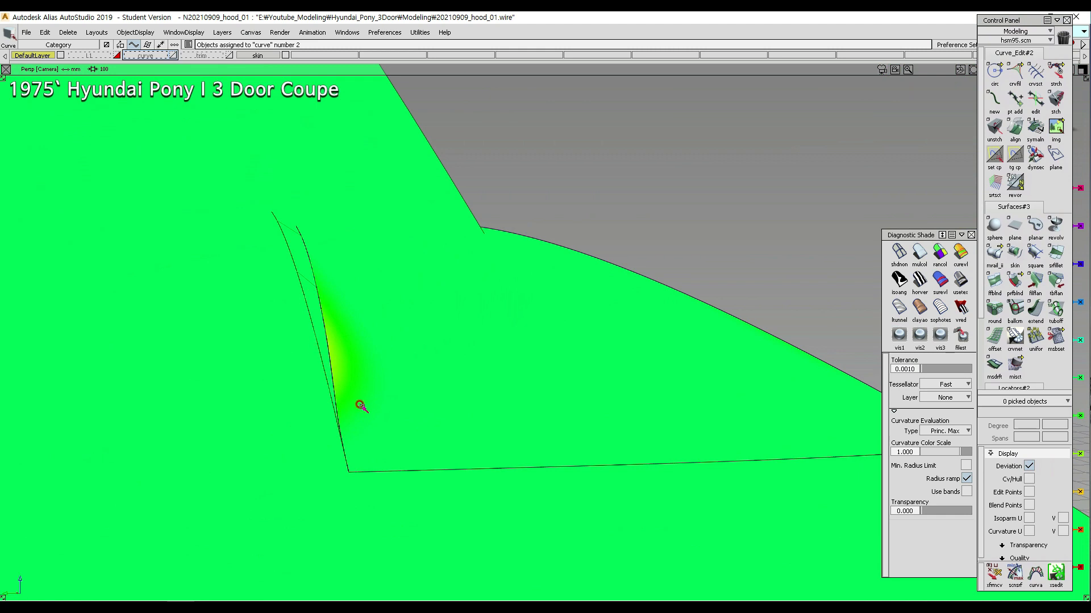
pyautogui.keyDown('alt'); pyautogui.keyDown('shift'); pyautogui.moveTo(346, 376); pyautogui.dragTo(401, 322); pyautogui.keyUp('shift'); pyautogui.keyUp('alt')
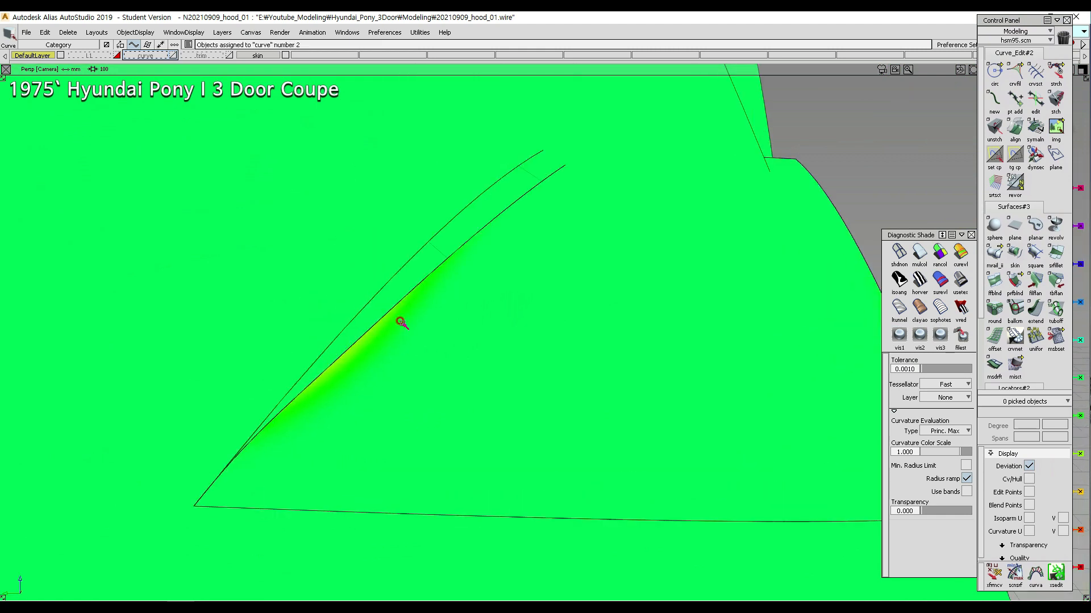
pyautogui.keyDown('alt'); pyautogui.keyDown('shift'); pyautogui.moveTo(377, 341); pyautogui.dragTo(492, 373, button='right'); pyautogui.keyUp('shift'); pyautogui.keyUp('alt')
pyautogui.keyDown('alt'); pyautogui.keyDown('shift'); pyautogui.moveTo(492, 372); pyautogui.dragTo(454, 368, button='middle'); pyautogui.keyUp('shift'); pyautogui.keyUp('alt')
# - Shade the surfaces with horizontal black-and-white zebra stripes and examine the reflections across the hood and hood-side surface
pyautogui.click(919, 252)
pyautogui.moveTo(289, 329)
pyautogui.keyDown('alt'); pyautogui.keyDown('shift'); pyautogui.mouseDown(button='right')
pyautogui.moveTo(350, 357)
pyautogui.moveTo(417, 274)
pyautogui.moveTo(569, 370)
pyautogui.moveTo(859, 258)
pyautogui.mouseUp(button='right'); pyautogui.keyUp('shift'); pyautogui.keyUp('alt')
pyautogui.click(918, 278)
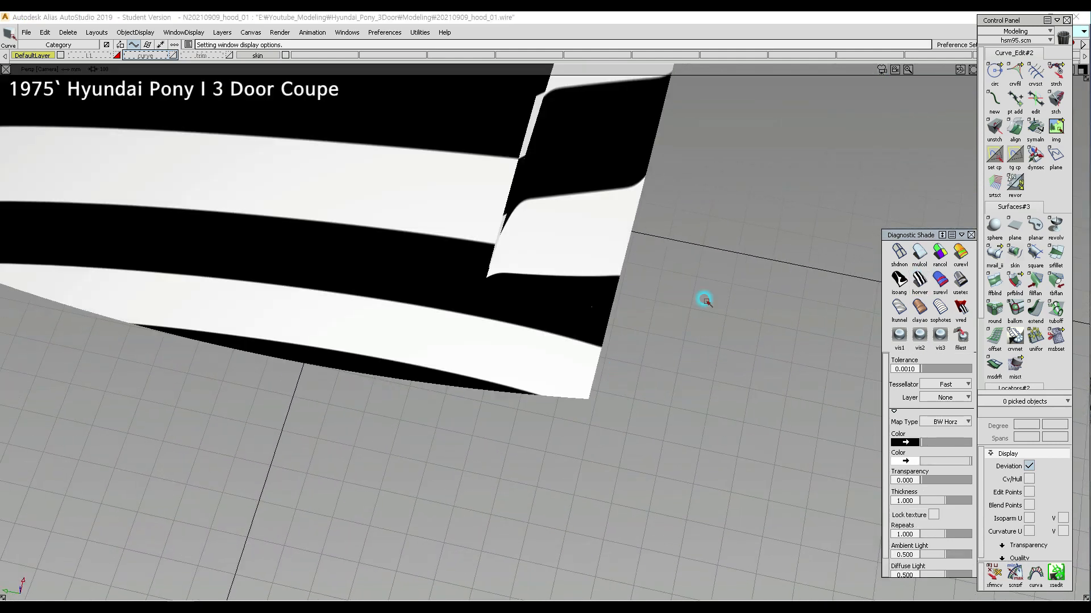
pyautogui.moveTo(547, 267)
pyautogui.keyDown('alt'); pyautogui.keyDown('shift'); pyautogui.mouseDown(button='right')
pyautogui.moveTo(596, 332)
pyautogui.moveTo(135, 344)
pyautogui.mouseUp(button='right'); pyautogui.keyUp('shift'); pyautogui.keyUp('alt')
pyautogui.moveTo(135, 345)
pyautogui.keyDown('alt'); pyautogui.keyDown('shift'); pyautogui.mouseDown()
pyautogui.moveTo(484, 309)
pyautogui.moveTo(433, 274)
pyautogui.moveTo(478, 309)
pyautogui.moveTo(529, 285)
pyautogui.moveTo(535, 239)
pyautogui.moveTo(492, 297)
pyautogui.moveTo(672, 277)
pyautogui.moveTo(621, 298)
pyautogui.moveTo(479, 309)
pyautogui.moveTo(577, 332)
pyautogui.moveTo(447, 276)
pyautogui.moveTo(428, 285)
pyautogui.moveTo(421, 349)
pyautogui.moveTo(384, 414)
pyautogui.mouseUp(); pyautogui.keyUp('shift'); pyautogui.keyUp('alt')
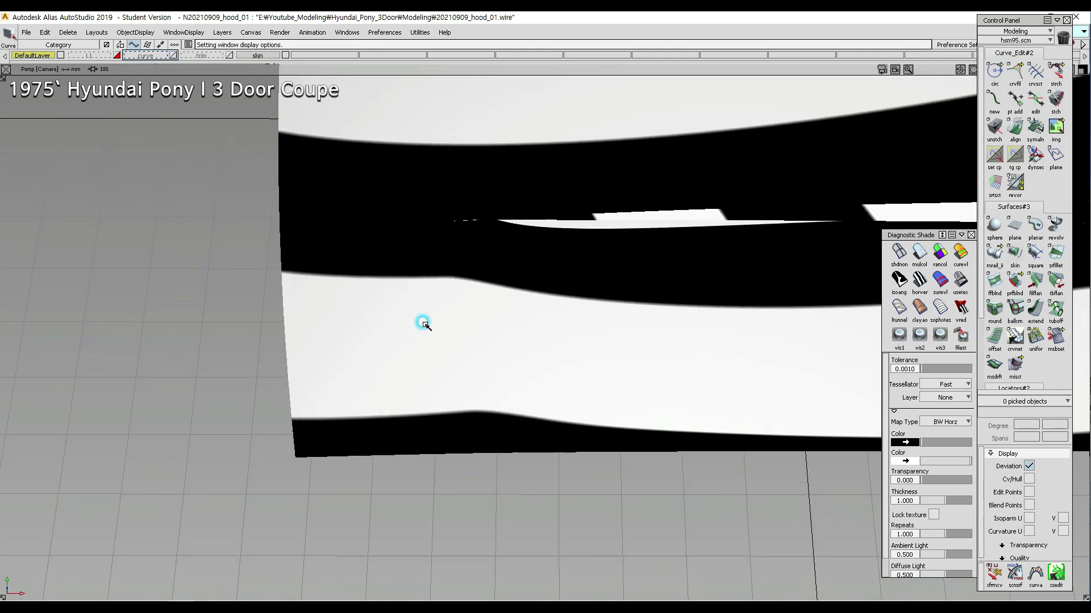
# - Return to plain shading with the model lines shown and examine the strip's narrow front end
pyautogui.click(891, 250)
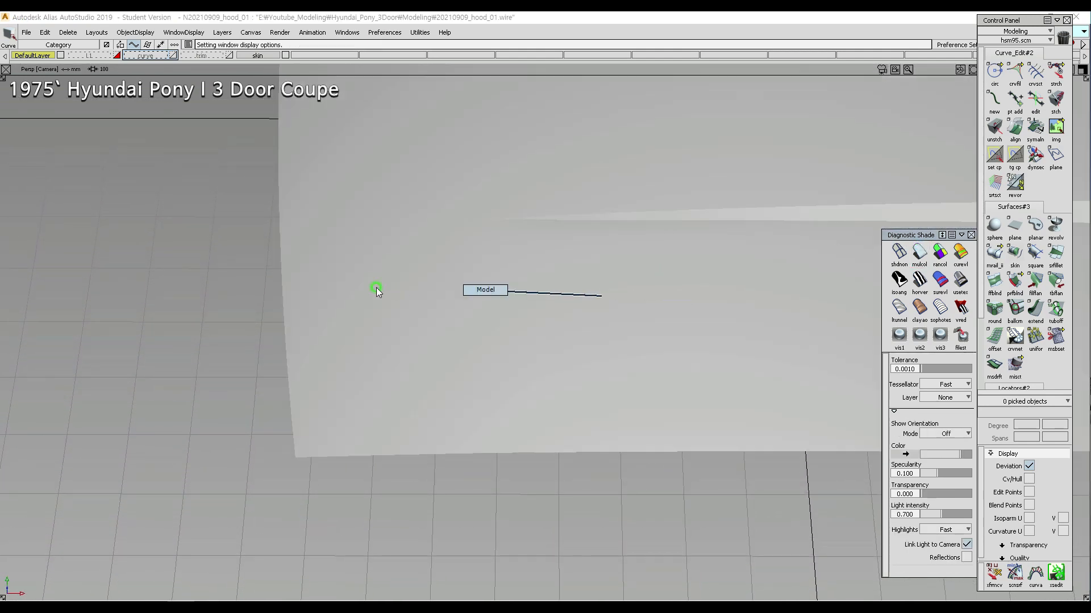
pyautogui.keyDown('ctrl'); pyautogui.keyDown('shift'); pyautogui.moveTo(401, 292); pyautogui.dragTo(401, 292, button='right'); pyautogui.keyUp('shift'); pyautogui.keyUp('ctrl')
pyautogui.keyDown('alt'); pyautogui.keyDown('shift'); pyautogui.moveTo(477, 301); pyautogui.dragTo(450, 294, button='right'); pyautogui.keyUp('shift'); pyautogui.keyUp('alt')
pyautogui.keyDown('alt'); pyautogui.keyDown('shift'); pyautogui.moveTo(451, 295); pyautogui.dragTo(482, 339); pyautogui.keyUp('shift'); pyautogui.keyUp('alt')
pyautogui.keyDown('ctrl'); pyautogui.keyDown('shift'); pyautogui.moveTo(529, 255); pyautogui.dragTo(528, 254, button='right'); pyautogui.keyUp('shift'); pyautogui.keyUp('ctrl')
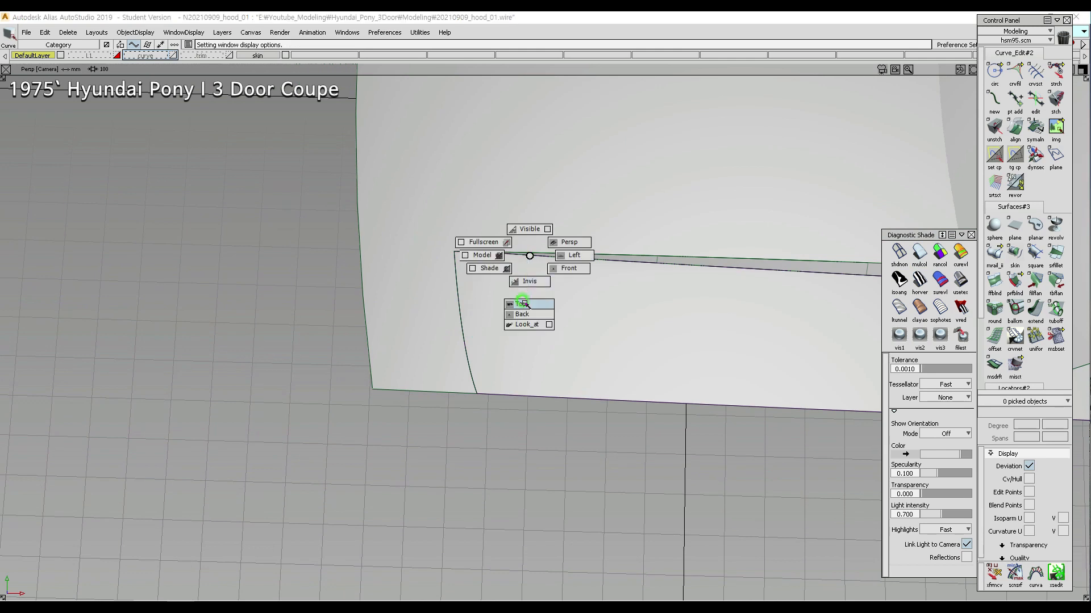
pyautogui.keyDown('ctrl'); pyautogui.keyDown('shift'); pyautogui.moveTo(521, 304); pyautogui.dragTo(521, 303, button='right'); pyautogui.keyUp('shift'); pyautogui.keyUp('ctrl')
pyautogui.keyDown('ctrl'); pyautogui.keyDown('shift'); pyautogui.moveTo(567, 340); pyautogui.dragTo(668, 226, button='right'); pyautogui.keyUp('shift'); pyautogui.keyUp('ctrl')
pyautogui.keyDown('alt'); pyautogui.keyDown('shift'); pyautogui.moveTo(751, 162); pyautogui.dragTo(786, 139); pyautogui.keyUp('shift'); pyautogui.keyUp('alt')
pyautogui.keyDown('alt'); pyautogui.keyDown('shift'); pyautogui.moveTo(693, 256); pyautogui.dragTo(532, 299, button='right'); pyautogui.keyUp('shift'); pyautogui.keyUp('alt')
pyautogui.keyDown('alt'); pyautogui.keyDown('shift'); pyautogui.moveTo(533, 299); pyautogui.dragTo(744, 210); pyautogui.keyUp('shift'); pyautogui.keyUp('alt')
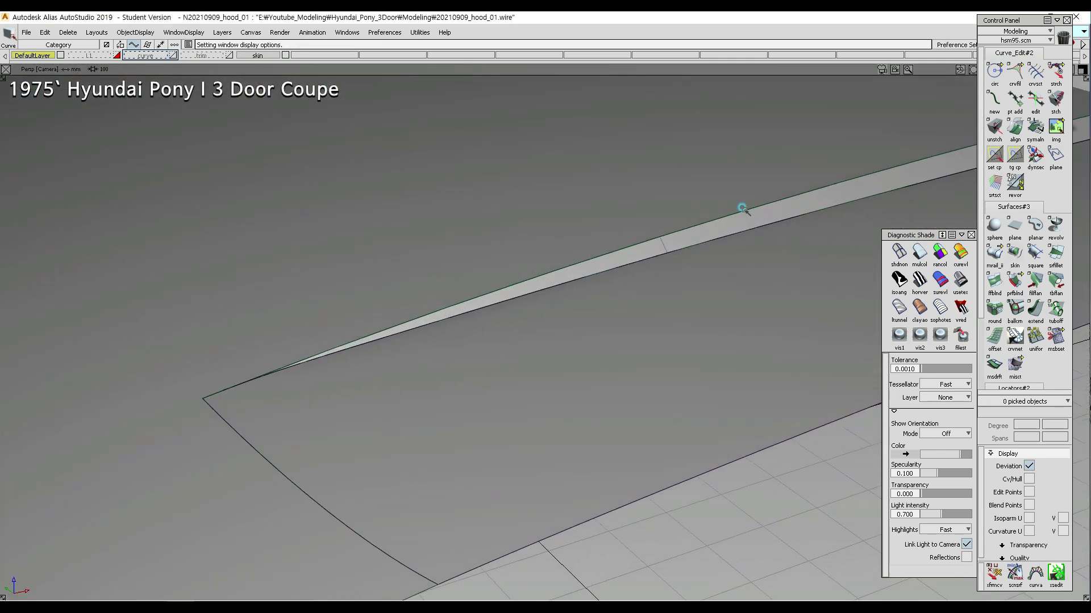
# - Untrim the bridging strip and delete its leftover curve-on-surface
pyautogui.click(742, 209)
pyautogui.keyDown('ctrl'); pyautogui.keyDown('shift'); pyautogui.moveTo(744, 216); pyautogui.dragTo(745, 216, button='right'); pyautogui.keyUp('shift'); pyautogui.keyUp('ctrl')
pyautogui.keyDown('ctrl'); pyautogui.keyDown('shift'); pyautogui.moveTo(745, 256); pyautogui.dragTo(745, 256, button='right'); pyautogui.keyUp('shift'); pyautogui.keyUp('ctrl')
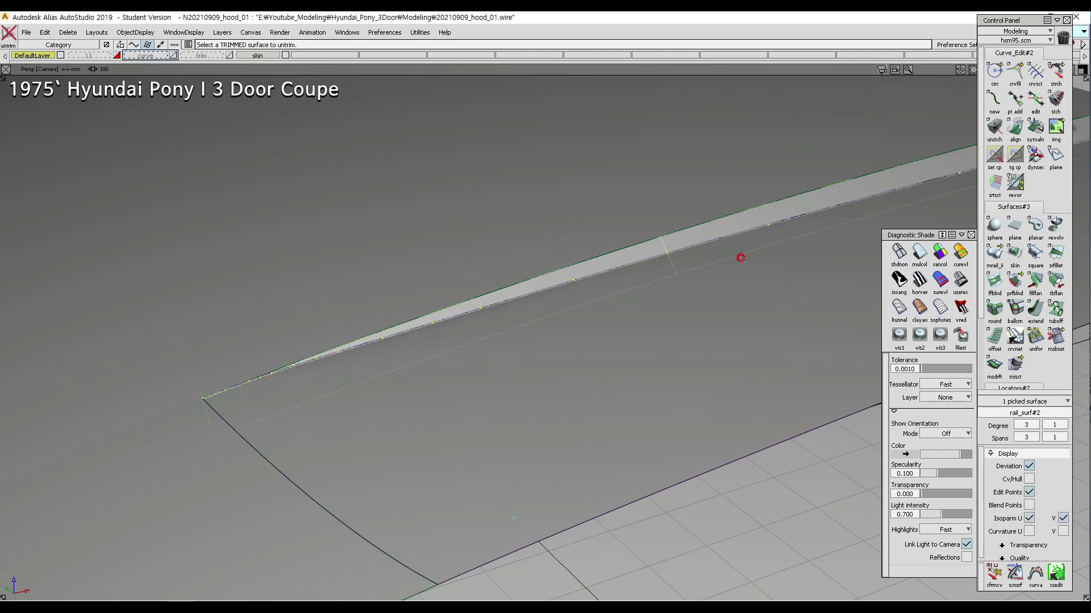
pyautogui.click(587, 263)
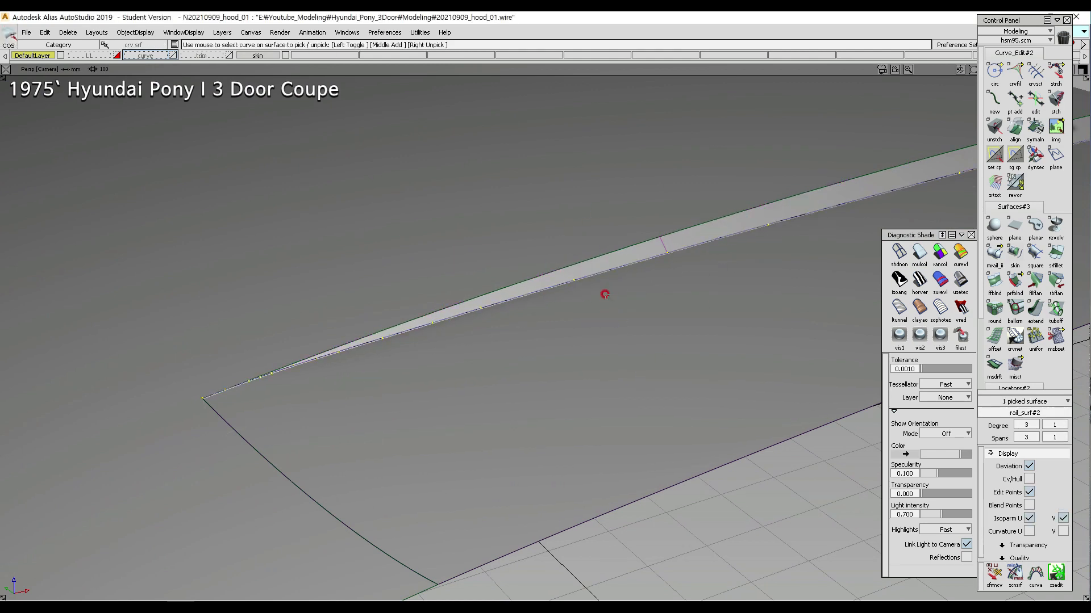
pyautogui.click(605, 295)
pyautogui.keyDown('alt'); pyautogui.keyDown('shift'); pyautogui.moveTo(550, 346); pyautogui.dragTo(471, 322); pyautogui.keyUp('shift'); pyautogui.keyUp('alt')
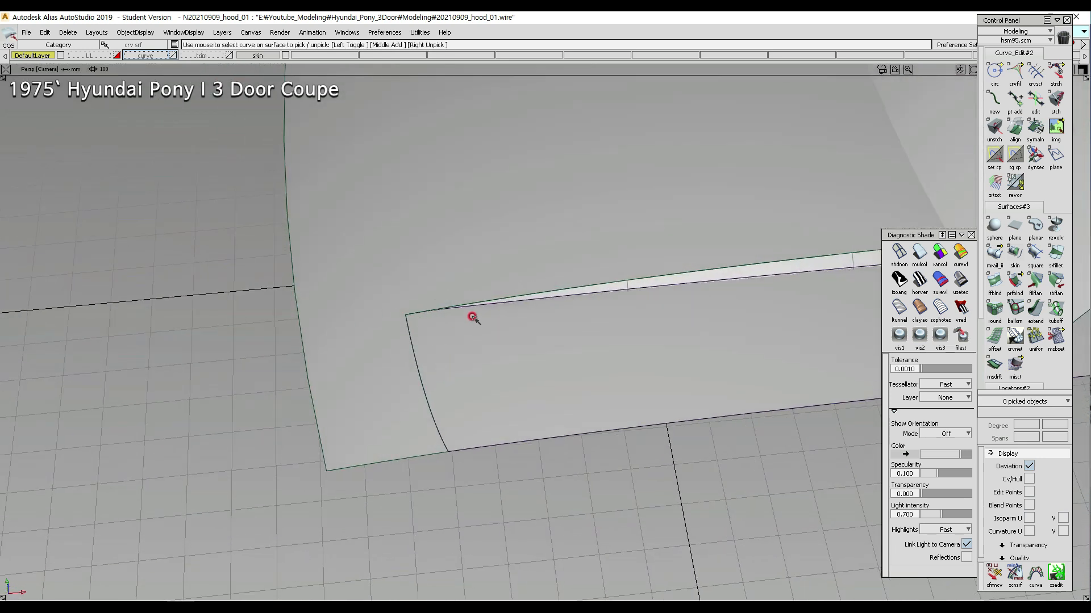
# - In the top view, project the hood-edge curve from the trim layer vertically onto the hood surface, hiding that layer again
pyautogui.keyDown('ctrl'); pyautogui.keyDown('shift'); pyautogui.moveTo(546, 323); pyautogui.dragTo(545, 371, button='right'); pyautogui.keyUp('shift'); pyautogui.keyUp('ctrl')
pyautogui.click(353, 267)
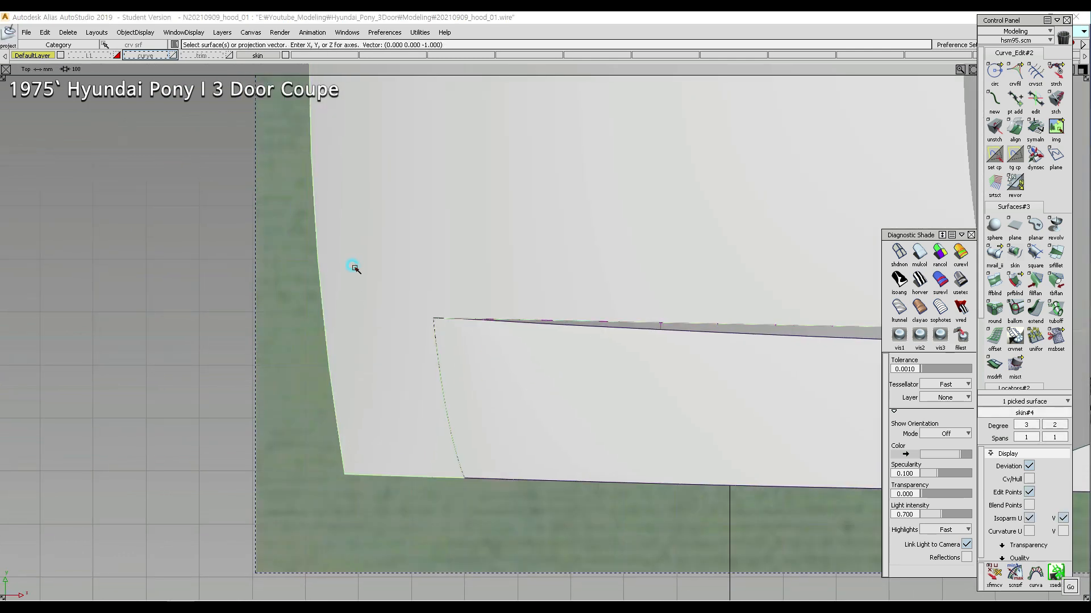
pyautogui.click(229, 55)
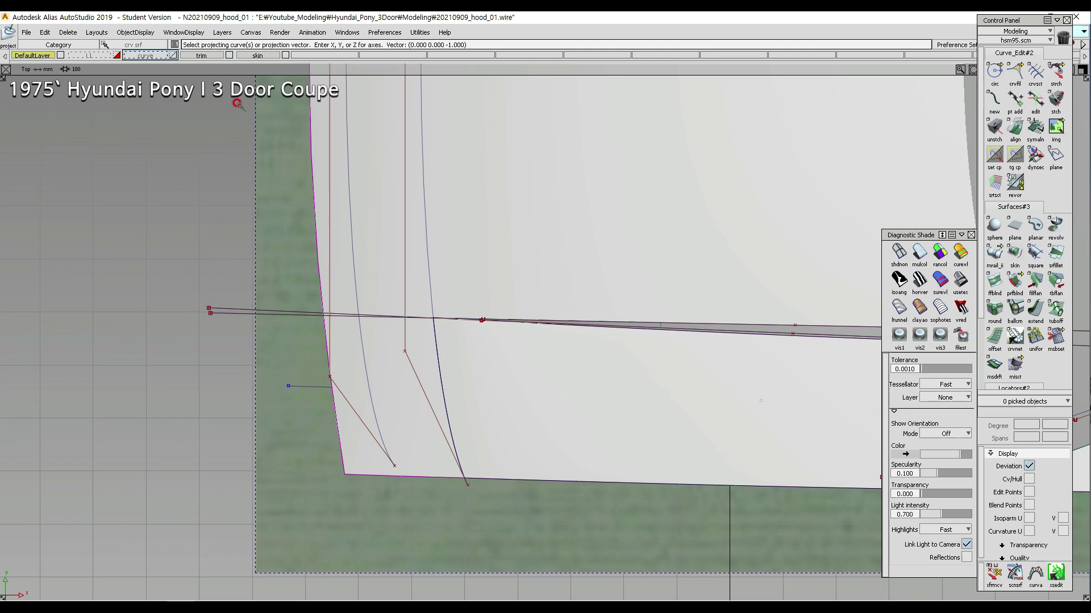
pyautogui.keyDown('ctrl'); pyautogui.keyDown('shift'); pyautogui.moveTo(377, 329); pyautogui.dragTo(380, 344); pyautogui.keyUp('shift'); pyautogui.keyUp('ctrl')
pyautogui.keyDown('ctrl'); pyautogui.keyDown('shift'); pyautogui.moveTo(378, 384); pyautogui.dragTo(358, 365); pyautogui.keyUp('shift'); pyautogui.keyUp('ctrl')
pyautogui.click(382, 372)
pyautogui.press('space')
pyautogui.click(263, 316)
pyautogui.press('space')
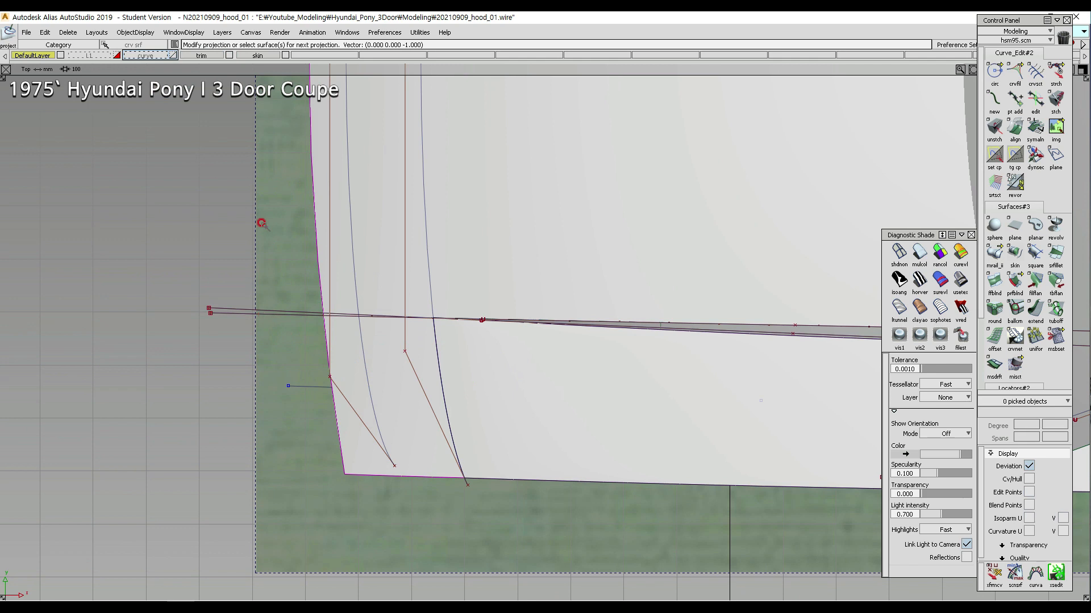
pyautogui.click(229, 55)
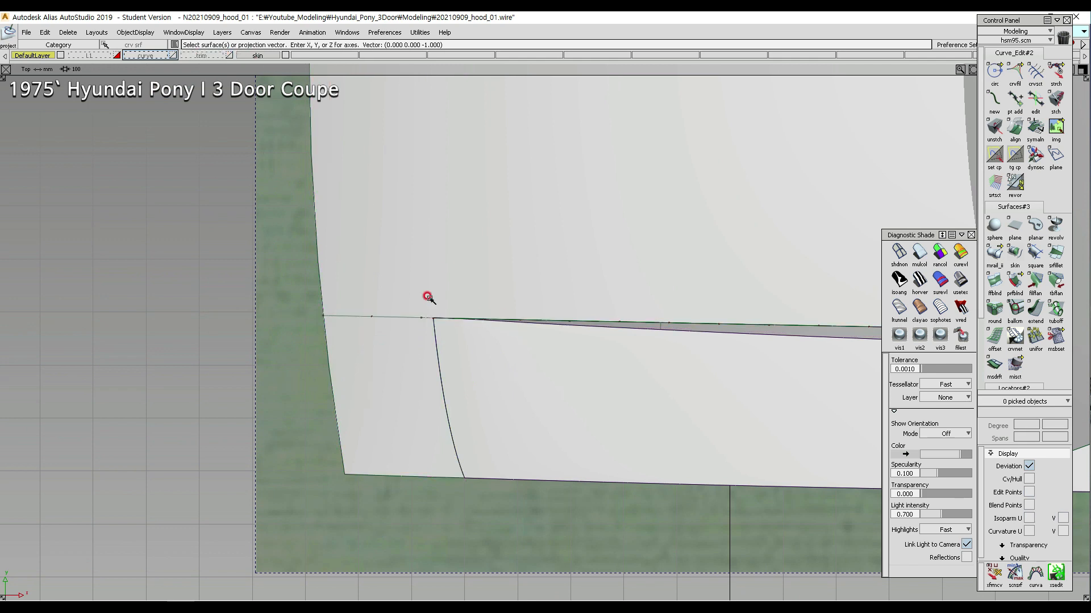
# - In the top view, draw a straight line across the hood's front corner, then turn off shading to show the blueprint
pyautogui.keyDown('ctrl'); pyautogui.keyDown('shift'); pyautogui.moveTo(354, 296); pyautogui.dragTo(335, 306, button='middle'); pyautogui.keyUp('shift'); pyautogui.keyUp('ctrl')
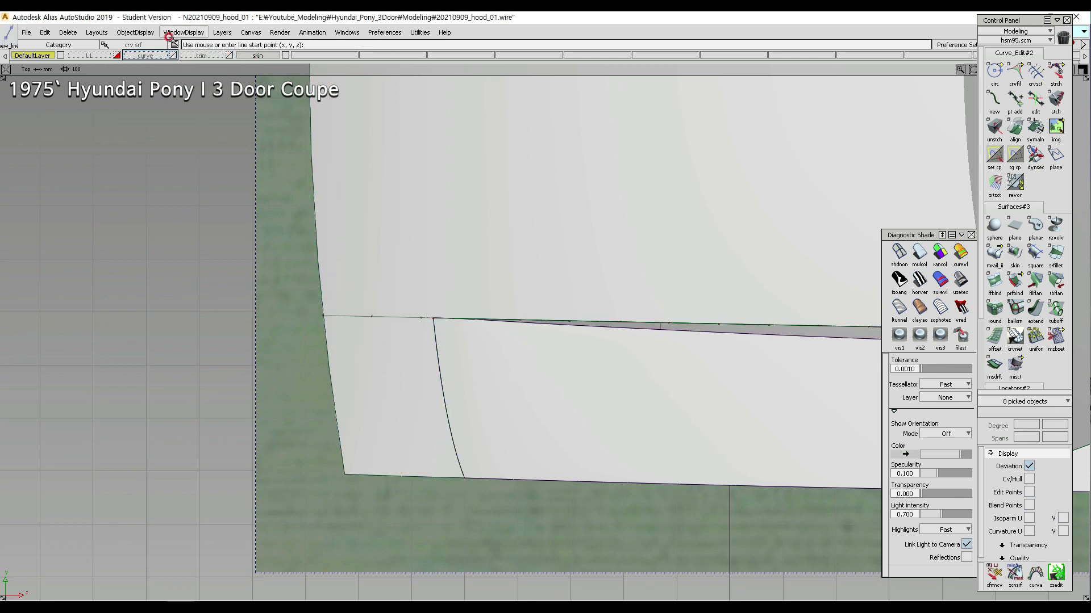
pyautogui.click(229, 56)
pyautogui.keyDown('ctrl'); pyautogui.keyDown('shift'); pyautogui.moveTo(311, 379); pyautogui.dragTo(352, 388); pyautogui.keyUp('shift'); pyautogui.keyUp('ctrl')
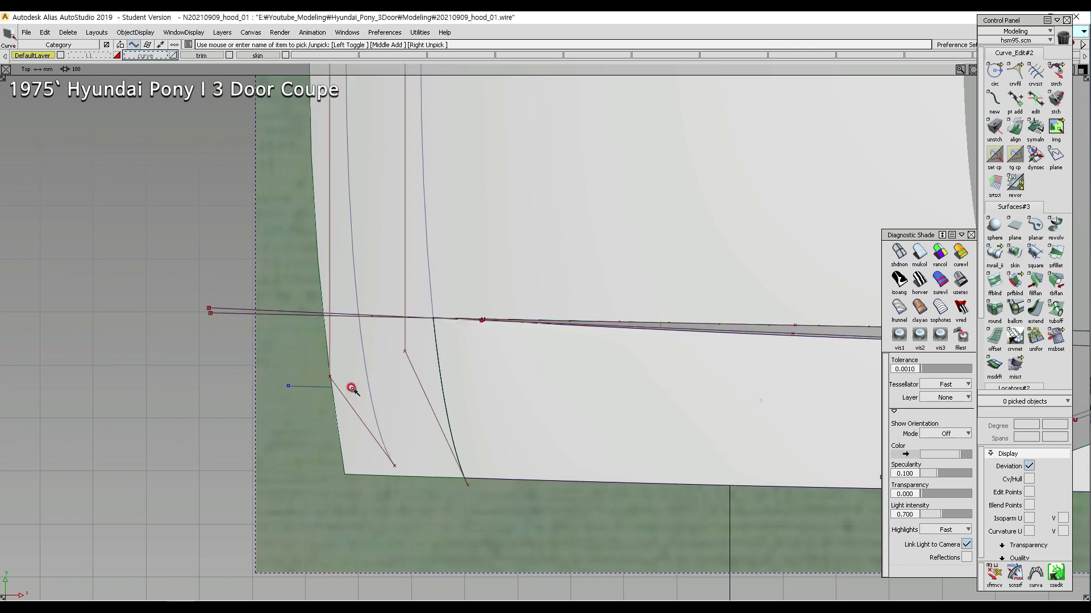
pyautogui.click(229, 55)
pyautogui.keyDown('ctrl'); pyautogui.keyDown('shift'); pyautogui.moveTo(386, 302); pyautogui.dragTo(356, 302); pyautogui.keyUp('shift'); pyautogui.keyUp('ctrl')
pyautogui.click(363, 303)
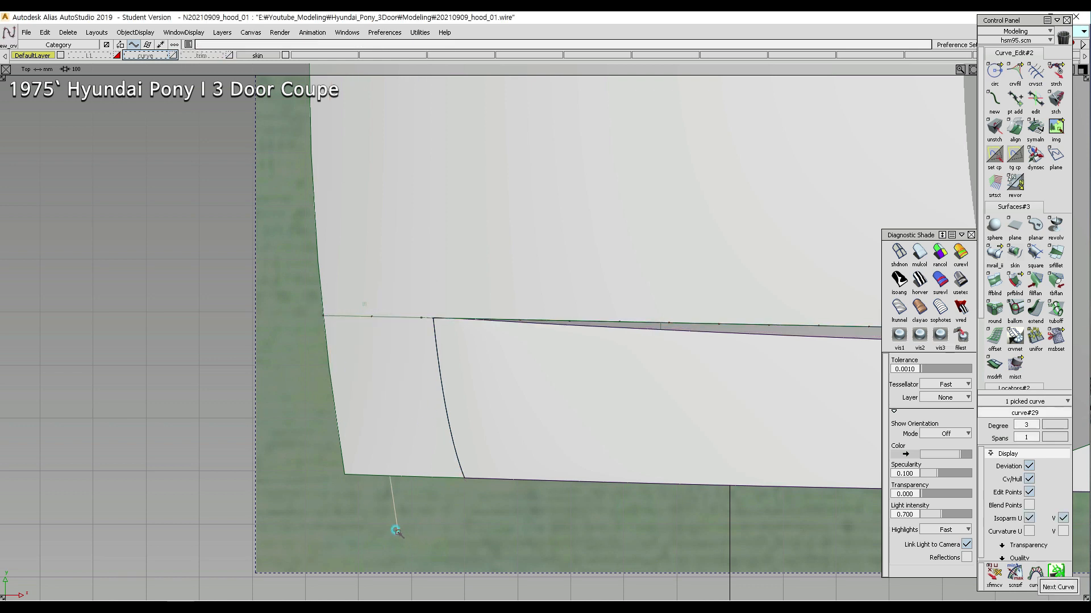
pyautogui.keyDown('ctrl'); pyautogui.keyDown('shift'); pyautogui.moveTo(438, 477); pyautogui.dragTo(407, 478); pyautogui.keyUp('shift'); pyautogui.keyUp('ctrl')
pyautogui.click(900, 251)
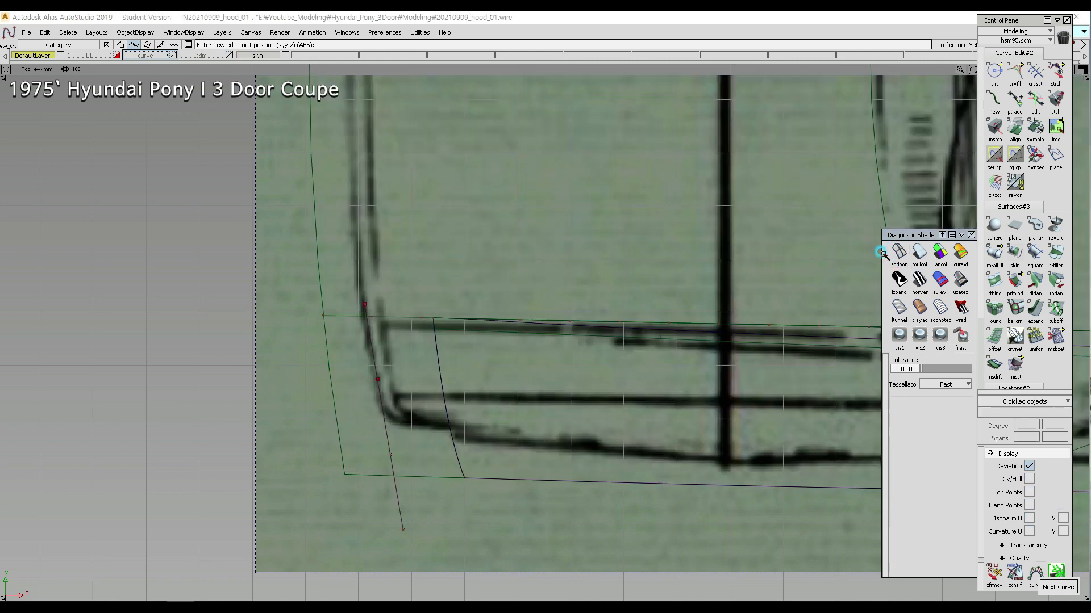
# - Rotate the new line about -1.5 degrees around Z to follow the hood outline on the blueprint
pyautogui.click(403, 445)
pyautogui.keyDown('ctrl'); pyautogui.keyDown('shift'); pyautogui.moveTo(401, 393); pyautogui.dragTo(371, 388, button='middle'); pyautogui.keyUp('shift'); pyautogui.keyUp('ctrl')
pyautogui.keyDown('ctrl'); pyautogui.keyDown('shift'); pyautogui.moveTo(361, 416); pyautogui.dragTo(411, 460); pyautogui.keyUp('shift'); pyautogui.keyUp('ctrl')
pyautogui.keyDown('ctrl'); pyautogui.keyDown('shift'); pyautogui.moveTo(425, 459); pyautogui.dragTo(412, 402, button='middle'); pyautogui.keyUp('shift'); pyautogui.keyUp('ctrl')
pyautogui.keyDown('ctrl'); pyautogui.keyDown('shift'); pyautogui.moveTo(398, 410); pyautogui.dragTo(369, 402); pyautogui.keyUp('shift'); pyautogui.keyUp('ctrl')
pyautogui.click(373, 401)
pyautogui.keyDown('ctrl'); pyautogui.keyDown('shift'); pyautogui.moveTo(407, 394); pyautogui.dragTo(409, 419, button='middle'); pyautogui.keyUp('shift'); pyautogui.keyUp('ctrl')
pyautogui.moveTo(412, 406); pyautogui.dragTo(410, 411, button='right')
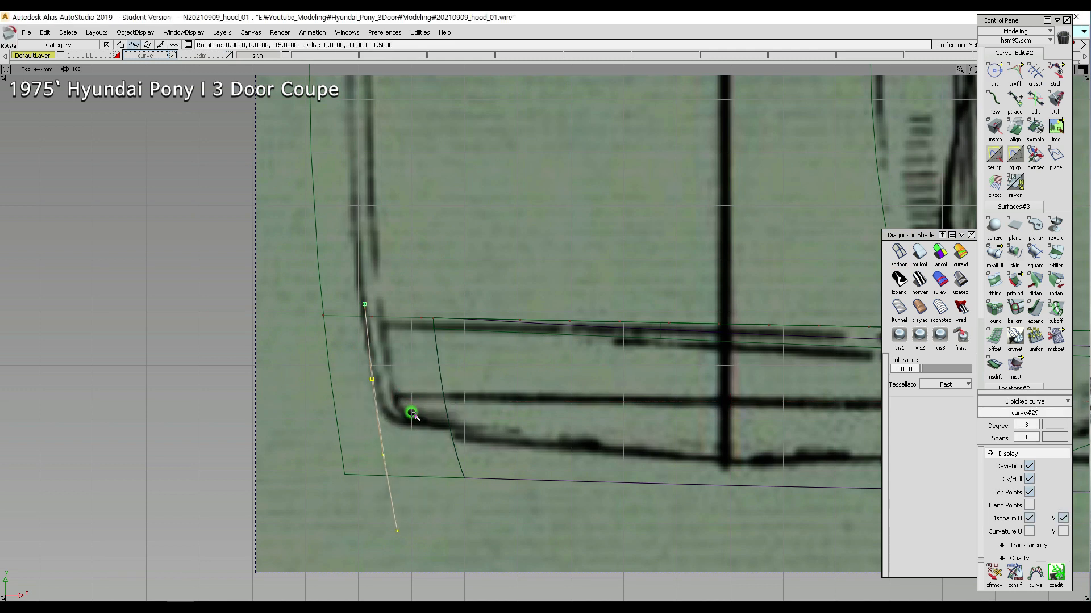
# - Duplicate the slanted line and move the copy rearward, parallel to the original, across the hood-side surface
pyautogui.hotkey('ctrl', 'v')
pyautogui.keyDown('ctrl'); pyautogui.keyDown('shift'); pyautogui.moveTo(382, 366); pyautogui.dragTo(341, 367, button='middle'); pyautogui.keyUp('shift'); pyautogui.keyUp('ctrl')
pyautogui.moveTo(267, 367); pyautogui.dragTo(487, 366, button='middle')
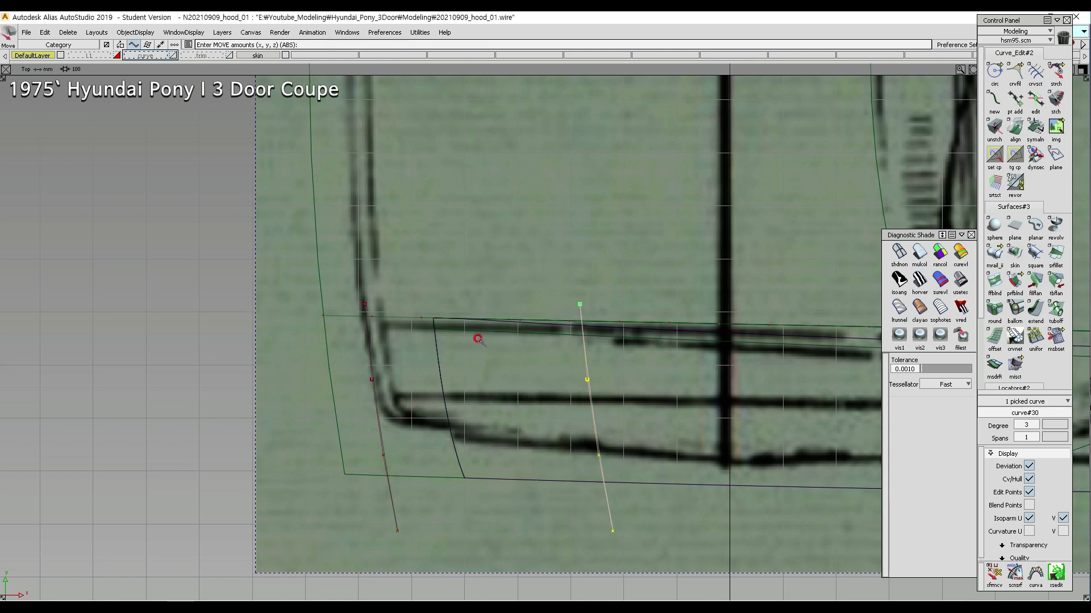
pyautogui.moveTo(428, 267); pyautogui.dragTo(431, 270, button='middle')
# - Project the front line onto the hood surface and the rear line onto the hood-side surface in the top view
pyautogui.keyDown('ctrl'); pyautogui.keyDown('shift'); pyautogui.moveTo(431, 270); pyautogui.dragTo(460, 348); pyautogui.keyUp('shift'); pyautogui.keyUp('ctrl')
pyautogui.keyDown('ctrl'); pyautogui.keyDown('shift'); pyautogui.moveTo(525, 437); pyautogui.dragTo(450, 392, button='middle'); pyautogui.keyUp('shift'); pyautogui.keyUp('ctrl')
pyautogui.moveTo(430, 401); pyautogui.dragTo(467, 416)
pyautogui.press('space')
pyautogui.moveTo(562, 507); pyautogui.dragTo(620, 520)
pyautogui.moveTo(334, 501); pyautogui.dragTo(475, 521)
pyautogui.press('space')
# - Shift the two slanted lines vertically in the side view and assign them to the trim layer
pyautogui.keyDown('ctrl'); pyautogui.keyDown('shift'); pyautogui.moveTo(366, 377); pyautogui.dragTo(335, 371); pyautogui.keyUp('shift'); pyautogui.keyUp('ctrl')
pyautogui.moveTo(334, 370); pyautogui.dragTo(476, 445)
pyautogui.moveTo(505, 412); pyautogui.dragTo(752, 456)
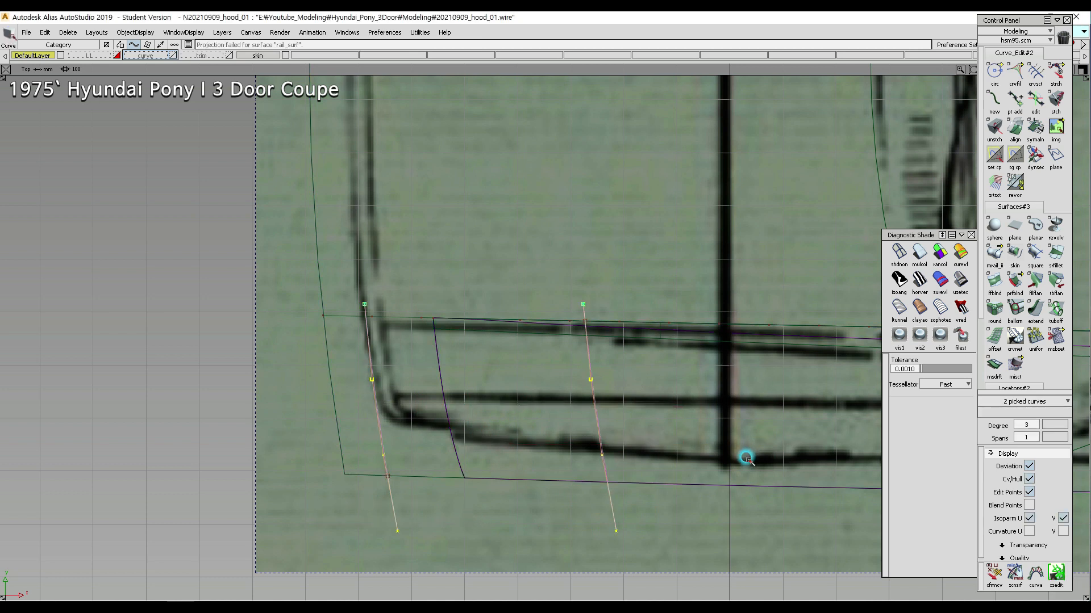
pyautogui.press('F6')
pyautogui.keyDown('alt'); pyautogui.keyDown('shift'); pyautogui.moveTo(623, 363); pyautogui.dragTo(337, 527, button='right'); pyautogui.keyUp('shift'); pyautogui.keyUp('alt')
pyautogui.keyDown('ctrl'); pyautogui.keyDown('shift'); pyautogui.moveTo(566, 510); pyautogui.dragTo(558, 409, button='middle'); pyautogui.keyUp('shift'); pyautogui.keyUp('ctrl')
pyautogui.moveTo(559, 534); pyautogui.dragTo(542, 309, button='right')
pyautogui.moveTo(223, 52); pyautogui.dragTo(218, 65)
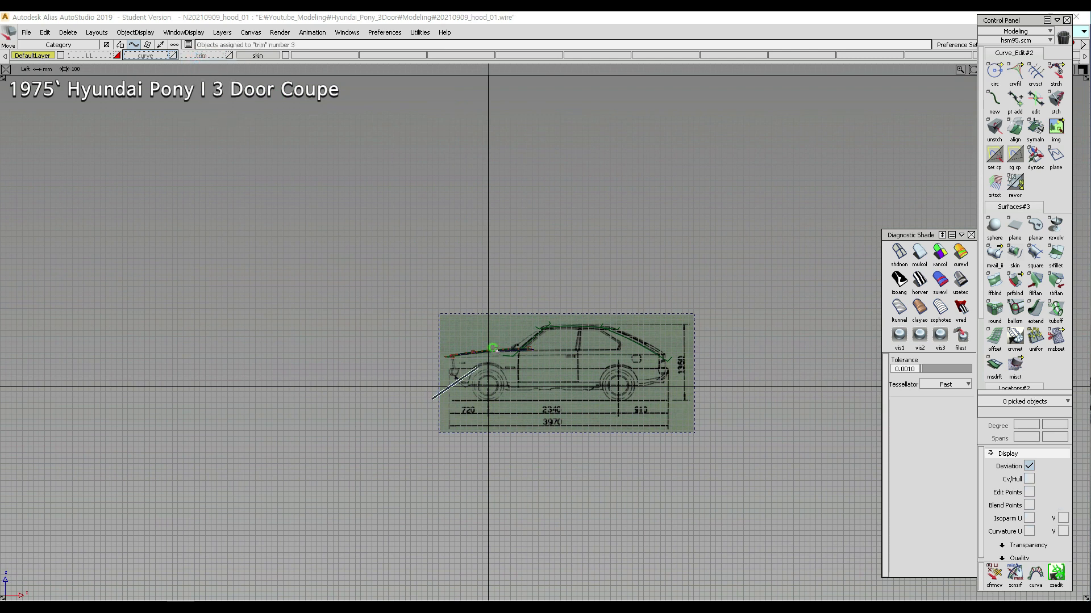
# - In the shaded perspective view, trim away the hood-side surface's front portion along its projected curve
pyautogui.press('F8')
pyautogui.keyDown('alt'); pyautogui.keyDown('shift'); pyautogui.click(493, 393); pyautogui.keyUp('shift'); pyautogui.keyUp('alt')
pyautogui.keyDown('alt'); pyautogui.keyDown('shift'); pyautogui.moveTo(493, 393); pyautogui.dragTo(504, 407, button='right'); pyautogui.keyUp('shift'); pyautogui.keyUp('alt')
pyautogui.moveTo(504, 407)
pyautogui.keyDown('alt'); pyautogui.keyDown('shift'); pyautogui.mouseDown()
pyautogui.moveTo(662, 414)
pyautogui.moveTo(811, 326)
pyautogui.moveTo(714, 336)
pyautogui.mouseUp(); pyautogui.keyUp('shift'); pyautogui.keyUp('alt')
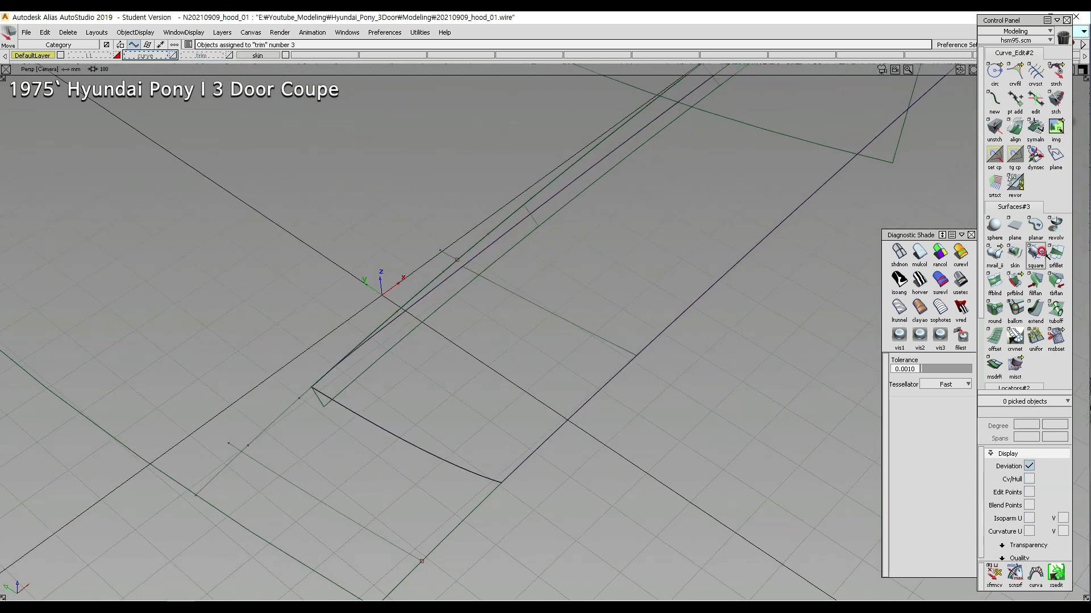
pyautogui.click(918, 254)
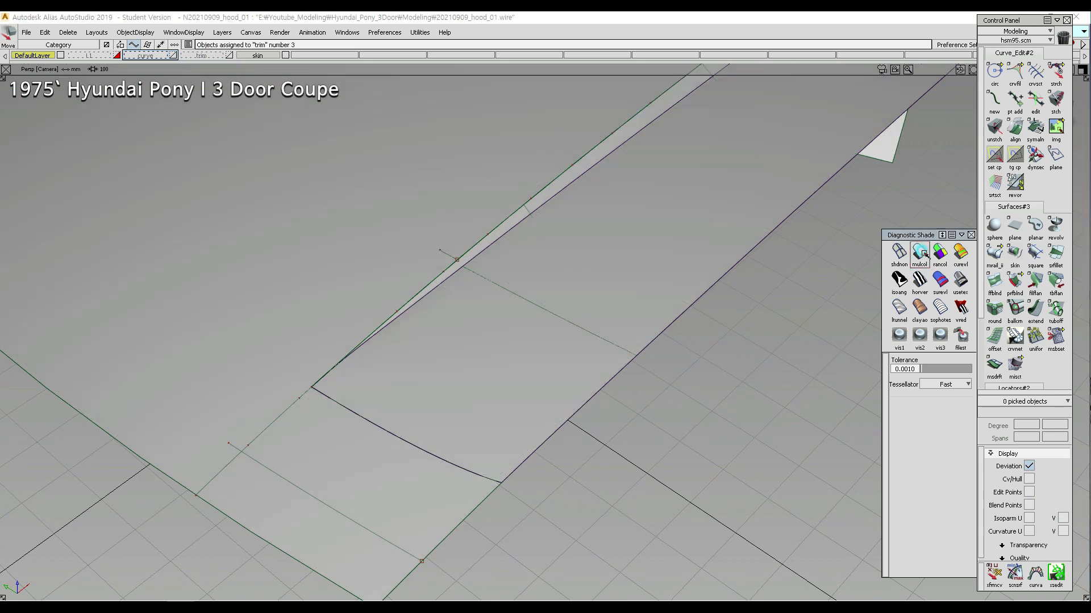
pyautogui.keyDown('ctrl'); pyautogui.keyDown('shift'); pyautogui.moveTo(564, 263); pyautogui.dragTo(565, 258, button='right'); pyautogui.keyUp('shift'); pyautogui.keyUp('ctrl')
pyautogui.click(566, 254)
pyautogui.keyDown('alt'); pyautogui.keyDown('shift'); pyautogui.moveTo(500, 304); pyautogui.dragTo(506, 302, button='middle'); pyautogui.keyUp('shift'); pyautogui.keyUp('alt')
pyautogui.keyDown('ctrl'); pyautogui.keyDown('shift'); pyautogui.moveTo(450, 297); pyautogui.dragTo(506, 275); pyautogui.keyUp('shift'); pyautogui.keyUp('ctrl')
pyautogui.click(448, 258)
# - Section the hood's two projected curves-on-surface against each other so they meet at one corner
pyautogui.keyDown('alt'); pyautogui.keyDown('shift'); pyautogui.moveTo(503, 369); pyautogui.dragTo(323, 364); pyautogui.keyUp('shift'); pyautogui.keyUp('alt')
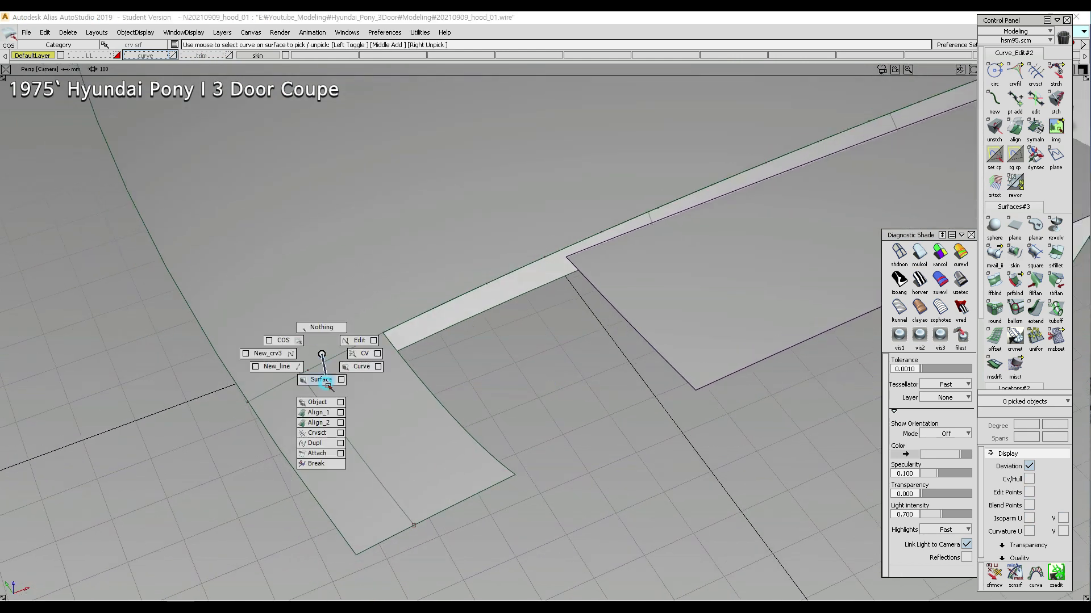
pyautogui.keyDown('ctrl'); pyautogui.keyDown('shift'); pyautogui.moveTo(337, 440); pyautogui.dragTo(333, 434); pyautogui.keyUp('shift'); pyautogui.keyUp('ctrl')
pyautogui.click(336, 357)
pyautogui.press('Return')
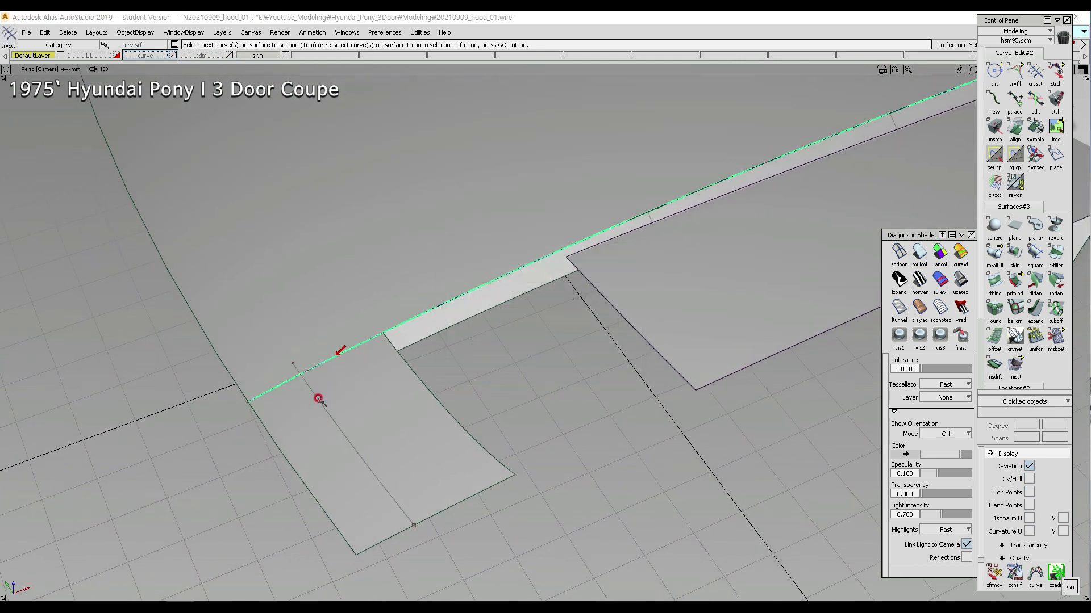
pyautogui.click(321, 402)
pyautogui.press('Return')
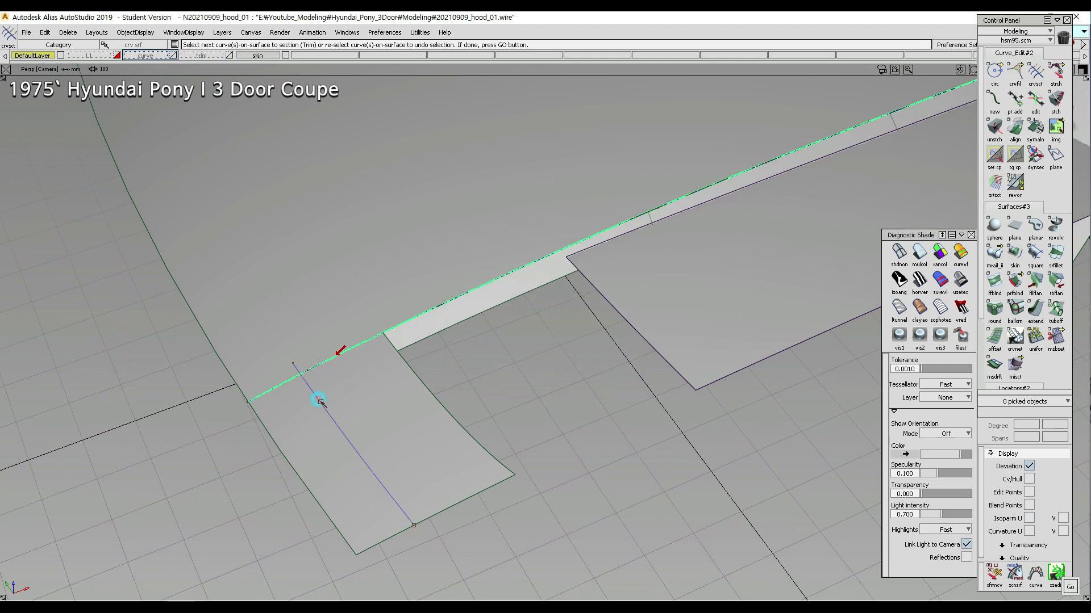
pyautogui.click(319, 396)
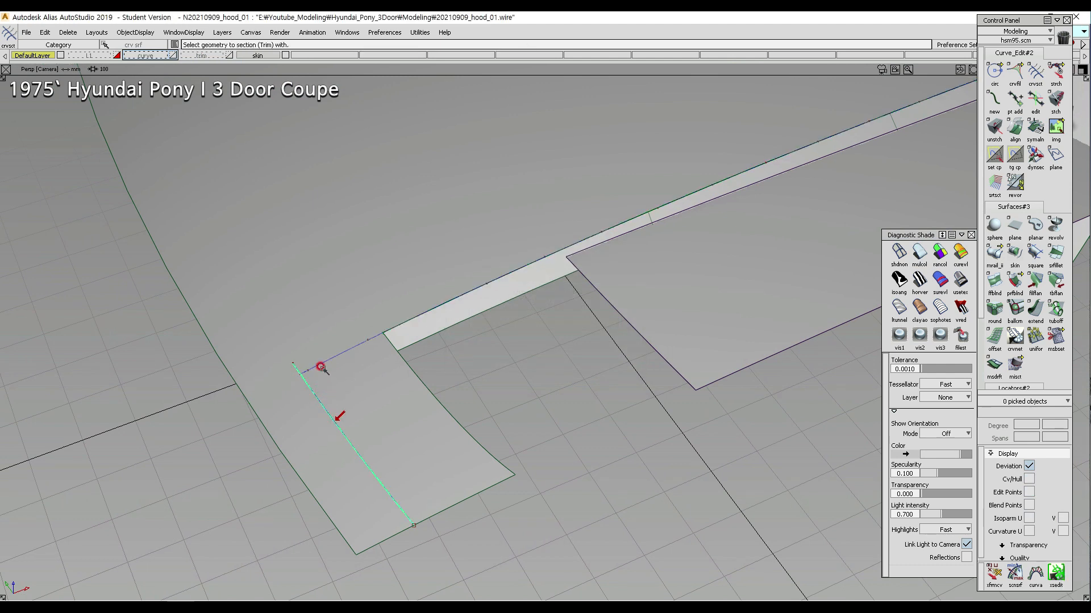
# - Trim the hood surface along the joined curves, removing the area at its front corner
pyautogui.keyDown('ctrl'); pyautogui.keyDown('shift'); pyautogui.moveTo(289, 406); pyautogui.dragTo(311, 301); pyautogui.keyUp('shift'); pyautogui.keyUp('ctrl')
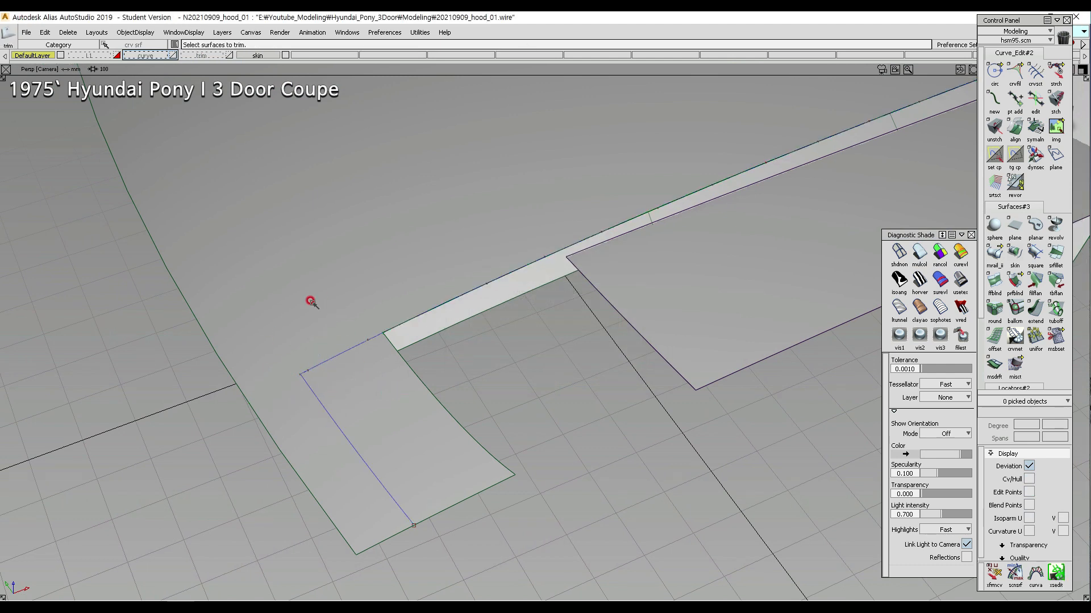
pyautogui.click(312, 276)
pyautogui.click(310, 275)
pyautogui.keyDown('alt'); pyautogui.keyDown('shift'); pyautogui.moveTo(326, 282); pyautogui.dragTo(653, 258); pyautogui.keyUp('shift'); pyautogui.keyUp('alt')
# - Build a Freeform Blend with G2 curvature on both sides between the hood's trimmed front edge and the hood-side surface's front edge
pyautogui.click(994, 281)
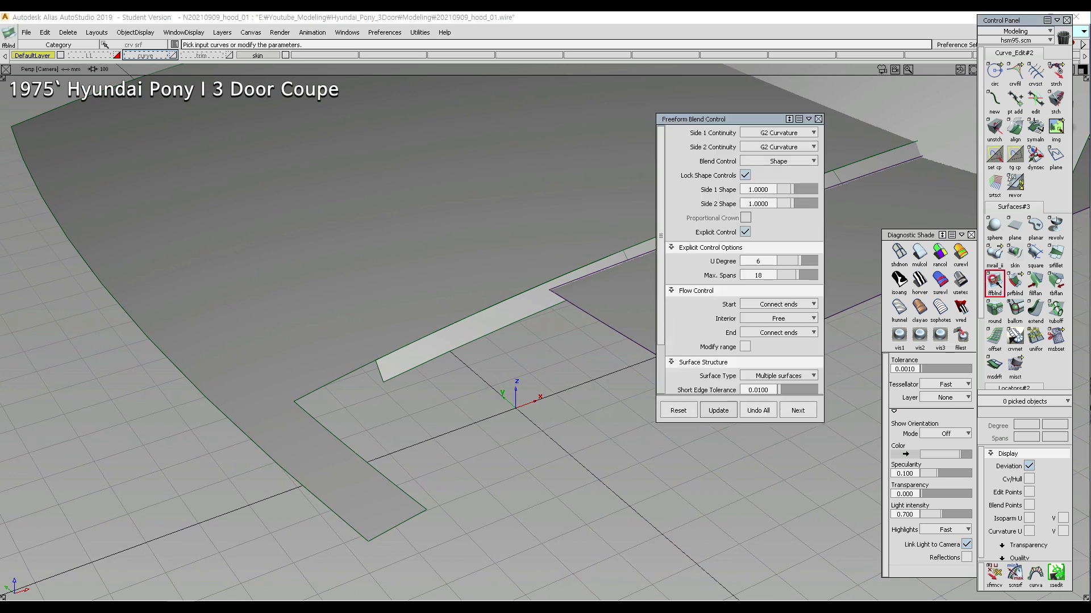
pyautogui.click(357, 426)
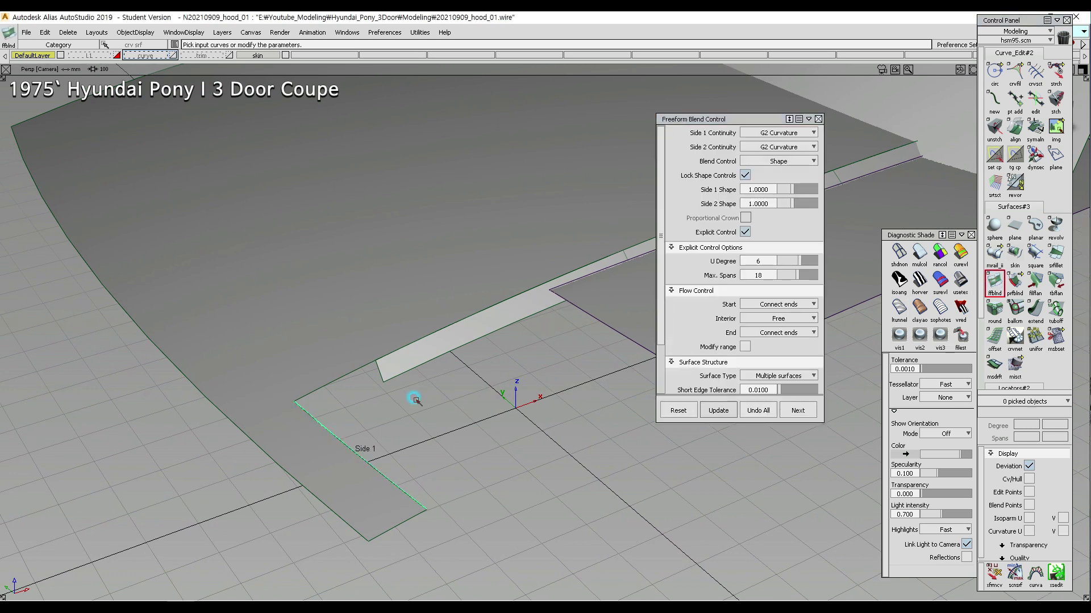
pyautogui.click(585, 313)
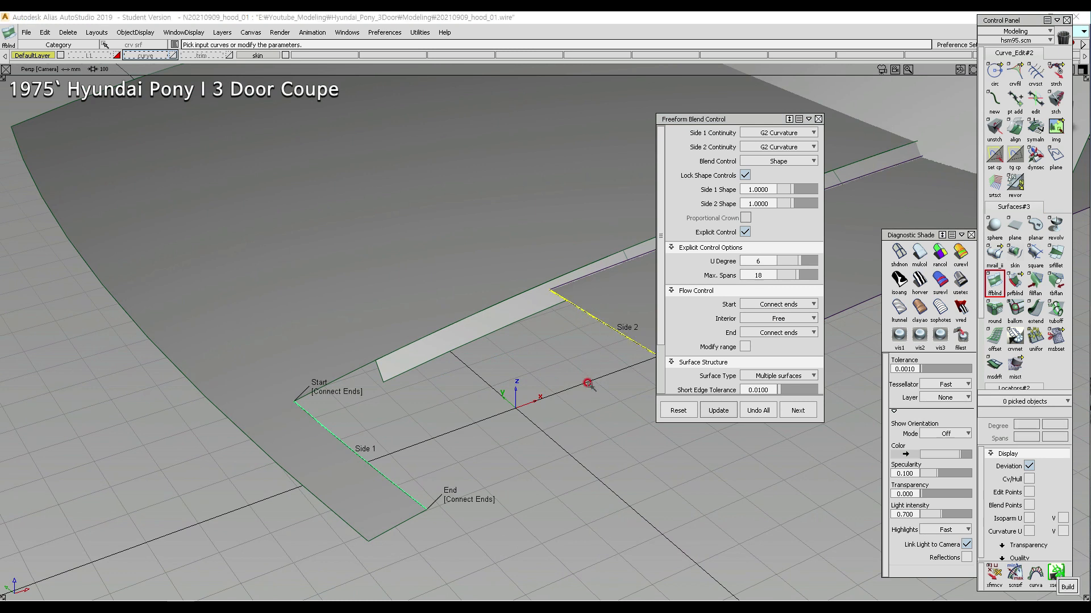
pyautogui.moveTo(767, 118); pyautogui.dragTo(848, 121)
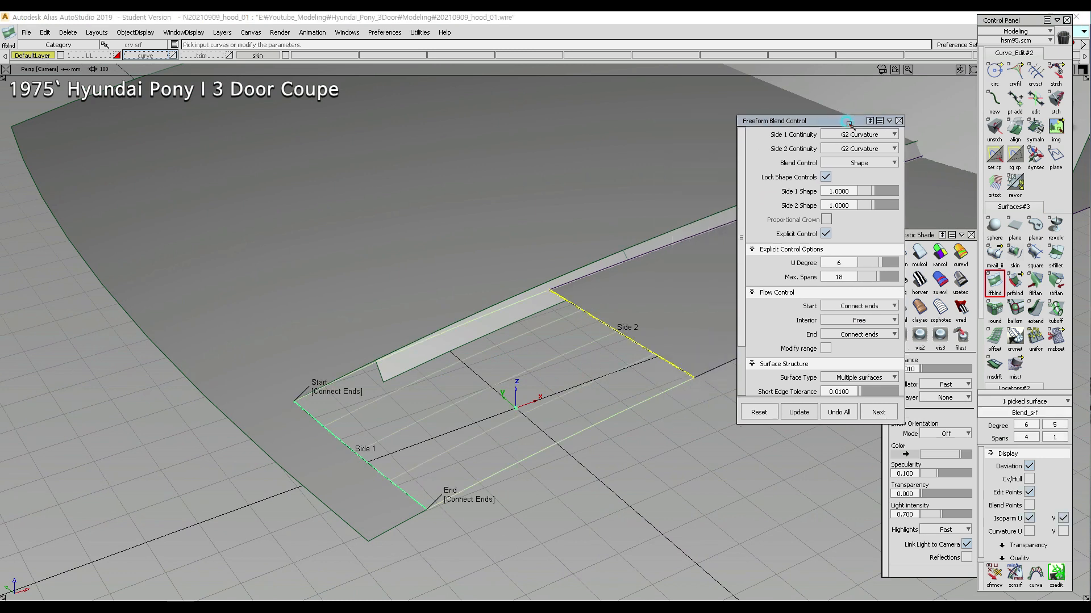
pyautogui.keyDown('alt'); pyautogui.keyDown('shift'); pyautogui.moveTo(658, 346); pyautogui.dragTo(397, 516); pyautogui.keyUp('shift'); pyautogui.keyUp('alt')
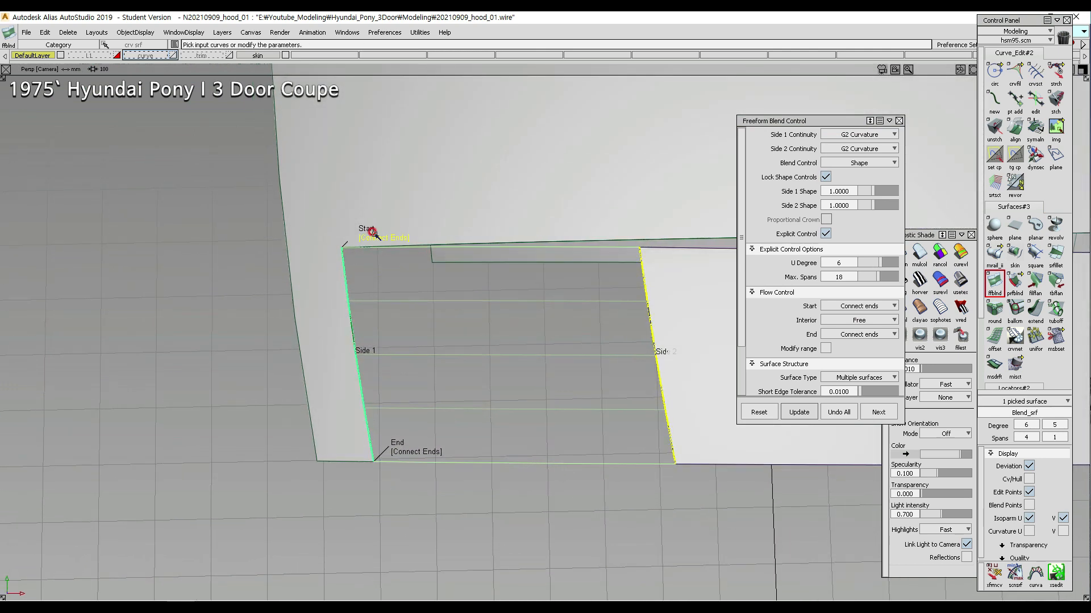
pyautogui.click(408, 462)
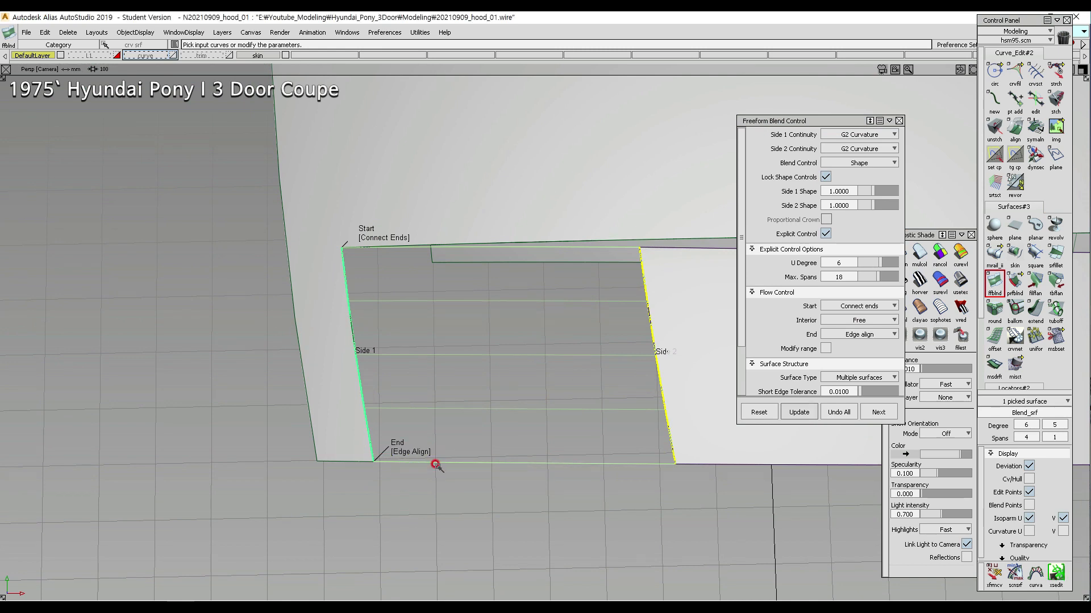
pyautogui.keyDown('ctrl'); pyautogui.keyDown('shift'); pyautogui.moveTo(479, 536); pyautogui.dragTo(679, 213); pyautogui.keyUp('shift'); pyautogui.keyUp('ctrl')
# - Examine the blend's flow with horizontal black-and-white zebra stripes, then return to plain shading
pyautogui.click(919, 252)
pyautogui.click(900, 280)
pyautogui.moveTo(511, 284)
pyautogui.keyDown('alt'); pyautogui.keyDown('shift'); pyautogui.mouseDown()
pyautogui.moveTo(409, 419)
pyautogui.moveTo(299, 431)
pyautogui.moveTo(485, 377)
pyautogui.moveTo(402, 364)
pyautogui.moveTo(389, 387)
pyautogui.moveTo(404, 366)
pyautogui.moveTo(516, 360)
pyautogui.moveTo(540, 295)
pyautogui.moveTo(400, 325)
pyautogui.mouseUp(); pyautogui.keyUp('shift'); pyautogui.keyUp('alt')
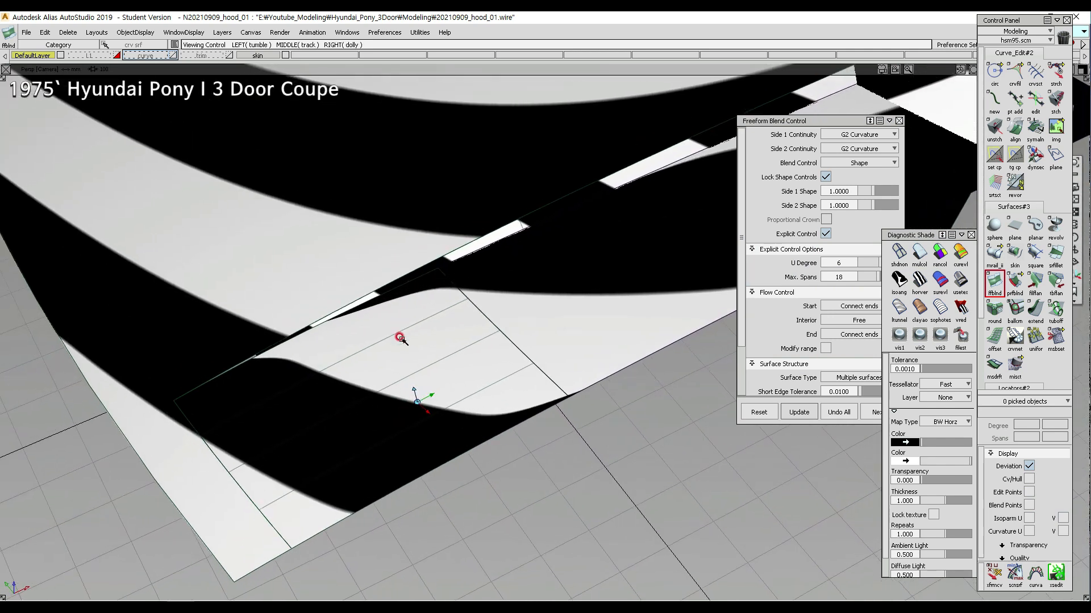
pyautogui.click(919, 253)
pyautogui.moveTo(431, 375)
pyautogui.keyDown('alt'); pyautogui.keyDown('shift'); pyautogui.mouseDown()
pyautogui.moveTo(433, 322)
pyautogui.moveTo(424, 360)
pyautogui.mouseUp(); pyautogui.keyUp('shift'); pyautogui.keyUp('alt')
# - Turn off the U and V isoparms of the front blend surface
pyautogui.click(423, 360)
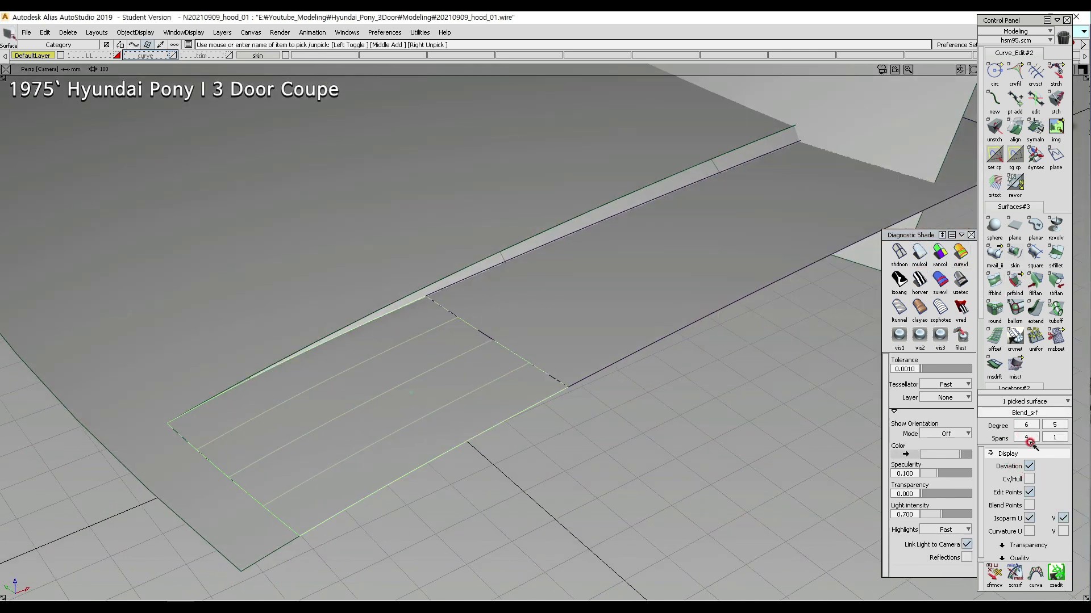
pyautogui.click(1029, 518)
pyautogui.click(1062, 517)
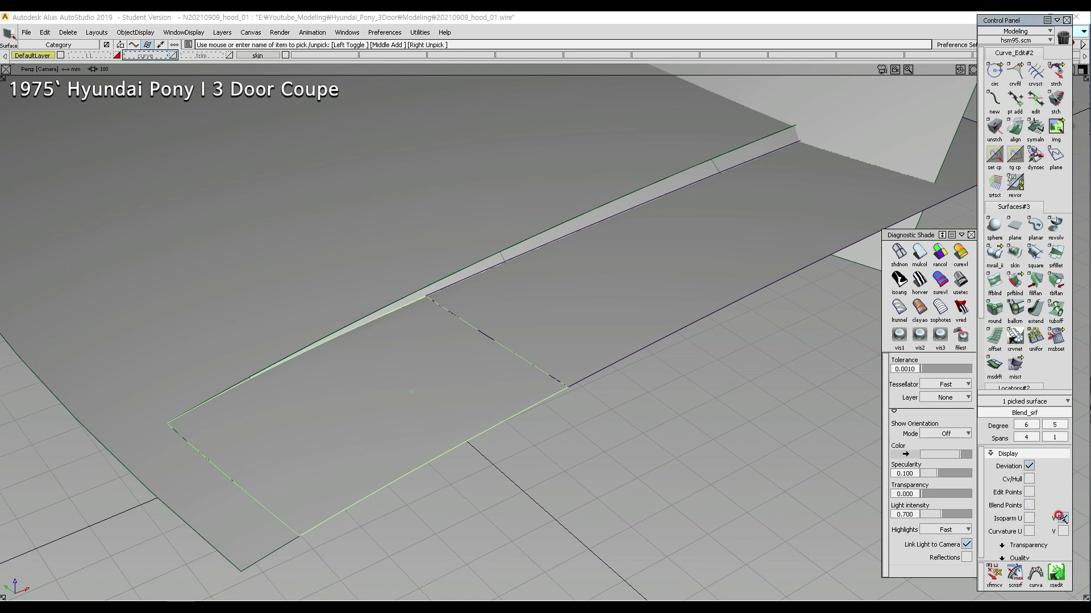
pyautogui.click(390, 324)
# - Hide the front blend surface to expose the bridging strip beneath it
pyautogui.keyDown('alt'); pyautogui.keyDown('shift'); pyautogui.moveTo(365, 377); pyautogui.dragTo(500, 358); pyautogui.keyUp('shift'); pyautogui.keyUp('alt')
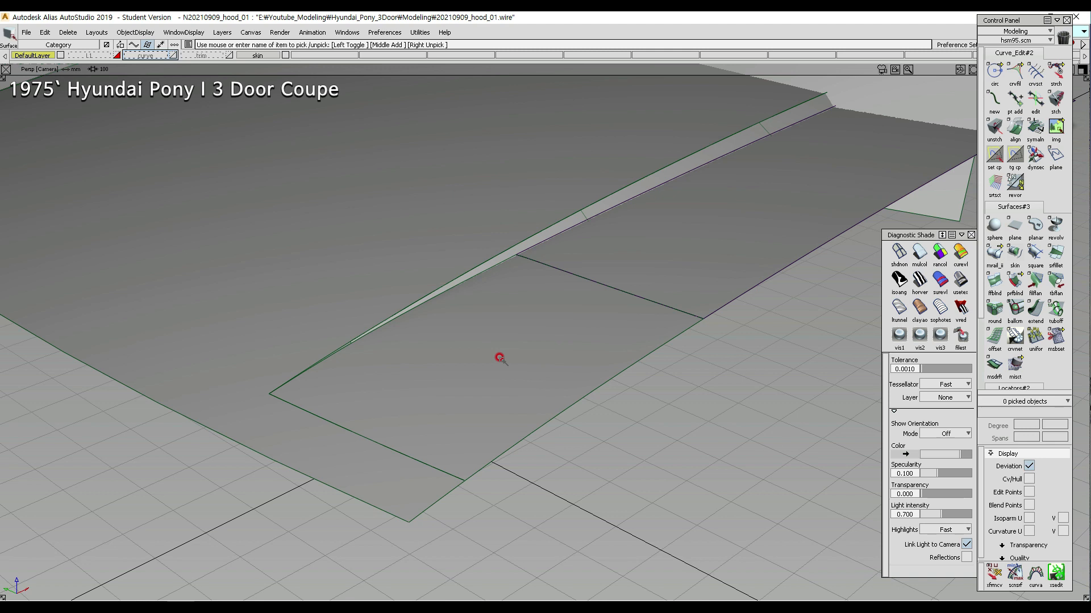
pyautogui.moveTo(476, 390)
pyautogui.keyDown('alt'); pyautogui.keyDown('shift'); pyautogui.mouseDown()
pyautogui.moveTo(467, 412)
pyautogui.moveTo(328, 380)
pyautogui.mouseUp(); pyautogui.keyUp('shift'); pyautogui.keyUp('alt')
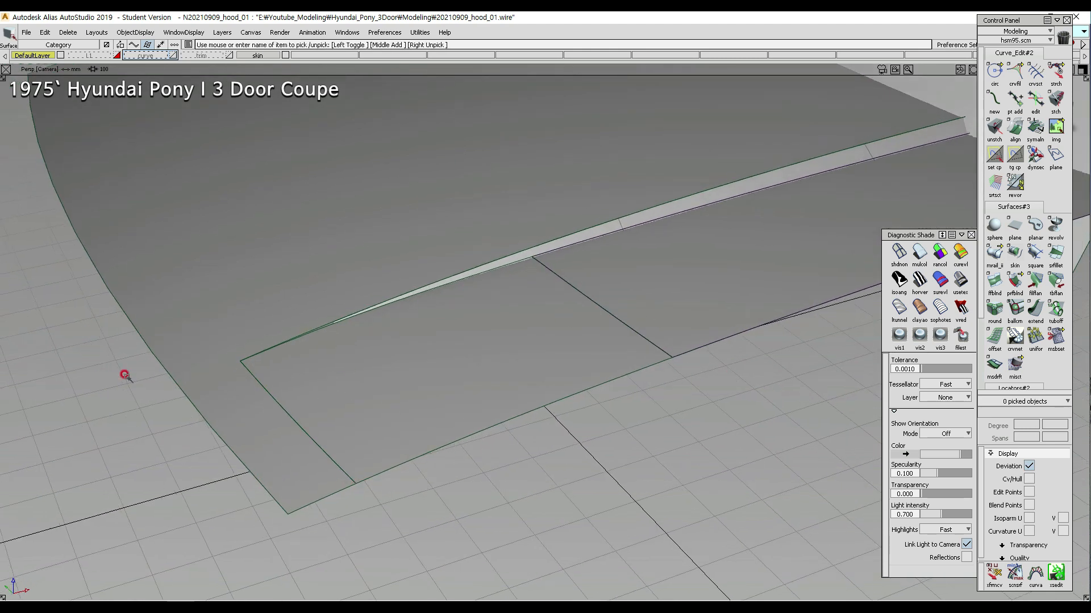
pyautogui.keyDown('alt'); pyautogui.keyDown('shift'); pyautogui.moveTo(406, 339); pyautogui.dragTo(526, 244); pyautogui.keyUp('shift'); pyautogui.keyUp('alt')
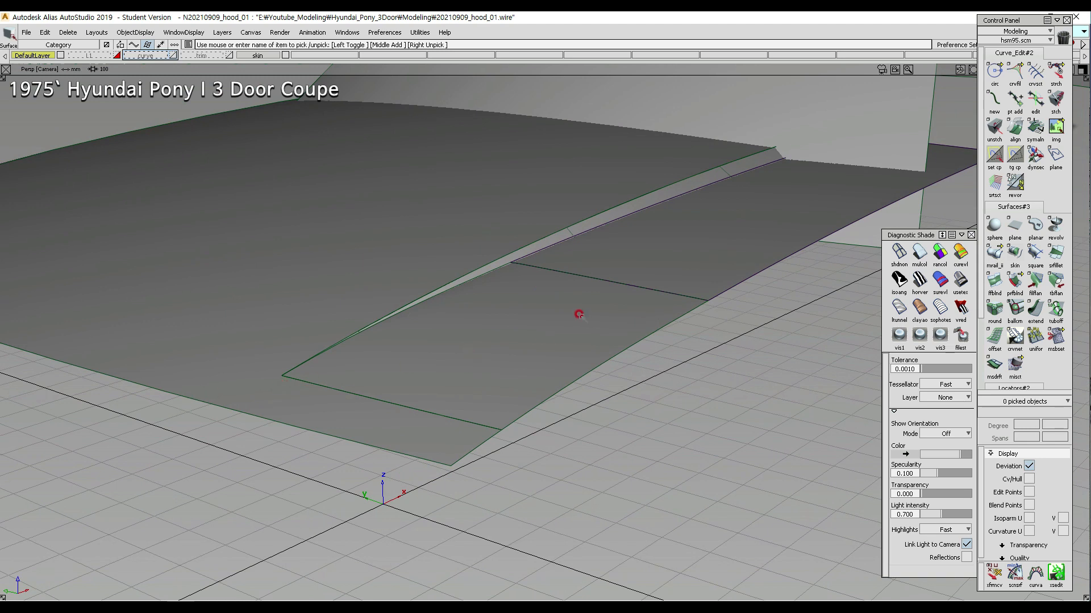
pyautogui.click(475, 302)
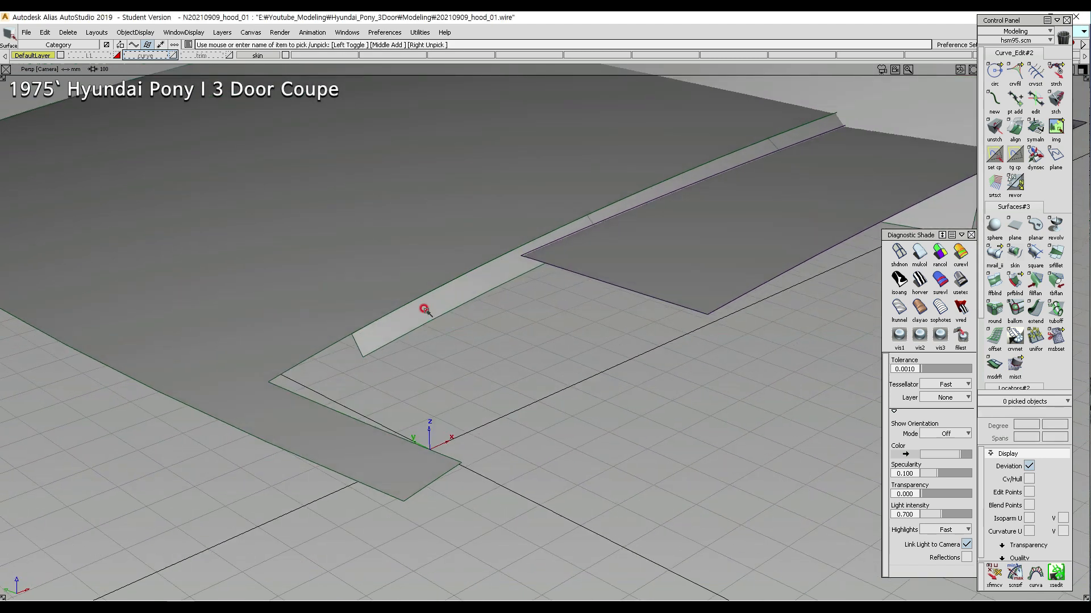
# - Show the curve layer and move the short line at the strip's front end forward to the hood's trimmed corner
pyautogui.click(412, 321)
pyautogui.keyDown('alt'); pyautogui.keyDown('shift'); pyautogui.moveTo(412, 322); pyautogui.dragTo(414, 355, button='right'); pyautogui.keyUp('shift'); pyautogui.keyUp('alt')
pyautogui.keyDown('alt'); pyautogui.keyDown('shift'); pyautogui.moveTo(414, 355); pyautogui.dragTo(472, 329, button='middle'); pyautogui.keyUp('shift'); pyautogui.keyUp('alt')
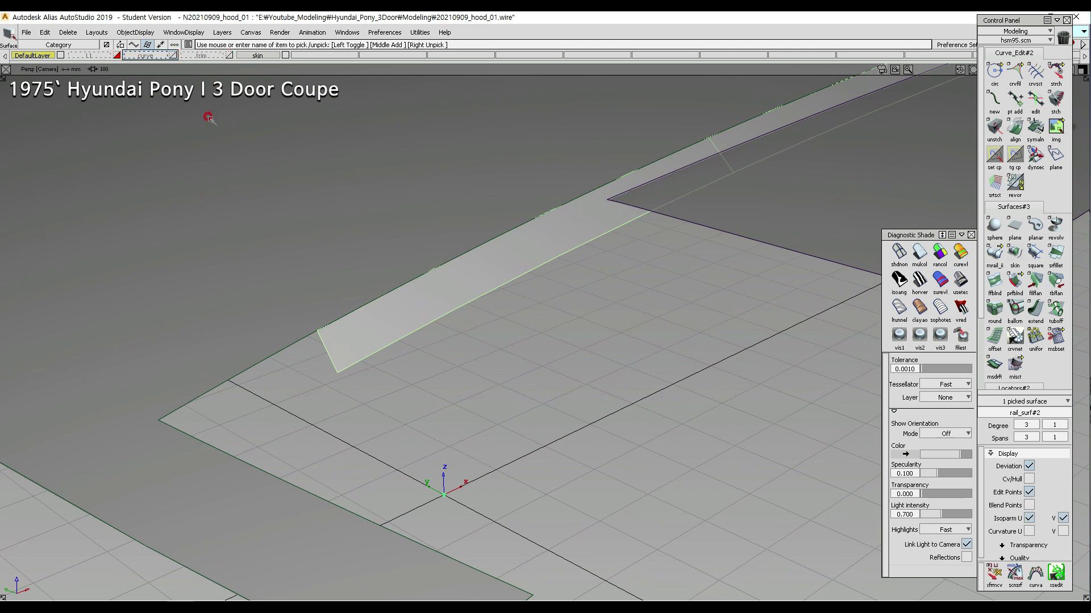
pyautogui.click(369, 297)
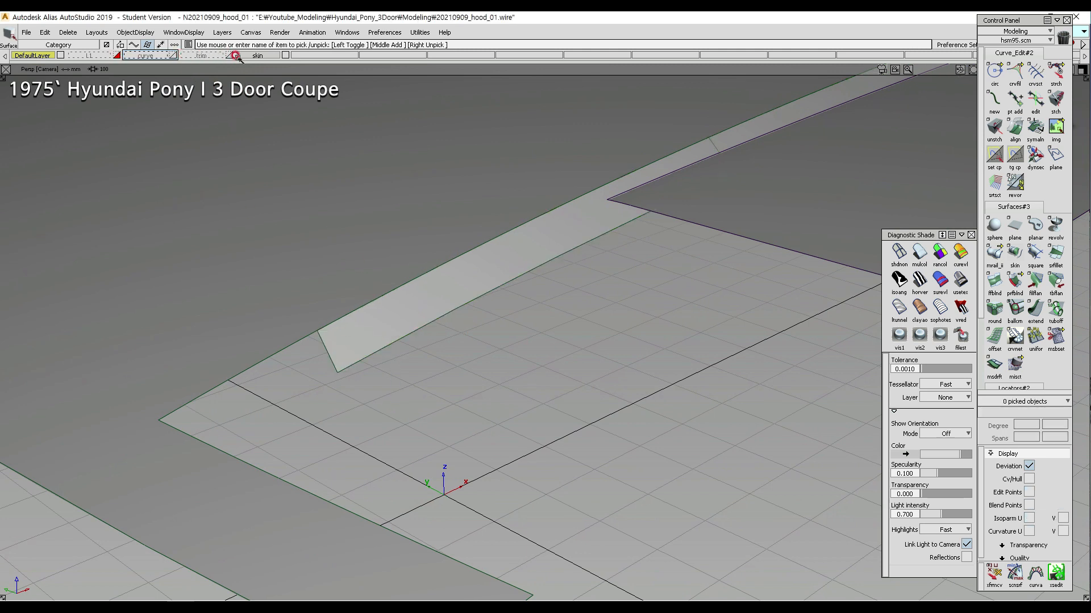
pyautogui.click(173, 55)
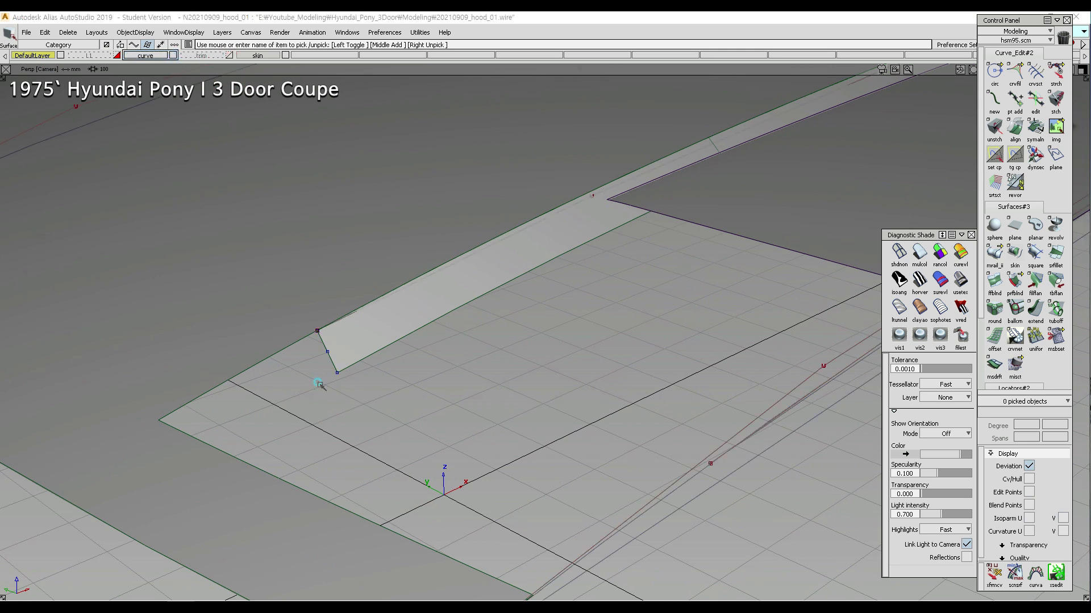
pyautogui.click(344, 340)
pyautogui.moveTo(333, 350); pyautogui.dragTo(314, 364)
pyautogui.keyDown('ctrl'); pyautogui.keyDown('shift'); pyautogui.moveTo(297, 412); pyautogui.dragTo(72, 483); pyautogui.keyUp('shift'); pyautogui.keyUp('ctrl')
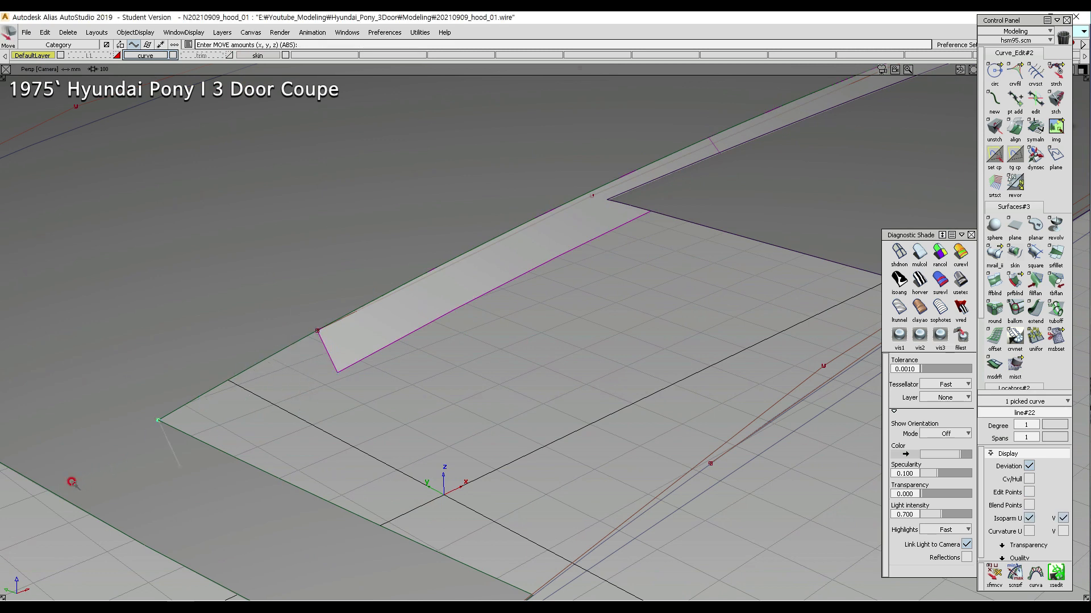
# - Delete the old bridging strip surface along the hood edge
pyautogui.keyDown('ctrl'); pyautogui.keyDown('shift'); pyautogui.moveTo(296, 470); pyautogui.dragTo(361, 353); pyautogui.keyUp('shift'); pyautogui.keyUp('ctrl')
pyautogui.click(358, 337)
pyautogui.keyDown('ctrl'); pyautogui.keyDown('shift'); pyautogui.moveTo(359, 335); pyautogui.dragTo(361, 381, button='right'); pyautogui.keyUp('shift'); pyautogui.keyUp('ctrl')
pyautogui.keyDown('ctrl'); pyautogui.keyDown('shift'); pyautogui.moveTo(357, 391); pyautogui.dragTo(365, 328); pyautogui.keyUp('shift'); pyautogui.keyUp('ctrl')
pyautogui.click(362, 325)
pyautogui.press('Delete')
pyautogui.press('Return')
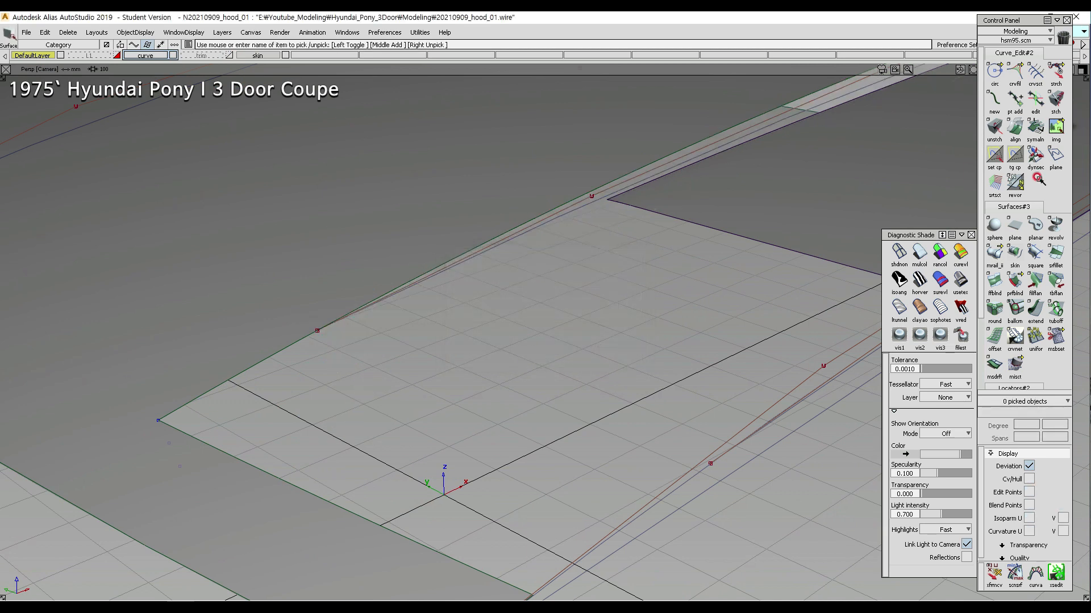
pyautogui.click(994, 254)
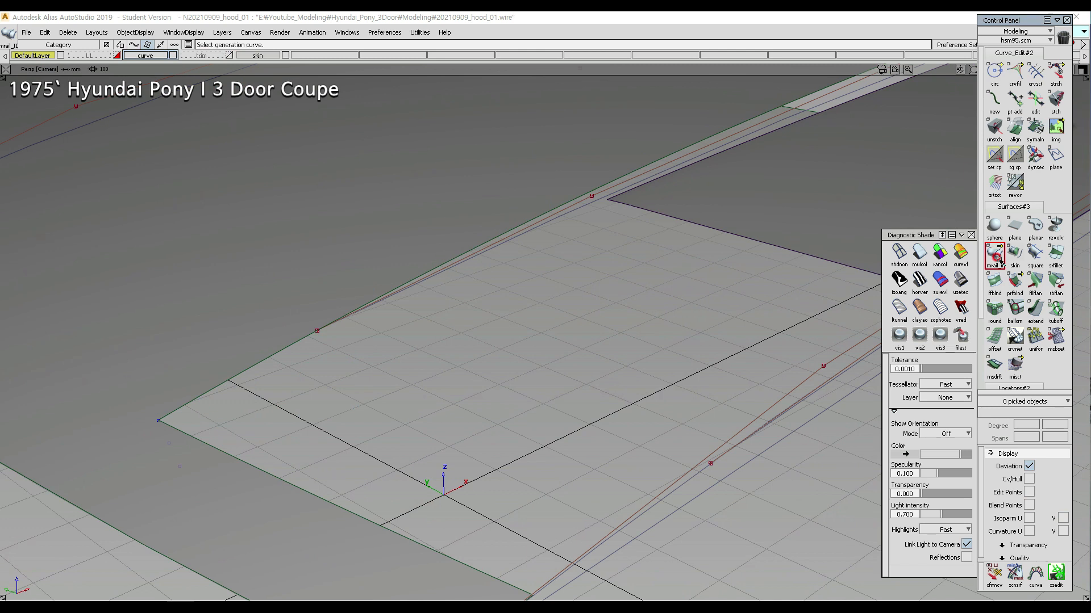
pyautogui.doubleClick(998, 261)
pyautogui.click(844, 147)
pyautogui.keyDown('alt'); pyautogui.keyDown('shift'); pyautogui.moveTo(195, 418); pyautogui.dragTo(460, 298); pyautogui.keyUp('shift'); pyautogui.keyUp('alt')
pyautogui.keyDown('alt'); pyautogui.keyDown('shift'); pyautogui.moveTo(332, 329); pyautogui.dragTo(424, 236); pyautogui.keyUp('shift'); pyautogui.keyUp('alt')
# - Delete the old rail curve along the hood edge and select the hood surface
pyautogui.keyDown('ctrl'); pyautogui.keyDown('shift'); pyautogui.moveTo(443, 200); pyautogui.dragTo(477, 210, button='middle'); pyautogui.keyUp('shift'); pyautogui.keyUp('ctrl')
pyautogui.moveTo(482, 213); pyautogui.dragTo(400, 180)
pyautogui.press('Delete')
pyautogui.click(402, 195)
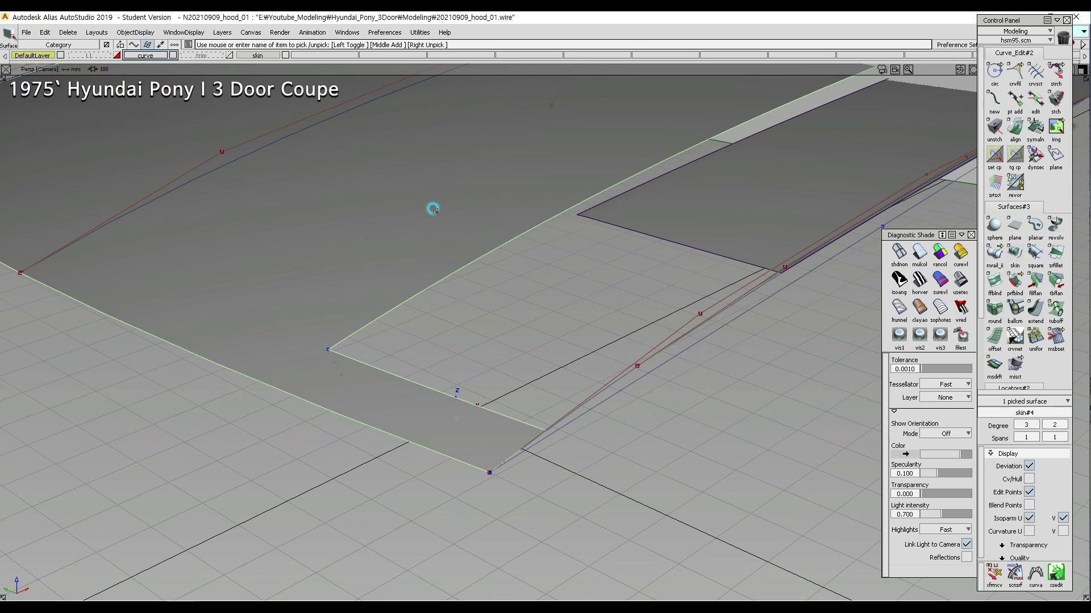
# - Untrim the hood surface in two passes to restore its full area over the front corner and side region
pyautogui.keyDown('ctrl'); pyautogui.keyDown('shift'); pyautogui.moveTo(454, 220); pyautogui.dragTo(454, 219, button='middle'); pyautogui.keyUp('shift'); pyautogui.keyUp('ctrl')
pyautogui.keyDown('ctrl'); pyautogui.keyDown('shift'); pyautogui.moveTo(455, 264); pyautogui.dragTo(454, 263, button='middle'); pyautogui.keyUp('shift'); pyautogui.keyUp('ctrl')
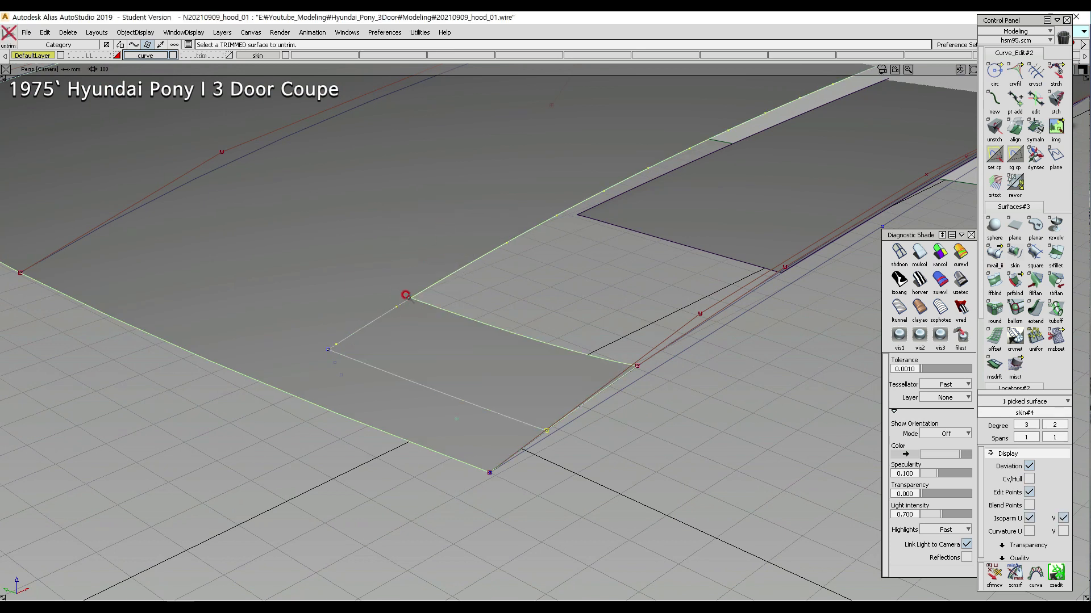
pyautogui.keyDown('ctrl'); pyautogui.keyDown('shift'); pyautogui.moveTo(416, 206); pyautogui.dragTo(417, 207, button='middle'); pyautogui.keyUp('shift'); pyautogui.keyUp('ctrl')
pyautogui.keyDown('ctrl'); pyautogui.keyDown('shift'); pyautogui.moveTo(415, 251); pyautogui.dragTo(413, 252, button='middle'); pyautogui.keyUp('shift'); pyautogui.keyUp('ctrl')
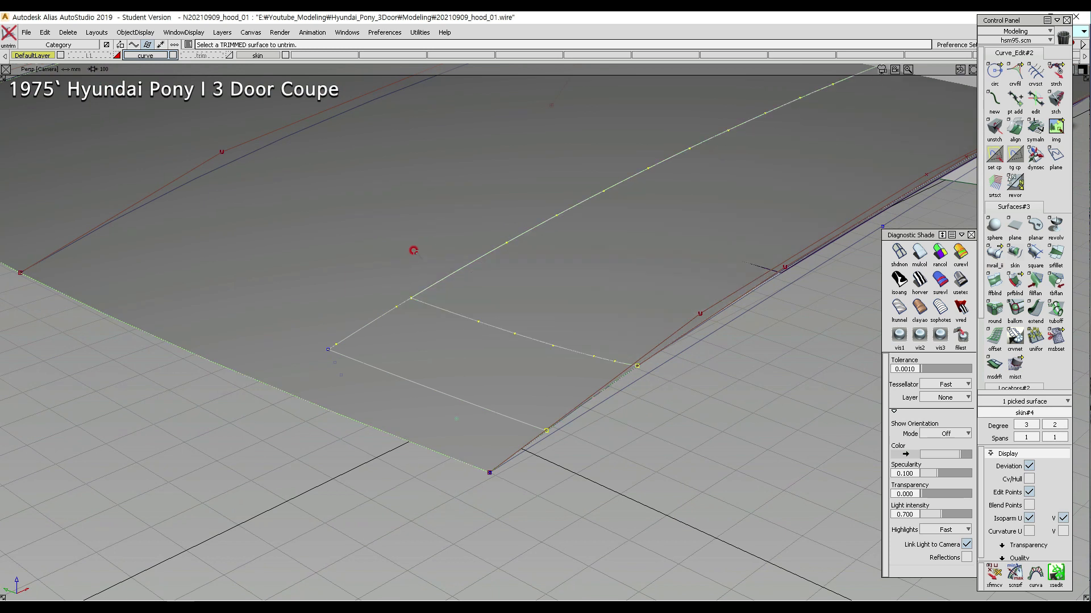
# - Delete the short cross curve-on-surface near the hood's front corner and the old lengthwise curve-on-surface along the side
pyautogui.keyDown('ctrl'); pyautogui.keyDown('shift'); pyautogui.moveTo(450, 348); pyautogui.dragTo(430, 322, button='middle'); pyautogui.keyUp('shift'); pyautogui.keyUp('ctrl')
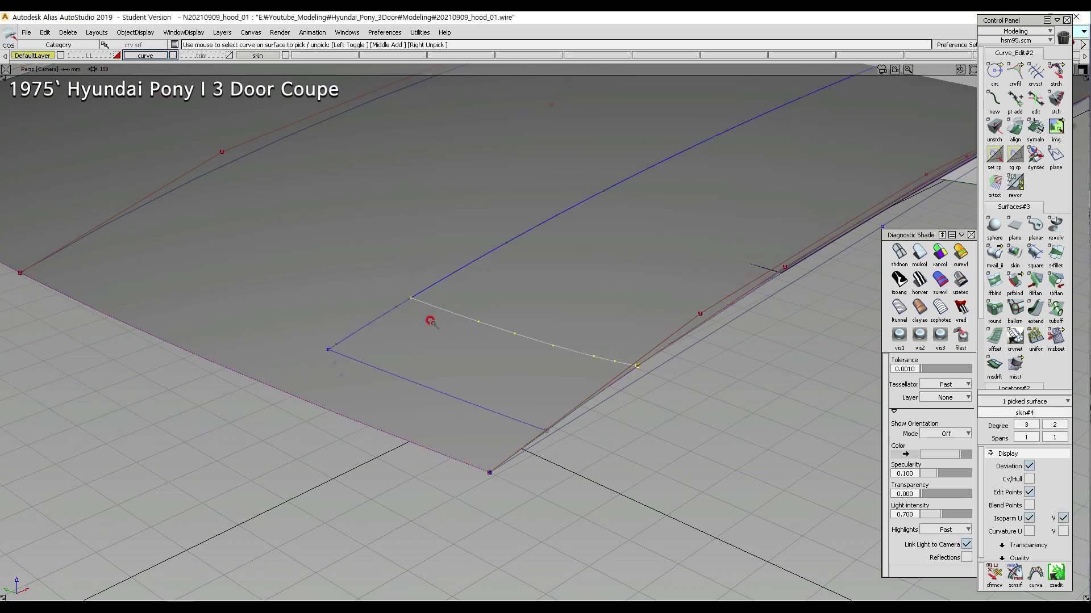
pyautogui.click(430, 322)
pyautogui.middleClick(441, 280)
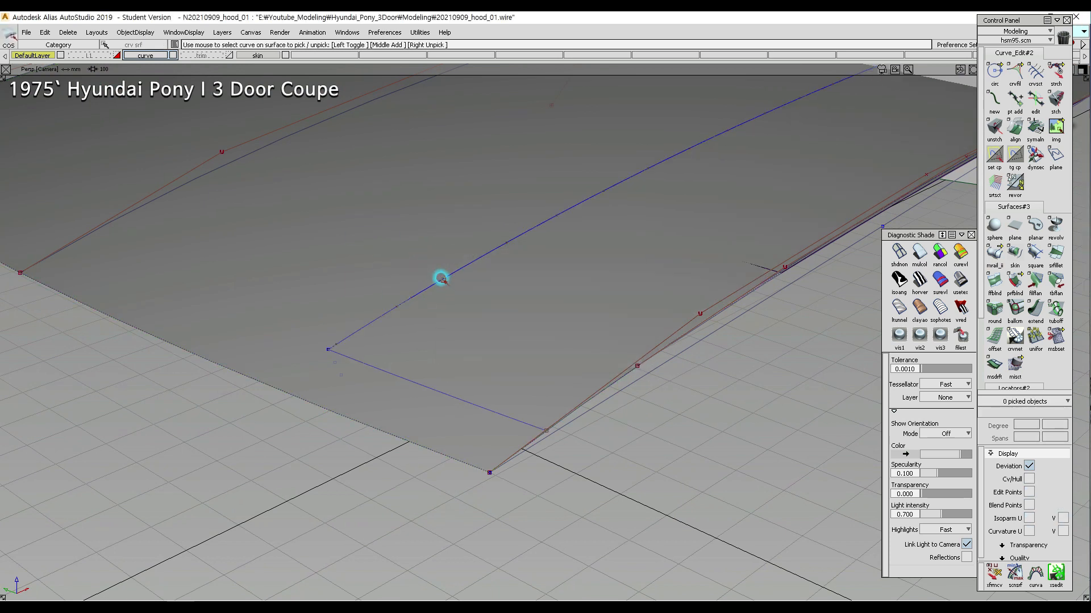
pyautogui.click(454, 299)
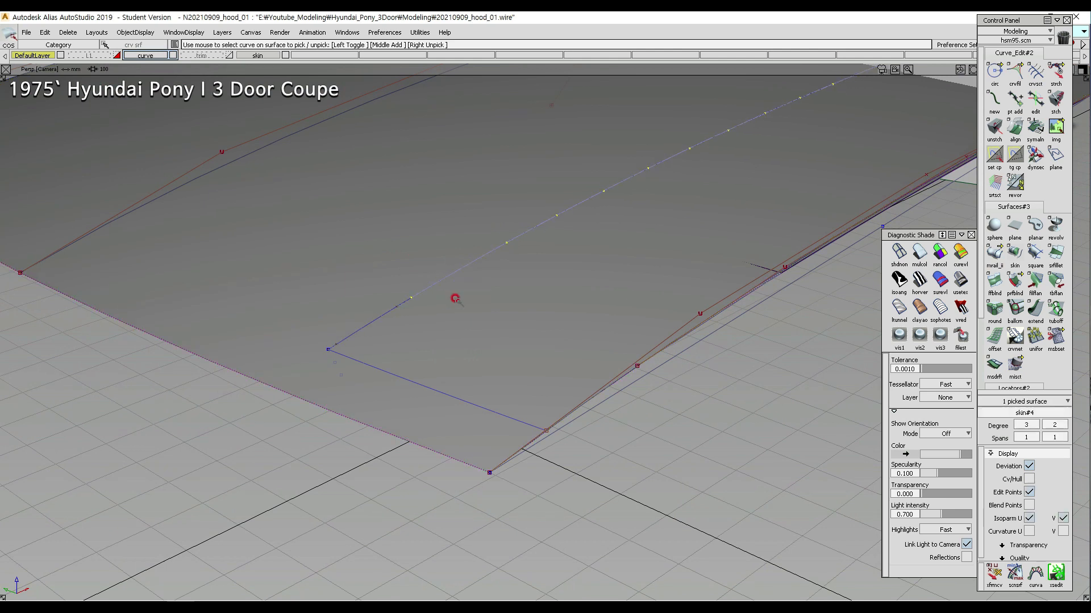
pyautogui.press('Delete')
pyautogui.press('Return')
# - Retrim the hood surface along the remaining curves, removing the side region and keeping the narrow front strip
pyautogui.keyDown('ctrl'); pyautogui.keyDown('shift'); pyautogui.moveTo(455, 327); pyautogui.dragTo(390, 280); pyautogui.keyUp('shift'); pyautogui.keyUp('ctrl')
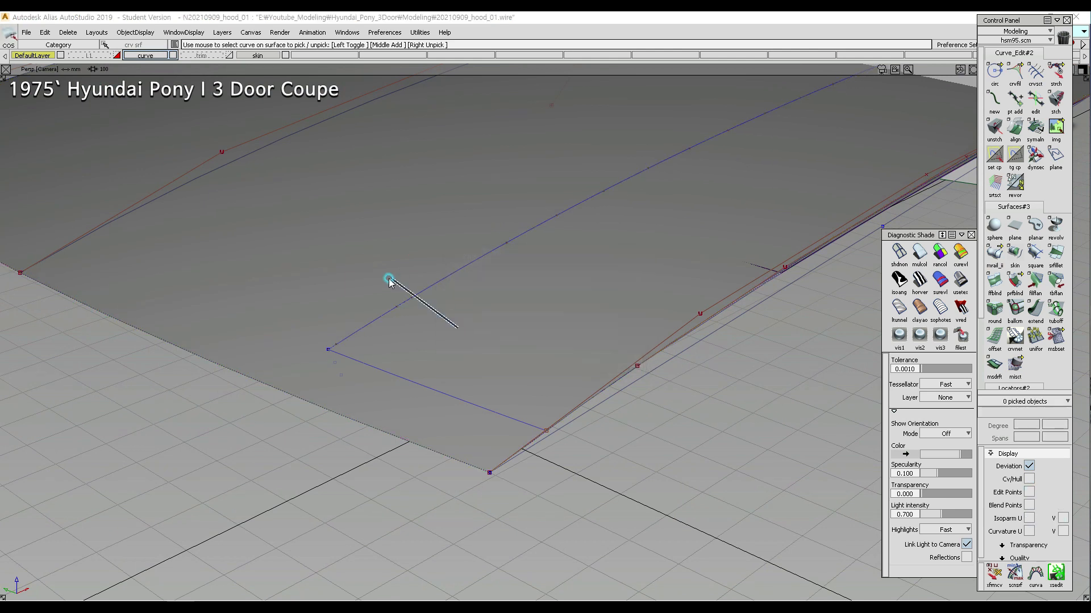
pyautogui.click(386, 311)
pyautogui.keyDown('alt'); pyautogui.keyDown('shift'); pyautogui.moveTo(547, 279); pyautogui.dragTo(477, 209); pyautogui.keyUp('shift'); pyautogui.keyUp('alt')
pyautogui.click(370, 208)
pyautogui.click(372, 209)
pyautogui.press('space')
# - Build the bridging strip with Monorail II, using the short lines at both ends as generation curves and the trimmed hood edge as rail
pyautogui.keyDown('alt'); pyautogui.keyDown('shift'); pyautogui.moveTo(542, 332); pyautogui.dragTo(443, 339); pyautogui.keyUp('shift'); pyautogui.keyUp('alt')
pyautogui.click(993, 252)
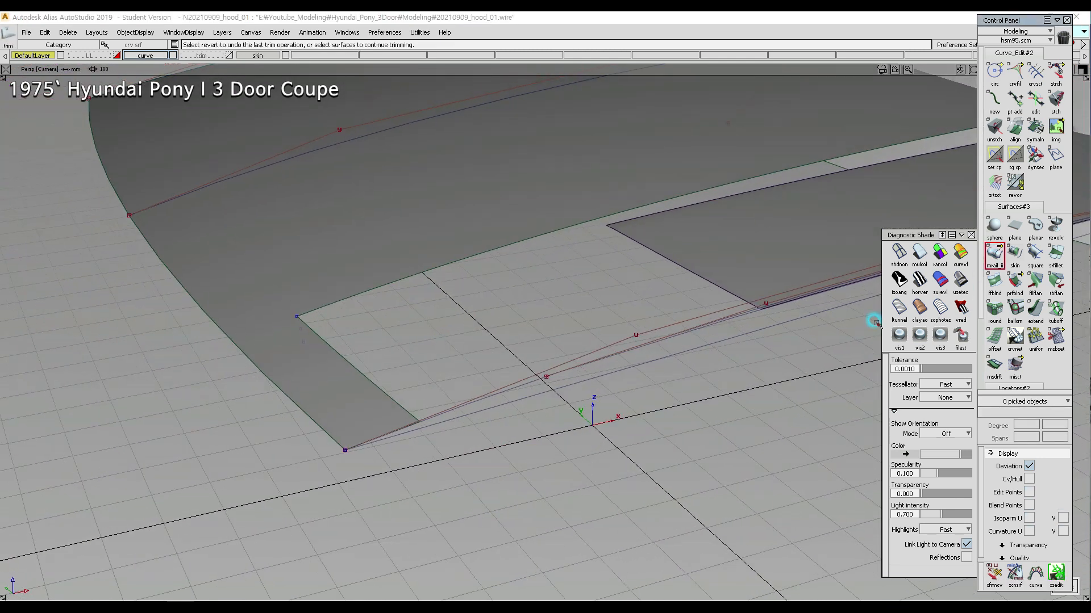
pyautogui.keyDown('alt'); pyautogui.keyDown('shift'); pyautogui.moveTo(305, 317); pyautogui.dragTo(207, 323); pyautogui.keyUp('shift'); pyautogui.keyUp('alt')
pyautogui.click(329, 272)
pyautogui.keyDown('alt'); pyautogui.keyDown('shift'); pyautogui.moveTo(524, 318); pyautogui.dragTo(594, 343); pyautogui.keyUp('shift'); pyautogui.keyUp('alt')
pyautogui.click(587, 366)
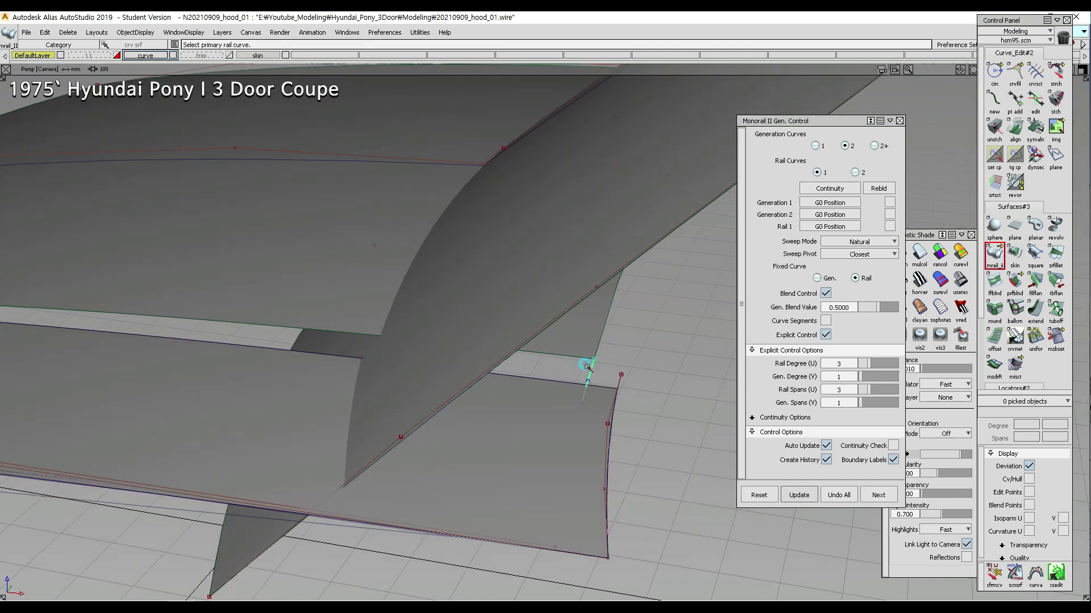
pyautogui.click(575, 357)
pyautogui.keyDown('alt'); pyautogui.keyDown('shift'); pyautogui.moveTo(575, 358); pyautogui.dragTo(594, 301); pyautogui.keyUp('shift'); pyautogui.keyUp('alt')
# - Set the strip's rail degree to 5 and rail spans to 5, and close the Monorail II options
pyautogui.click(889, 176)
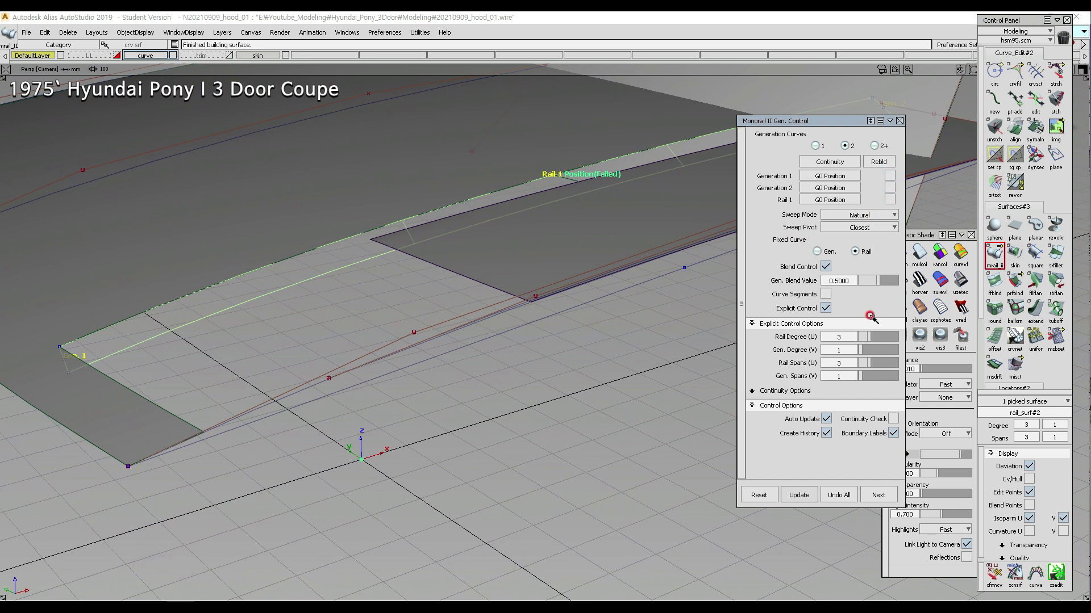
pyautogui.moveTo(863, 349)
pyautogui.mouseDown()
pyautogui.moveTo(869, 379)
pyautogui.moveTo(869, 362)
pyautogui.moveTo(886, 364)
pyautogui.moveTo(859, 354)
pyautogui.moveTo(878, 338)
pyautogui.mouseUp()
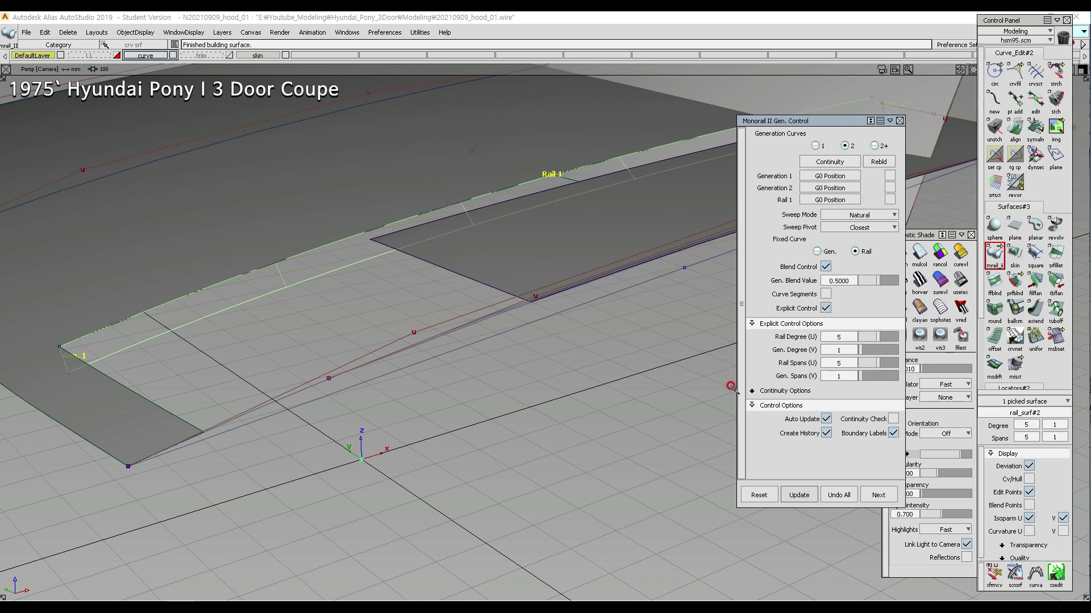
pyautogui.click(899, 122)
# - Show the front blend surface again and hide the curves and edge lines to leave plain shaded surfaces
pyautogui.keyDown('ctrl'); pyautogui.keyDown('shift'); pyautogui.moveTo(463, 360); pyautogui.dragTo(469, 250); pyautogui.keyUp('shift'); pyautogui.keyUp('ctrl')
pyautogui.keyDown('alt'); pyautogui.keyDown('shift'); pyautogui.moveTo(470, 251); pyautogui.dragTo(525, 262, button='middle'); pyautogui.keyUp('shift'); pyautogui.keyUp('alt')
pyautogui.keyDown('alt'); pyautogui.keyDown('shift'); pyautogui.moveTo(526, 262); pyautogui.dragTo(553, 263, button='right'); pyautogui.keyUp('shift'); pyautogui.keyUp('alt')
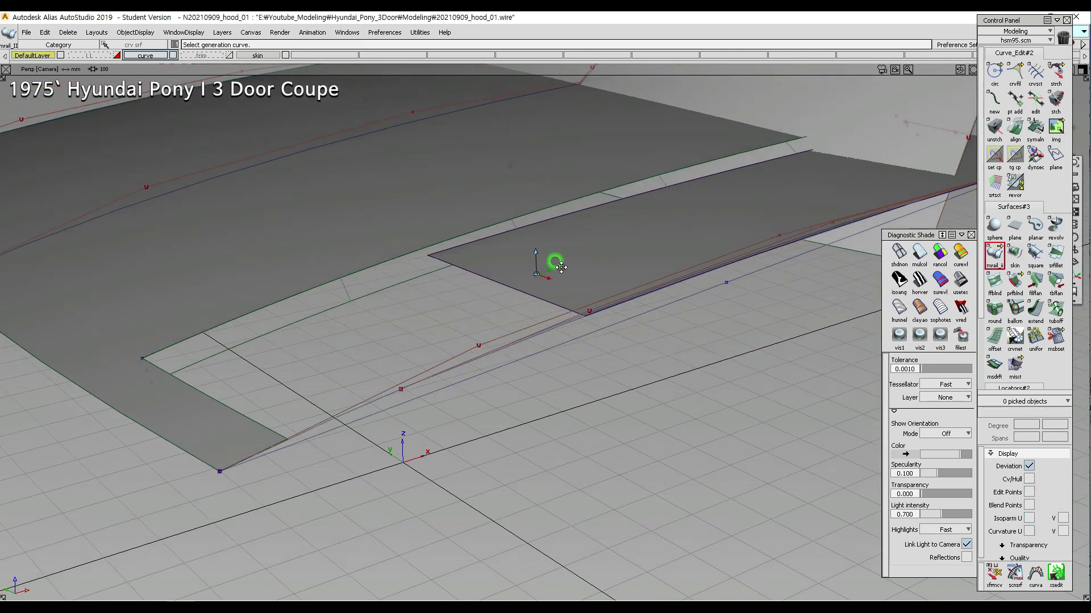
pyautogui.click(916, 255)
pyautogui.keyDown('alt'); pyautogui.keyDown('shift'); pyautogui.moveTo(538, 272); pyautogui.dragTo(275, 301); pyautogui.keyUp('shift'); pyautogui.keyUp('alt')
pyautogui.keyDown('alt'); pyautogui.keyDown('shift'); pyautogui.moveTo(359, 283); pyautogui.dragTo(443, 265); pyautogui.keyUp('shift'); pyautogui.keyUp('alt')
pyautogui.keyDown('ctrl'); pyautogui.keyDown('shift'); pyautogui.moveTo(479, 296); pyautogui.dragTo(636, 97); pyautogui.keyUp('shift'); pyautogui.keyUp('ctrl')
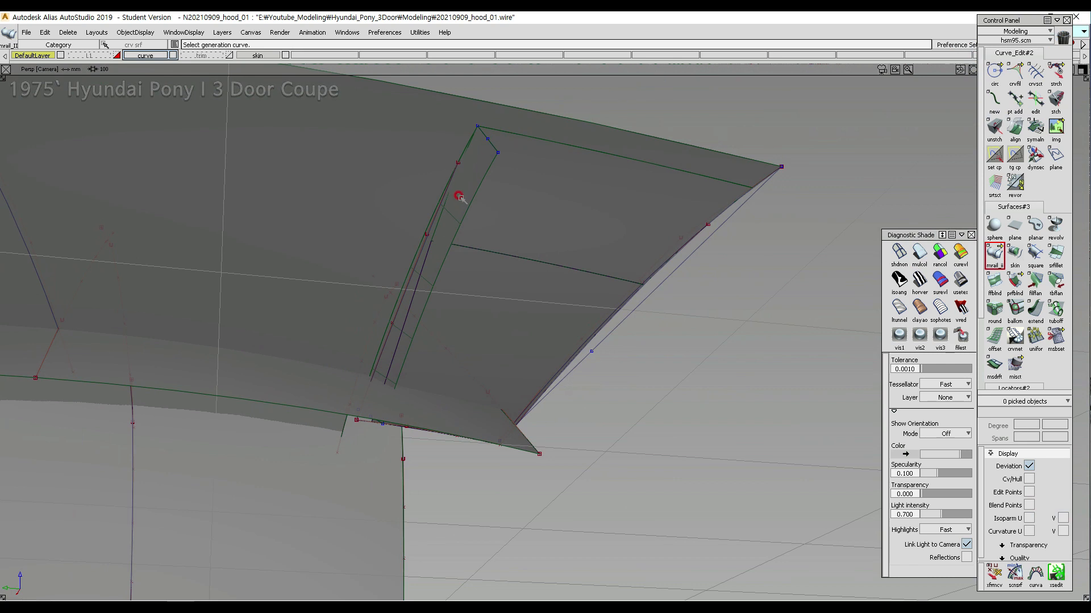
pyautogui.keyDown('alt'); pyautogui.keyDown('shift'); pyautogui.moveTo(574, 152); pyautogui.dragTo(289, 325); pyautogui.keyUp('shift'); pyautogui.keyUp('alt')
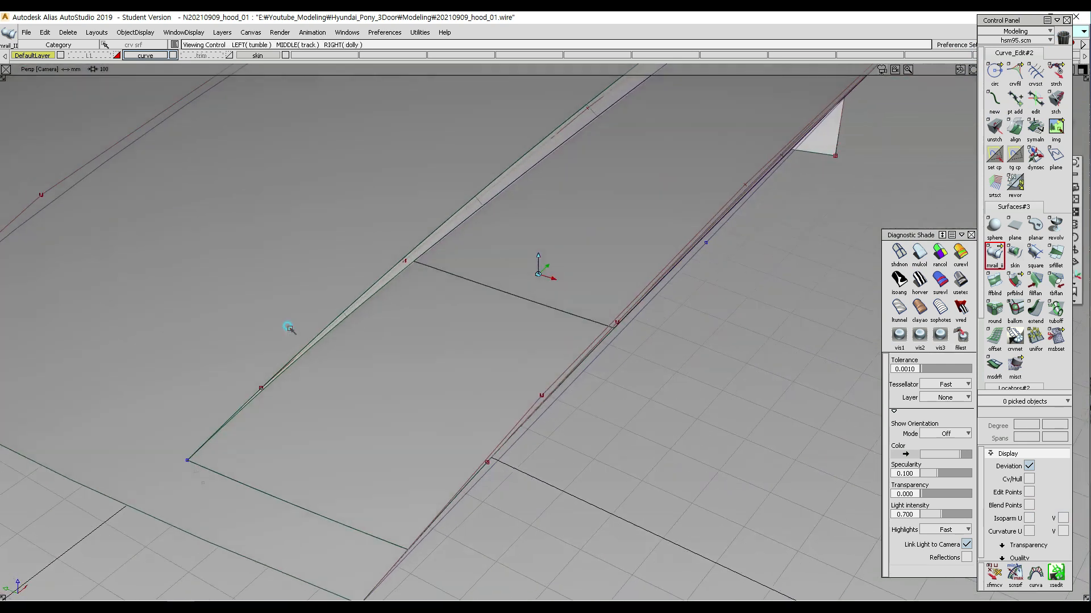
pyautogui.click(397, 349)
pyautogui.press('Delete')
pyautogui.moveTo(674, 278)
pyautogui.keyDown('ctrl'); pyautogui.keyDown('shift'); pyautogui.mouseDown()
pyautogui.moveTo(569, 284)
pyautogui.moveTo(509, 353)
pyautogui.moveTo(436, 353)
pyautogui.moveTo(523, 409)
pyautogui.moveTo(517, 357)
pyautogui.moveTo(609, 212)
pyautogui.moveTo(539, 301)
pyautogui.mouseUp(); pyautogui.keyUp('shift'); pyautogui.keyUp('ctrl')
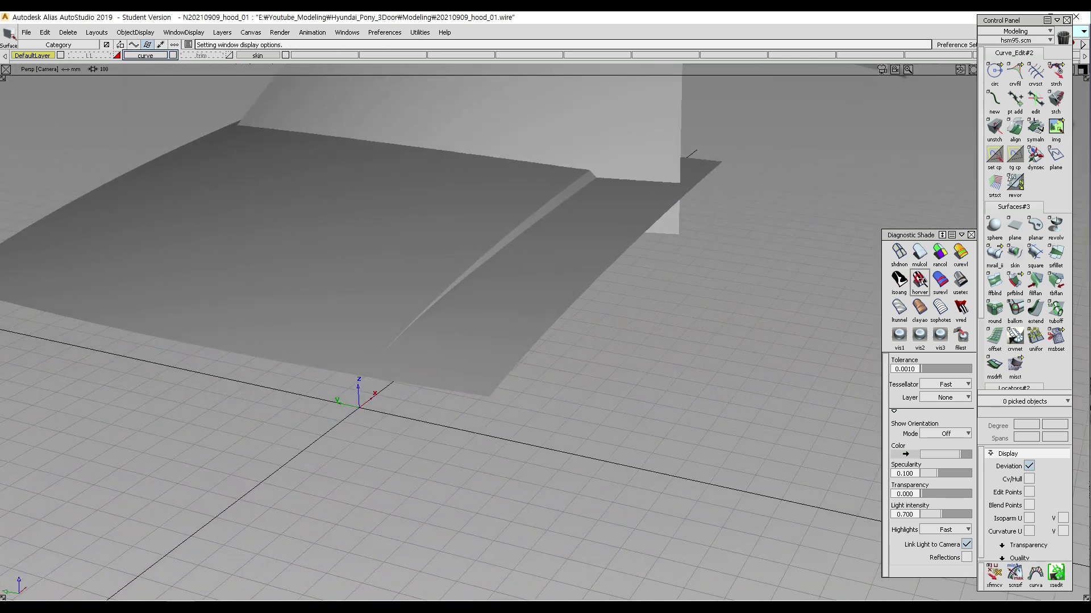
# - Examine the highlight flow across the hood, bridging strip and side surface with horizontal zebra stripes, and return to multi-colour shading
pyautogui.click(918, 279)
pyautogui.moveTo(360, 287)
pyautogui.keyDown('alt'); pyautogui.keyDown('shift'); pyautogui.mouseDown()
pyautogui.moveTo(557, 295)
pyautogui.moveTo(585, 274)
pyautogui.moveTo(545, 242)
pyautogui.moveTo(511, 239)
pyautogui.moveTo(402, 275)
pyautogui.moveTo(524, 243)
pyautogui.moveTo(463, 246)
pyautogui.mouseUp(); pyautogui.keyUp('shift'); pyautogui.keyUp('alt')
pyautogui.moveTo(516, 275)
pyautogui.keyDown('alt'); pyautogui.keyDown('shift'); pyautogui.mouseDown()
pyautogui.moveTo(521, 353)
pyautogui.moveTo(497, 292)
pyautogui.mouseUp(); pyautogui.keyUp('shift'); pyautogui.keyUp('alt')
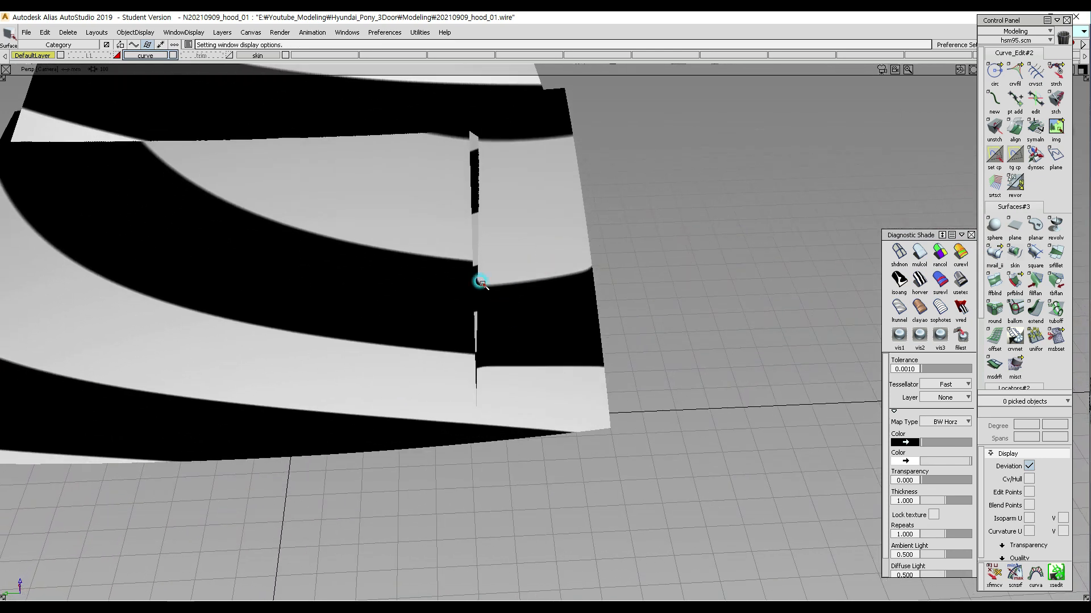
pyautogui.moveTo(587, 345)
pyautogui.keyDown('alt'); pyautogui.keyDown('shift'); pyautogui.mouseDown()
pyautogui.moveTo(393, 309)
pyautogui.moveTo(603, 260)
pyautogui.moveTo(582, 309)
pyautogui.moveTo(503, 295)
pyautogui.moveTo(545, 261)
pyautogui.moveTo(500, 268)
pyautogui.moveTo(592, 246)
pyautogui.moveTo(815, 146)
pyautogui.moveTo(402, 233)
pyautogui.moveTo(688, 280)
pyautogui.moveTo(903, 235)
pyautogui.mouseUp(); pyautogui.keyUp('shift'); pyautogui.keyUp('alt')
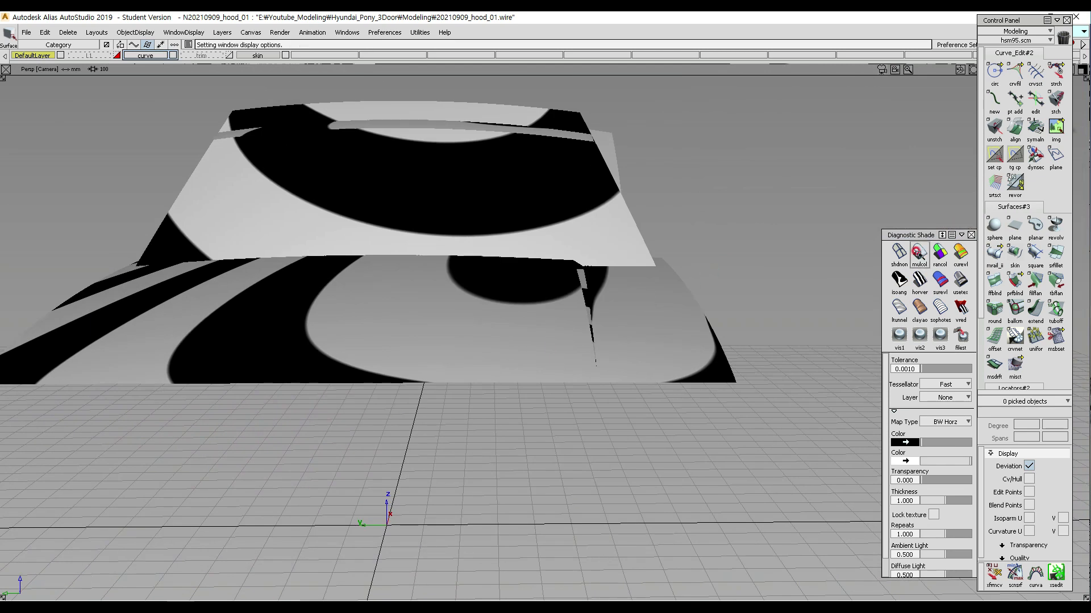
pyautogui.click(917, 252)
pyautogui.moveTo(653, 254)
pyautogui.keyDown('alt'); pyautogui.keyDown('shift'); pyautogui.mouseDown()
pyautogui.moveTo(589, 319)
pyautogui.moveTo(409, 319)
pyautogui.moveTo(410, 283)
pyautogui.moveTo(402, 333)
pyautogui.moveTo(545, 295)
pyautogui.moveTo(480, 316)
pyautogui.moveTo(495, 315)
pyautogui.moveTo(431, 318)
pyautogui.moveTo(541, 307)
pyautogui.moveTo(530, 255)
pyautogui.moveTo(506, 287)
pyautogui.mouseUp(); pyautogui.keyUp('shift'); pyautogui.keyUp('alt')
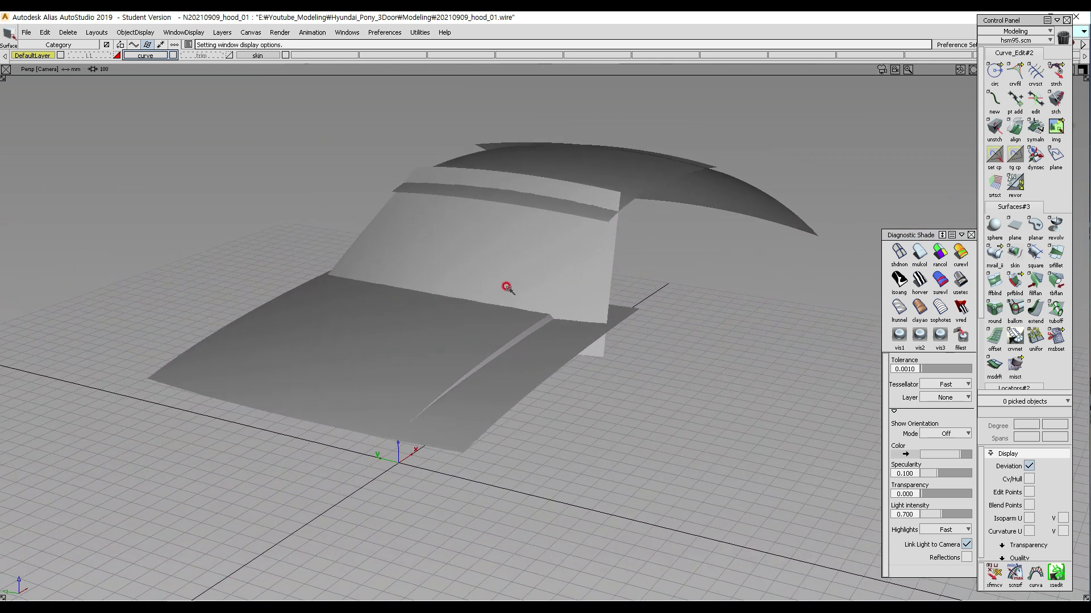